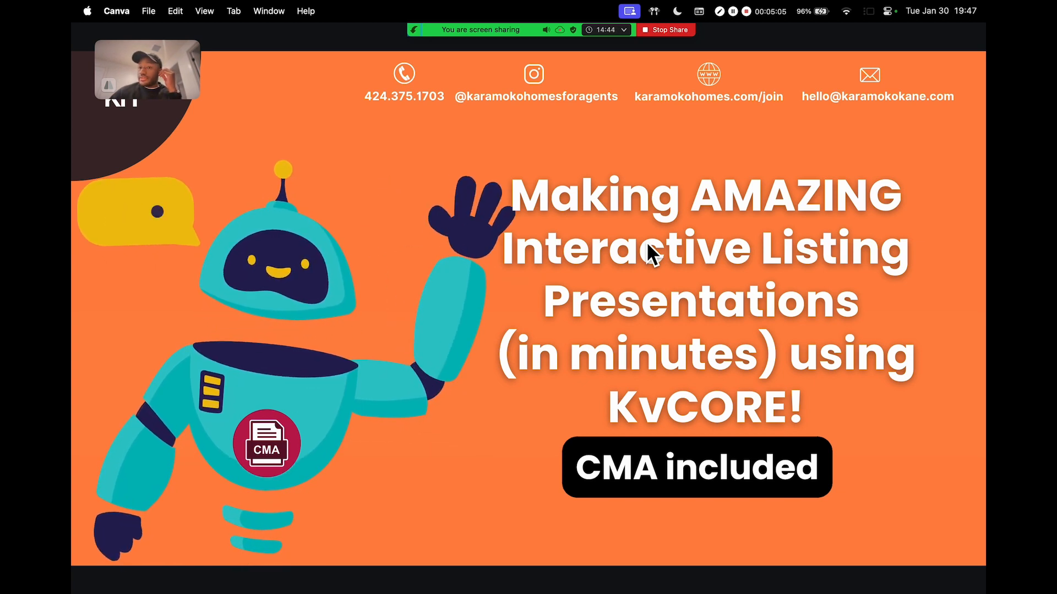
Advance the Canva slides past the AI and cost slides to the Tech Tuesdays video, then switch to kvCORE
mouse_move(532, 35)
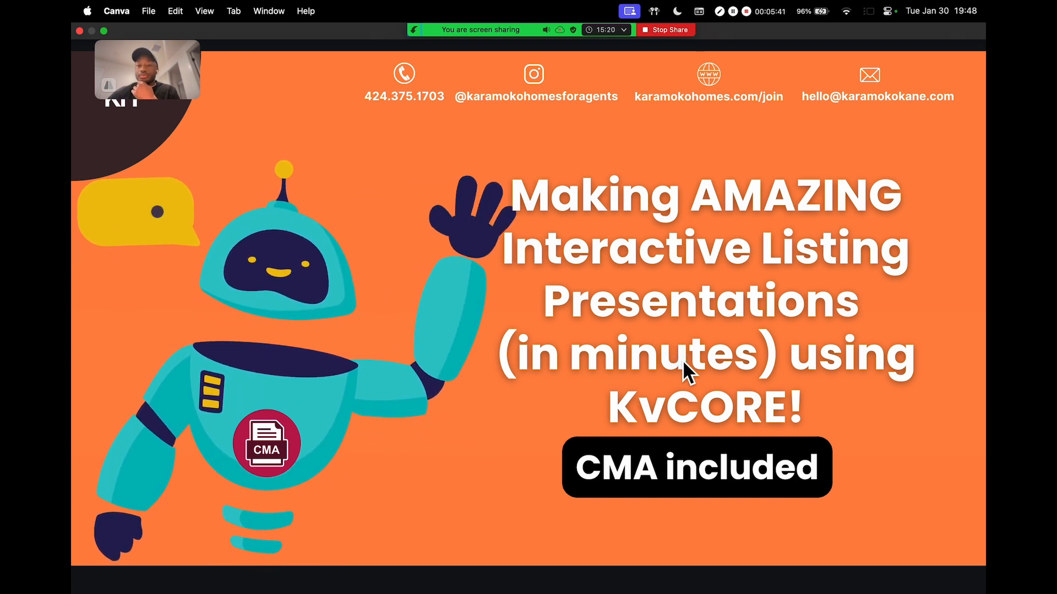
click(937, 342)
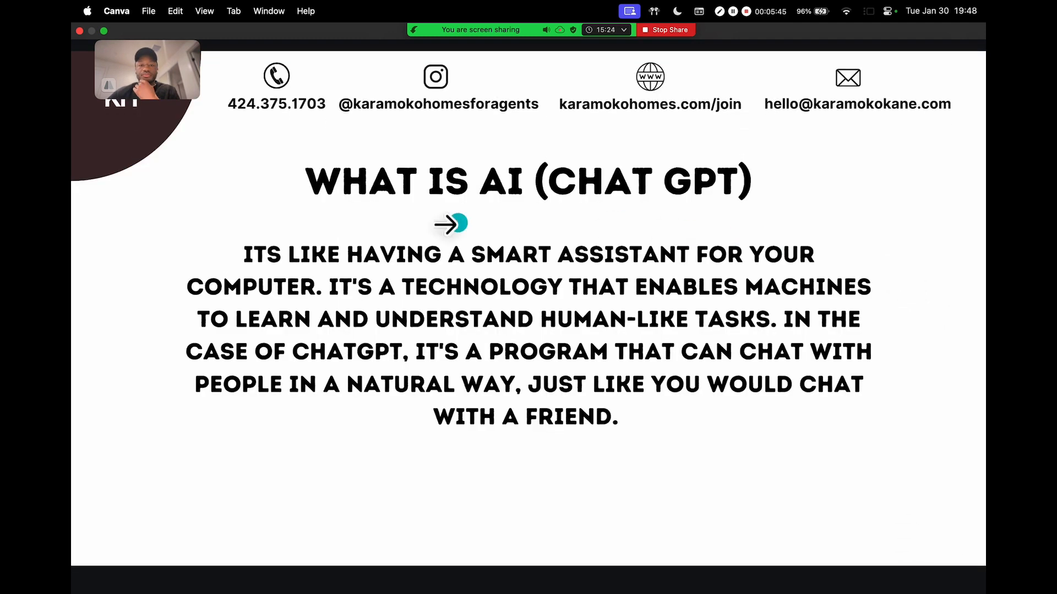
click(908, 256)
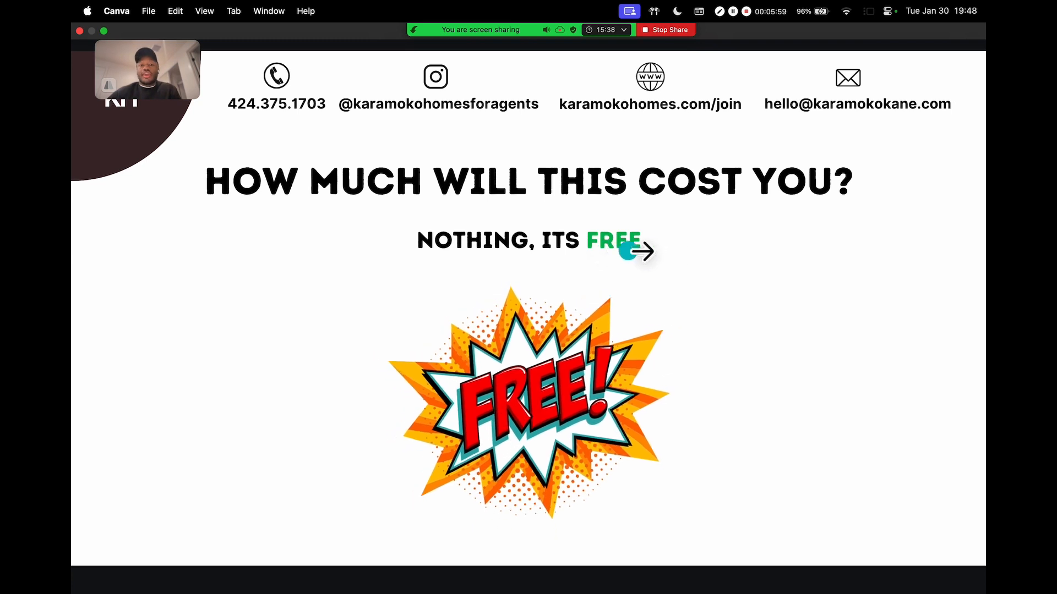
click(907, 300)
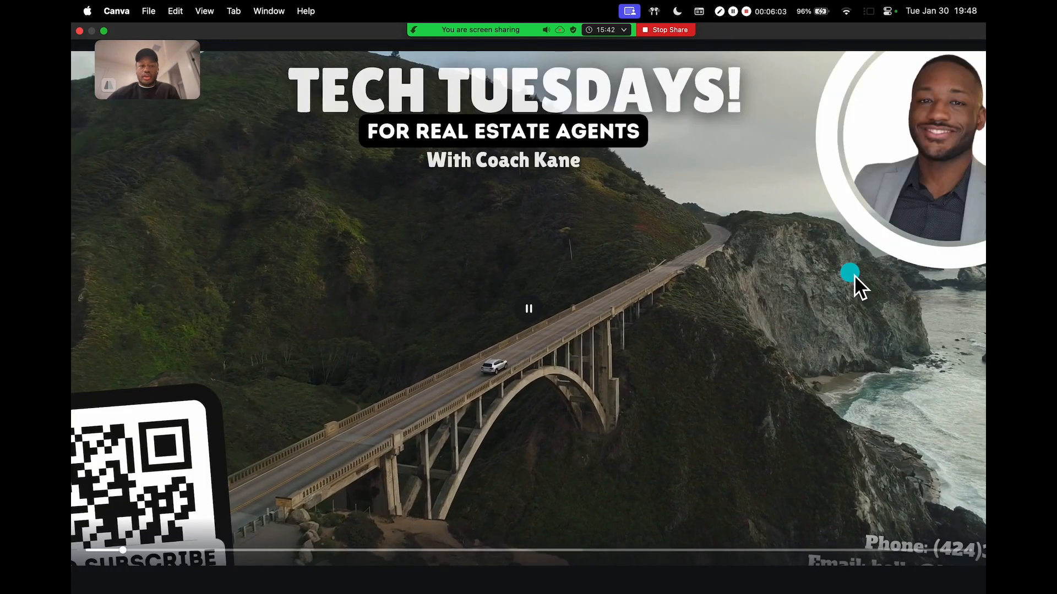
key(ctrl+Right)
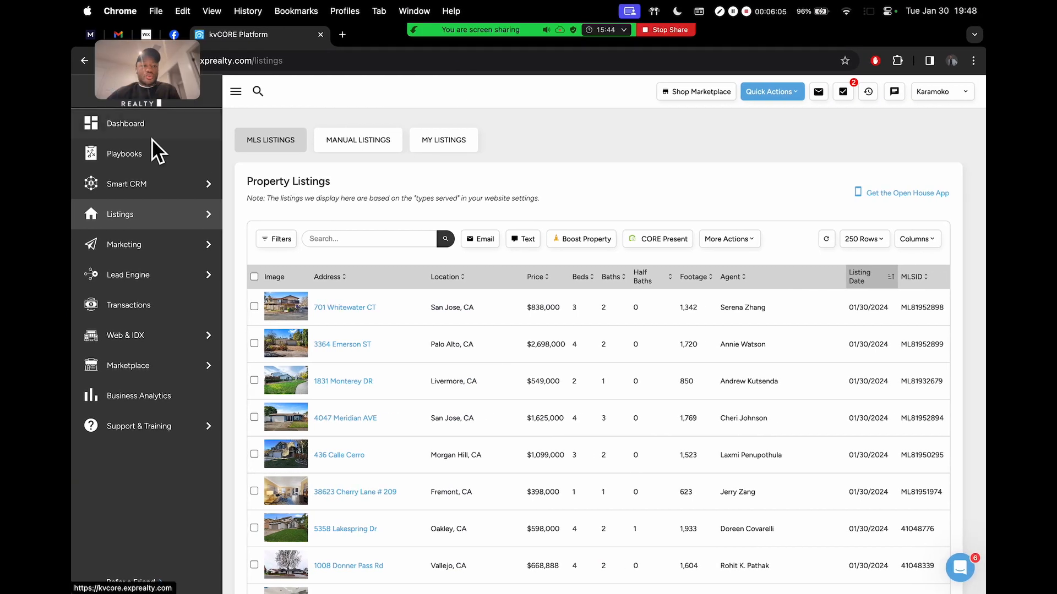
Open the kvCORE Dashboard and admit the waiting participant into the Zoom meeting
click(127, 126)
drag(142, 79, 894, 117)
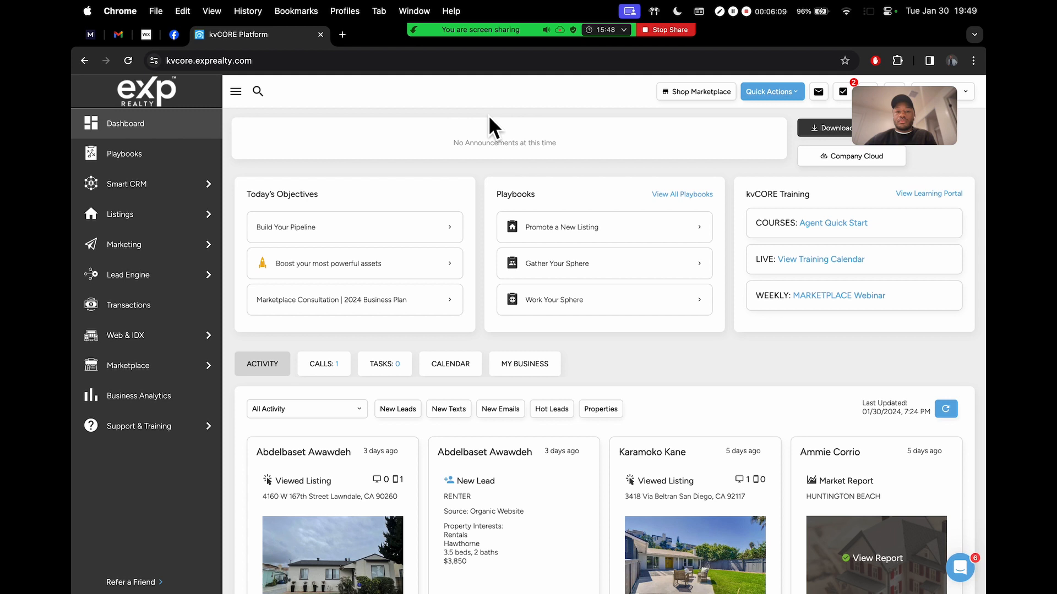
drag(906, 122, 847, 139)
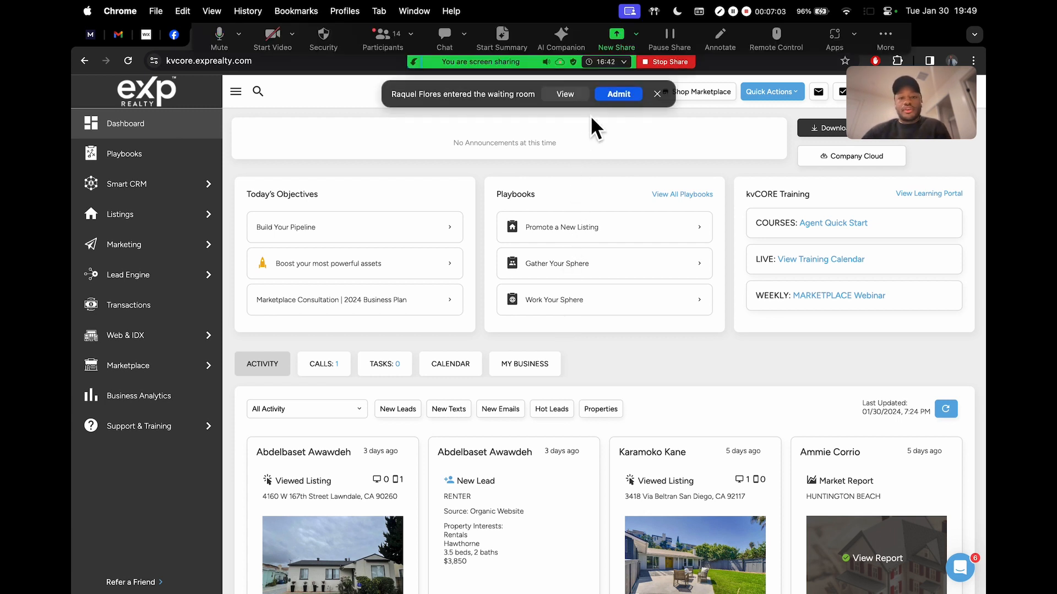
click(610, 98)
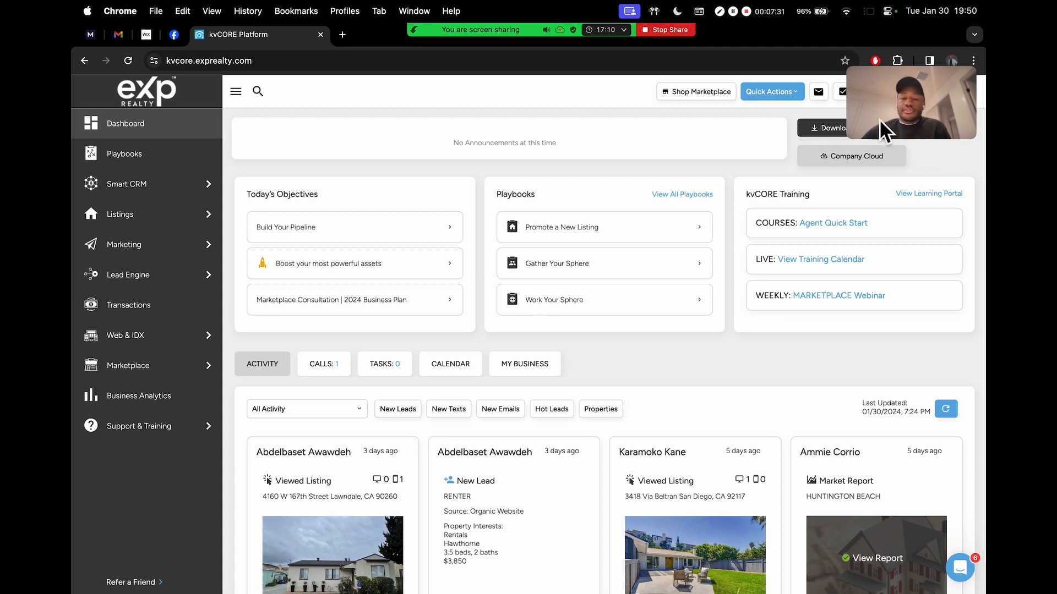
drag(913, 106, 883, 206)
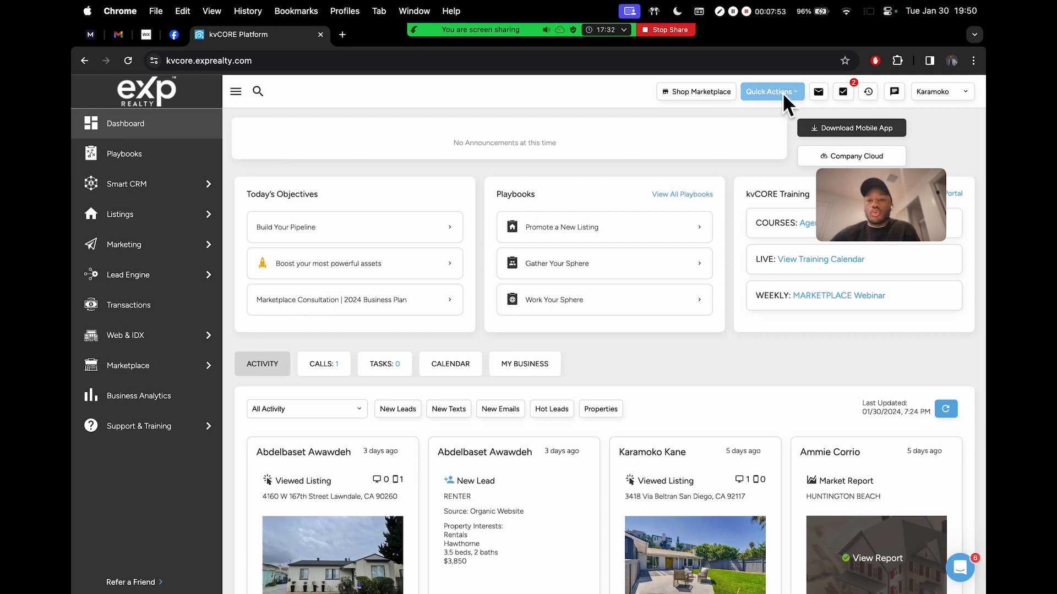
Zoom the Chrome page to 125%
click(973, 60)
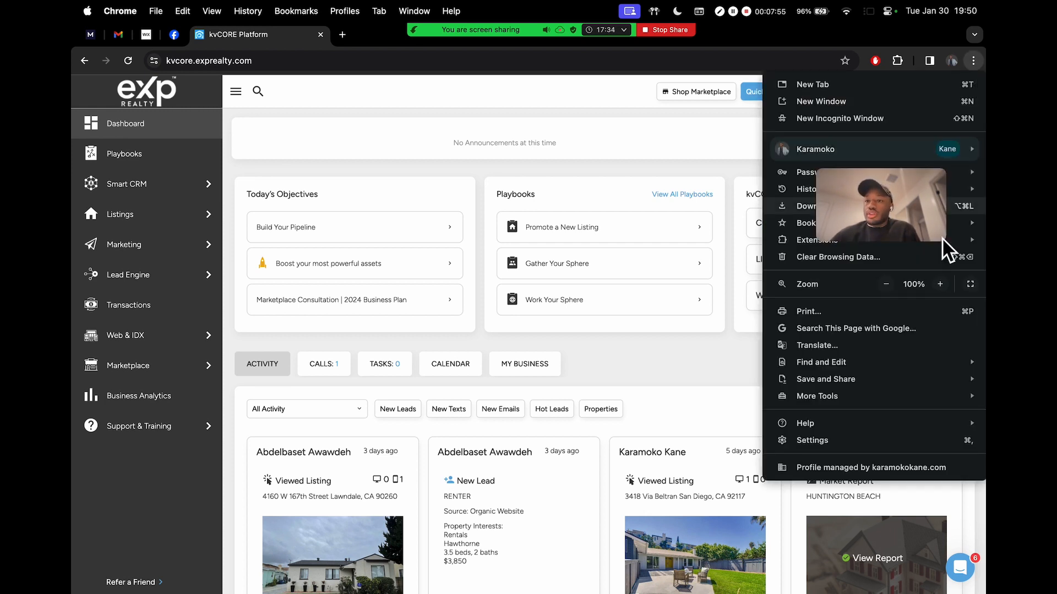
key(Escape)
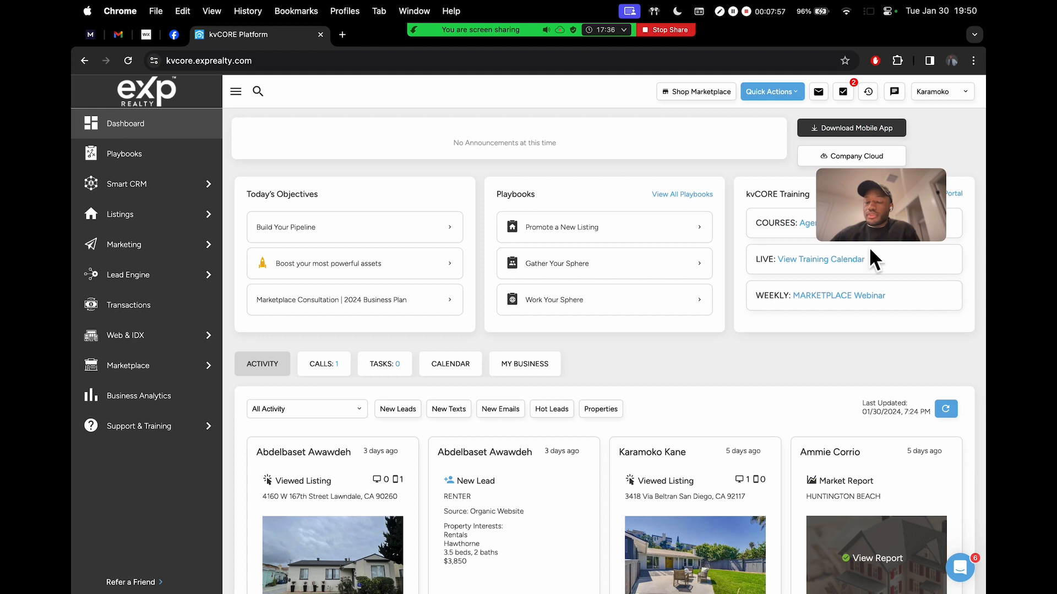
drag(898, 197, 648, 132)
click(973, 60)
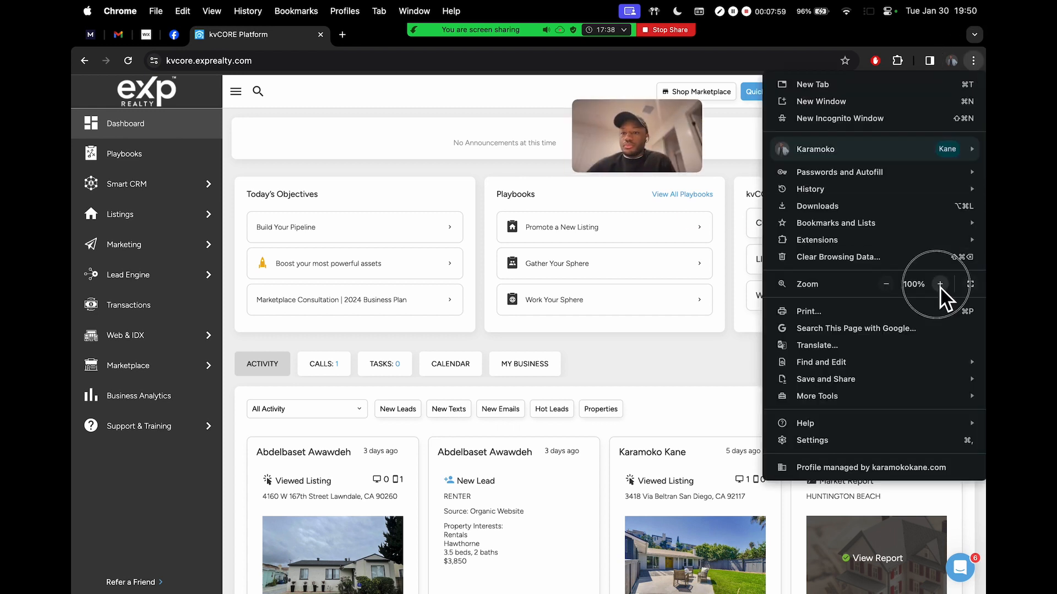
click(940, 284)
click(940, 284)
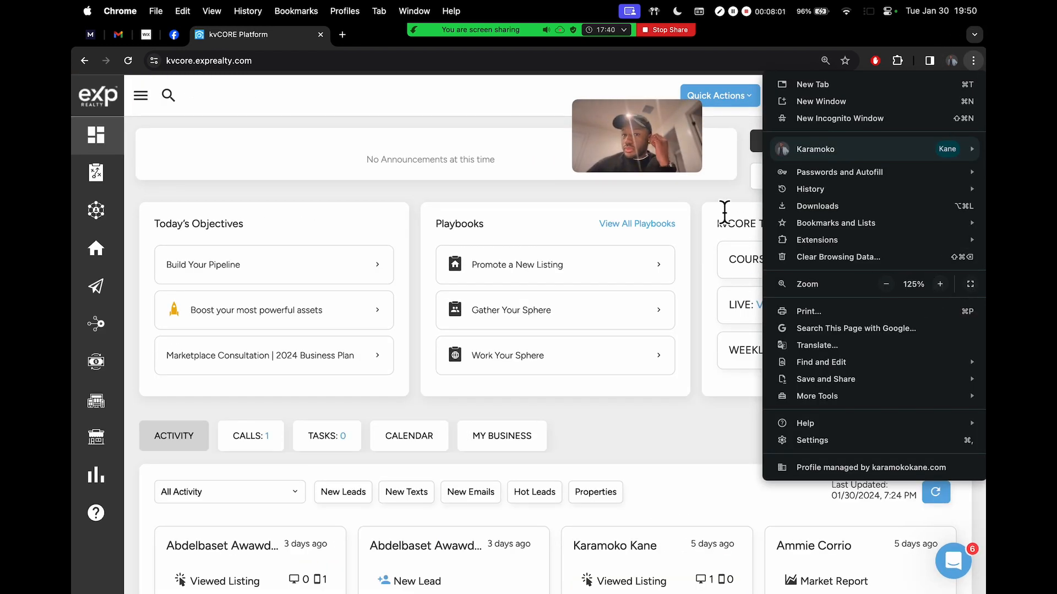
click(740, 192)
drag(651, 122, 690, 299)
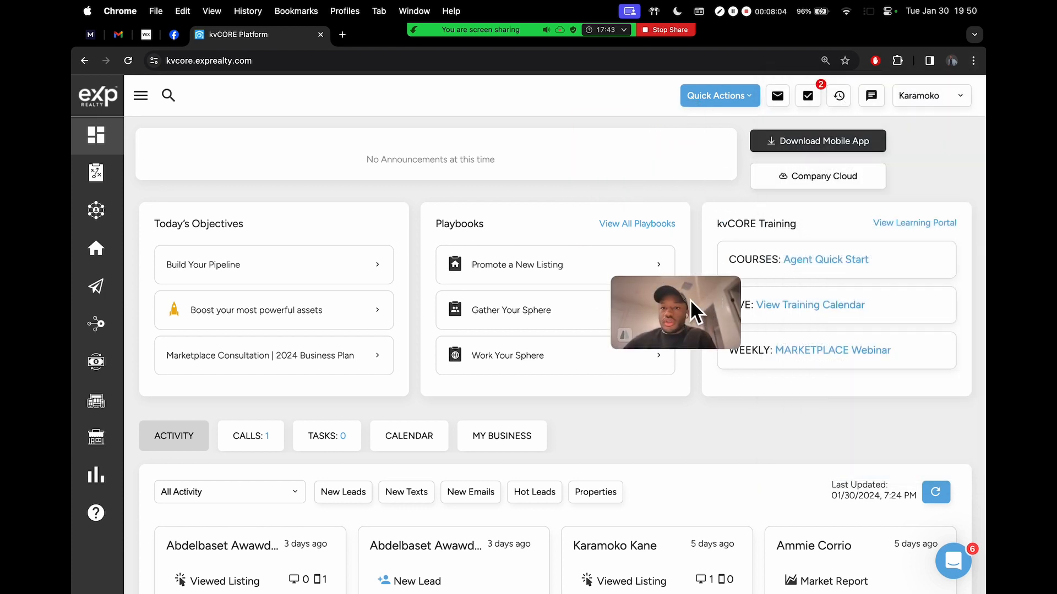
Open the Quick Actions Add Contact form, look through it, and cancel without saving
click(727, 100)
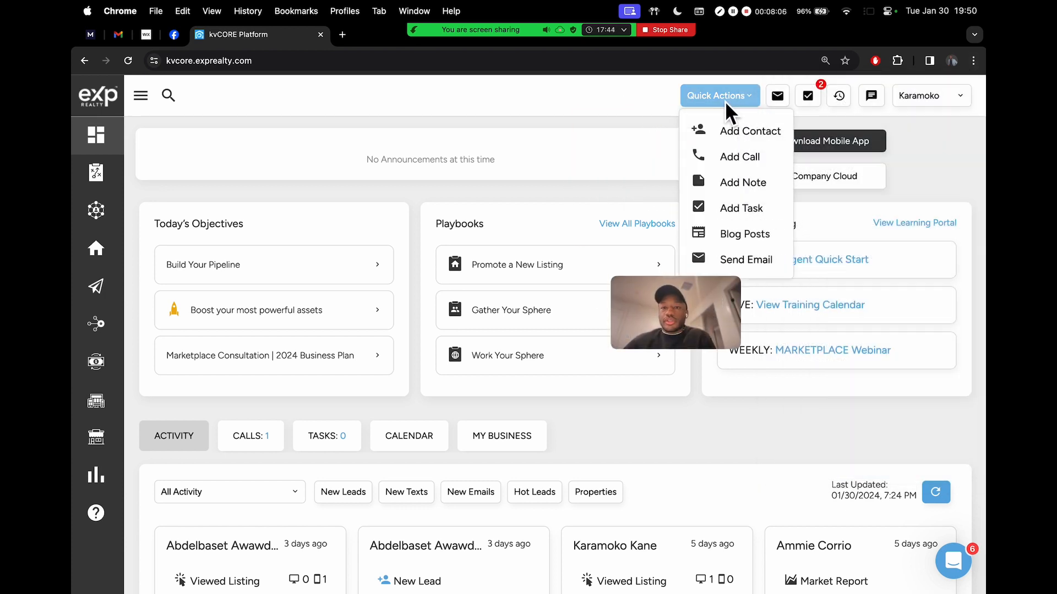
click(752, 131)
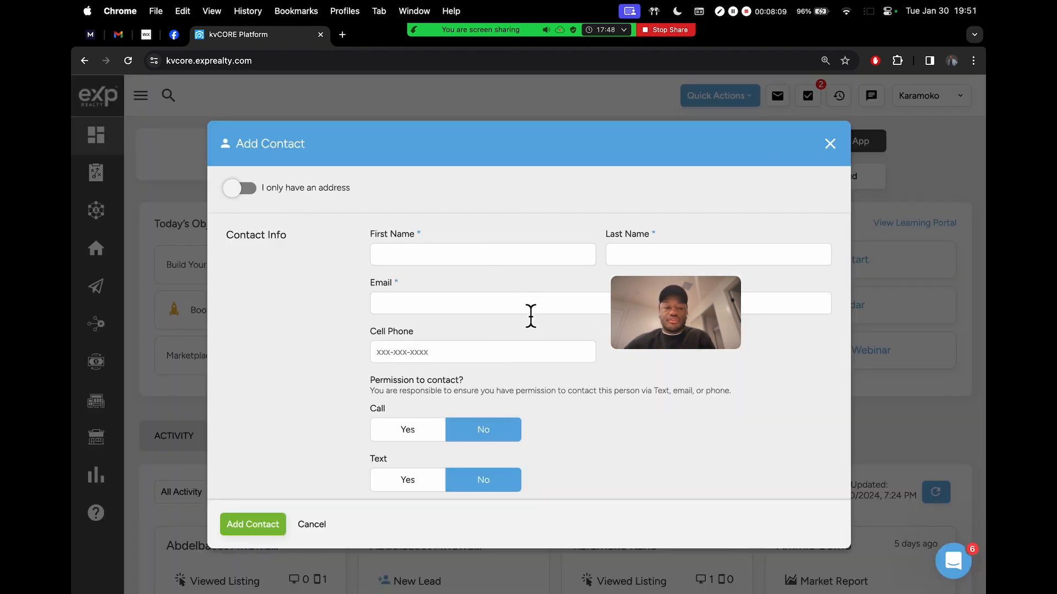
scroll(583, 402, down, 10)
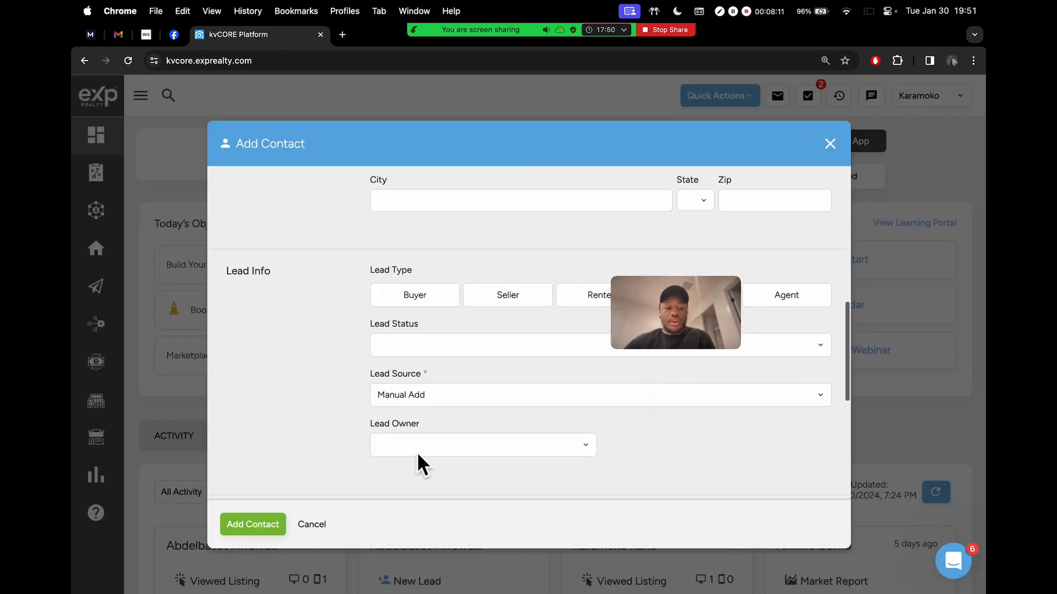
scroll(421, 465, down, 3)
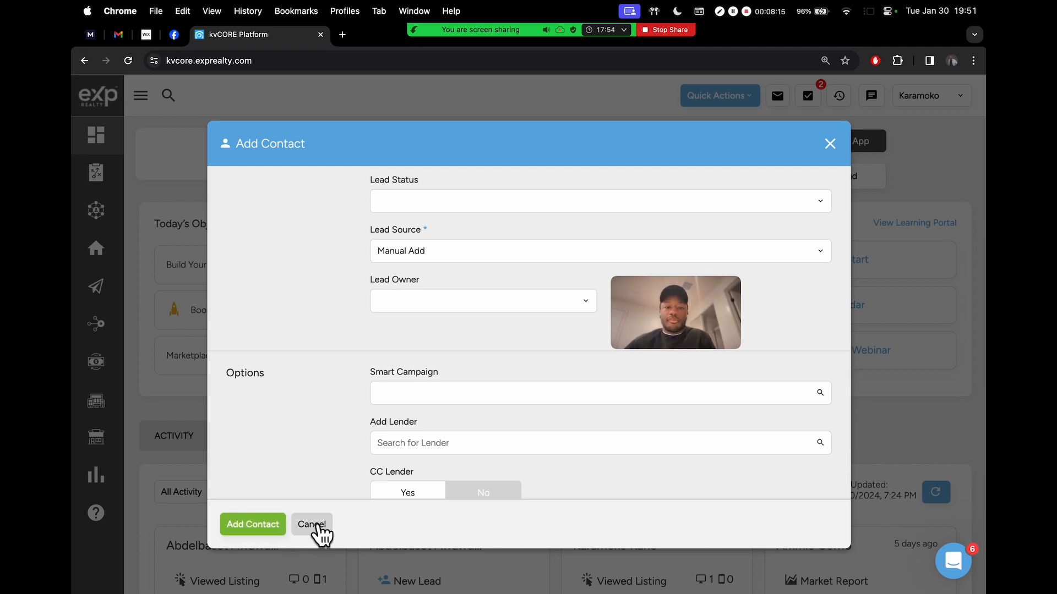
scroll(372, 353, up, 15)
click(312, 525)
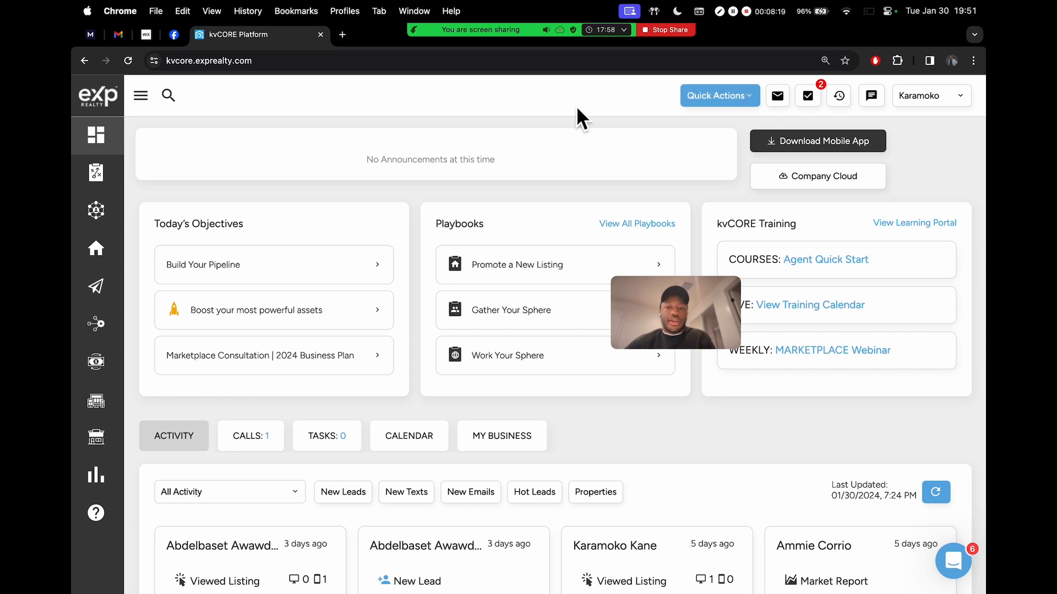
mouse_move(94, 210)
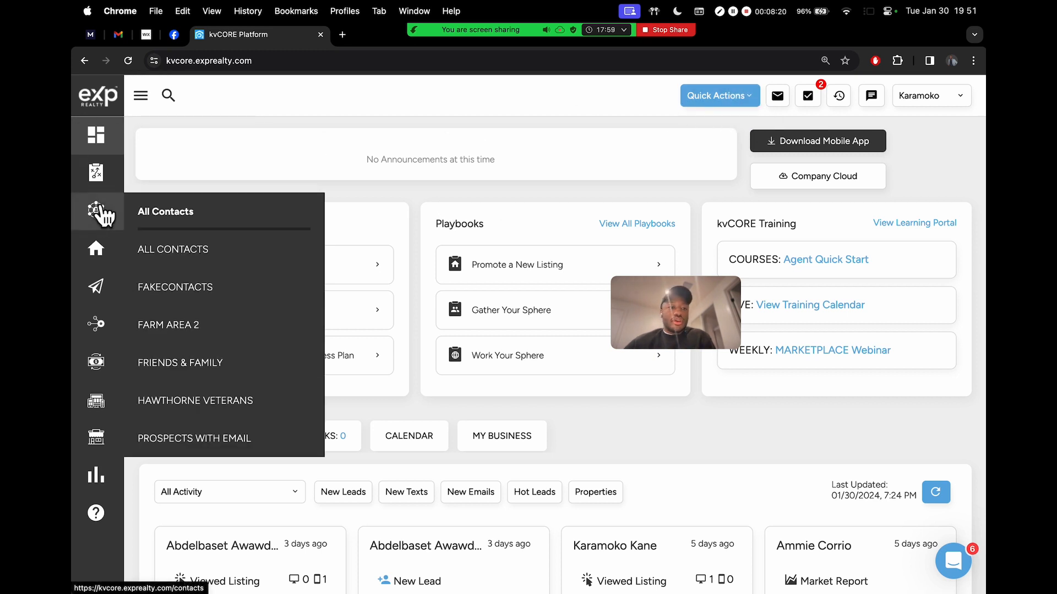
Filter contacts by the FAKECONTACTS tag and open a closed buyer's contact record
click(176, 288)
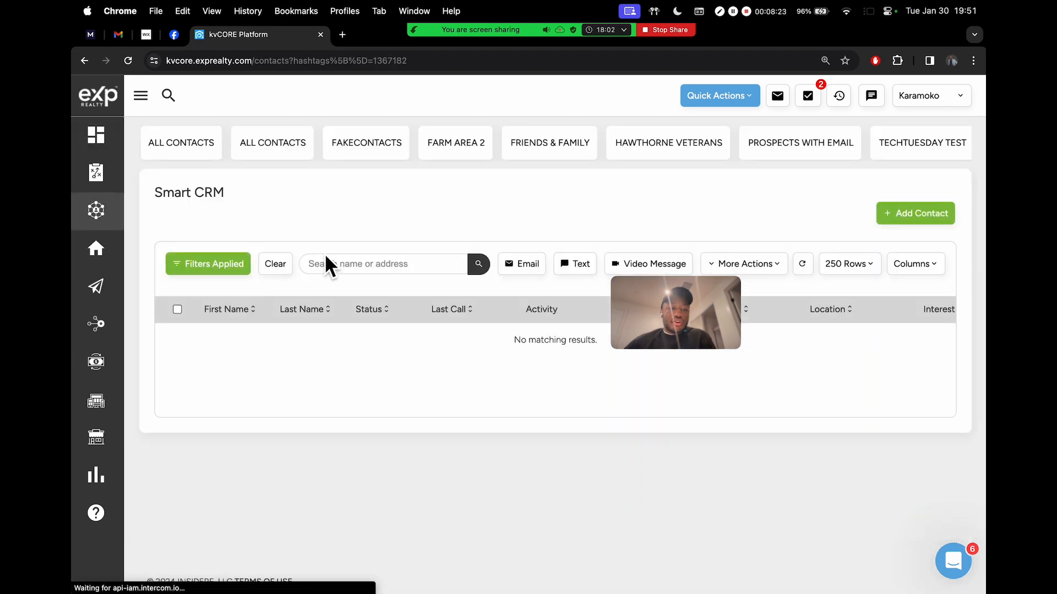
drag(676, 321, 286, 157)
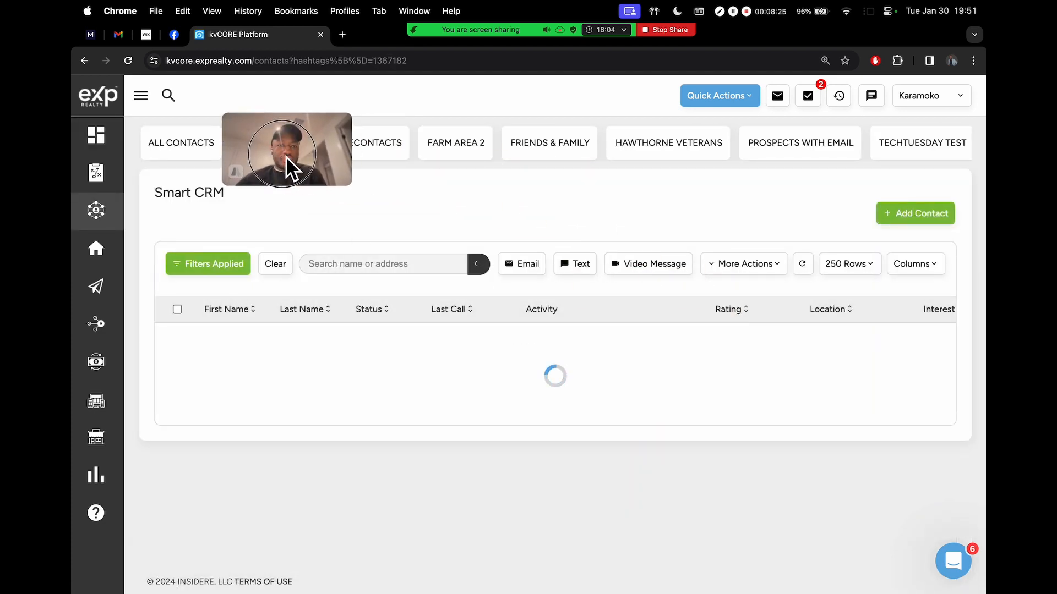
drag(354, 188, 400, 221)
drag(322, 164, 263, 124)
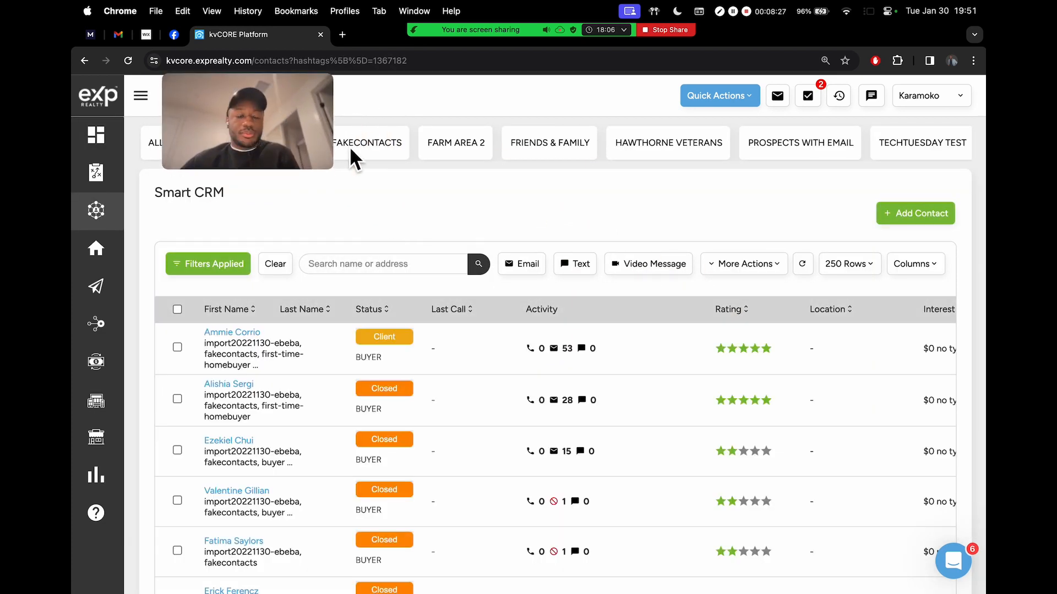
scroll(617, 196, down, 1)
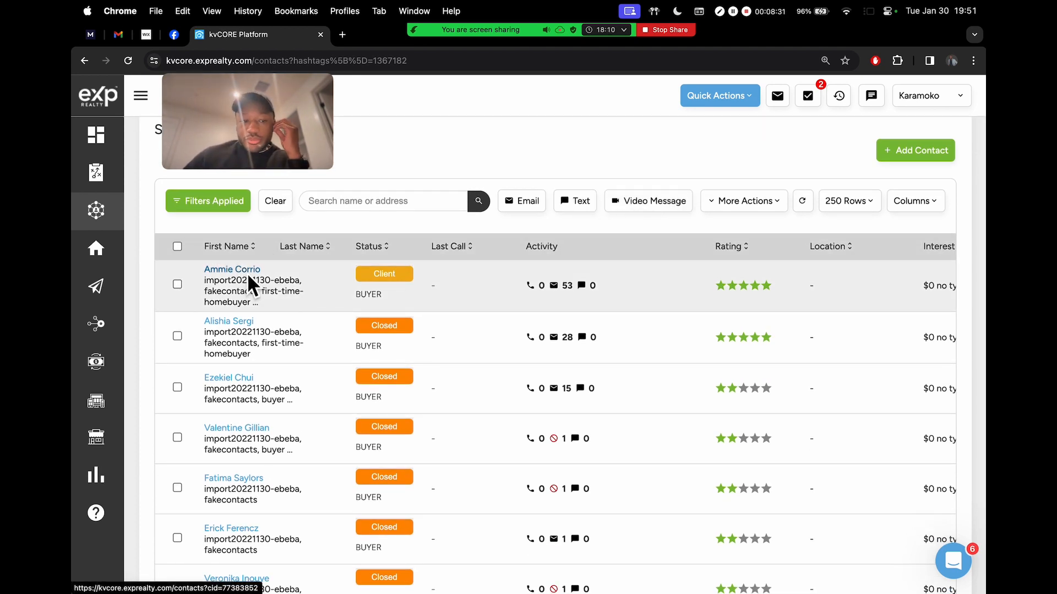
scroll(280, 309, down, 2)
scroll(283, 312, down, 5)
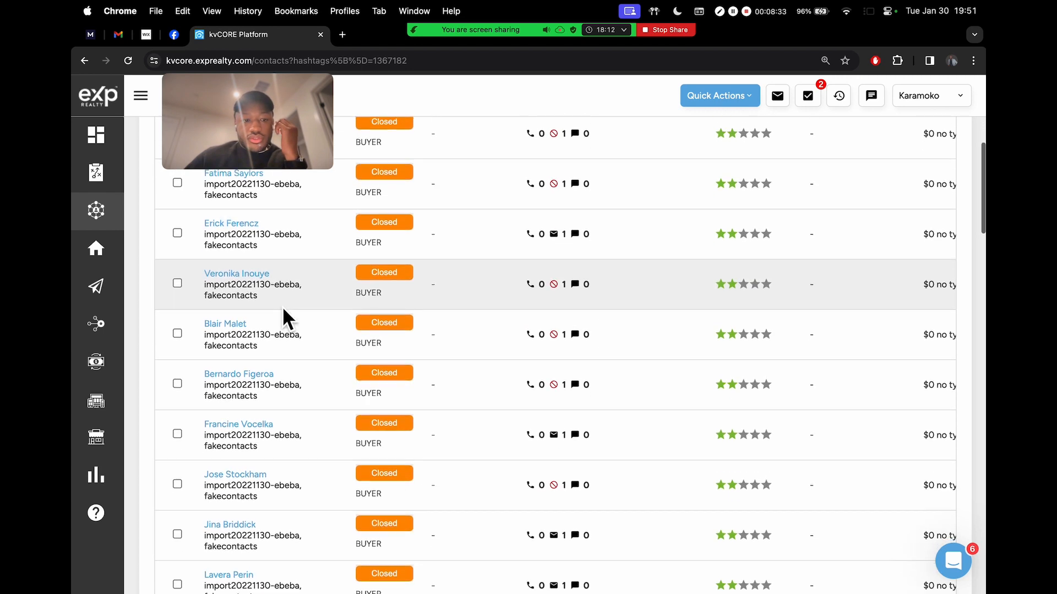
scroll(282, 306, down, 1)
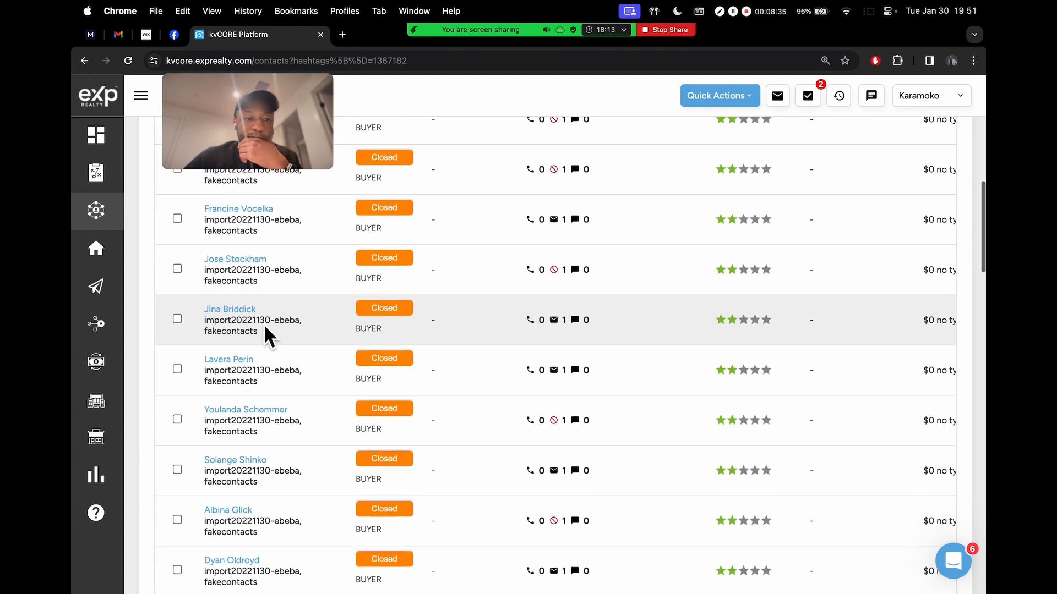
click(231, 312)
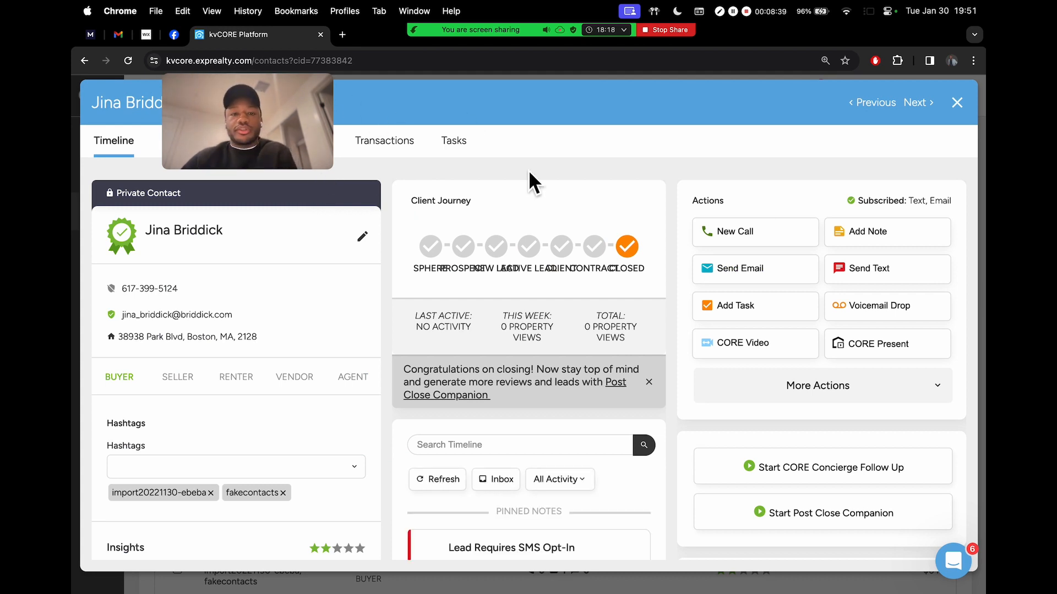
Review the contact's record and launch CORE Present from its Actions panel
drag(312, 110, 775, 111)
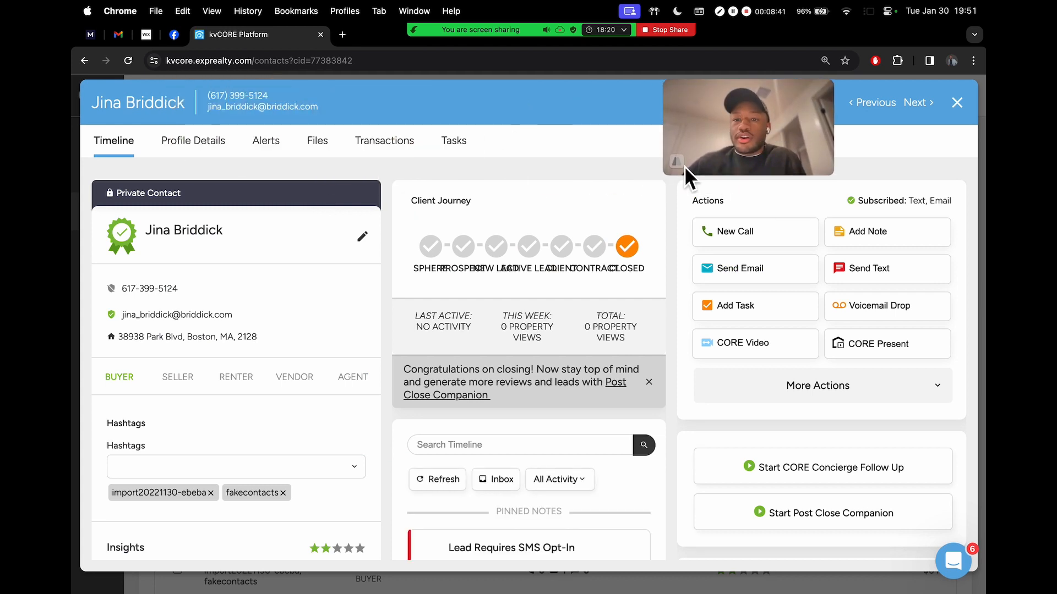
drag(674, 181, 752, 126)
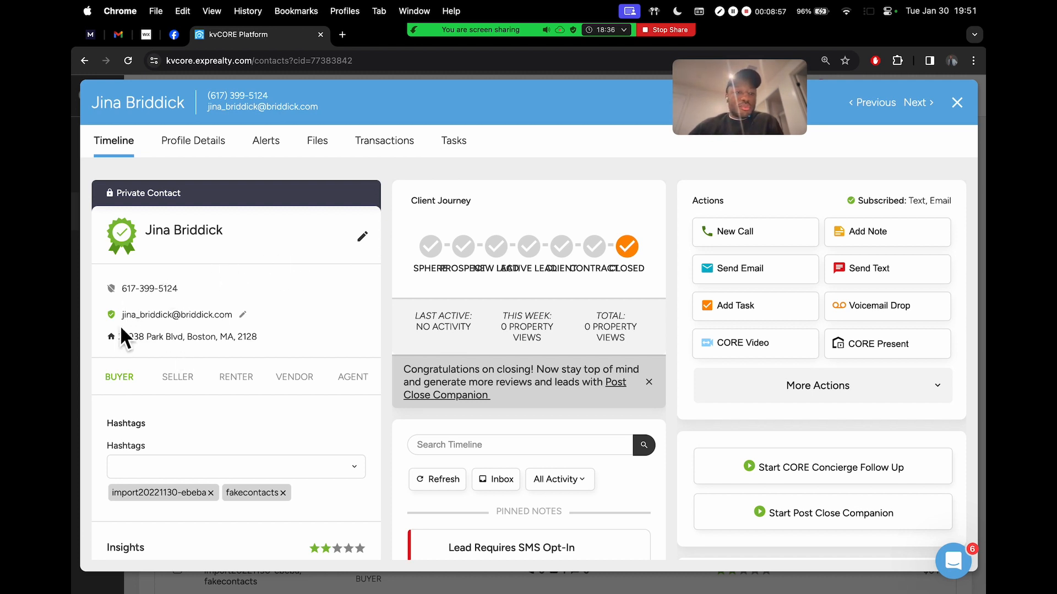
scroll(300, 353, down, 5)
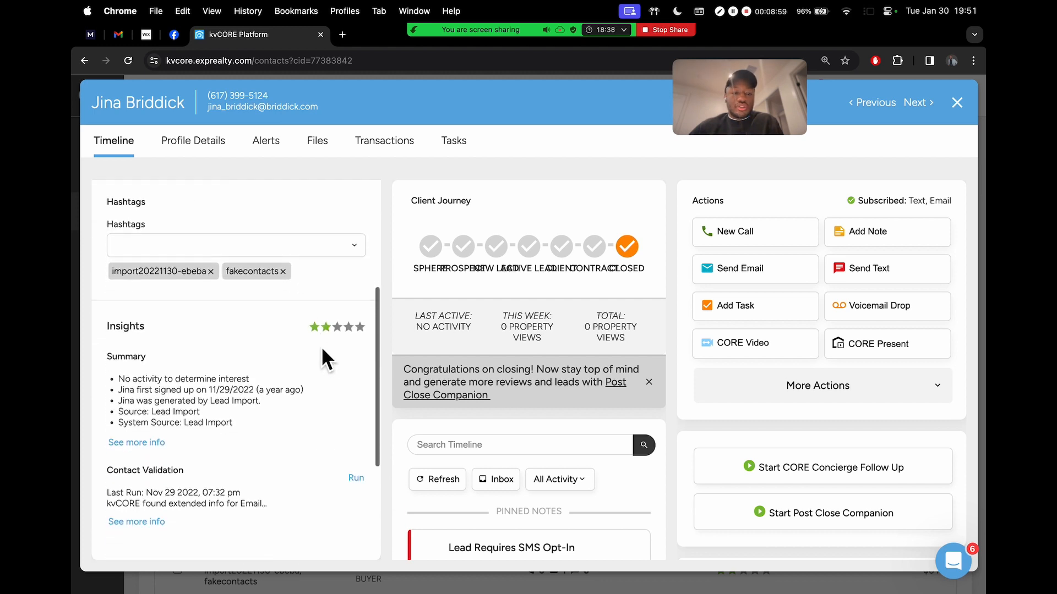
scroll(335, 306, up, 5)
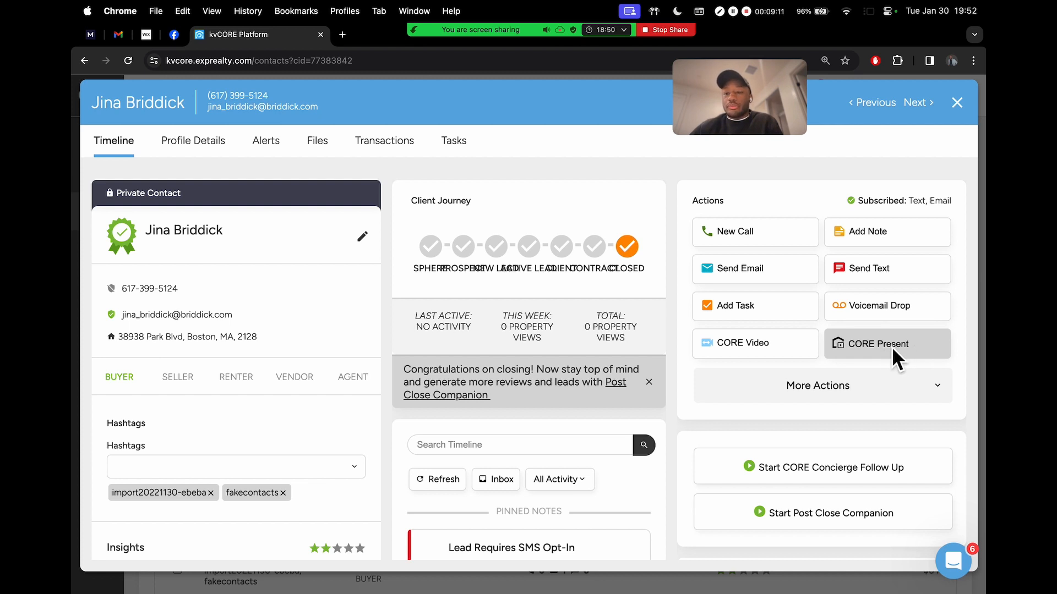
scroll(899, 348, up, 5)
scroll(900, 348, right, 2)
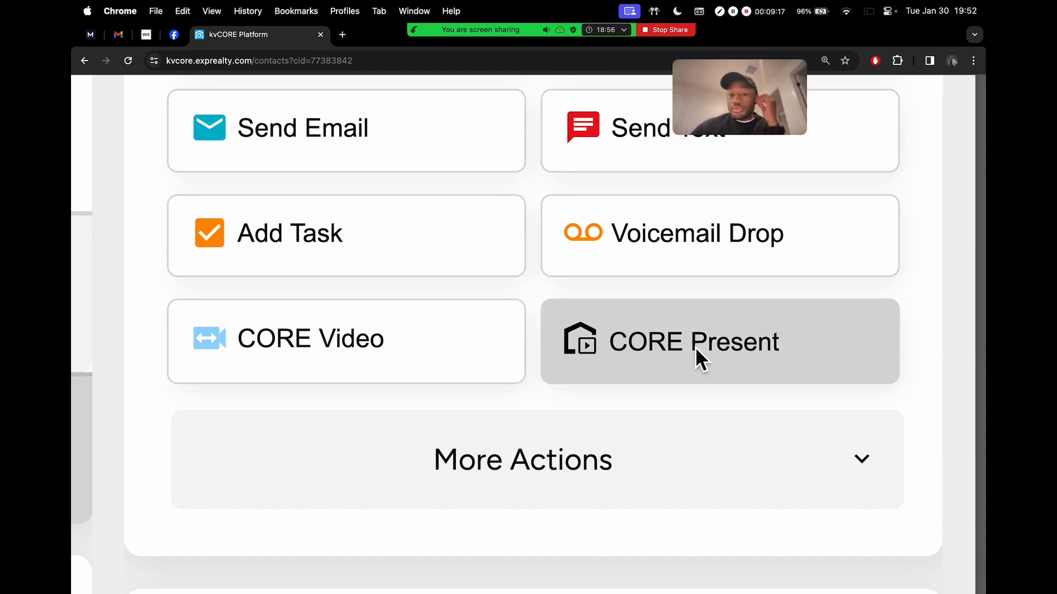
scroll(695, 348, down, 5)
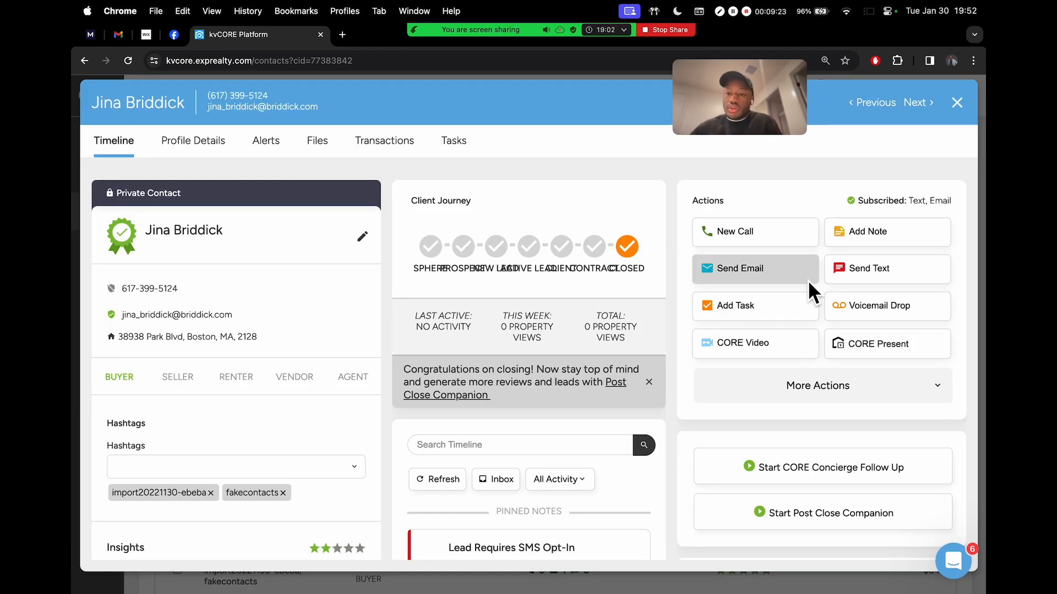
scroll(854, 352, up, 5)
scroll(856, 354, down, 5)
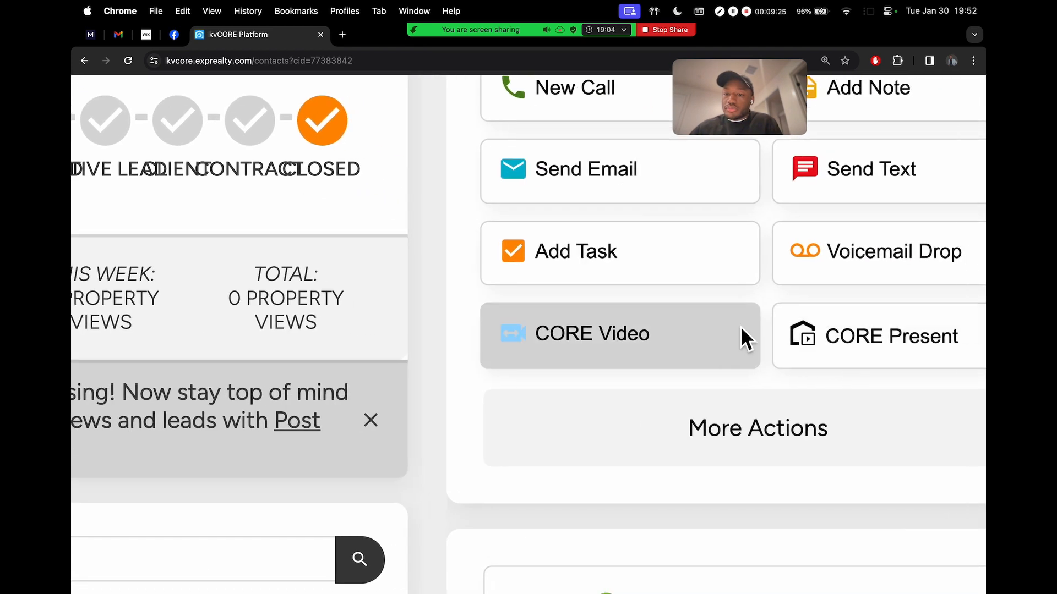
scroll(844, 333, up, 5)
scroll(844, 329, right, 3)
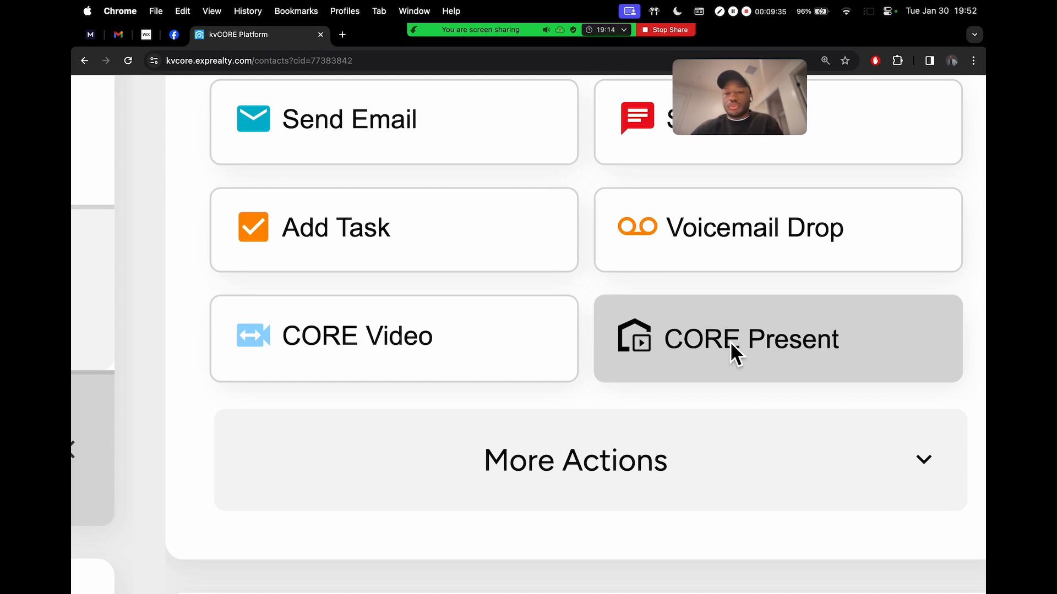
scroll(737, 341, down, 5)
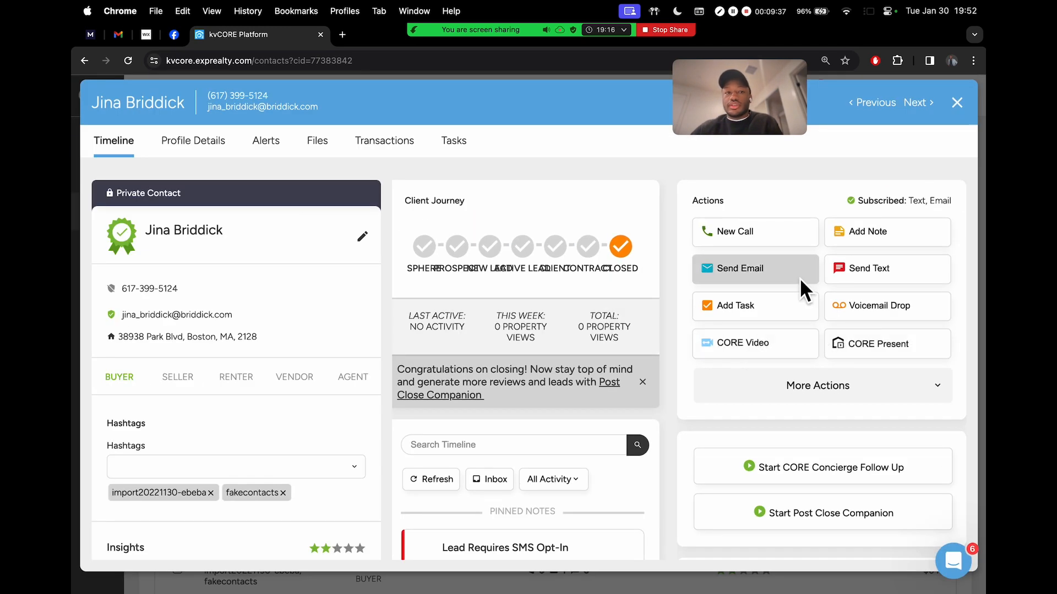
click(880, 344)
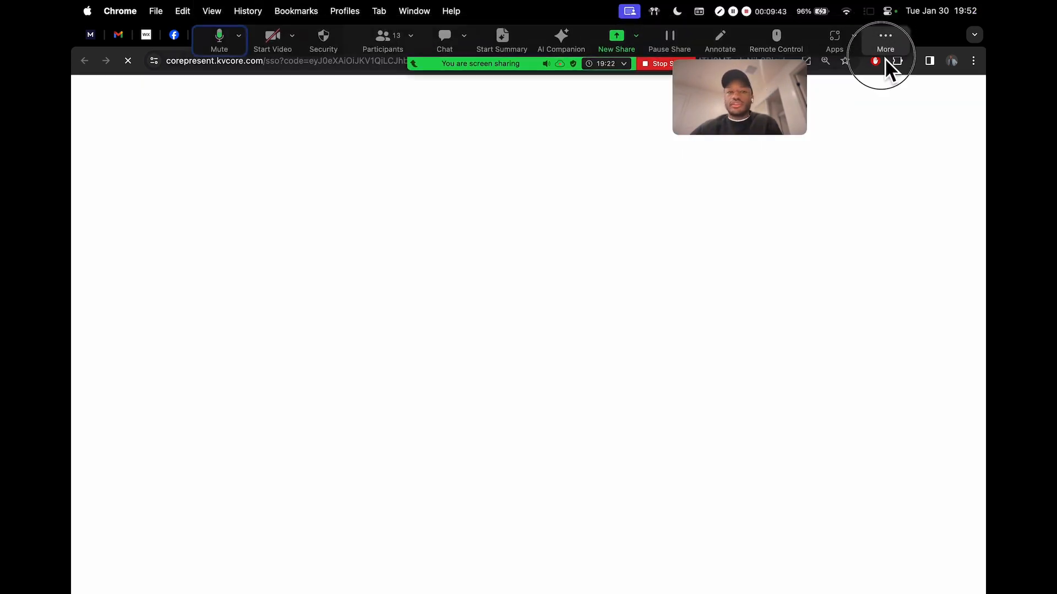
Compare the Price a Property form with the address on the contact's record
drag(884, 55, 888, 148)
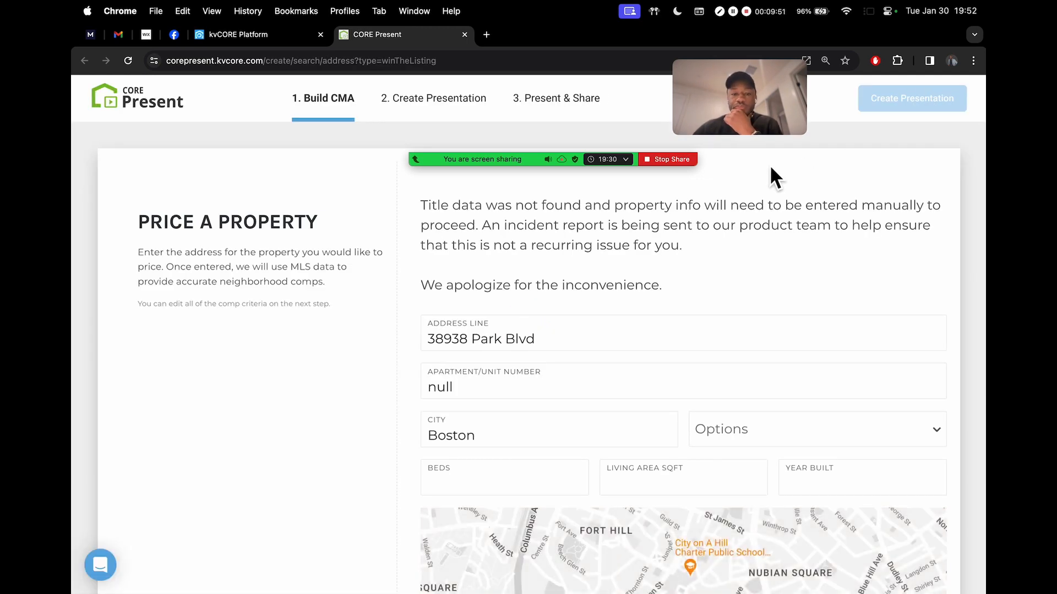
drag(748, 115, 924, 83)
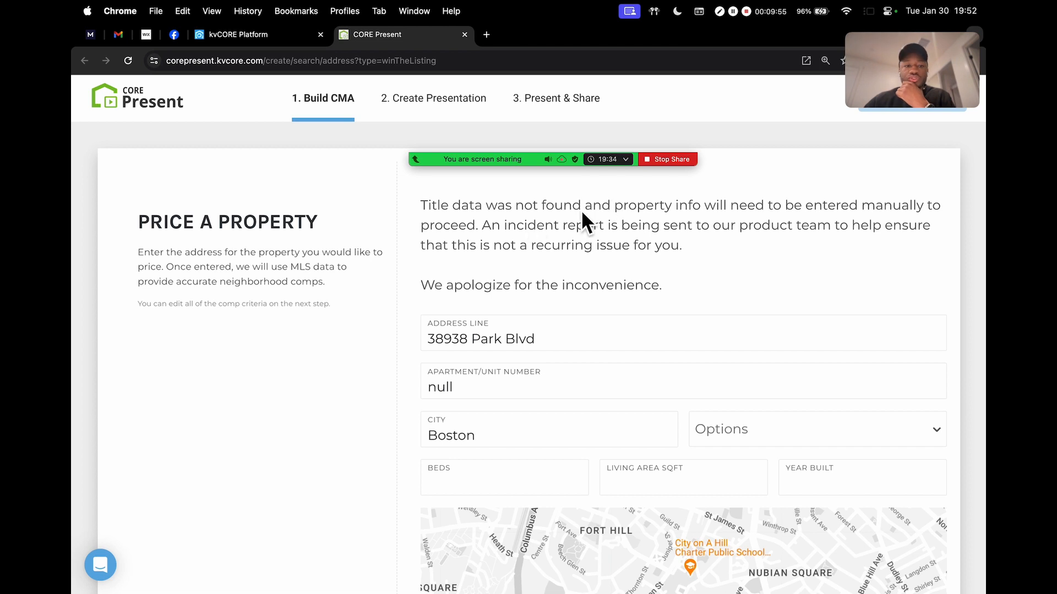
mouse_move(716, 129)
drag(891, 150, 826, 98)
scroll(534, 321, down, 3)
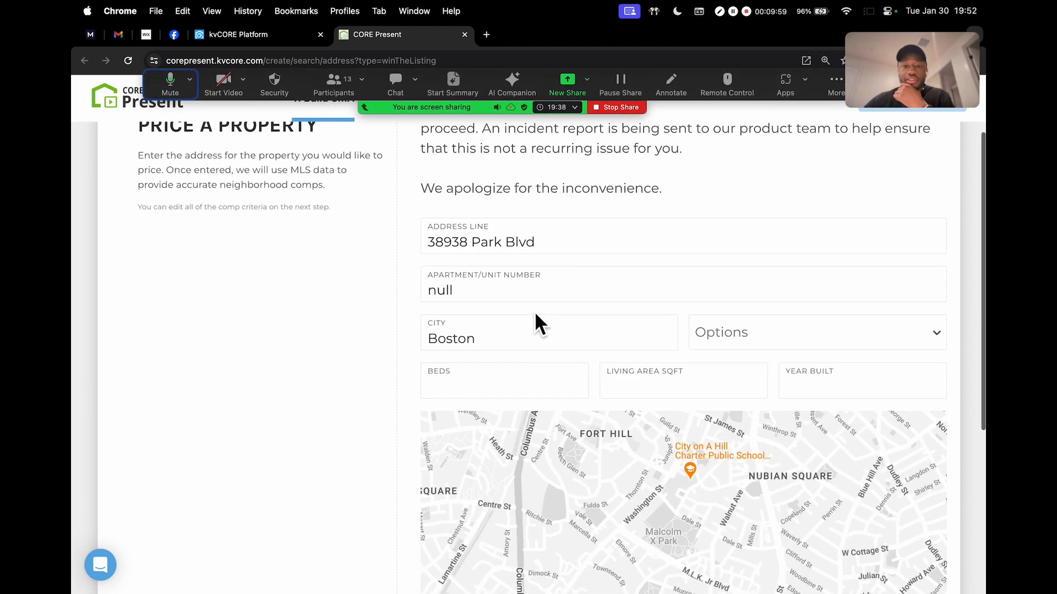
scroll(553, 278, up, 2)
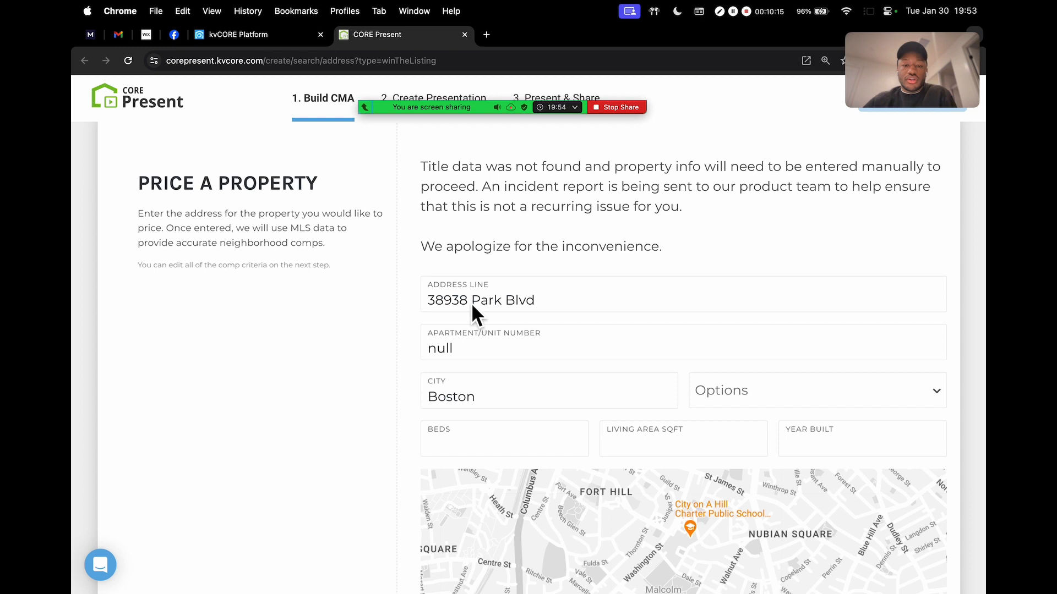
scroll(523, 318, down, 1)
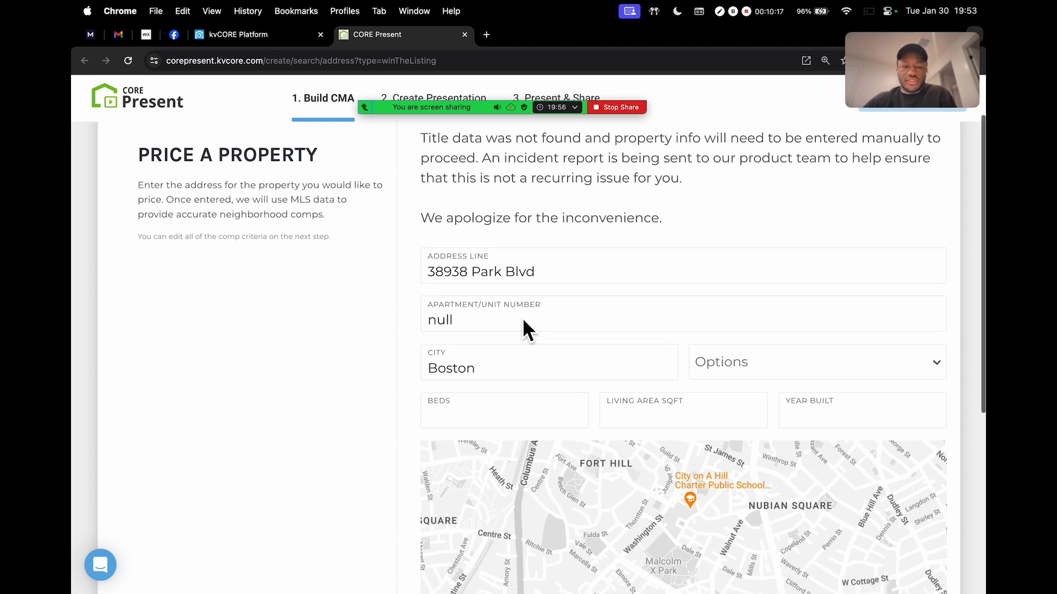
scroll(523, 319, up, 1)
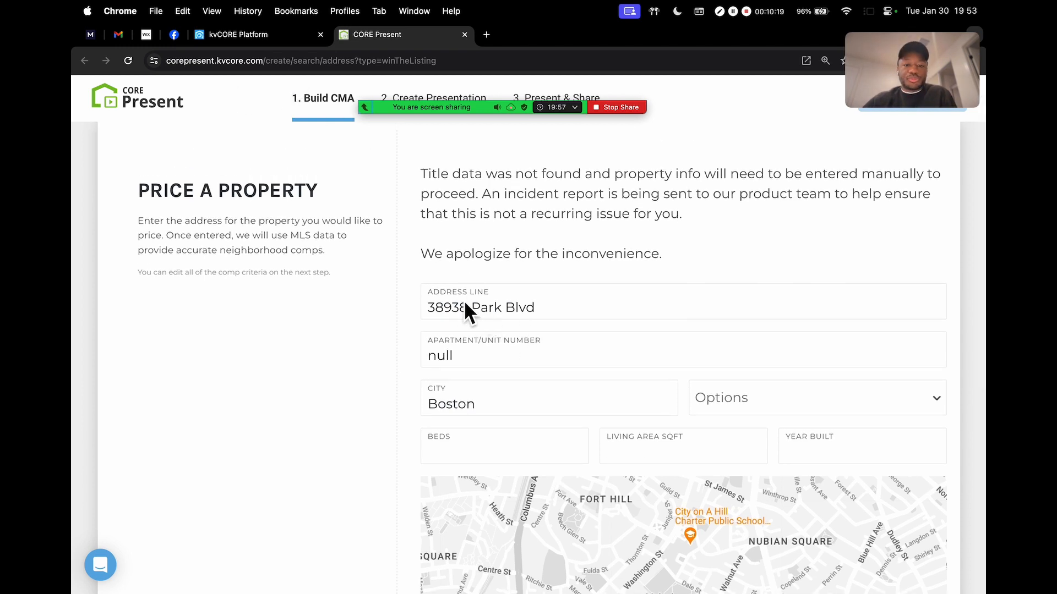
click(240, 39)
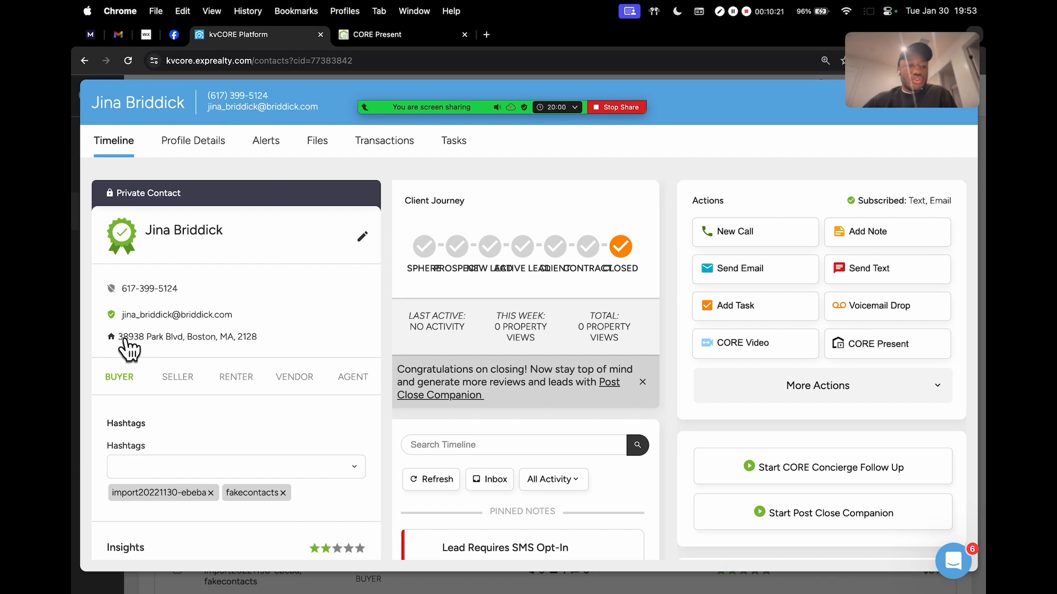
scroll(124, 340, up, 5)
scroll(124, 340, left, 1)
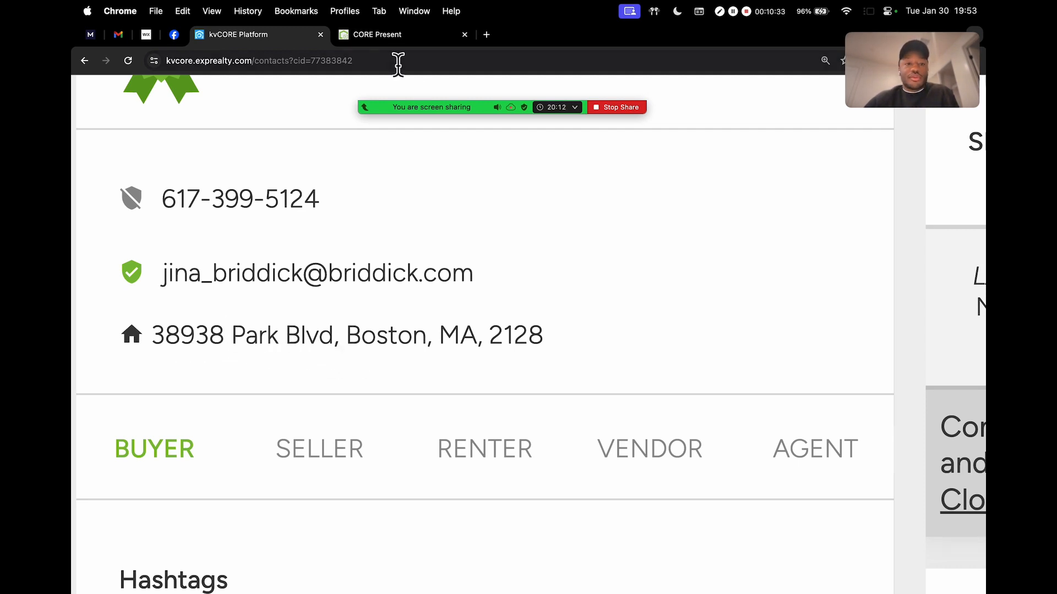
click(420, 36)
scroll(595, 299, up, 5)
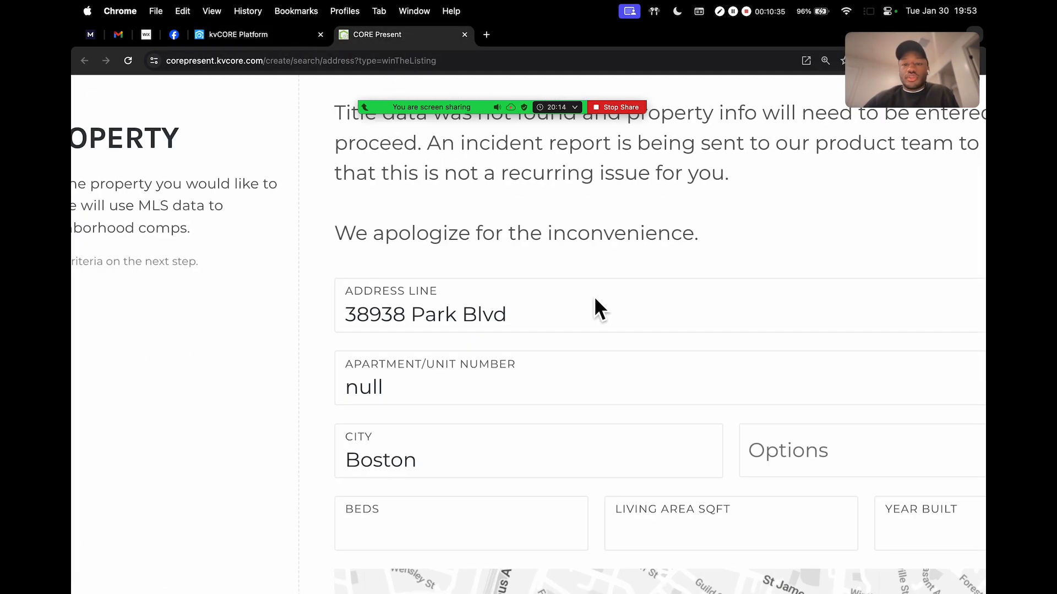
scroll(563, 283, right, 3)
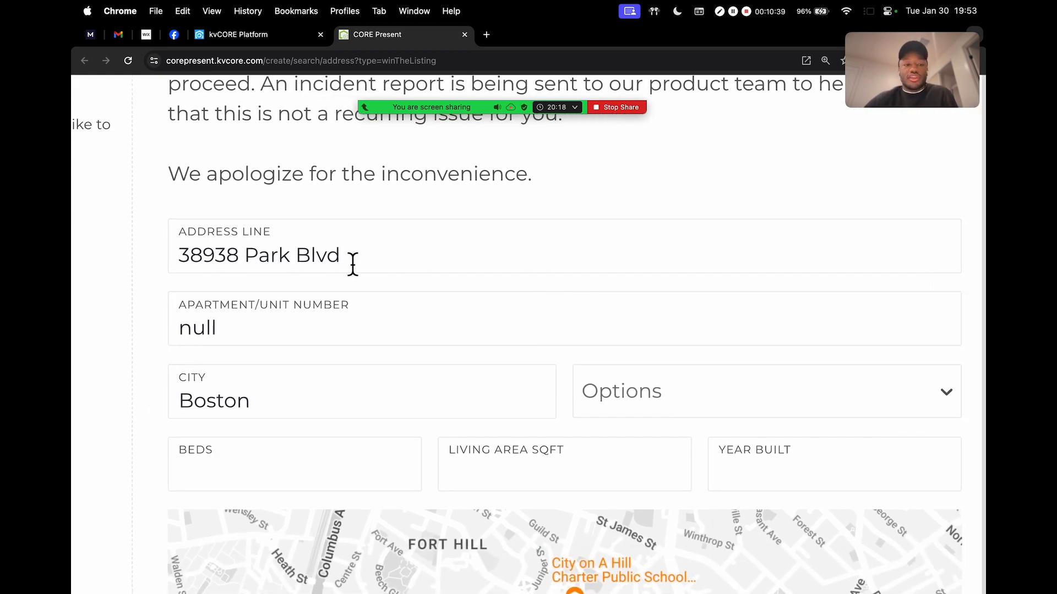
scroll(412, 266, down, 5)
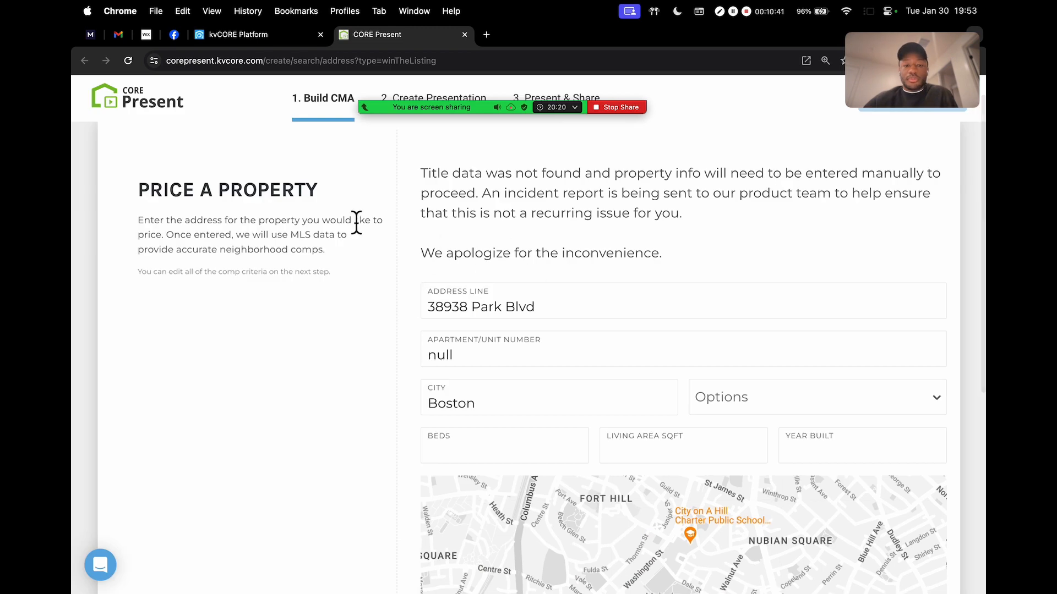
Clear the prefilled street address, the null Apartment/Unit value and Boston from City
click(572, 314)
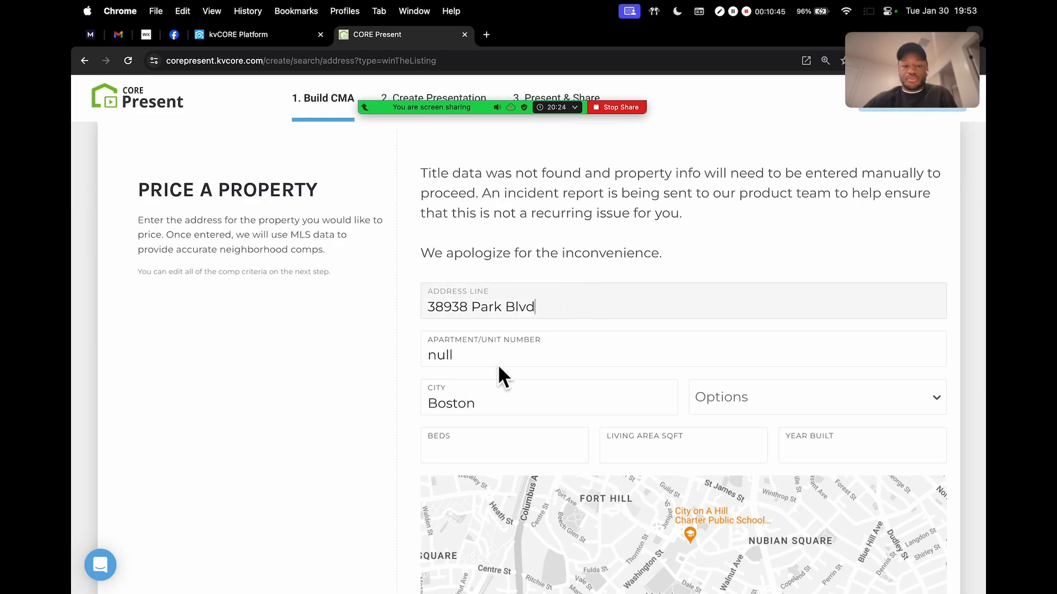
drag(422, 176, 680, 254)
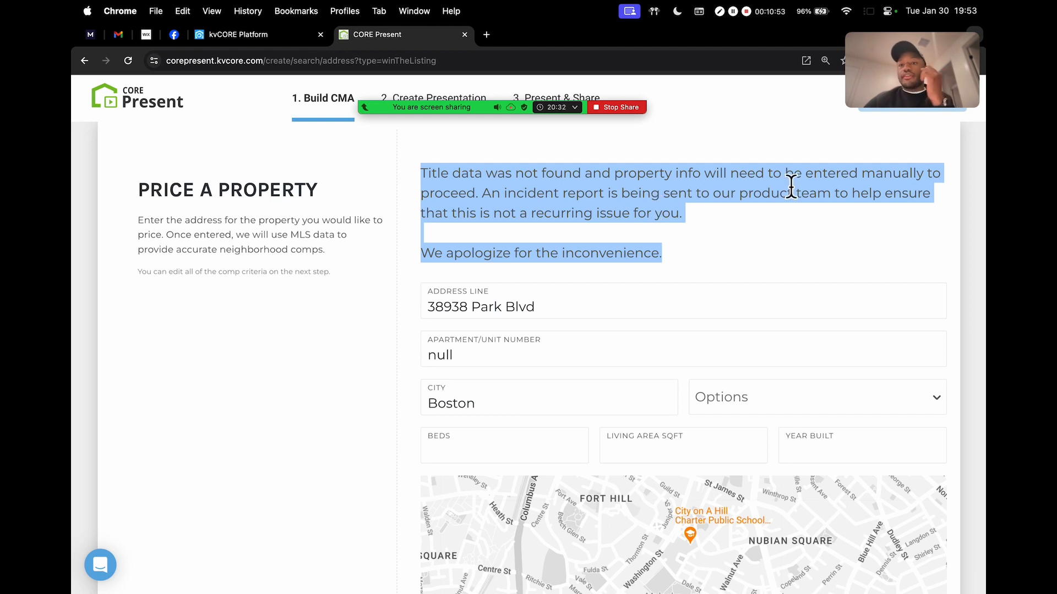
click(648, 267)
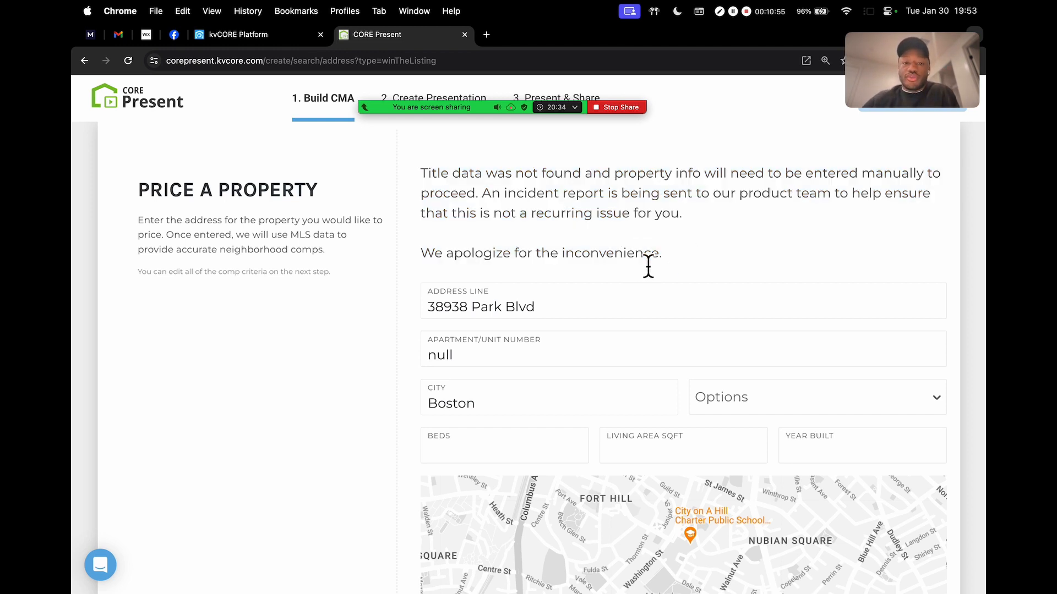
triple_click(597, 307)
key(BackSpace)
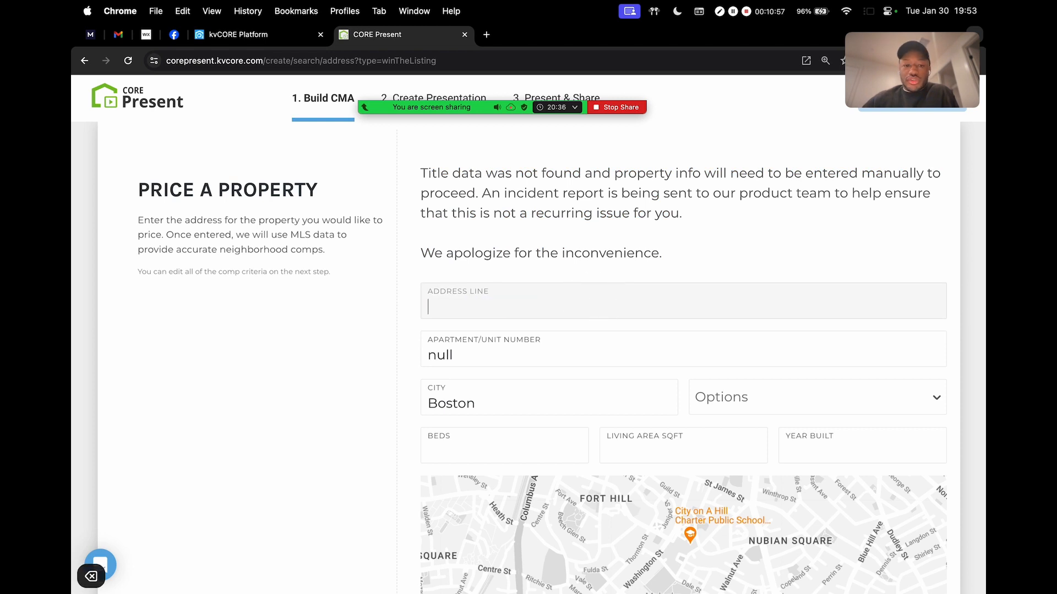
double_click(512, 355)
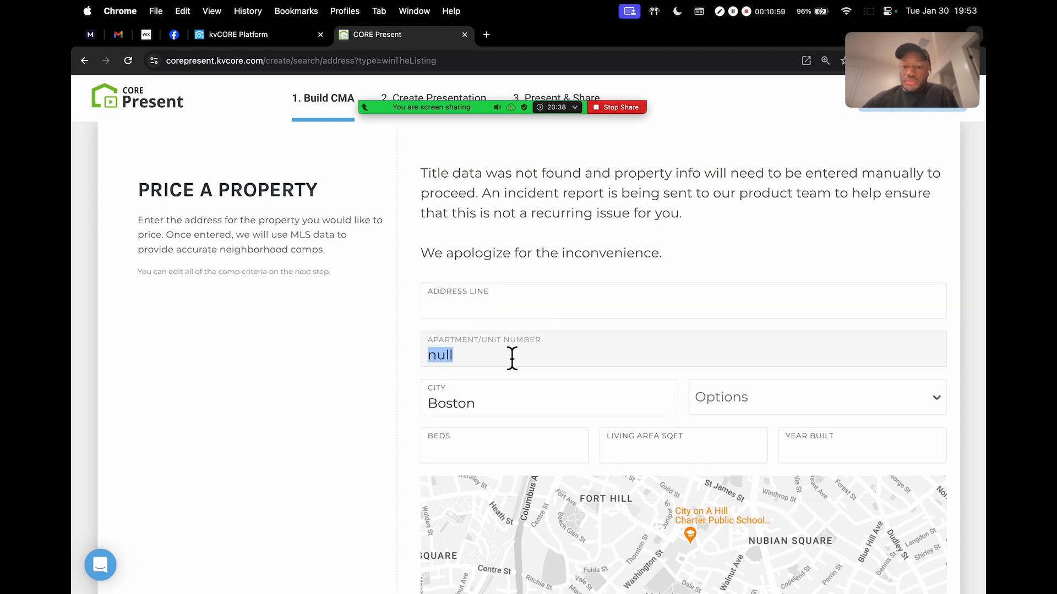
key(BackSpace)
double_click(500, 410)
key(BackSpace)
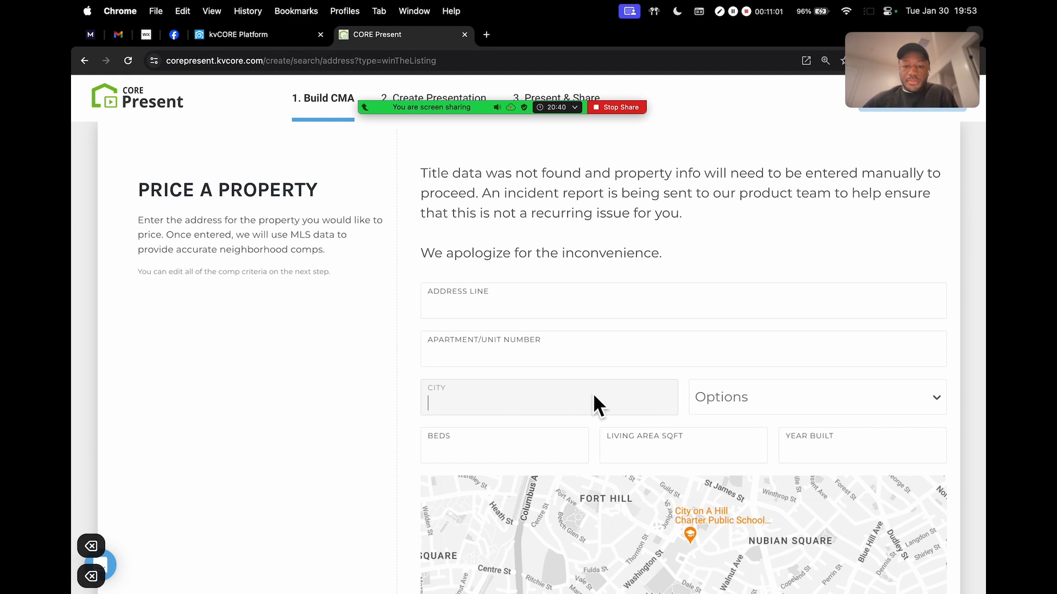
scroll(807, 246, down, 2)
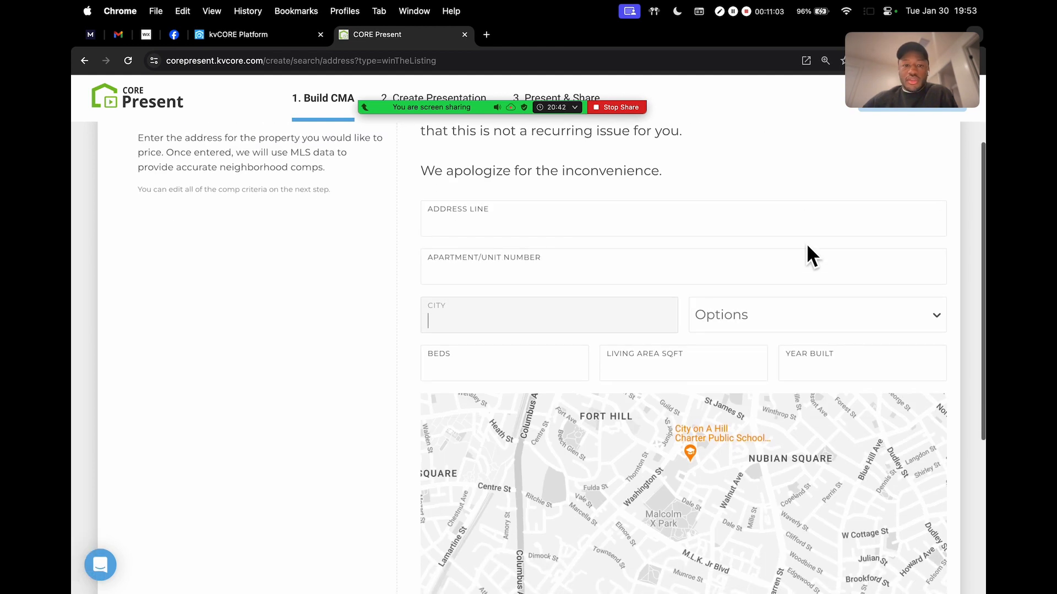
scroll(696, 216, up, 3)
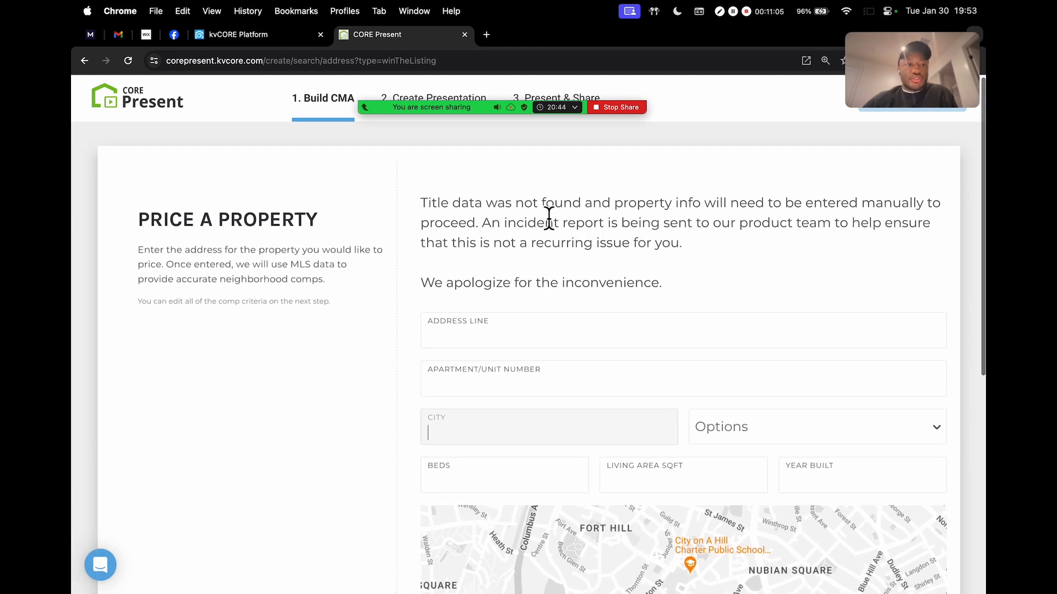
click(251, 38)
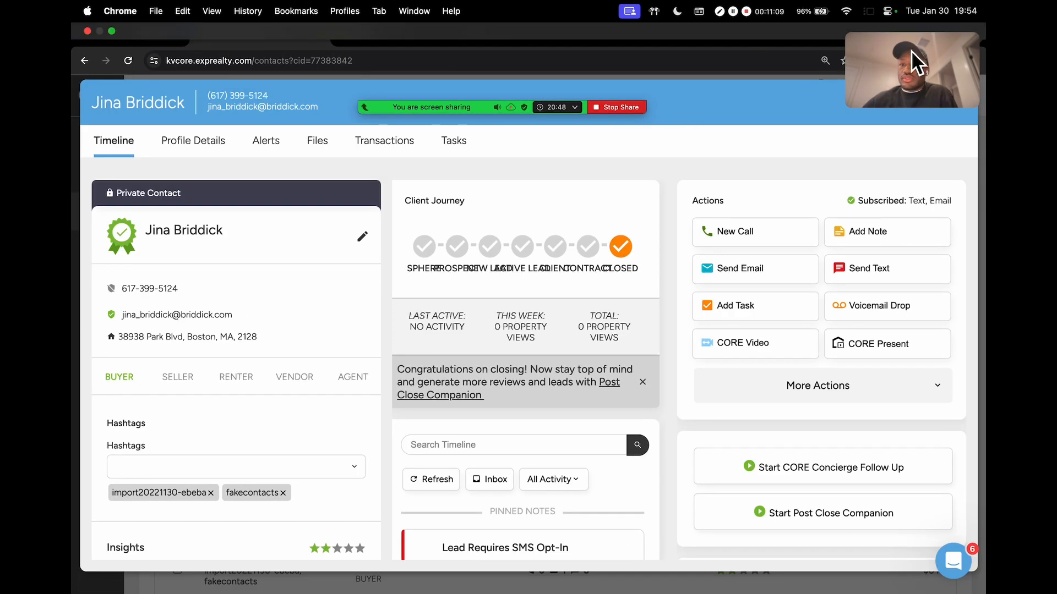
Close the contact record and open the agent's own listings page
drag(910, 51, 819, 87)
click(959, 104)
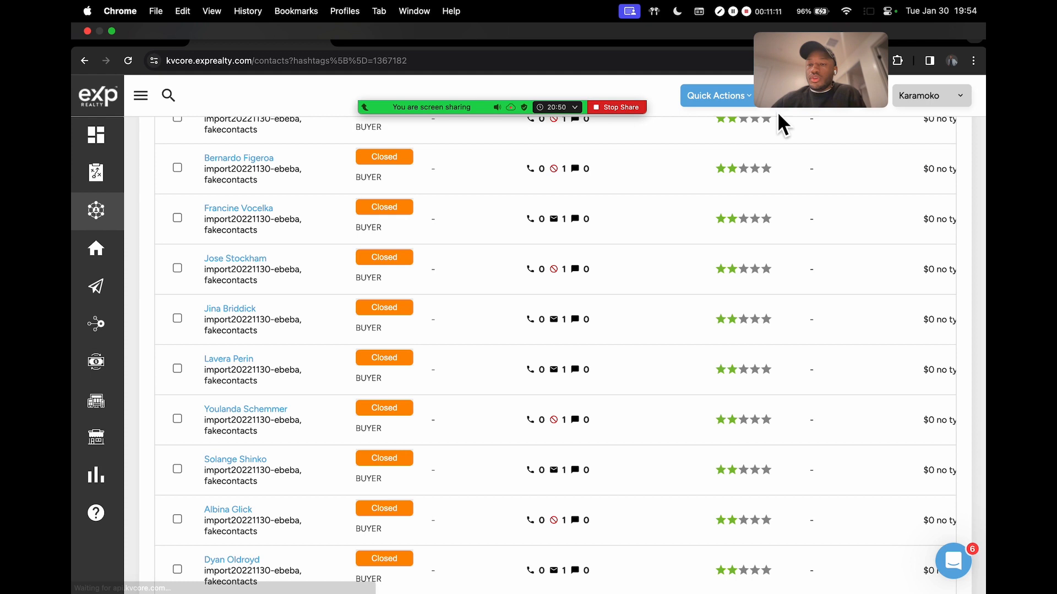
click(368, 35)
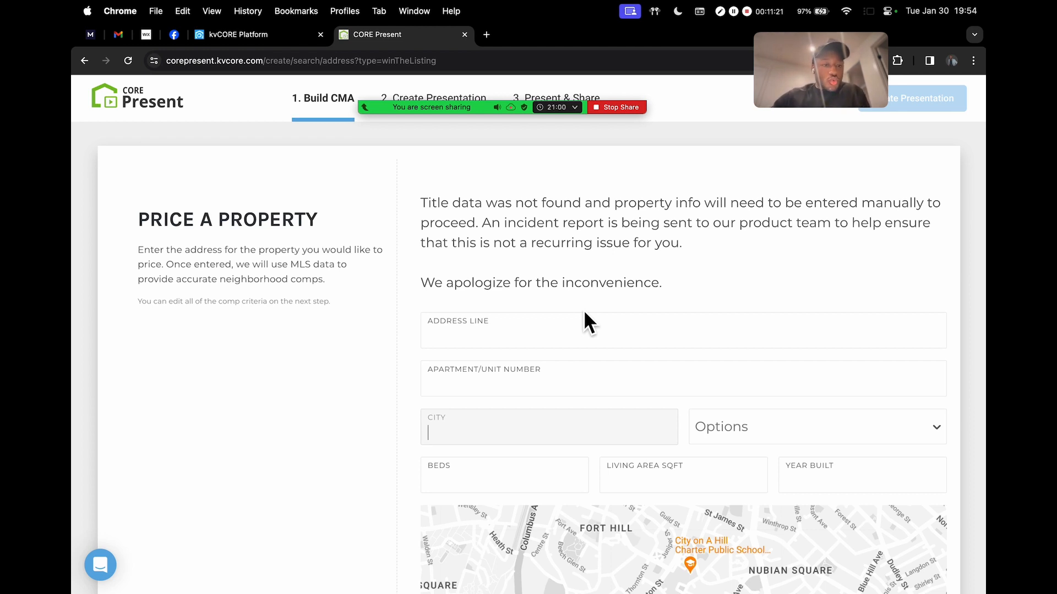
click(267, 40)
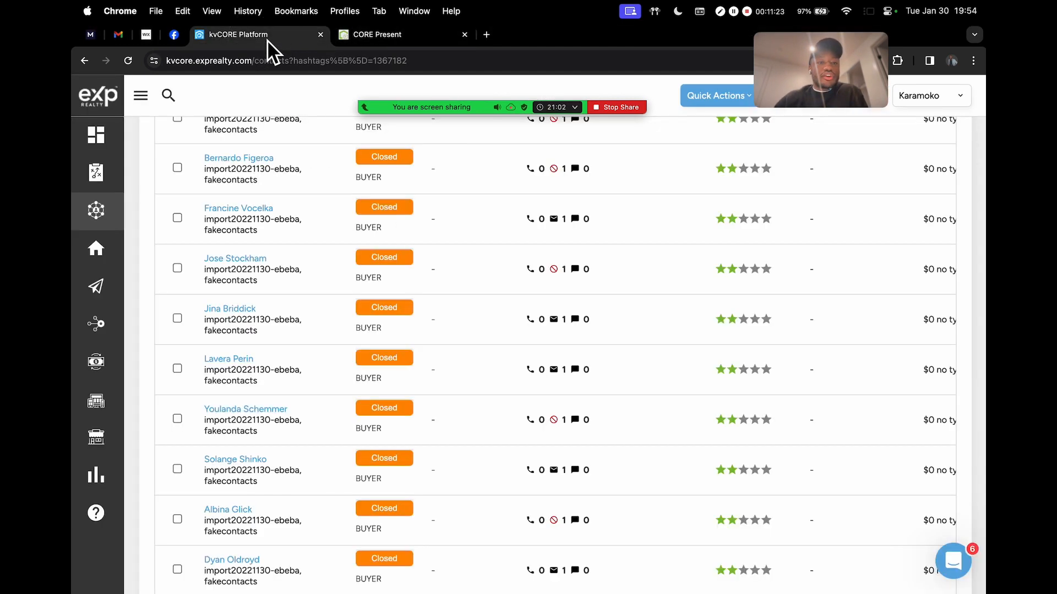
mouse_move(103, 259)
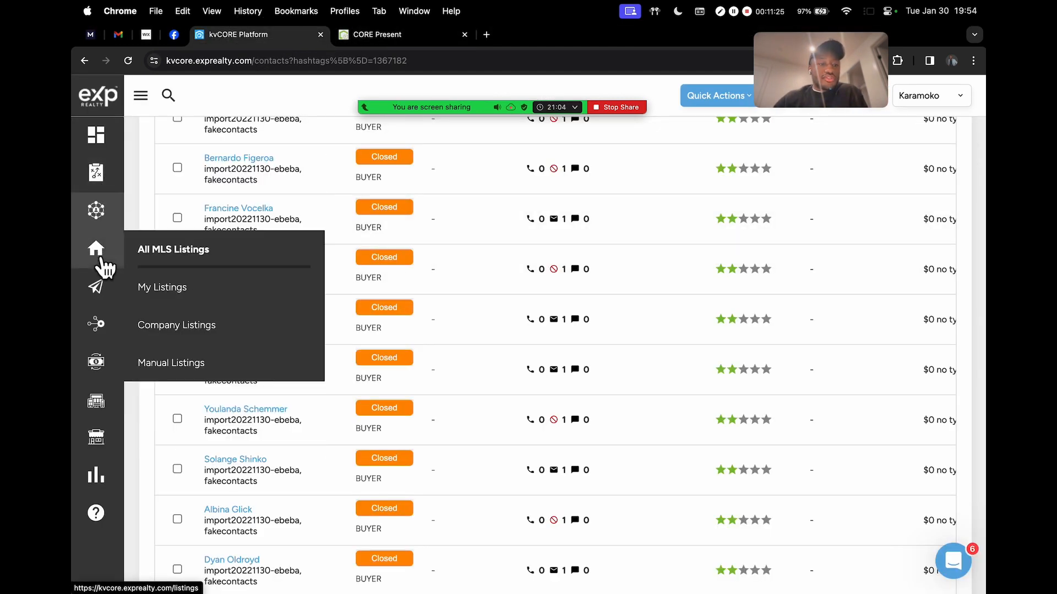
click(193, 283)
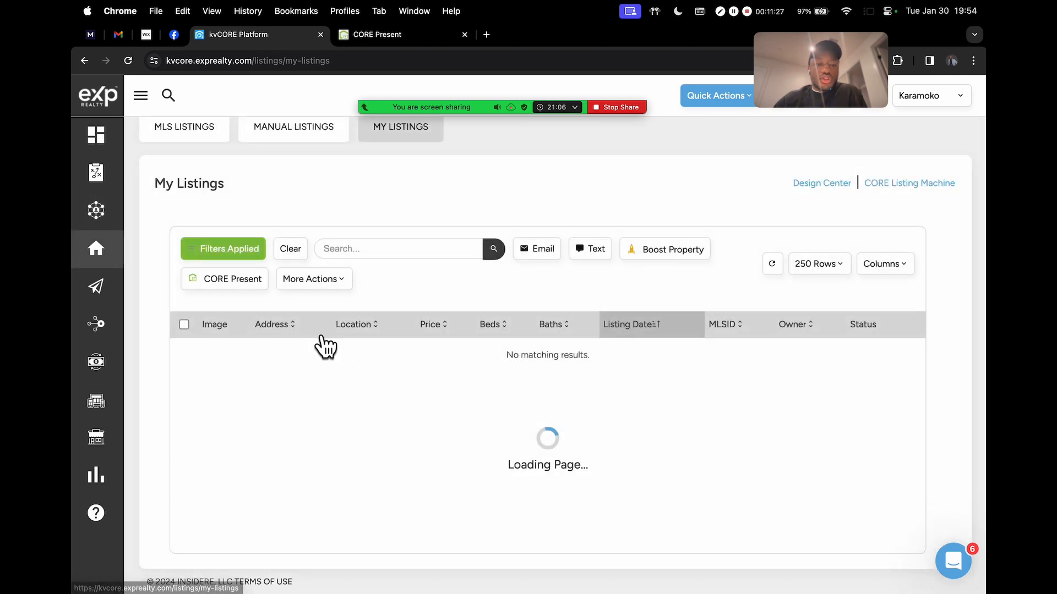
scroll(872, 261, down, 5)
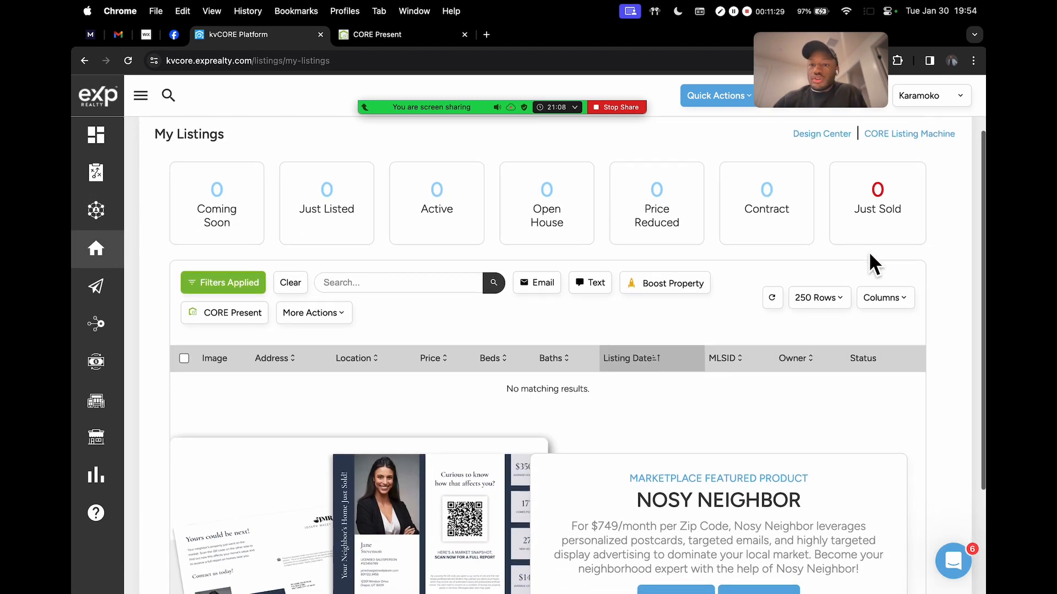
scroll(869, 257, up, 5)
mouse_move(77, 275)
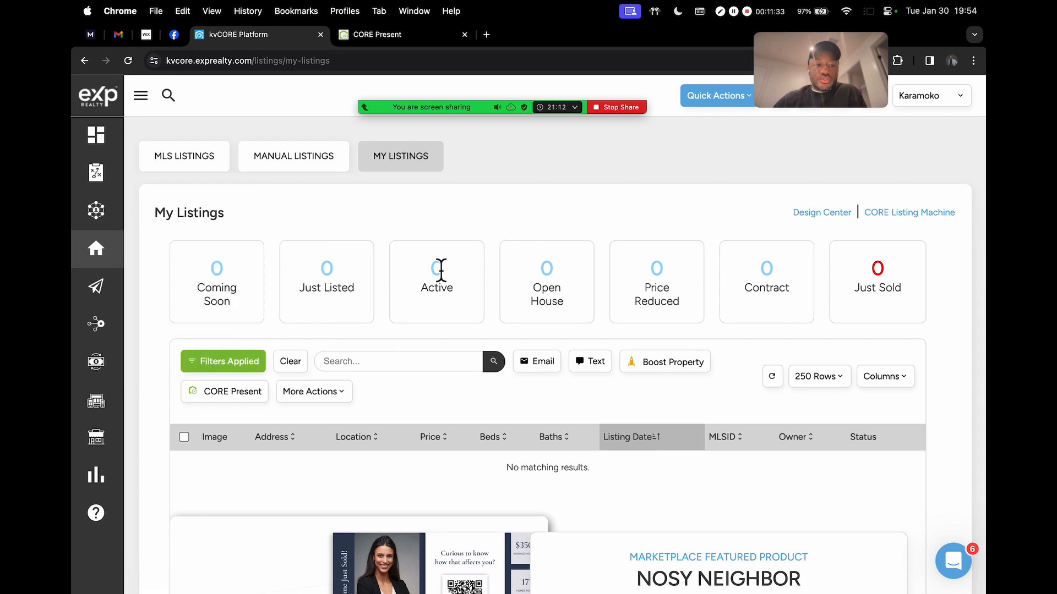
click(190, 159)
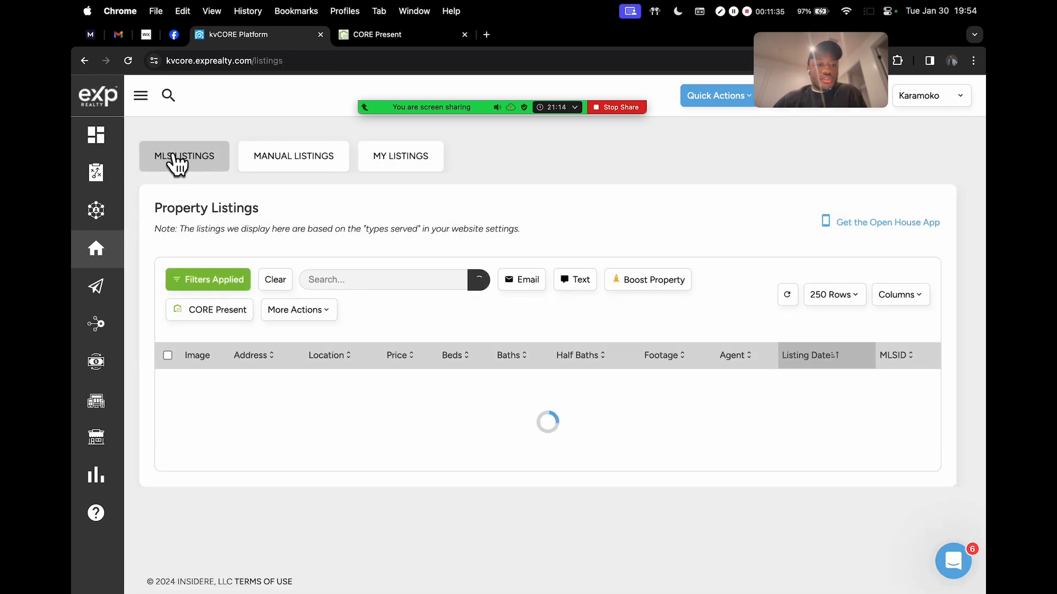
click(276, 282)
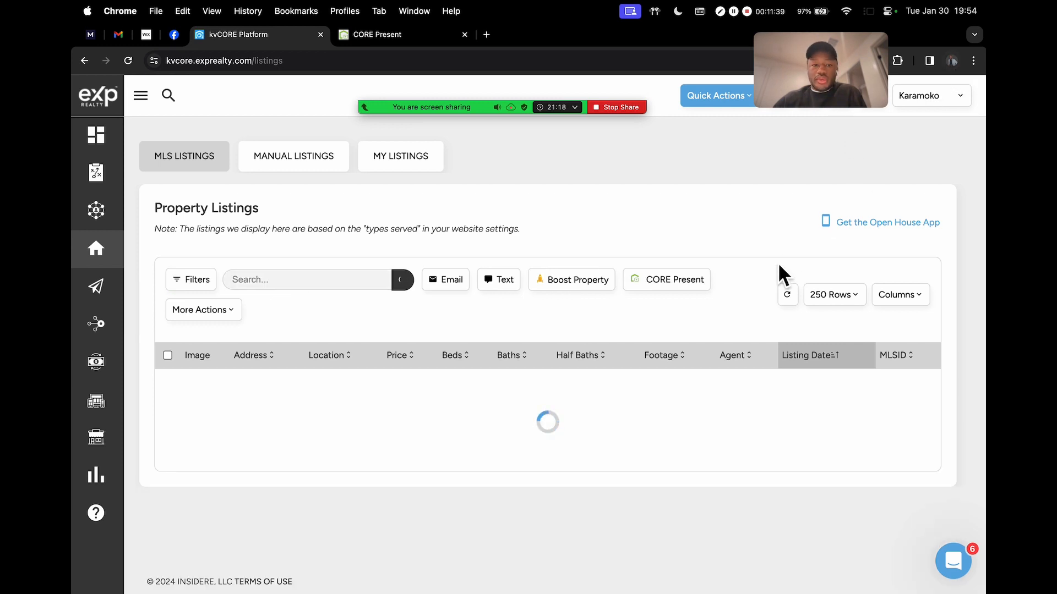
scroll(777, 263, down, 5)
scroll(778, 262, down, 3)
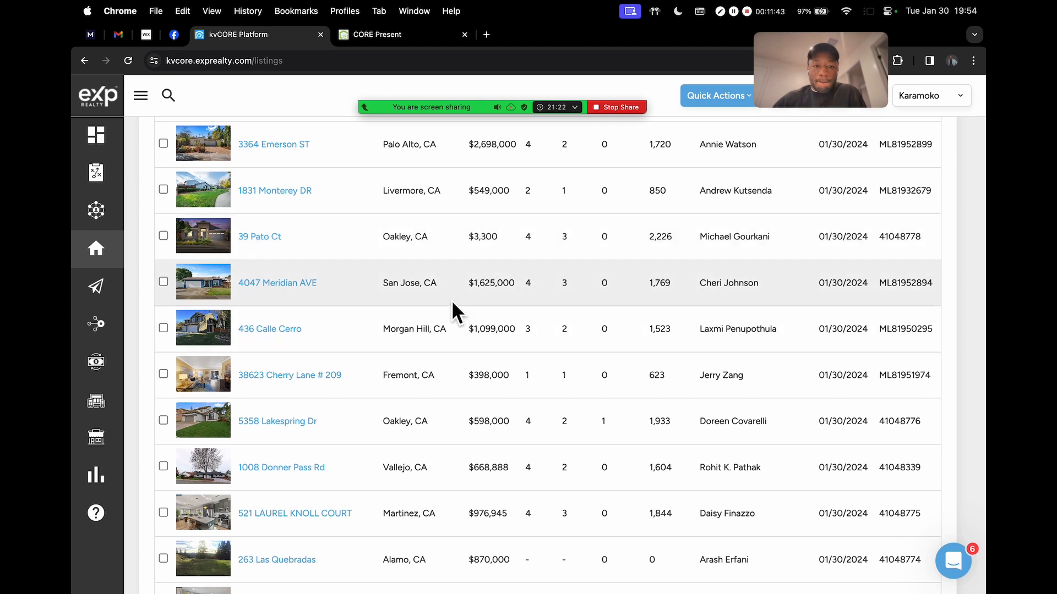
click(262, 286)
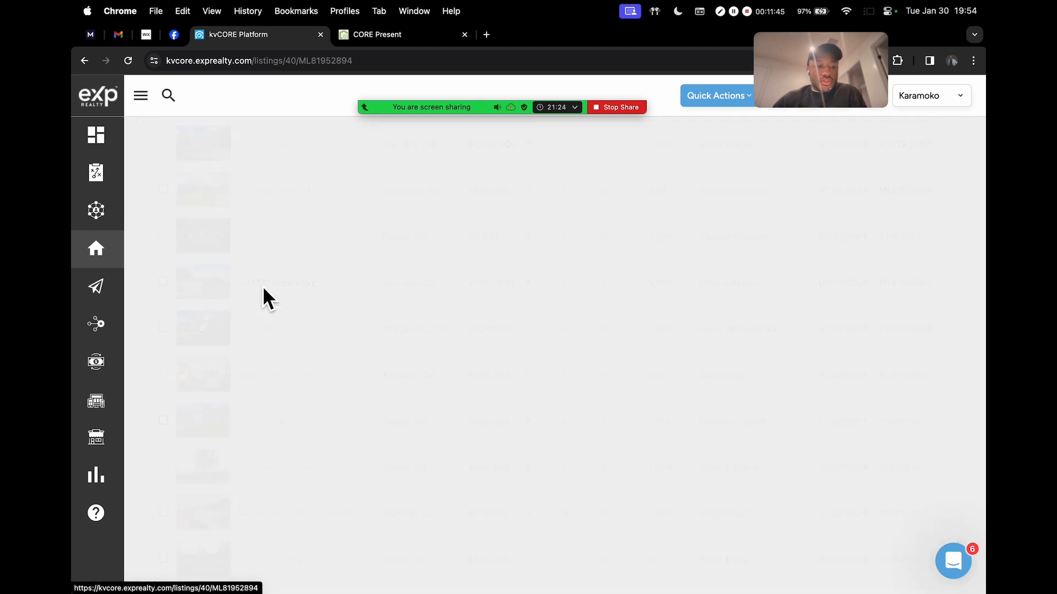
scroll(406, 237, up, 8)
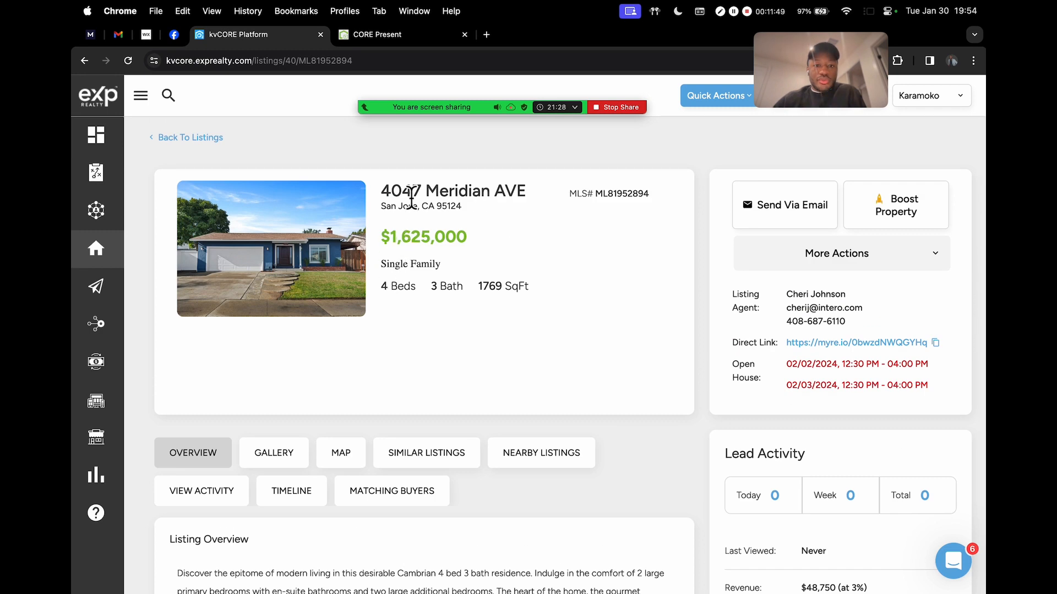
drag(388, 197, 484, 196)
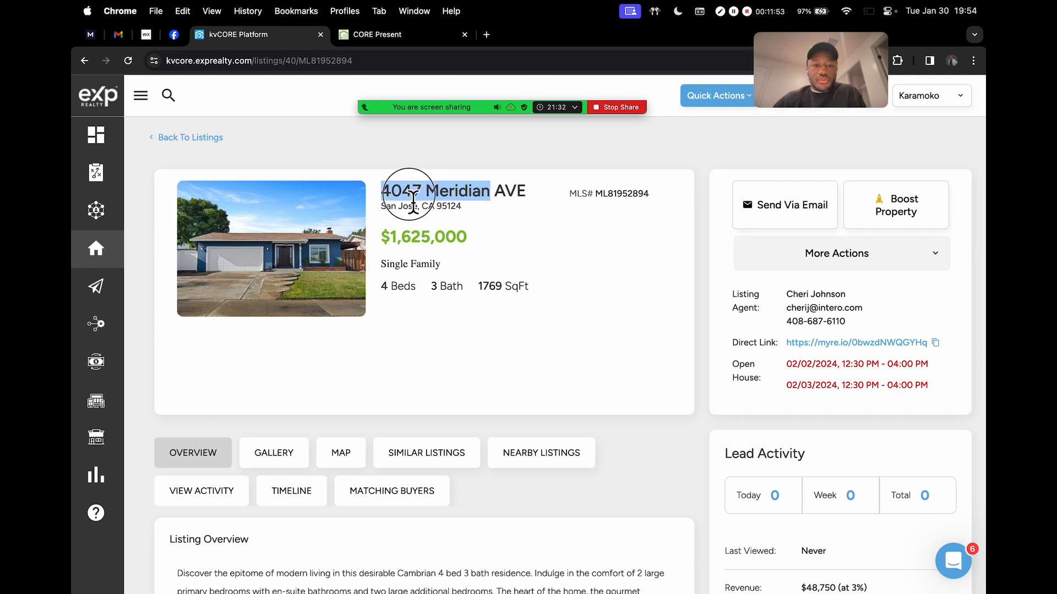
key(super+c)
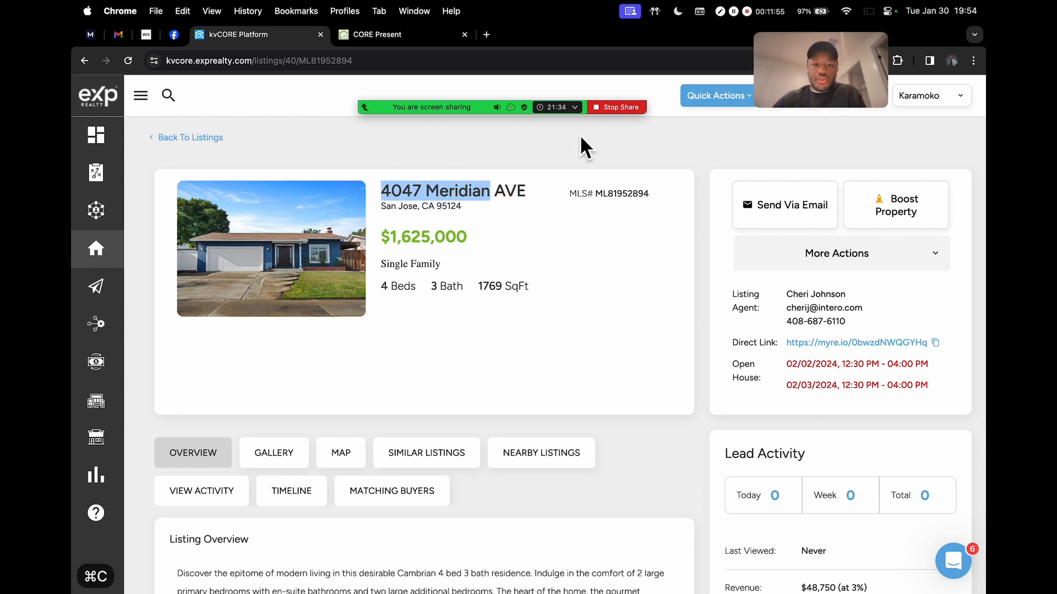
click(377, 34)
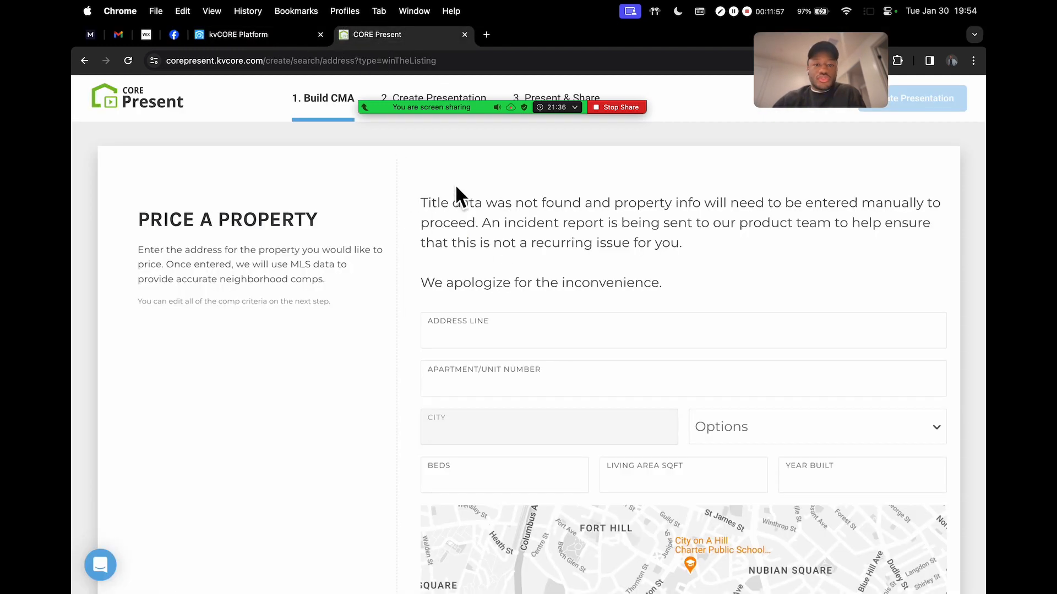
Open and dismiss the meeting's audio device options
mouse_move(514, 108)
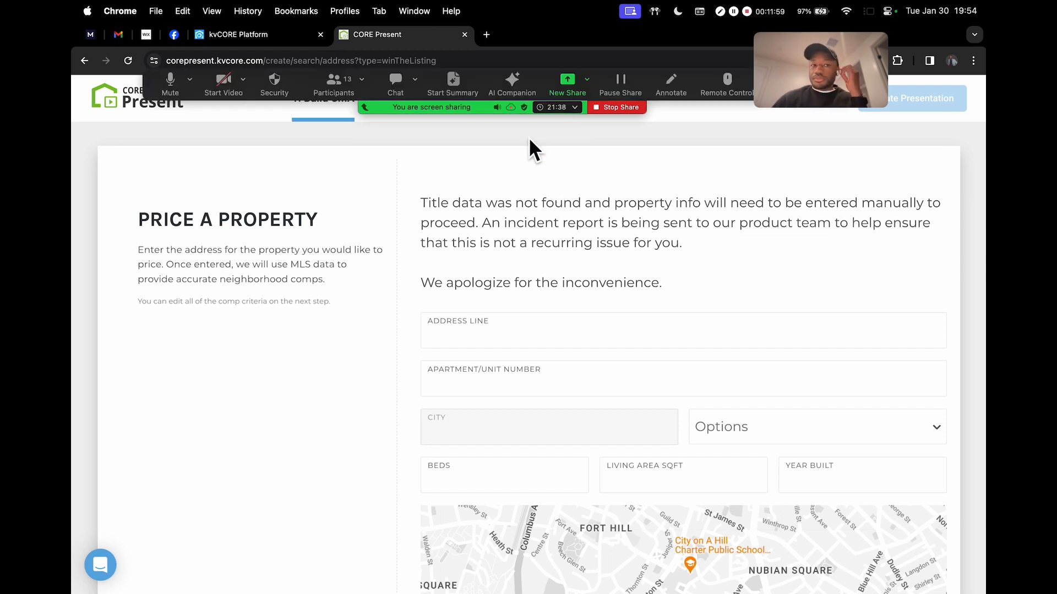
click(190, 80)
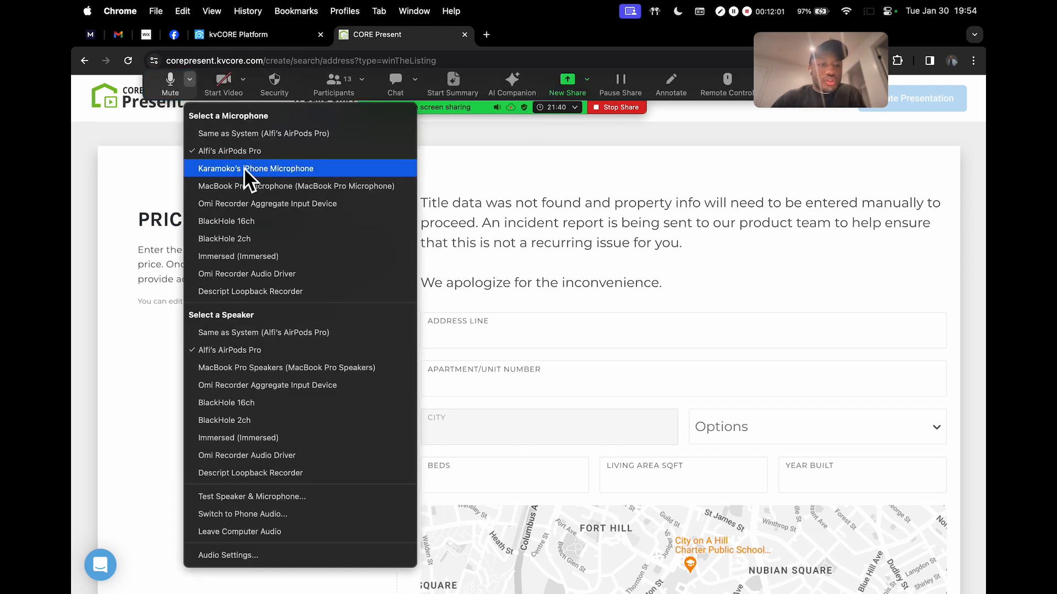
click(503, 198)
click(524, 329)
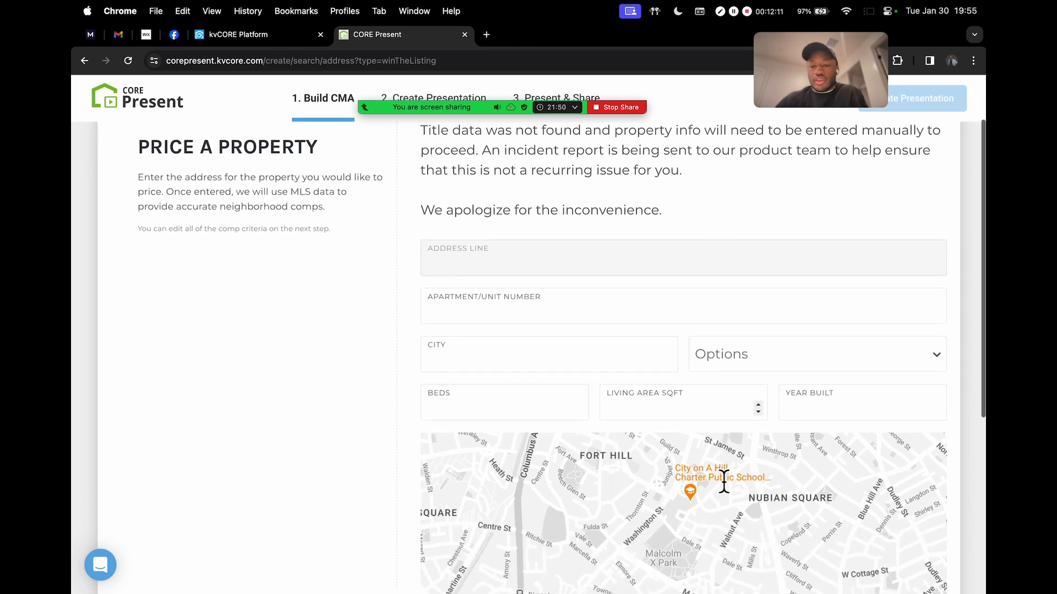
scroll(724, 482, down, 7)
scroll(719, 471, up, 7)
click(533, 349)
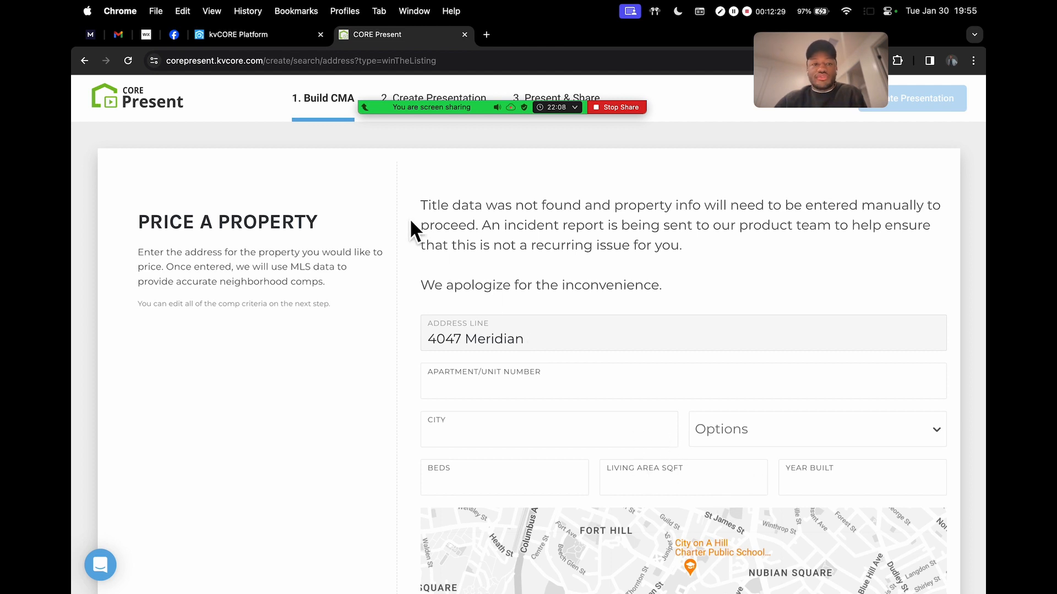
click(138, 99)
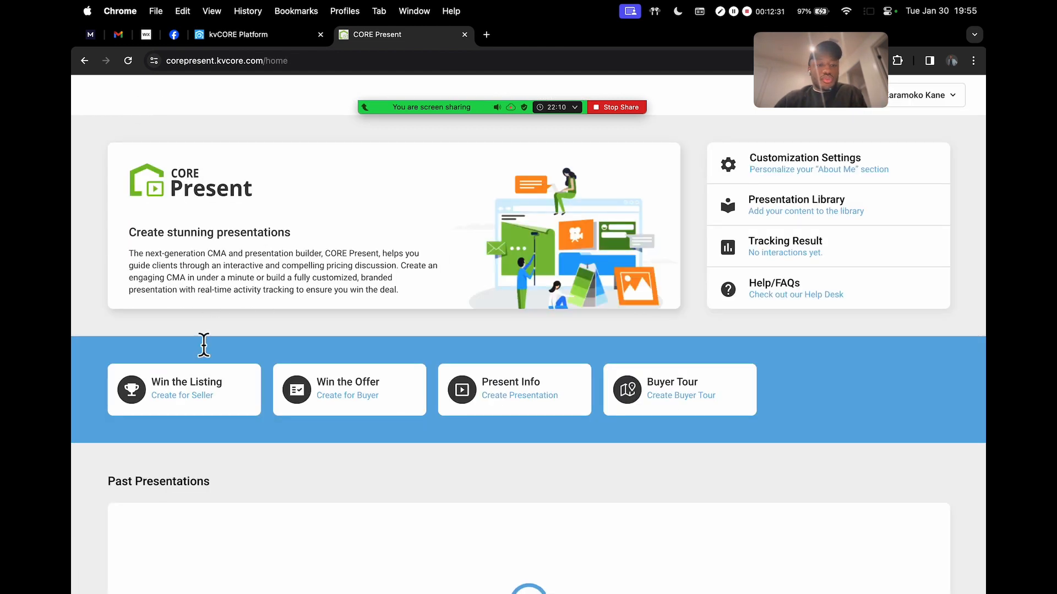
click(190, 394)
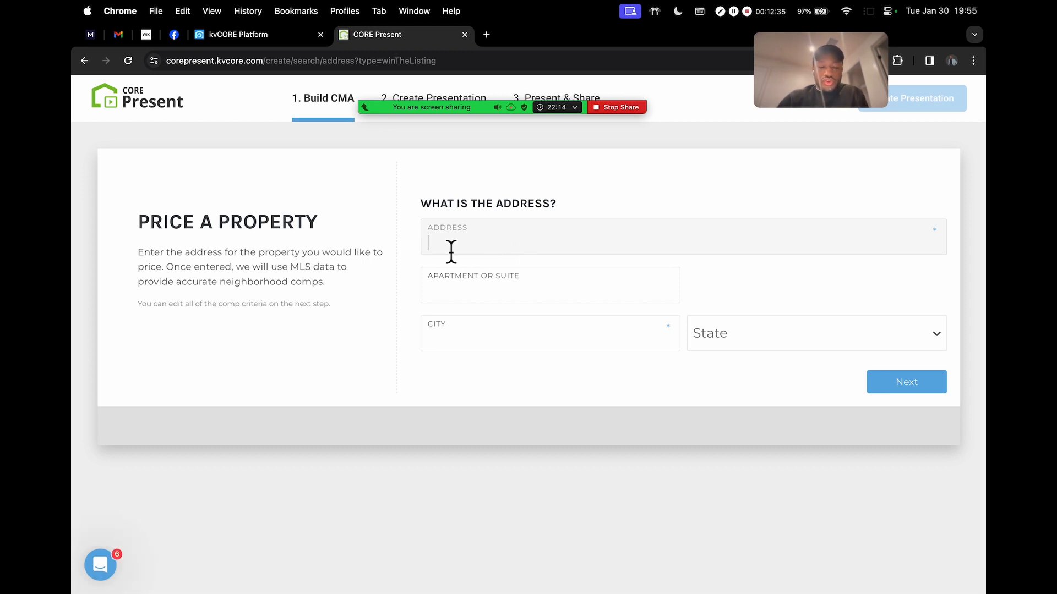
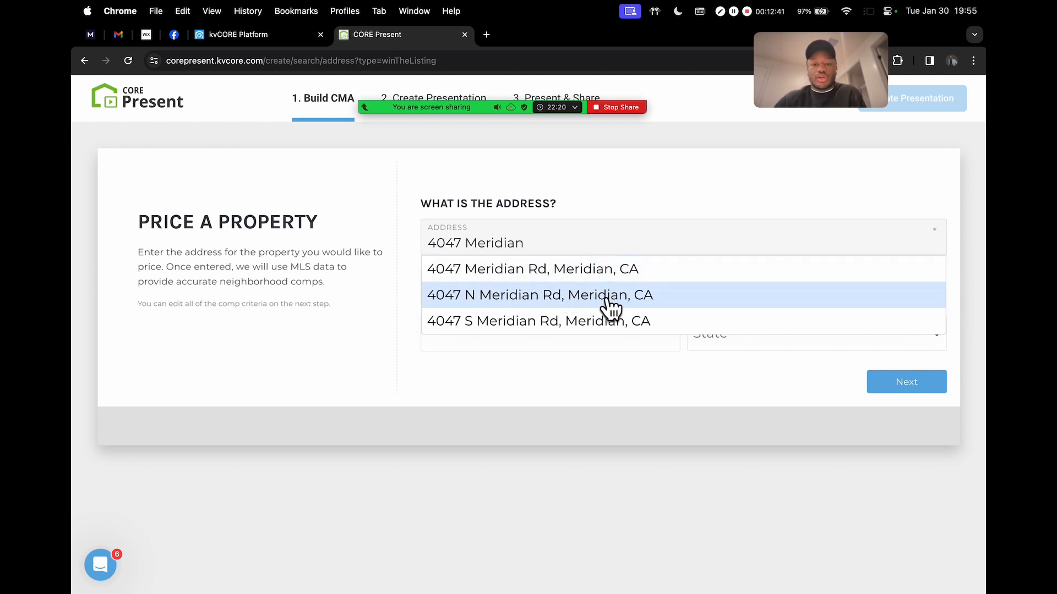
scroll(617, 325, down, 2)
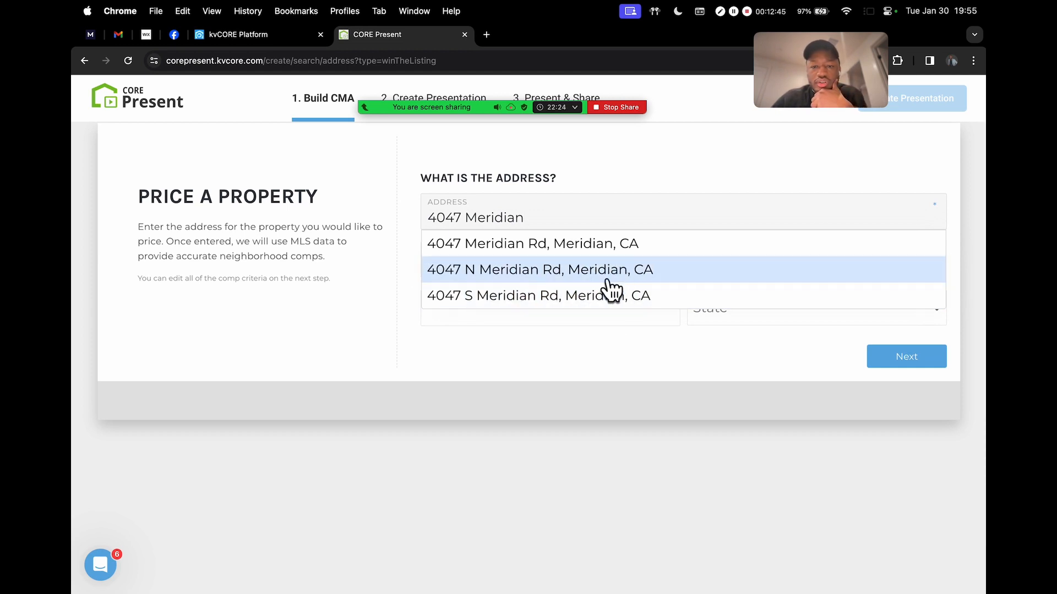
click(261, 37)
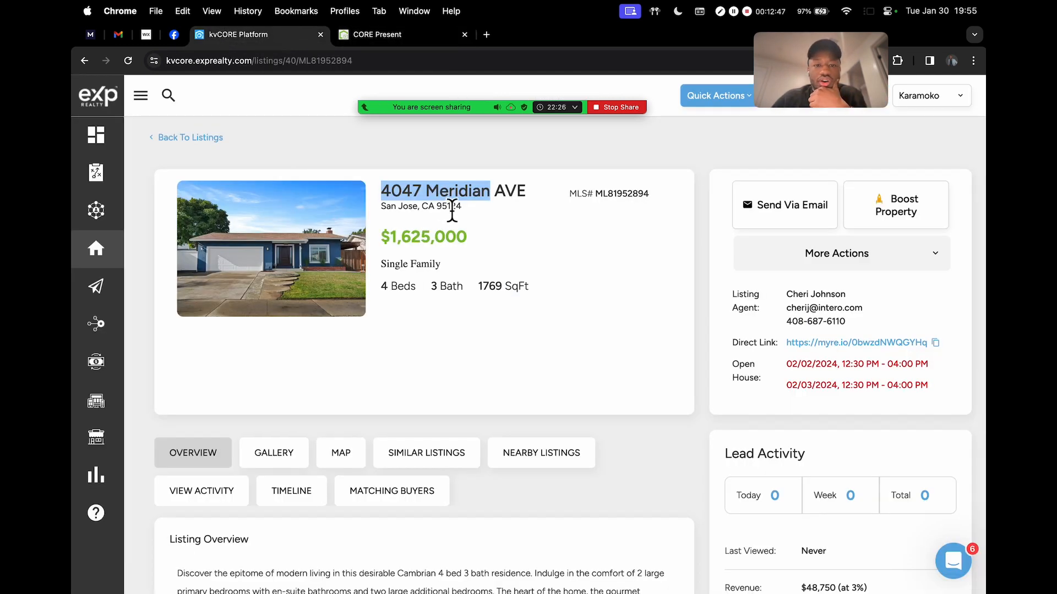
drag(385, 210, 418, 208)
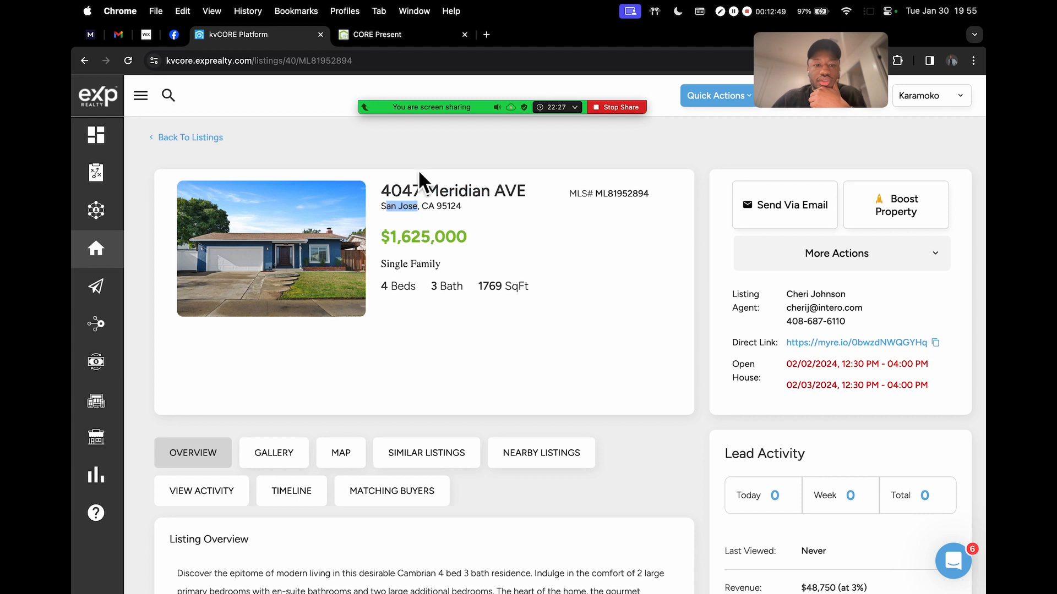
click(401, 42)
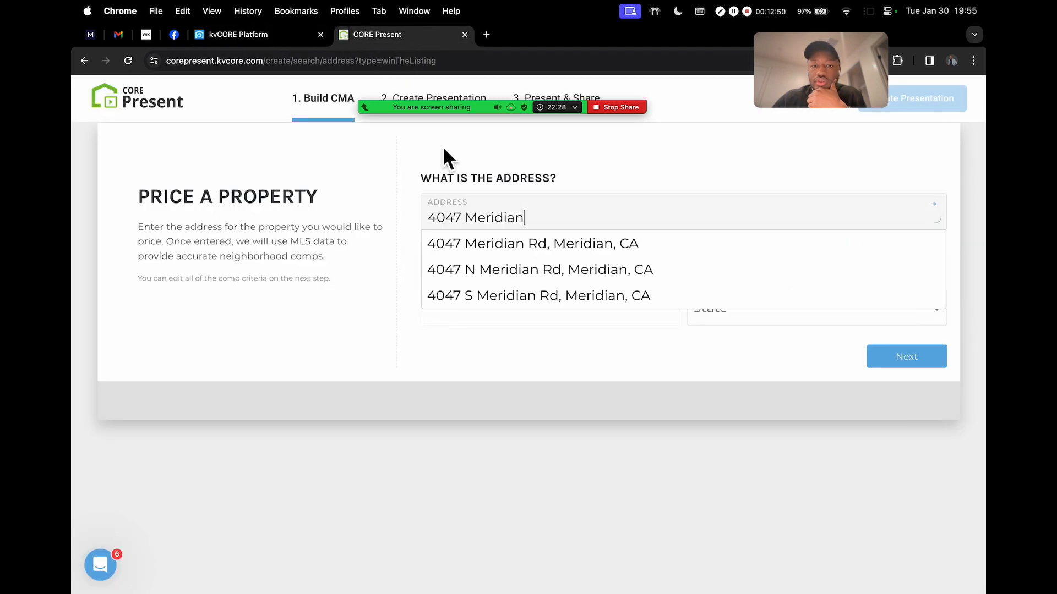
click(559, 249)
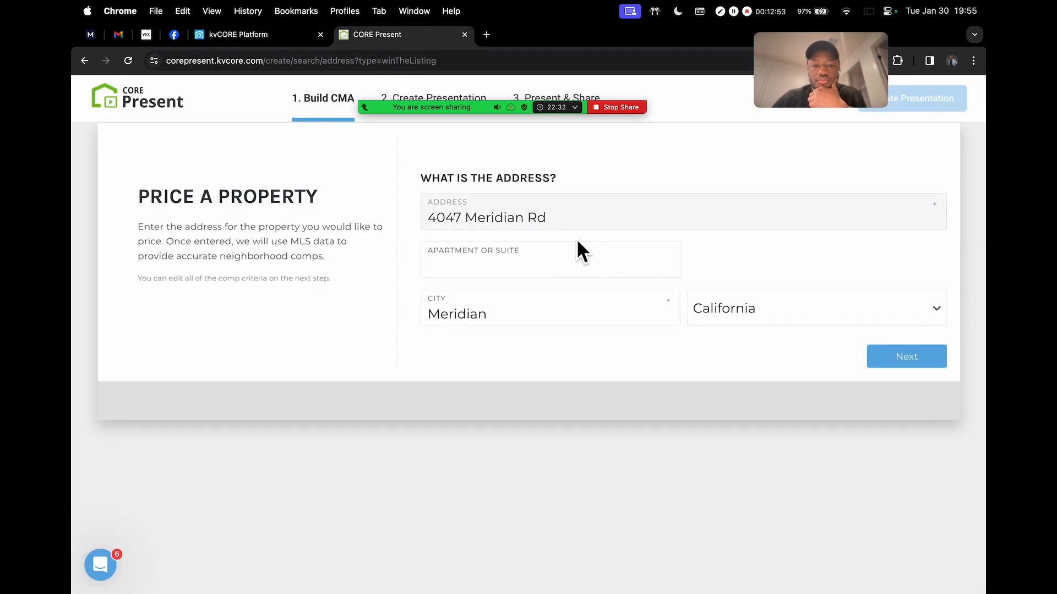
drag(811, 76, 188, 159)
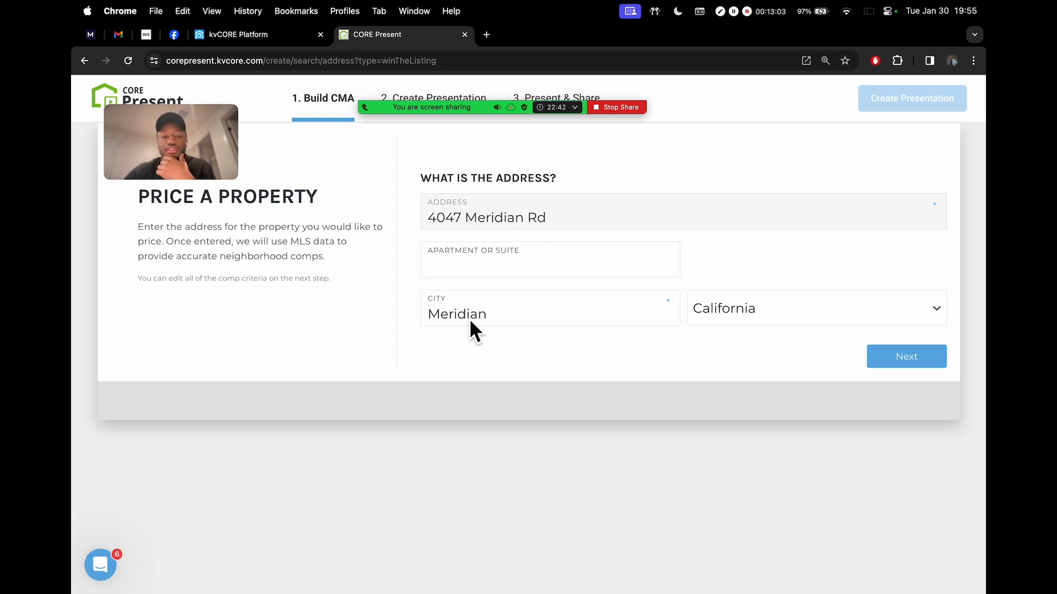
scroll(818, 175, up, 1)
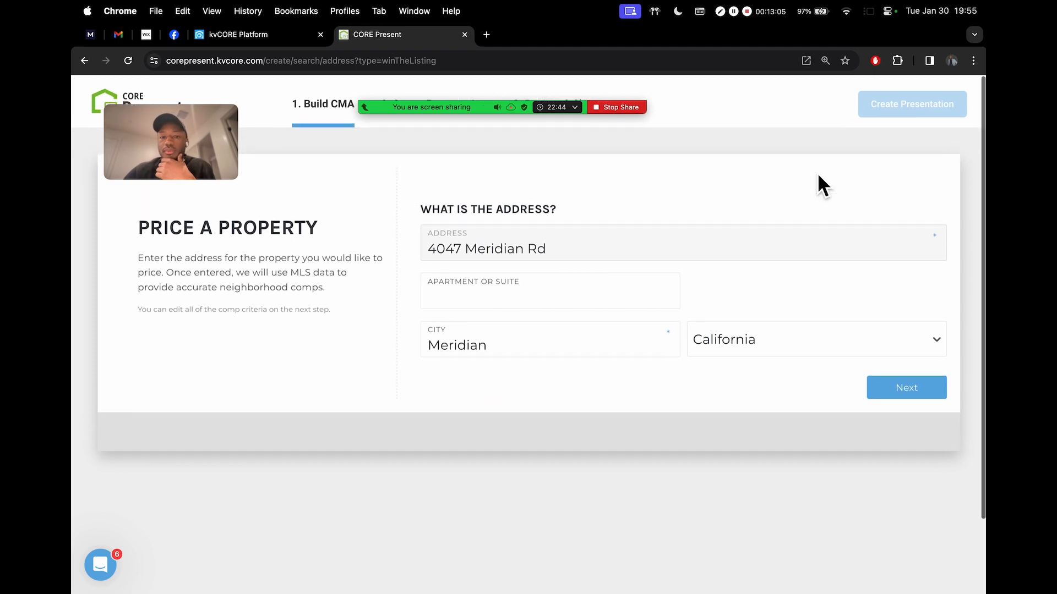
click(908, 382)
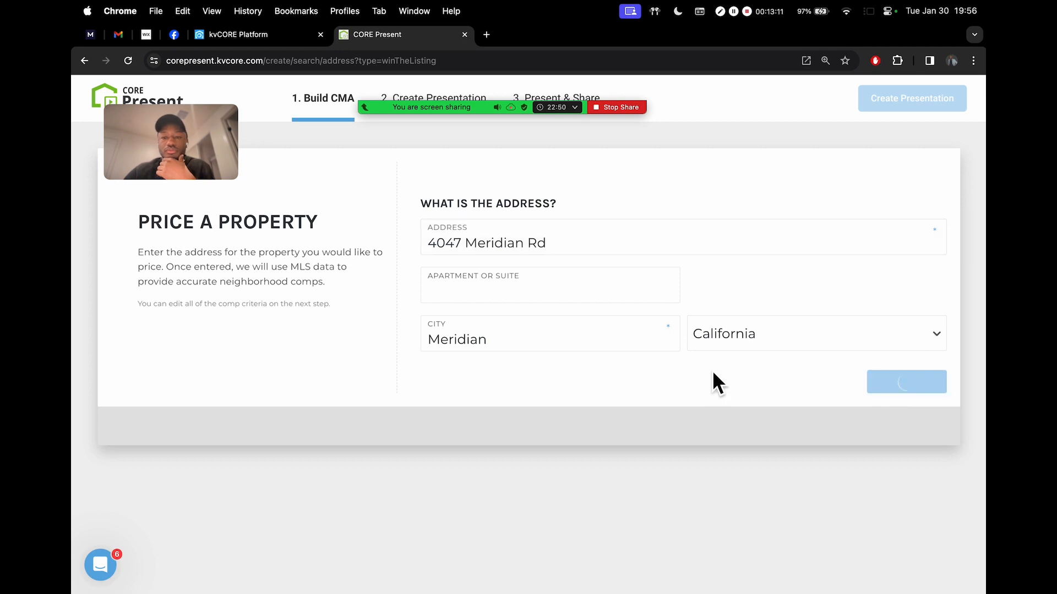
scroll(669, 317, down, 2)
scroll(670, 313, down, 2)
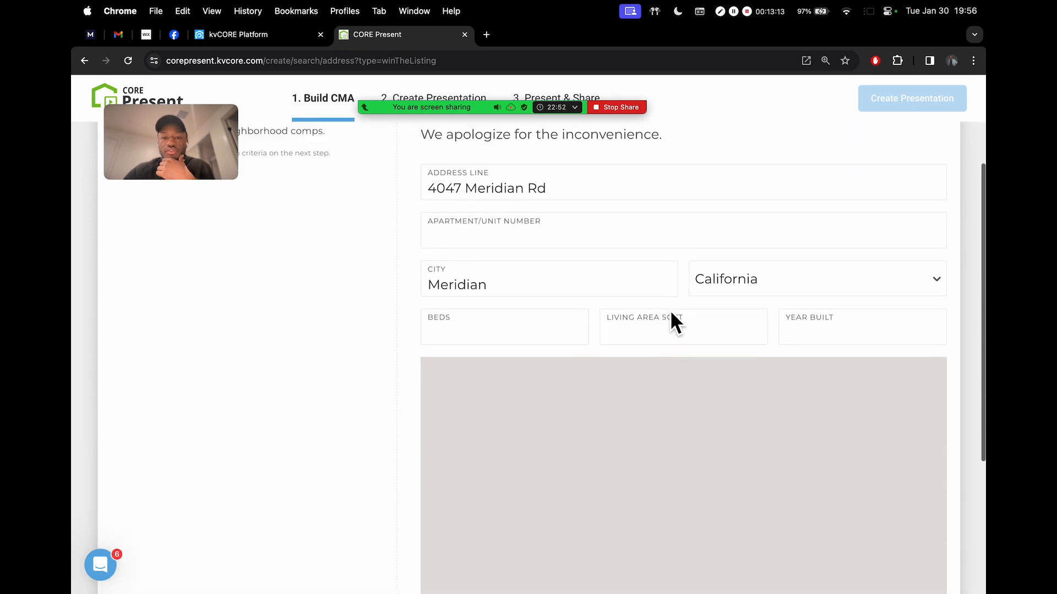
scroll(671, 312, up, 4)
scroll(671, 313, down, 2)
scroll(611, 333, down, 4)
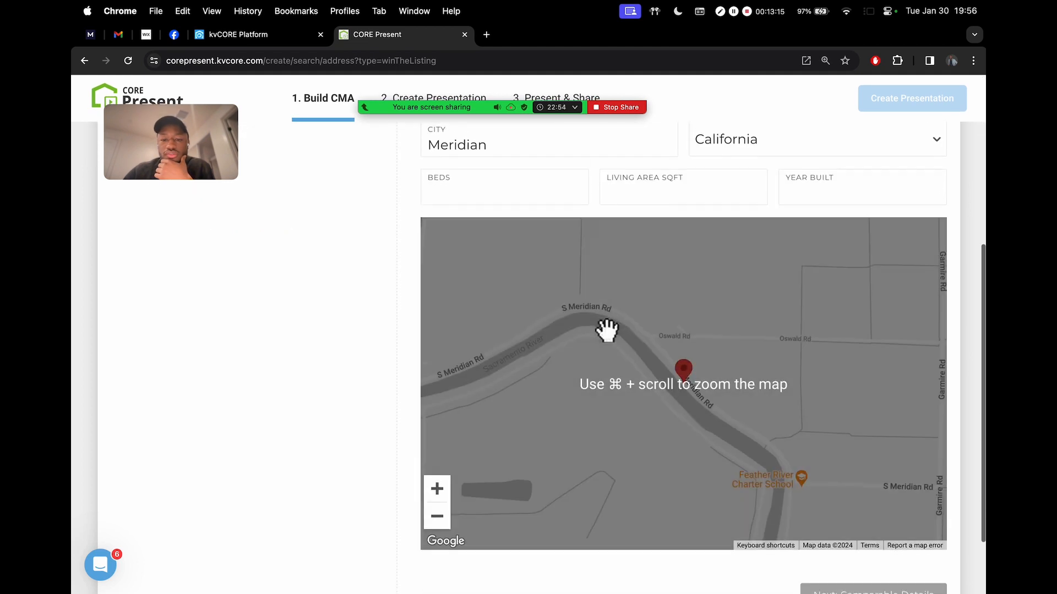
scroll(605, 328, up, 5)
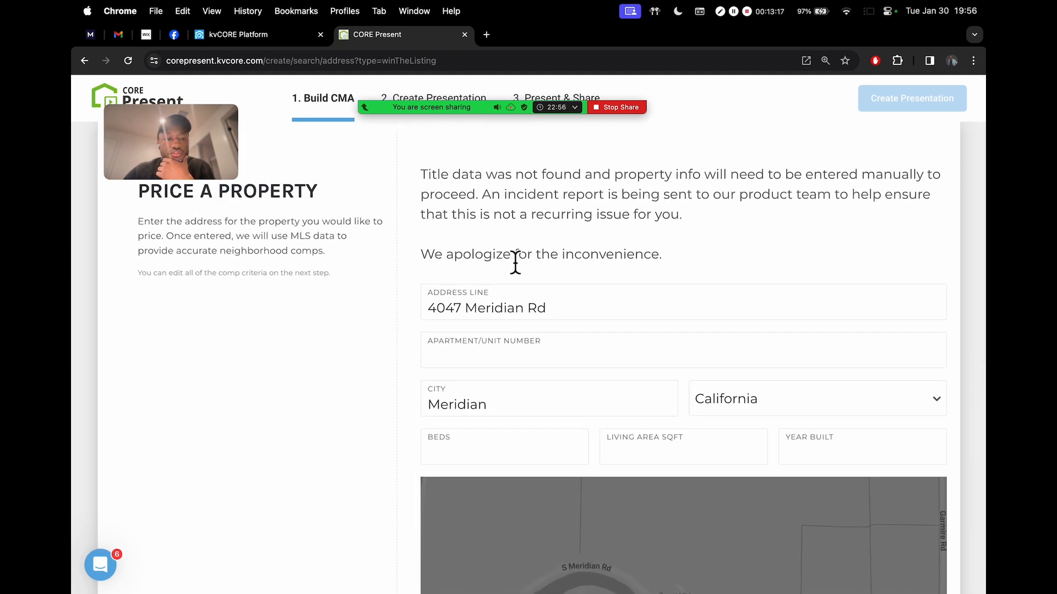
scroll(495, 253, up, 1)
drag(172, 153, 190, 200)
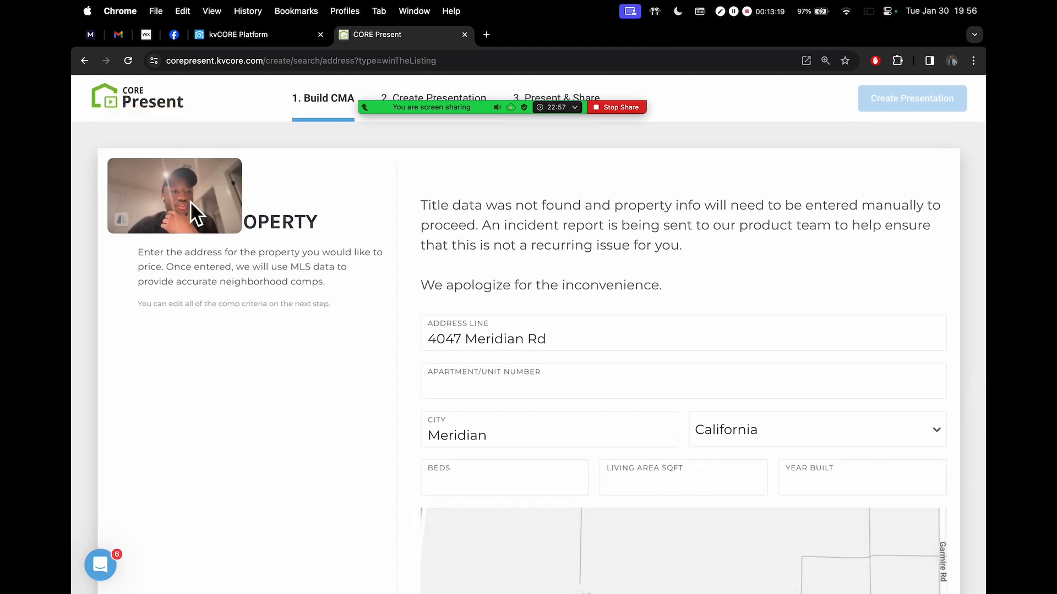
click(130, 95)
click(212, 394)
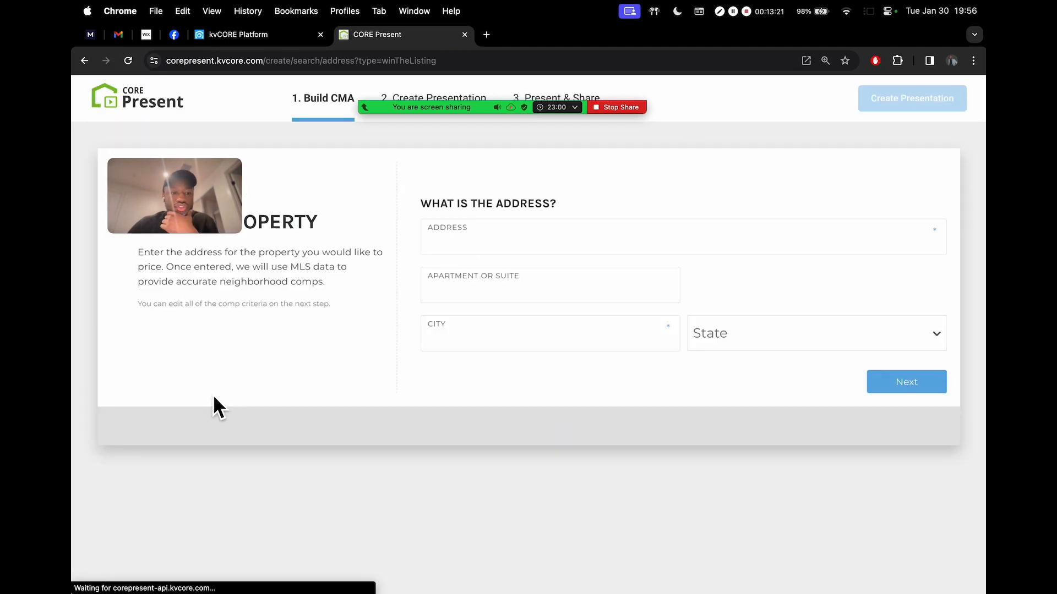
click(517, 235)
text(12)
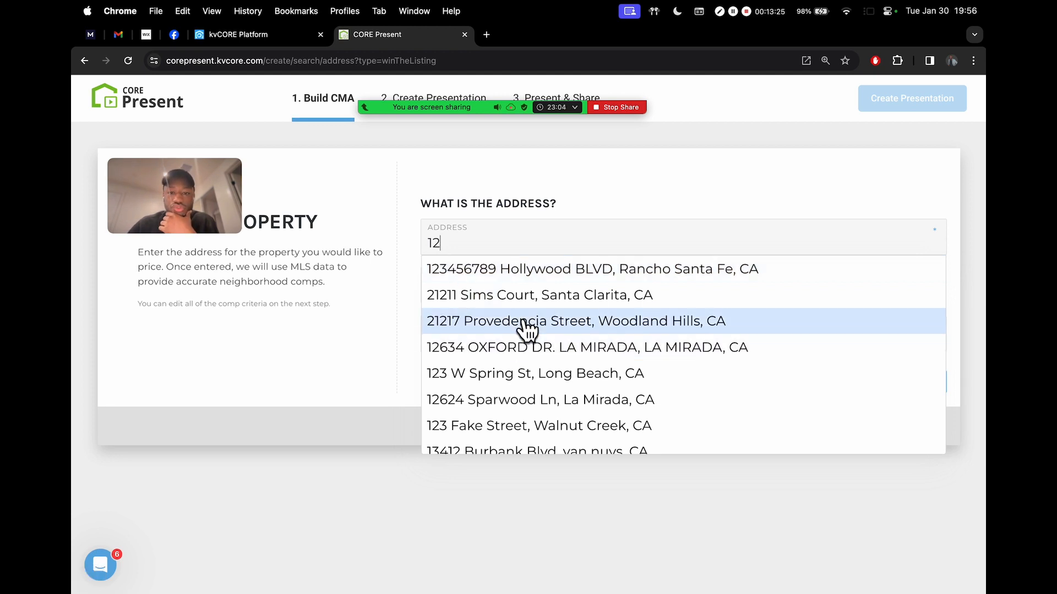
click(473, 297)
drag(228, 207, 363, 118)
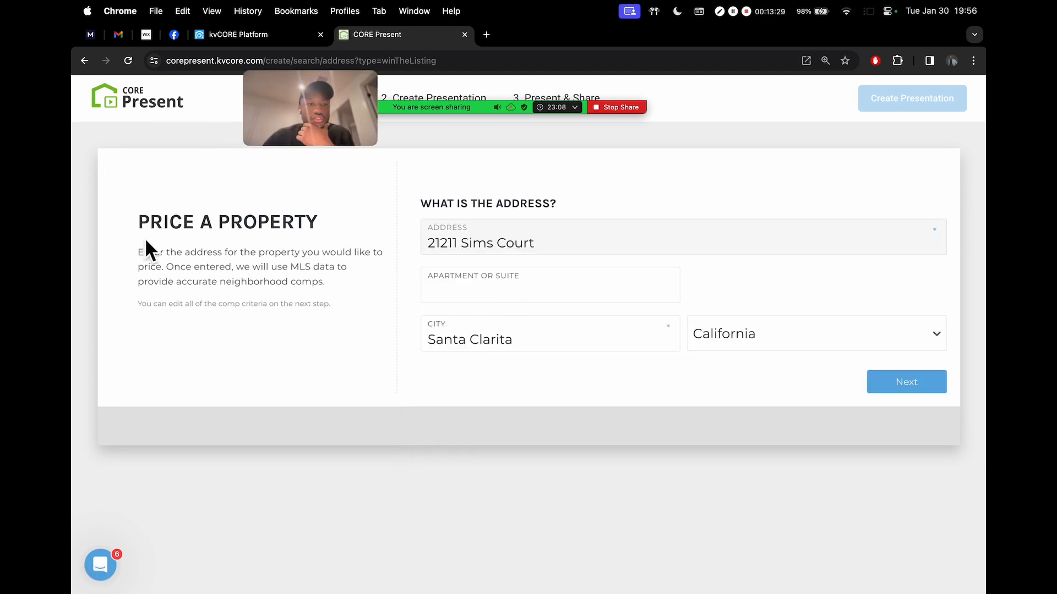
scroll(146, 242, up, 5)
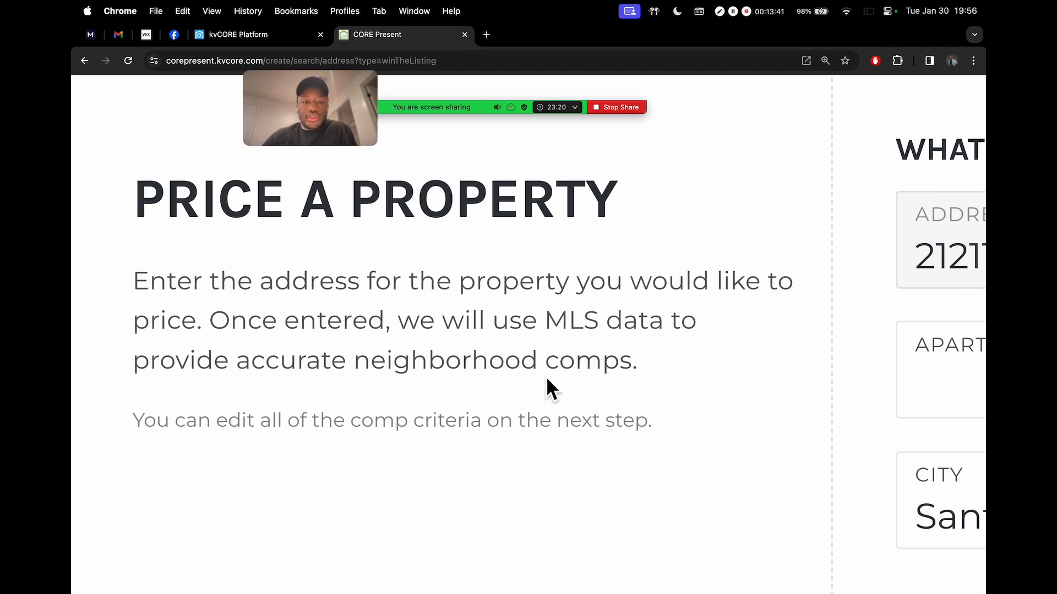
scroll(546, 378, down, 5)
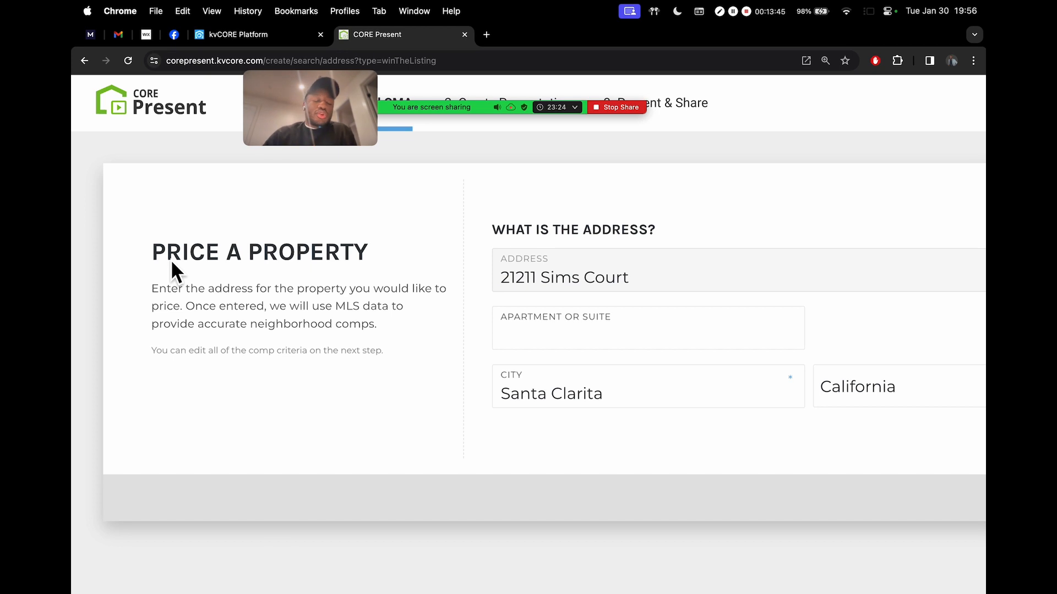
scroll(486, 353, down, 3)
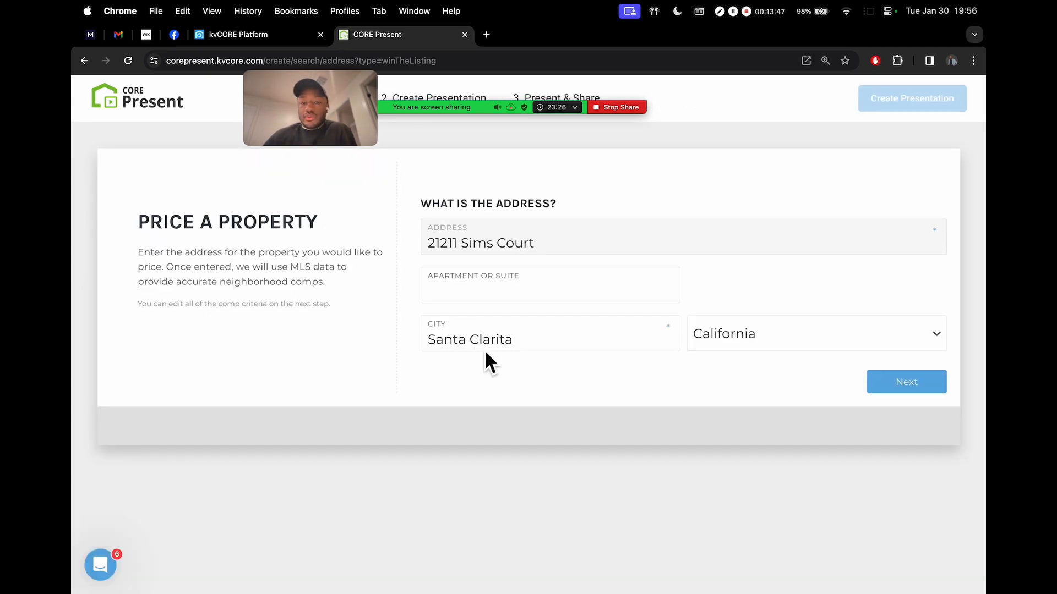
click(914, 390)
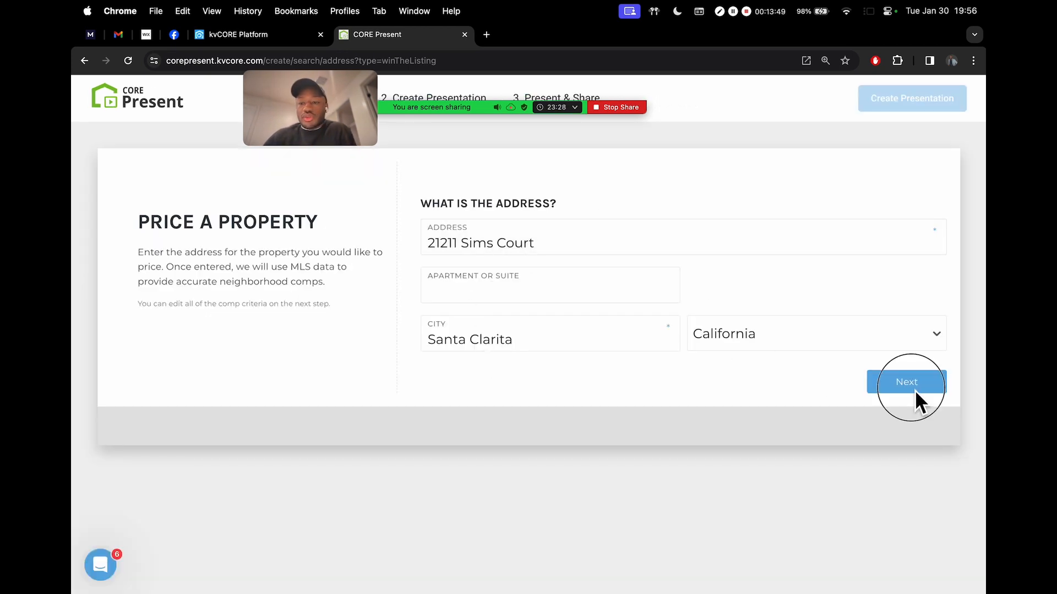
Review the subject property fields: Single Family, 3 bedrooms, 1800 sq ft, built 1920
scroll(716, 330, down, 3)
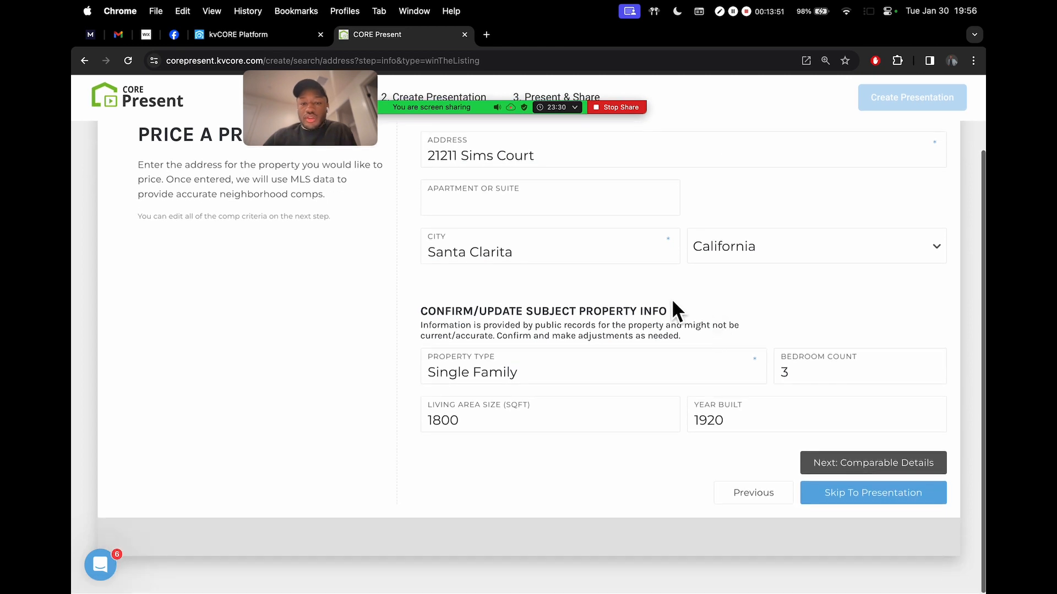
scroll(474, 358, up, 5)
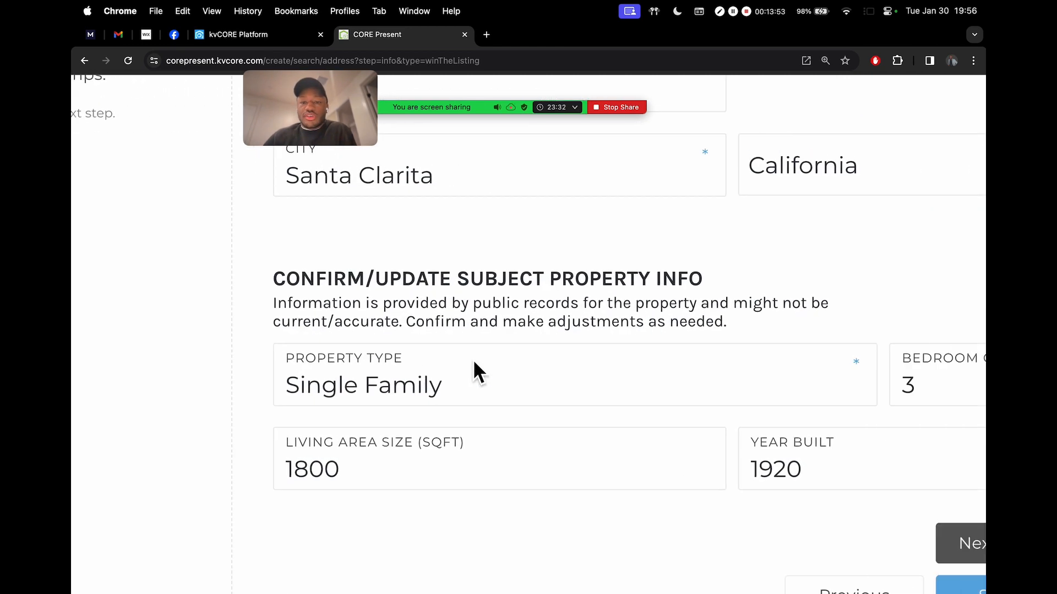
scroll(474, 362, down, 5)
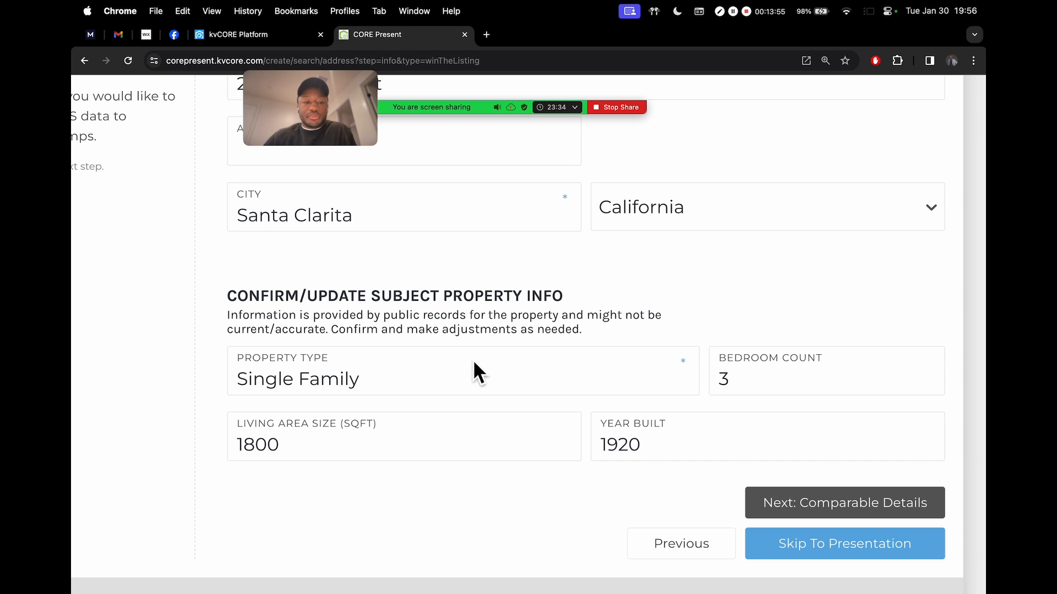
scroll(404, 266, up, 1)
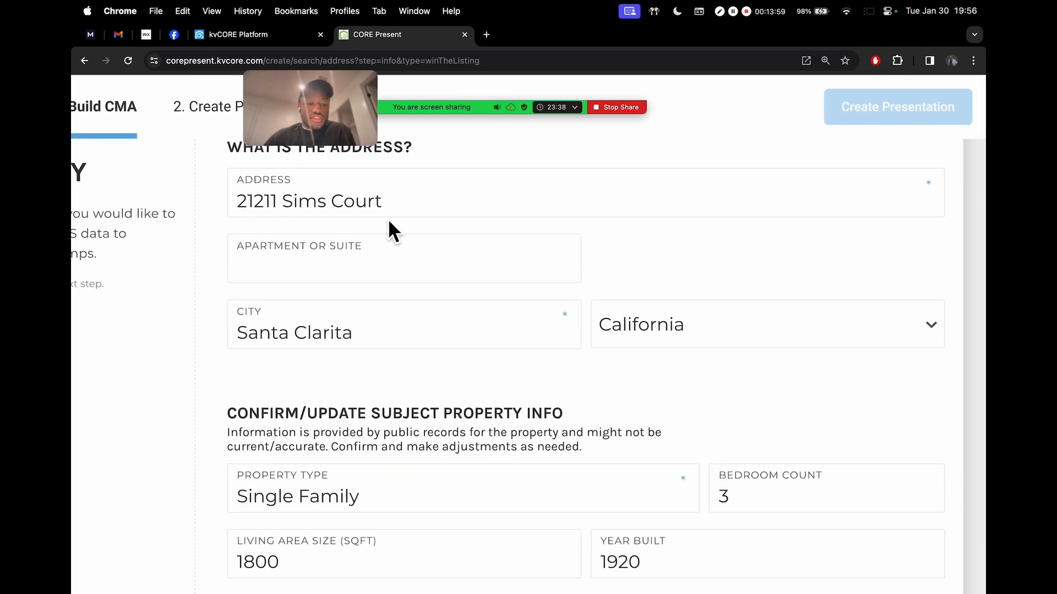
scroll(495, 386, down, 4)
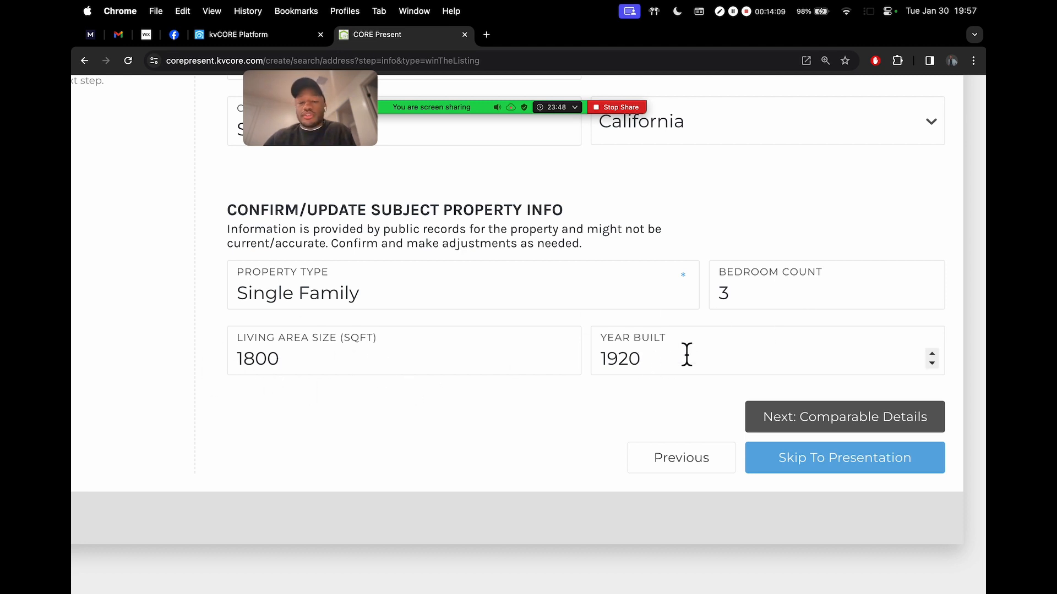
scroll(676, 371, down, 3)
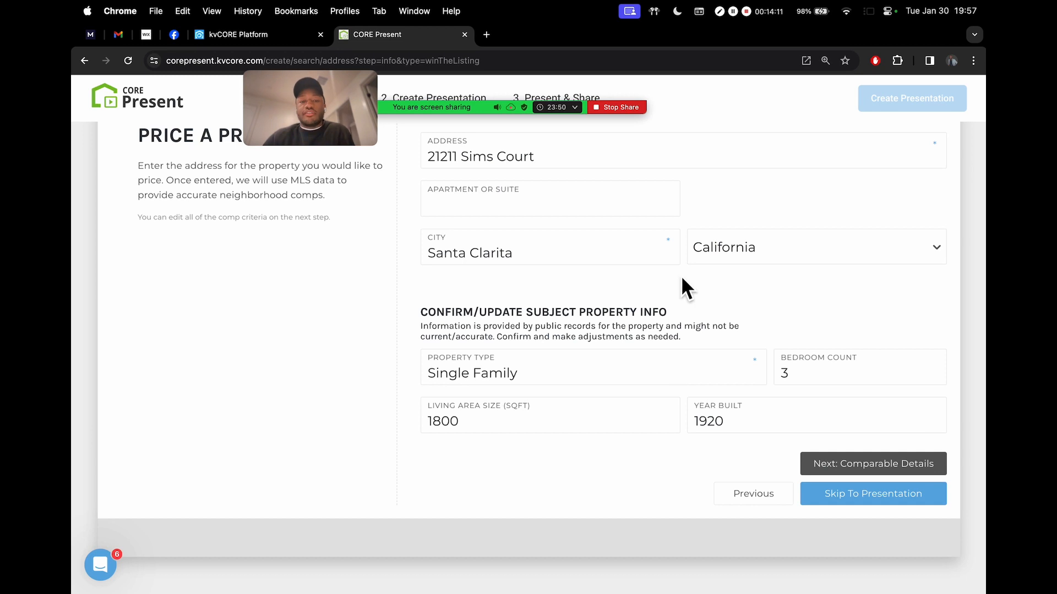
scroll(682, 275, up, 3)
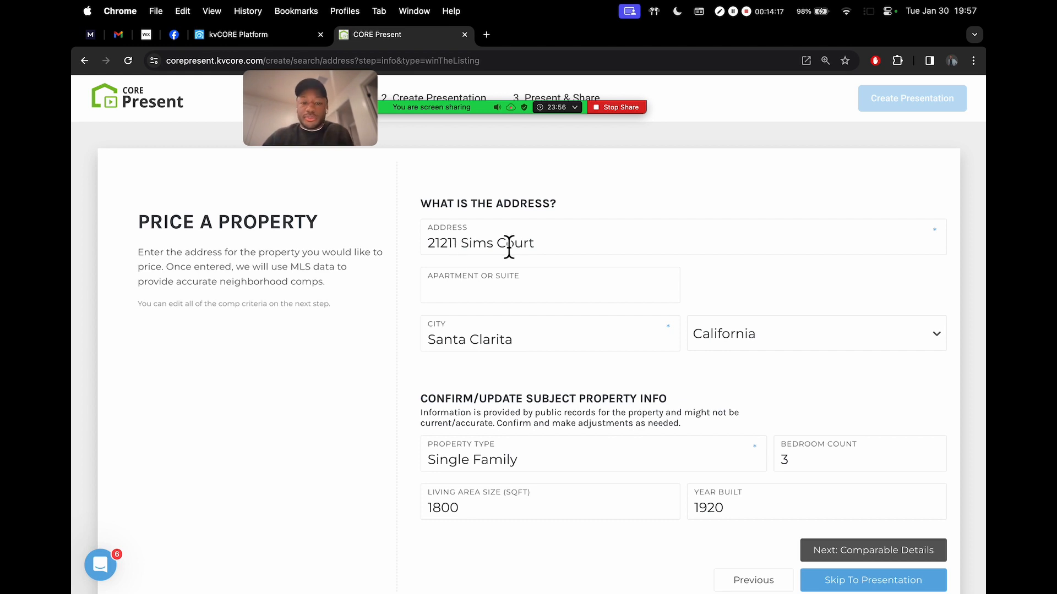
scroll(710, 391, down, 2)
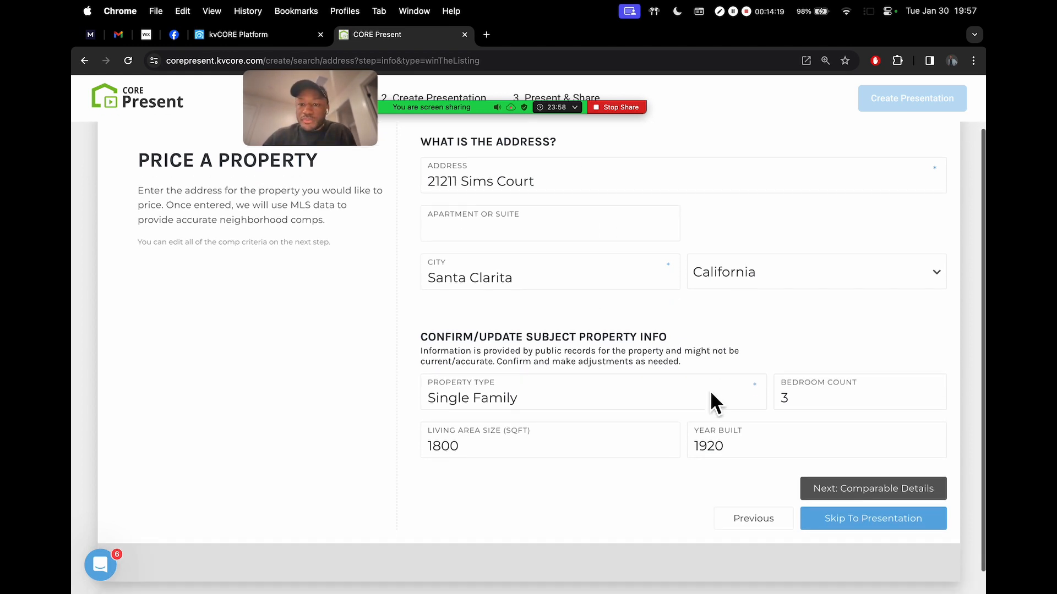
scroll(708, 345, up, 2)
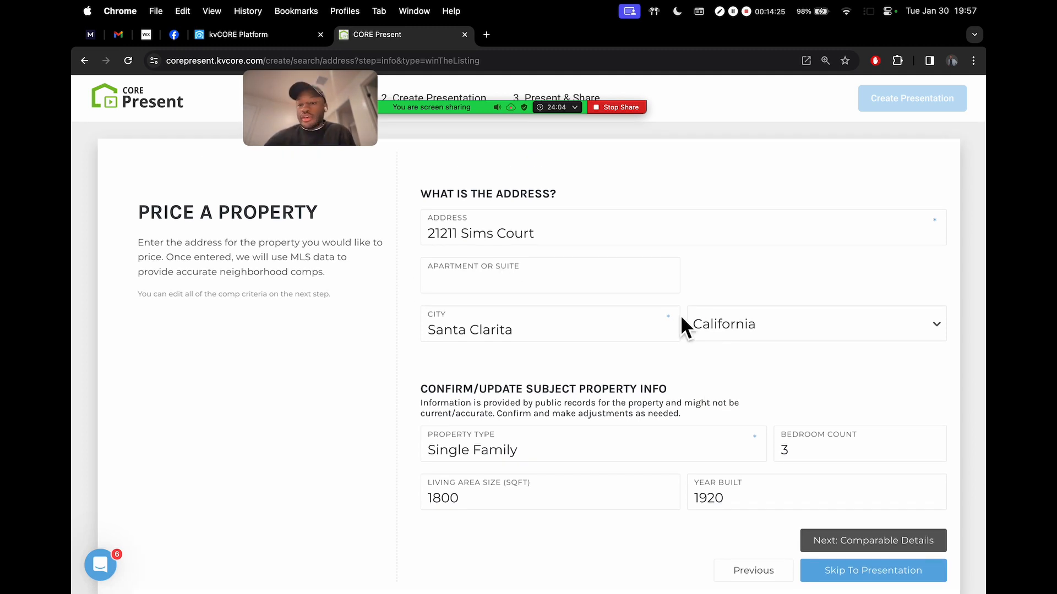
scroll(771, 323, down, 2)
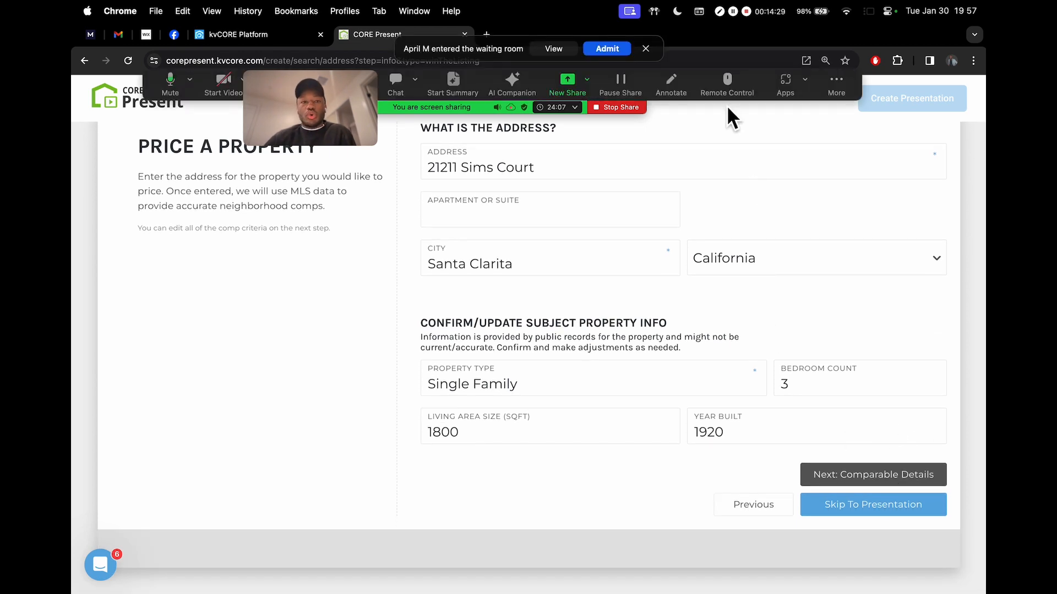
Admit the waiting Zoom participant, move the self-view aside and dismiss the audio notifications
click(618, 50)
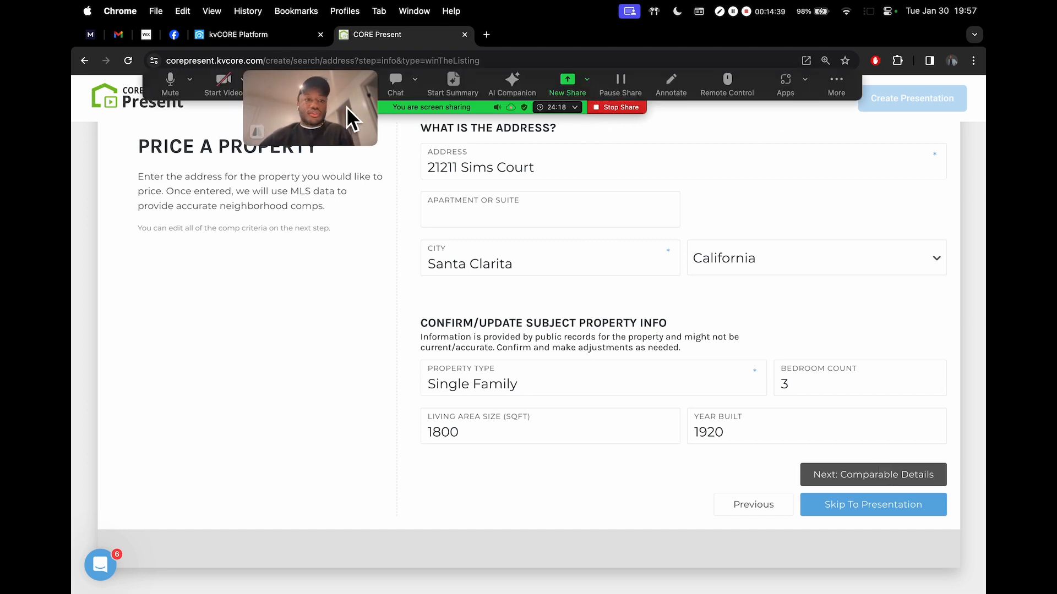
drag(346, 107, 276, 130)
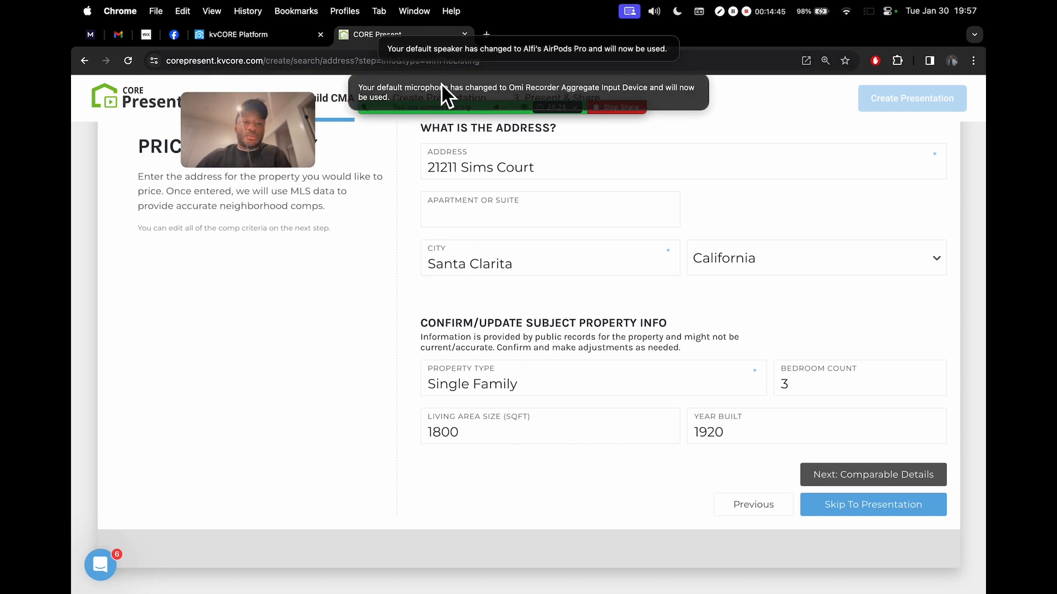
click(558, 52)
Switch the Zoom audio input to MacBook Pro Microphone
mouse_move(400, 94)
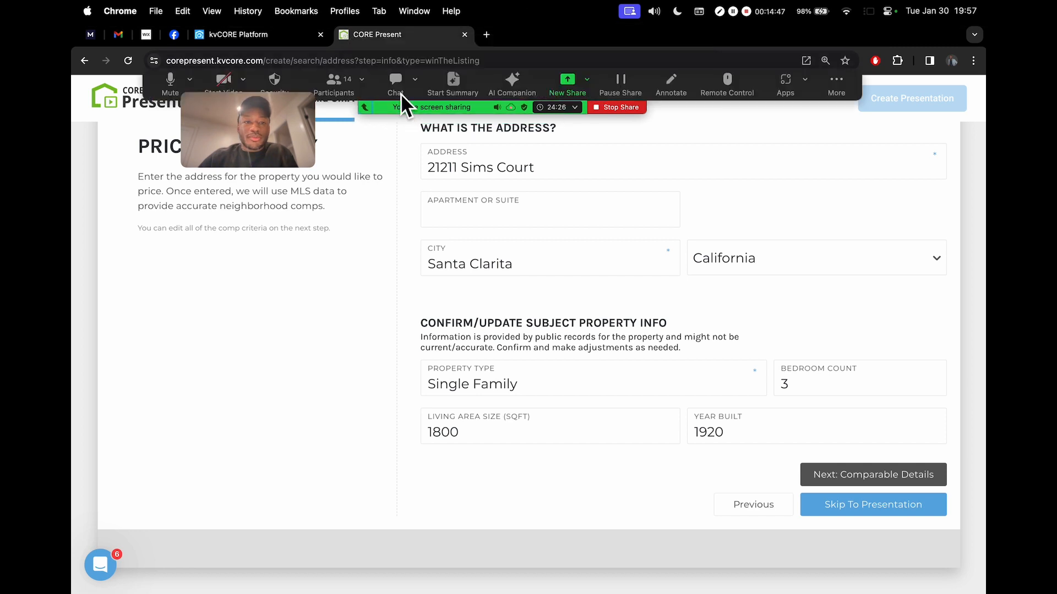
click(190, 80)
click(199, 99)
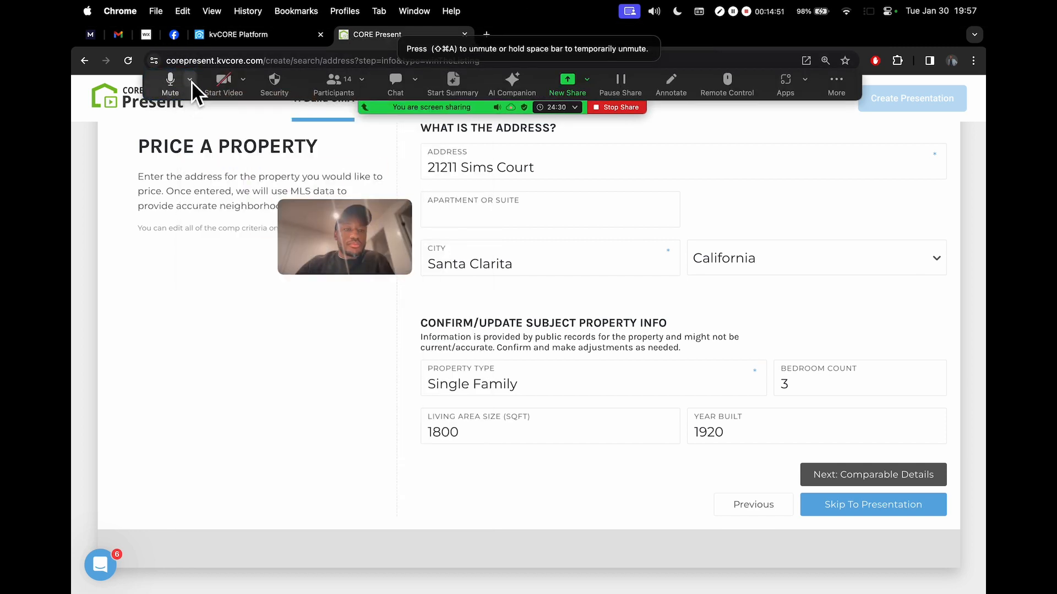
click(190, 81)
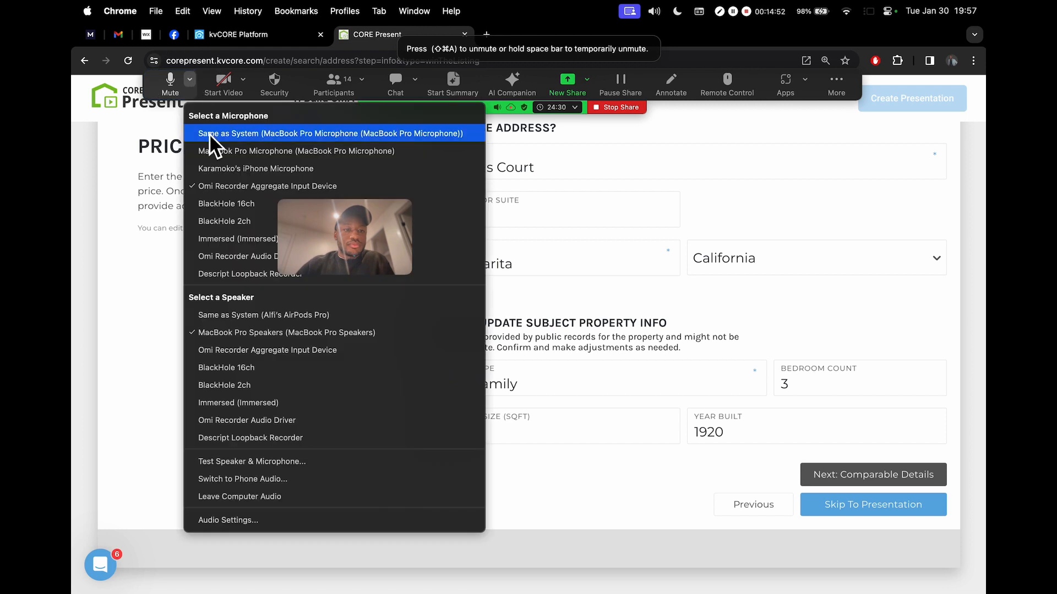
click(254, 154)
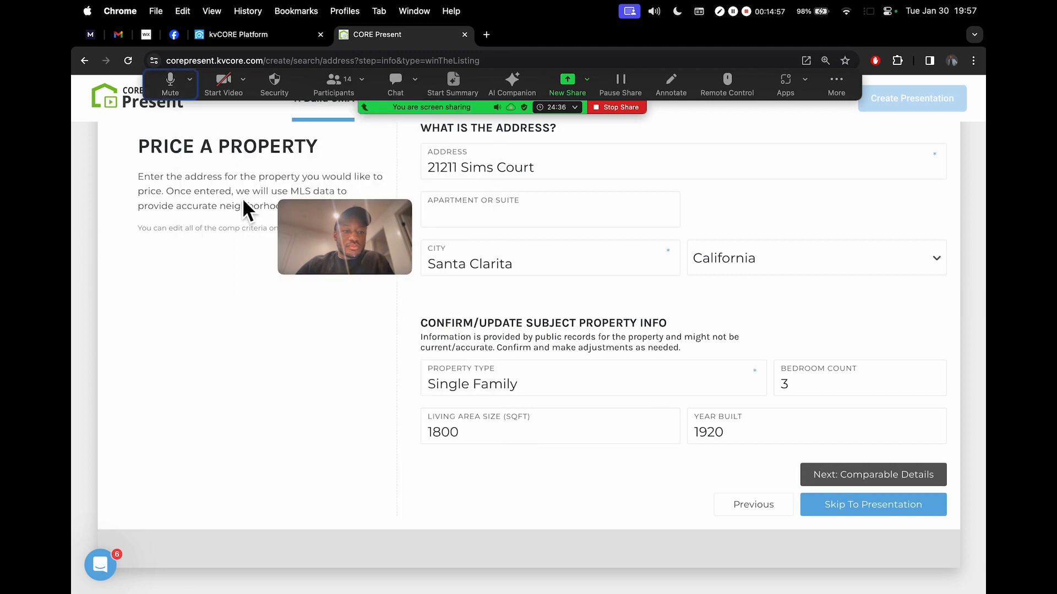
click(191, 80)
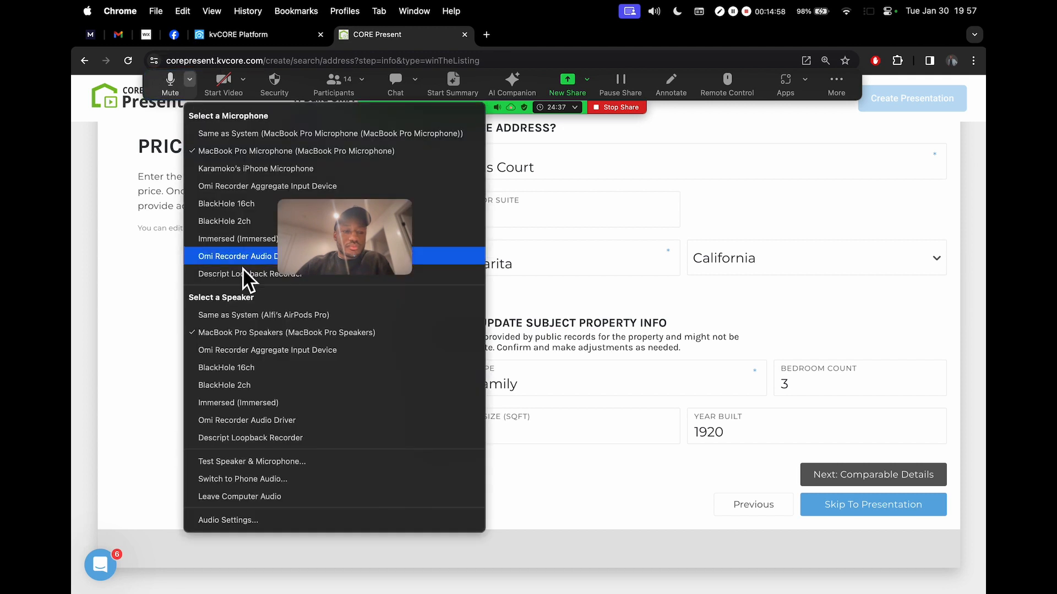
click(282, 335)
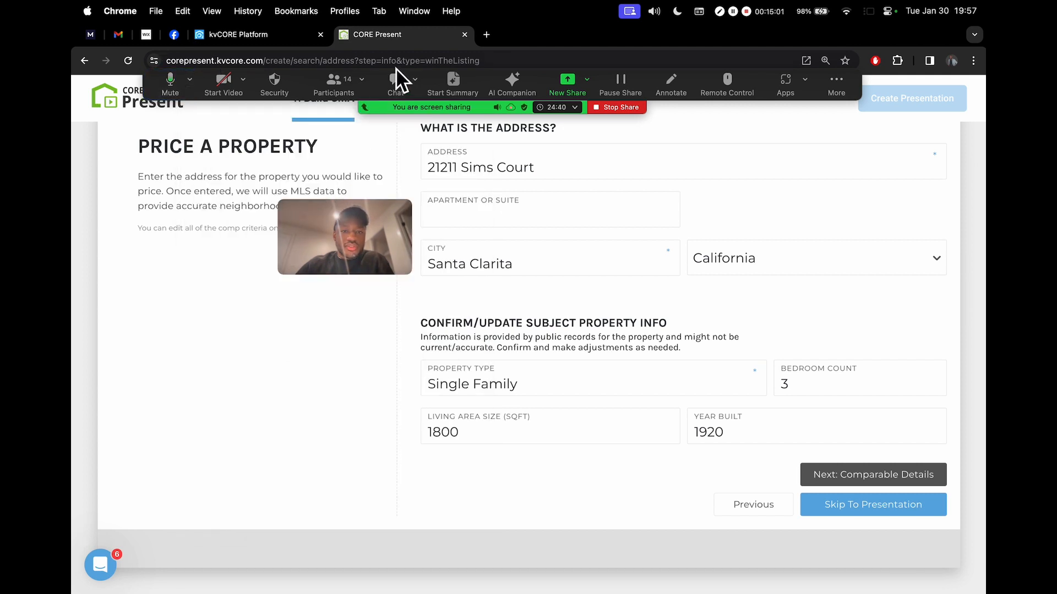
Check the Zoom participants list, then hide it
click(335, 86)
scroll(715, 280, down, 5)
scroll(720, 262, up, 5)
scroll(722, 341, down, 1)
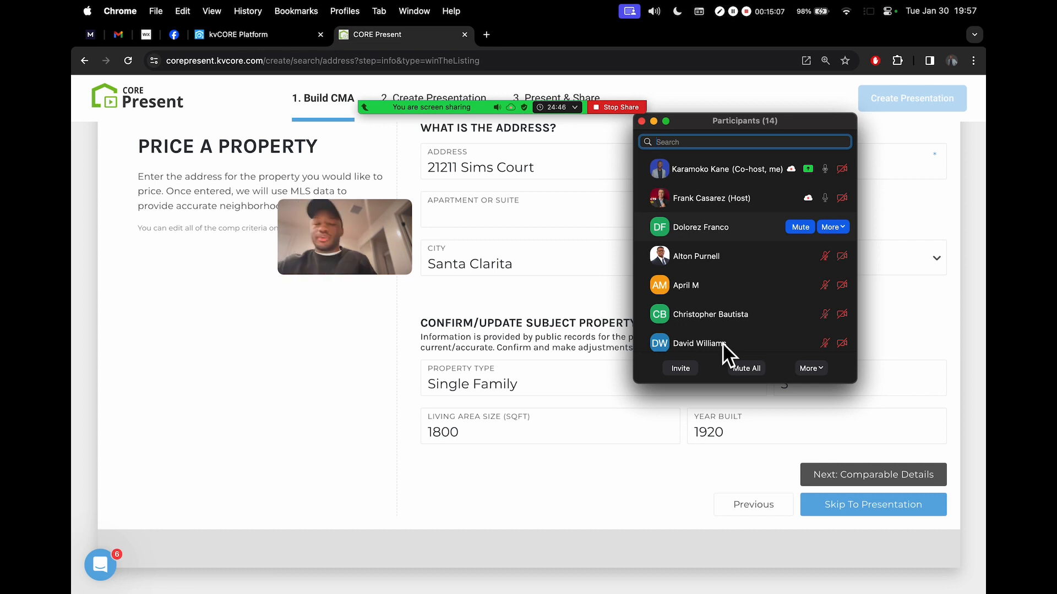
click(655, 121)
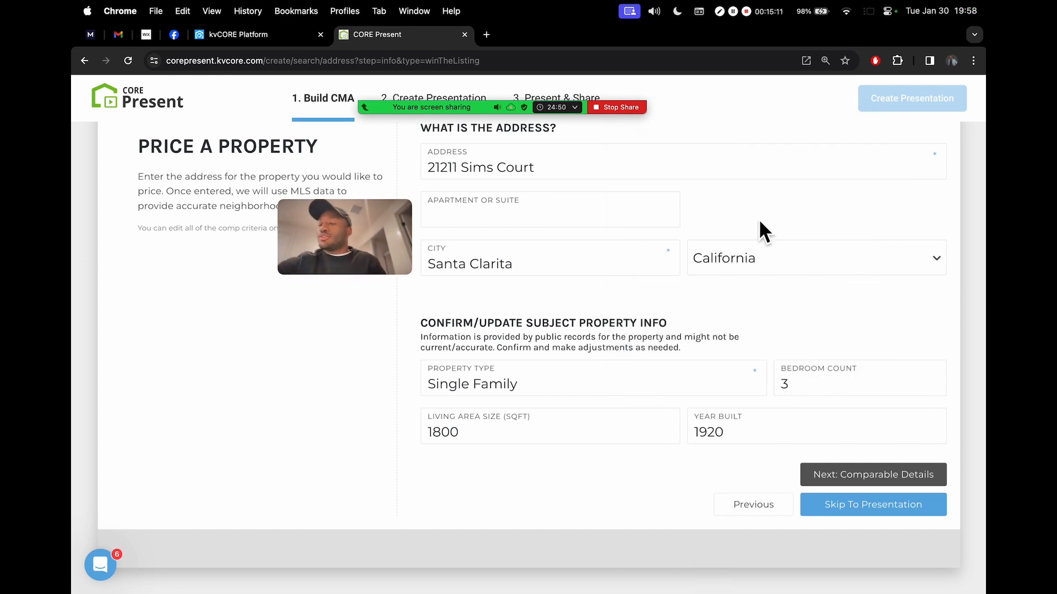
drag(332, 243, 203, 289)
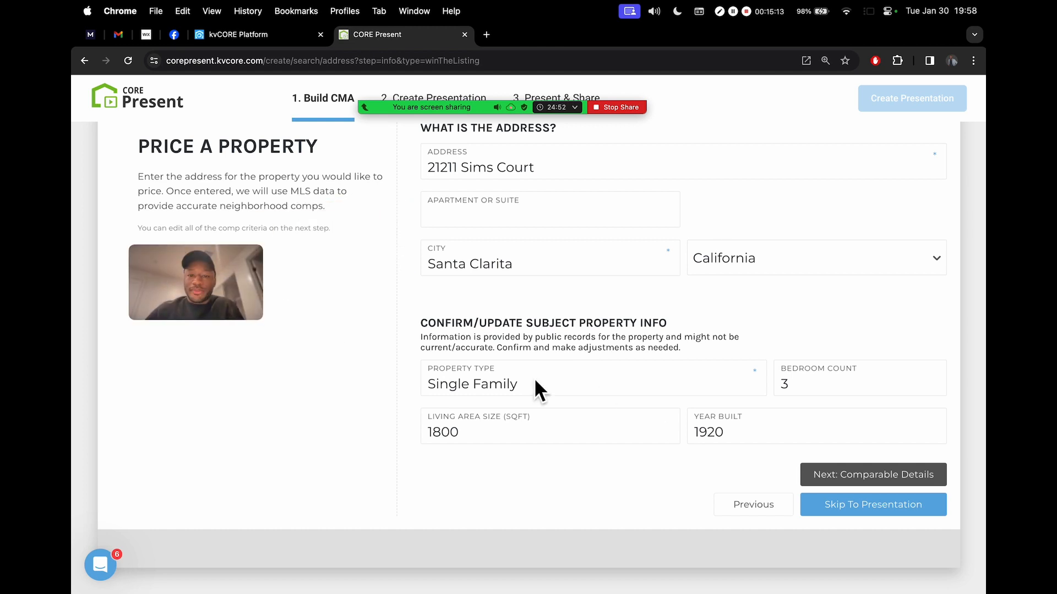
scroll(517, 286, up, 1)
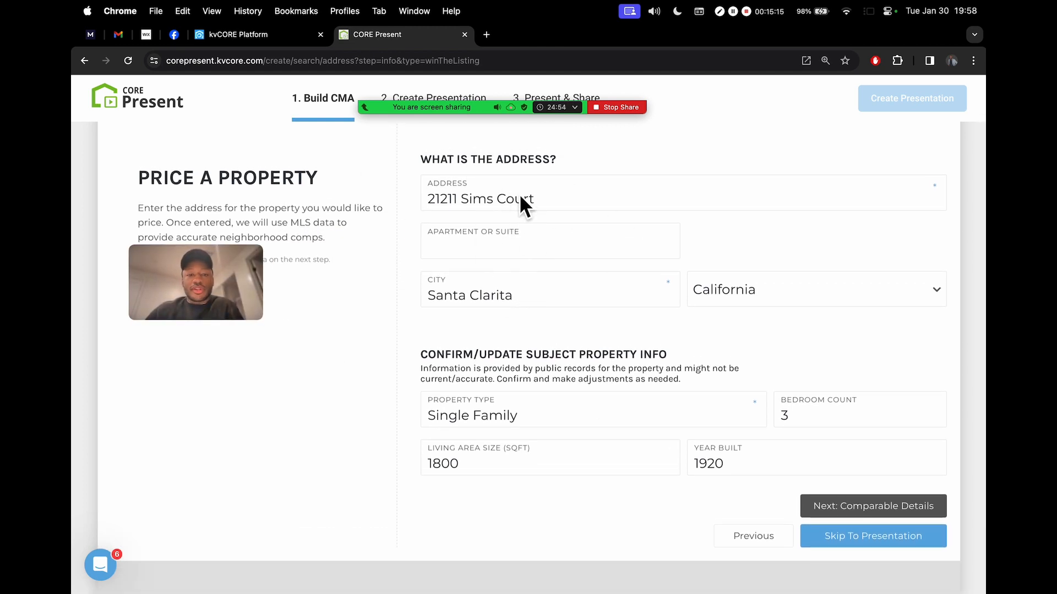
scroll(584, 407, down, 2)
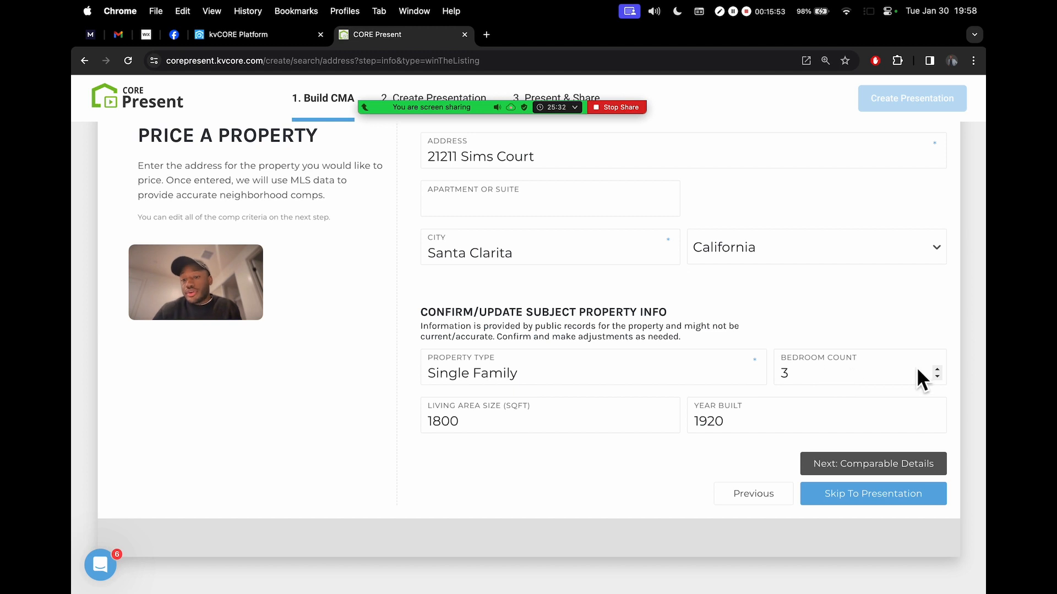
click(937, 369)
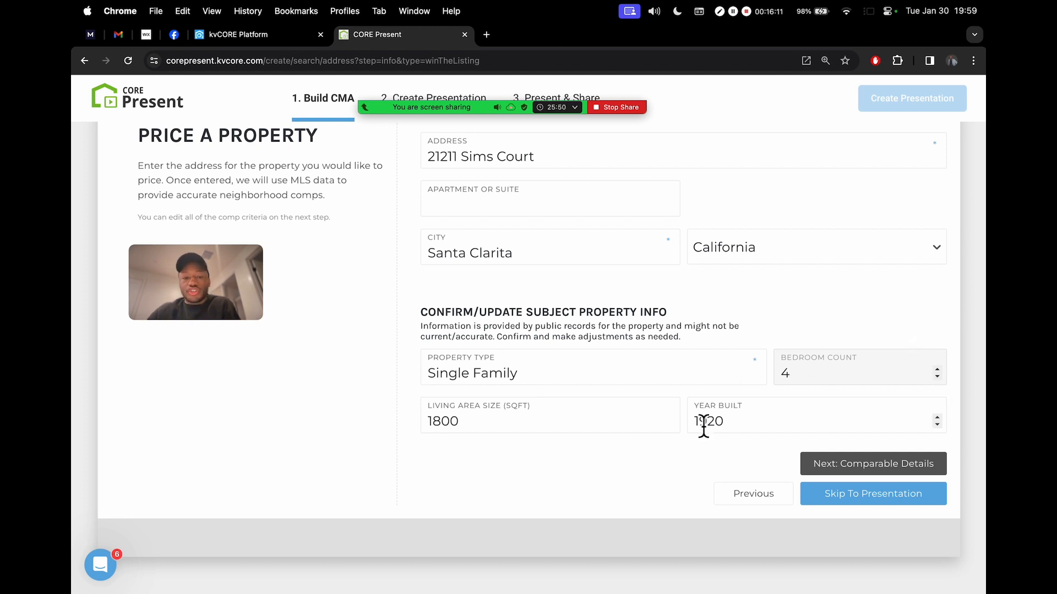
click(938, 377)
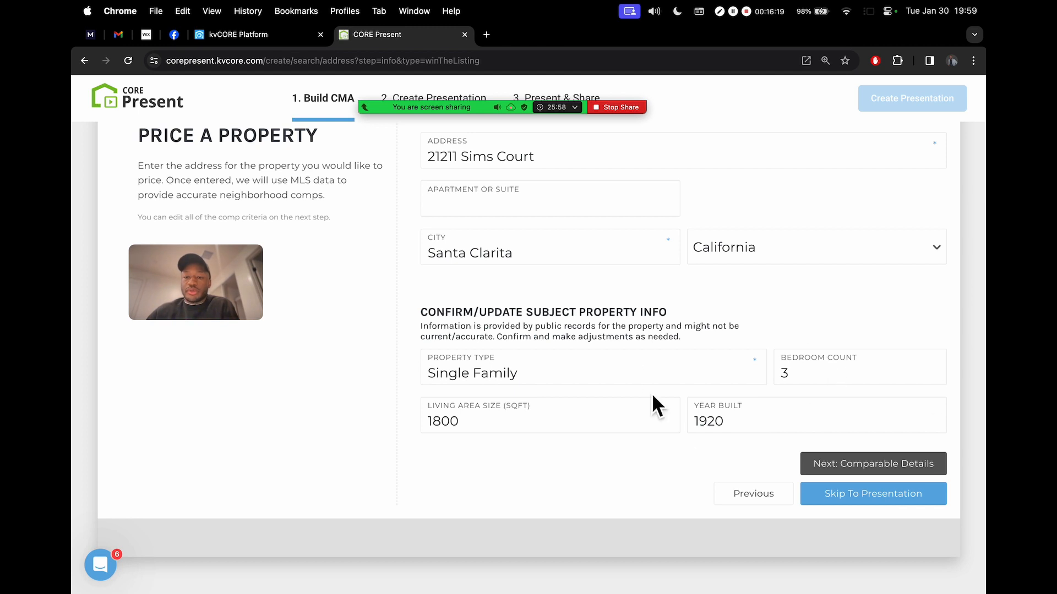
scroll(735, 279, up, 2)
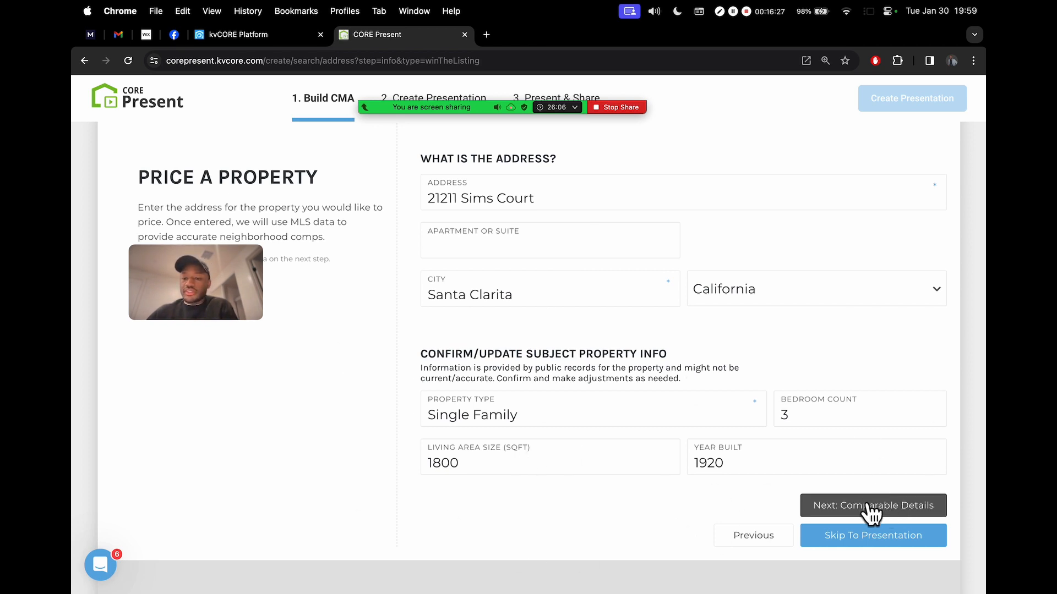
scroll(892, 507, up, 5)
scroll(892, 506, right, 2)
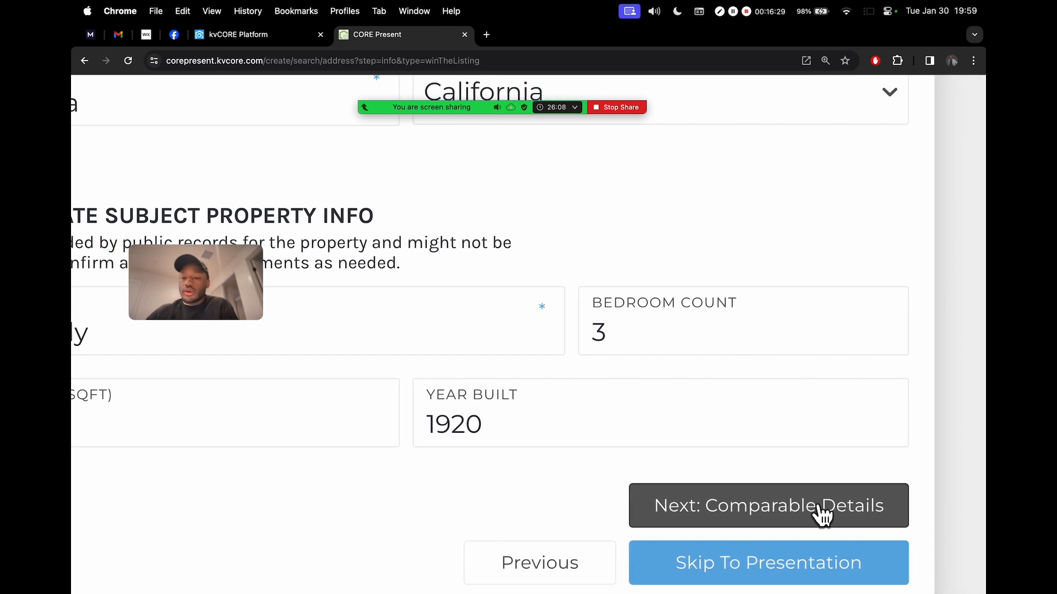
scroll(796, 496, down, 5)
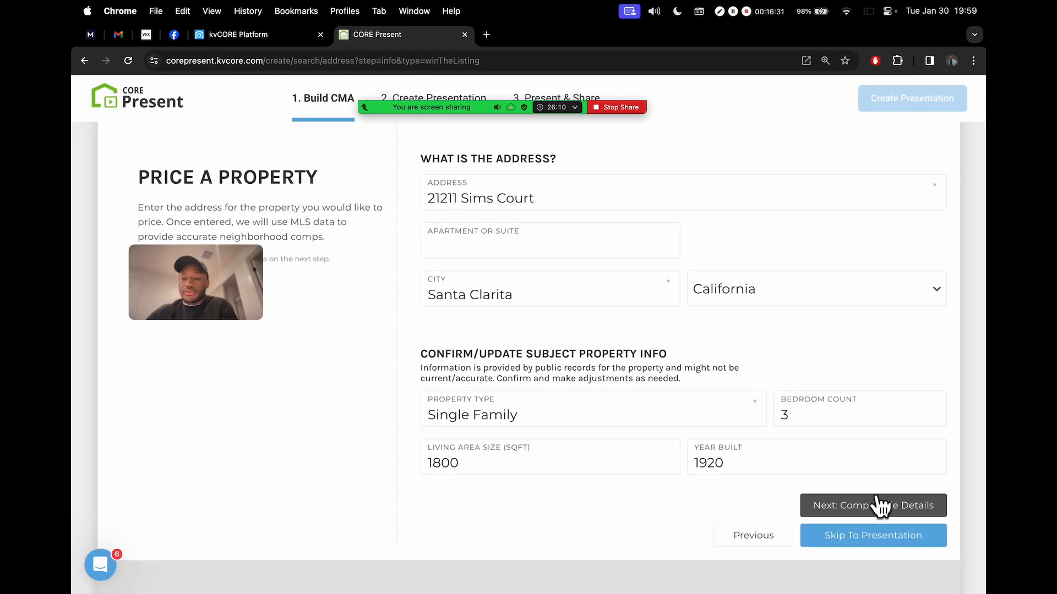
click(882, 505)
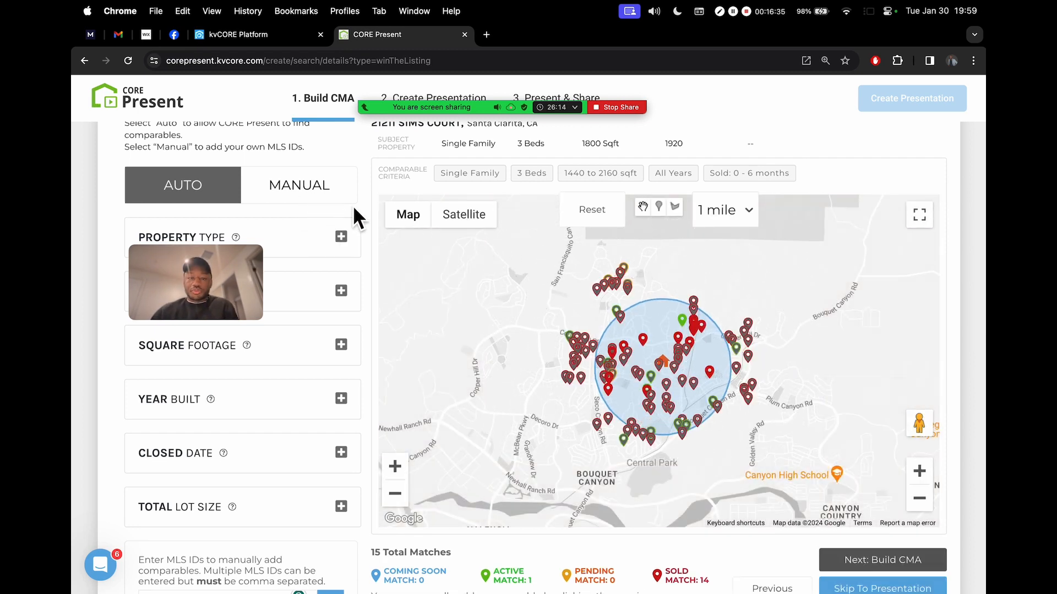
scroll(337, 168, up, 2)
drag(217, 293, 166, 164)
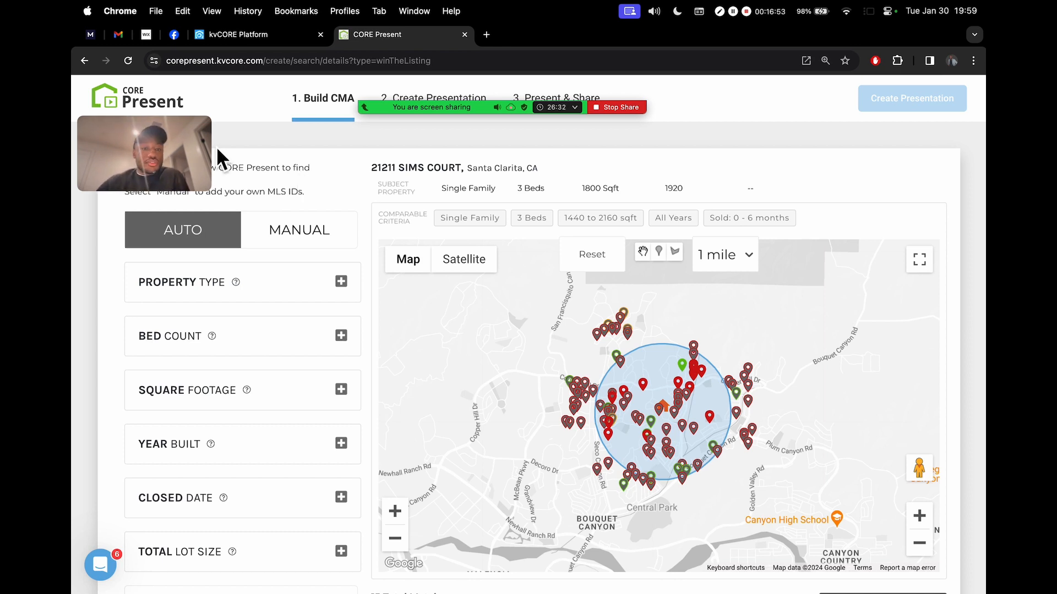
drag(211, 190, 828, 106)
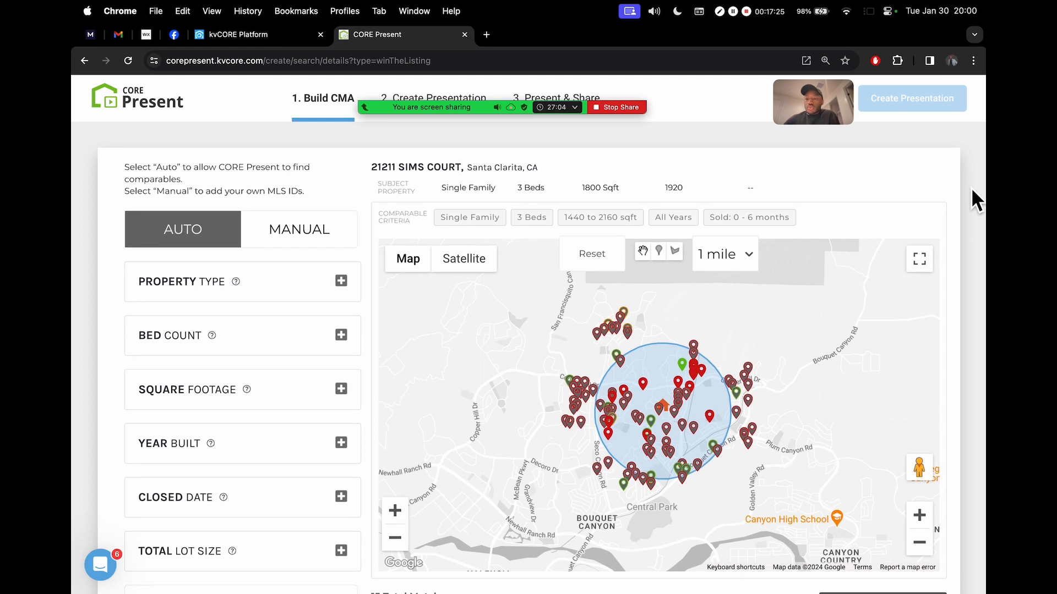
scroll(971, 187, down, 3)
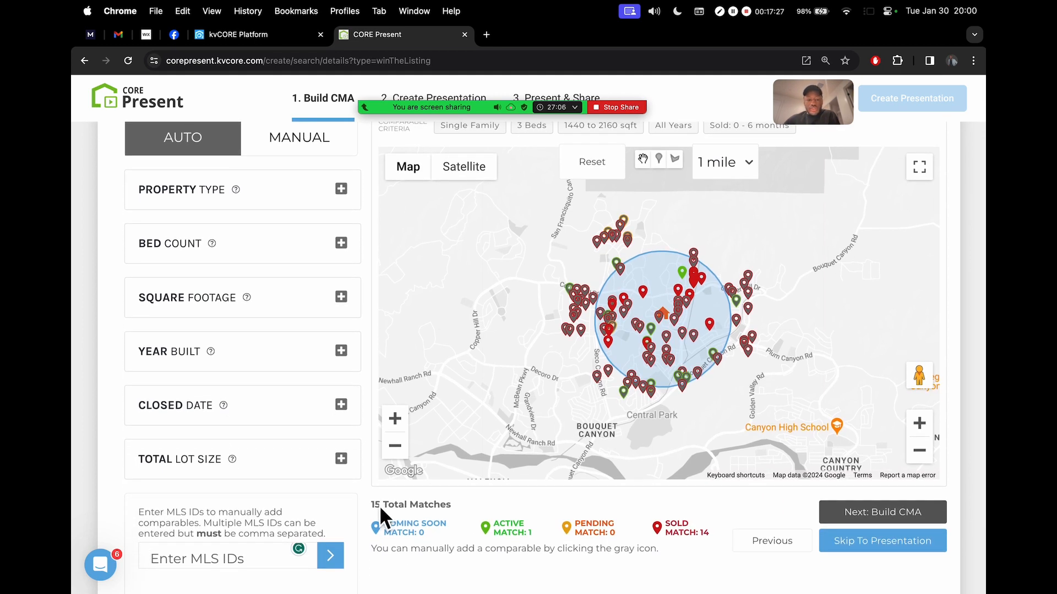
scroll(377, 508, up, 5)
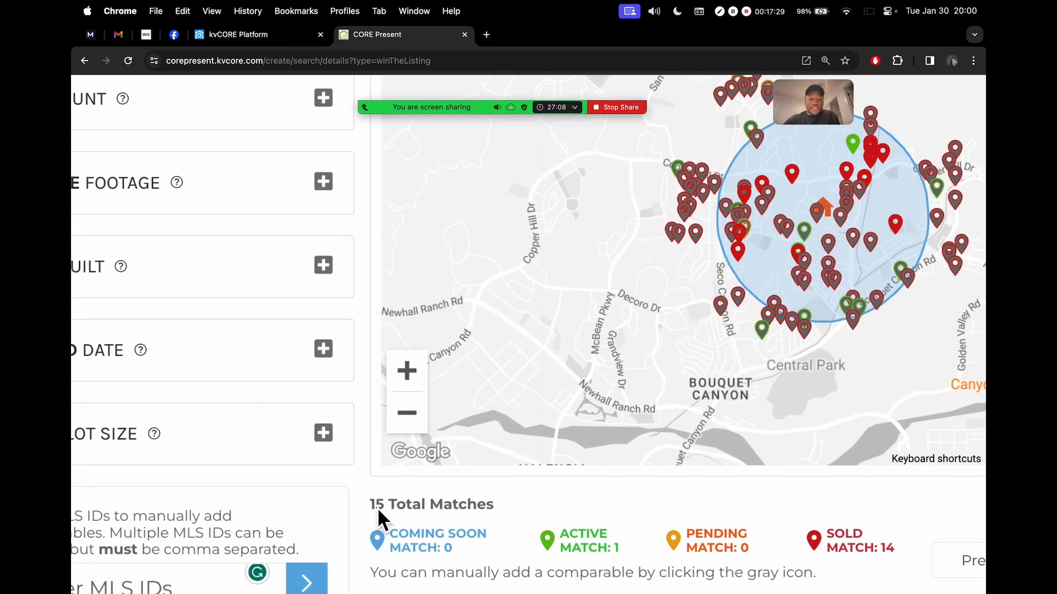
drag(378, 505, 587, 504)
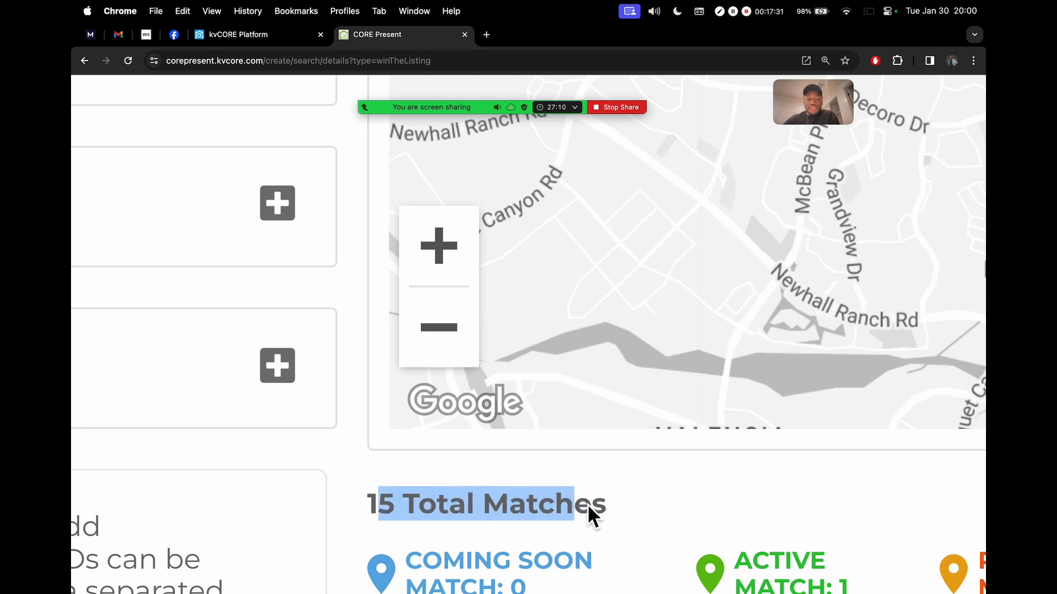
scroll(586, 505, down, 5)
click(593, 504)
scroll(594, 504, down, 5)
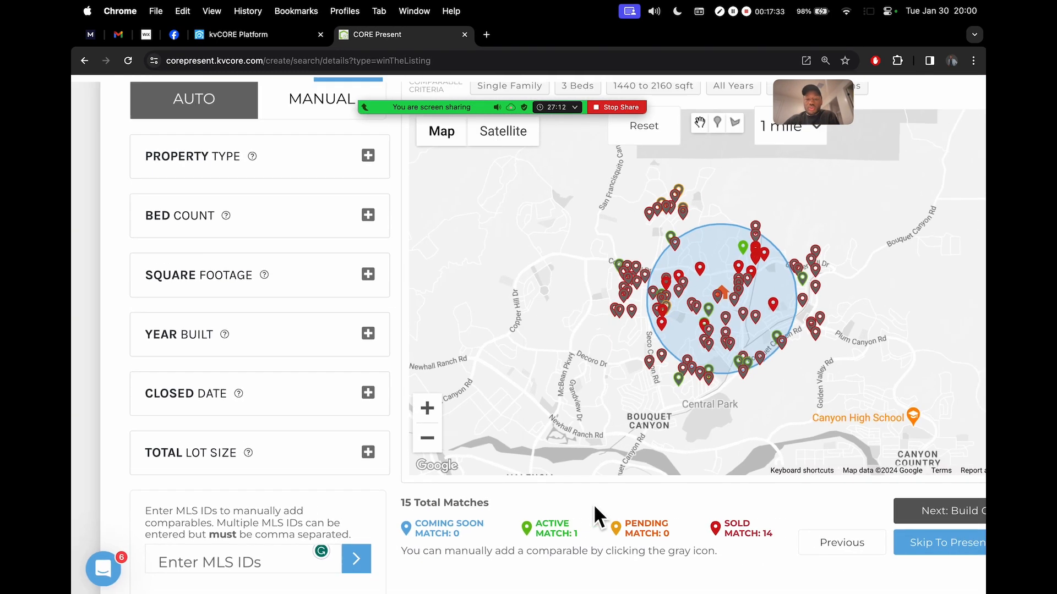
scroll(545, 503, down, 3)
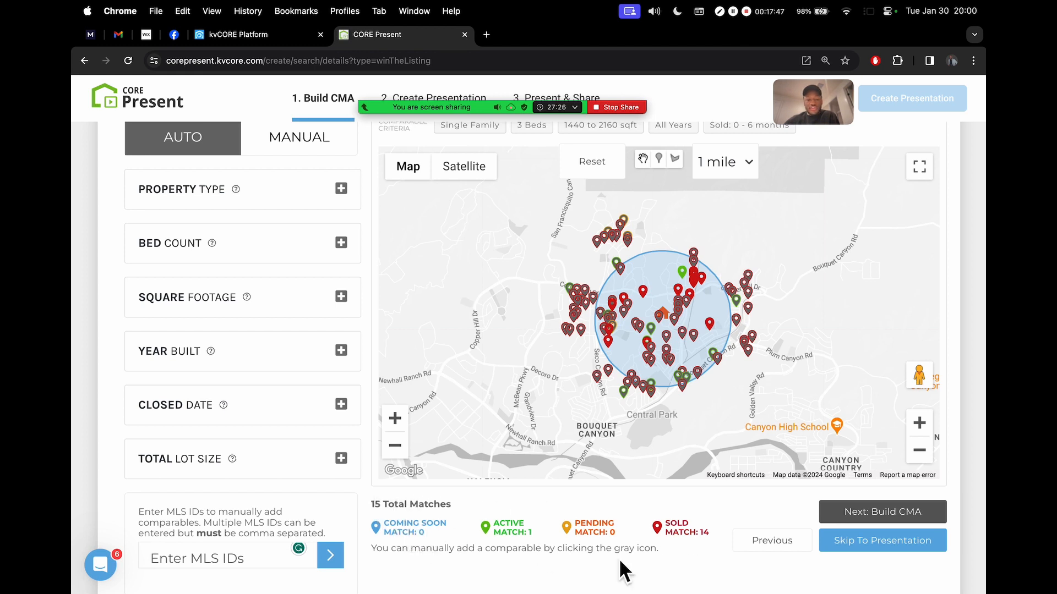
drag(699, 533, 723, 536)
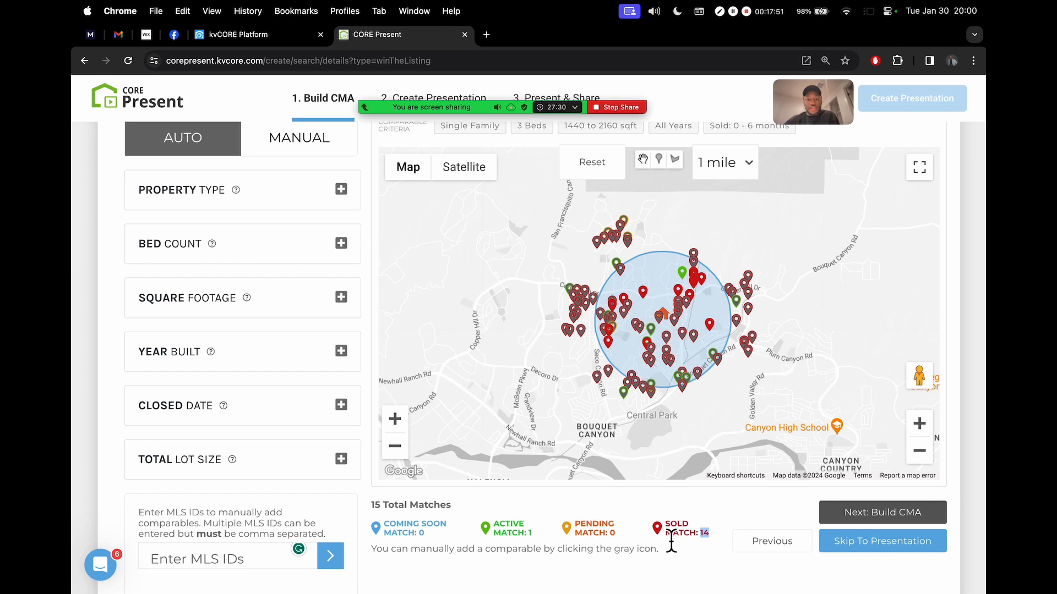
double_click(529, 533)
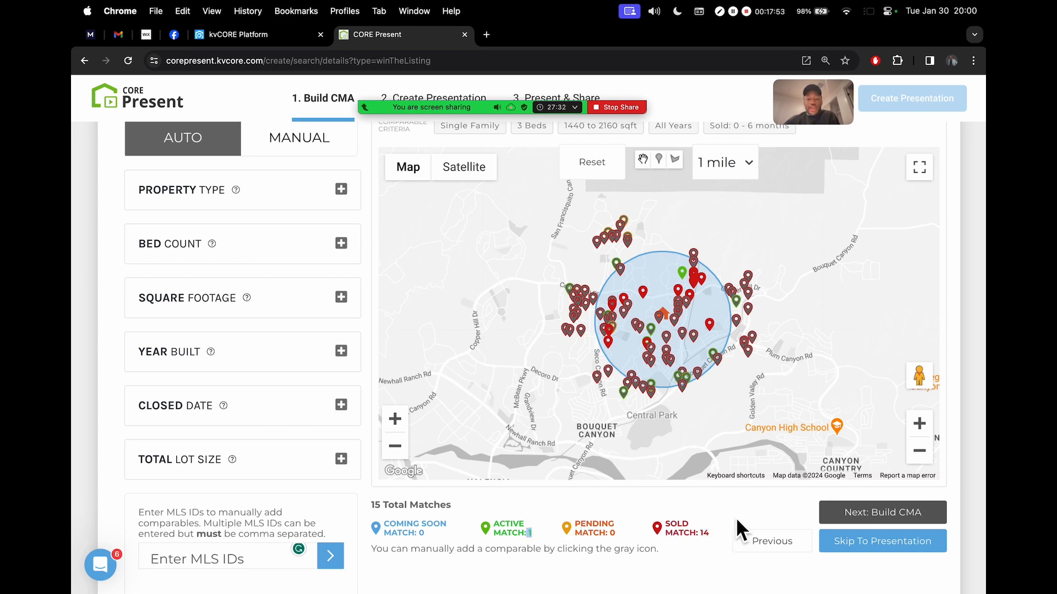
scroll(675, 533, up, 1)
scroll(675, 532, up, 1)
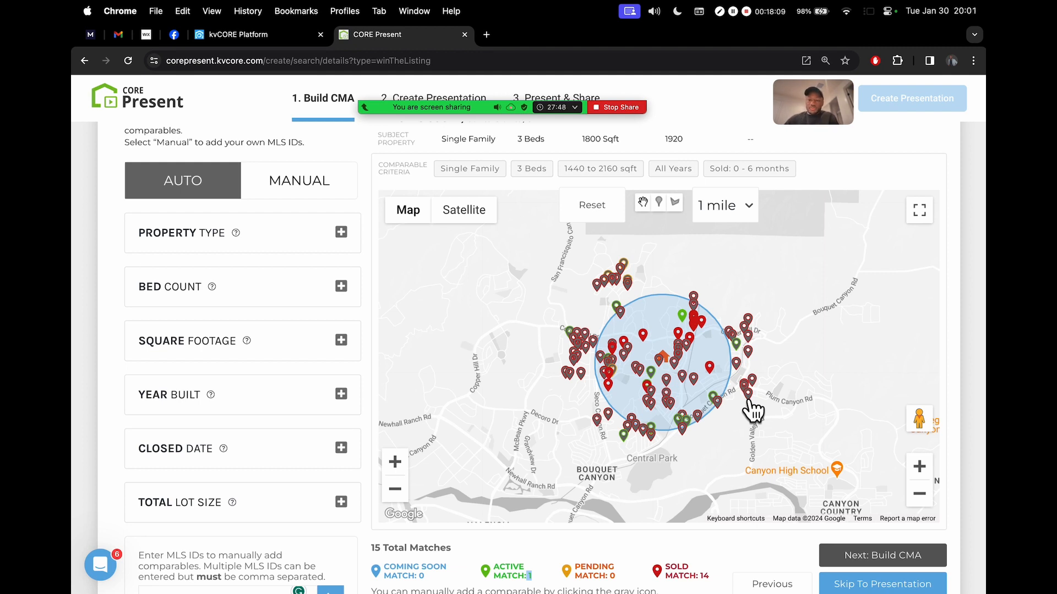
click(709, 581)
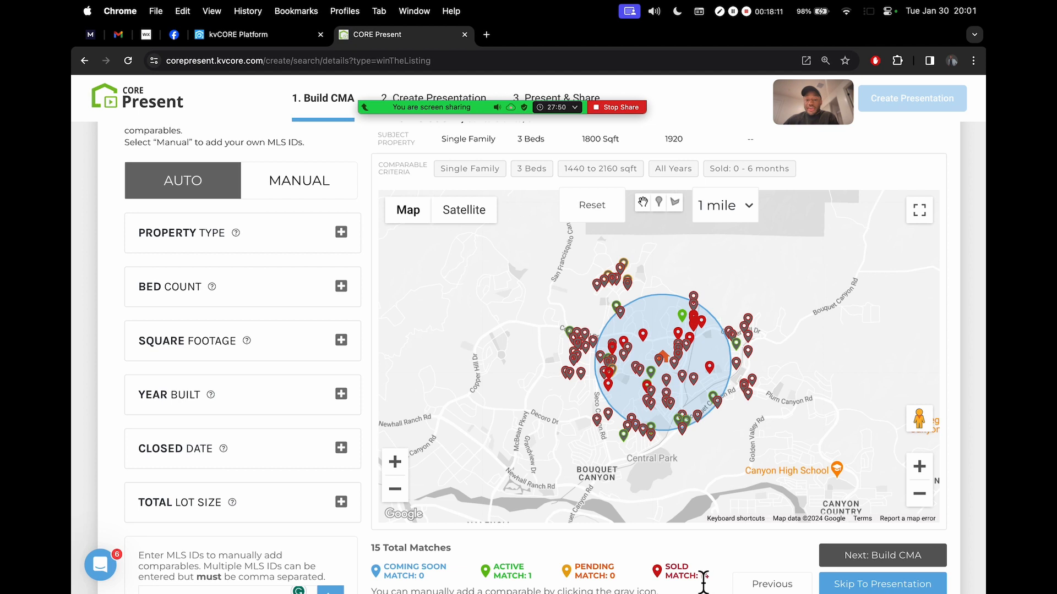
scroll(717, 575, up, 1)
drag(715, 574, 700, 582)
scroll(716, 584, down, 2)
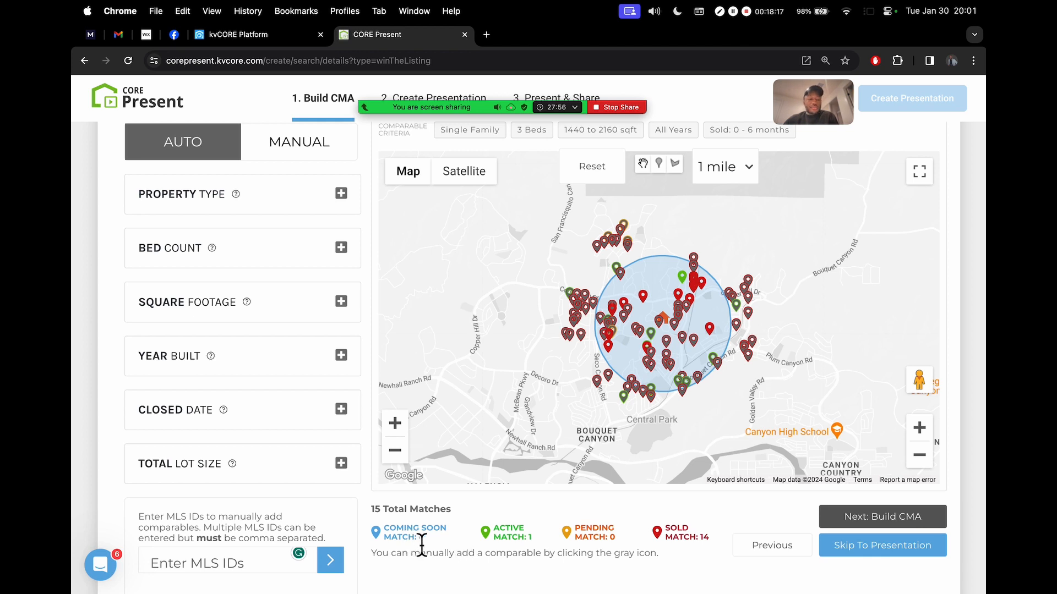
drag(666, 528, 716, 541)
click(704, 520)
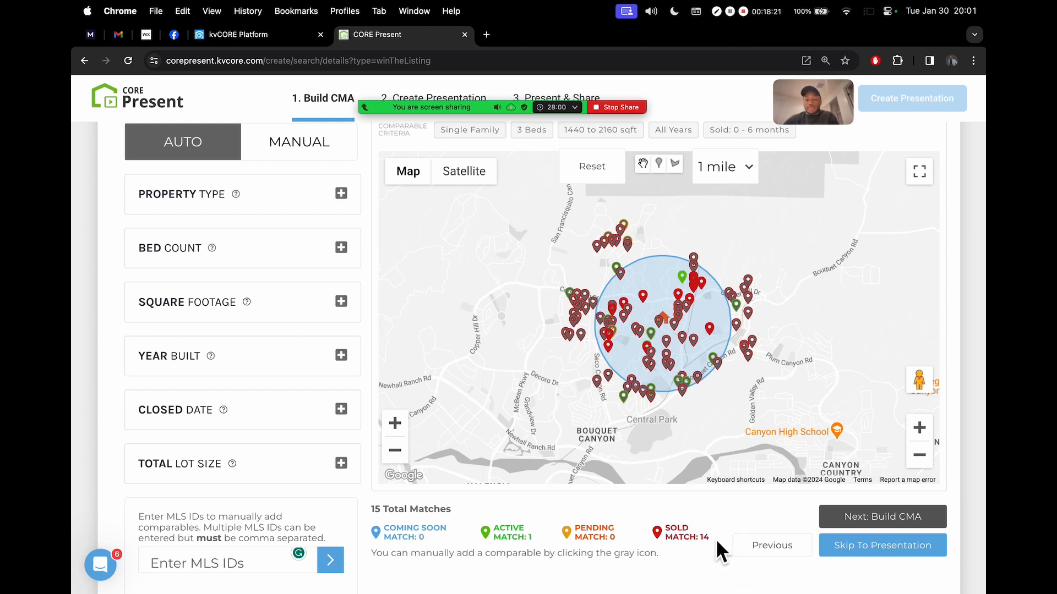
scroll(716, 545, up, 1)
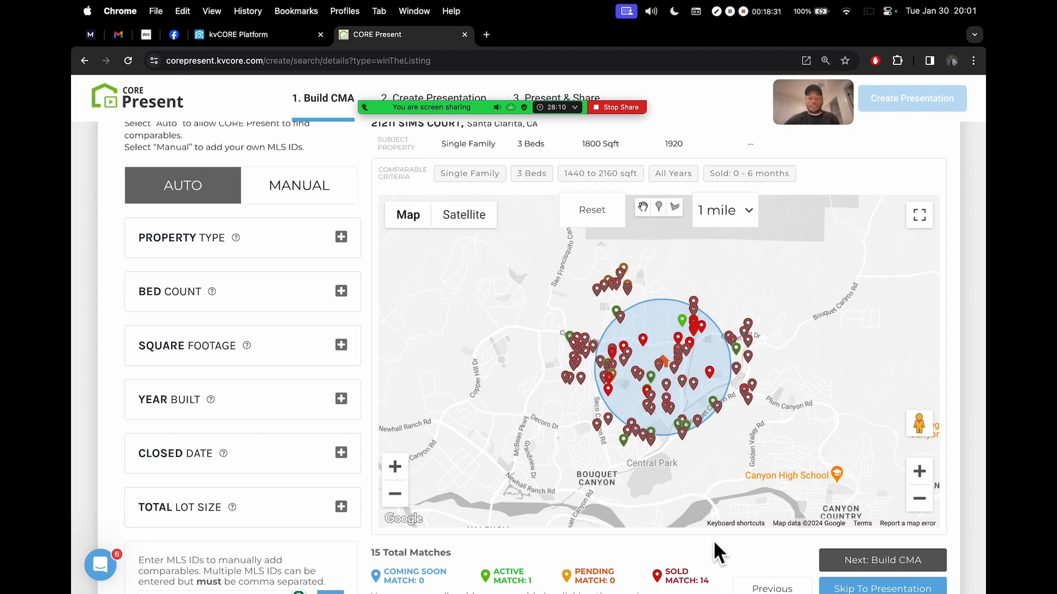
scroll(760, 575, down, 1)
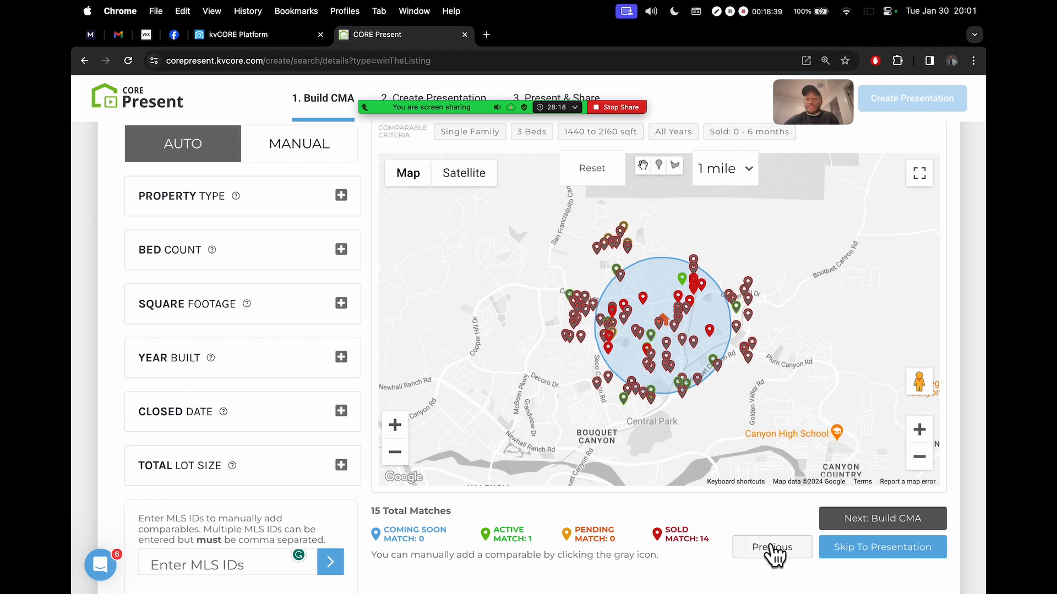
scroll(966, 369, up, 2)
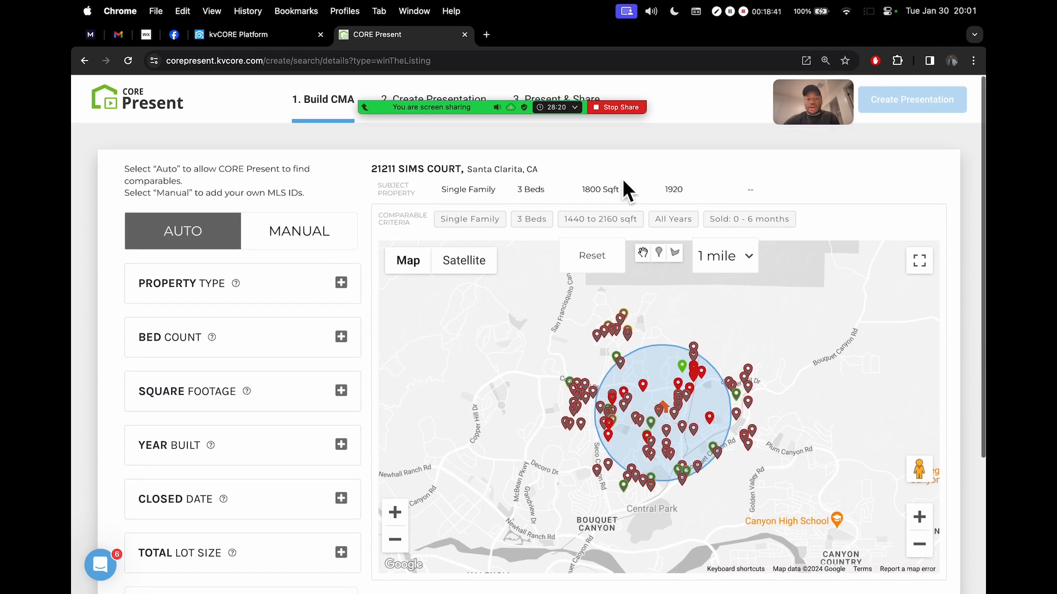
scroll(404, 208, up, 5)
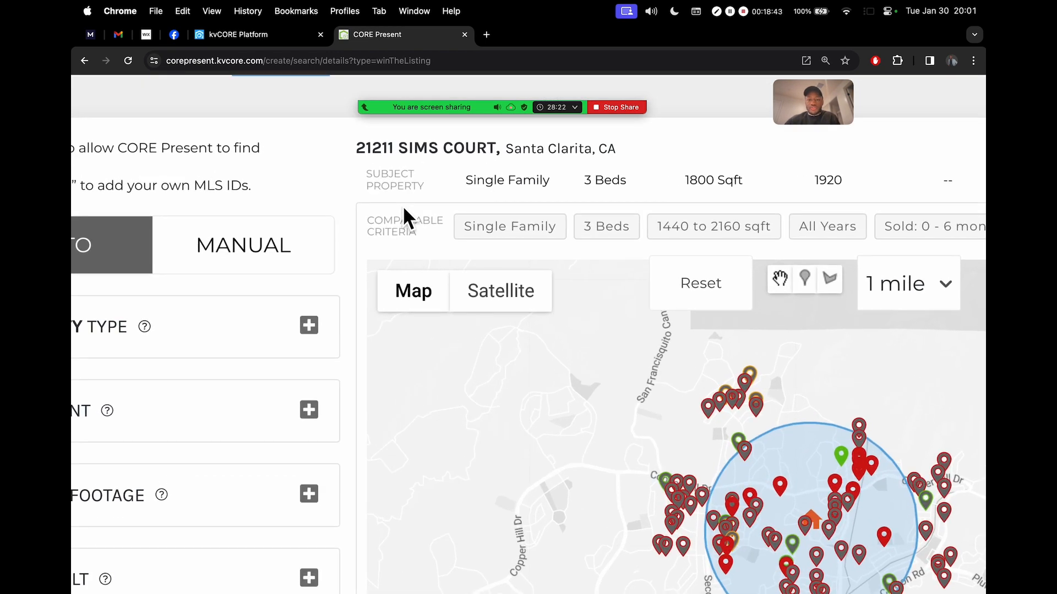
scroll(404, 208, right, 2)
scroll(404, 215, right, 2)
drag(252, 221, 308, 234)
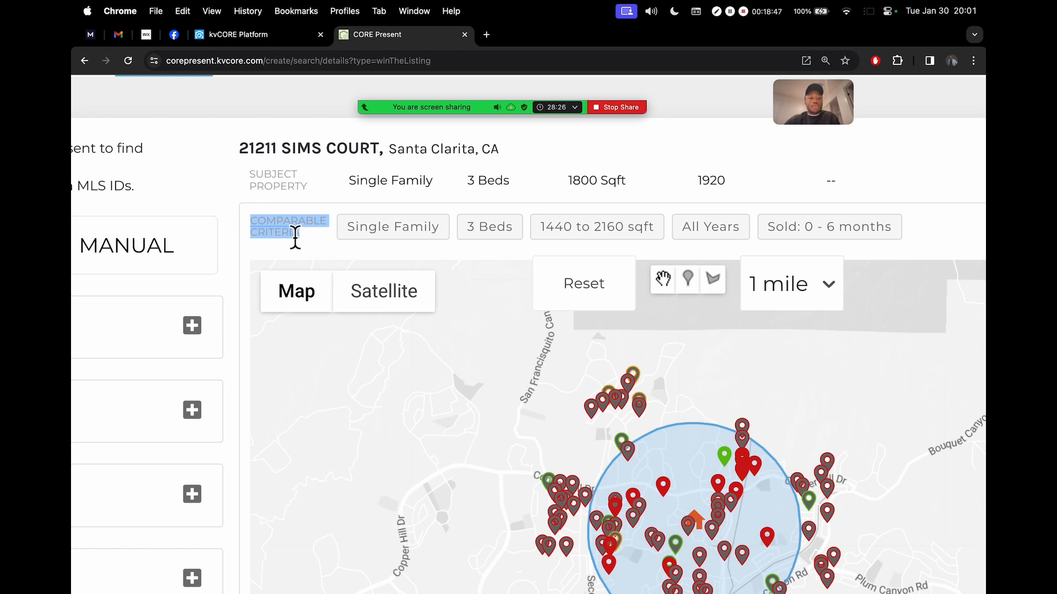
click(295, 237)
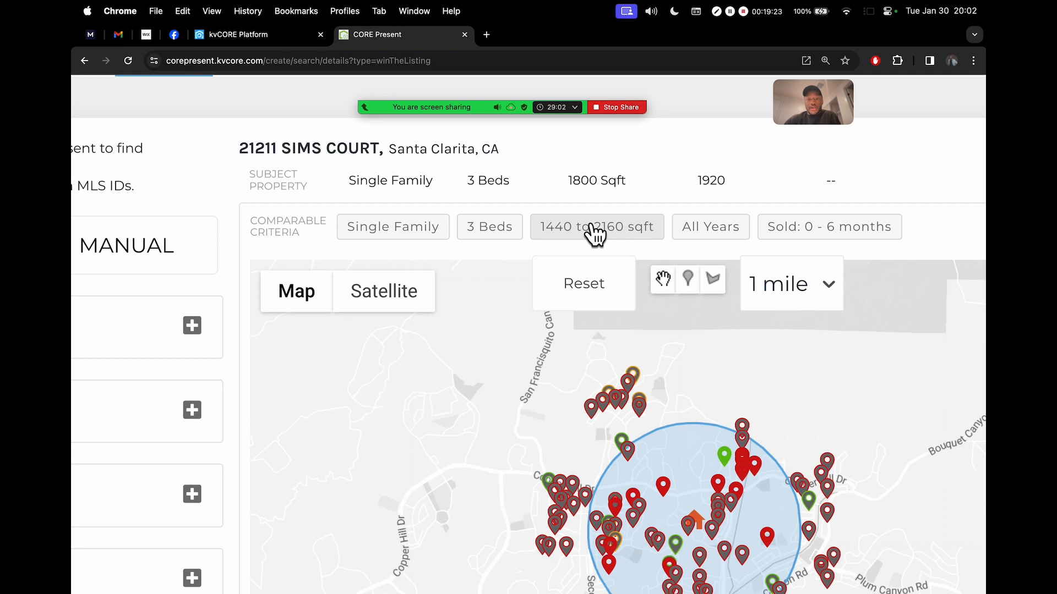
drag(249, 175, 312, 187)
click(300, 184)
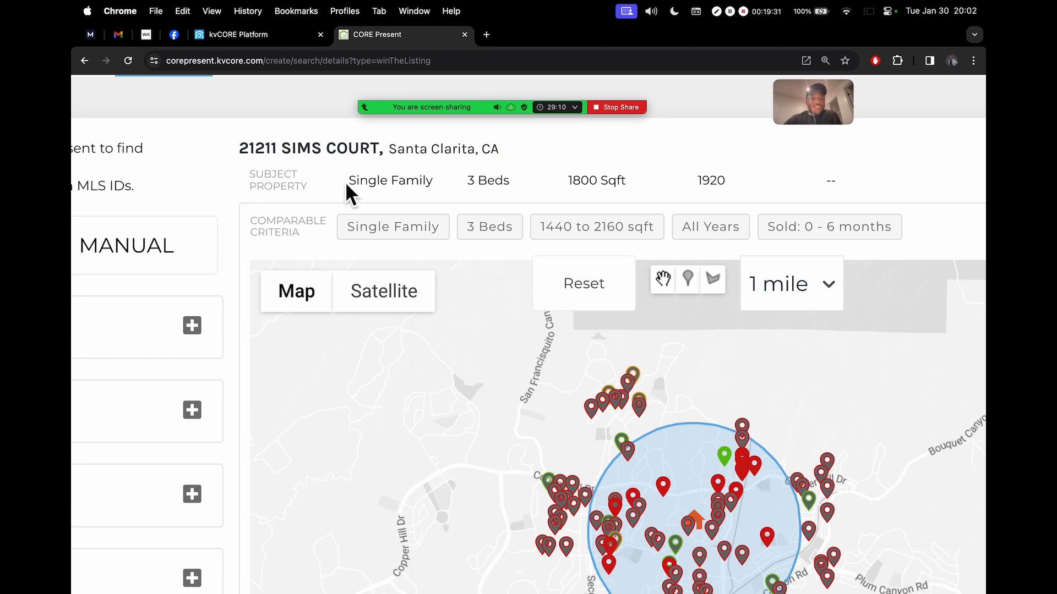
drag(238, 148, 461, 149)
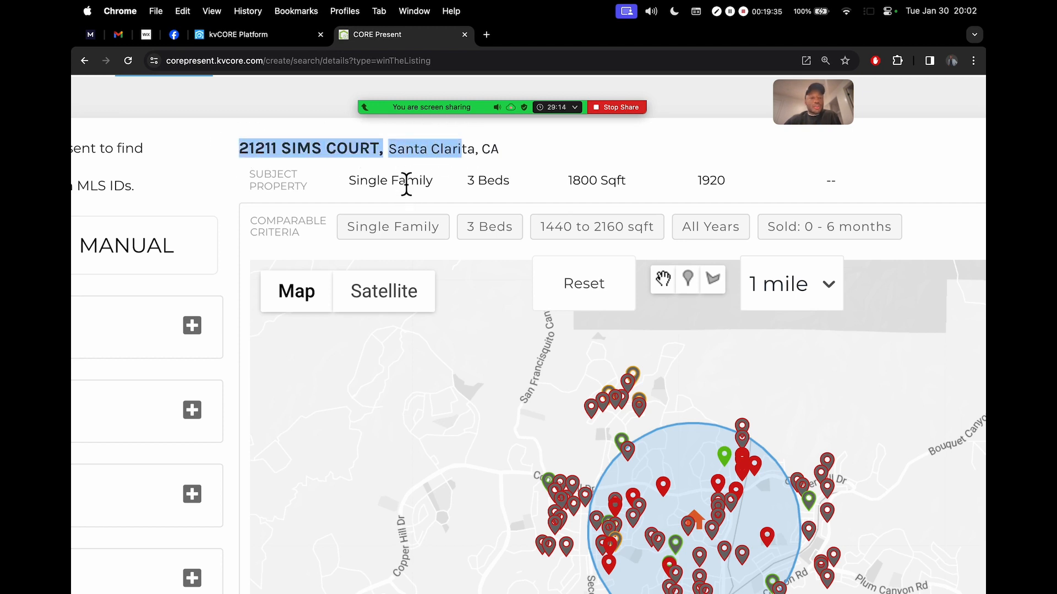
click(383, 186)
click(562, 175)
drag(693, 187, 734, 183)
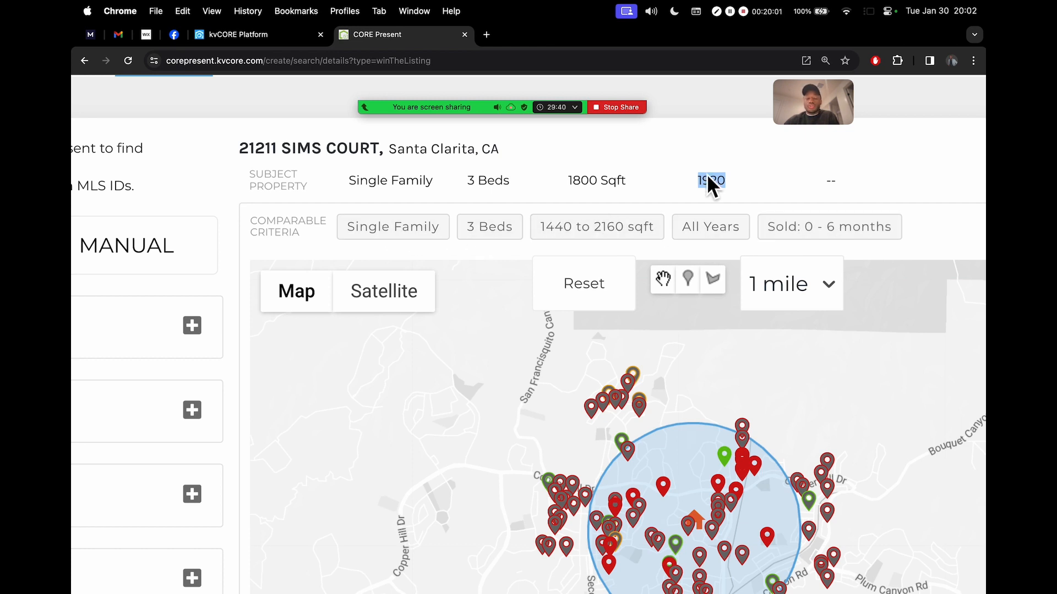
scroll(808, 154, down, 3)
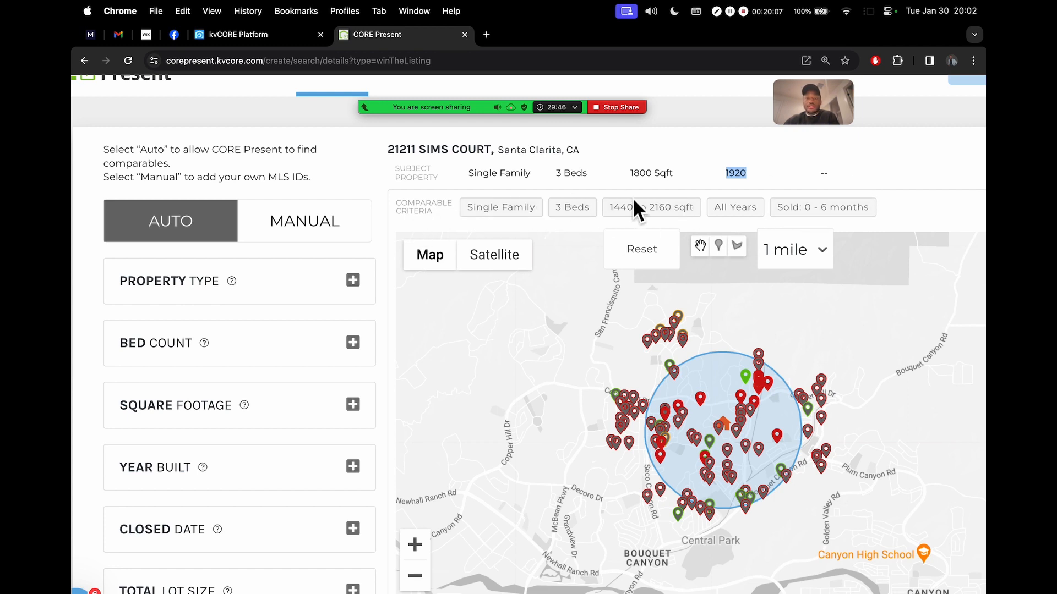
scroll(639, 196, down, 2)
scroll(640, 195, down, 2)
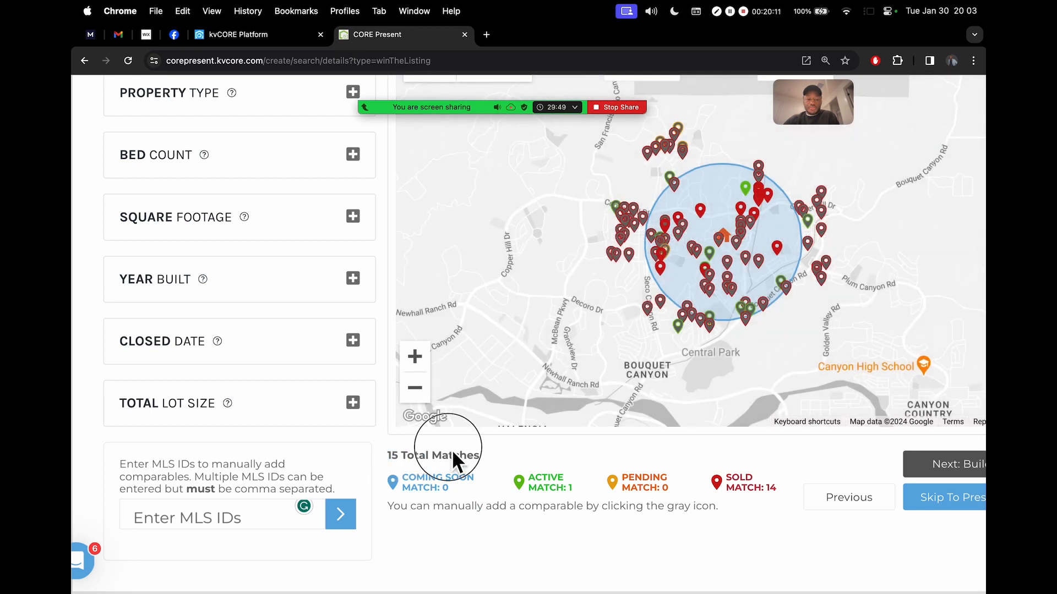
drag(387, 455, 465, 462)
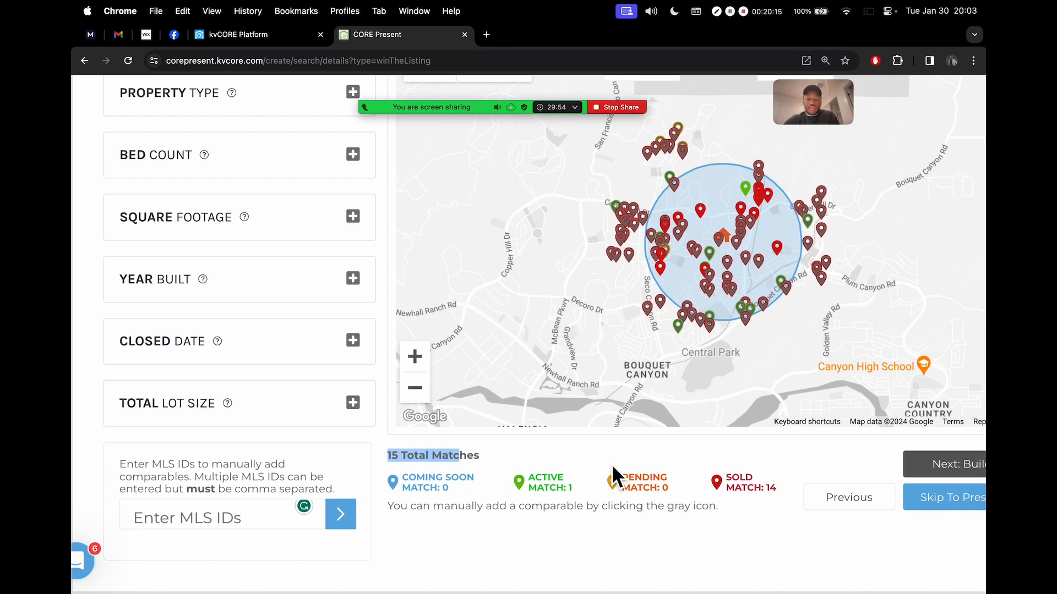
scroll(616, 481, down, 3)
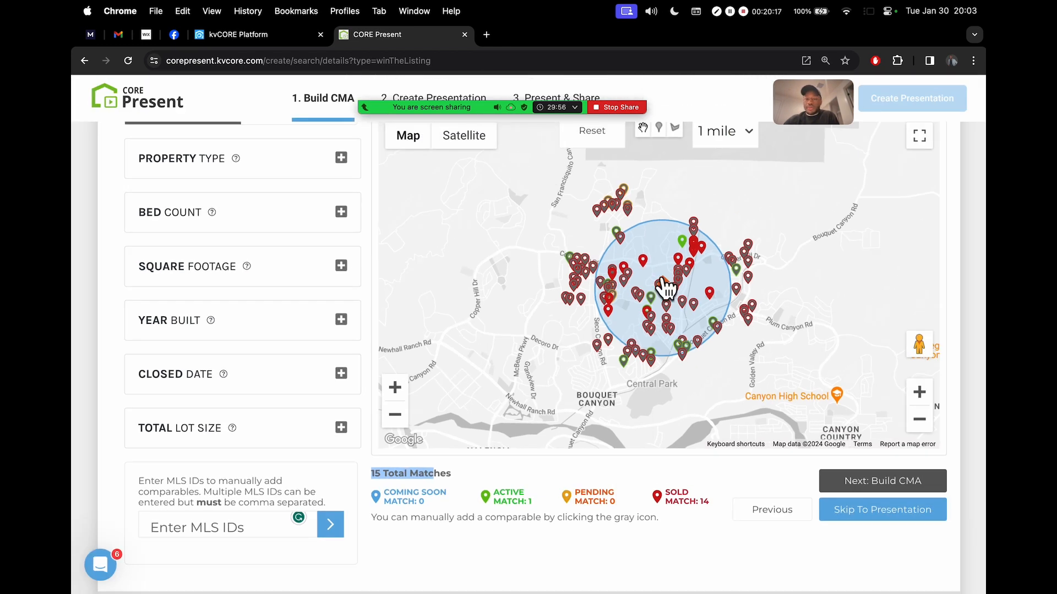
scroll(967, 256, up, 3)
mouse_move(499, 115)
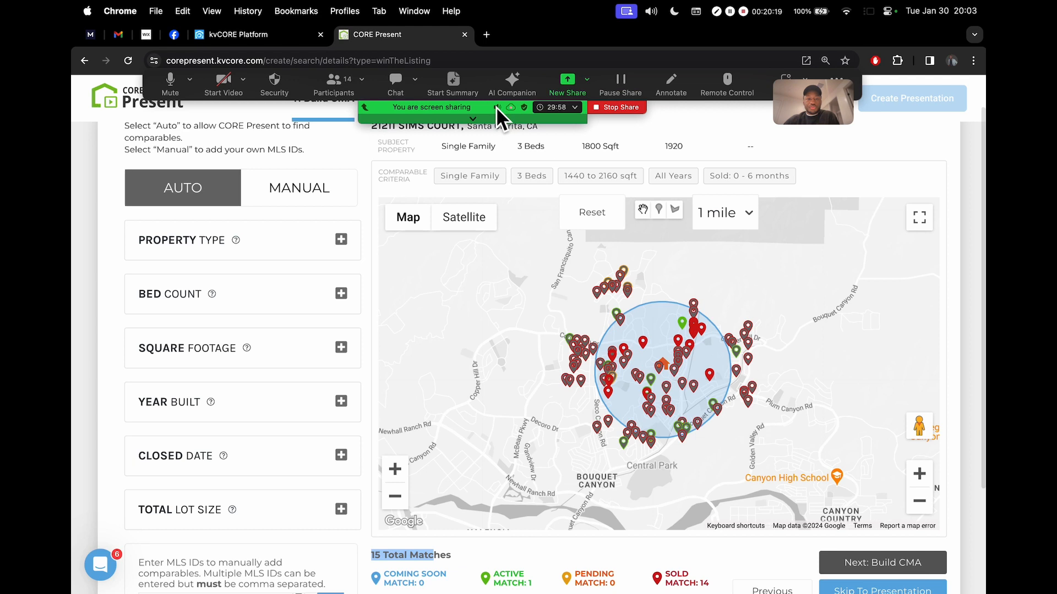
scroll(960, 254, down, 1)
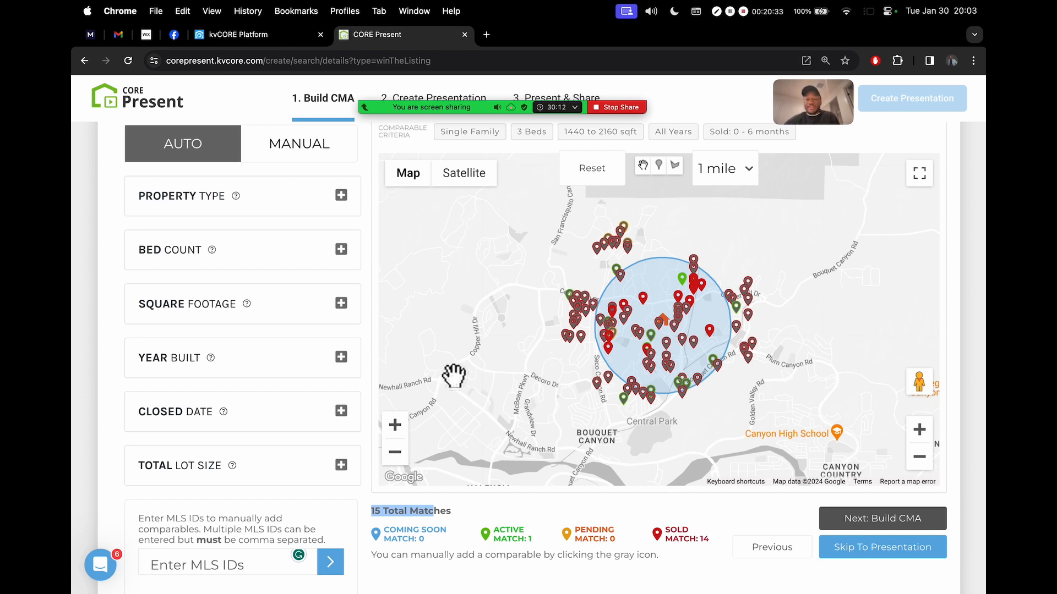
Zoom the comps map in on the 1-mile search circle around the subject
click(920, 430)
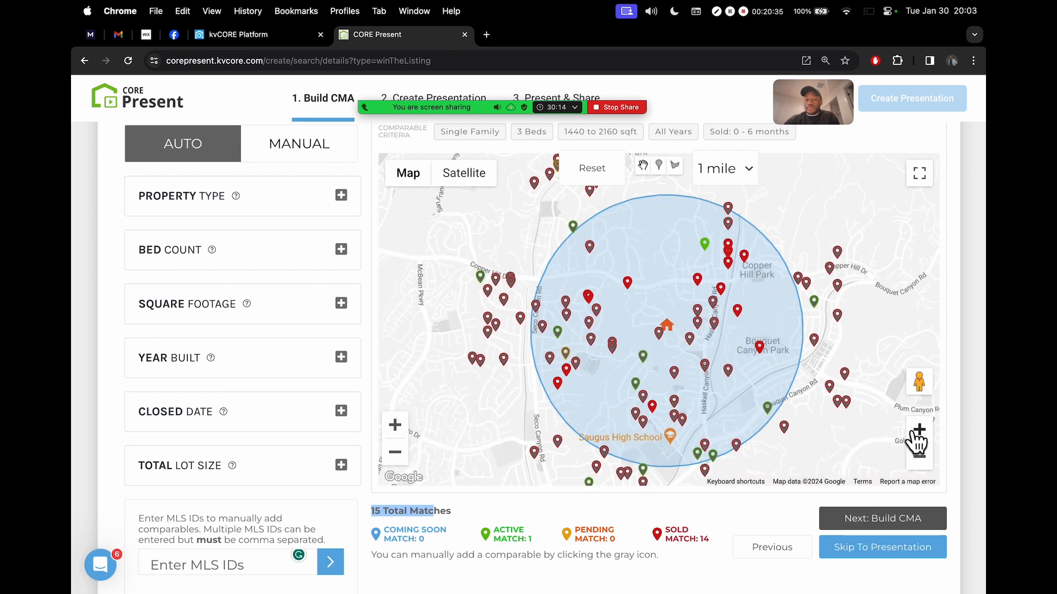
click(918, 430)
click(919, 457)
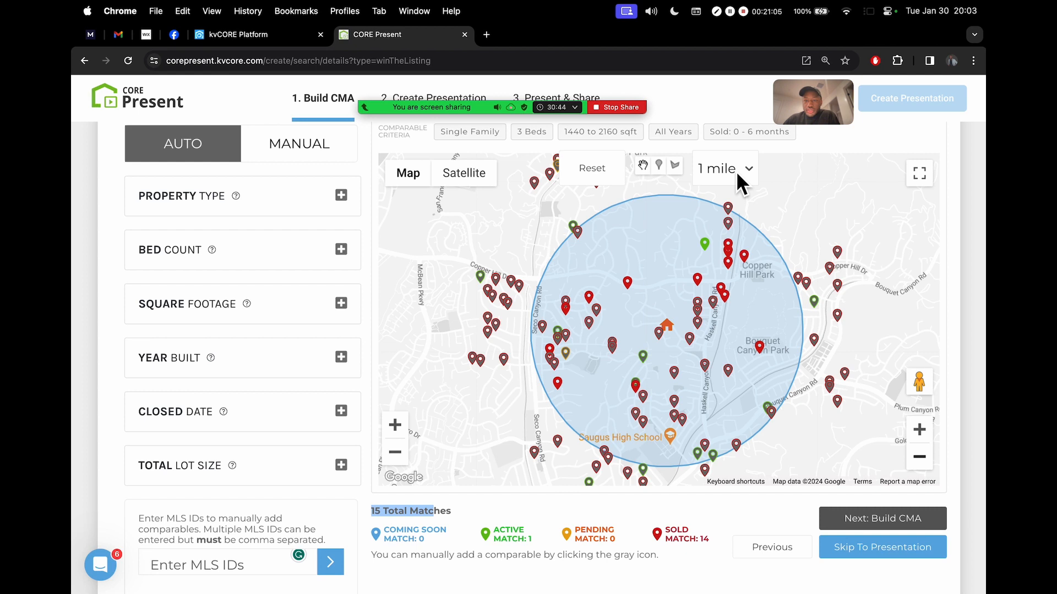
ctrl+scroll(745, 167, up, 5)
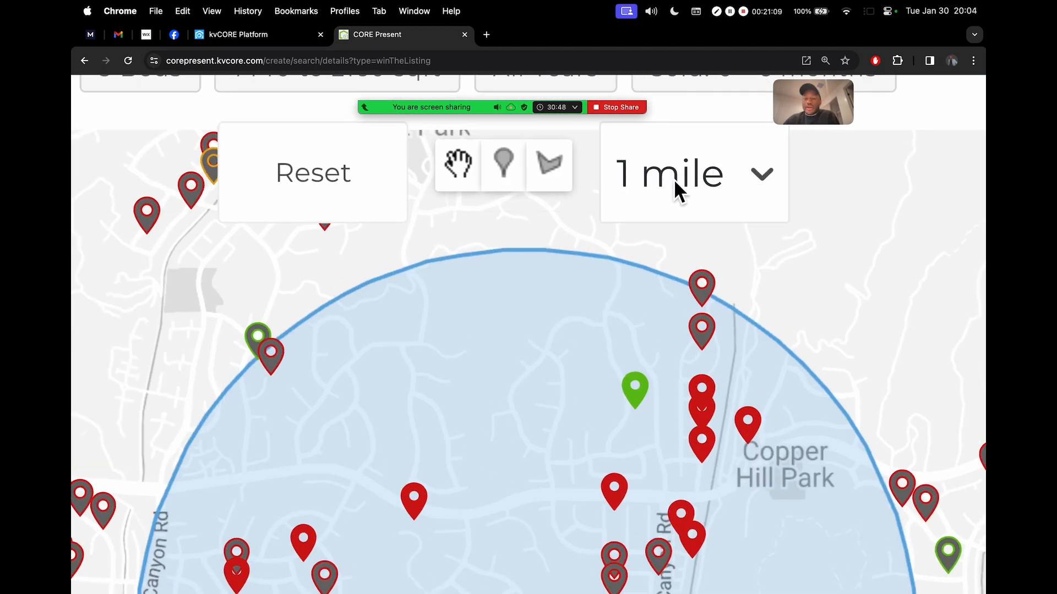
scroll(675, 181, down, 5)
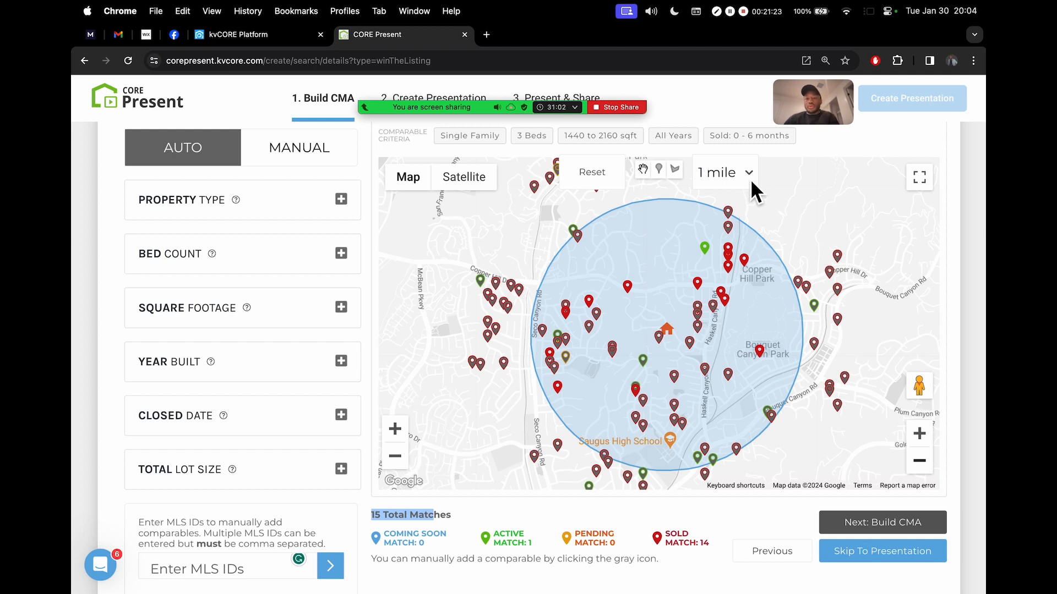
Try a 1.5-mile search radius, then settle on 0.5 mile for 4 sold matches
click(749, 176)
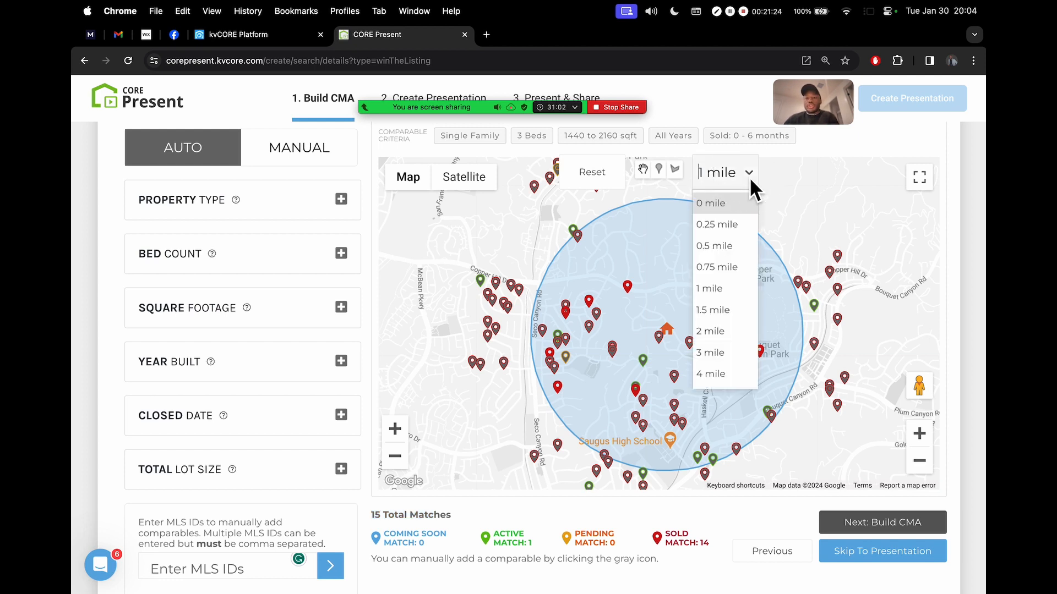
click(717, 310)
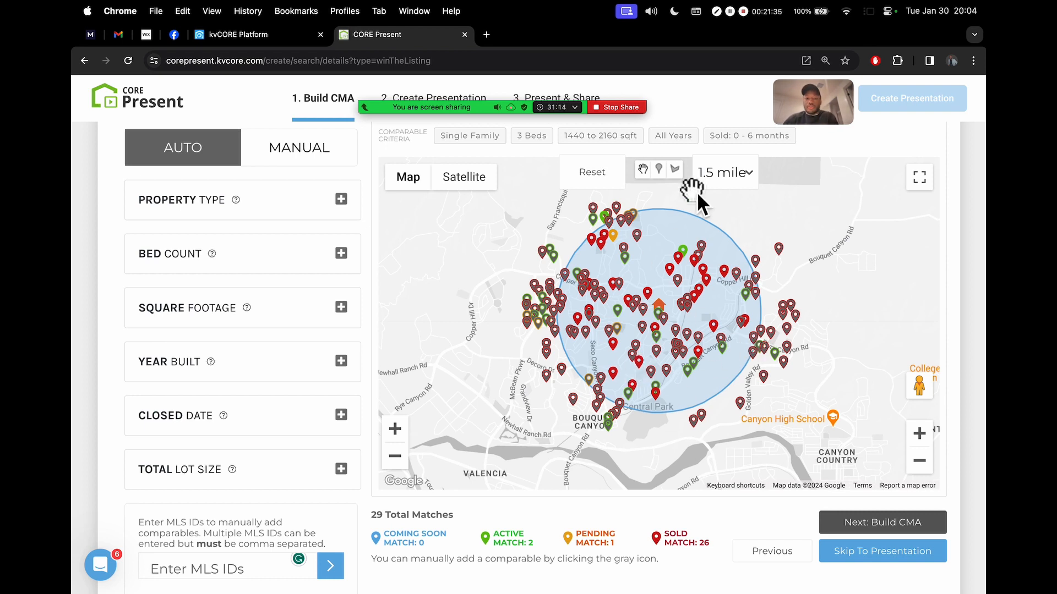
click(728, 175)
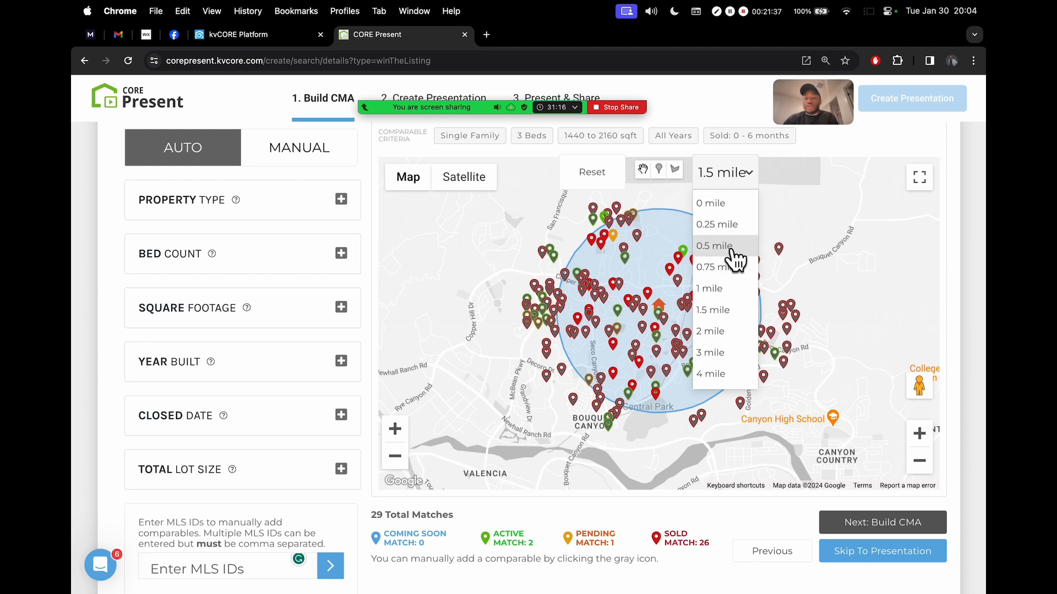
click(714, 246)
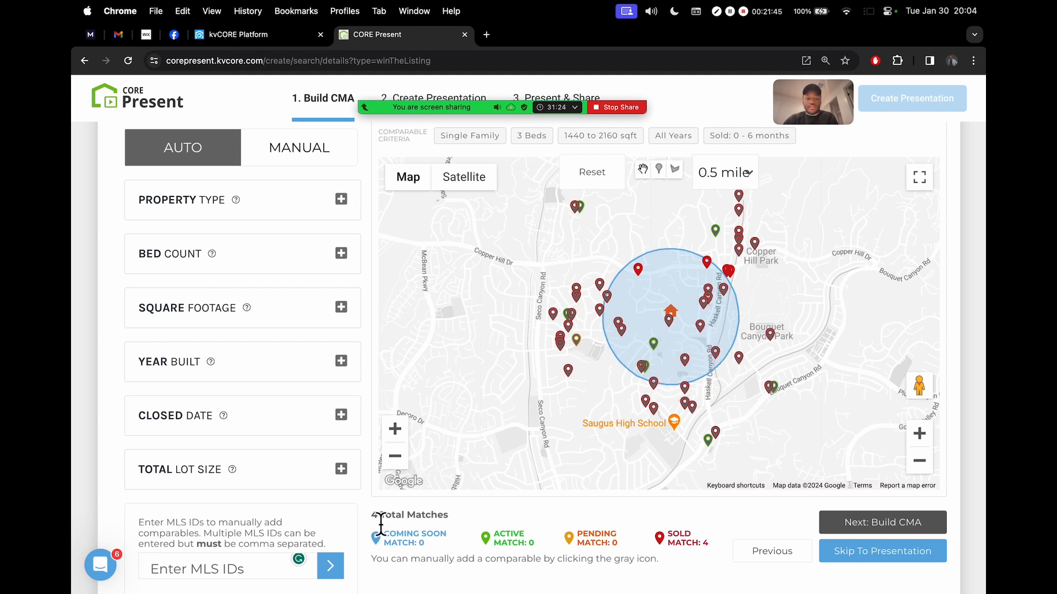
scroll(381, 526, up, 3)
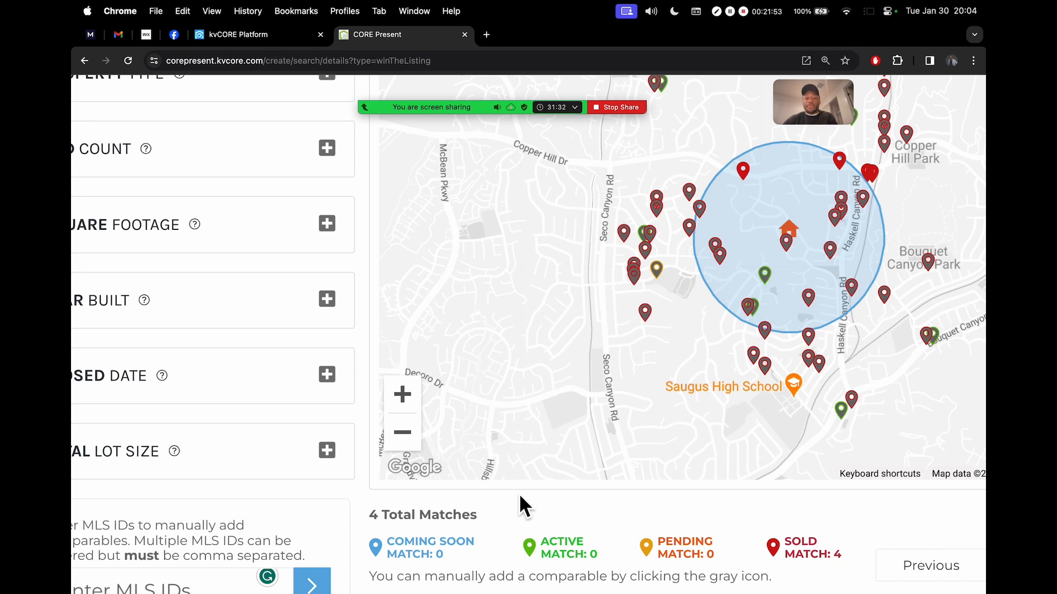
scroll(519, 494, down, 3)
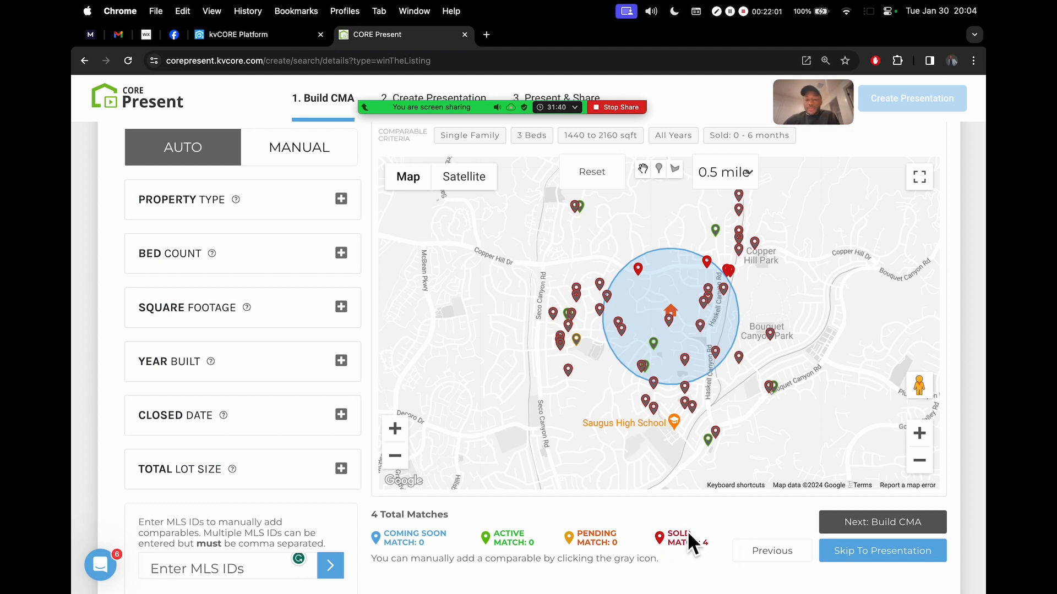
scroll(670, 548, up, 3)
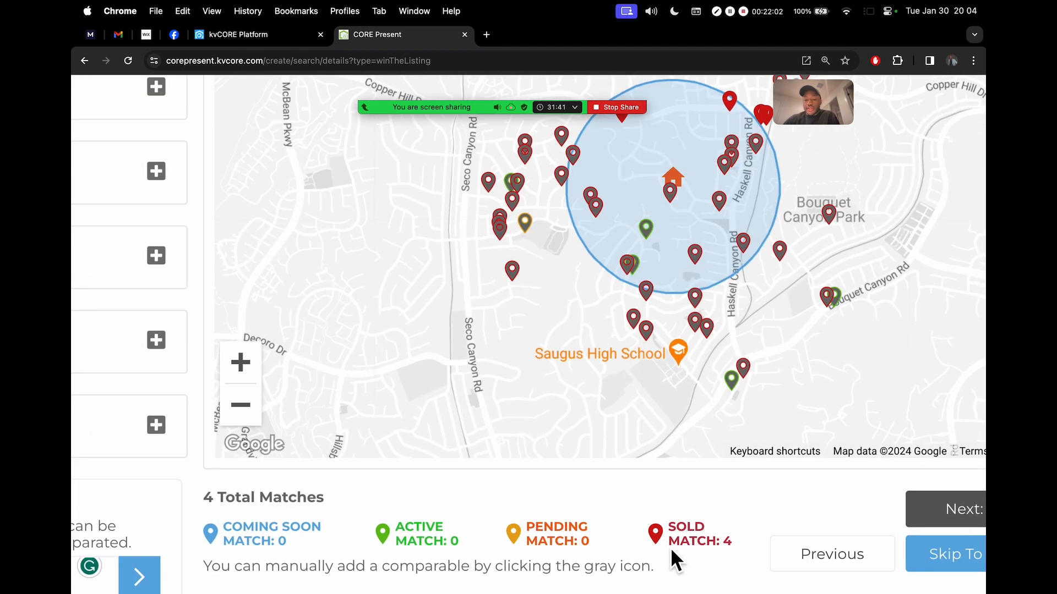
double_click(726, 542)
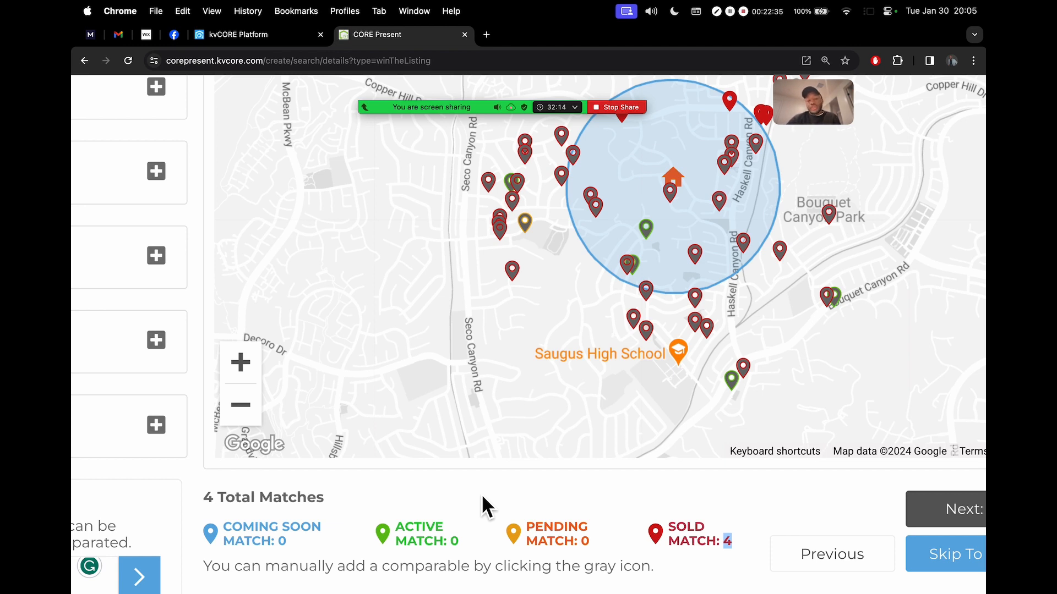
click(728, 541)
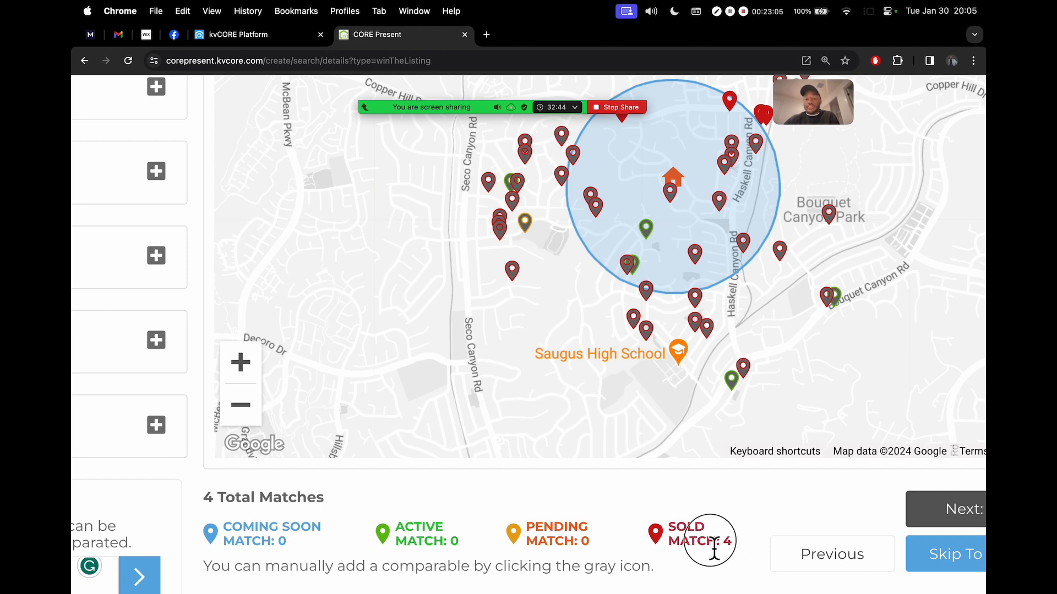
drag(733, 546, 689, 535)
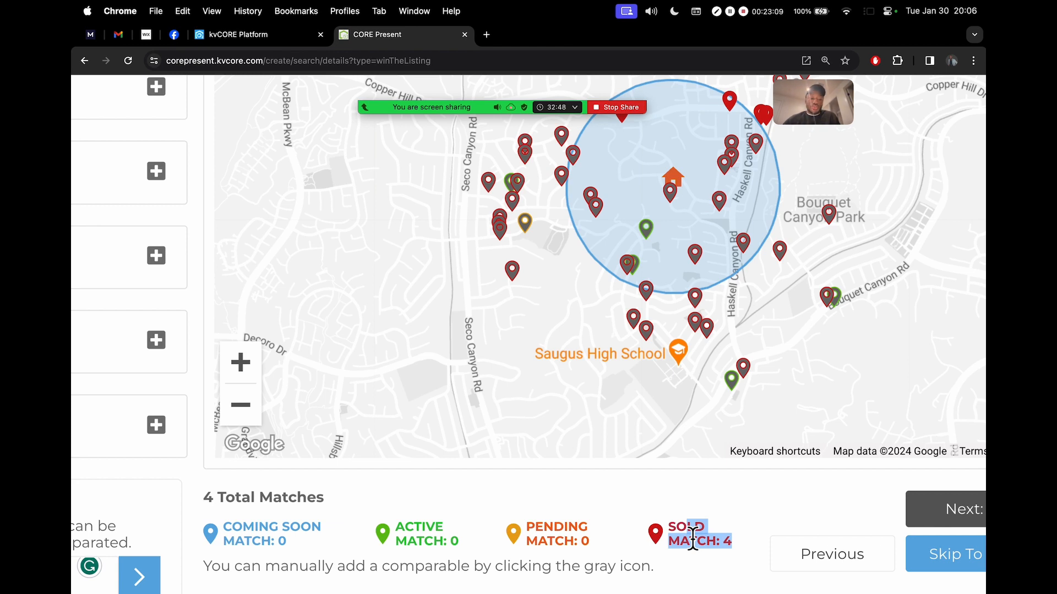
scroll(693, 541, down, 5)
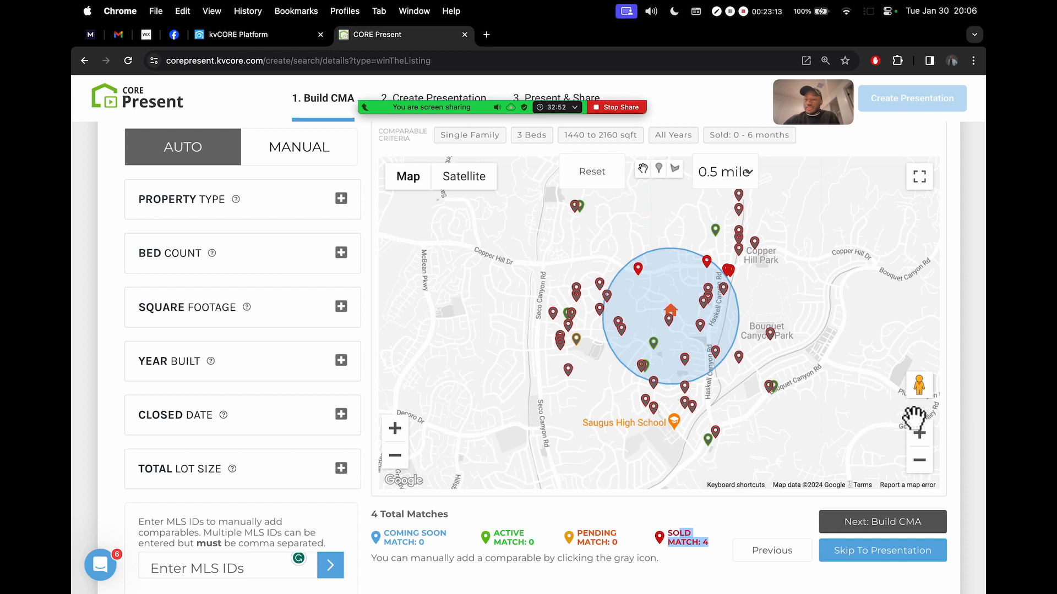
click(918, 434)
drag(748, 320, 694, 328)
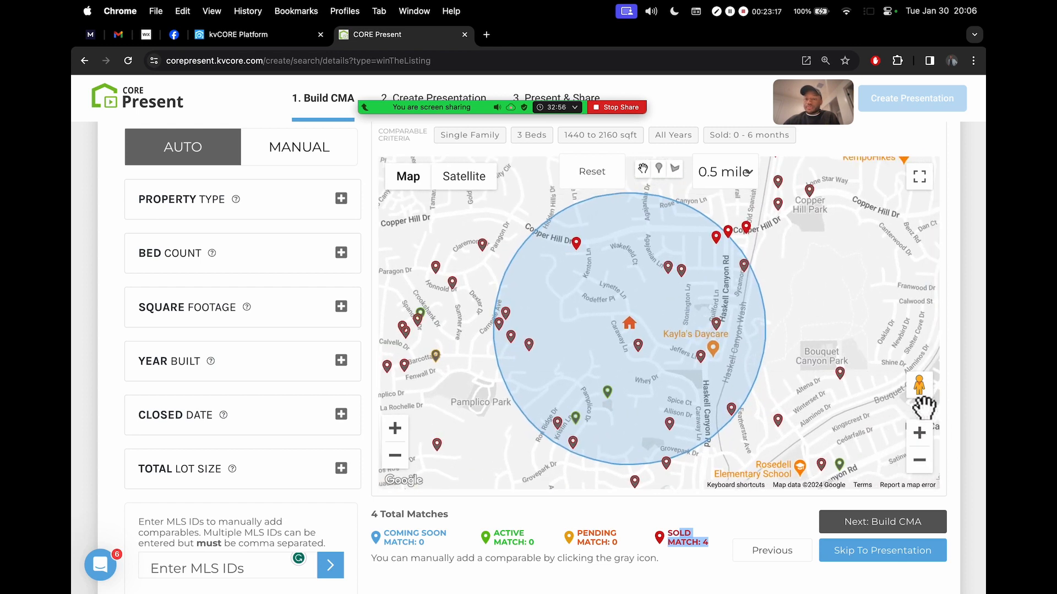
click(919, 434)
Recentre the map and set the comps search radius to 1 mile
click(919, 460)
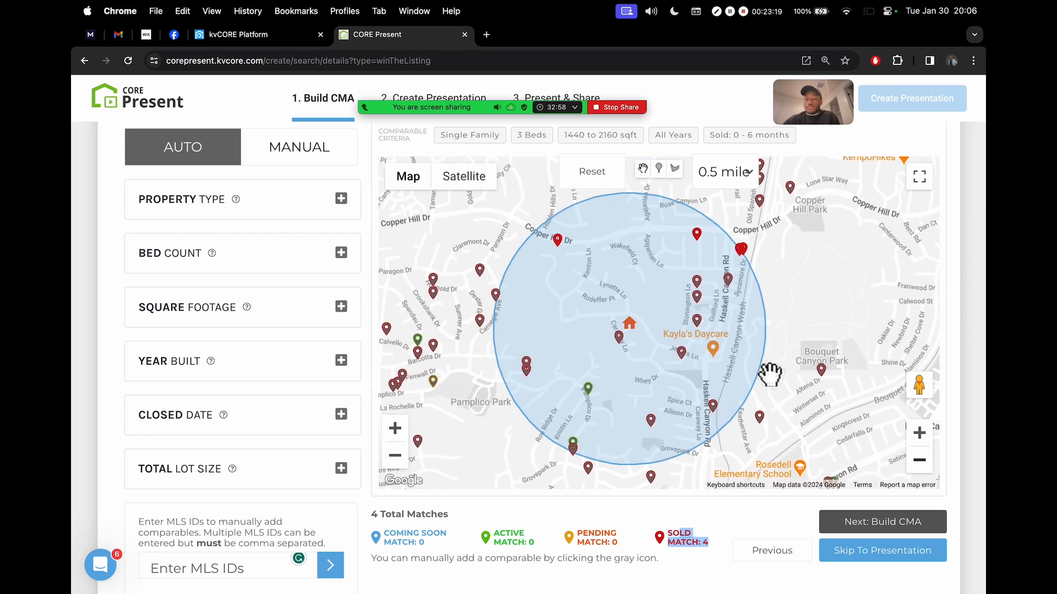
drag(770, 375, 793, 373)
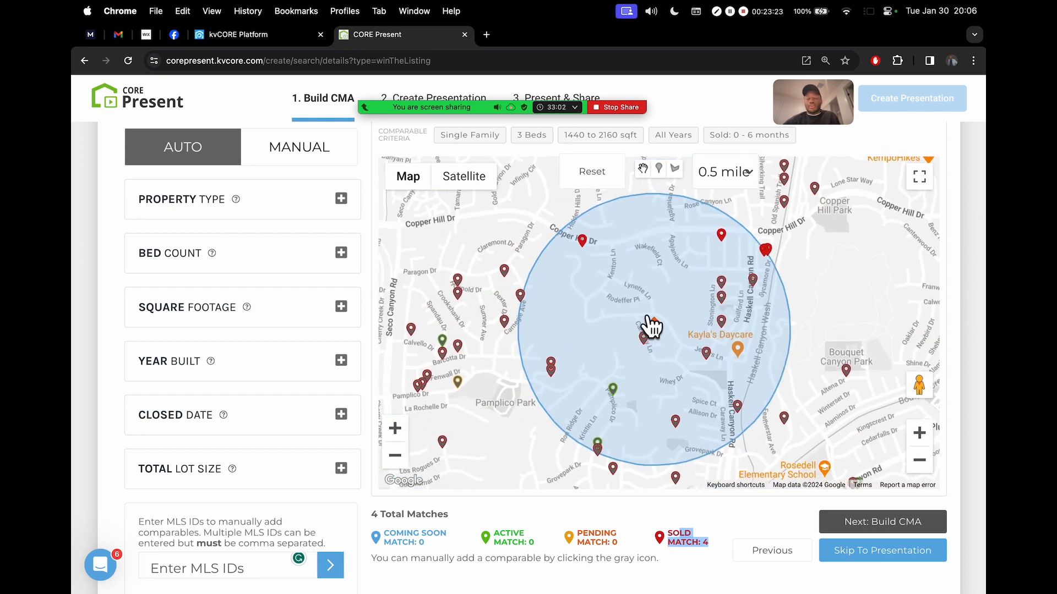
click(739, 173)
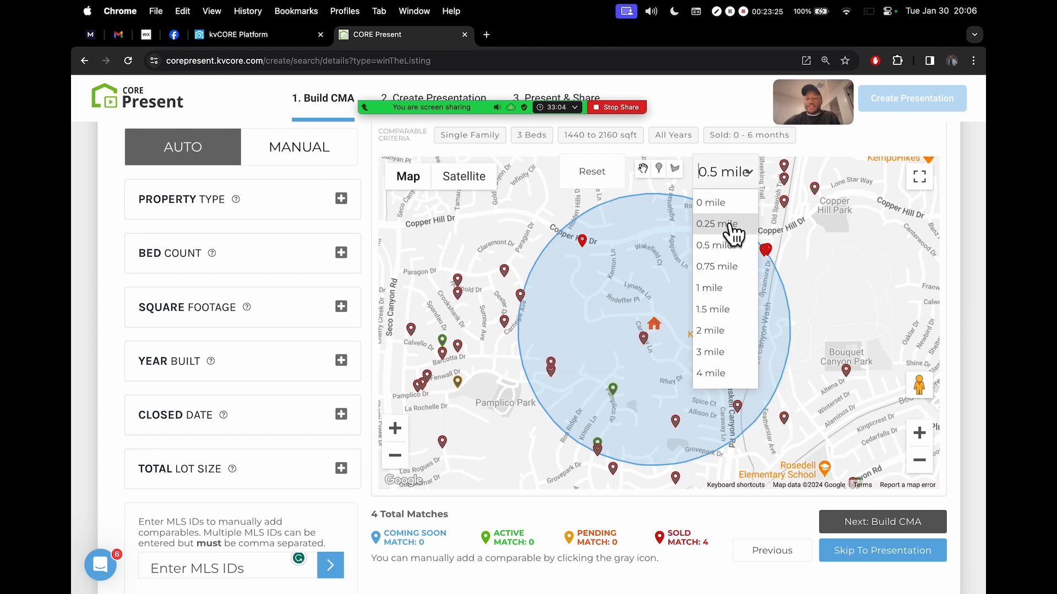
click(718, 286)
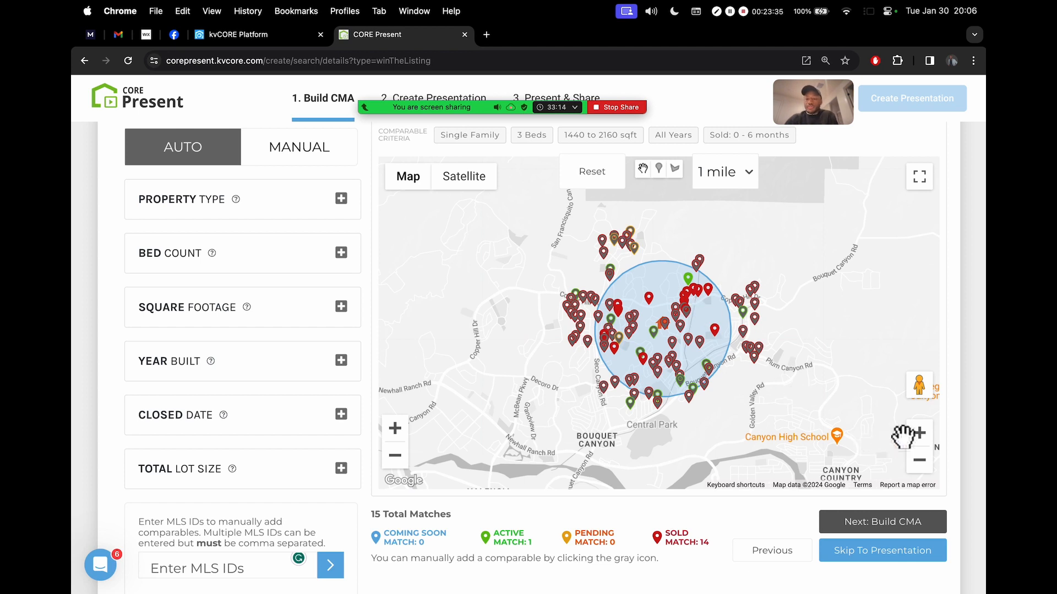
Zoom in and pan around the 1-mile circle, then zoom back out to show all 15 matches
click(922, 435)
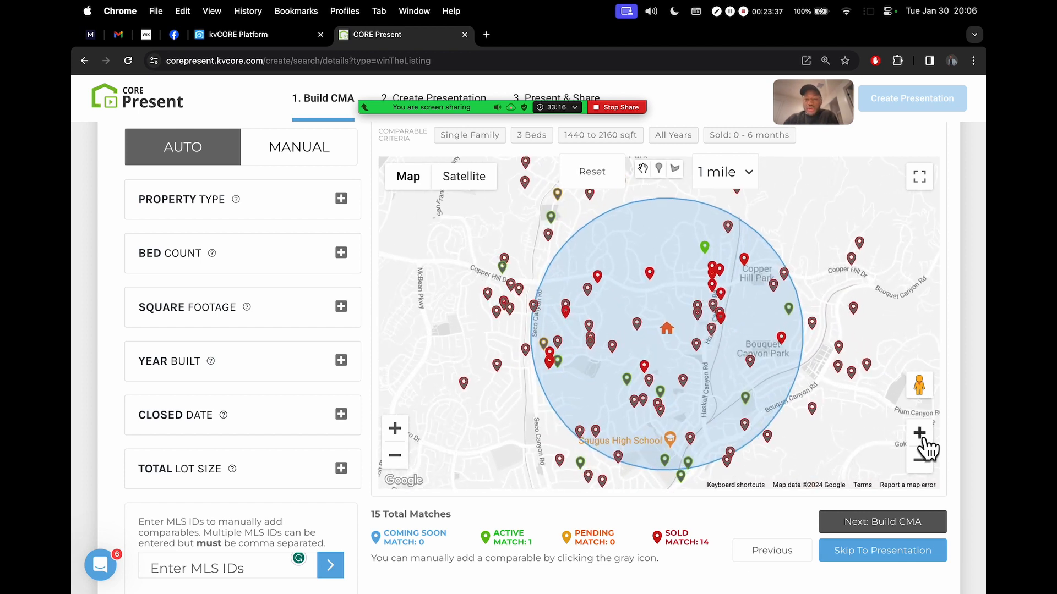
click(927, 439)
drag(816, 382, 748, 354)
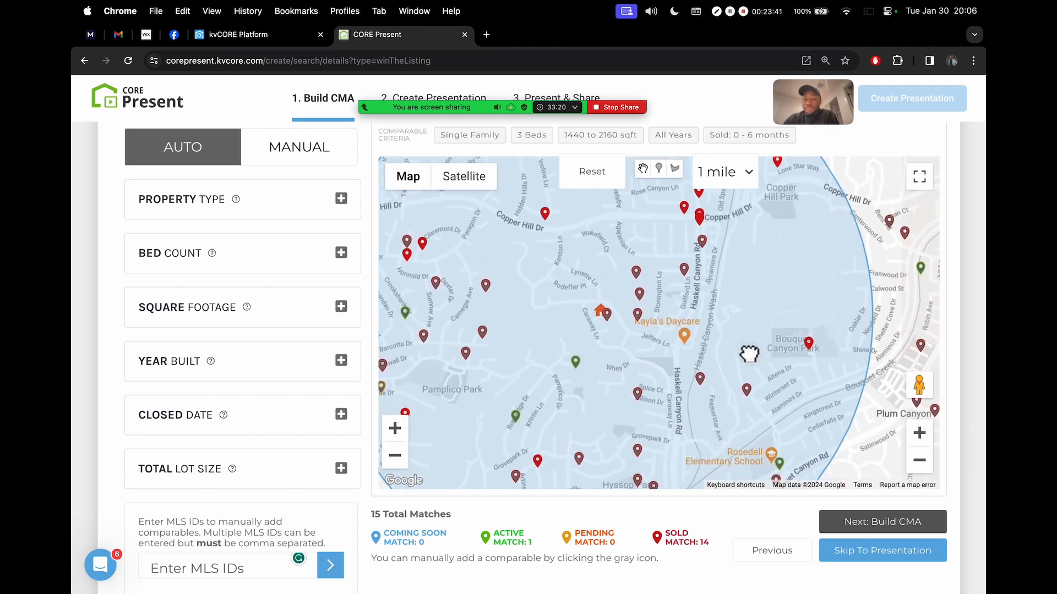
drag(724, 307, 734, 365)
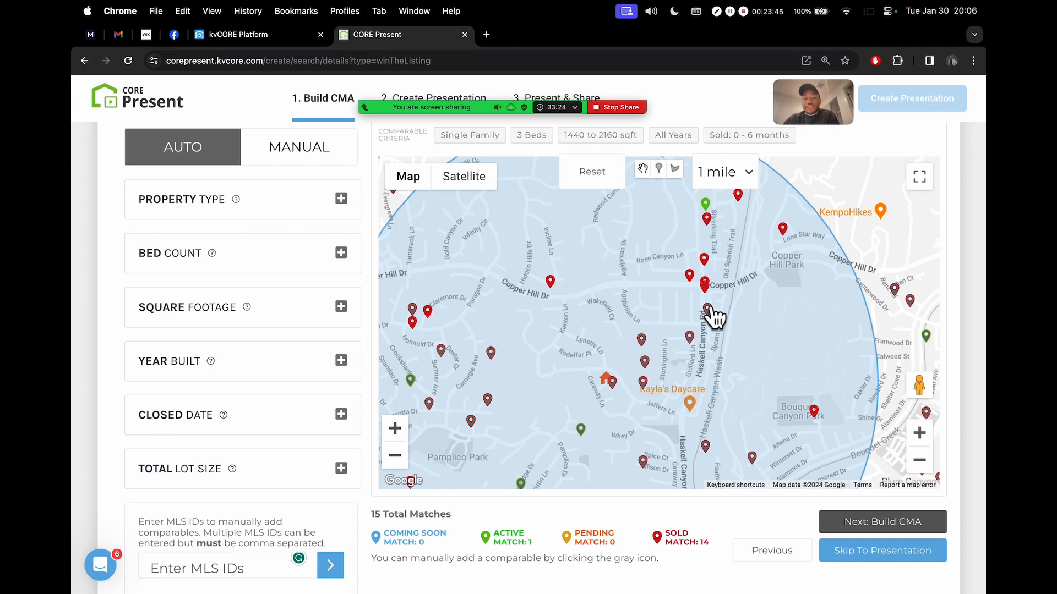
drag(715, 368, 788, 370)
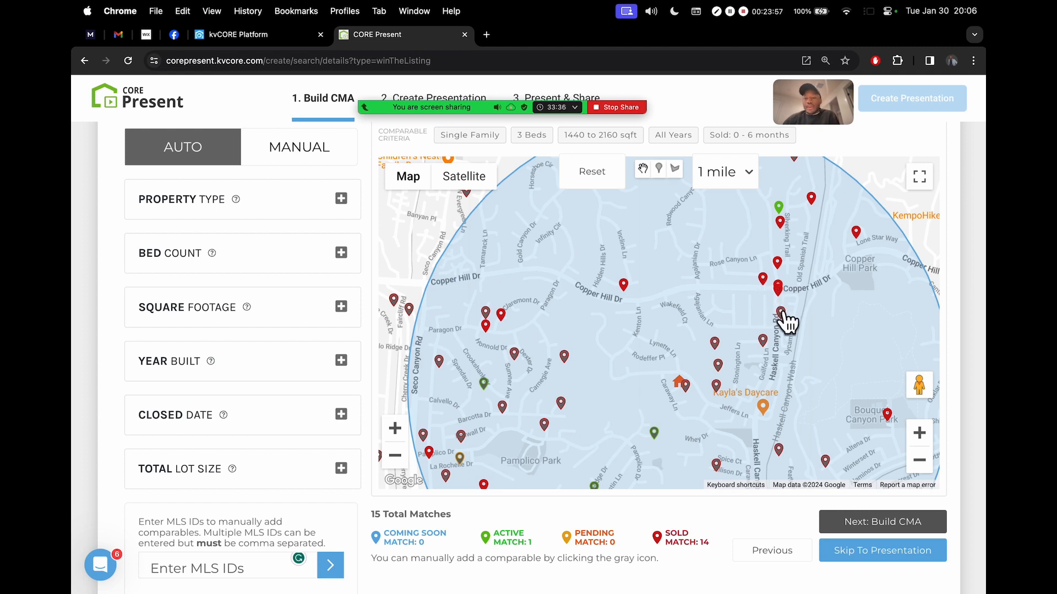
scroll(786, 326, up, 2)
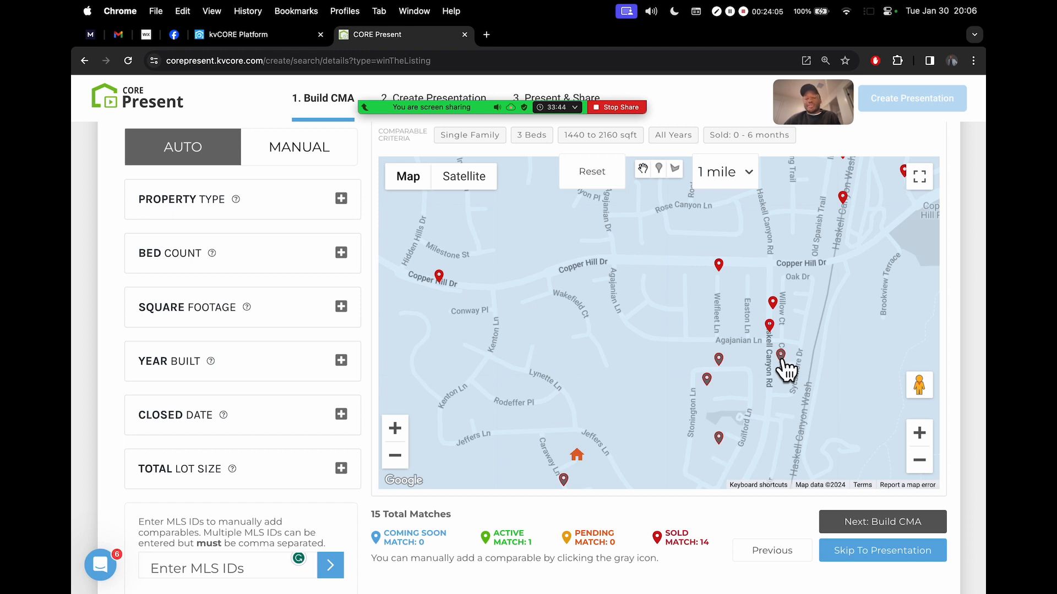
click(919, 460)
click(919, 460)
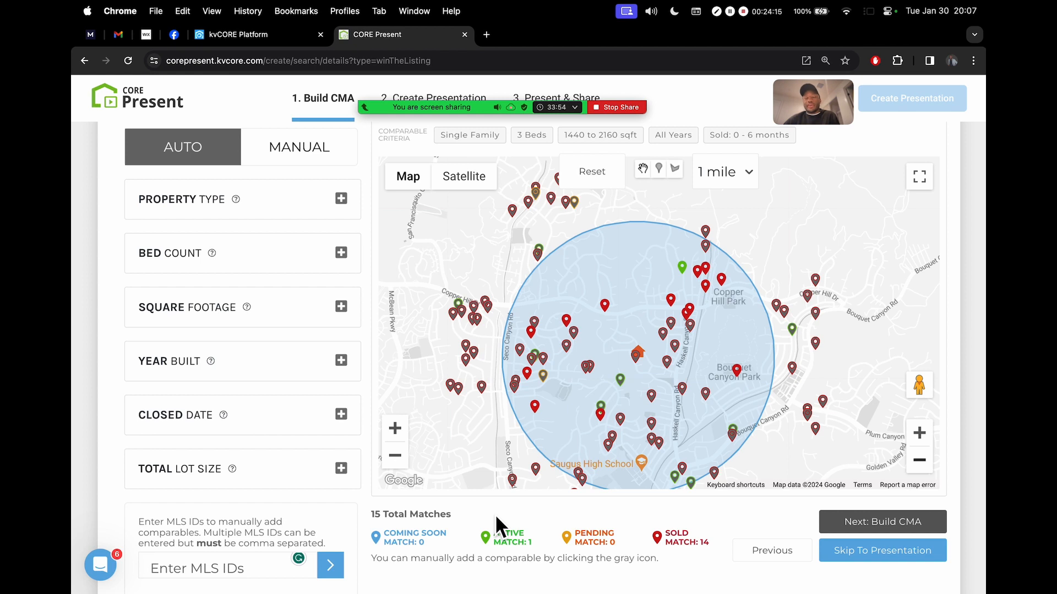
Open the Stonington Lane and Caraway Lane comp popups, showing Caraway's $905,000 sale on 12/27/2023
click(691, 328)
click(677, 339)
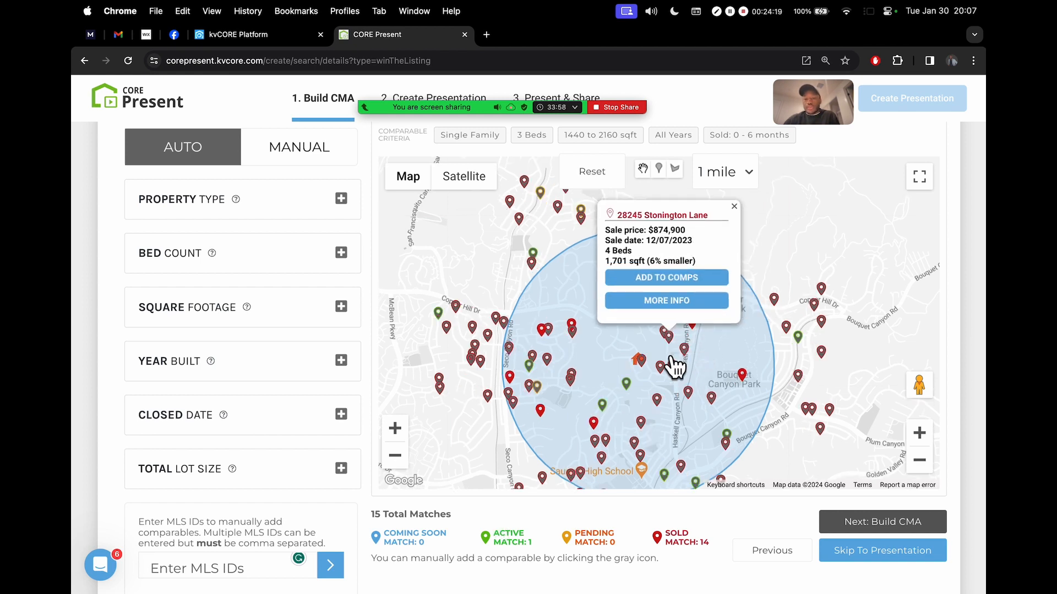
double_click(643, 361)
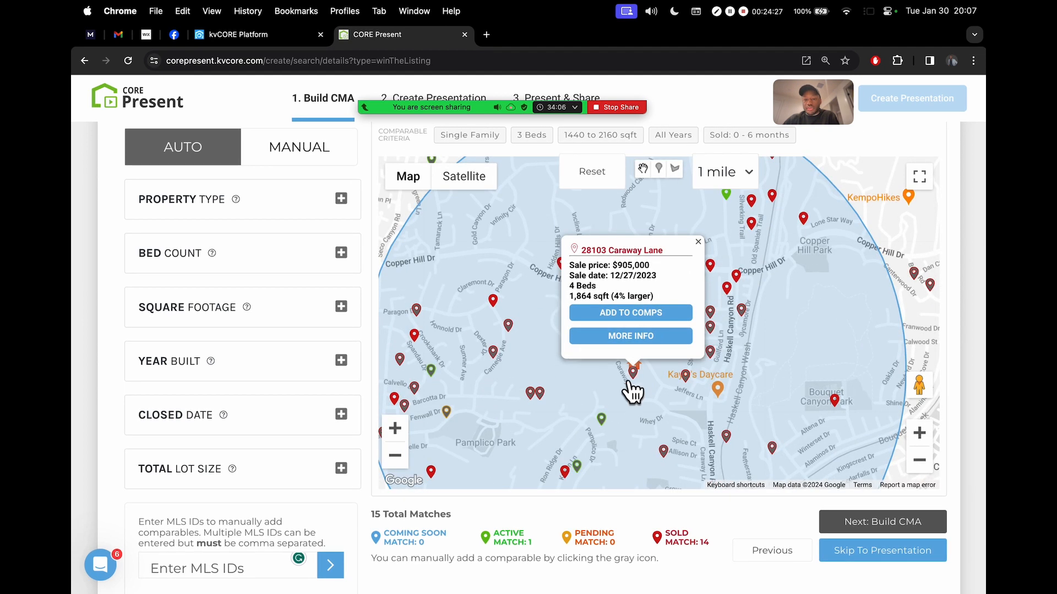
scroll(639, 387, up, 2)
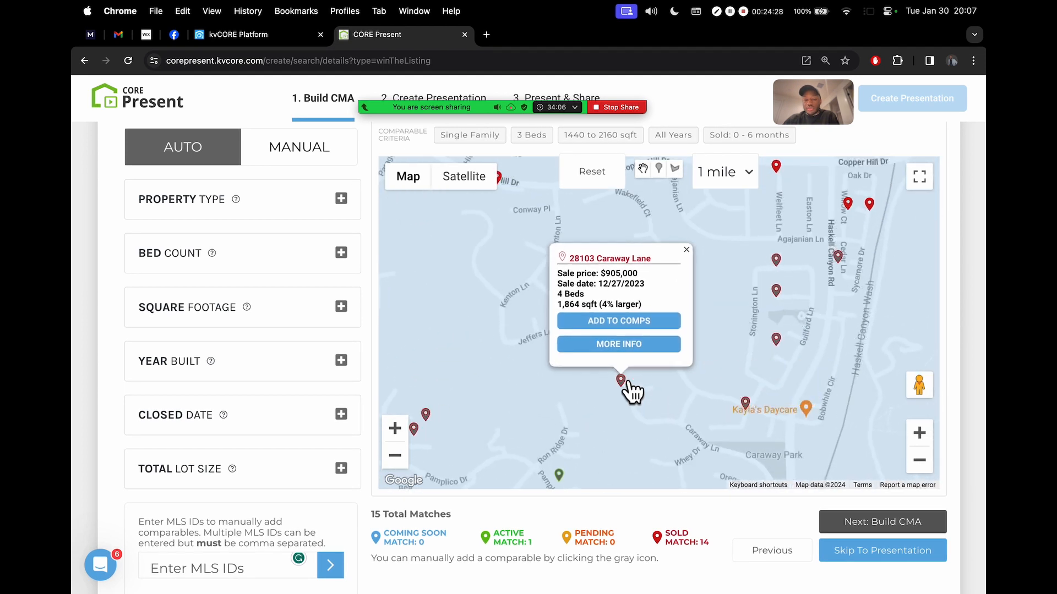
click(686, 251)
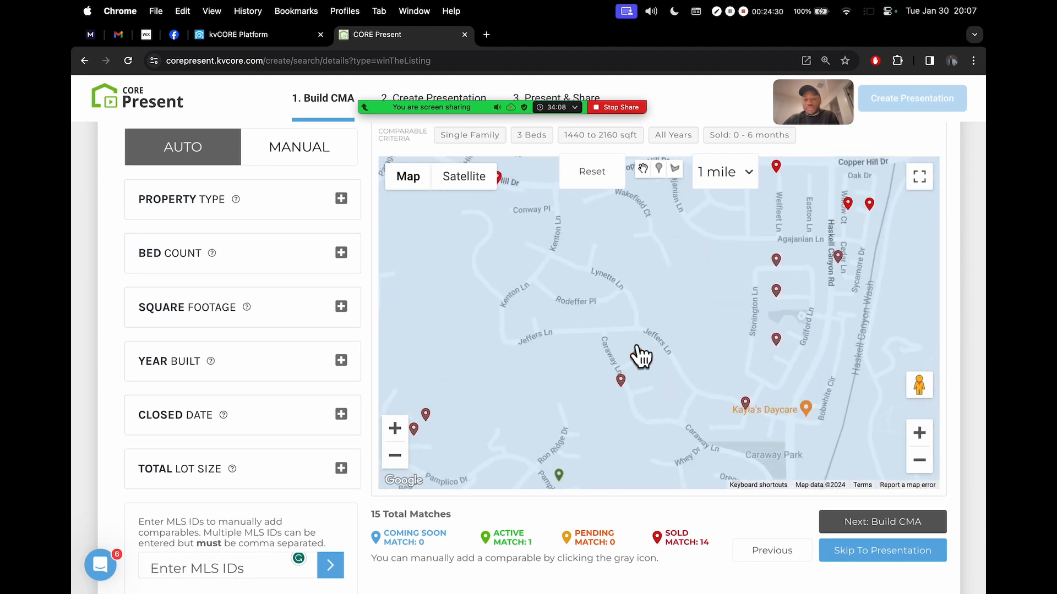
click(621, 381)
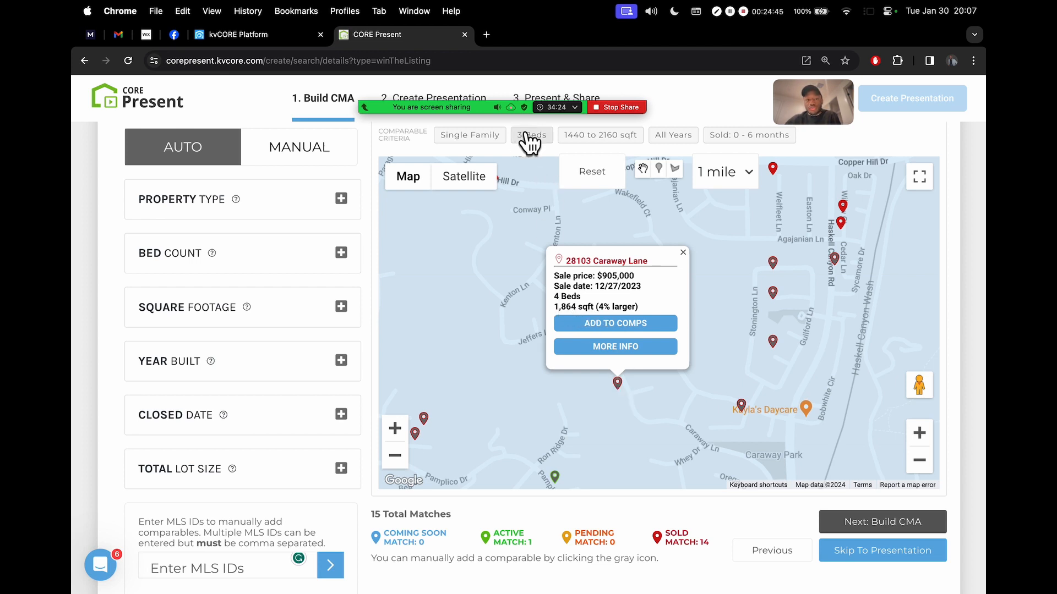
scroll(529, 138, up, 2)
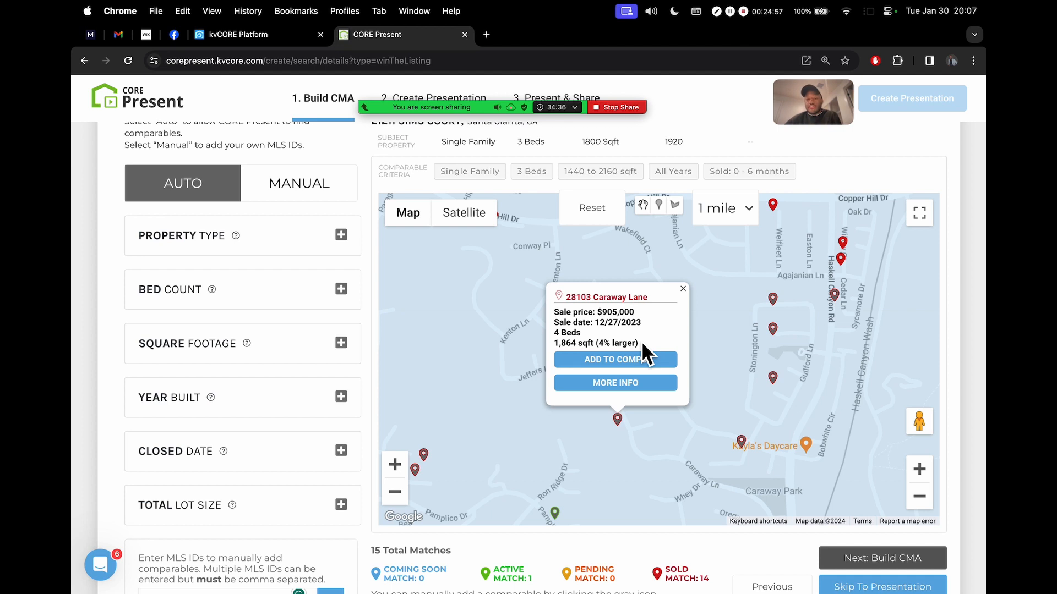
Close the Caraway Lane popup and pan past Bouquet Canyon Park toward Rosedell Elementary
click(683, 289)
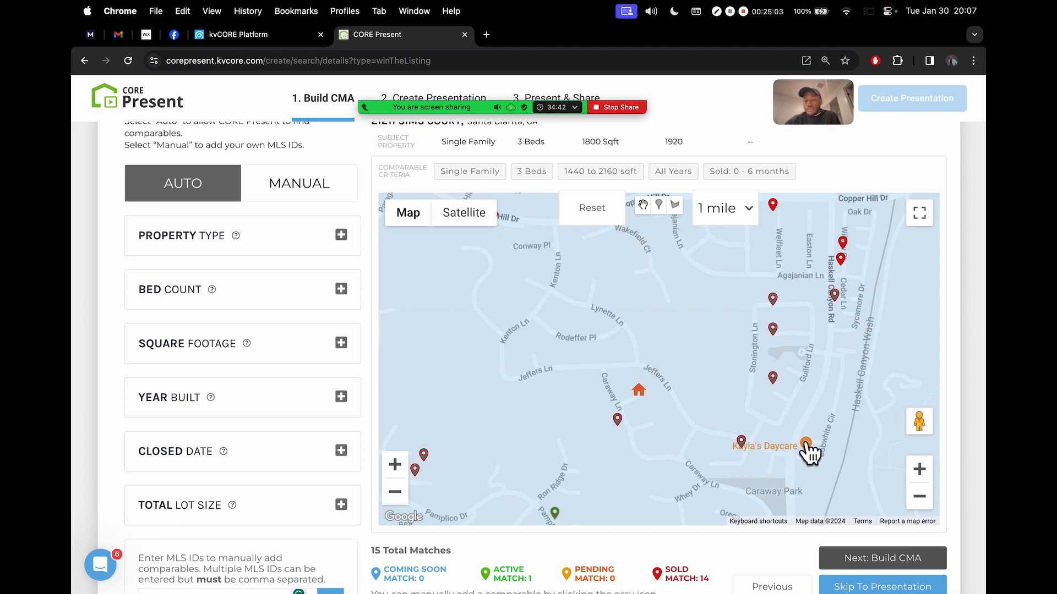
drag(809, 454, 648, 408)
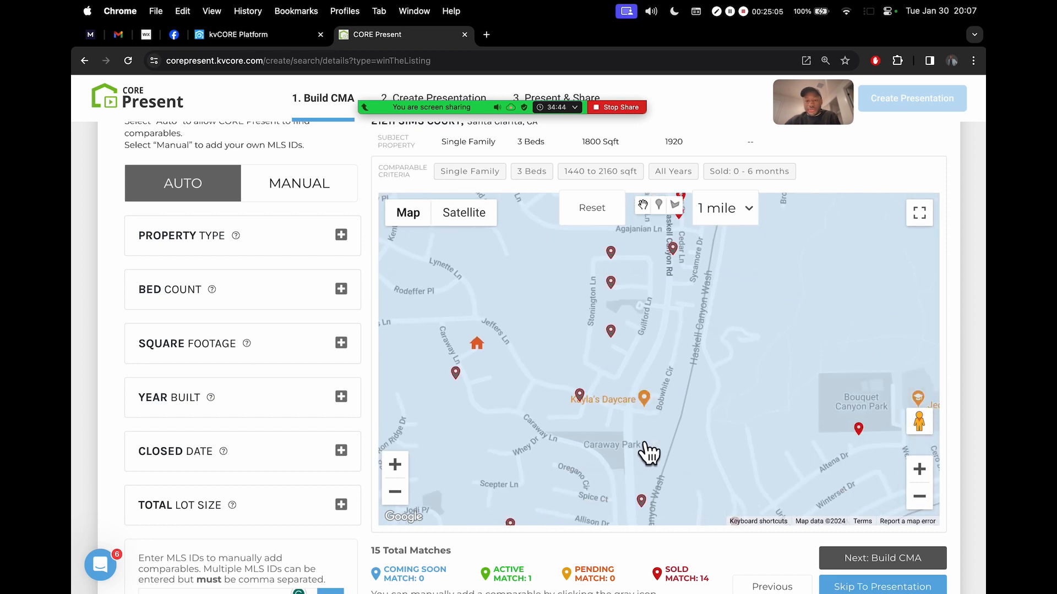
drag(646, 453, 597, 500)
drag(642, 327, 487, 223)
drag(637, 409, 800, 209)
drag(605, 334, 462, 248)
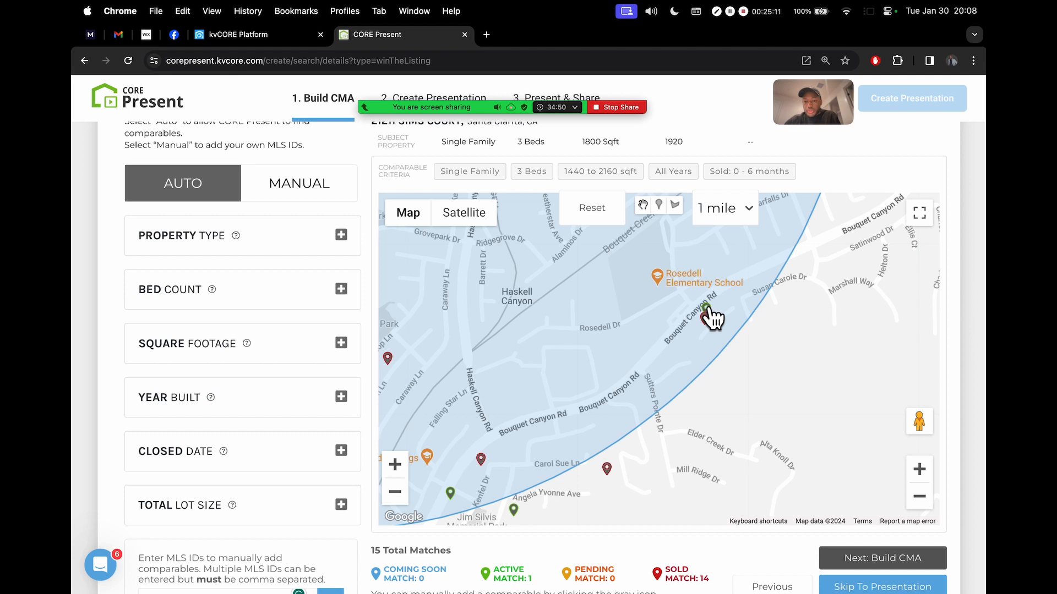
scroll(504, 543, down, 3)
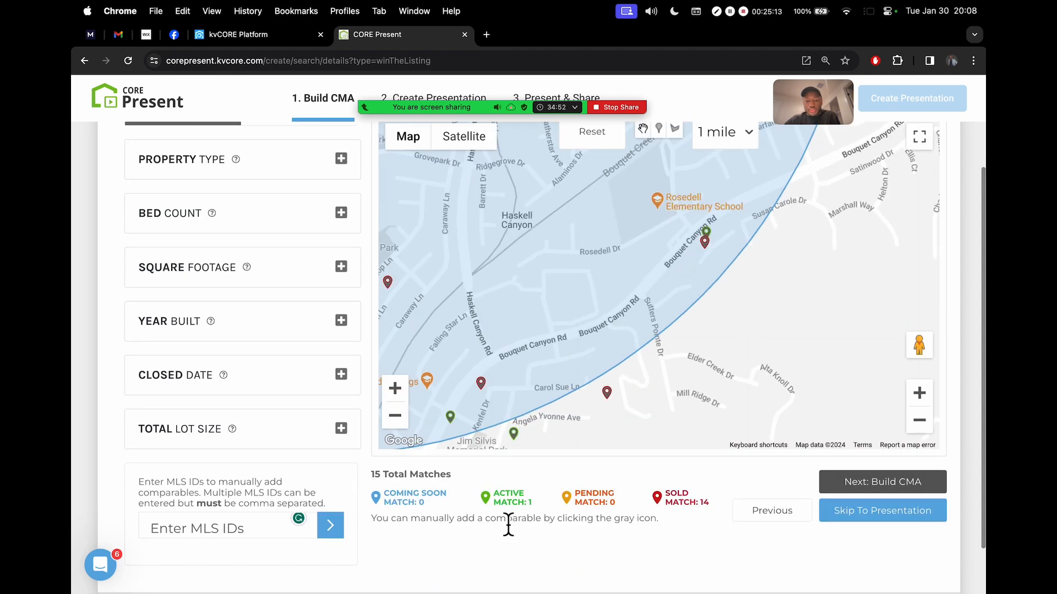
scroll(504, 523, up, 5)
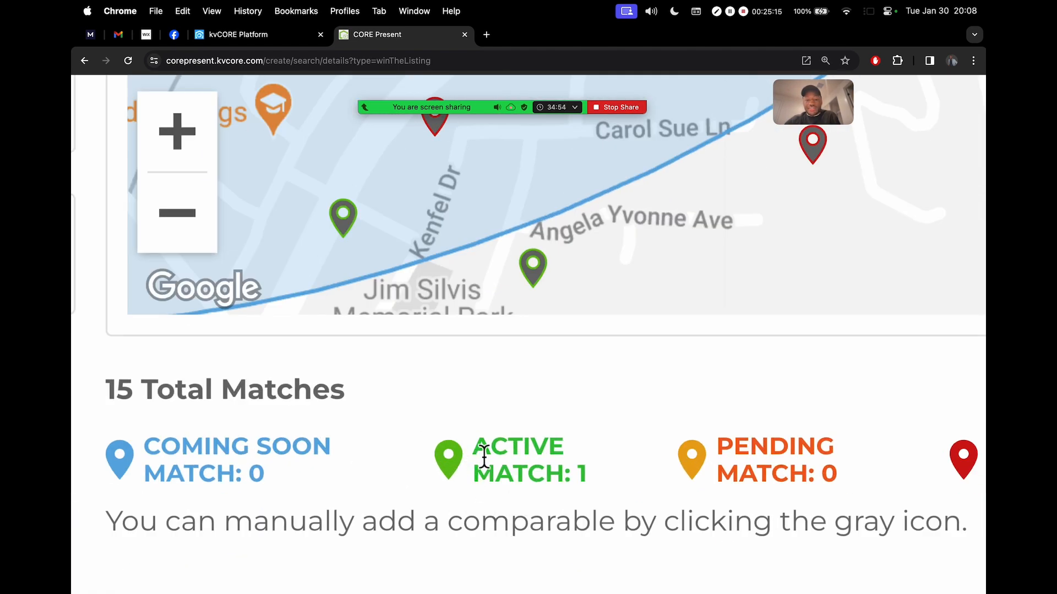
scroll(484, 457, down, 5)
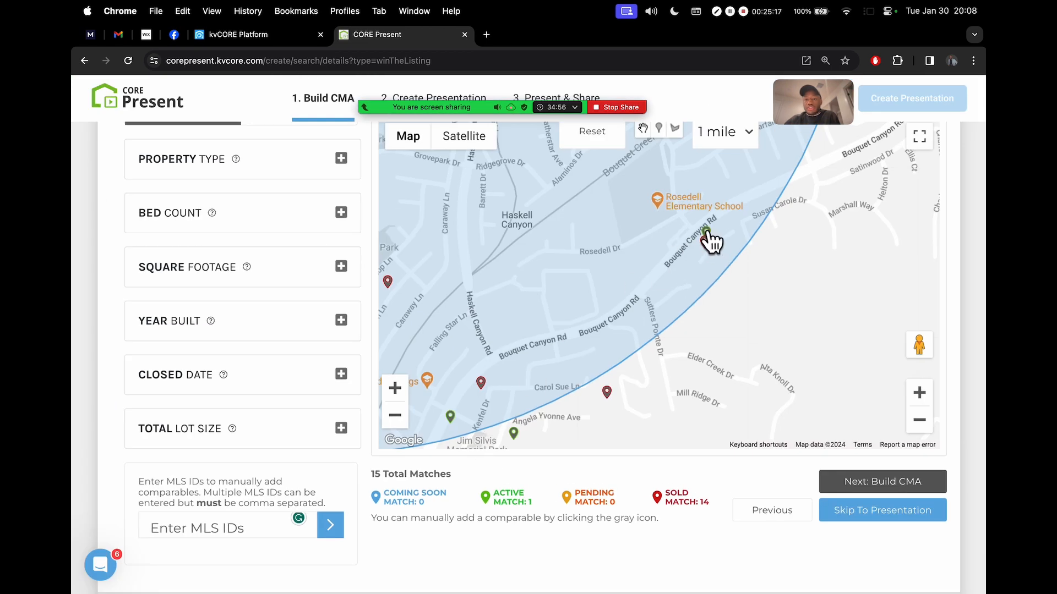
click(707, 231)
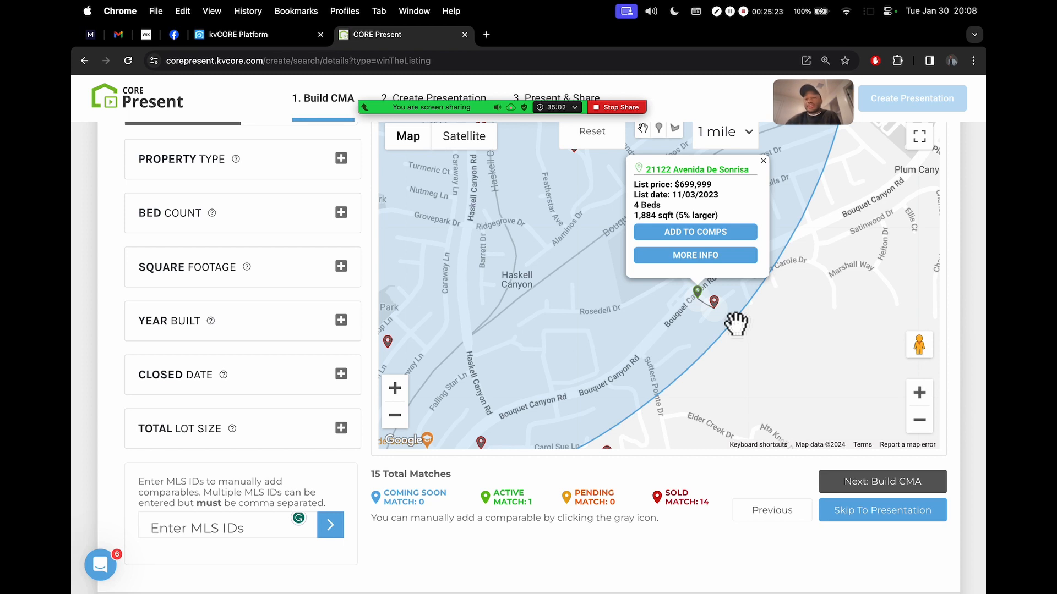
scroll(963, 264, up, 3)
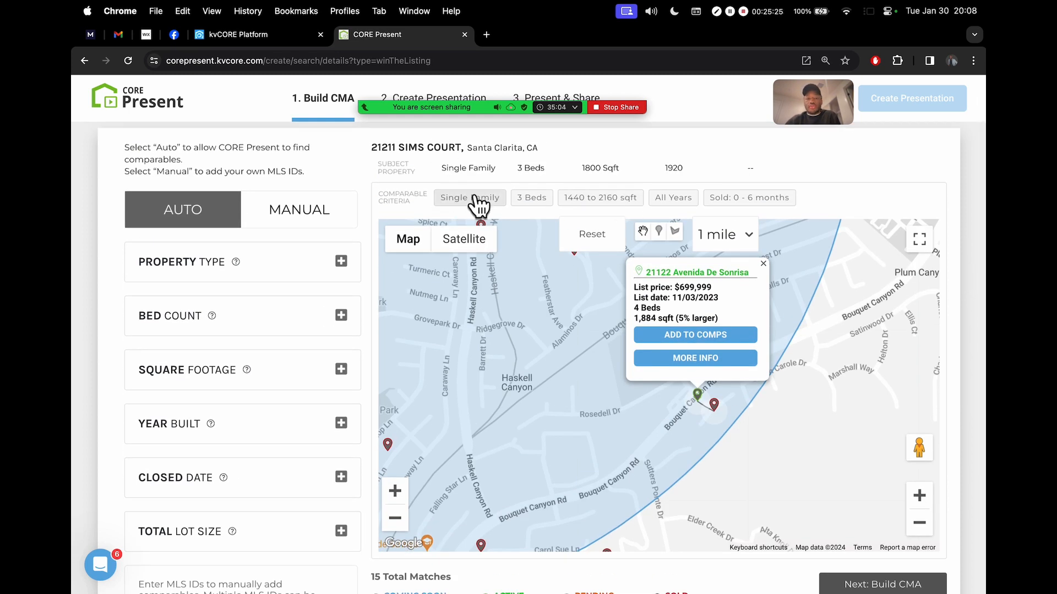
drag(678, 319, 718, 322)
drag(636, 309, 675, 309)
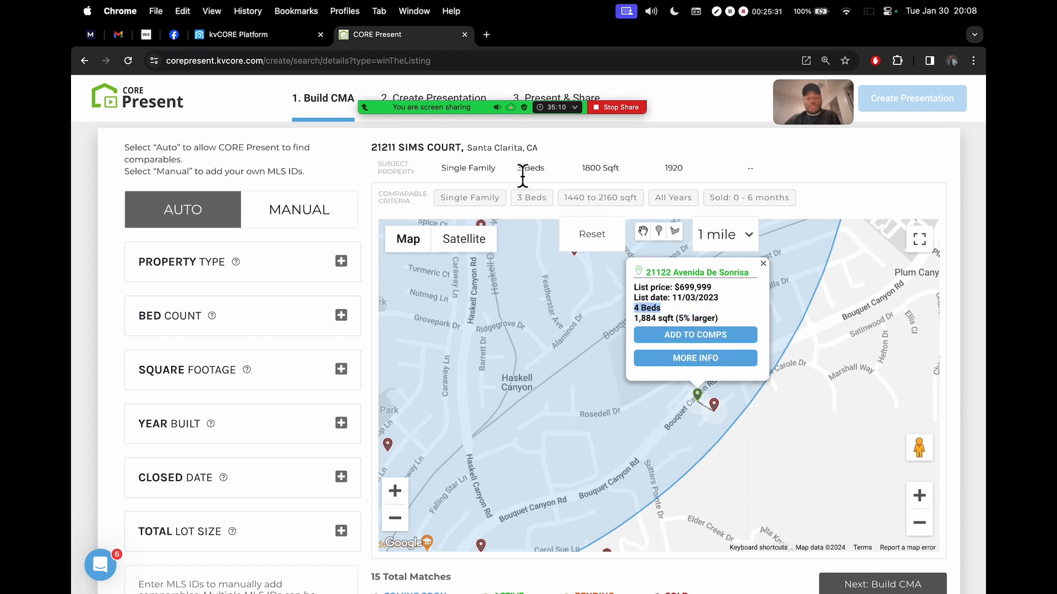
drag(519, 170, 553, 174)
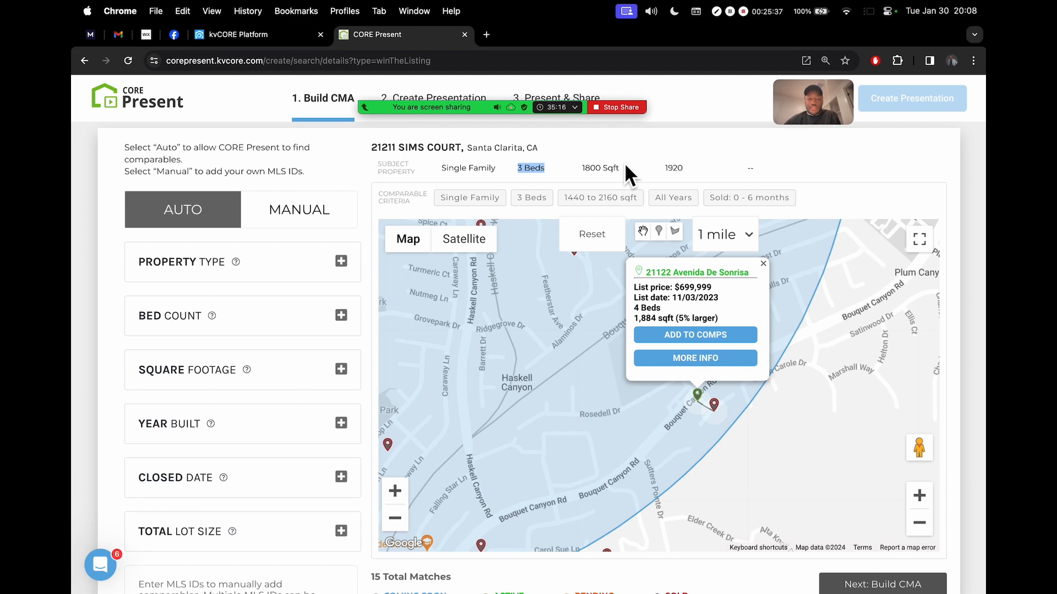
click(845, 171)
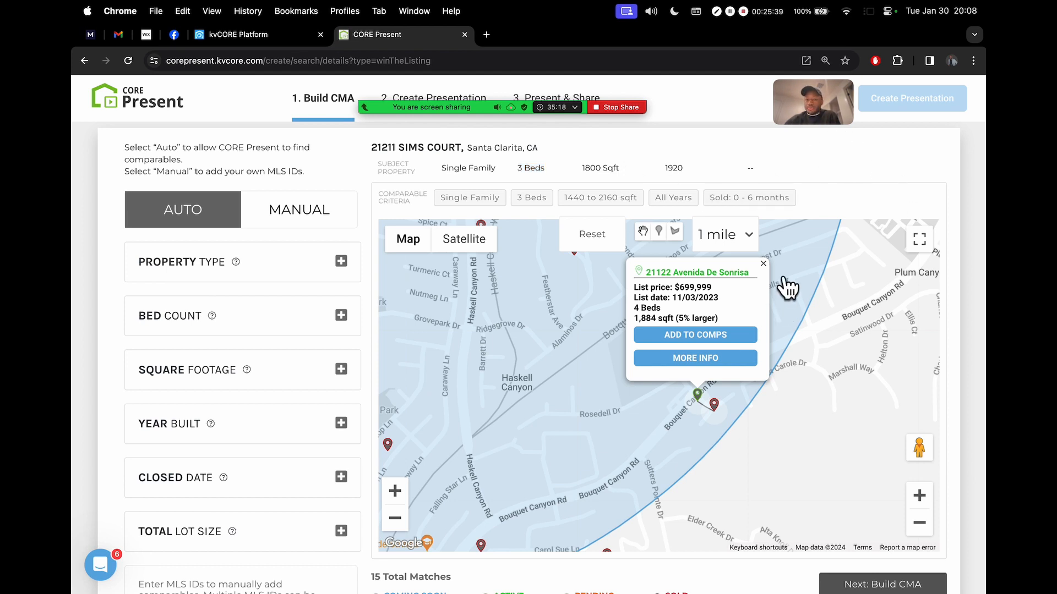
click(762, 263)
click(919, 522)
drag(682, 383, 791, 433)
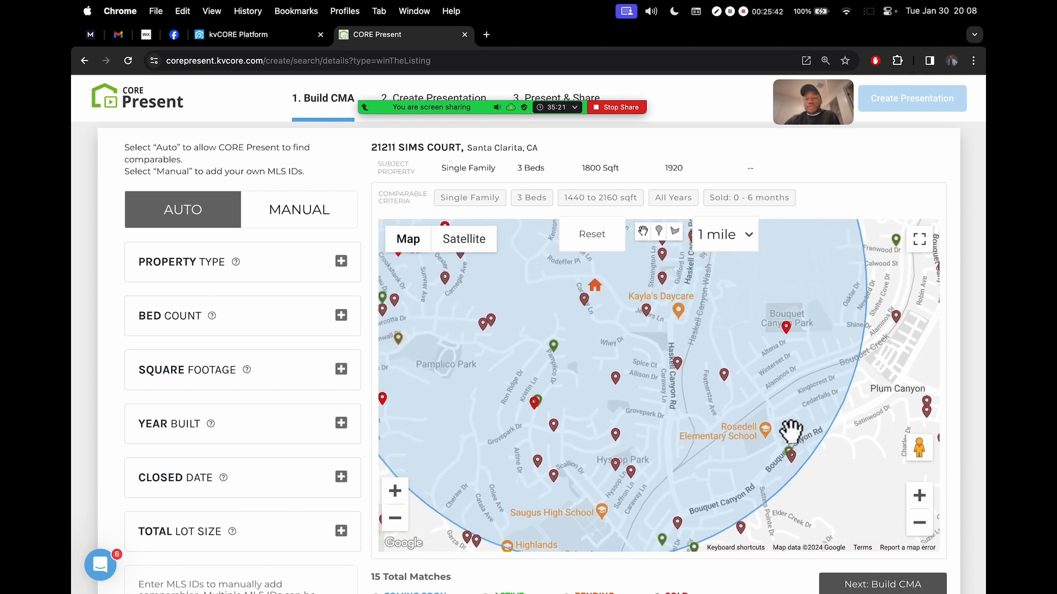
Draw a custom polygon around the subject's pin cluster, giving 42 total matches with radius left at 1 mile
click(919, 522)
drag(710, 358, 715, 335)
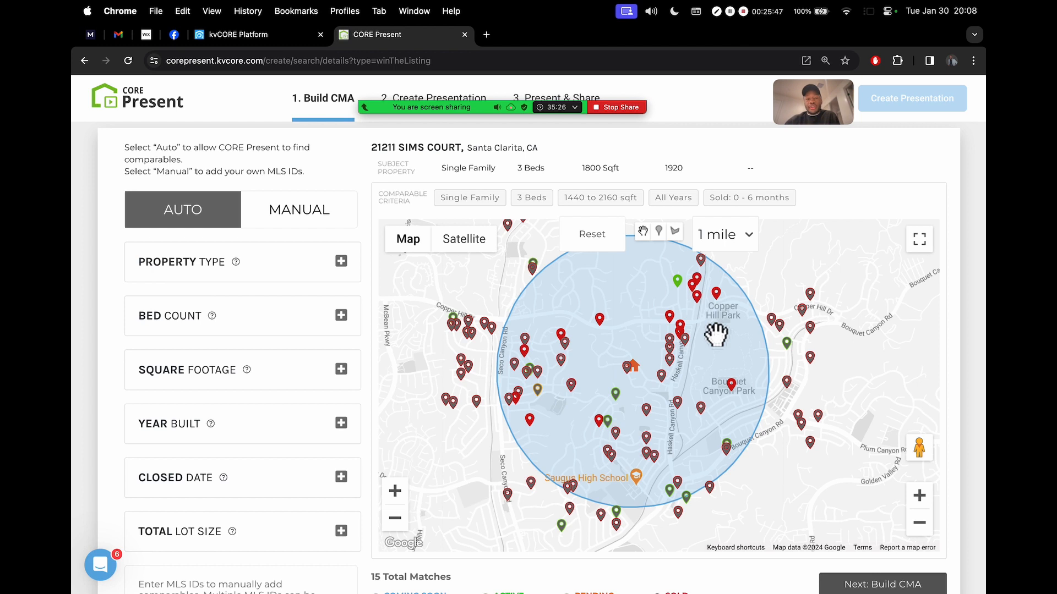
scroll(678, 221, up, 5)
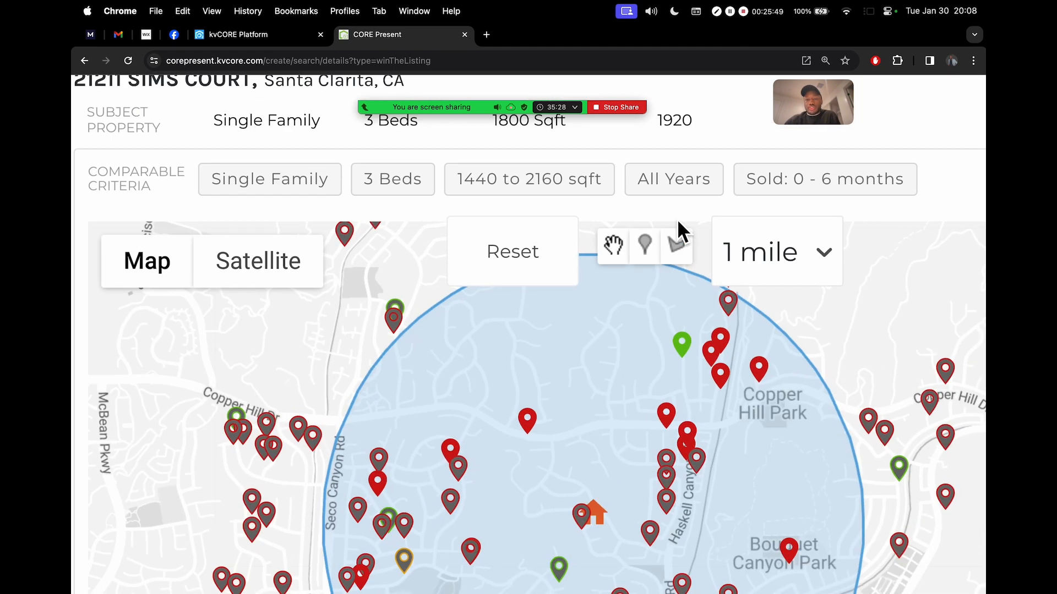
click(681, 256)
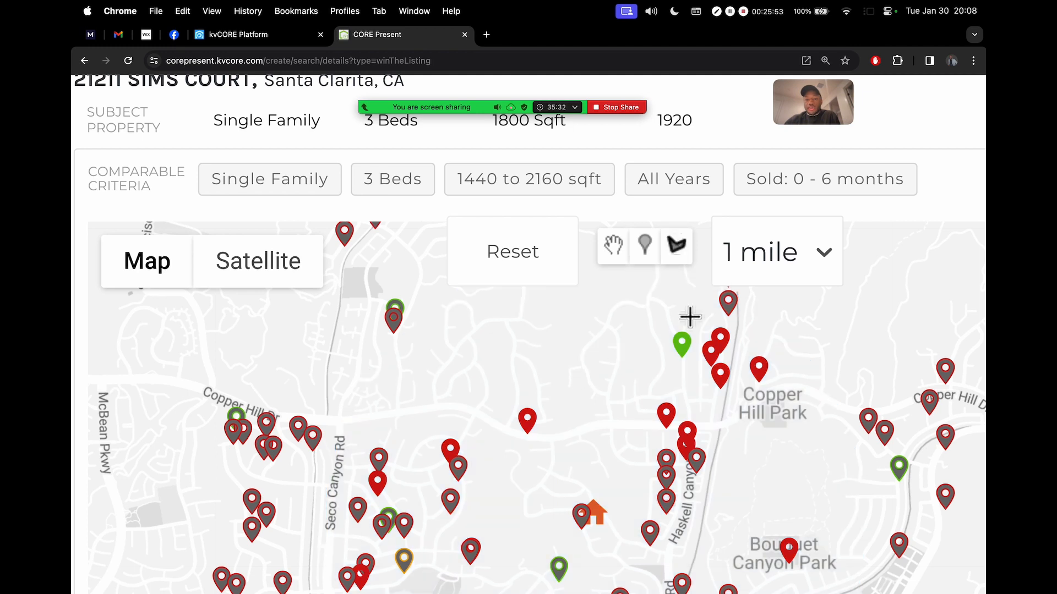
scroll(894, 457, down, 3)
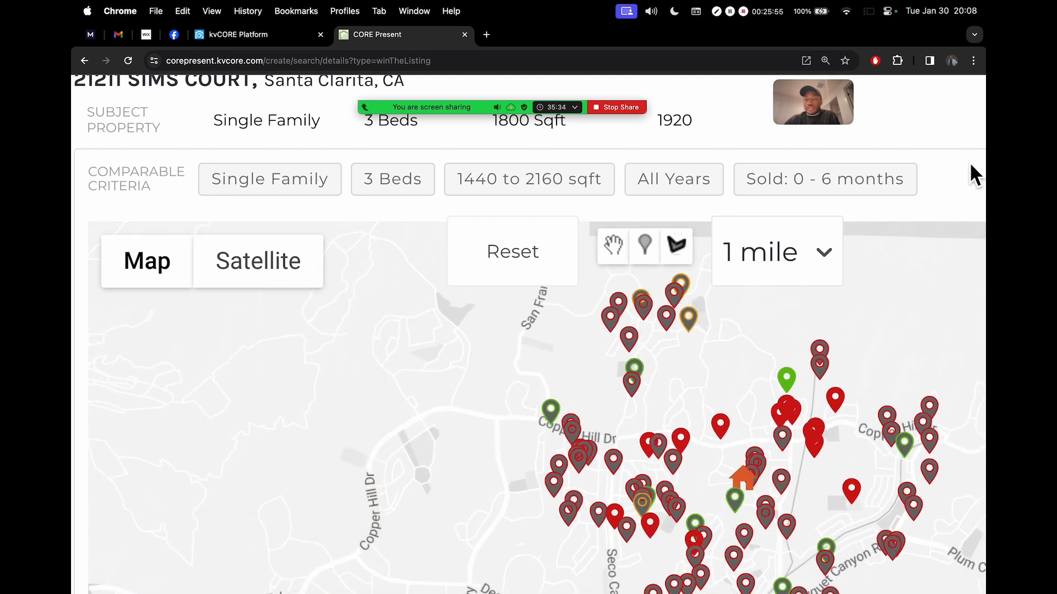
scroll(969, 162, down, 5)
scroll(953, 159, down, 2)
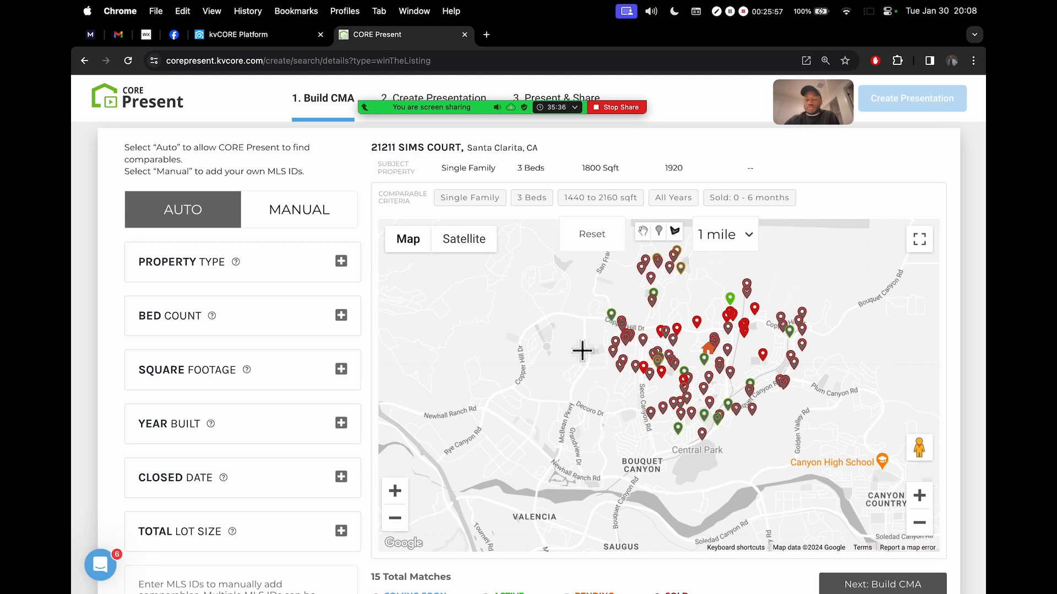
mouse_move(576, 269)
mouse_down()
mouse_move(588, 427)
mouse_move(682, 485)
mouse_move(807, 428)
mouse_move(875, 325)
mouse_move(868, 307)
mouse_move(762, 271)
mouse_move(572, 282)
mouse_move(577, 269)
mouse_up()
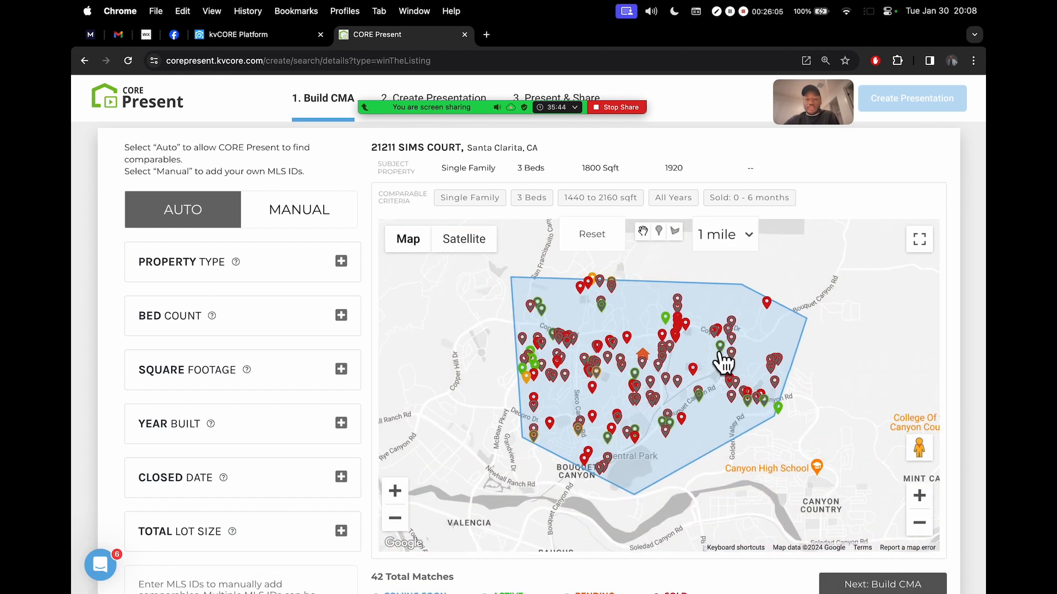
click(745, 242)
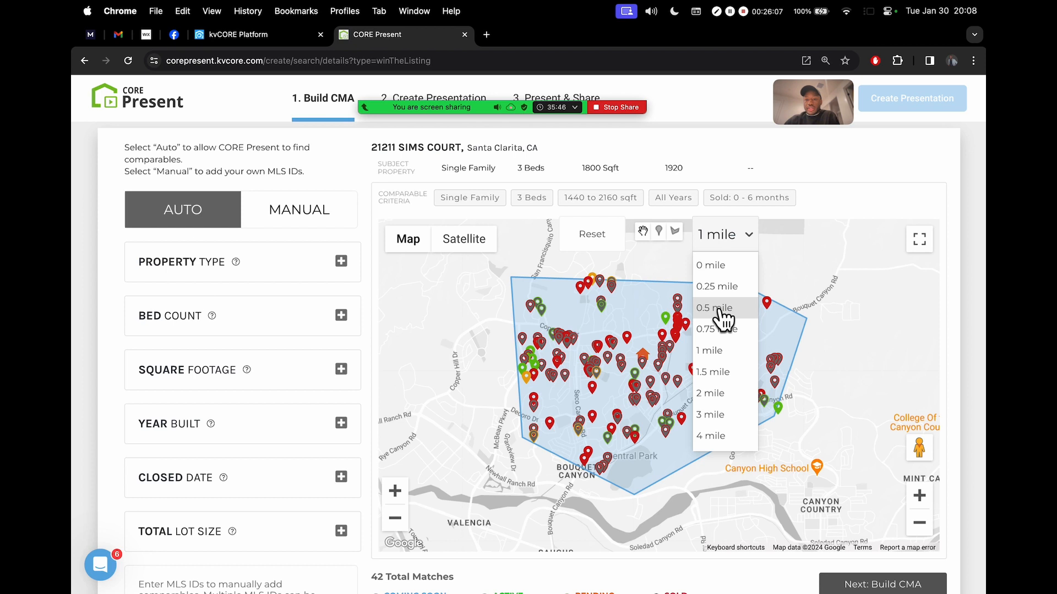
click(732, 352)
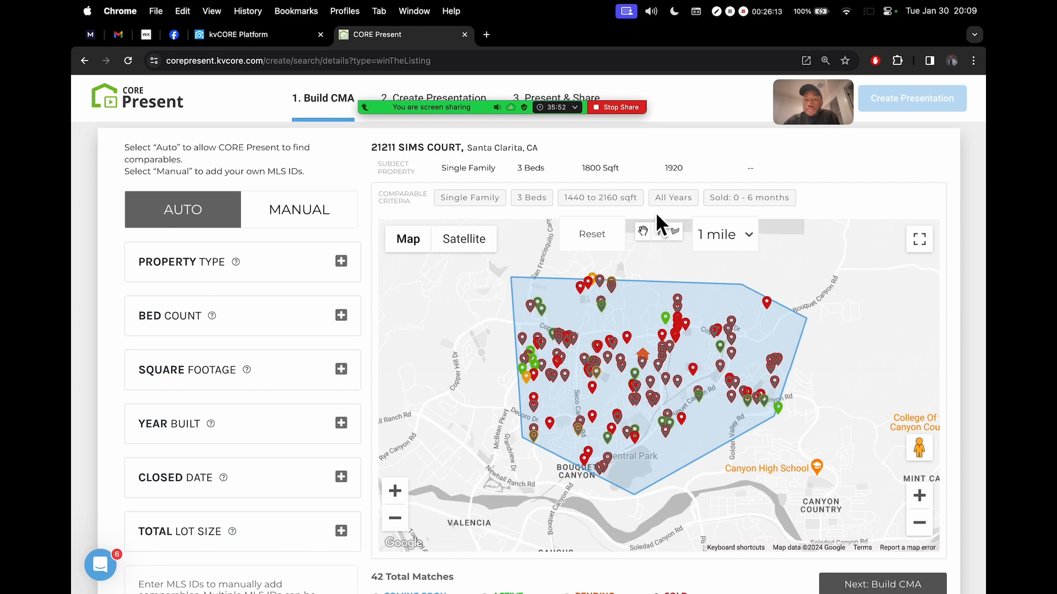
Reset the map to remove the polygon and restore the 1-mile radius with 15 matches
scroll(655, 212, up, 5)
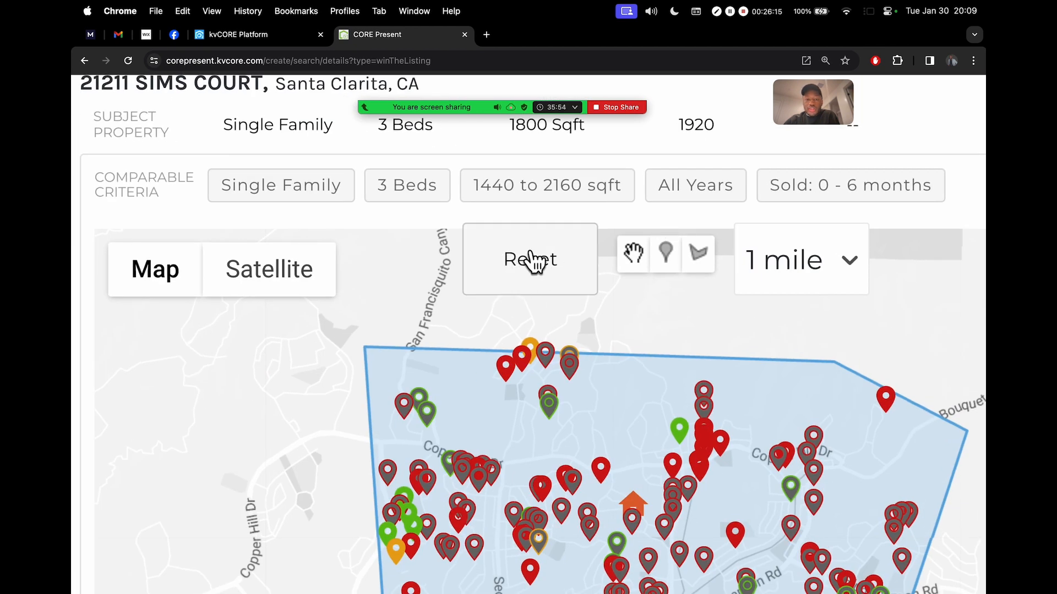
click(535, 259)
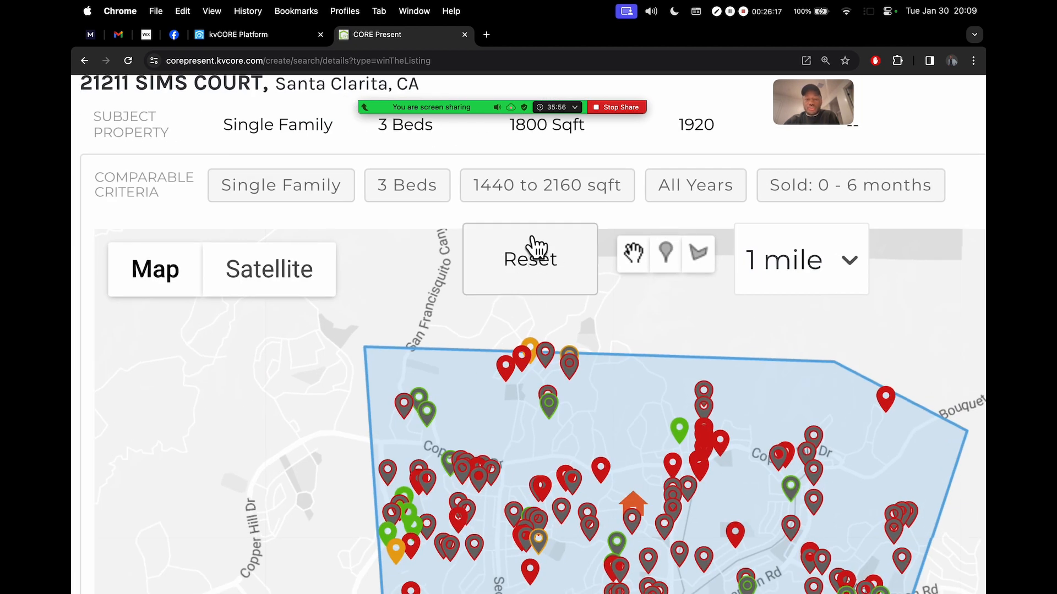
scroll(666, 204, down, 5)
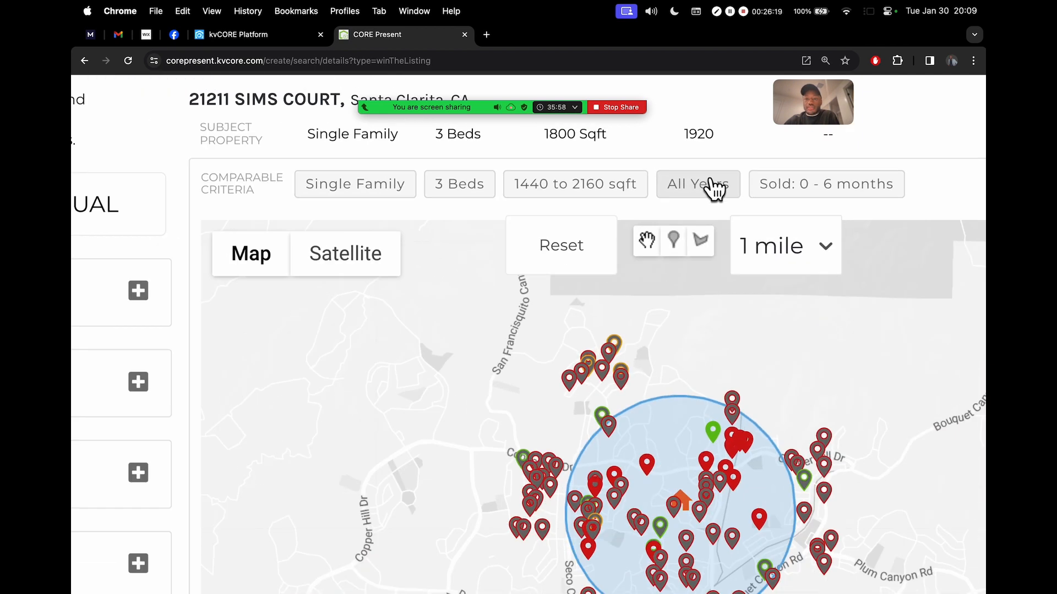
scroll(907, 181, down, 3)
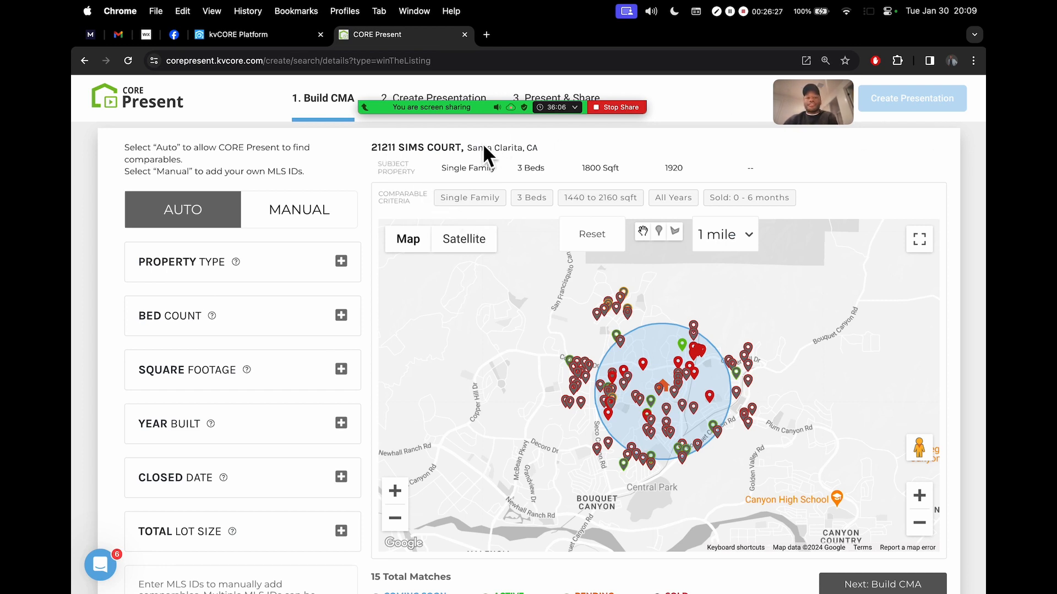
Highlight the subject's address heading, property details and 1920 year built
drag(376, 149, 550, 149)
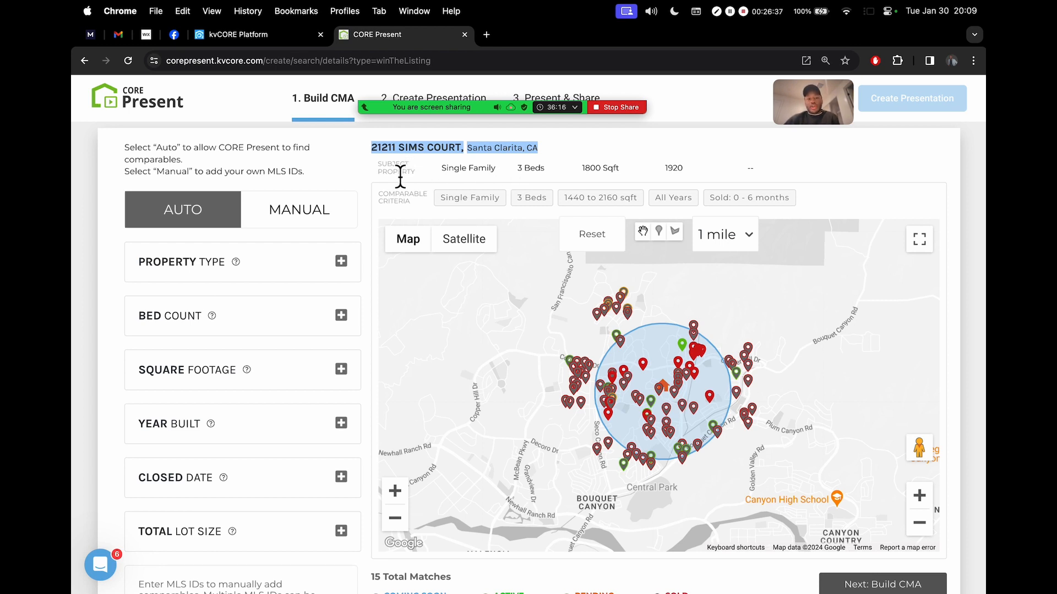
drag(440, 169, 692, 171)
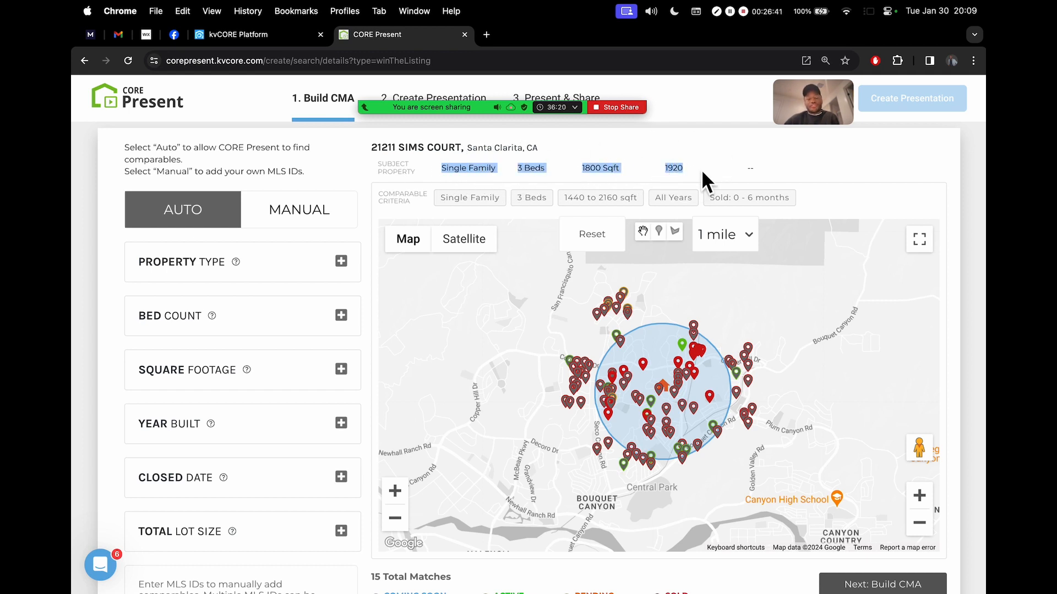
click(450, 184)
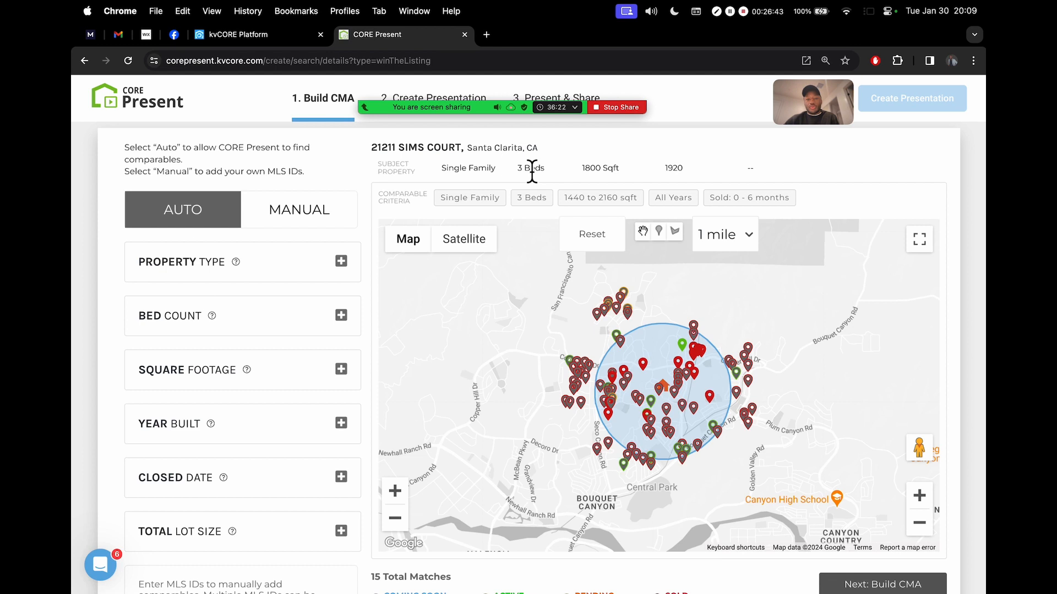
double_click(673, 168)
click(408, 201)
scroll(408, 204, up, 5)
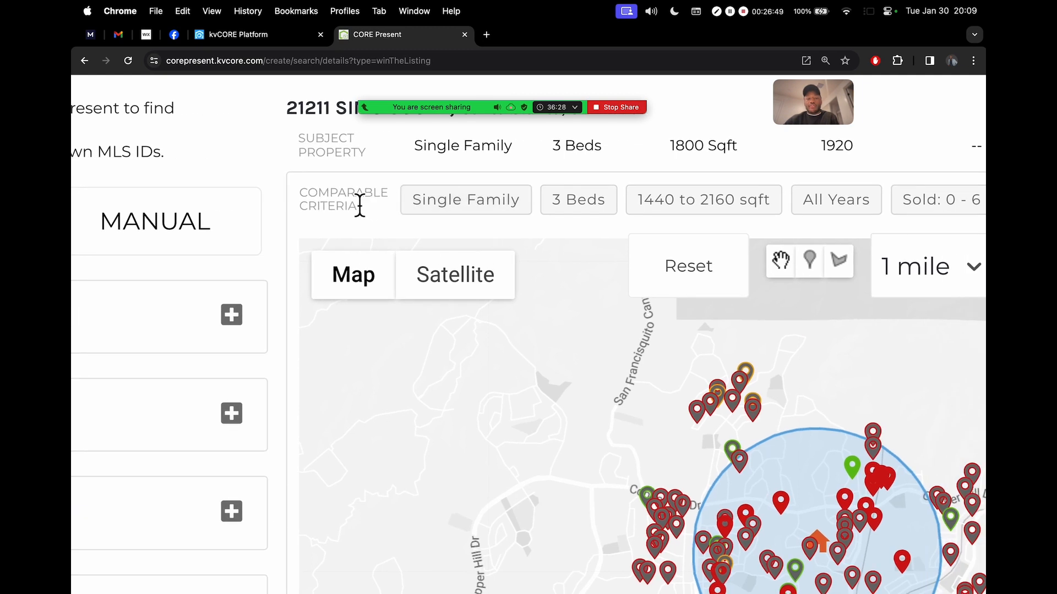
scroll(360, 207, right, 2)
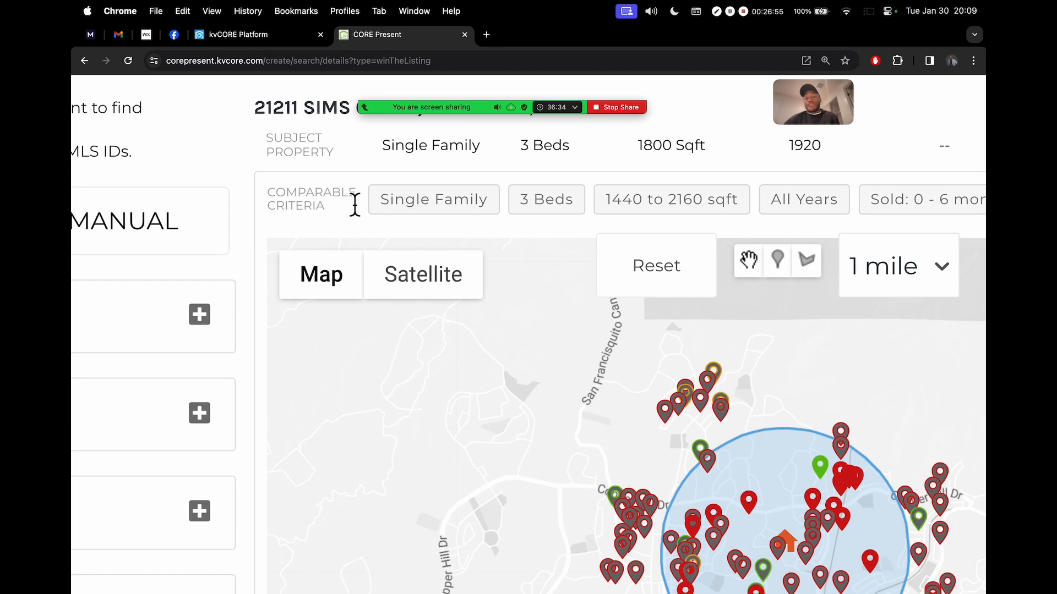
scroll(355, 205, right, 3)
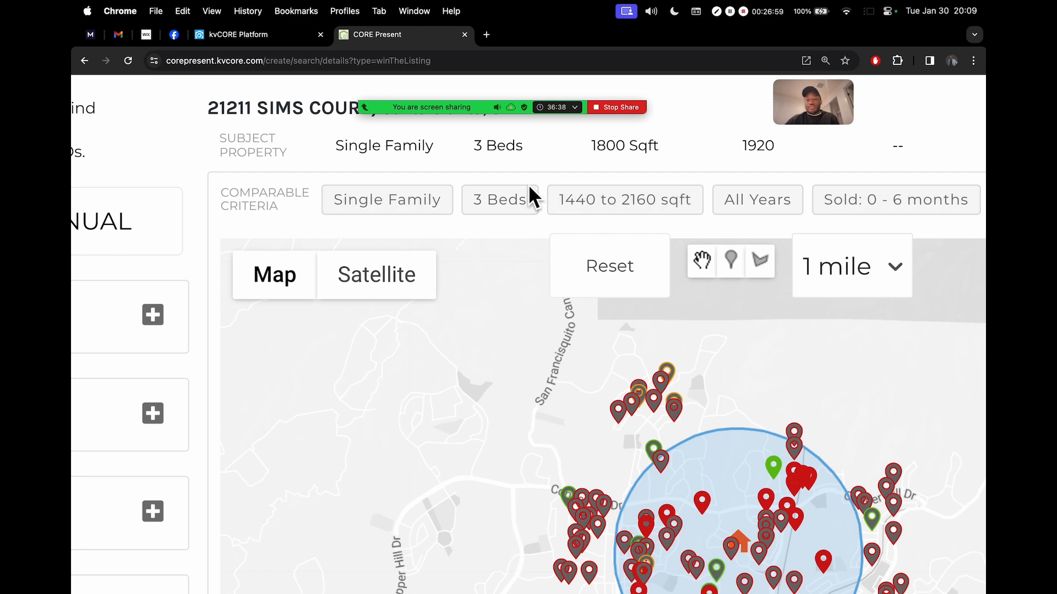
scroll(424, 229, down, 5)
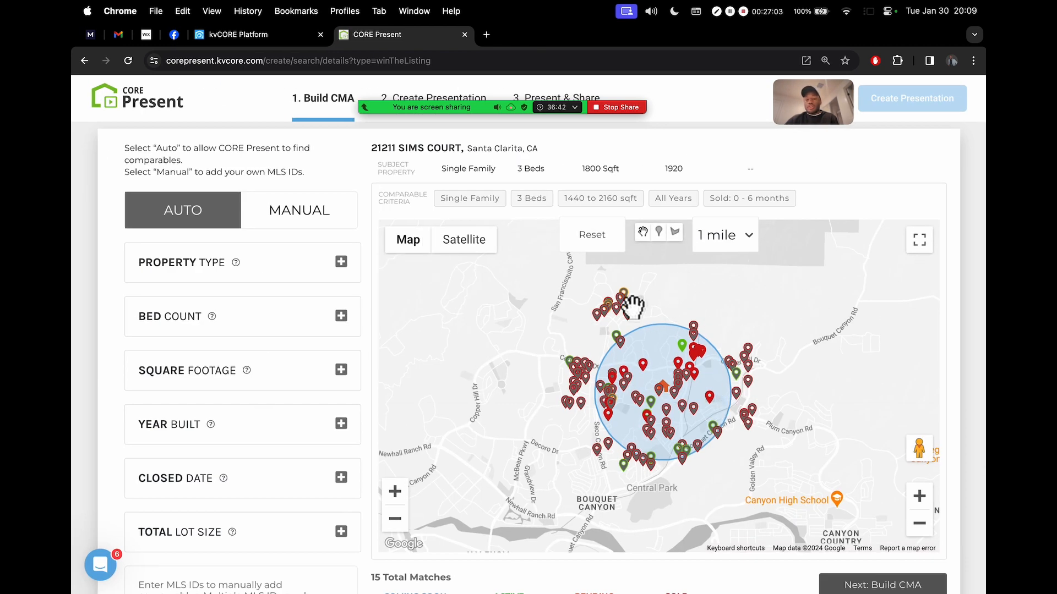
Widen the radius to 1.5 miles and highlight the resulting 29 Total Matches
click(747, 236)
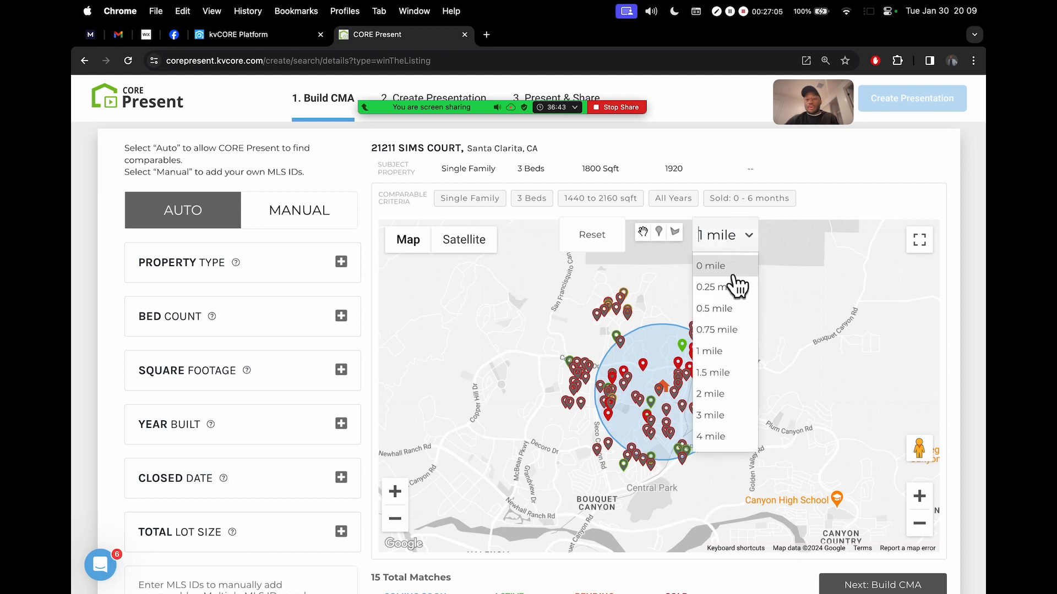
click(740, 370)
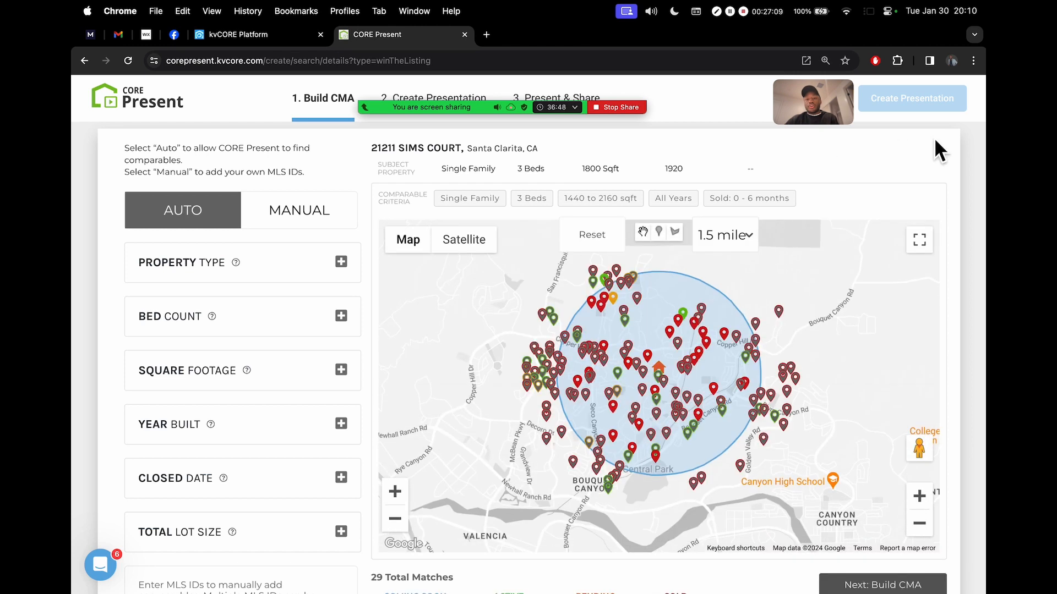
scroll(964, 239, down, 2)
double_click(377, 497)
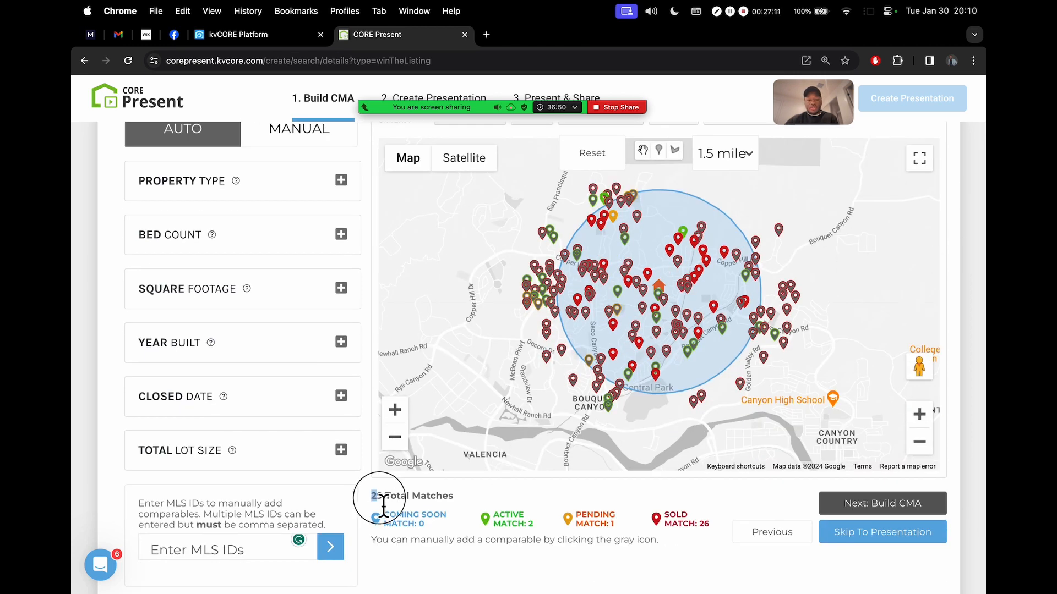
drag(394, 505, 455, 505)
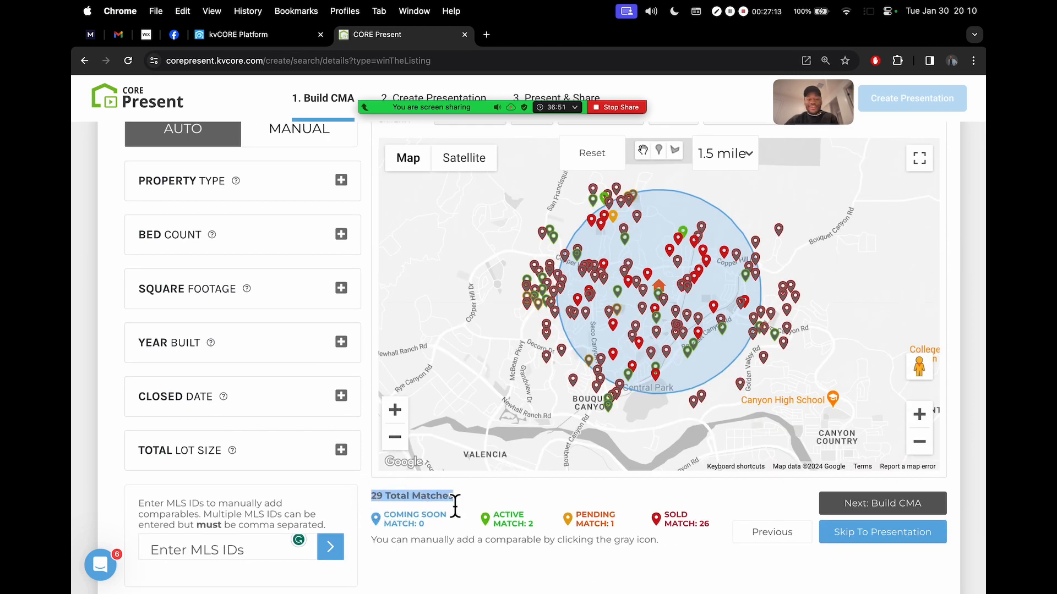
scroll(392, 506, up, 5)
click(388, 498)
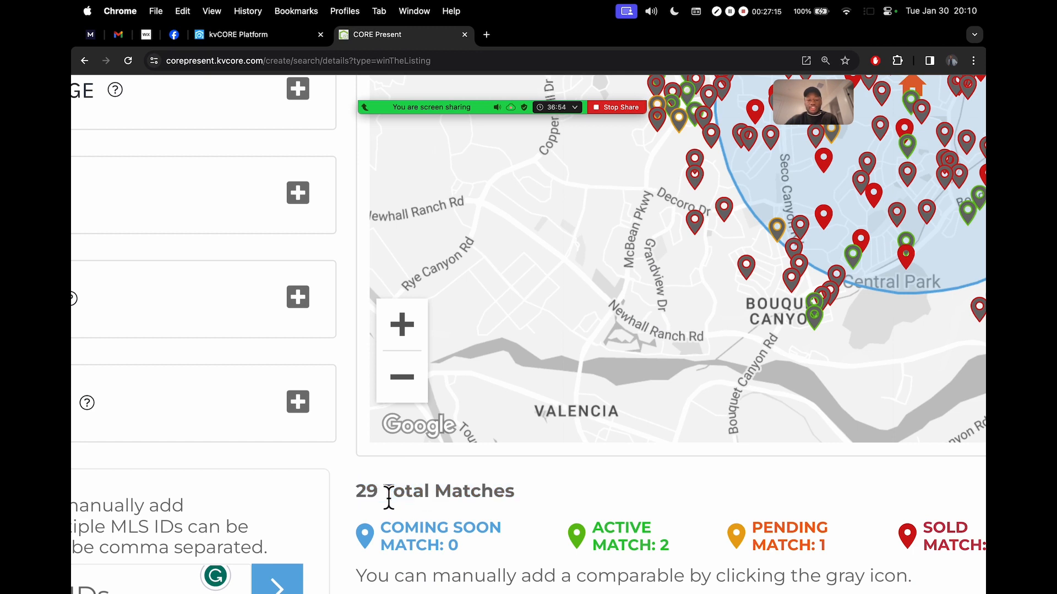
scroll(388, 499, down, 5)
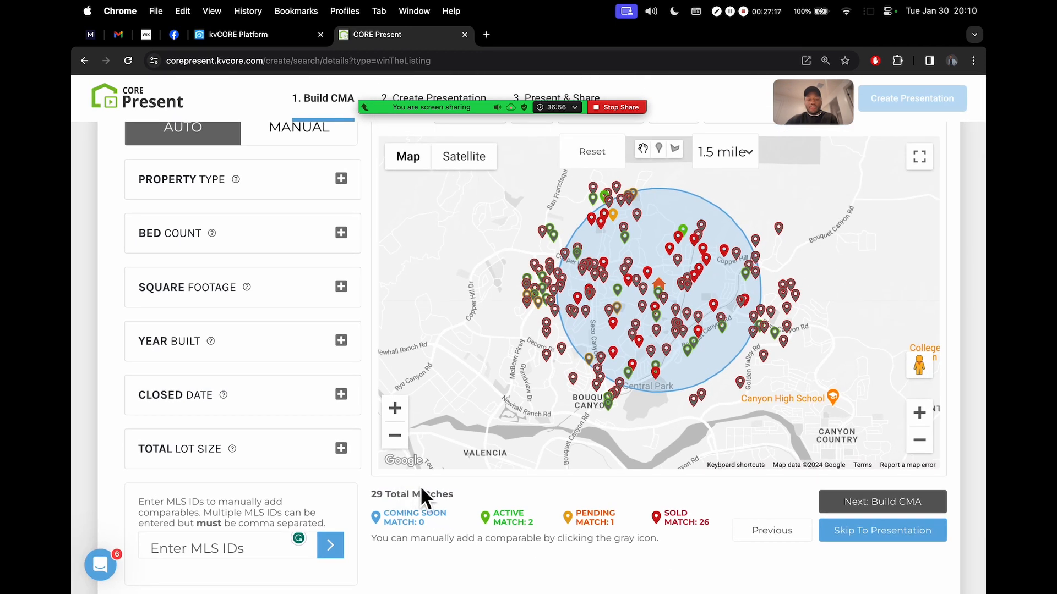
Set the radius back to 1 mile and highlight the Coming Soon match count
click(727, 150)
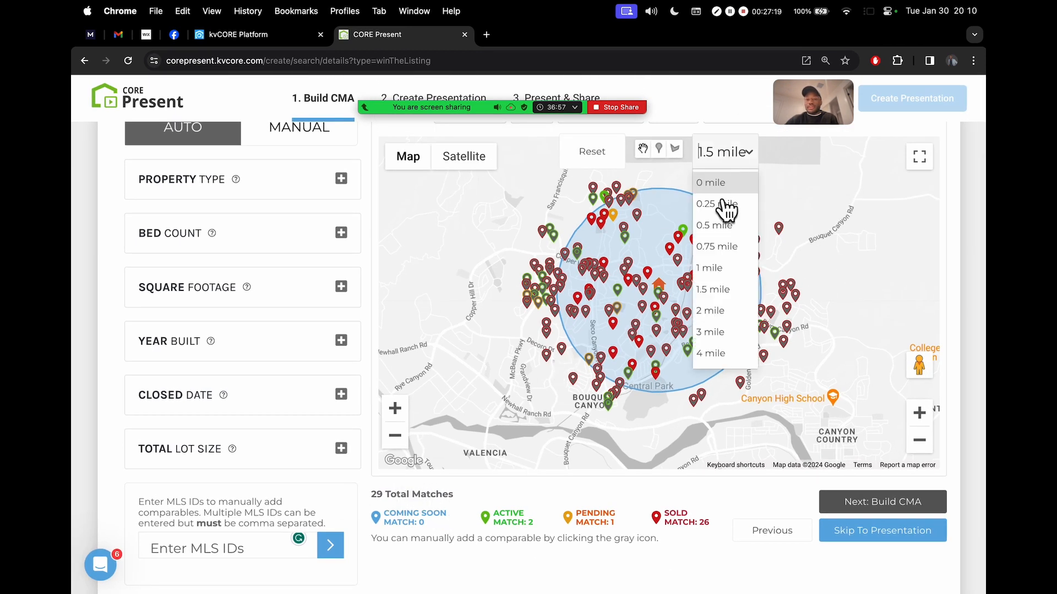
click(744, 266)
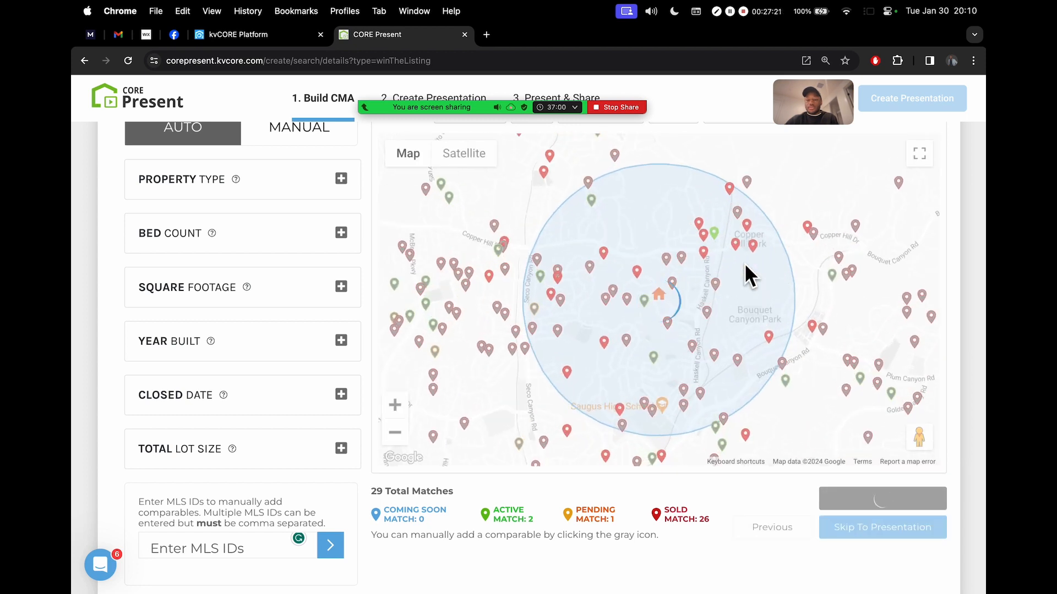
drag(376, 513, 457, 523)
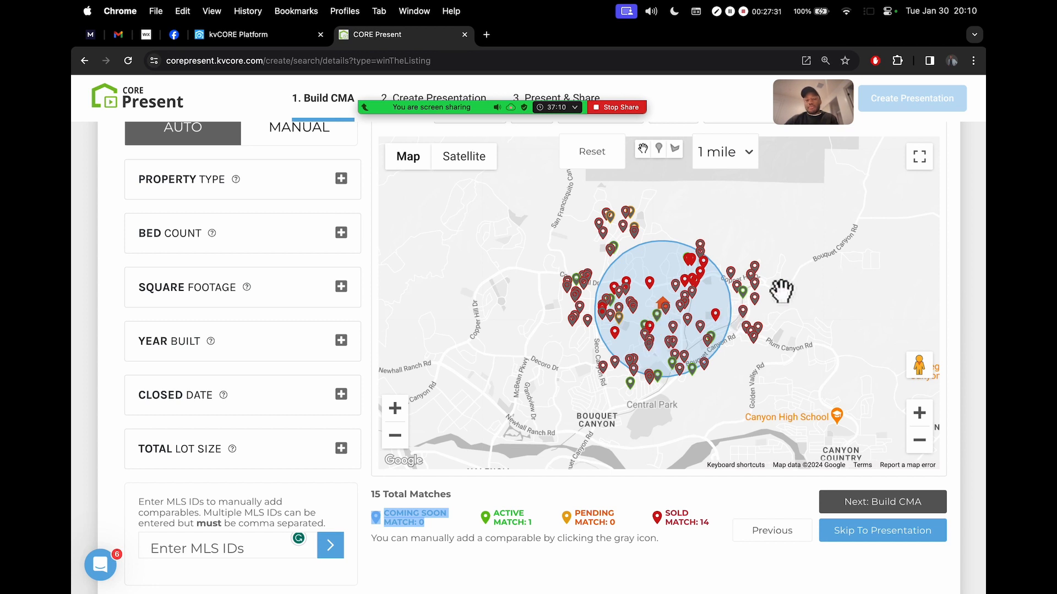
Zoom in four levels and centre the map on the subject house by Sims Ct and Theodore Ct
click(919, 414)
click(919, 414)
click(919, 413)
click(919, 414)
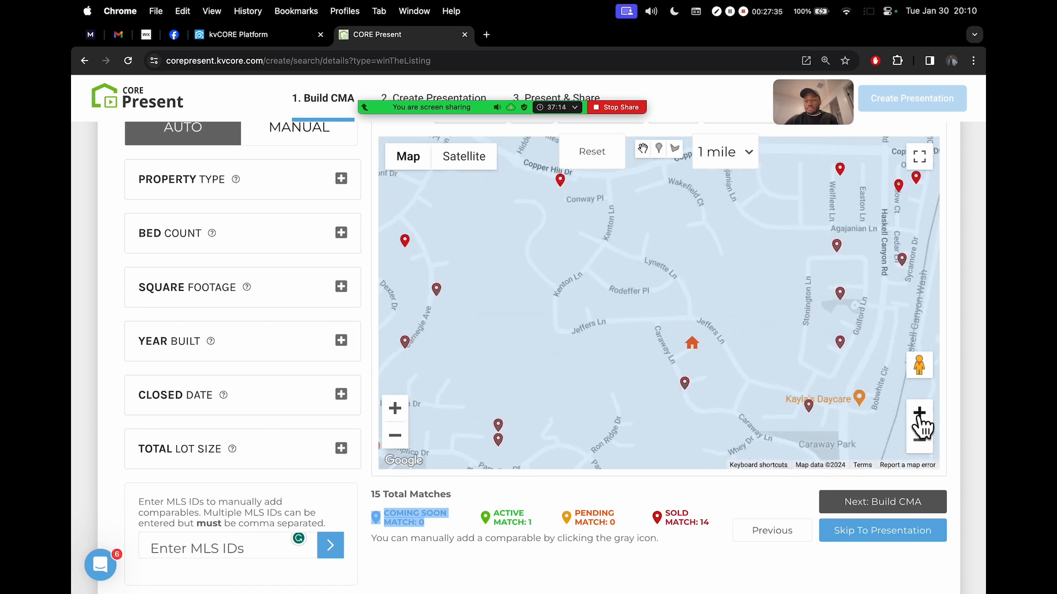
drag(861, 406, 728, 252)
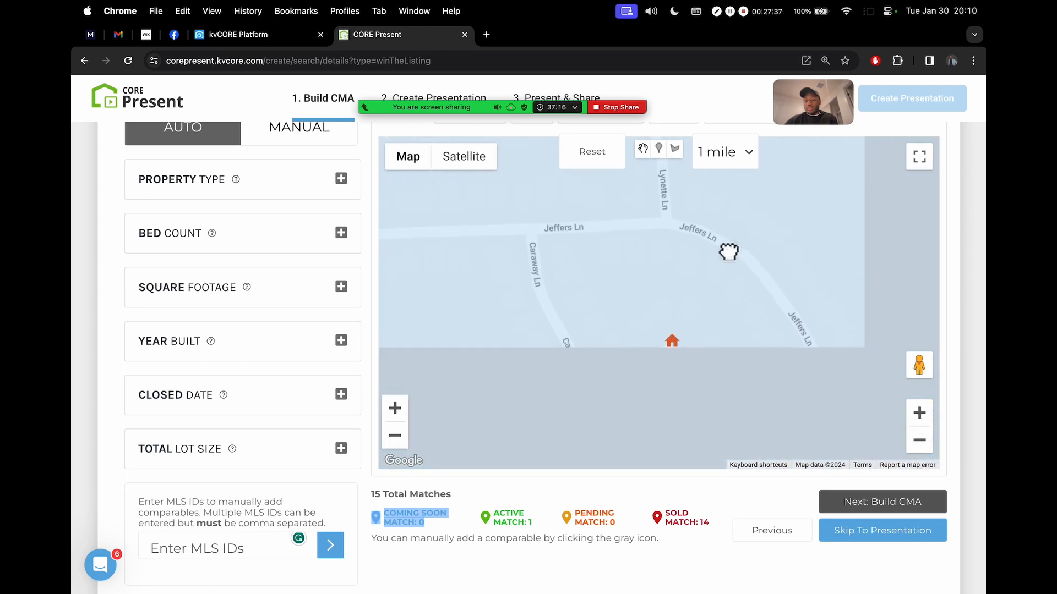
drag(837, 333, 843, 253)
drag(918, 364, 786, 402)
click(626, 404)
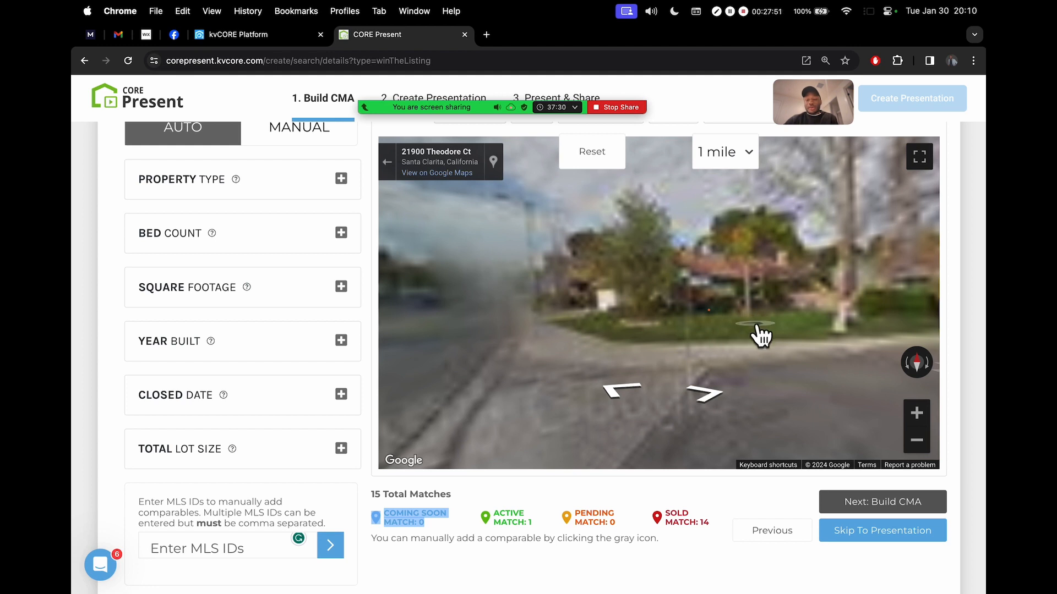
drag(755, 326, 712, 327)
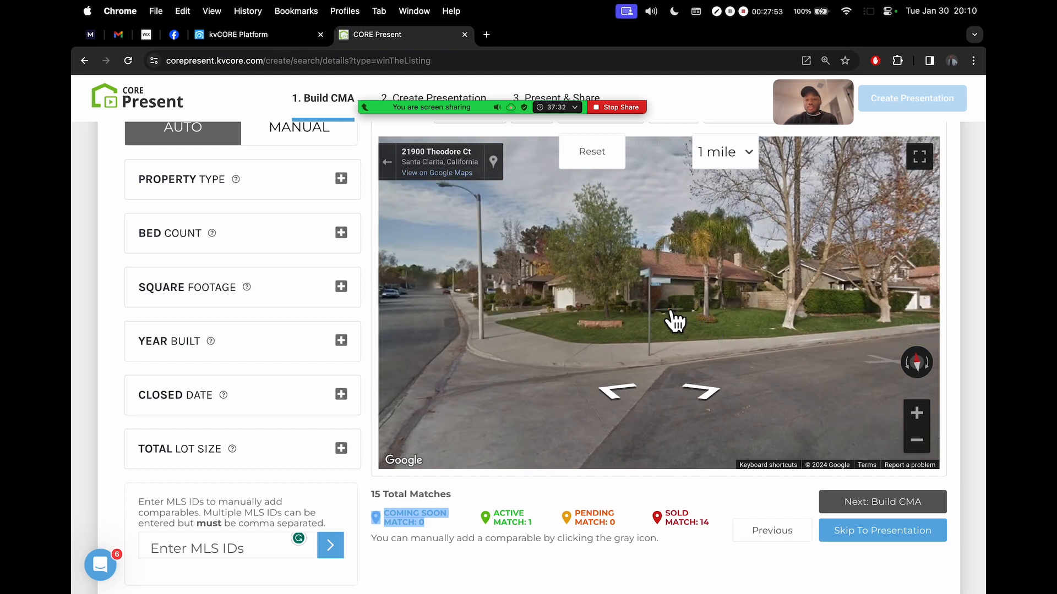
drag(672, 320, 803, 353)
drag(550, 298, 854, 290)
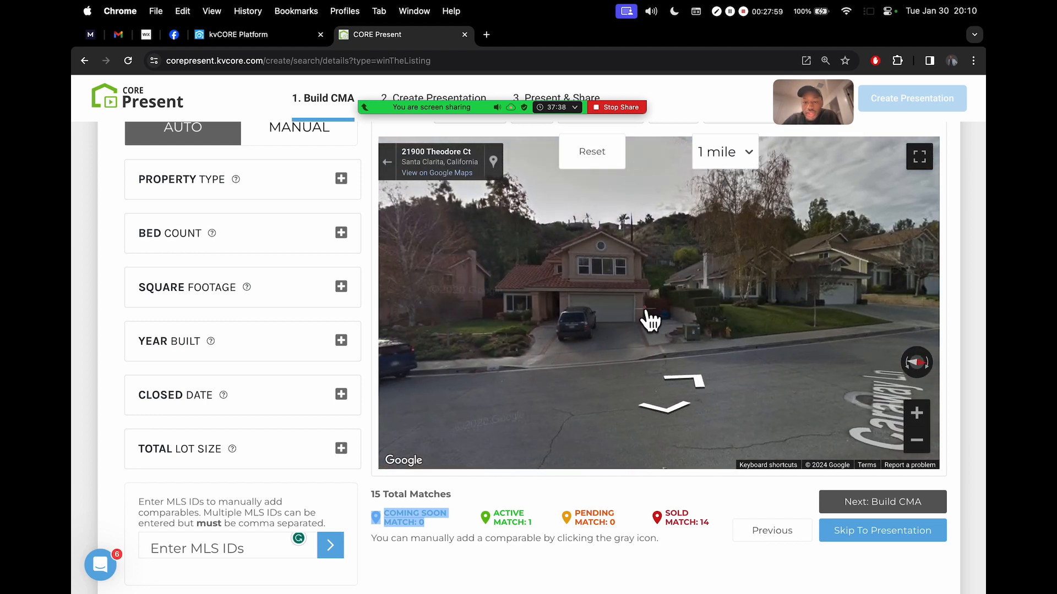
Turn the Street View to look down the street, then back to the corner house
scroll(969, 326, up, 5)
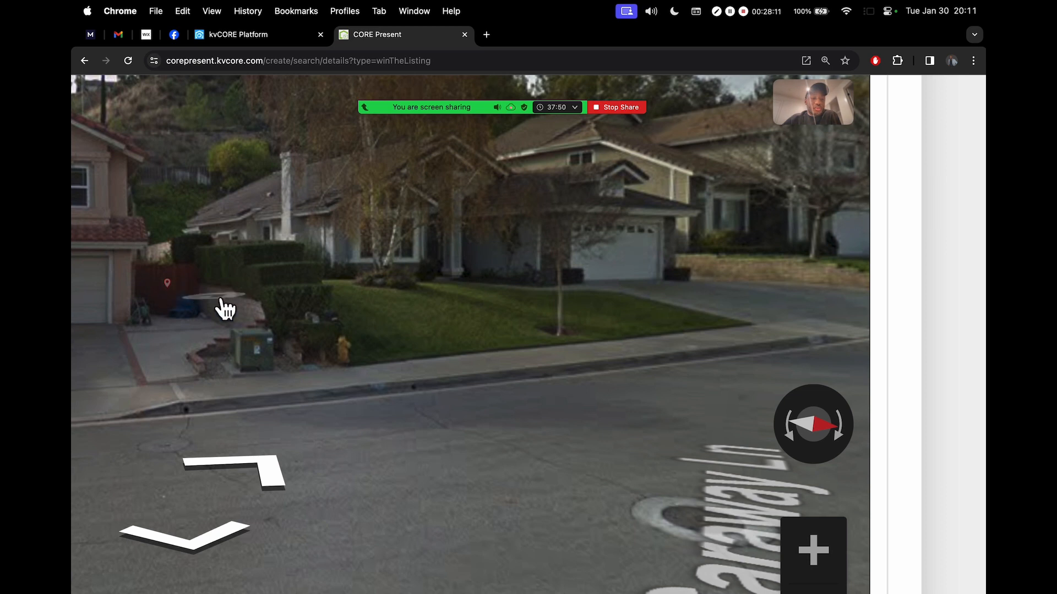
drag(613, 349, 256, 345)
drag(655, 333, 311, 323)
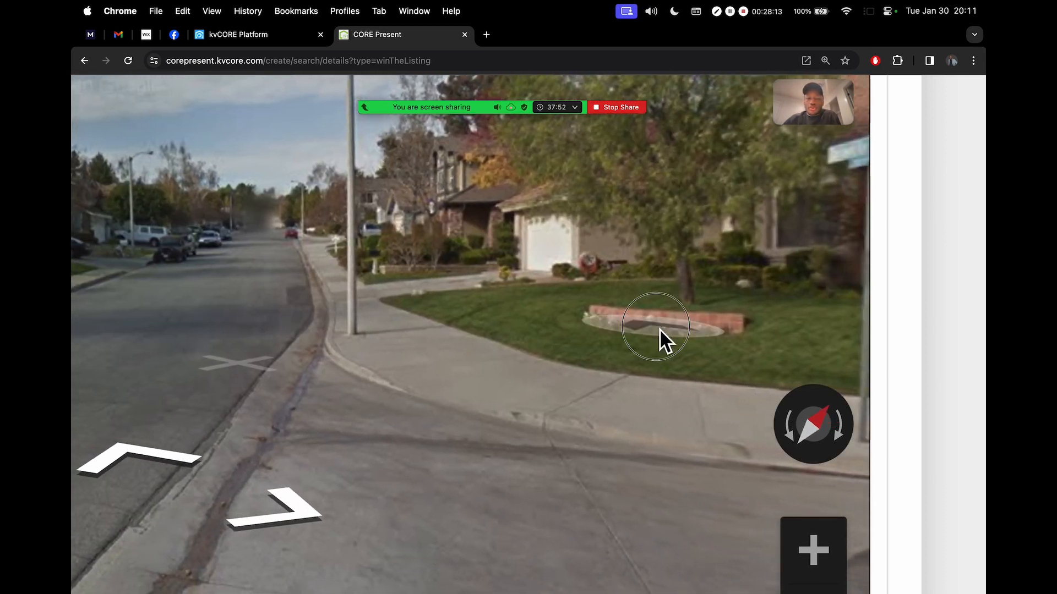
drag(660, 329, 409, 331)
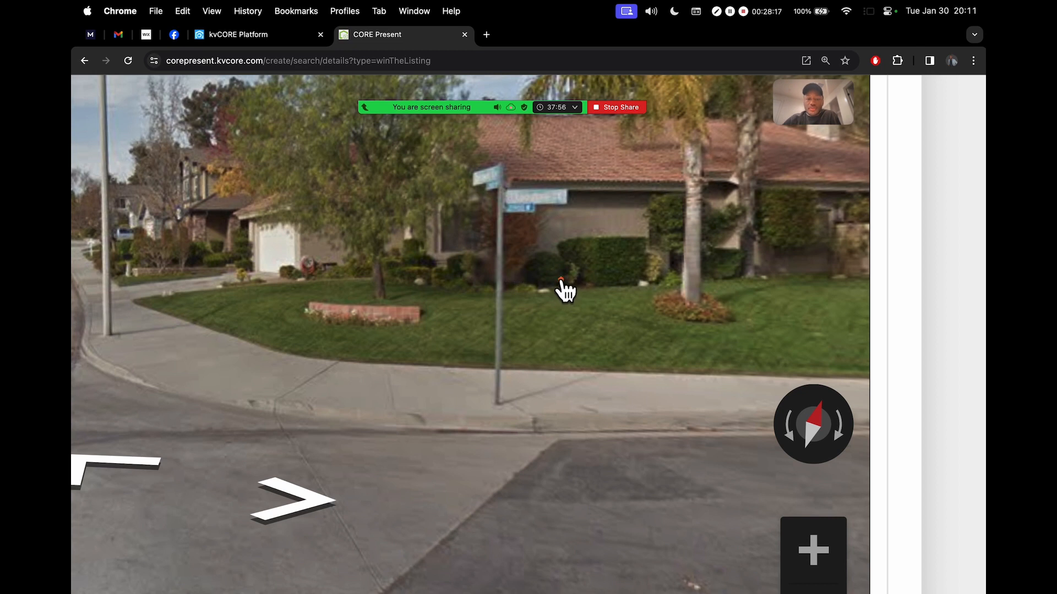
scroll(908, 299, down, 5)
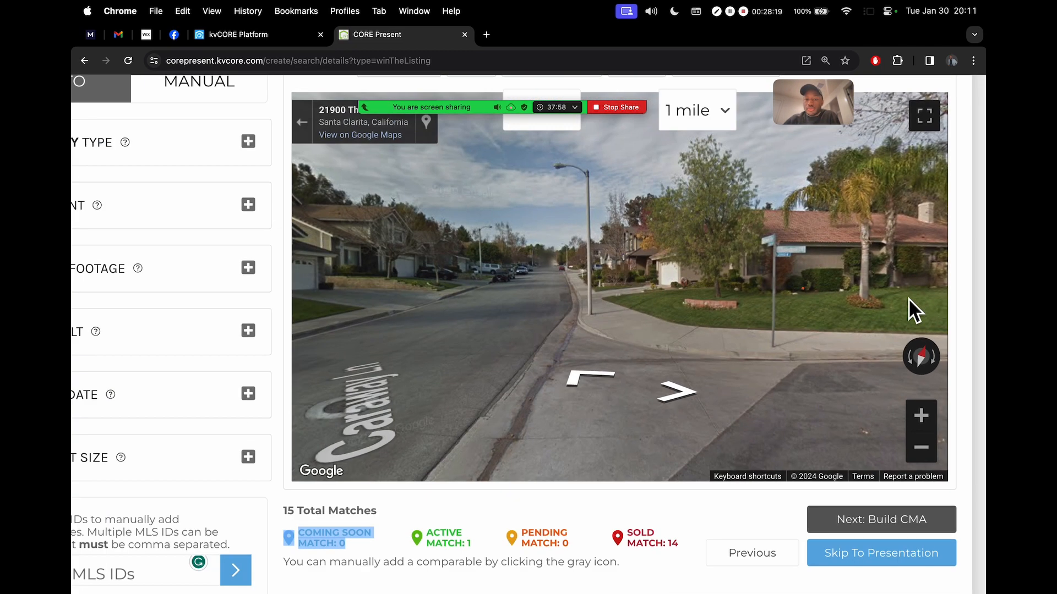
scroll(908, 298, down, 3)
scroll(961, 256, down, 3)
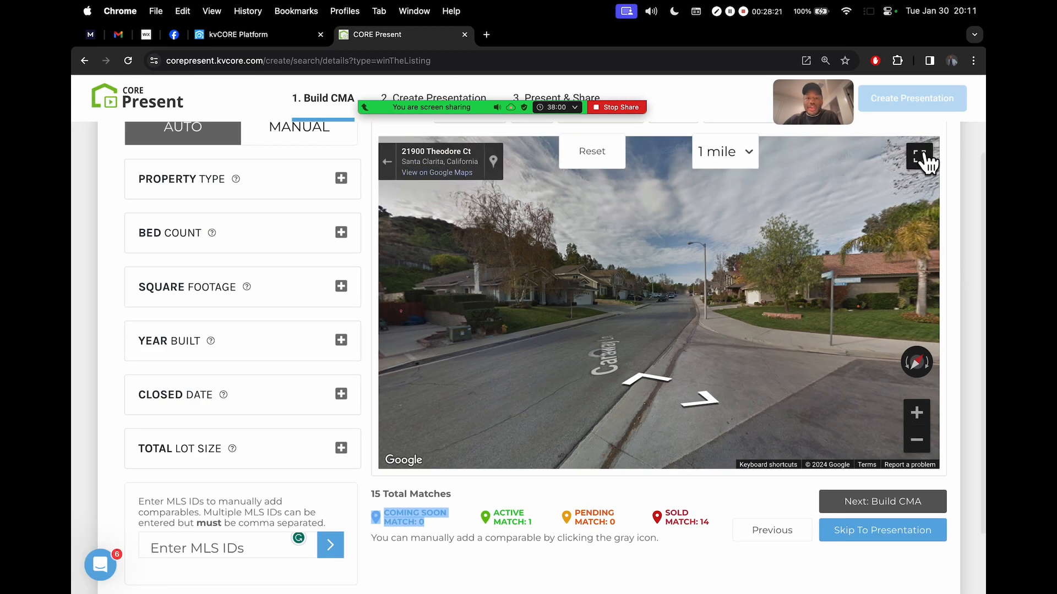
click(388, 165)
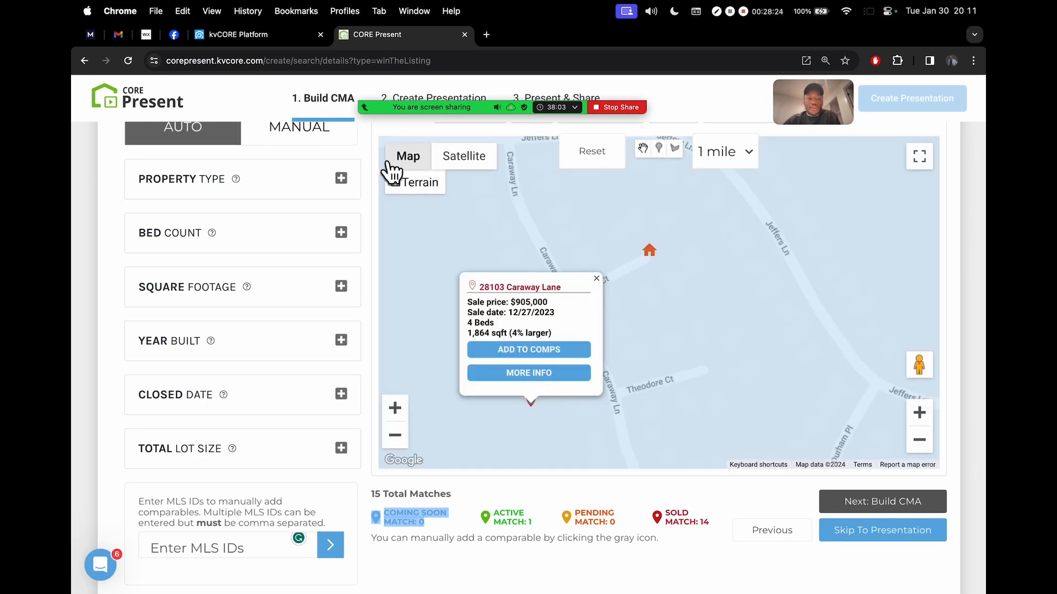
click(596, 281)
click(920, 441)
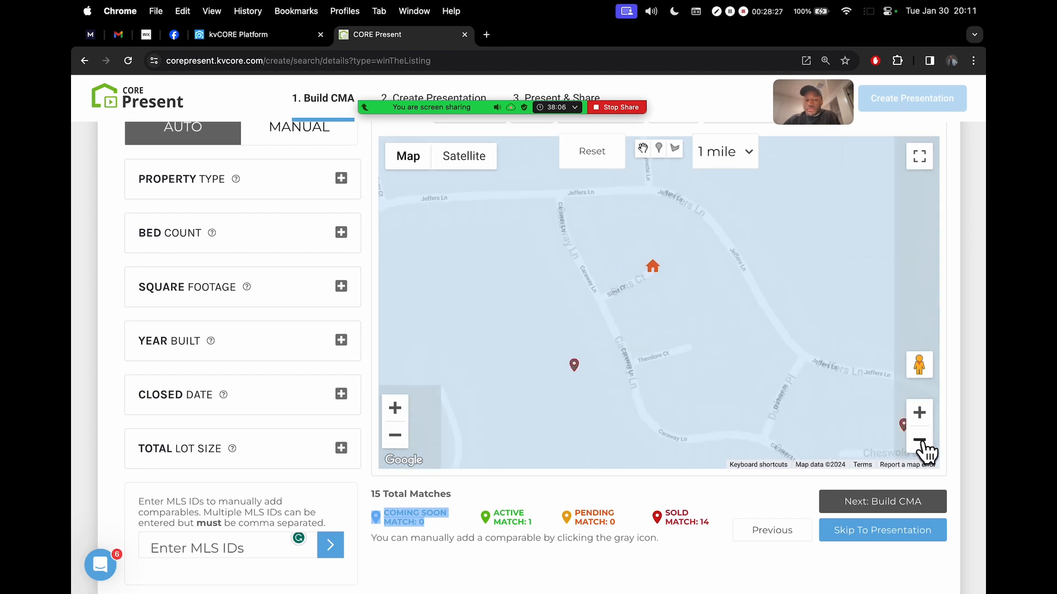
click(920, 440)
click(923, 442)
click(923, 442)
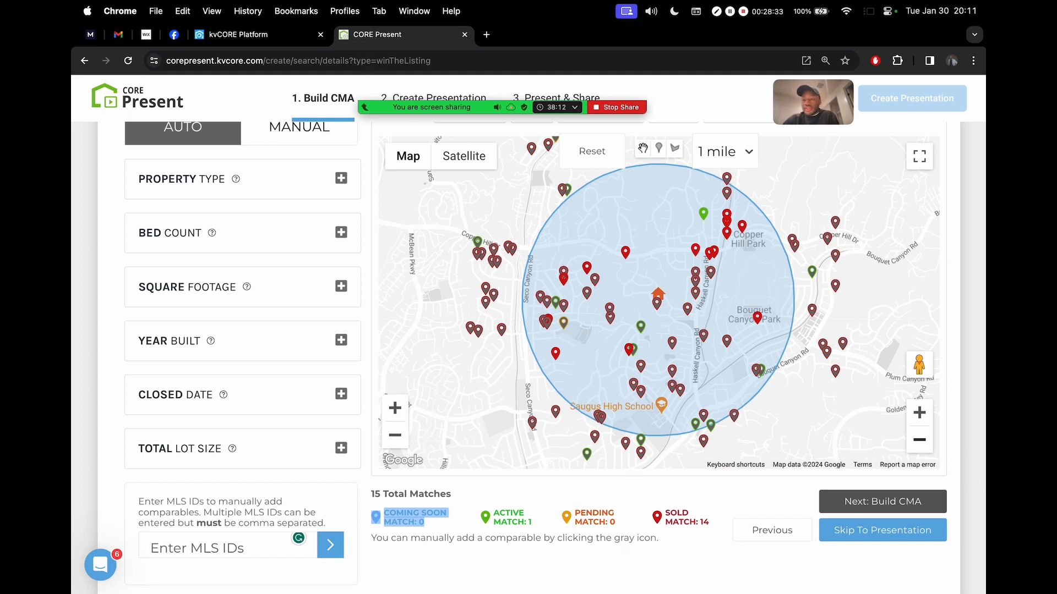
click(922, 442)
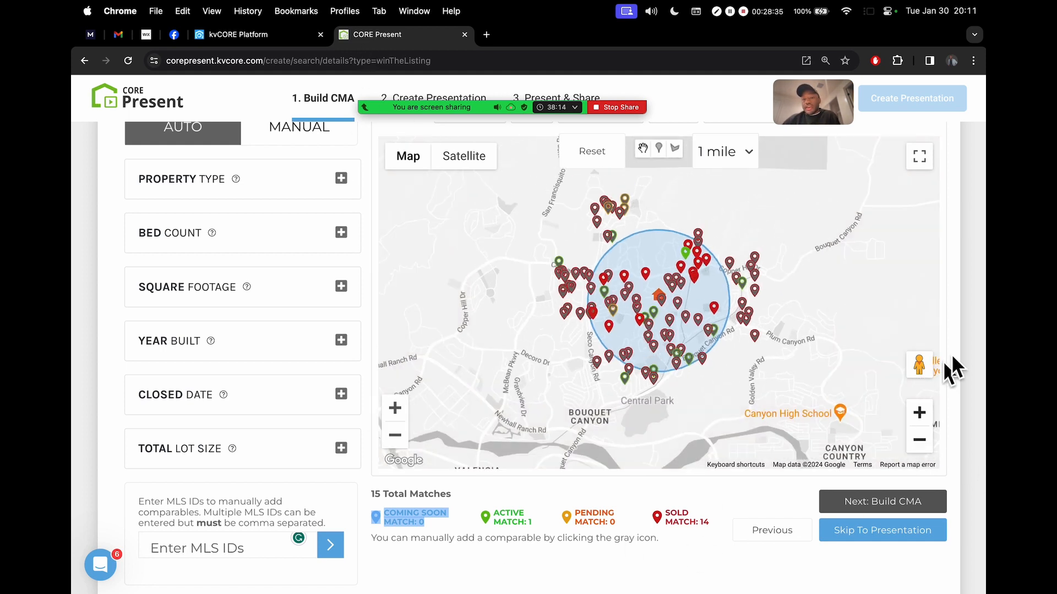
Clear the Coming Soon text highlight and open the Zoom meeting chat
scroll(976, 313, up, 2)
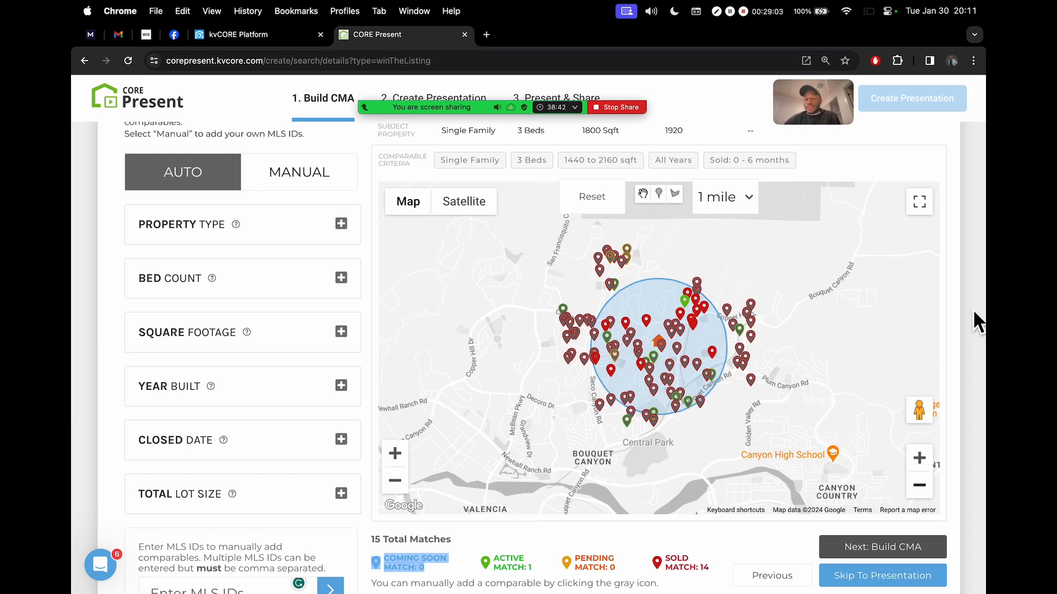
scroll(973, 311, down, 1)
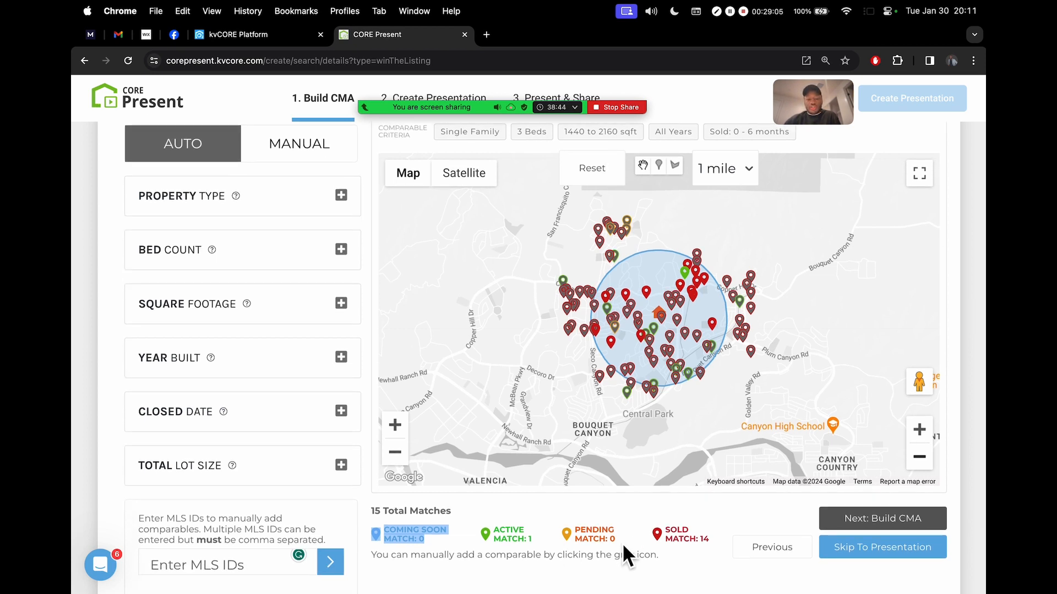
click(593, 540)
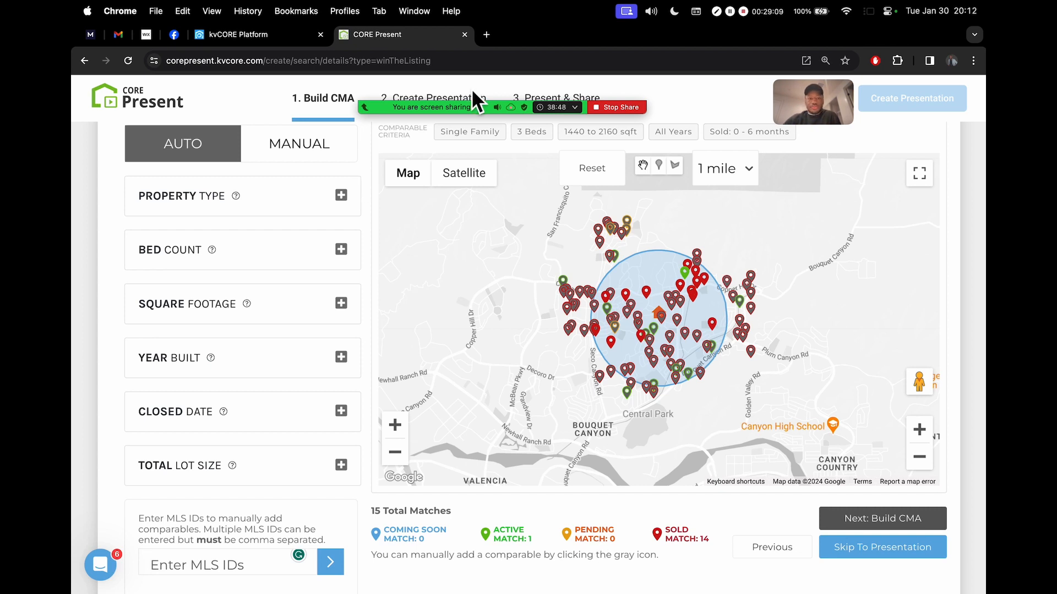
click(396, 81)
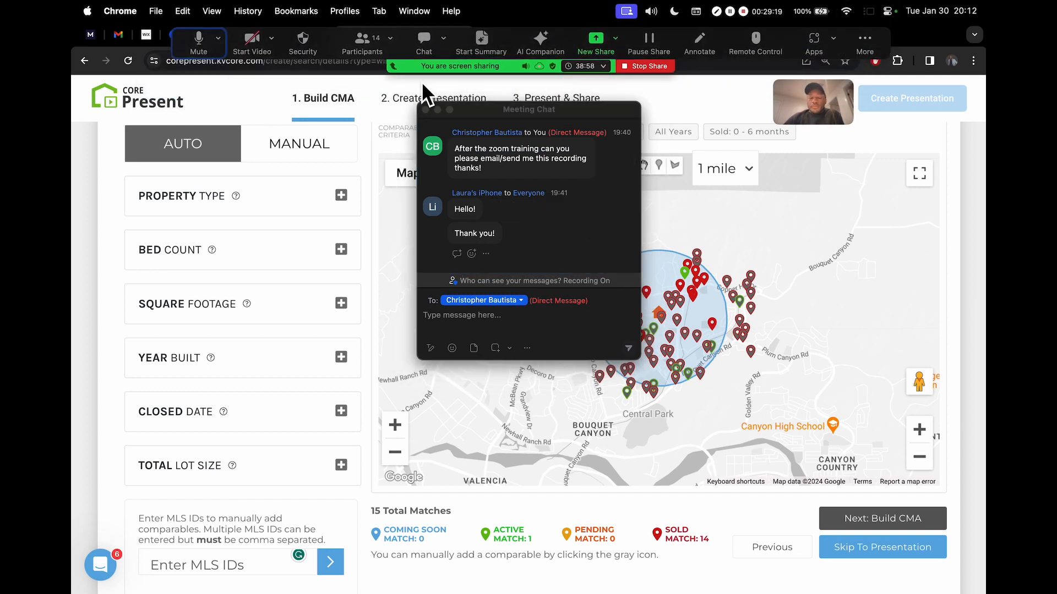
click(427, 110)
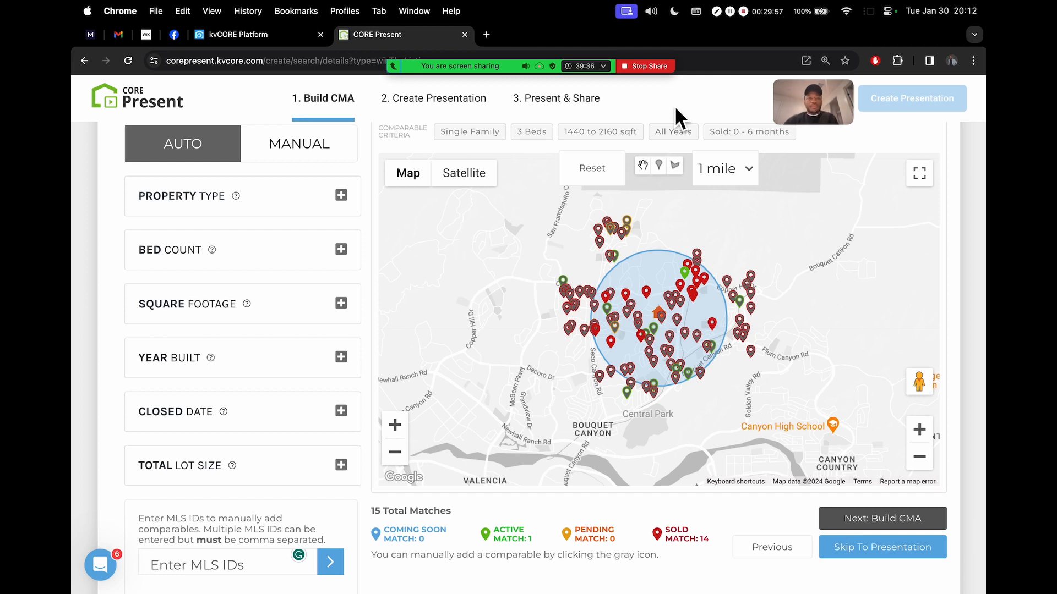
mouse_move(465, 71)
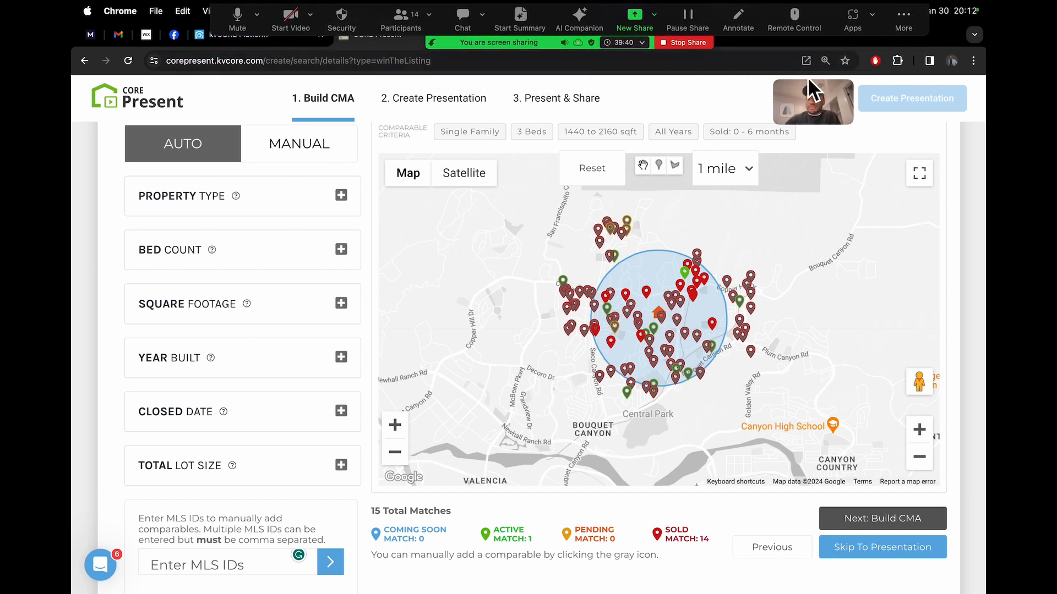
click(404, 18)
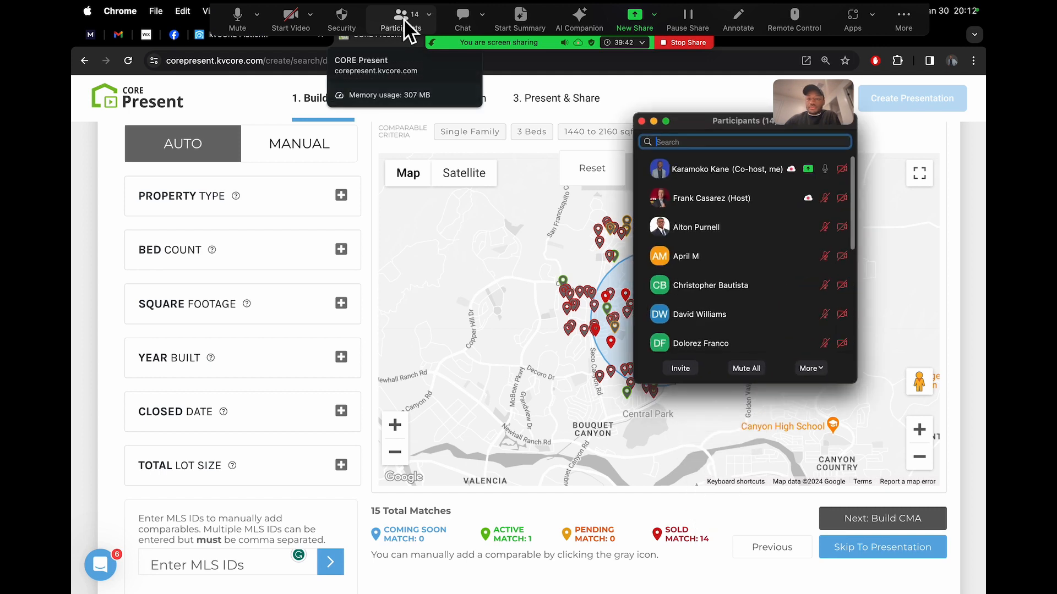
scroll(655, 198, down, 5)
scroll(661, 209, up, 5)
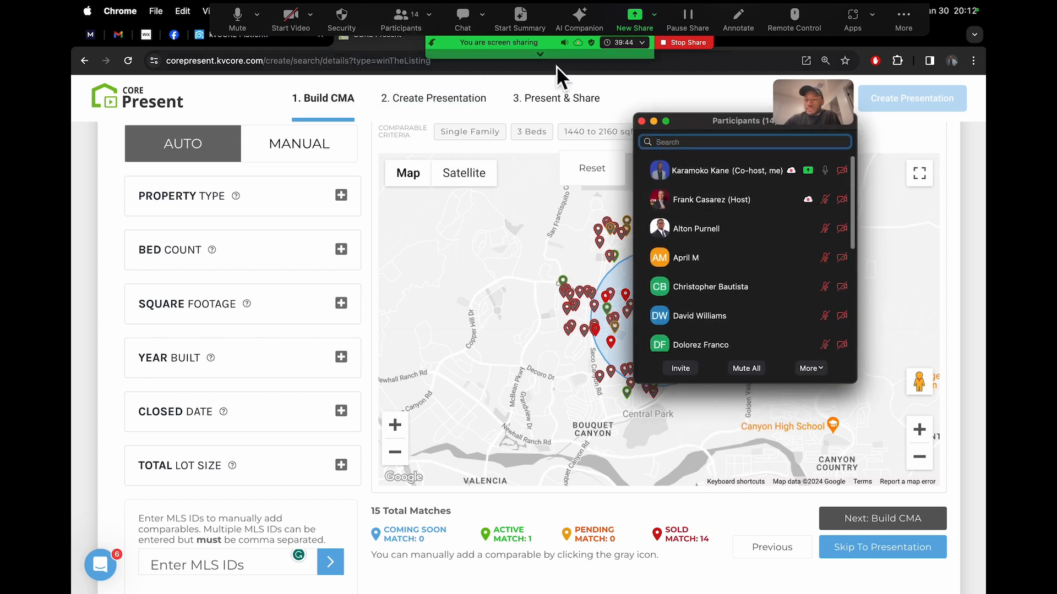
click(401, 19)
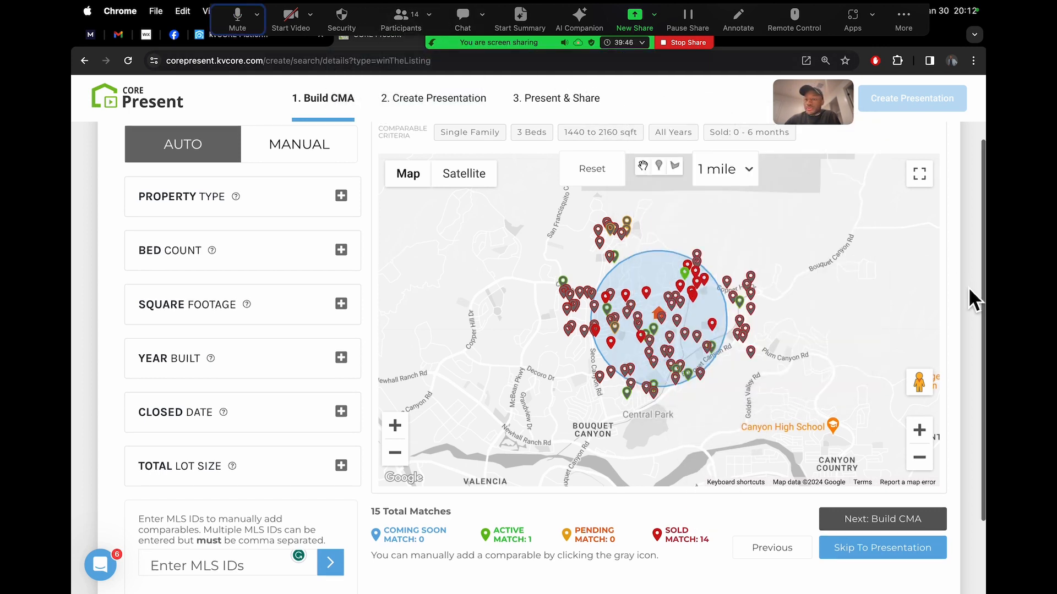
scroll(969, 286, up, 1)
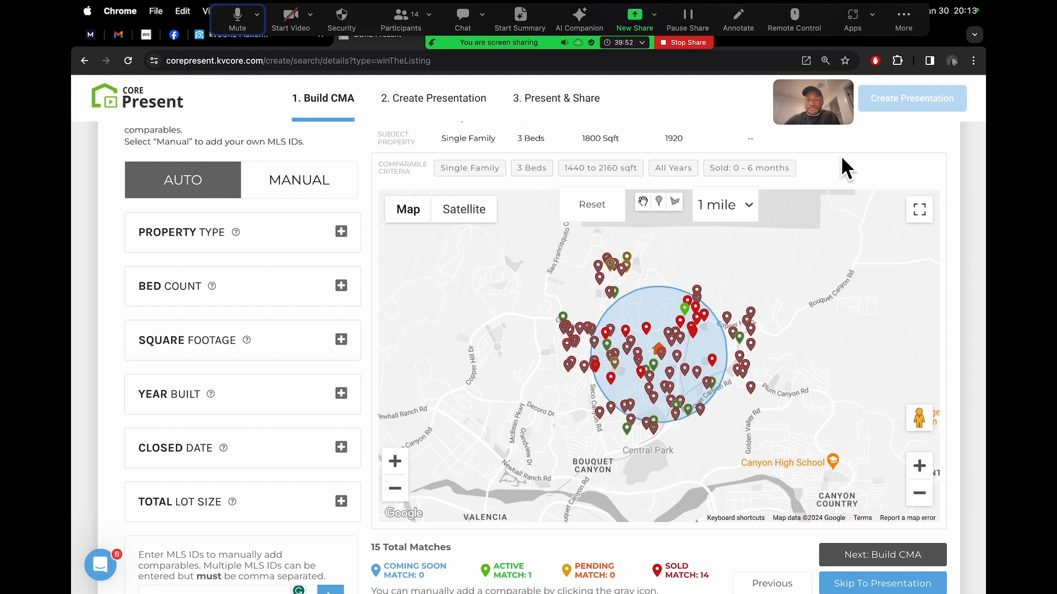
scroll(963, 183, down, 1)
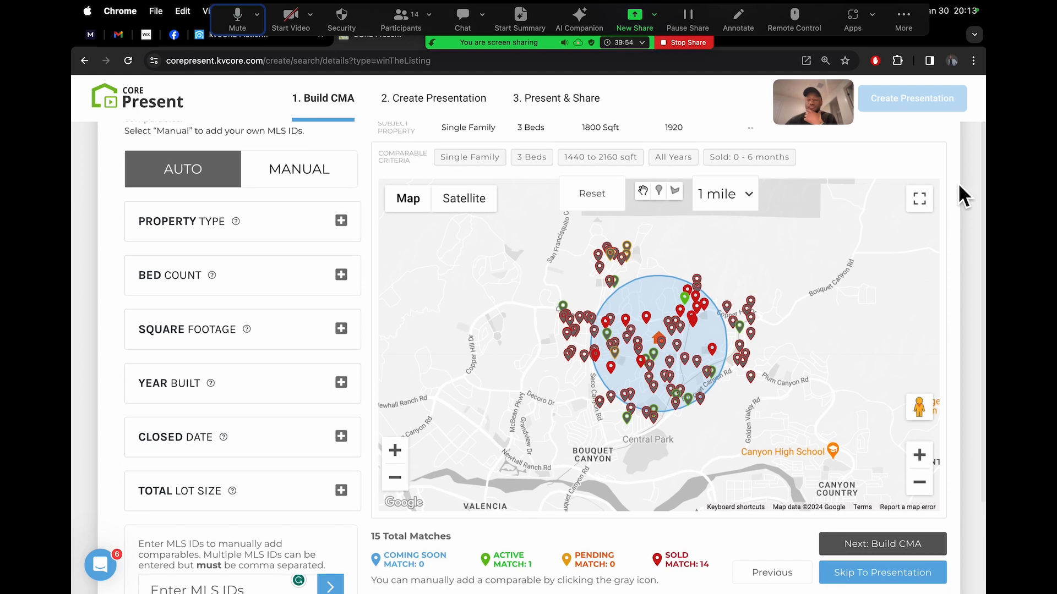
scroll(960, 195, down, 1)
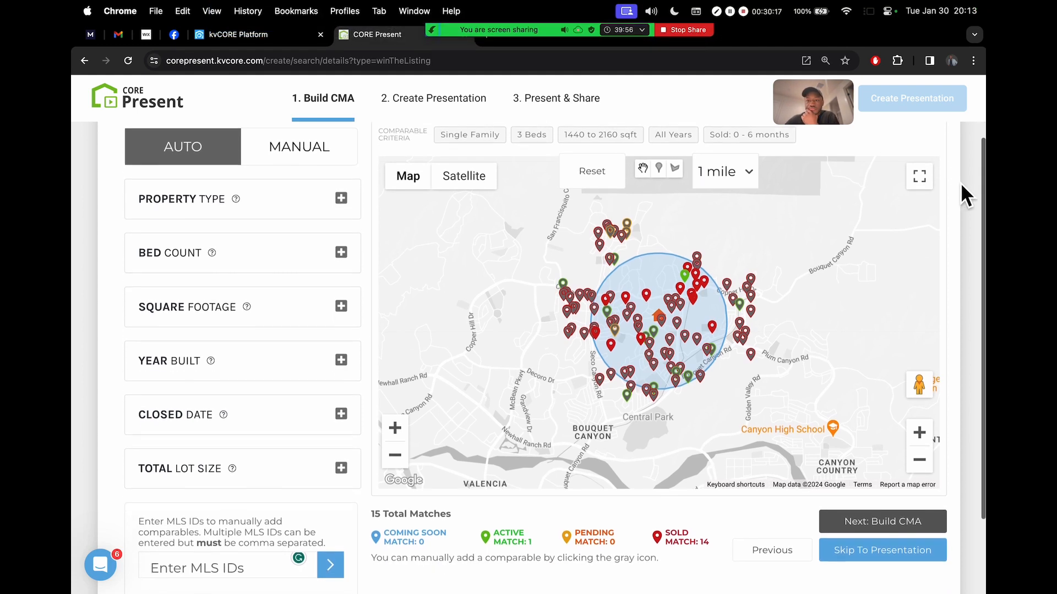
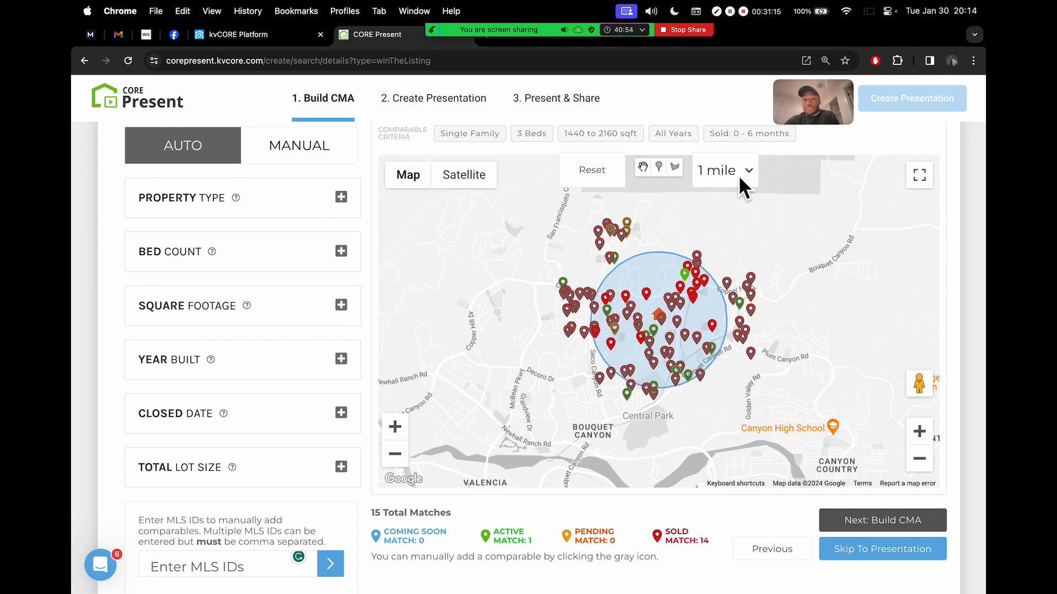
Point out the 15 Total Matches count on the comparable search
drag(372, 514, 438, 519)
click(489, 519)
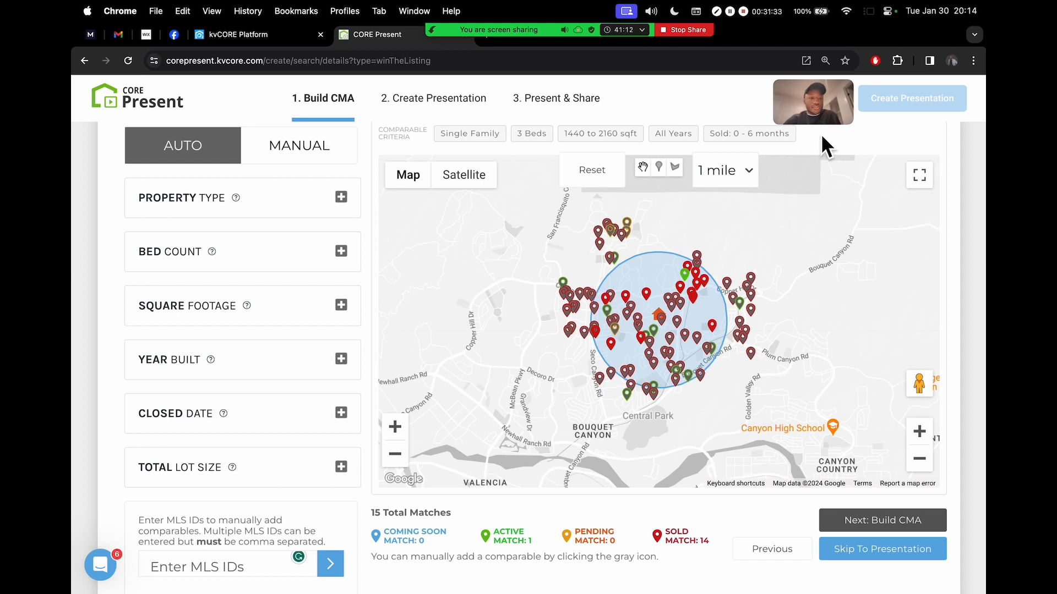
drag(819, 104, 802, 95)
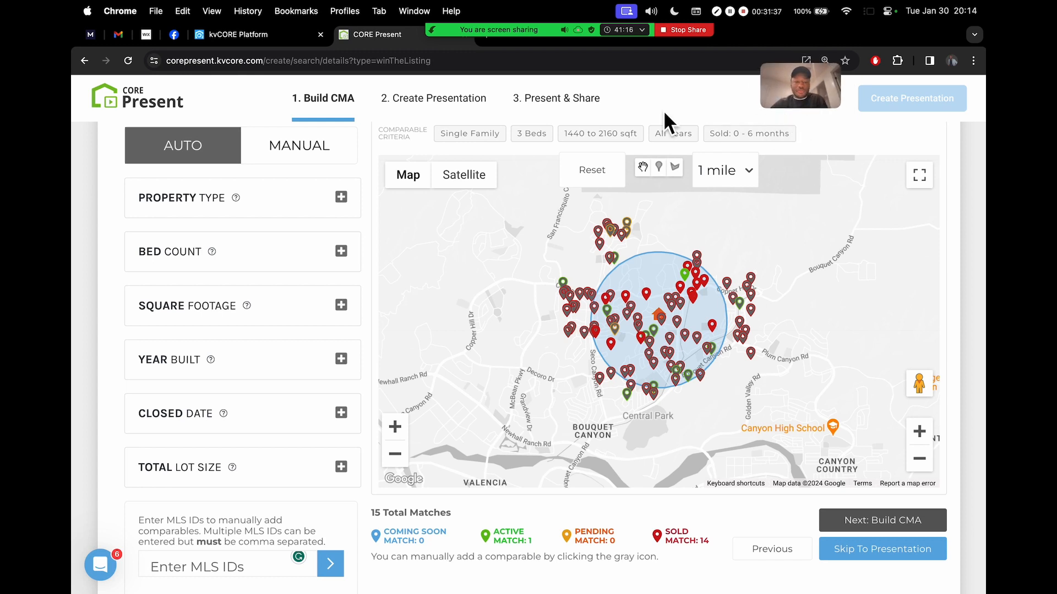
scroll(963, 148, up, 3)
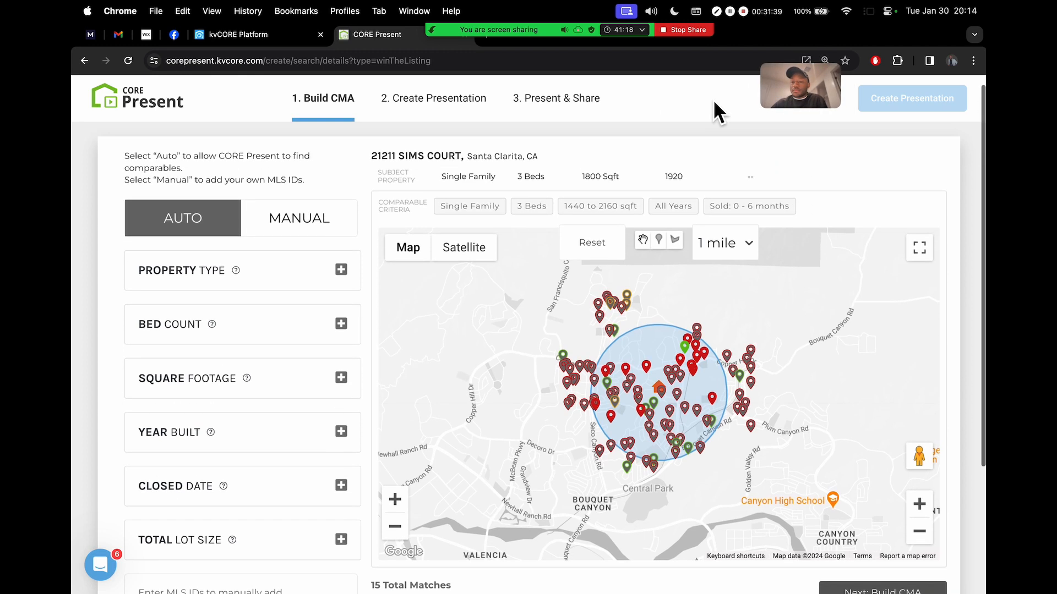
Check the Zoom meeting participants list, then close it
mouse_move(499, 31)
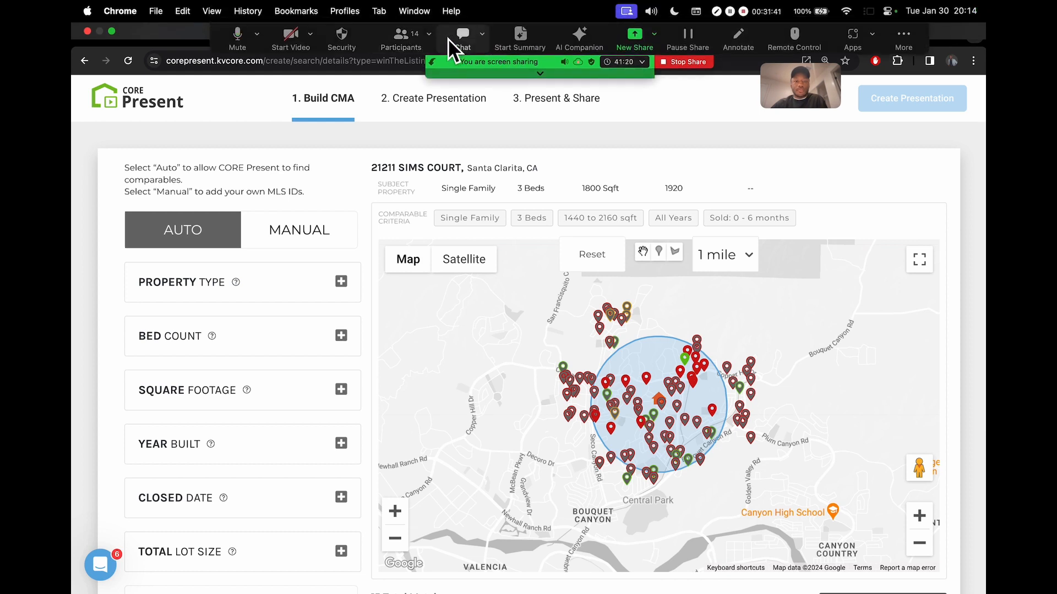
click(408, 43)
scroll(779, 288, down, 5)
scroll(779, 288, up, 5)
scroll(781, 286, down, 6)
scroll(705, 232, up, 8)
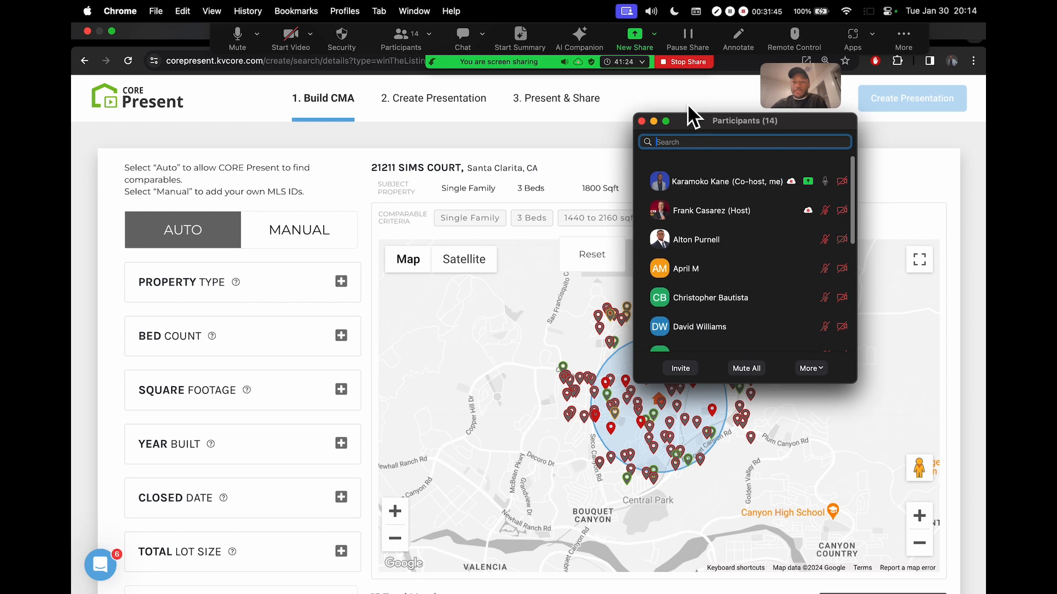
click(642, 121)
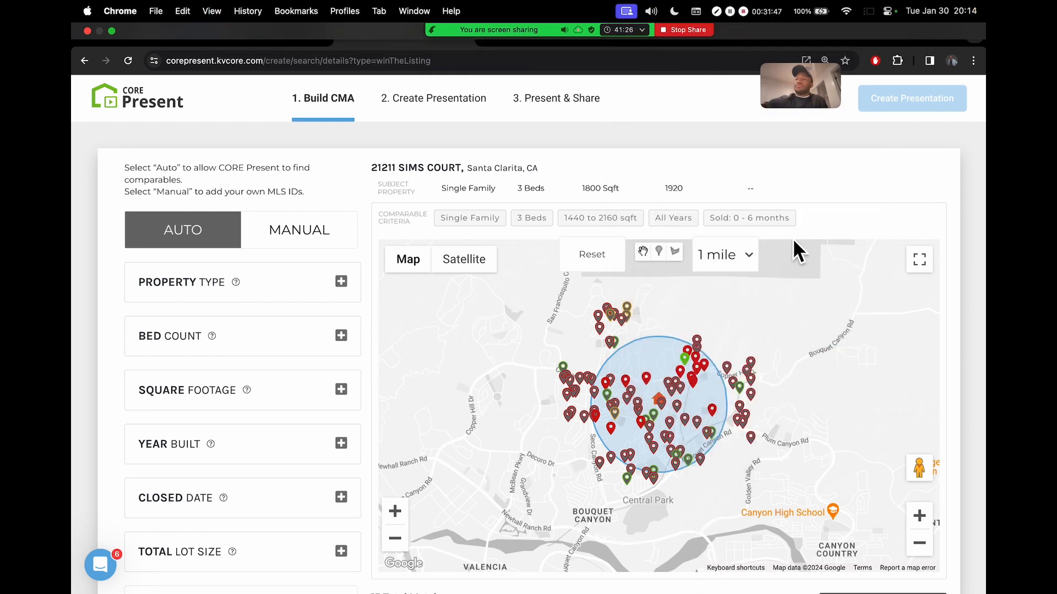
Highlight the SOLD MATCH: 14 count and scroll through the search criteria
scroll(964, 313, down, 3)
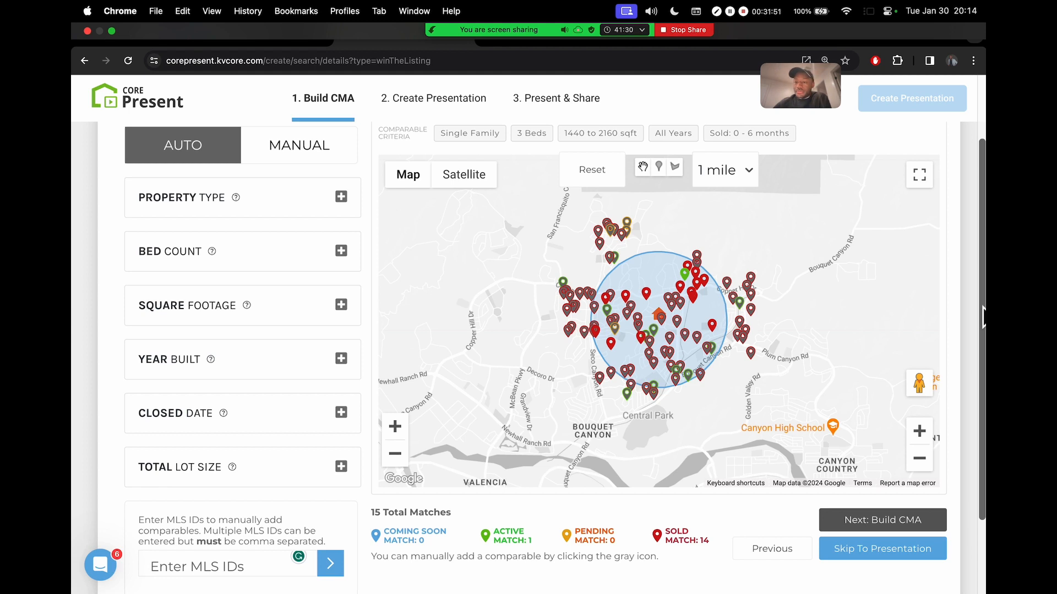
scroll(981, 314, up, 2)
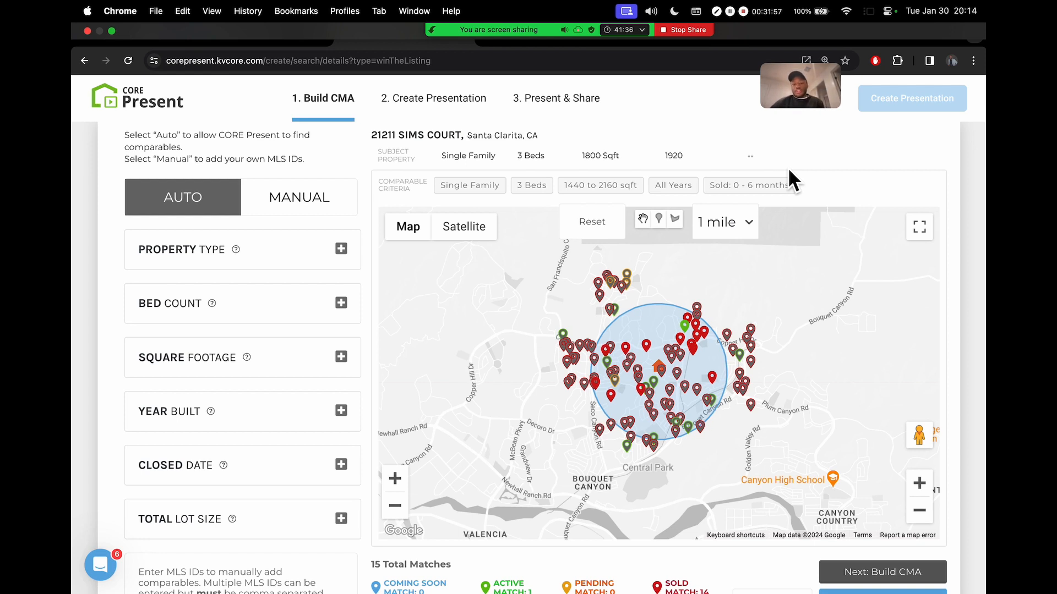
scroll(951, 248, down, 3)
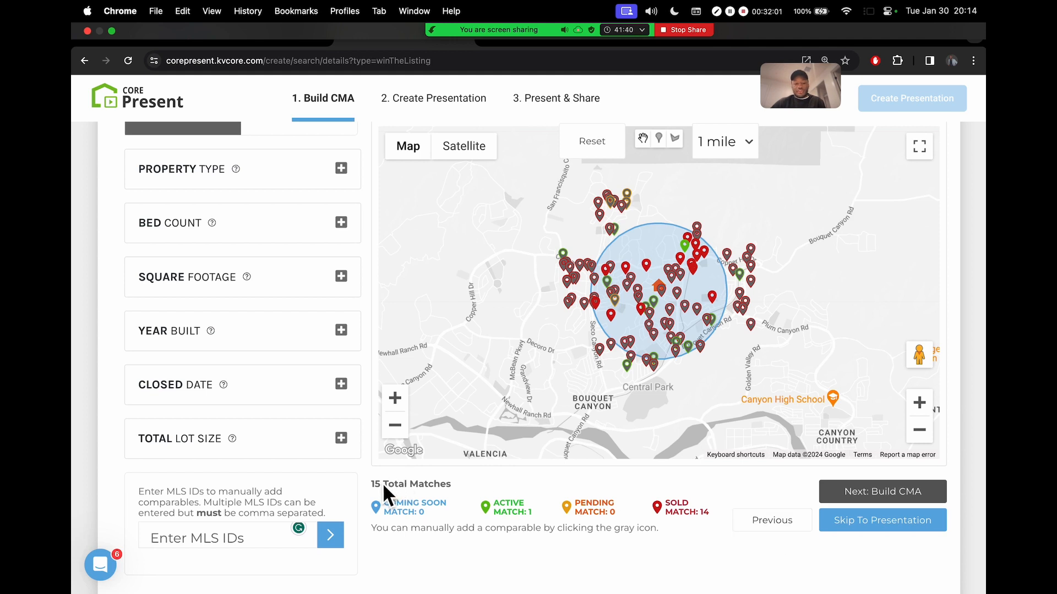
click(695, 515)
drag(710, 516, 668, 504)
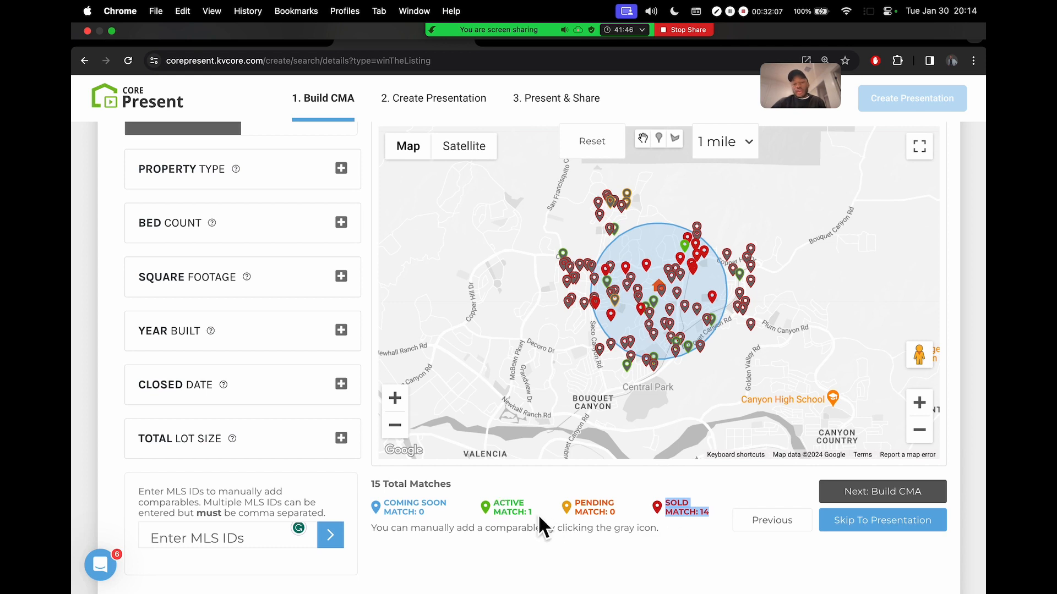
scroll(970, 433, up, 3)
scroll(970, 433, down, 4)
click(685, 495)
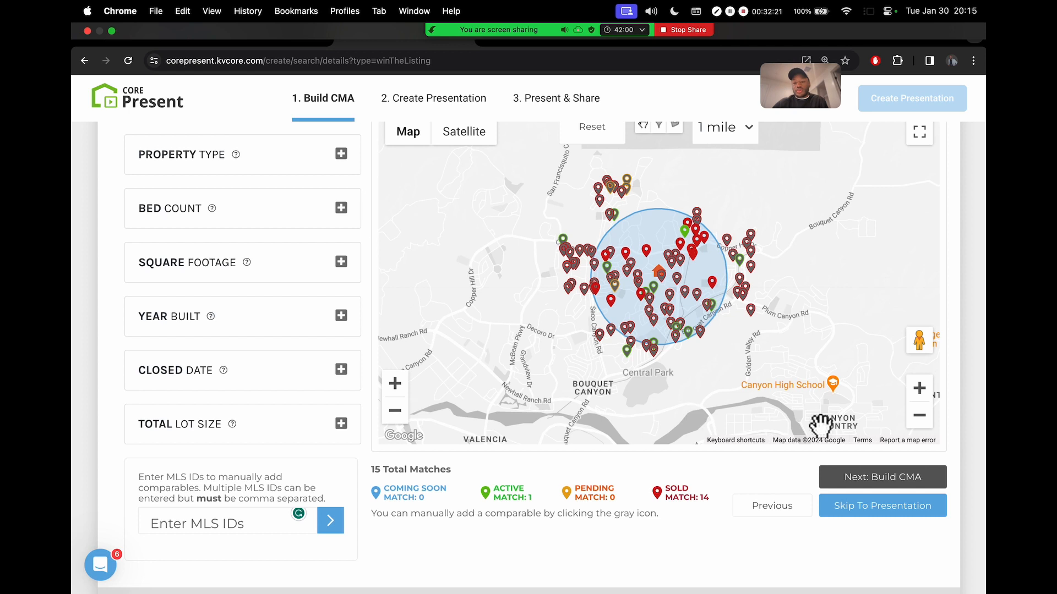
scroll(957, 349, up, 3)
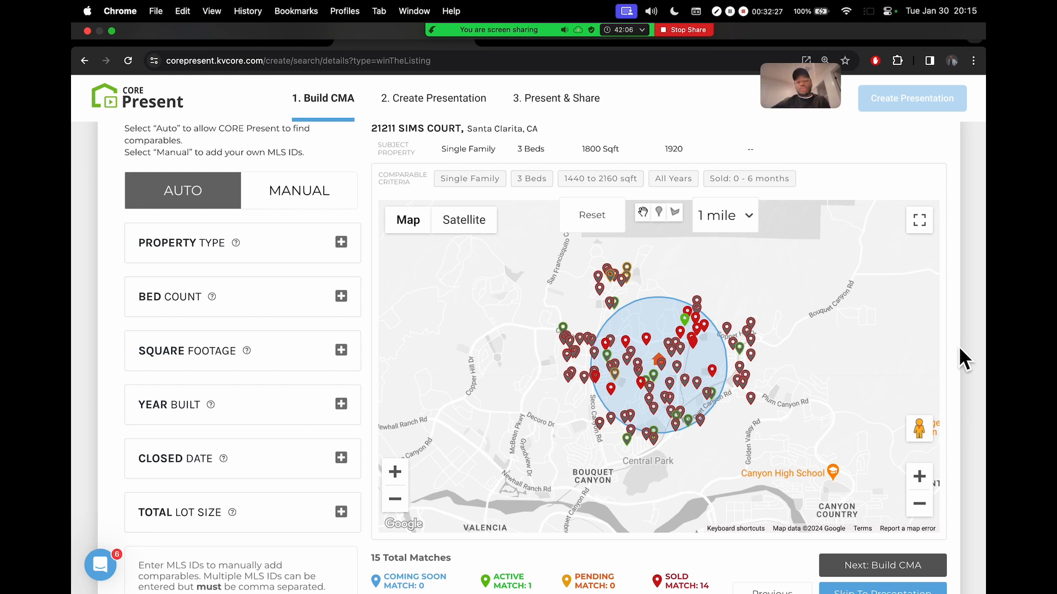
scroll(962, 331, down, 2)
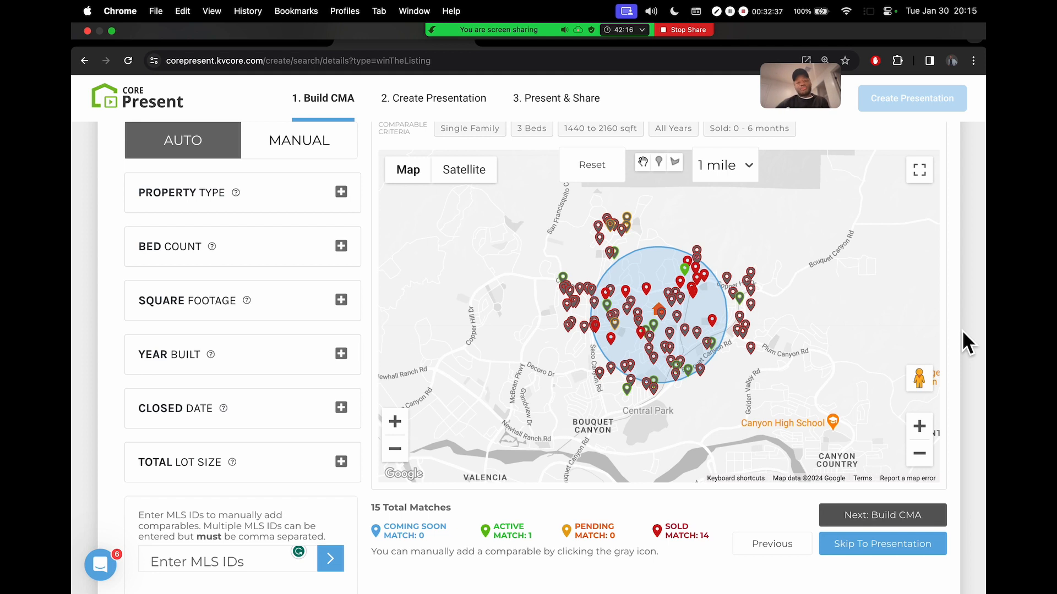
scroll(964, 318, up, 1)
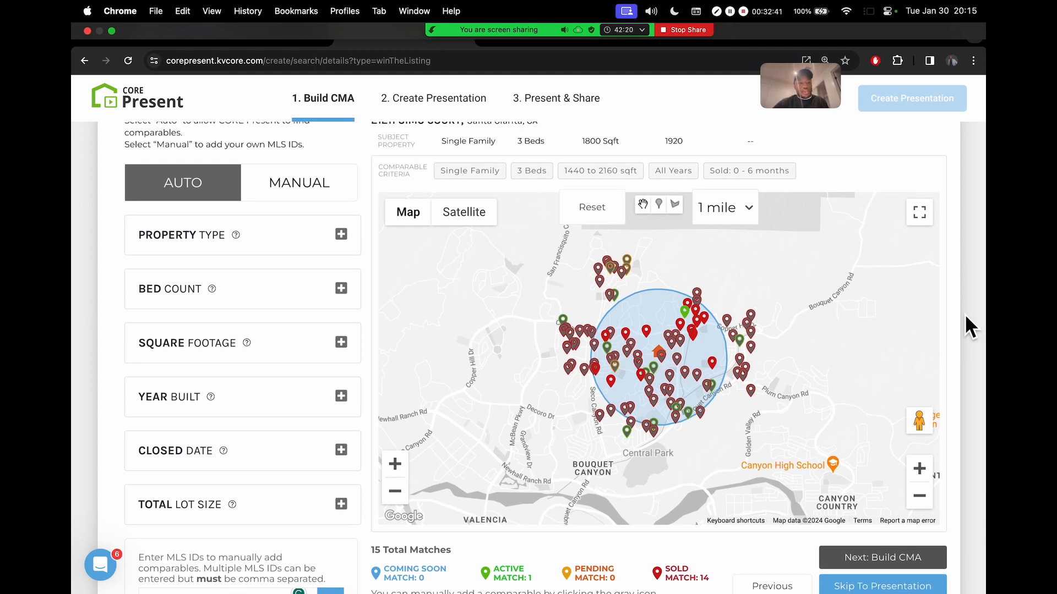
scroll(966, 245, up, 1)
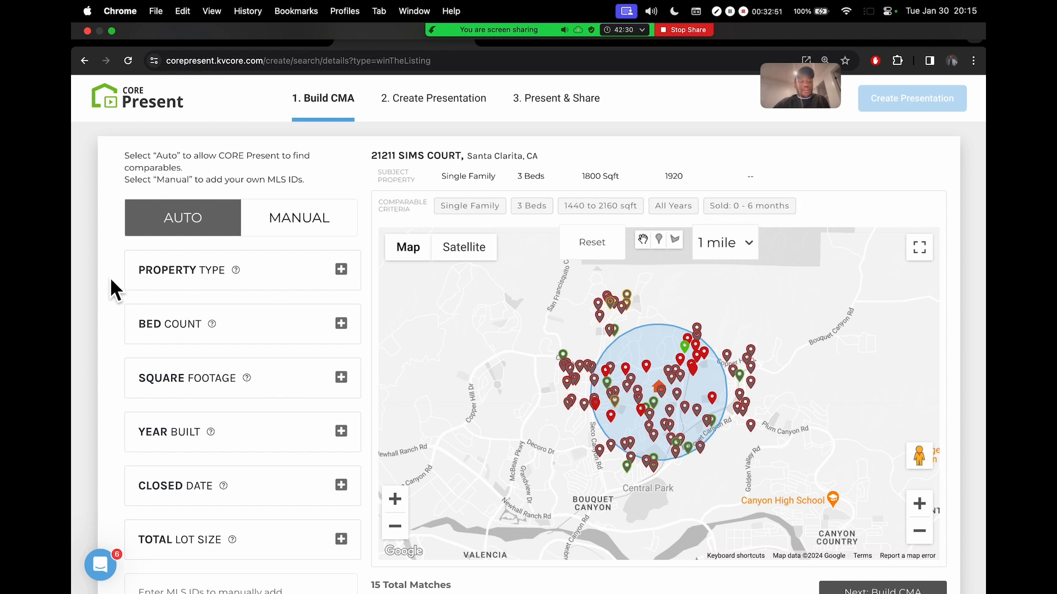
scroll(110, 276, up, 5)
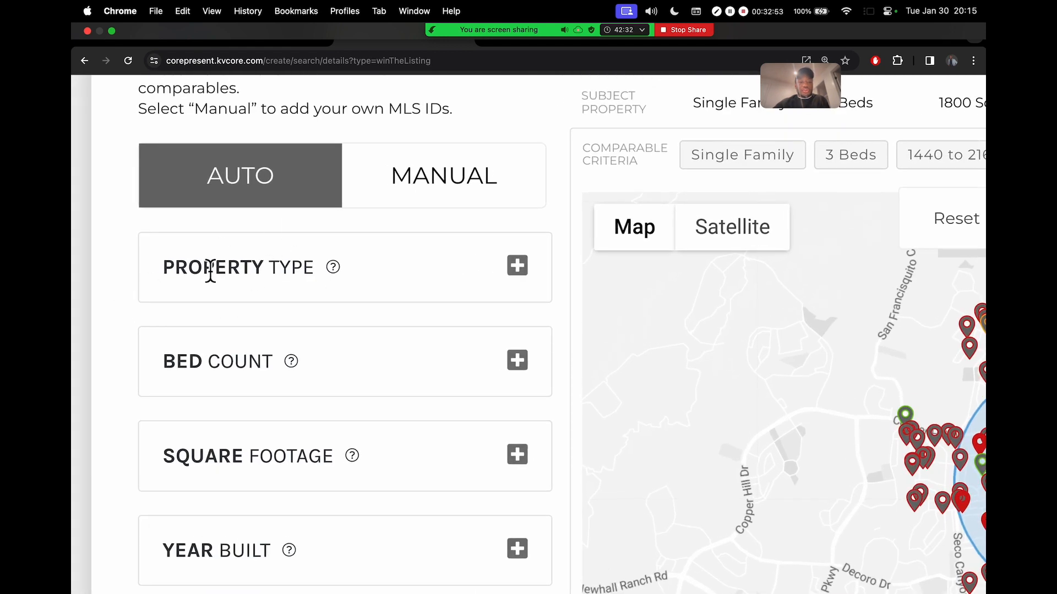
scroll(315, 287, down, 3)
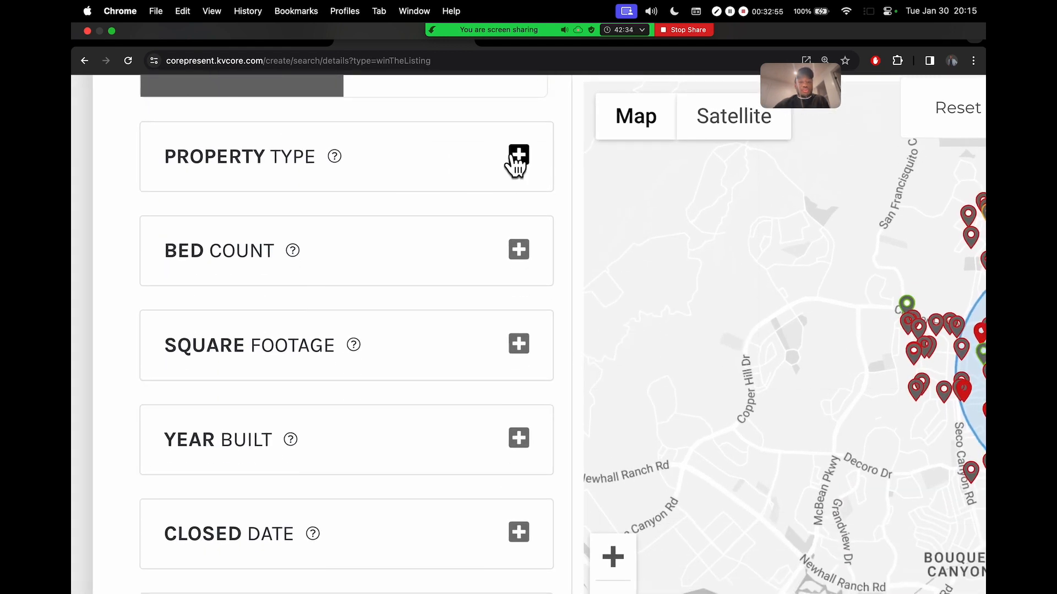
scroll(477, 226, down, 5)
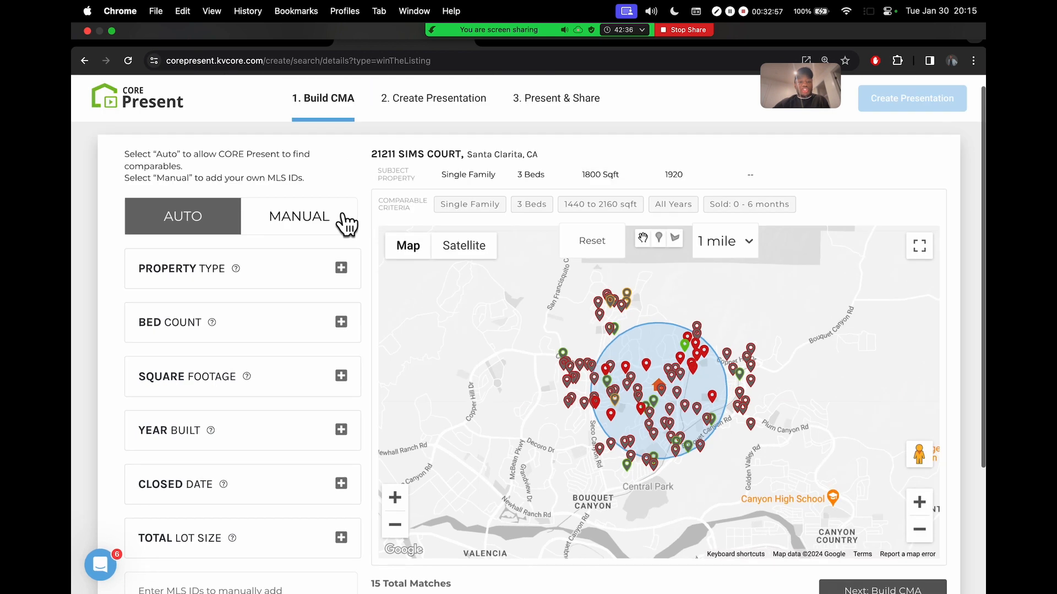
Try adding condos and townhouses to the property types, then remove them again
click(341, 268)
scroll(333, 242, down, 2)
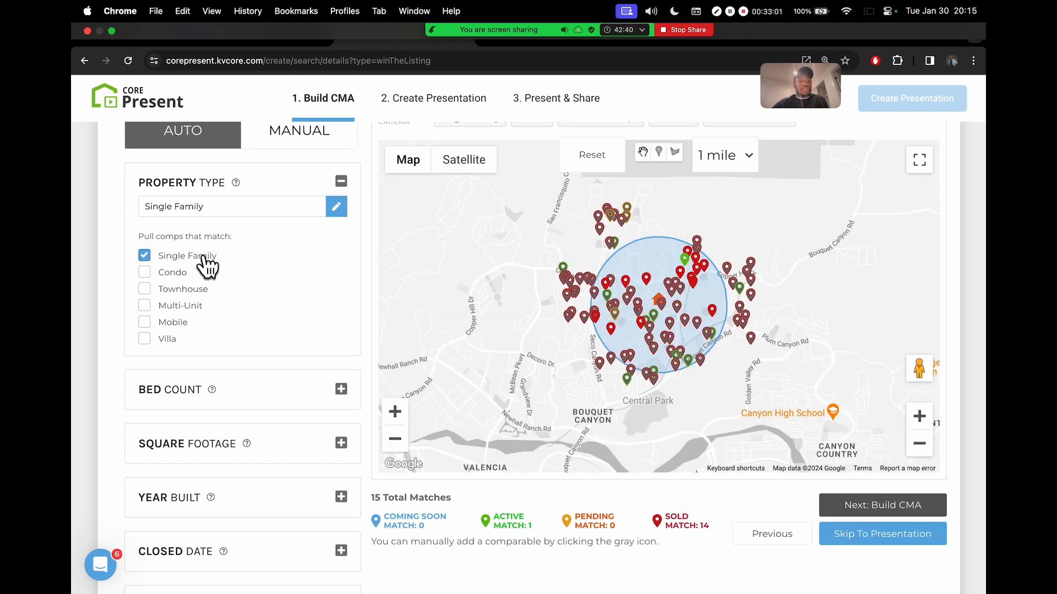
click(146, 273)
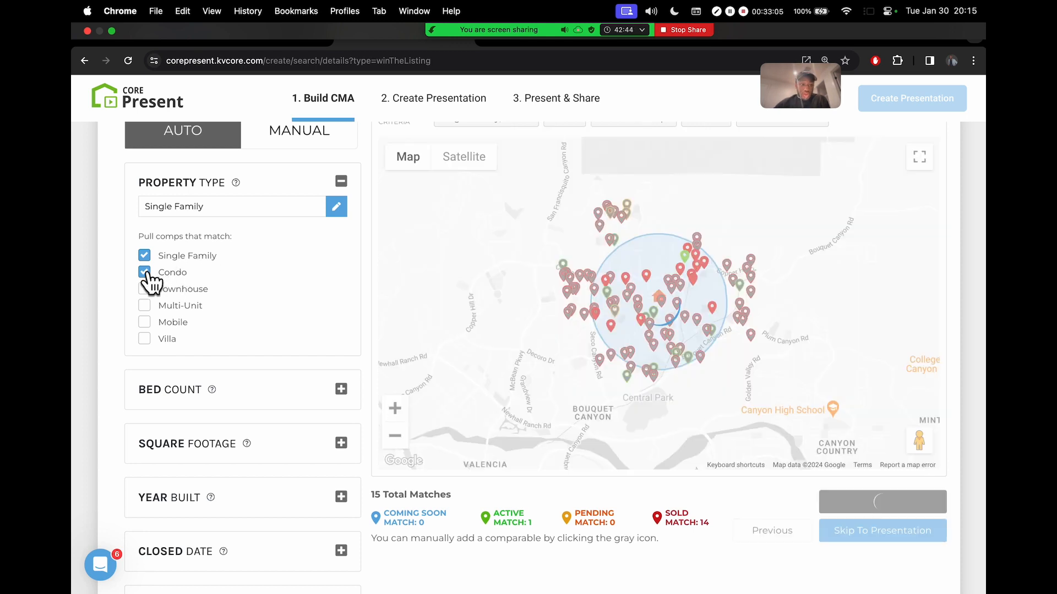
click(145, 290)
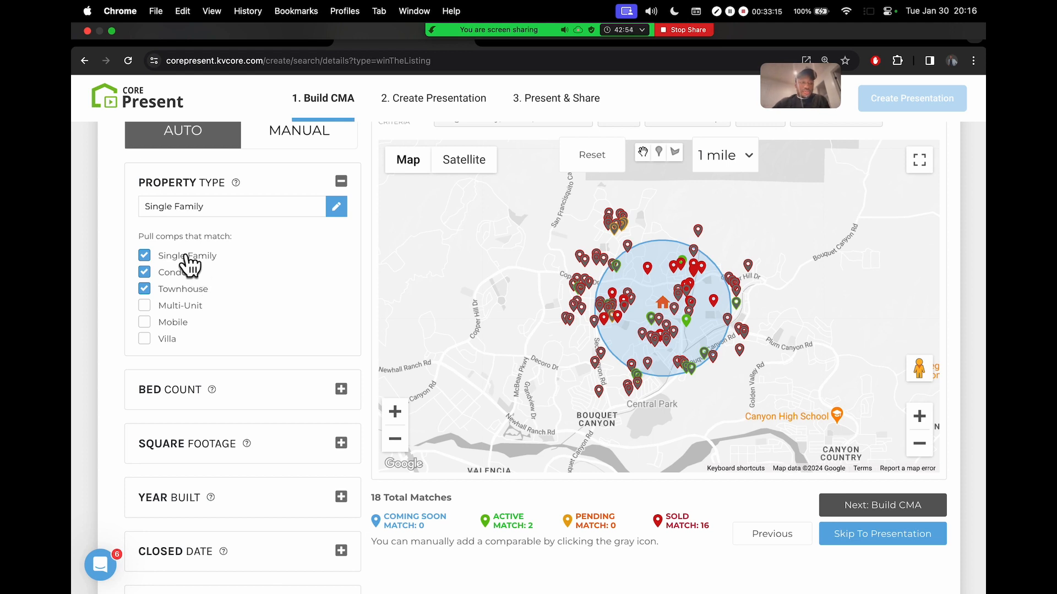
click(145, 272)
click(144, 289)
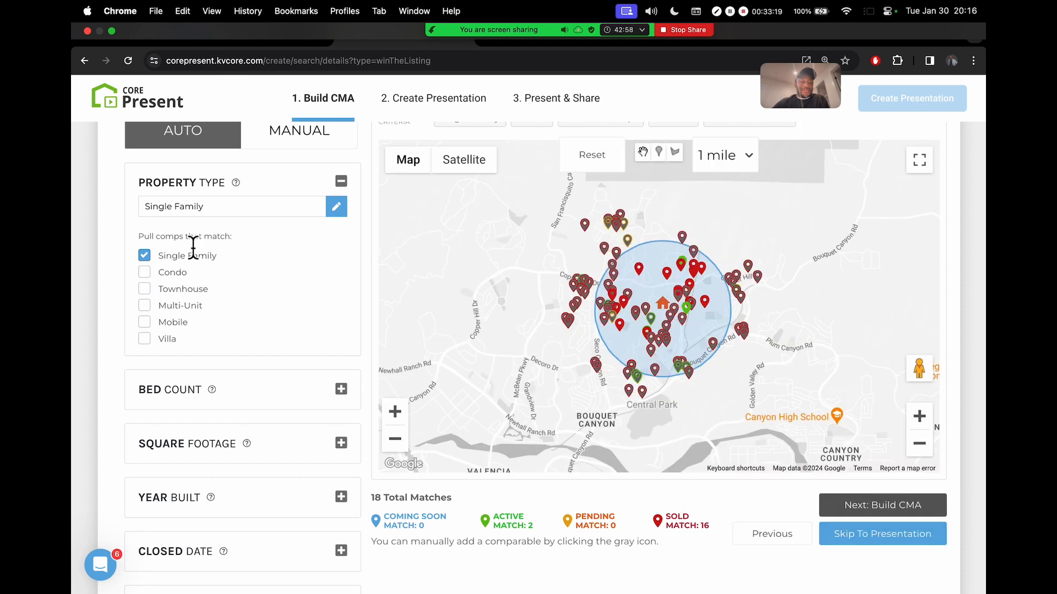
click(341, 182)
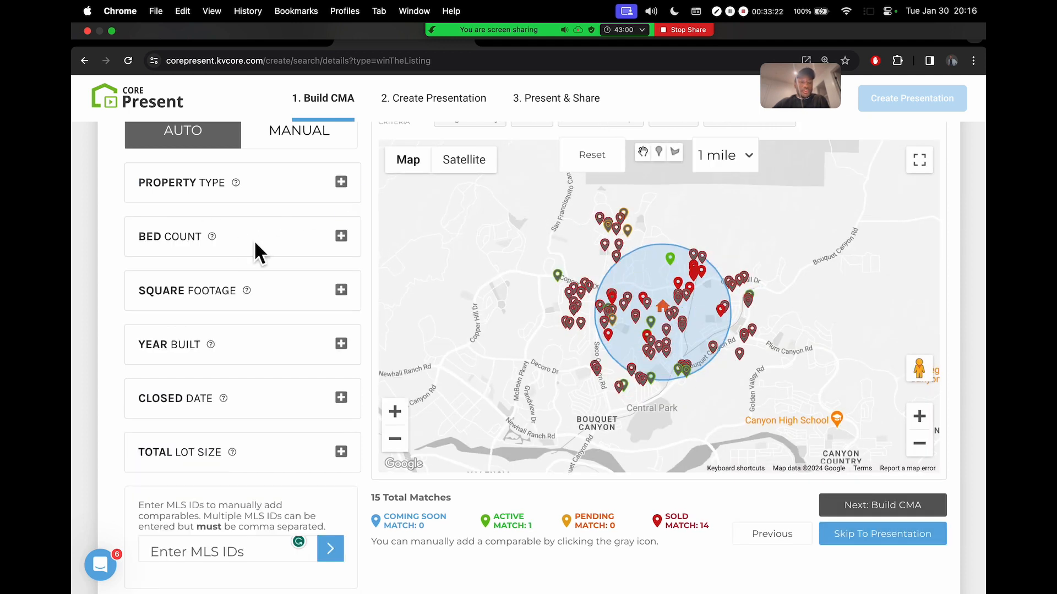
Adjust the bed-count range through 2, 3 and 5, ending at 3–4 beds for 34 matches
click(342, 236)
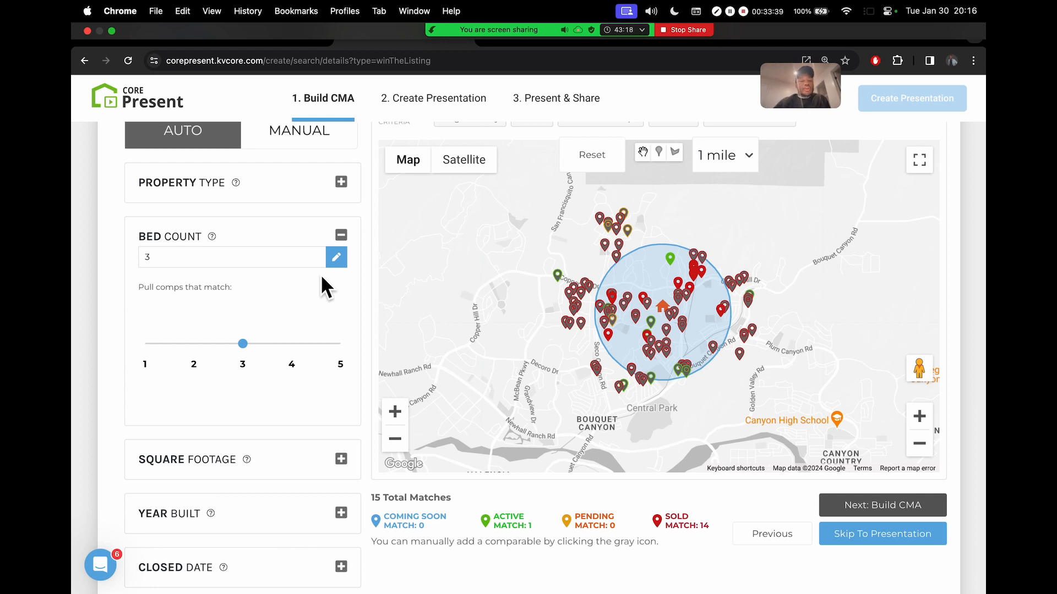
drag(228, 347, 291, 343)
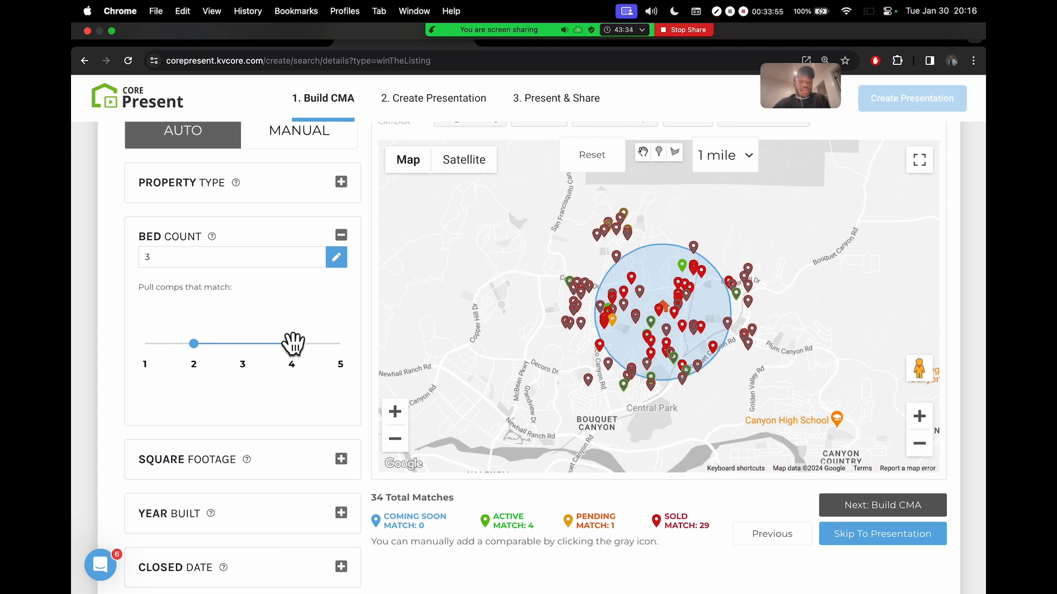
drag(193, 341, 243, 343)
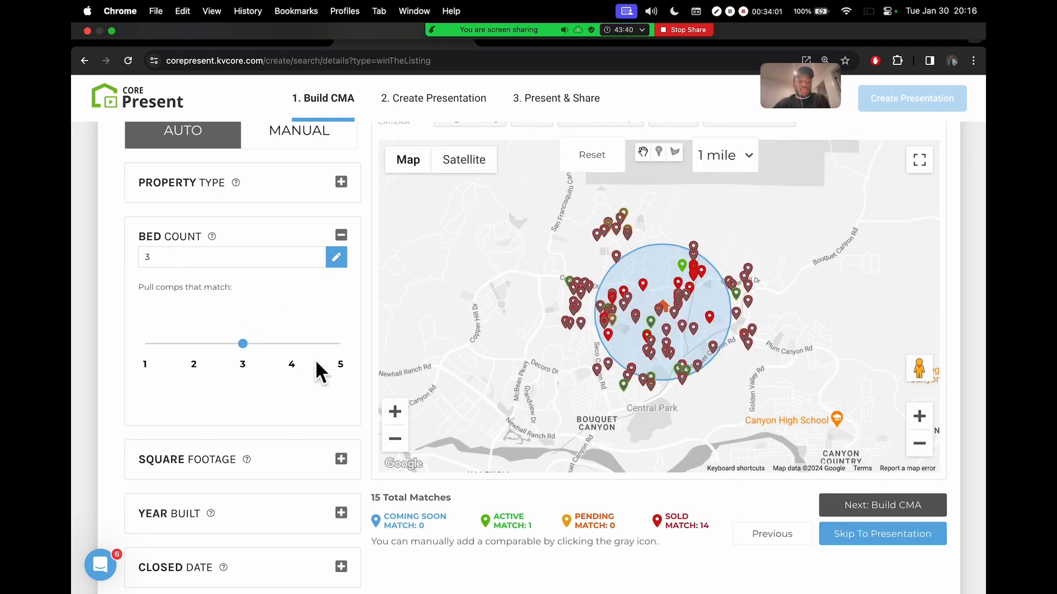
drag(243, 342, 325, 347)
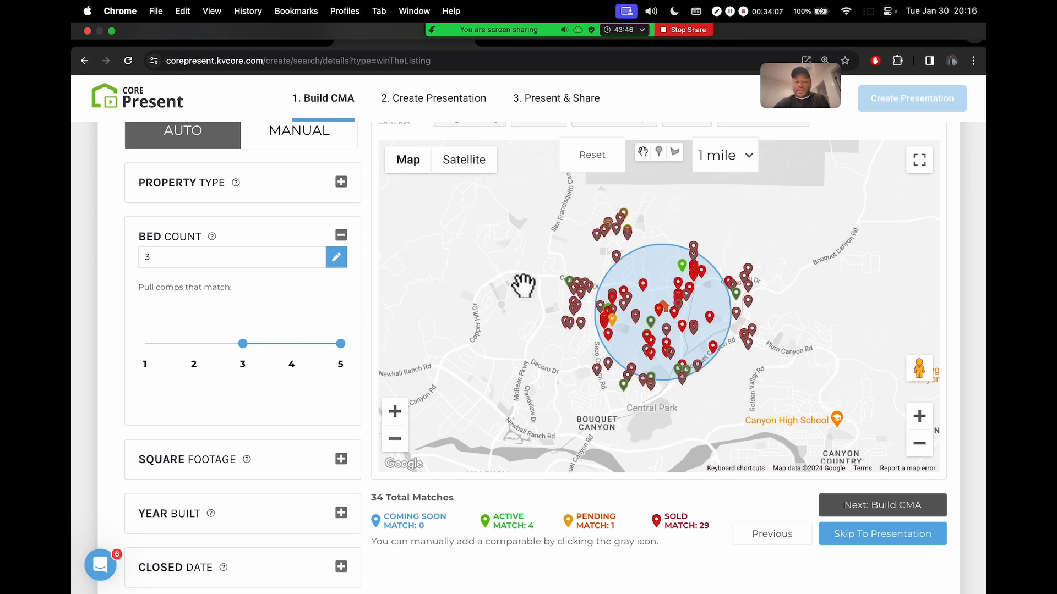
drag(341, 344, 243, 348)
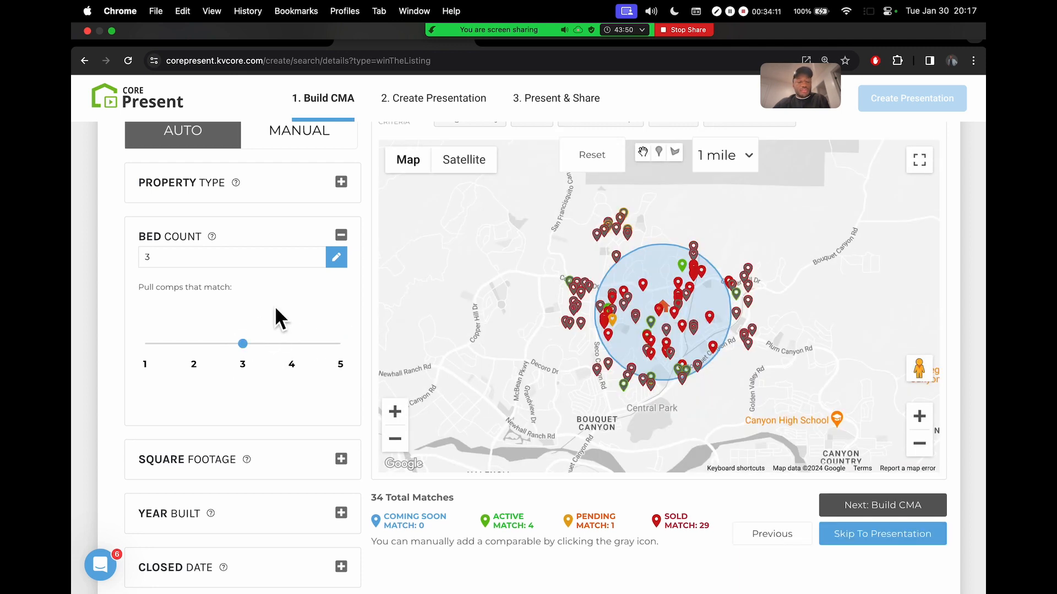
click(342, 236)
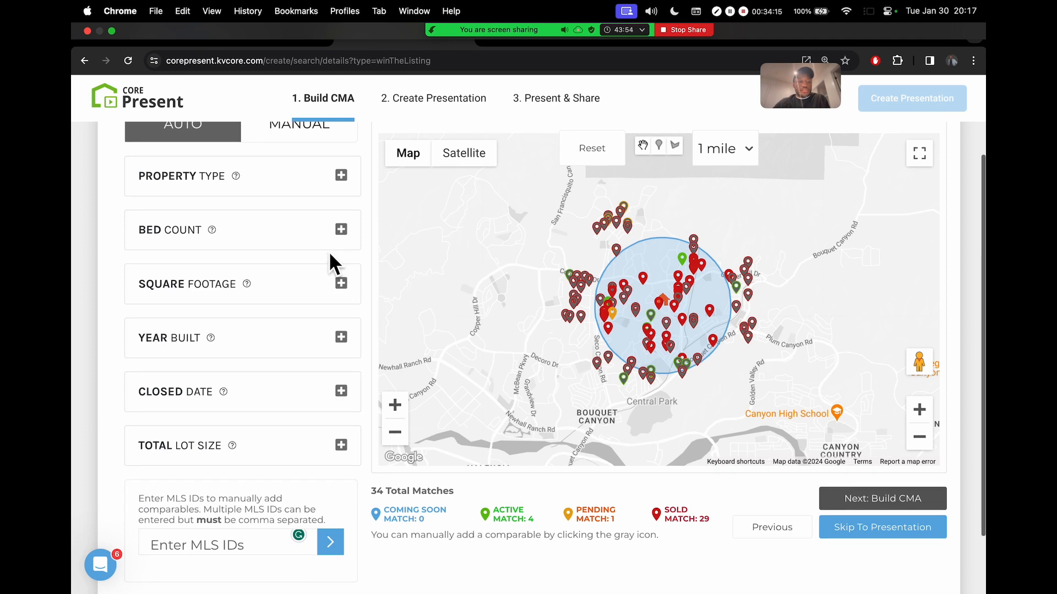
click(342, 290)
Narrow the square-footage range to -10% and 15%
scroll(338, 250, down, 1)
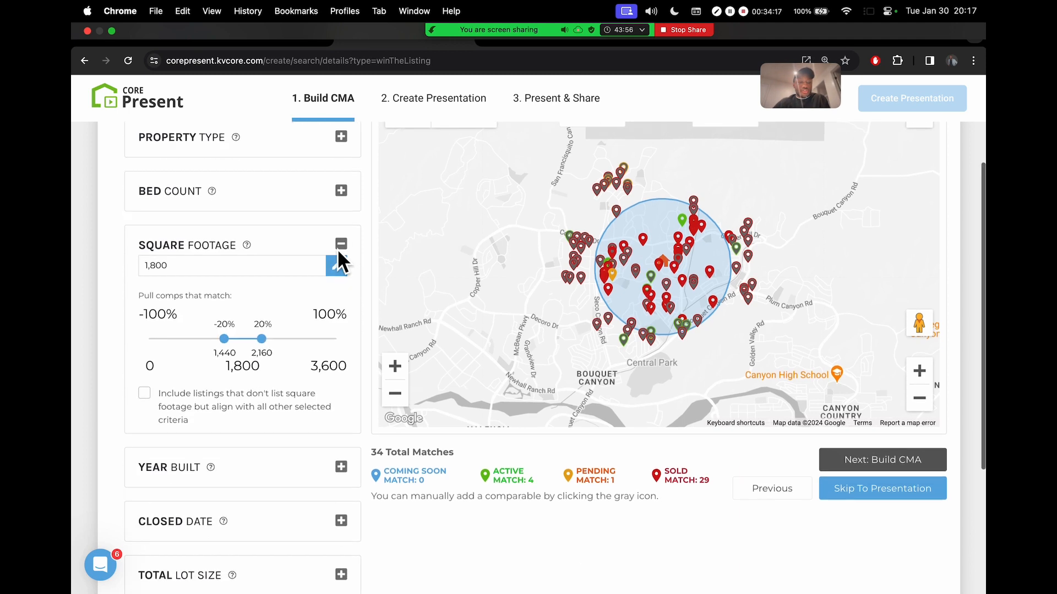
scroll(236, 312, up, 5)
scroll(236, 312, left, 5)
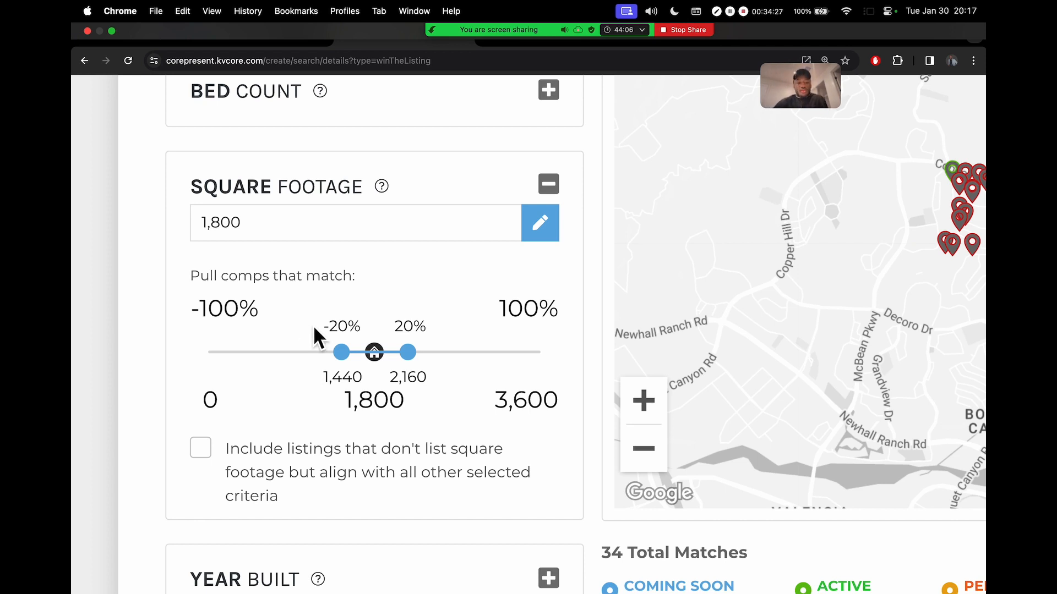
drag(340, 352, 353, 355)
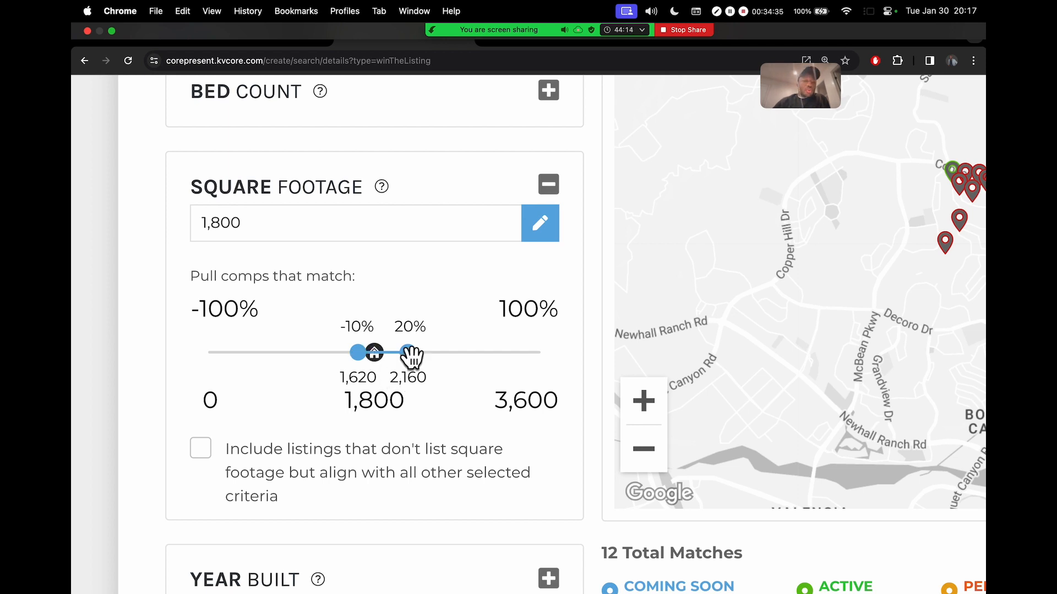
drag(411, 354, 406, 353)
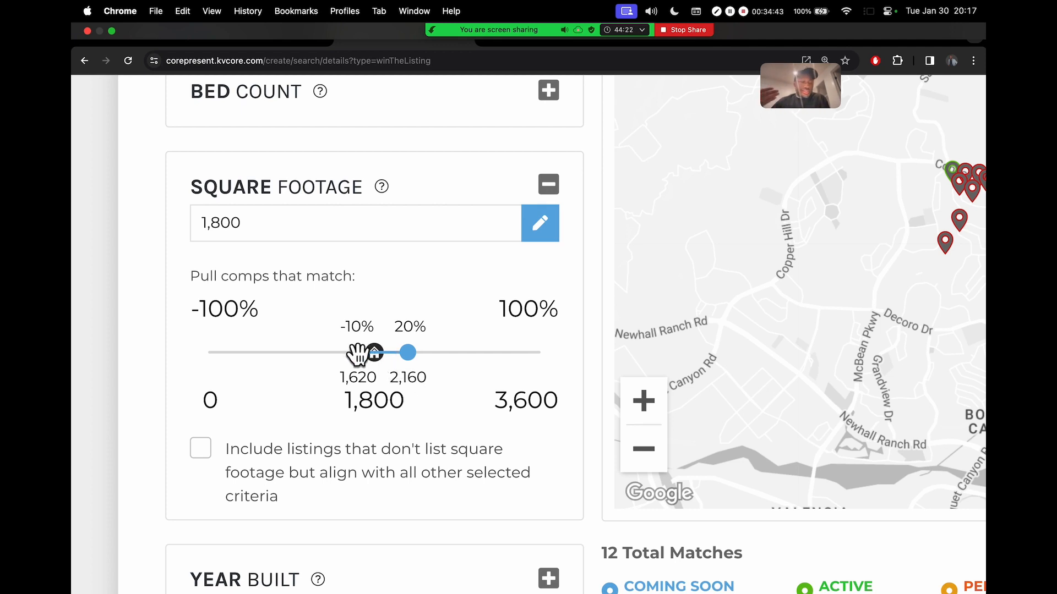
Return the square-footage bounds to -20% and 20% (1,440–2,160 sqft), giving 15 matches
drag(358, 355, 340, 355)
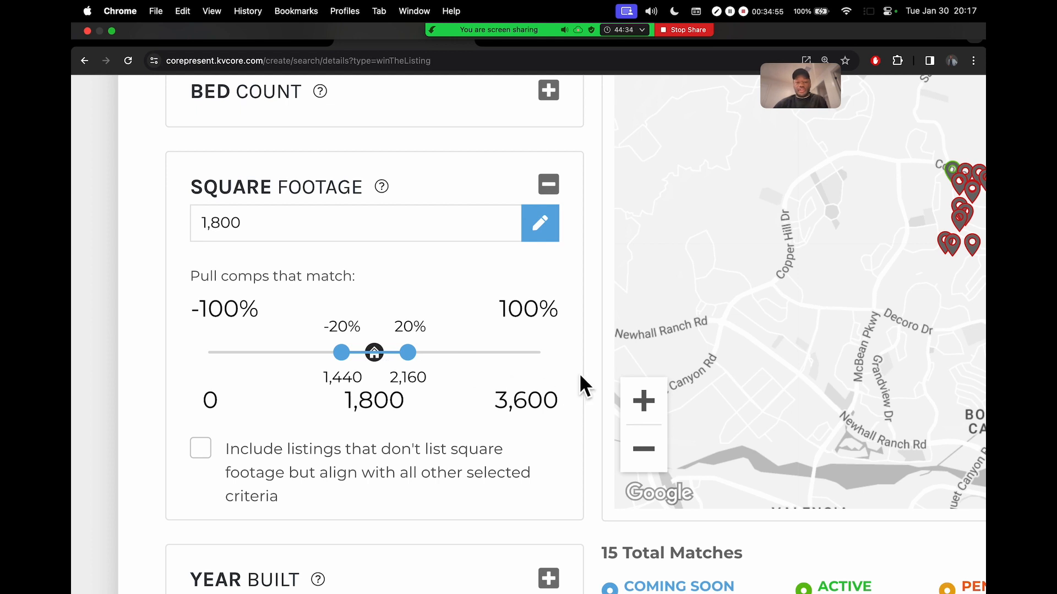
key(super+minus)
key(super+minus)
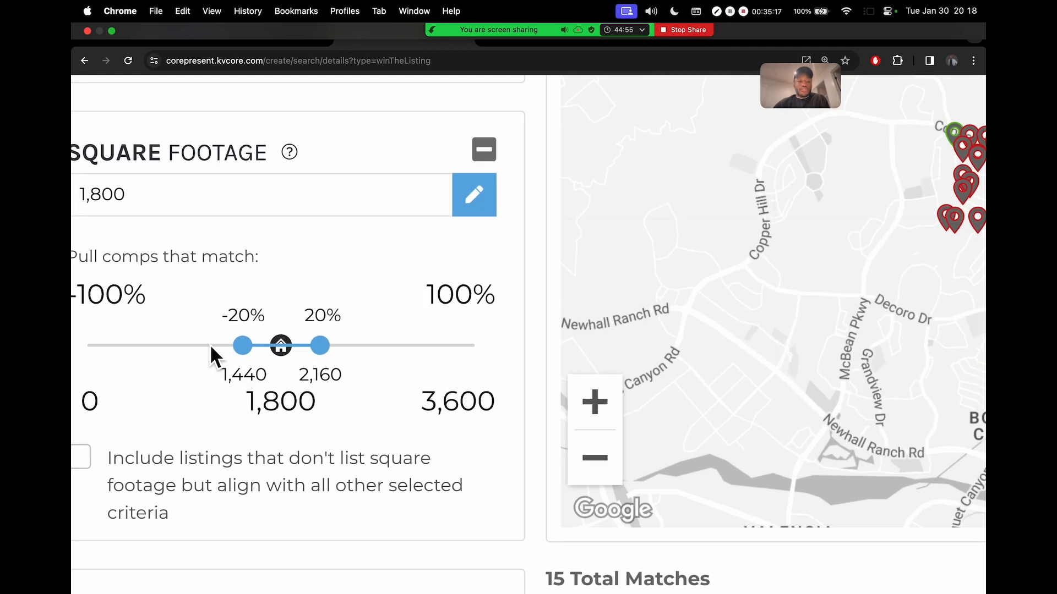
scroll(233, 359, left, 2)
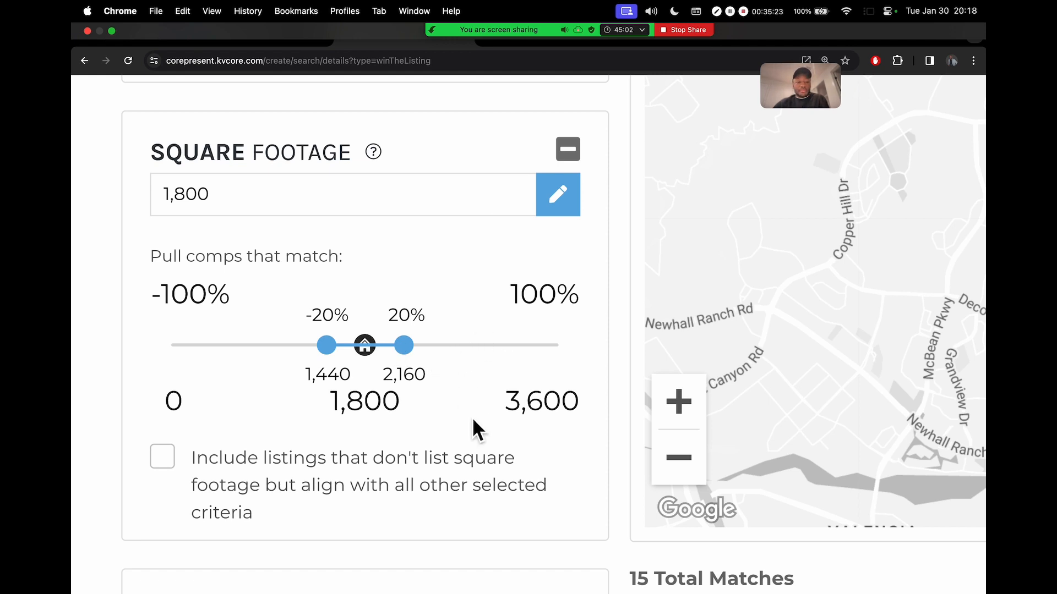
scroll(471, 417, down, 3)
mouse_move(412, 354)
mouse_down()
mouse_move(465, 359)
mouse_move(399, 357)
mouse_move(418, 357)
mouse_move(409, 362)
mouse_up()
scroll(448, 473, down, 3)
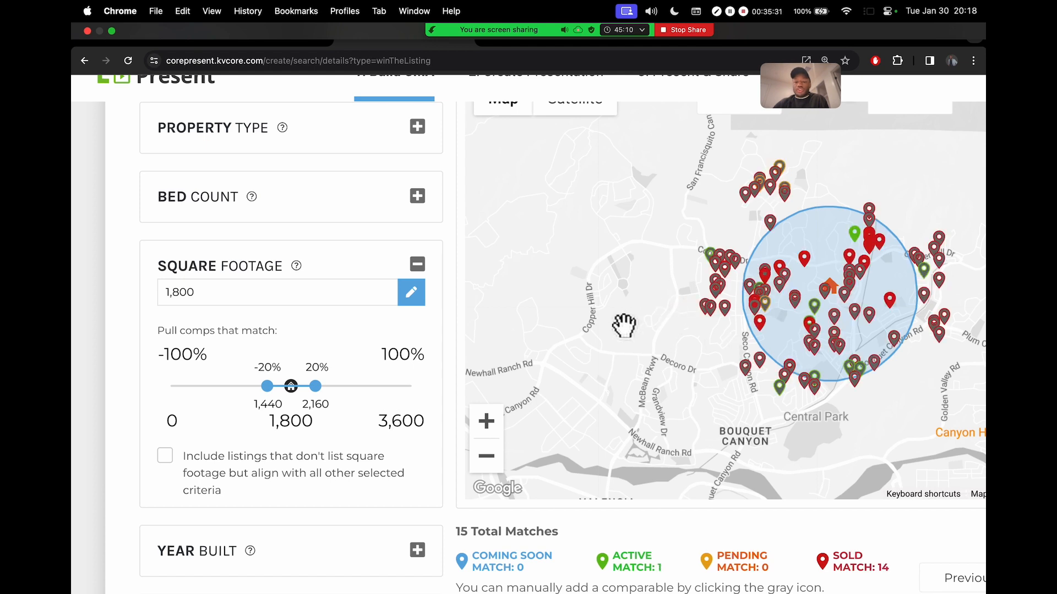
scroll(407, 468, down, 2)
scroll(402, 467, down, 2)
scroll(401, 466, down, 3)
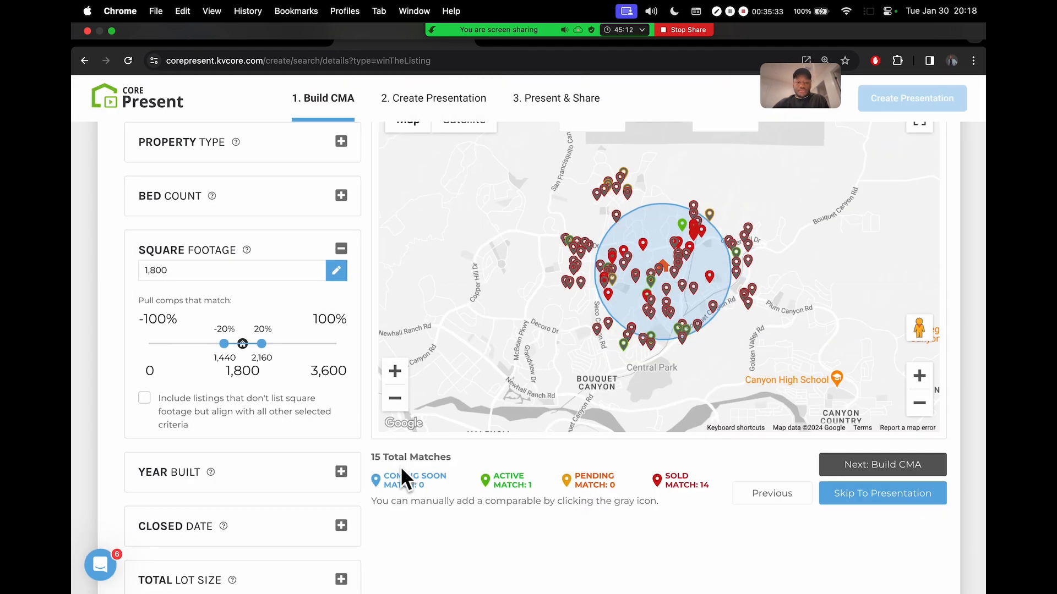
scroll(325, 393, down, 2)
Collapse Square Footage, keep Year Built at all years, and show Closed Date at 0–6 months
click(337, 379)
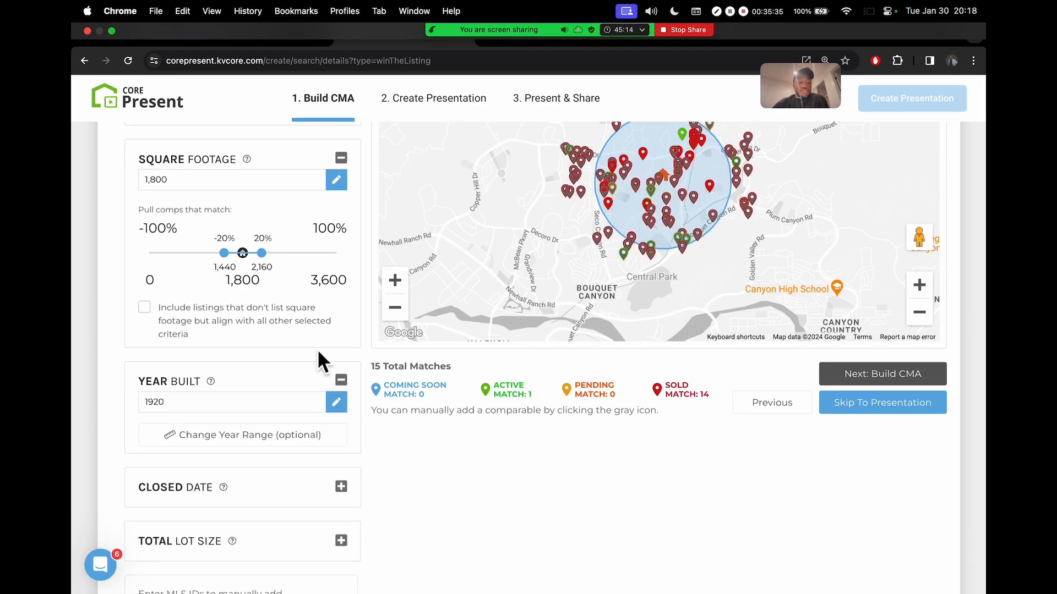
click(341, 158)
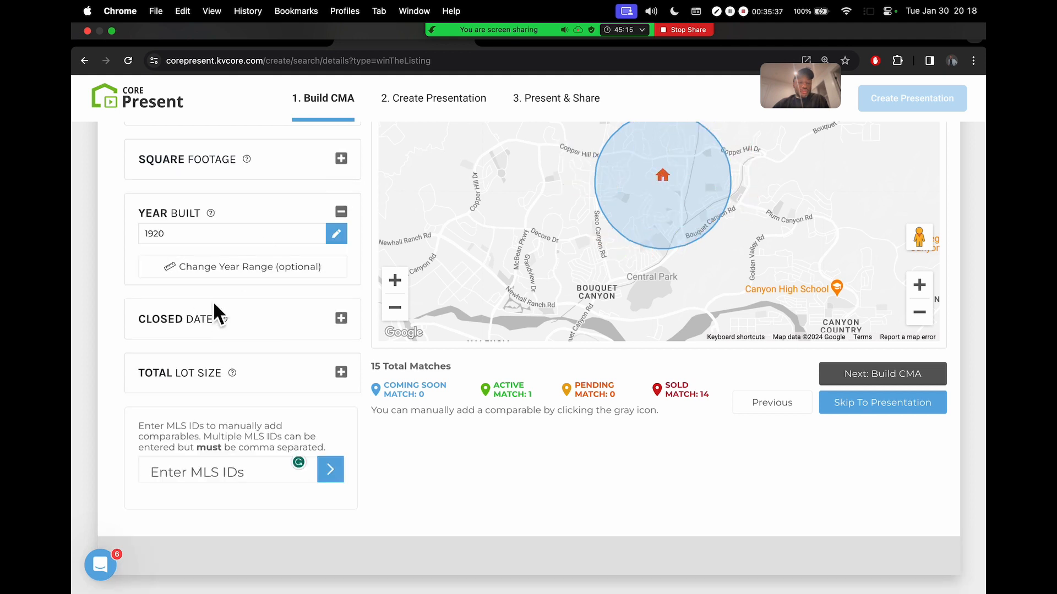
click(192, 267)
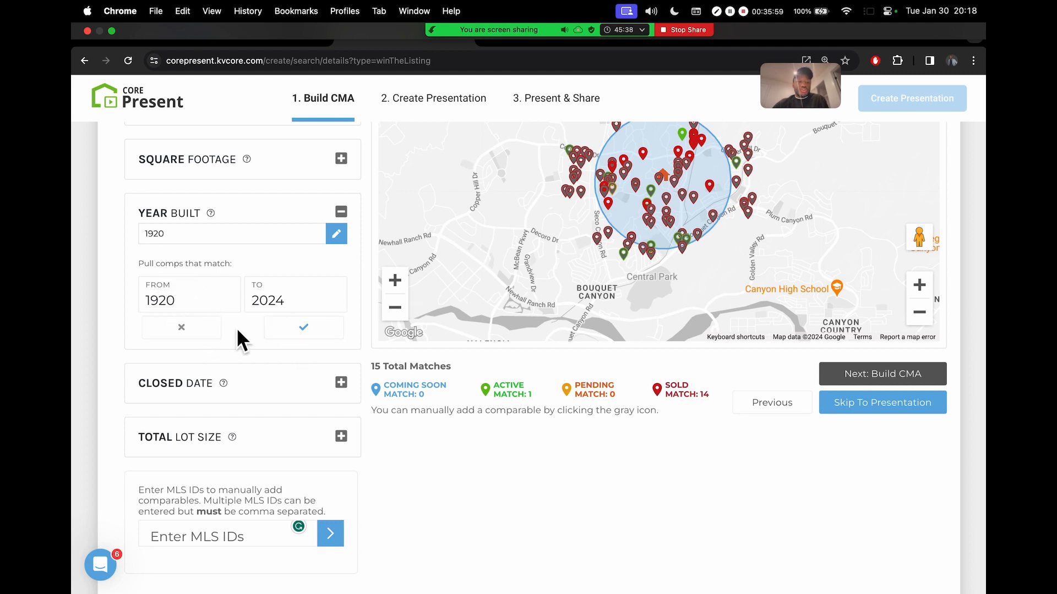
click(190, 329)
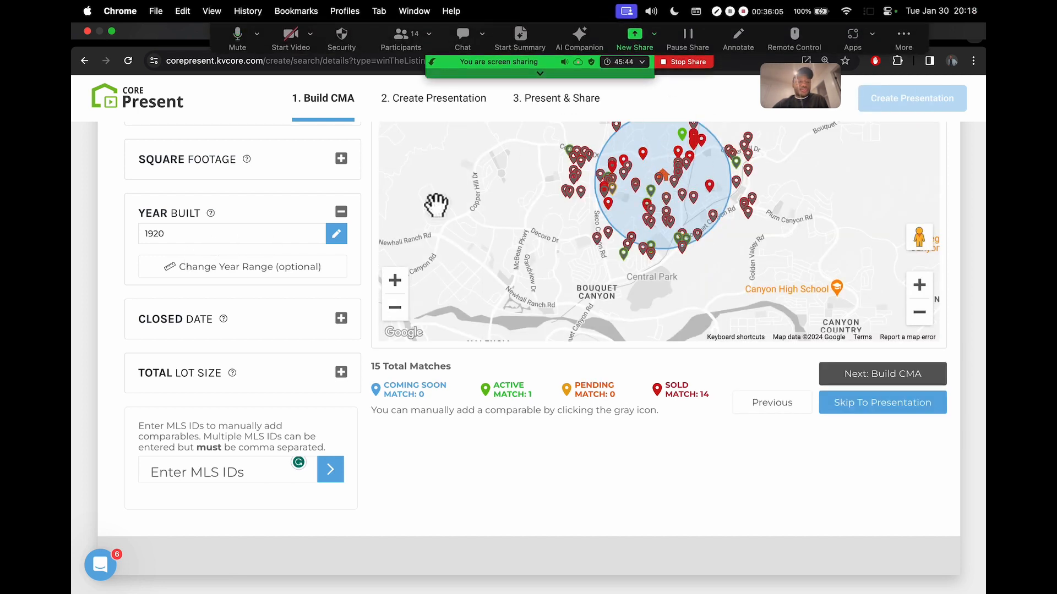
click(341, 320)
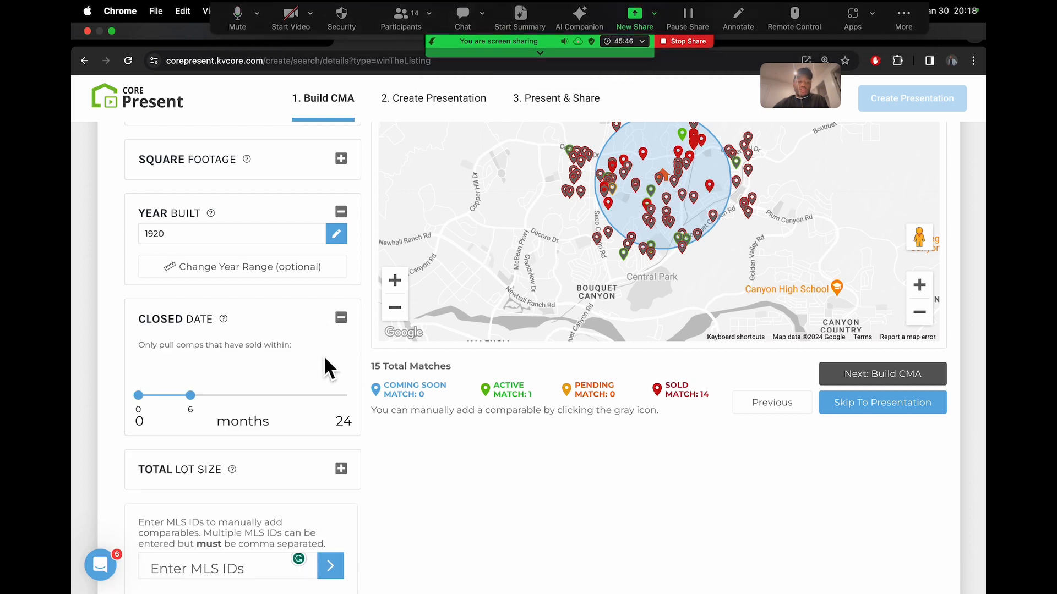
scroll(424, 503, up, 5)
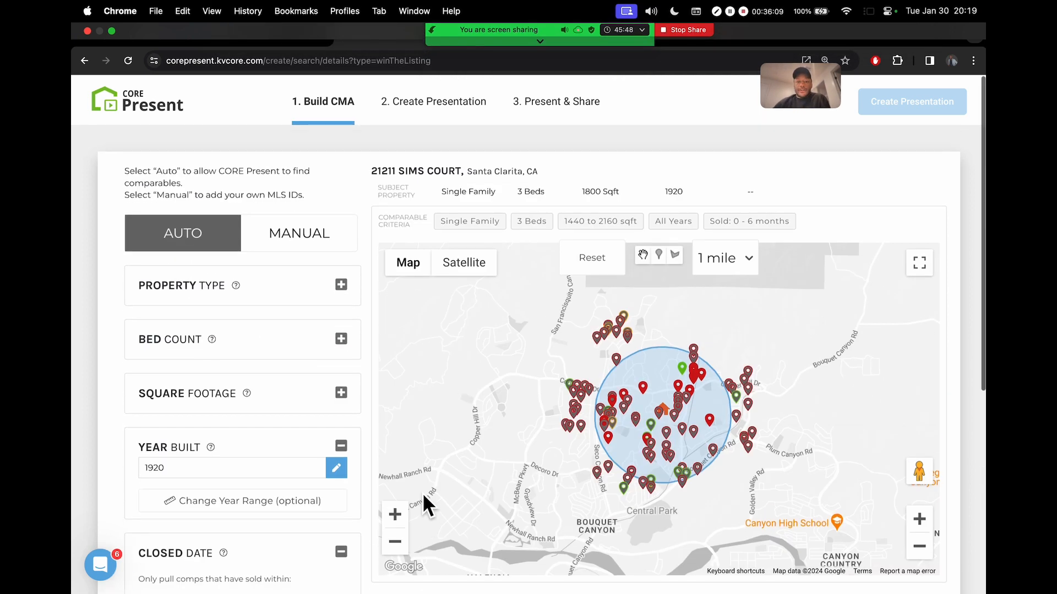
scroll(941, 238, down, 3)
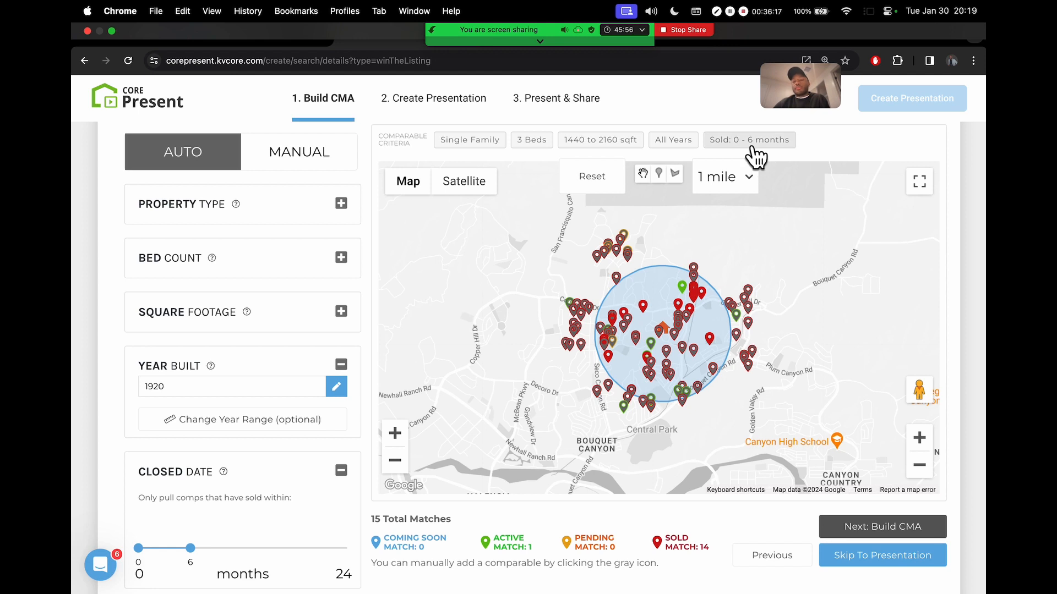
scroll(980, 268, down, 3)
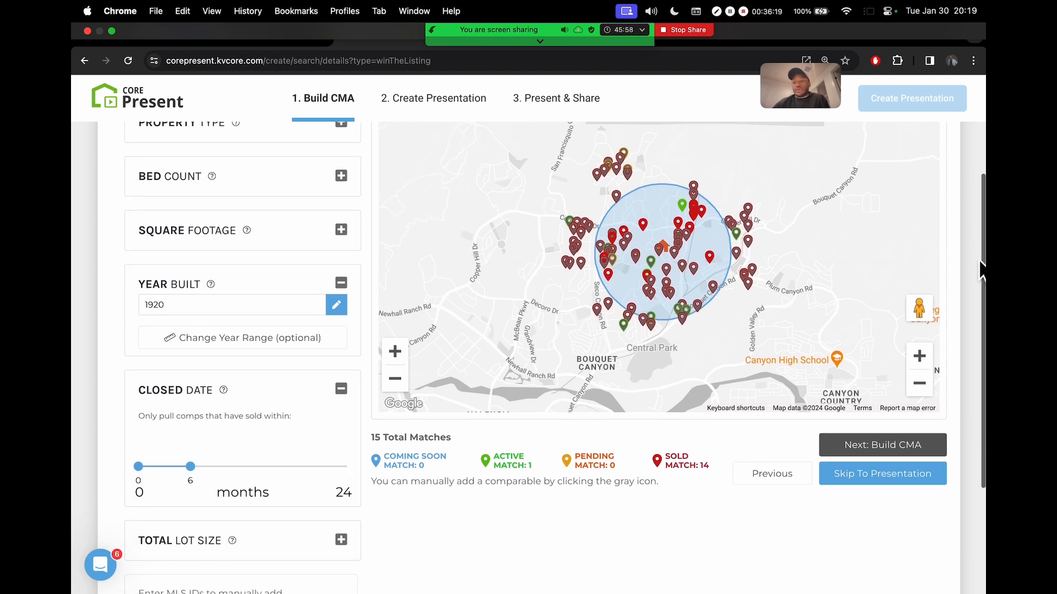
scroll(980, 268, up, 2)
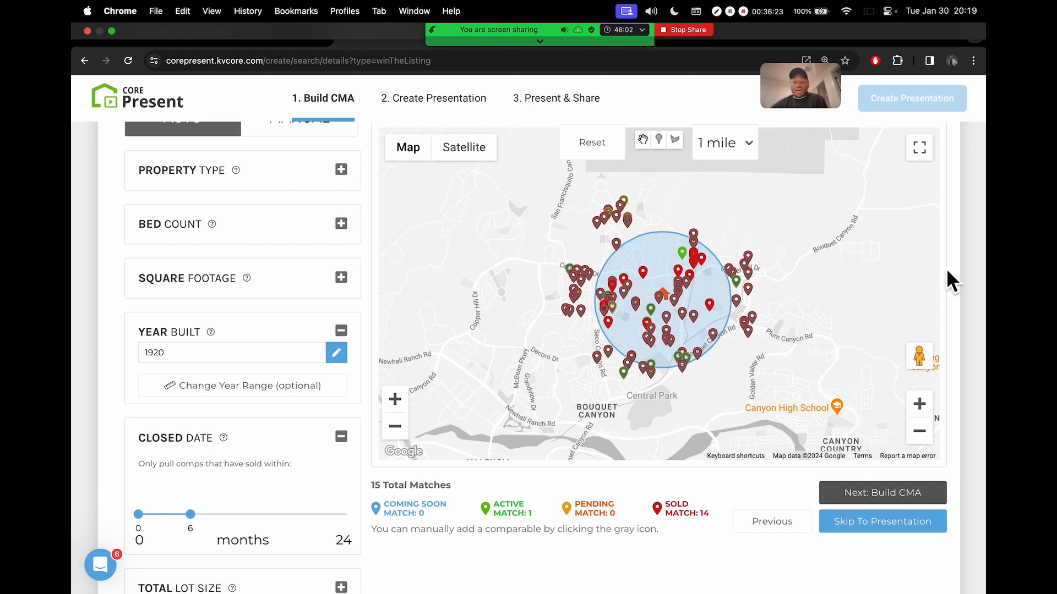
drag(190, 514, 208, 514)
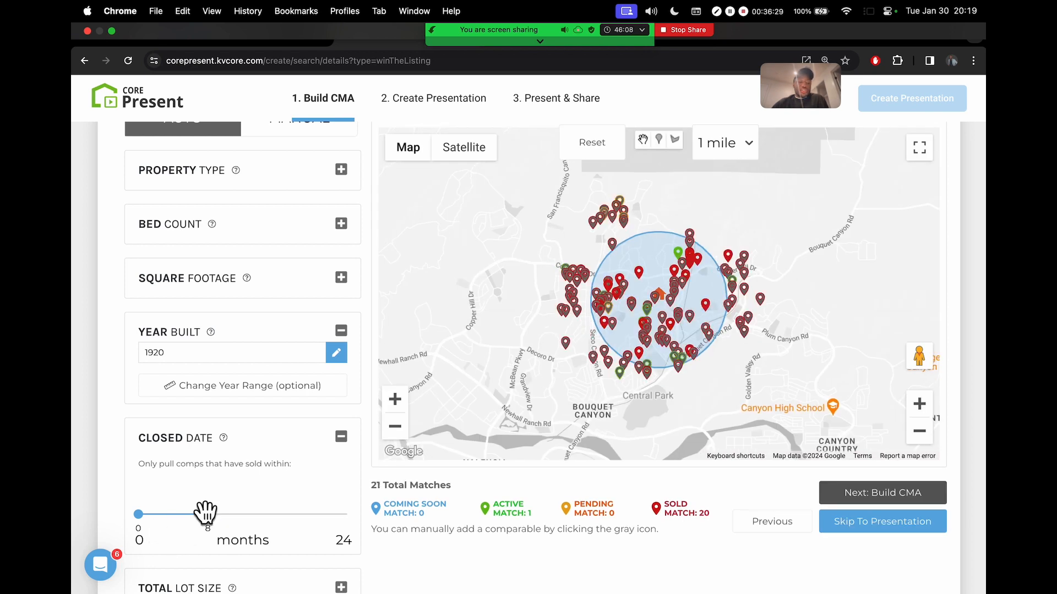
mouse_move(208, 517)
mouse_down()
mouse_move(235, 517)
mouse_move(195, 517)
mouse_move(347, 520)
mouse_move(181, 530)
mouse_move(199, 531)
mouse_up()
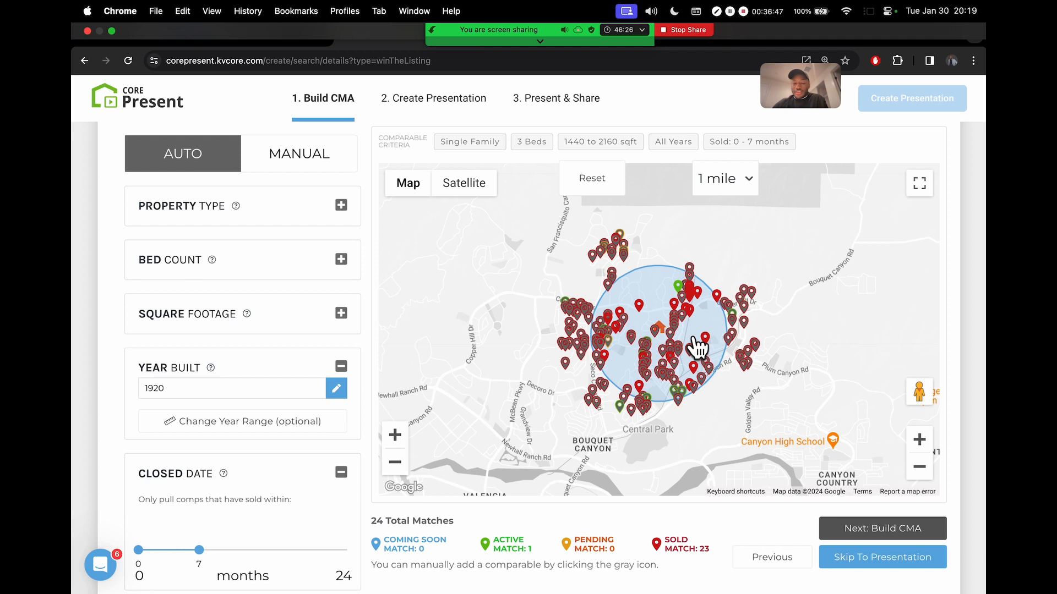
drag(201, 554, 192, 553)
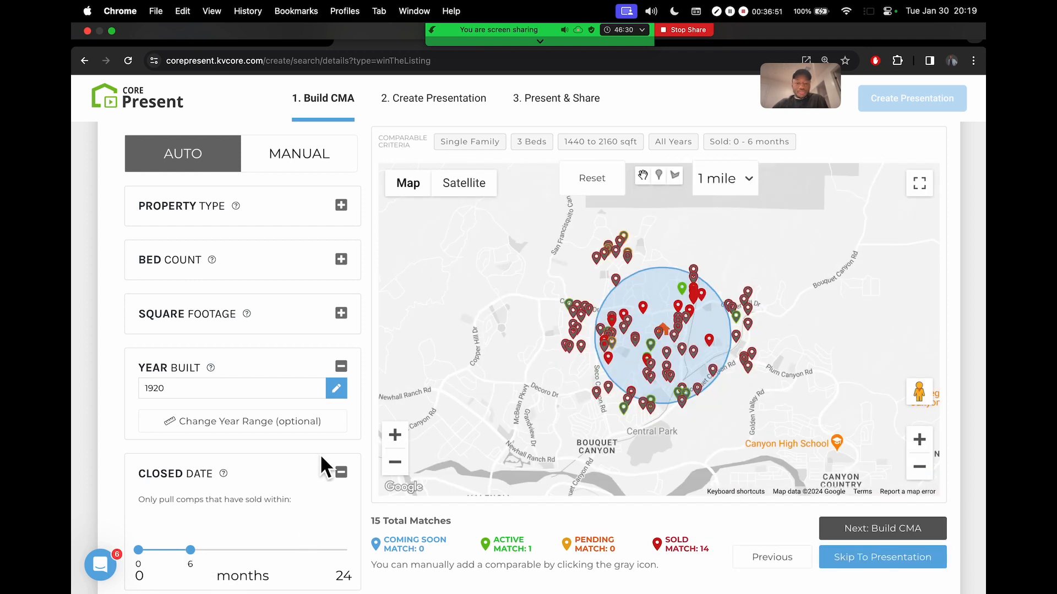
scroll(319, 453, down, 3)
scroll(319, 429, down, 6)
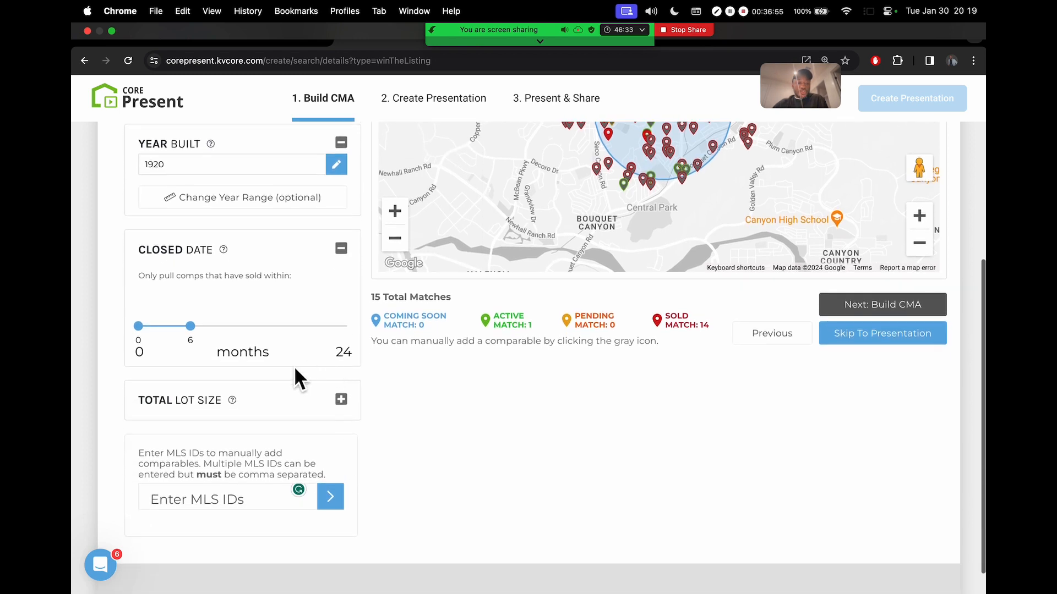
click(340, 400)
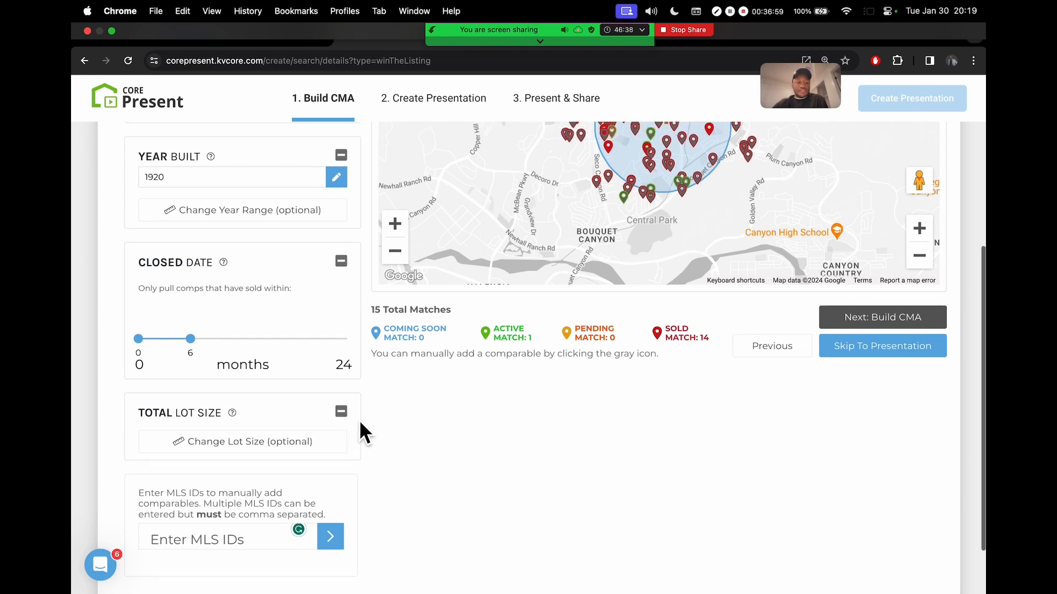
scroll(360, 423, up, 10)
scroll(359, 419, up, 2)
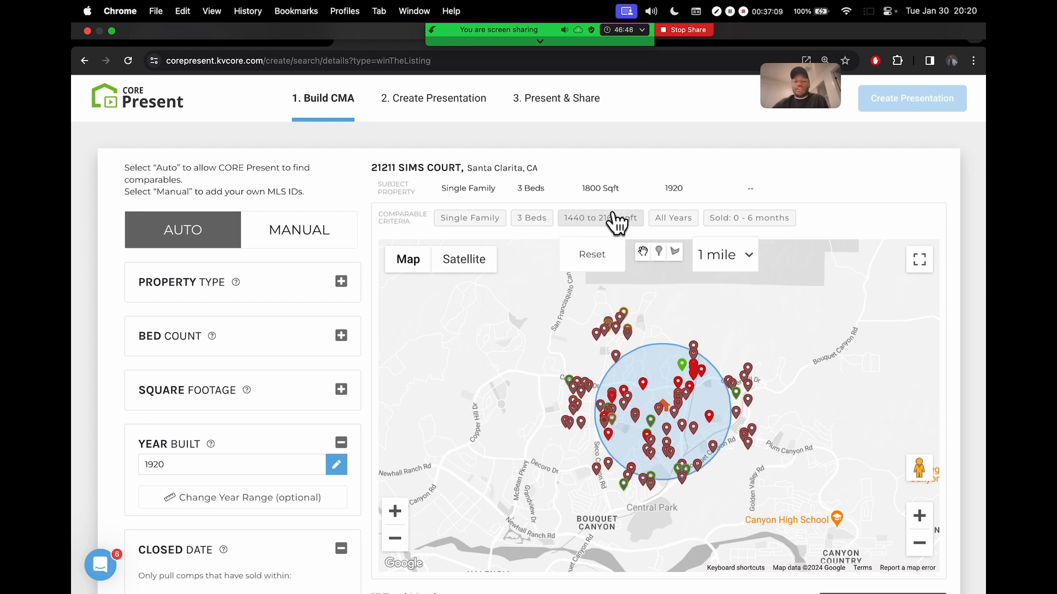
scroll(376, 266, down, 4)
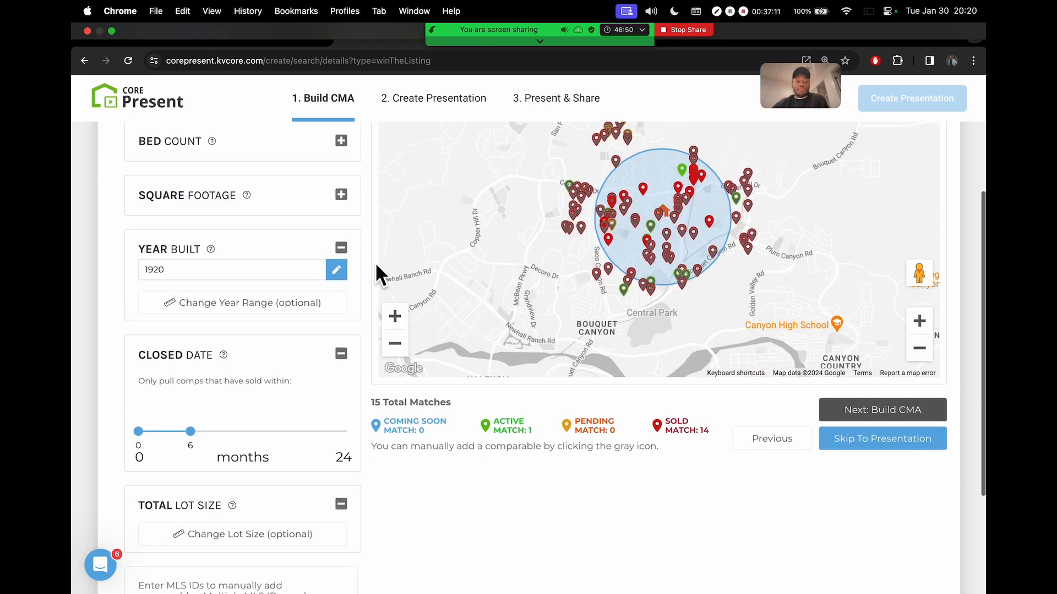
scroll(376, 264, down, 3)
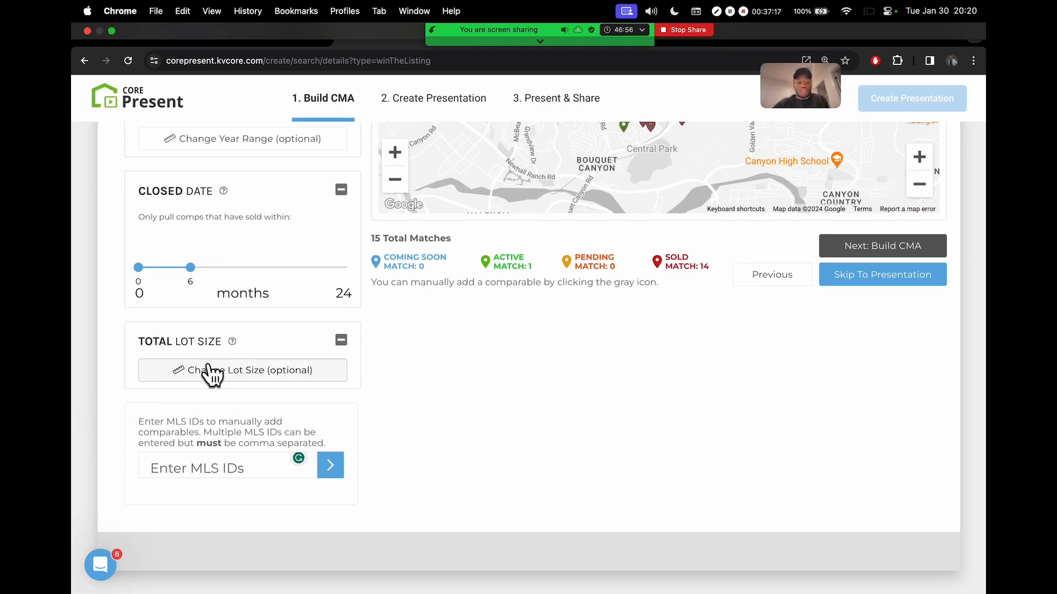
click(341, 341)
scroll(393, 355, up, 10)
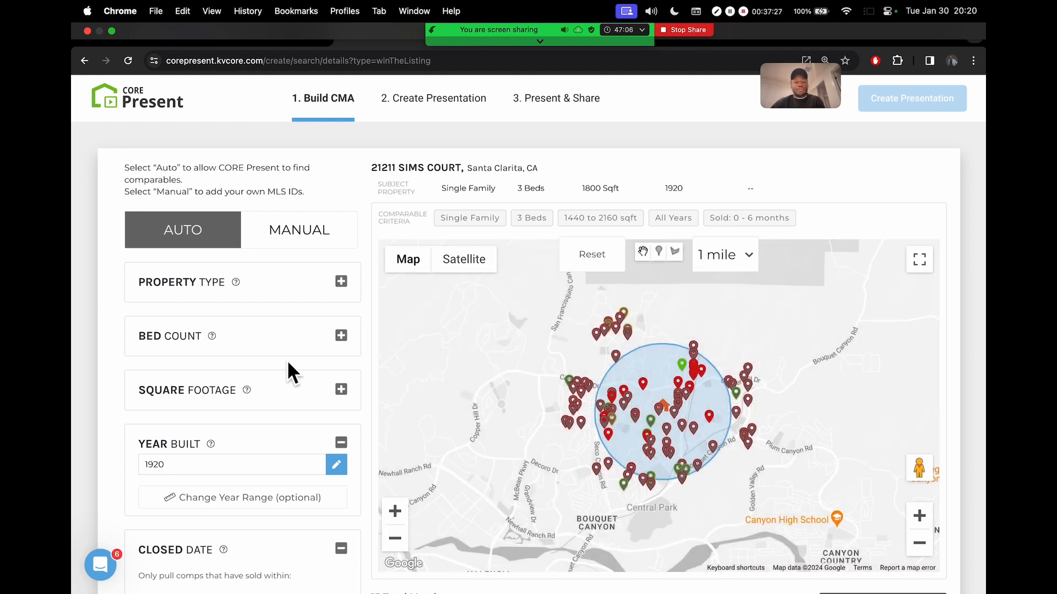
scroll(825, 182, down, 2)
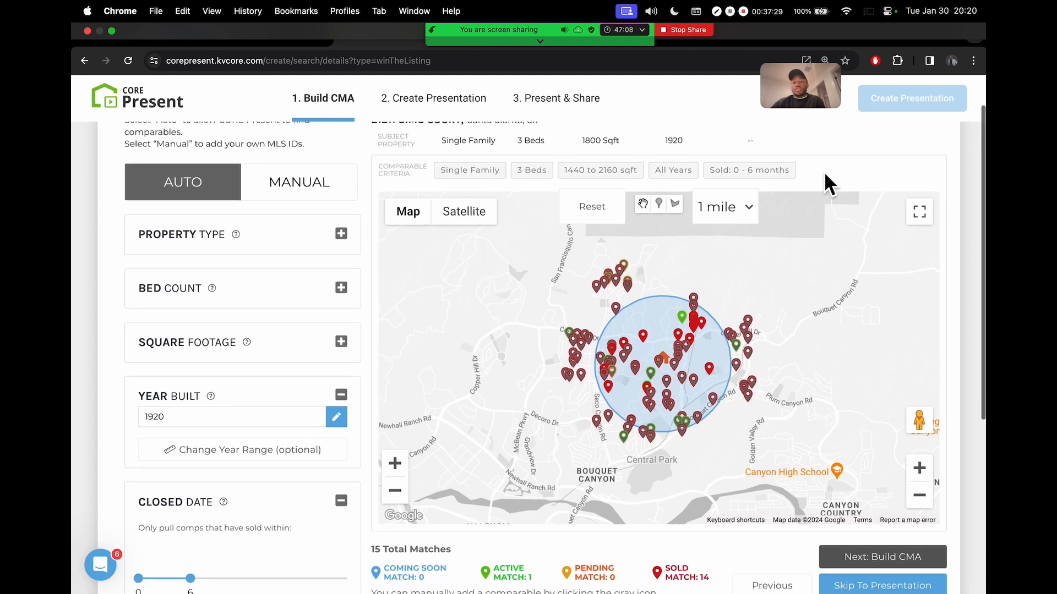
scroll(825, 183, down, 2)
drag(372, 484, 441, 485)
click(461, 485)
drag(666, 502, 717, 521)
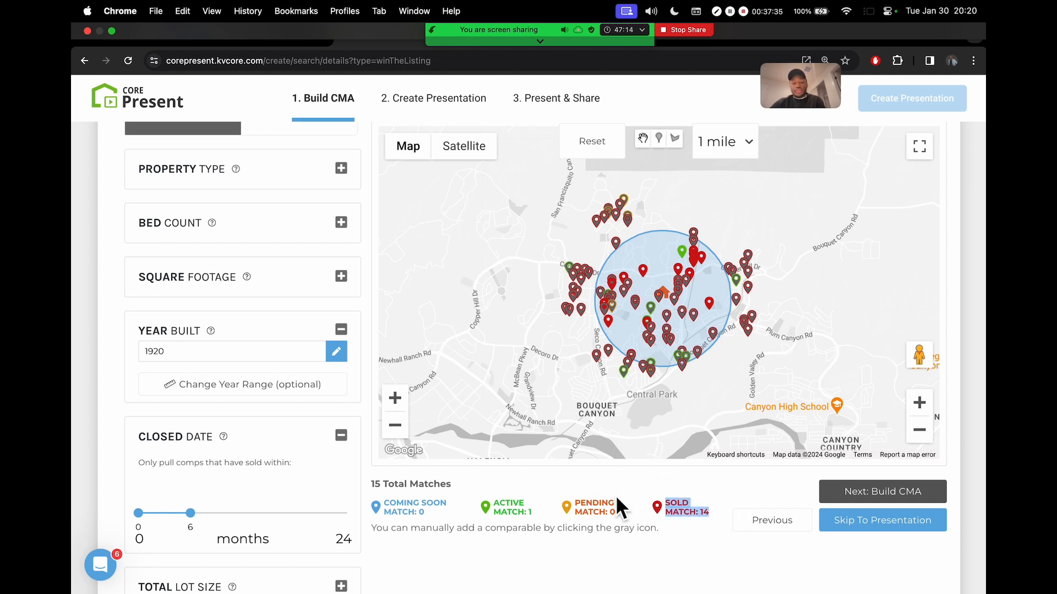
drag(536, 516, 494, 503)
click(545, 511)
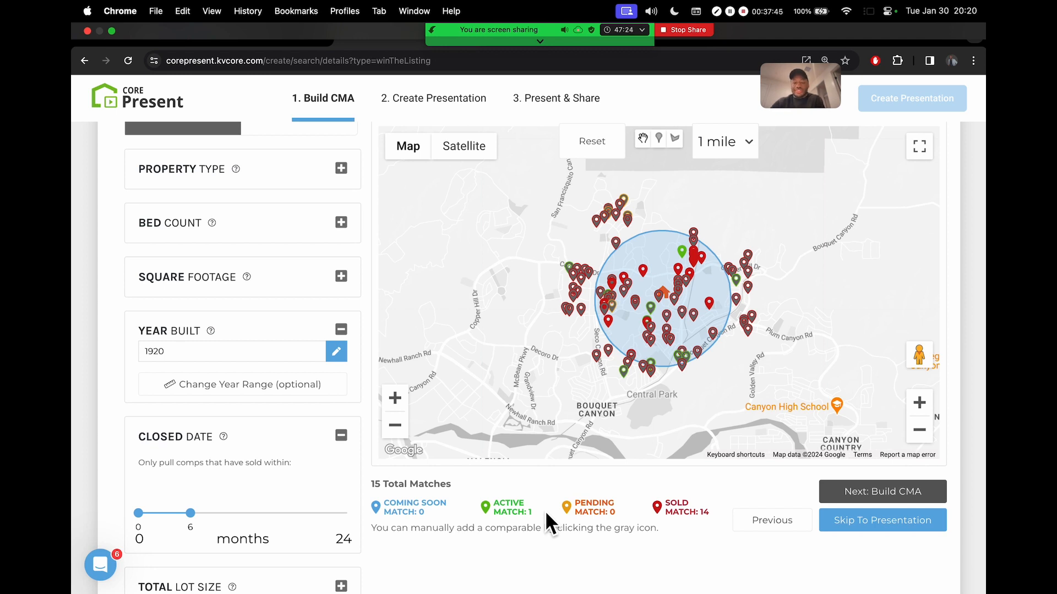
scroll(970, 448, up, 1)
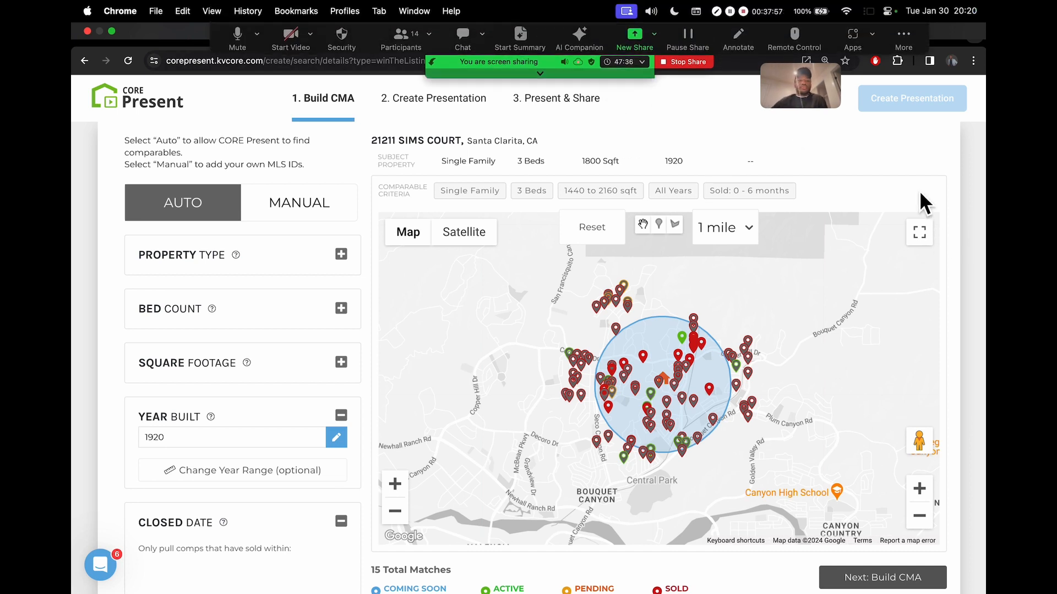
scroll(980, 223, up, 1)
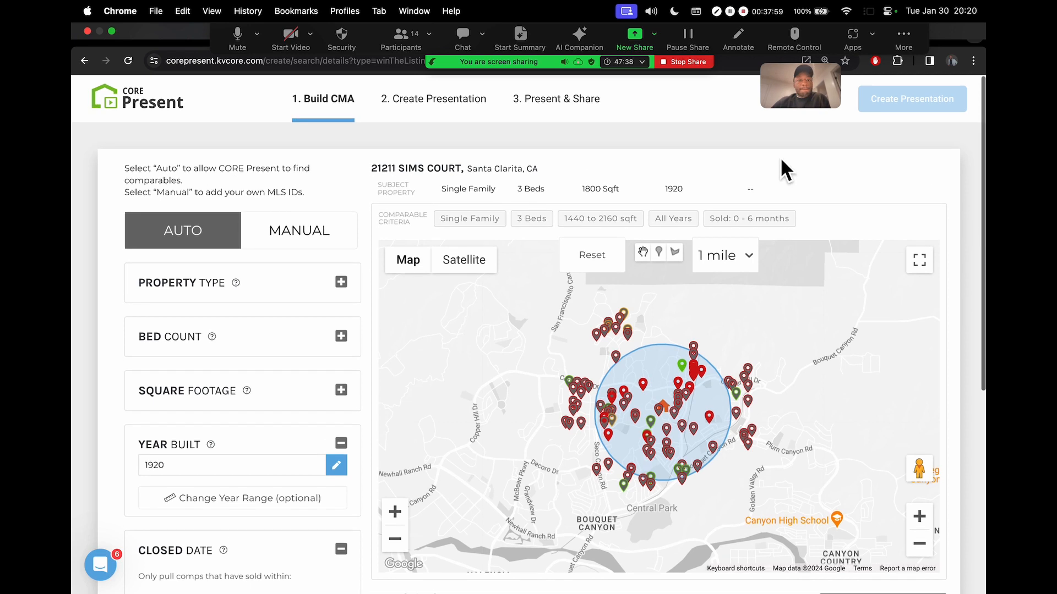
scroll(897, 217, down, 3)
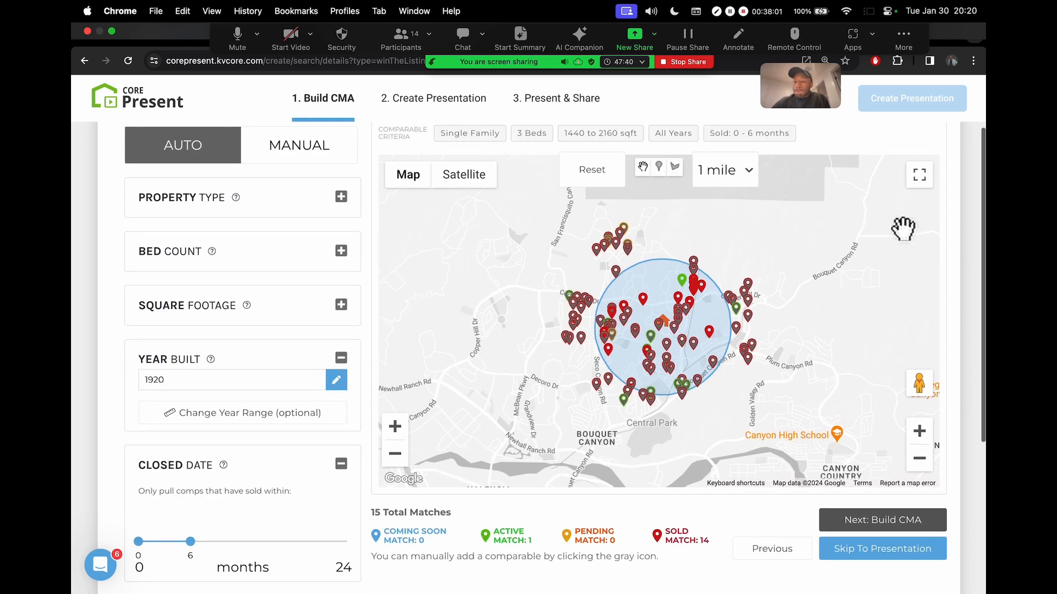
scroll(378, 143, up, 3)
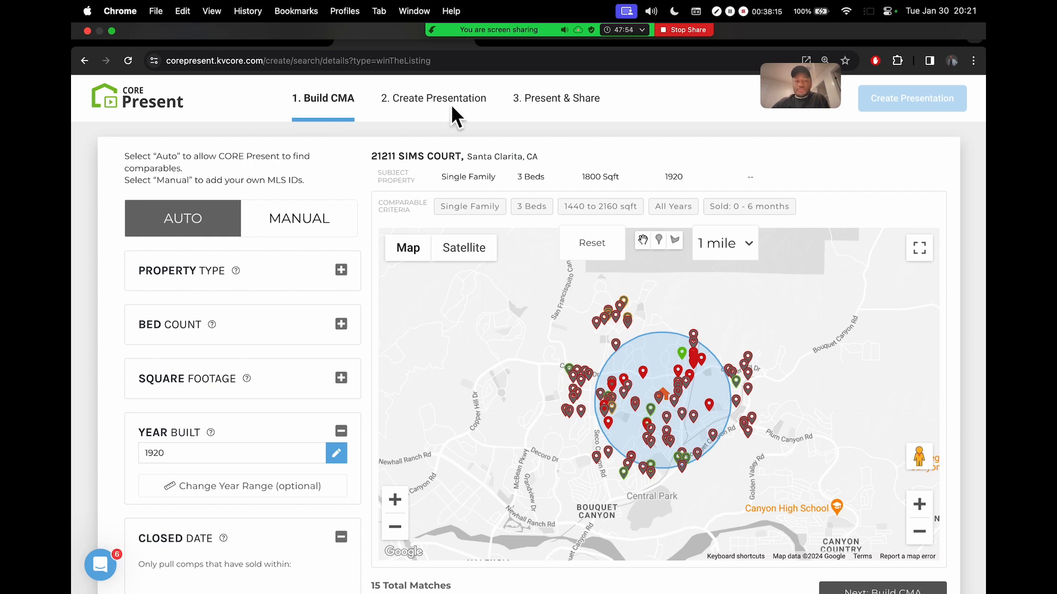
mouse_move(487, 38)
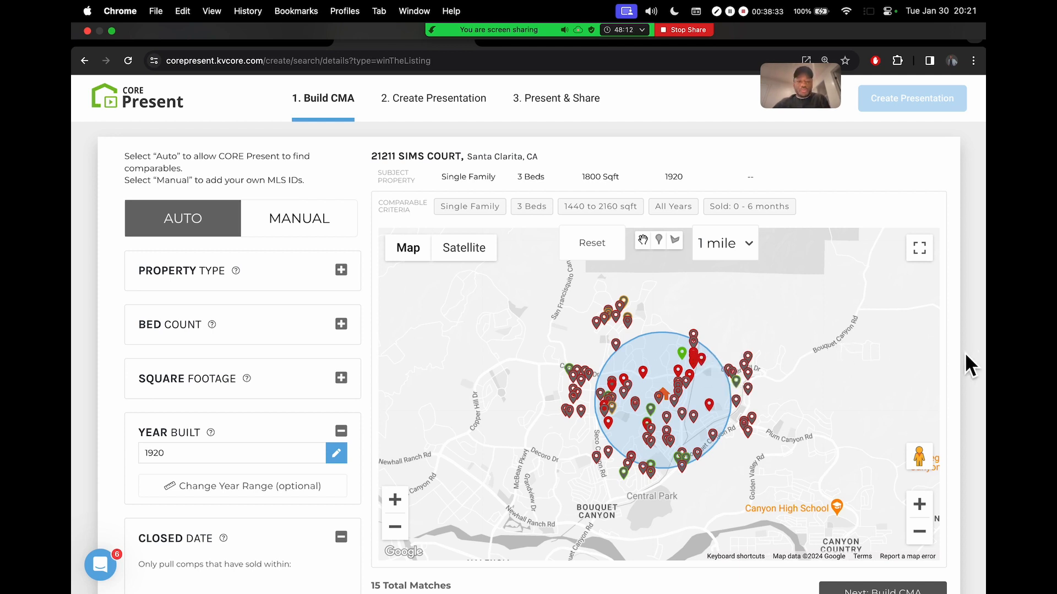
scroll(365, 145, down, 1)
scroll(366, 145, down, 5)
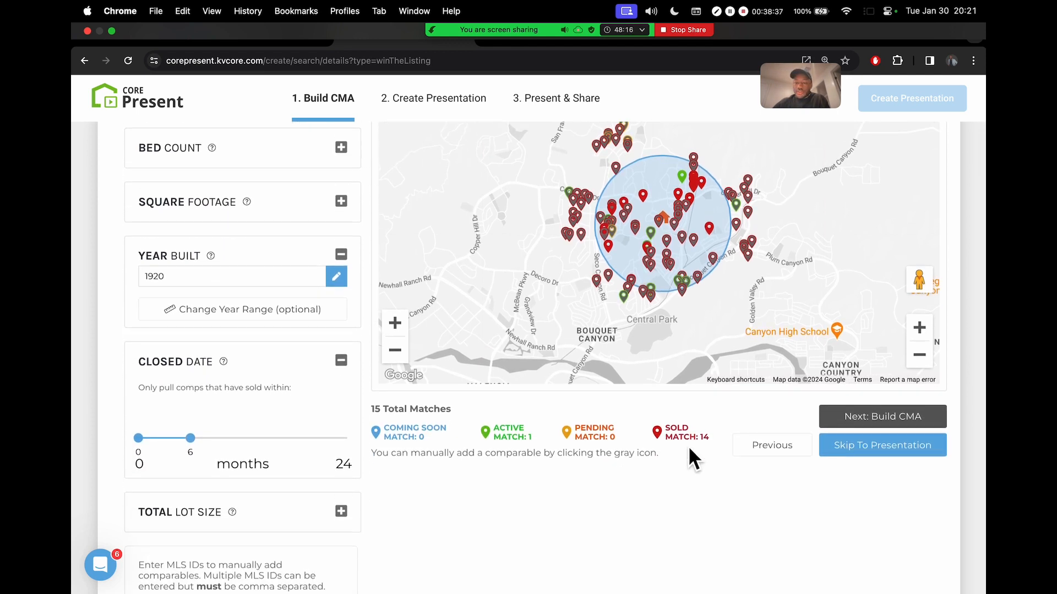
scroll(635, 443, down, 1)
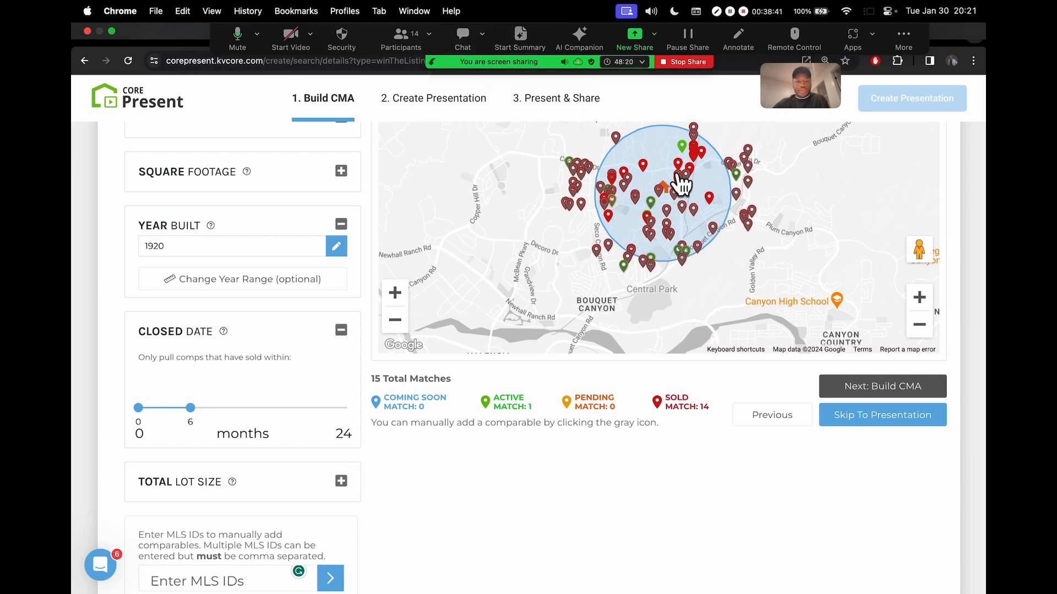
scroll(969, 207, up, 5)
scroll(365, 153, up, 2)
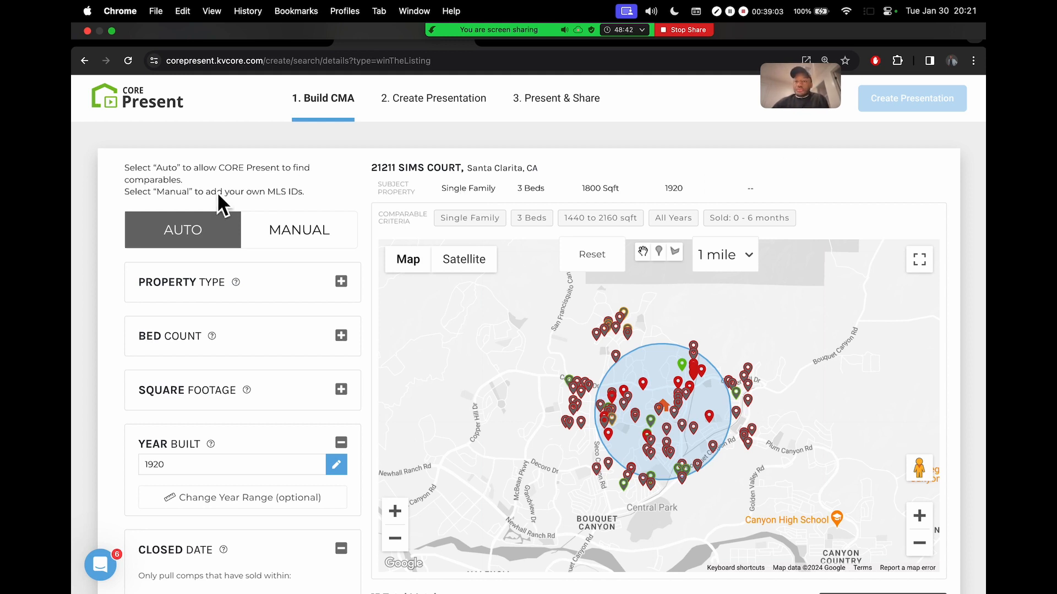
scroll(959, 217, down, 5)
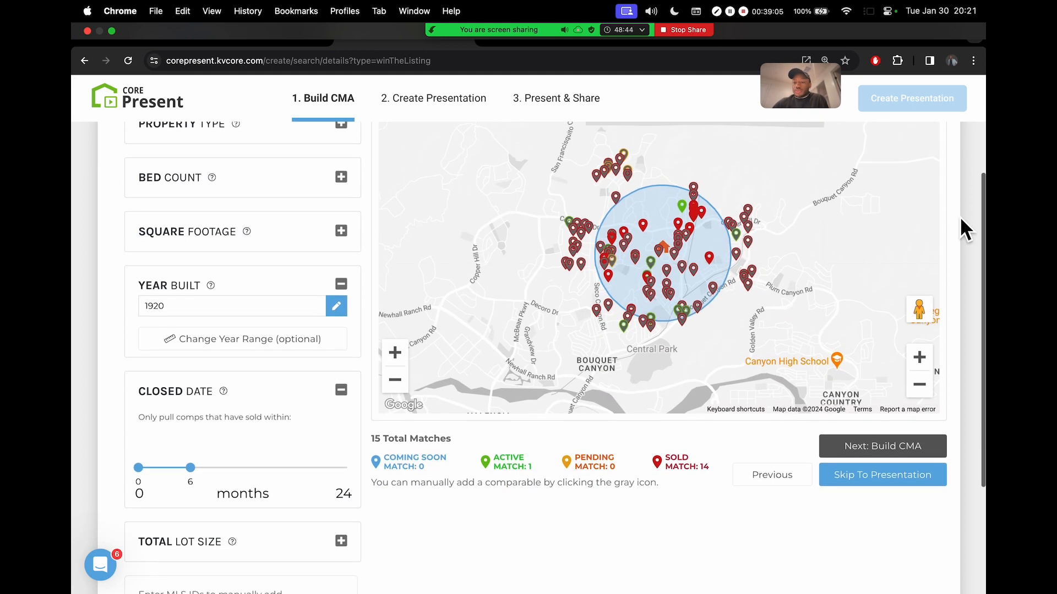
click(893, 449)
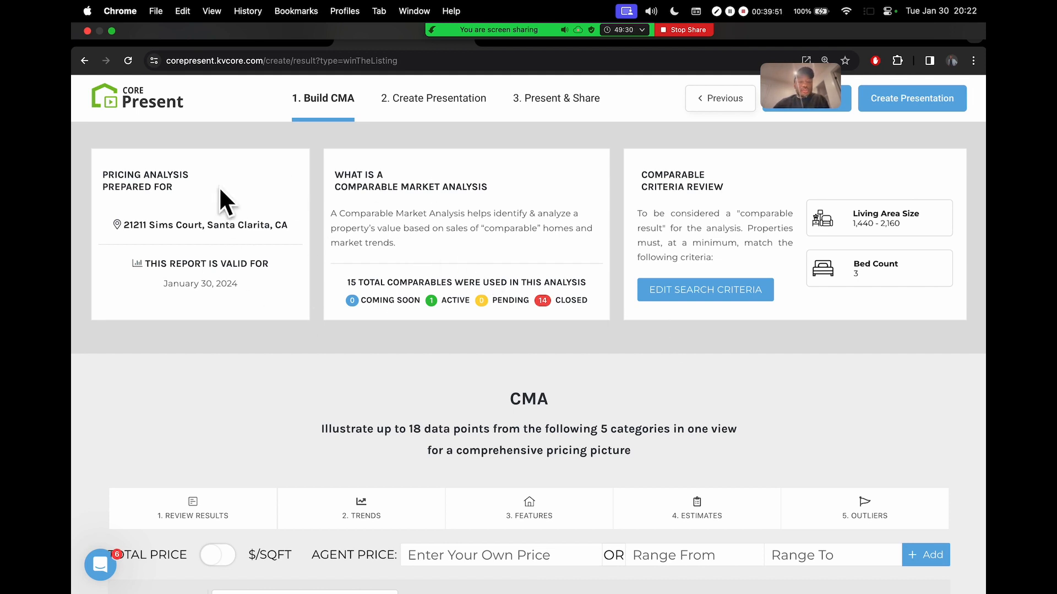
drag(102, 172, 199, 198)
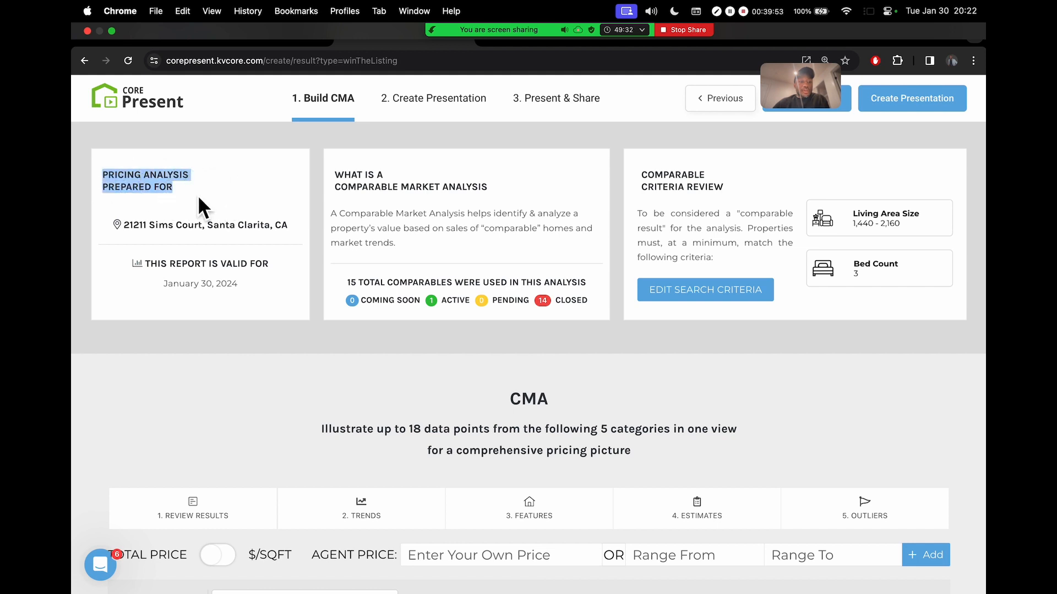
click(205, 199)
drag(115, 187, 296, 230)
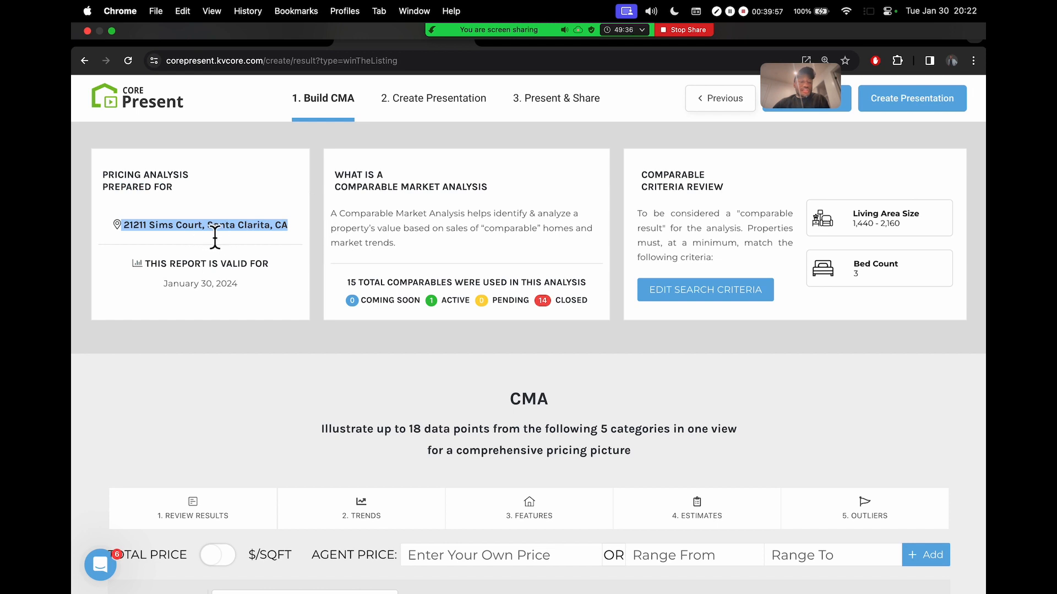
drag(144, 265, 274, 272)
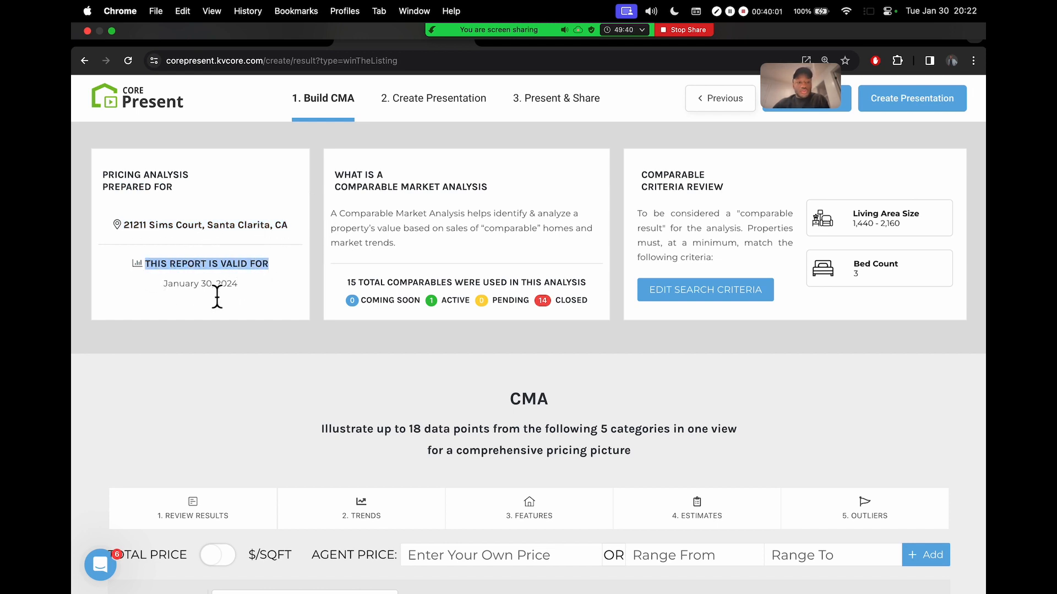
drag(163, 284, 269, 282)
click(269, 283)
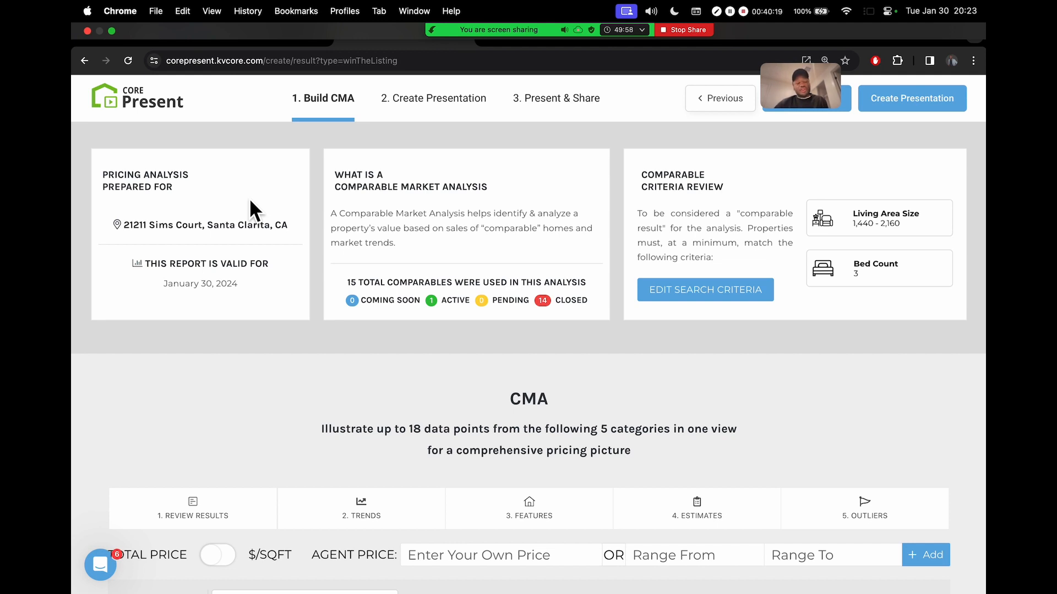
drag(240, 288, 161, 274)
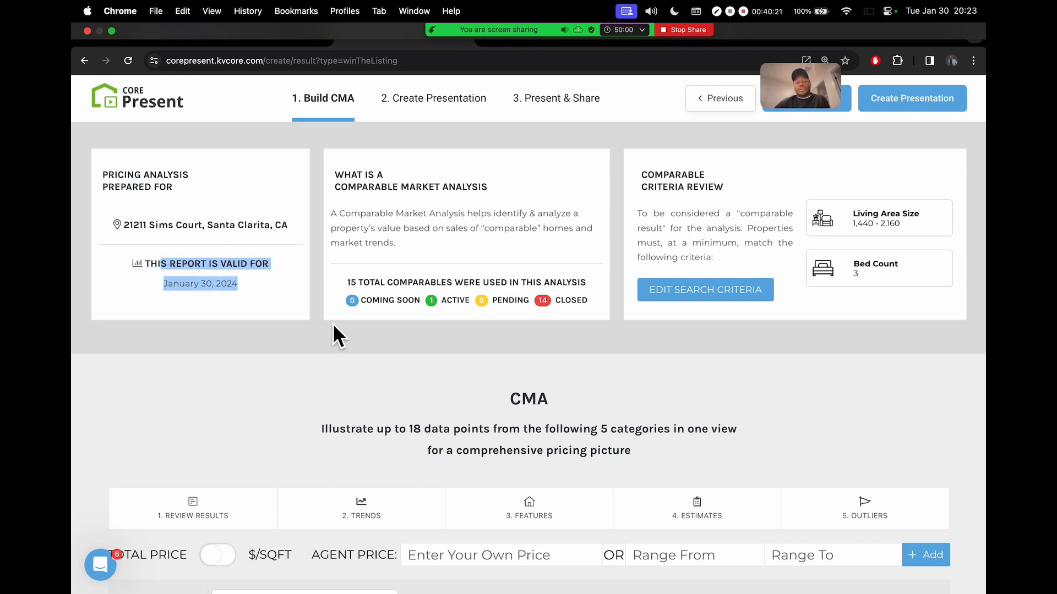
click(222, 279)
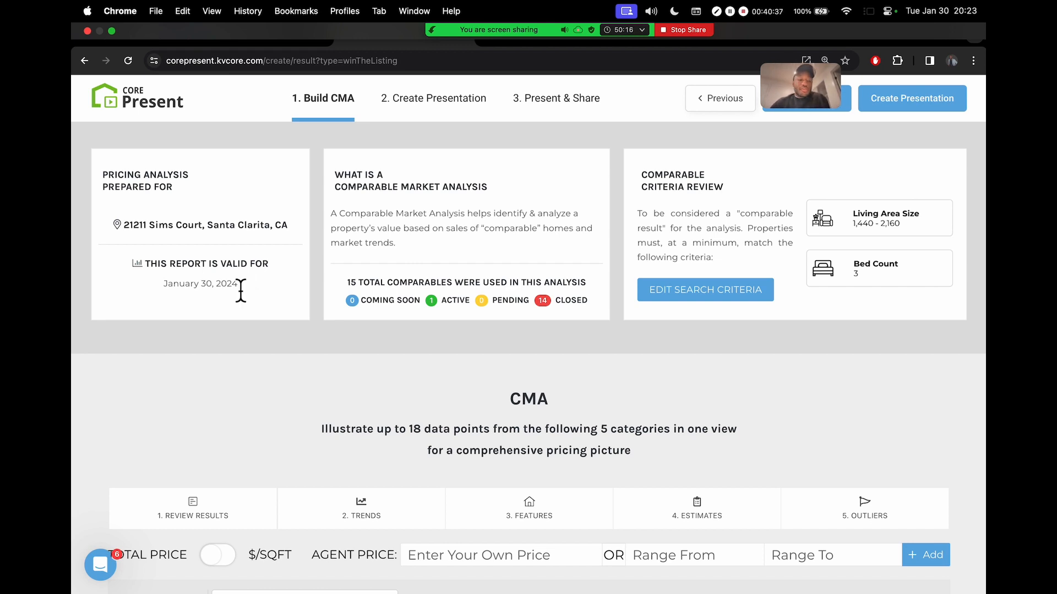
drag(168, 285, 256, 292)
click(253, 289)
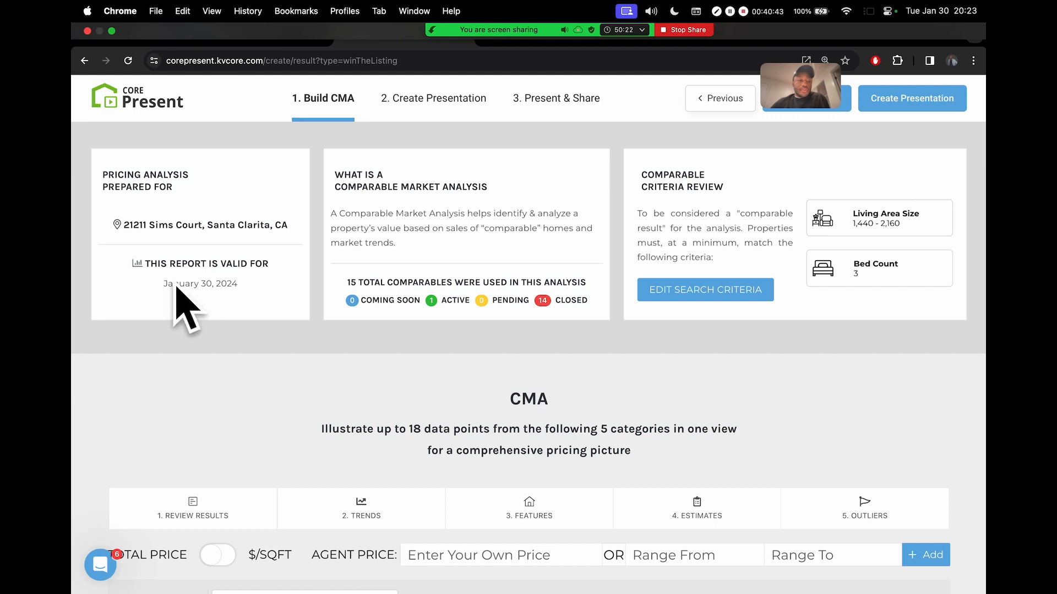
drag(163, 285, 231, 288)
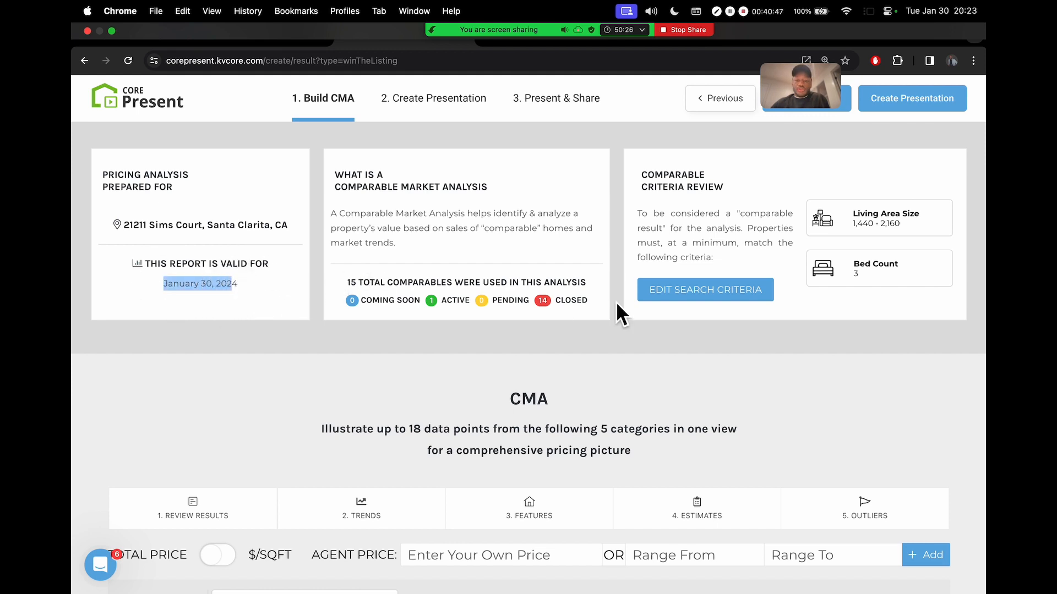
click(238, 263)
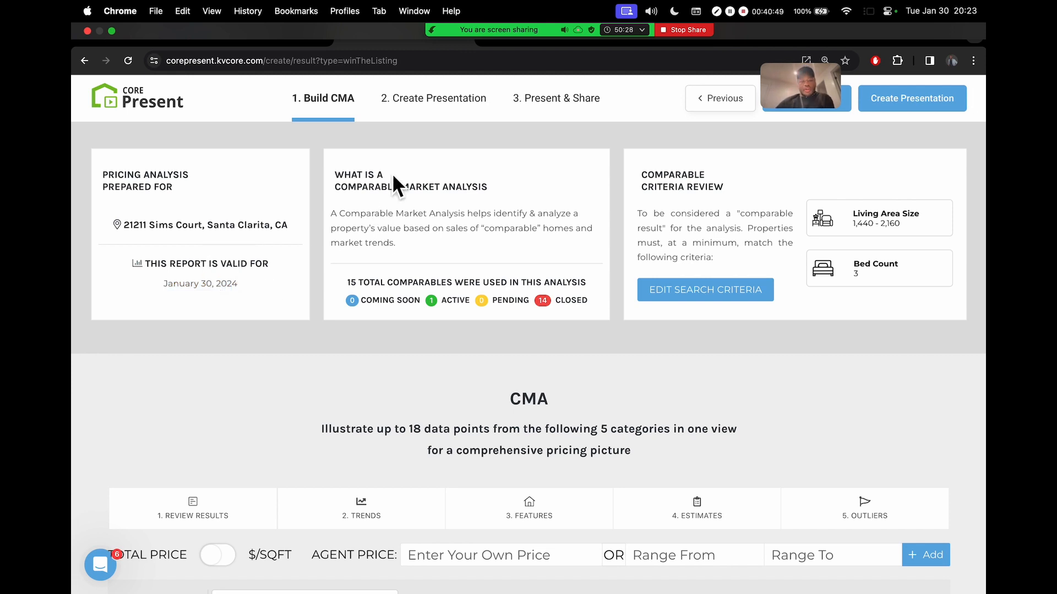
mouse_move(539, 32)
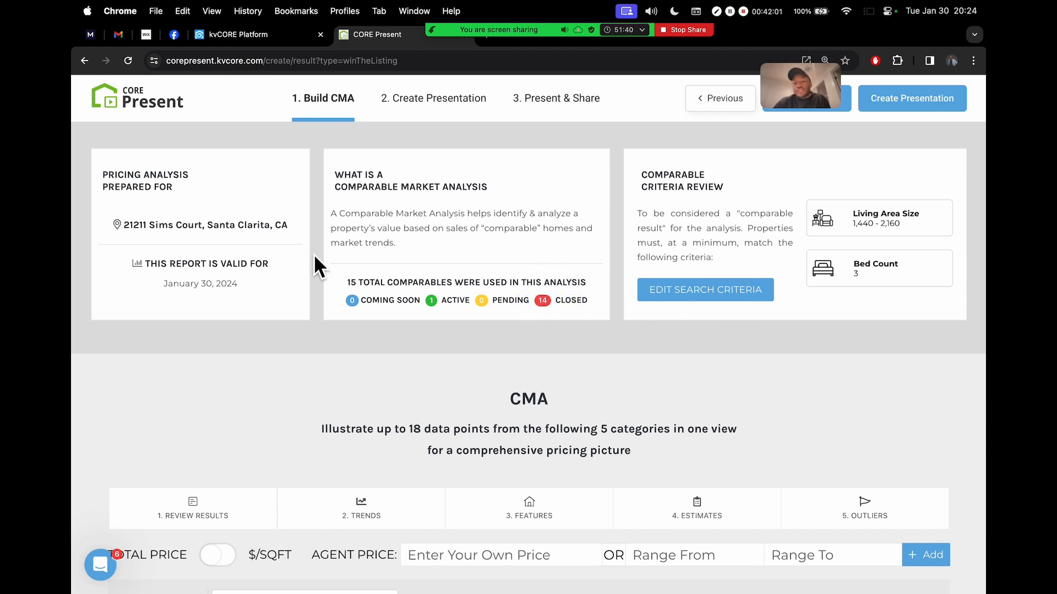
scroll(299, 261, down, 2)
scroll(244, 246, up, 2)
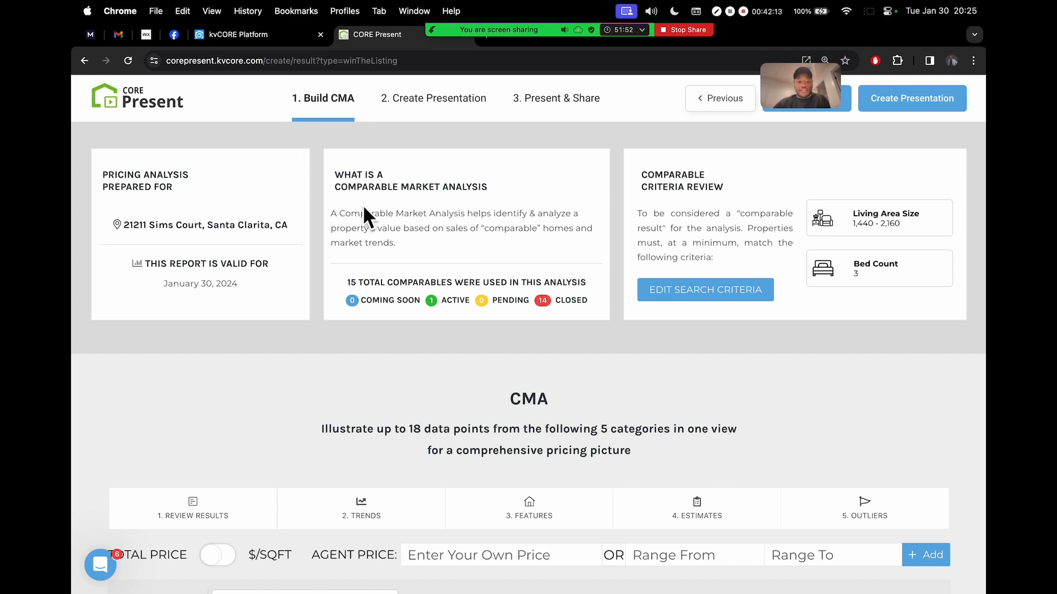
drag(335, 173, 507, 194)
click(490, 190)
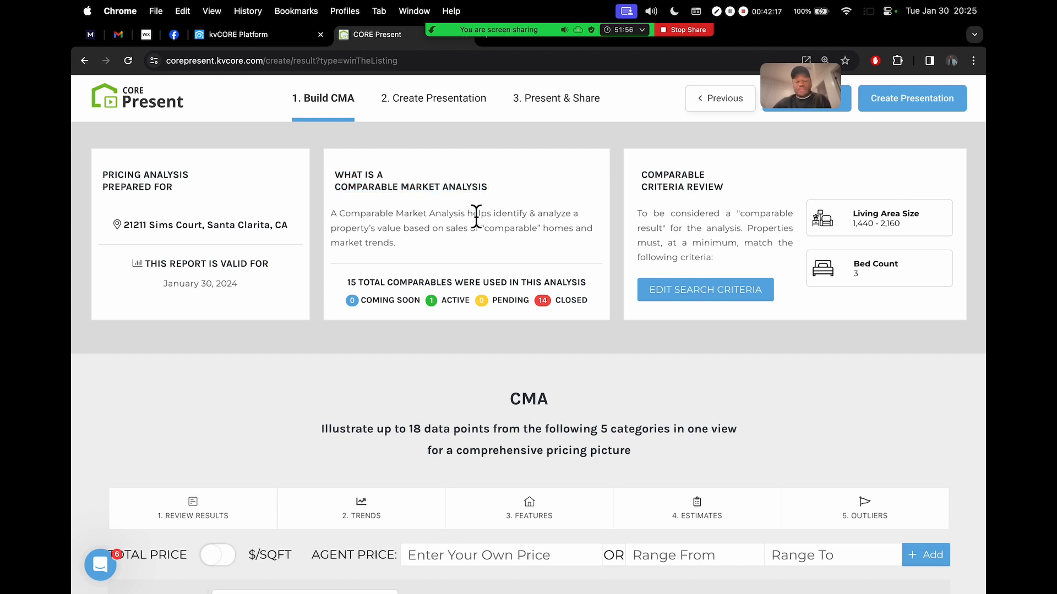
drag(335, 218, 406, 249)
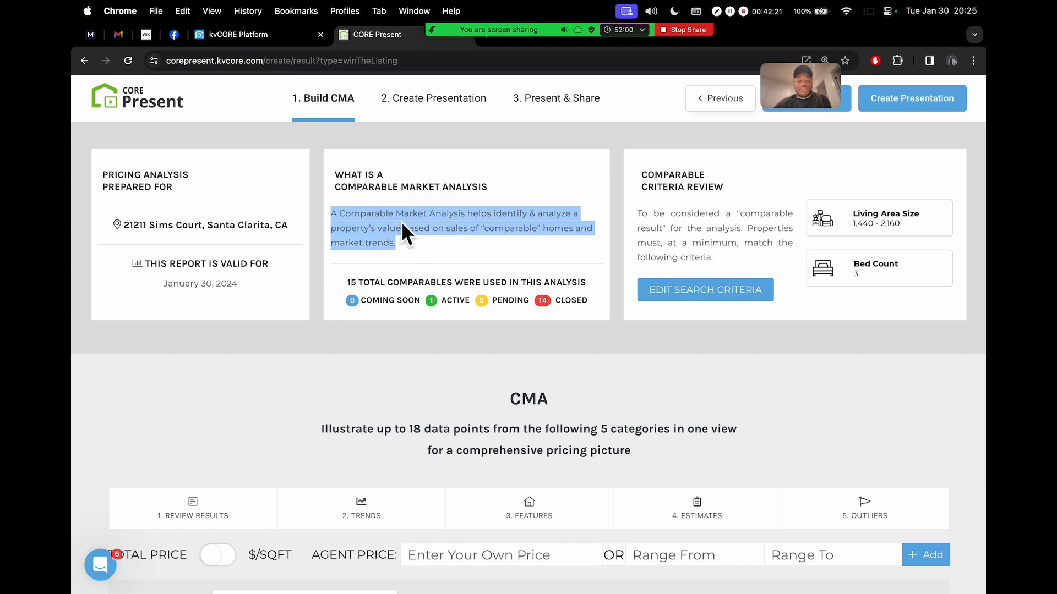
scroll(401, 221, up, 5)
click(516, 220)
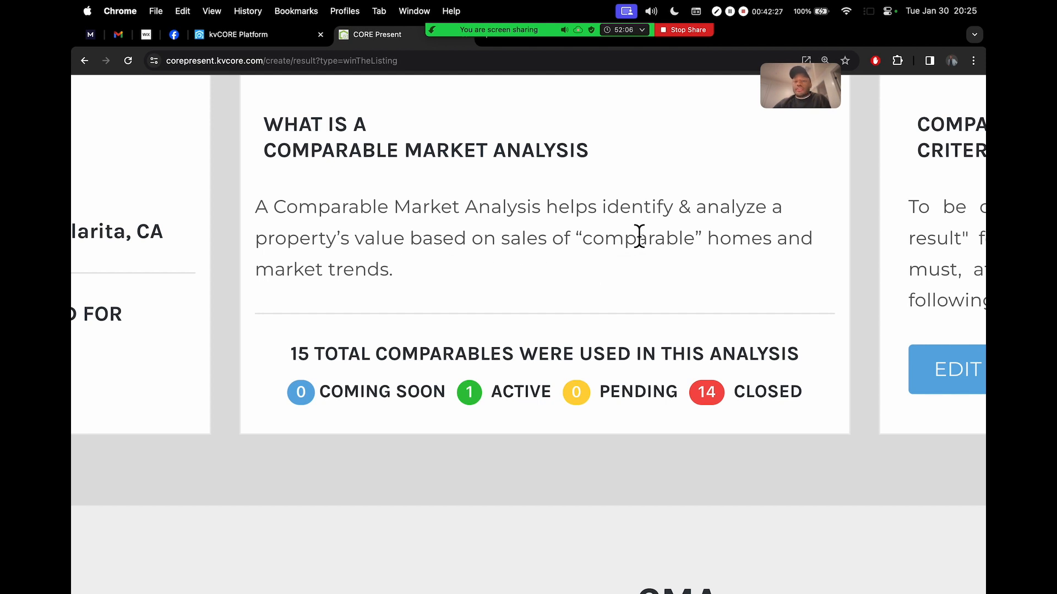
scroll(566, 293, down, 5)
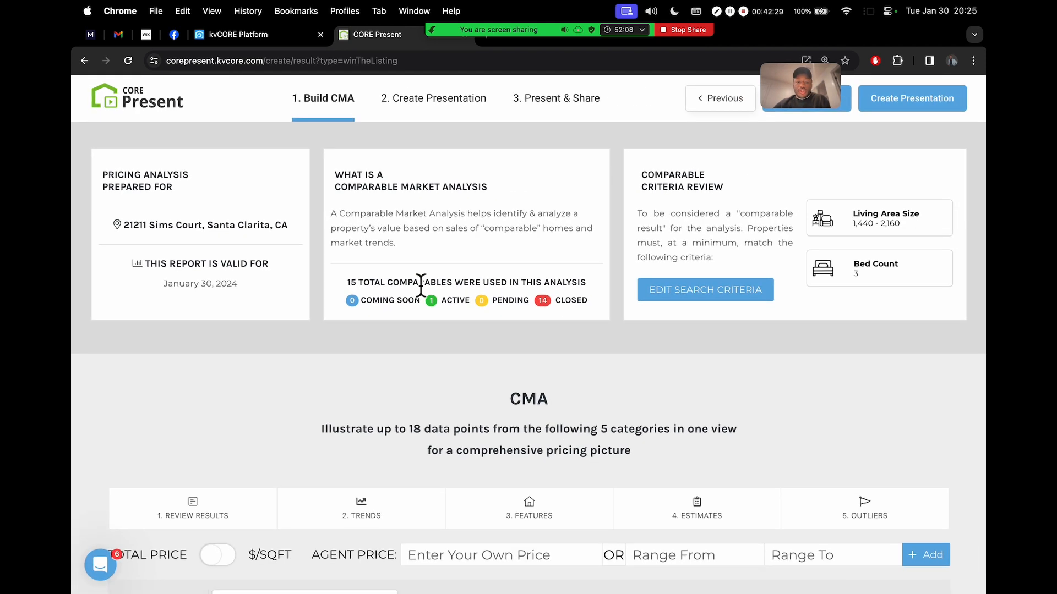
scroll(421, 286, up, 5)
drag(229, 290, 886, 301)
click(884, 297)
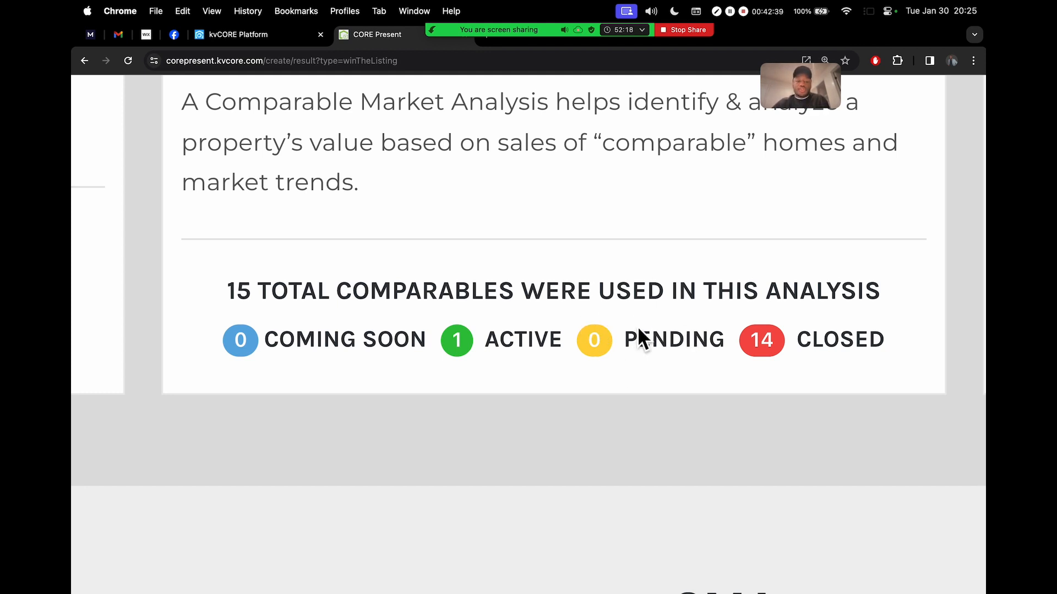
click(883, 345)
drag(883, 346, 842, 348)
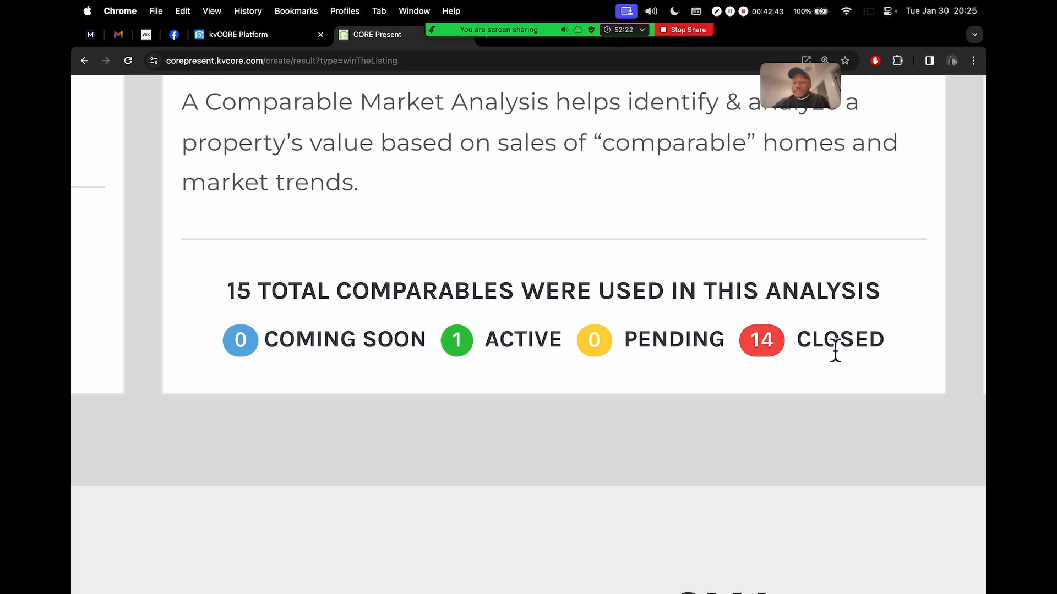
double_click(833, 351)
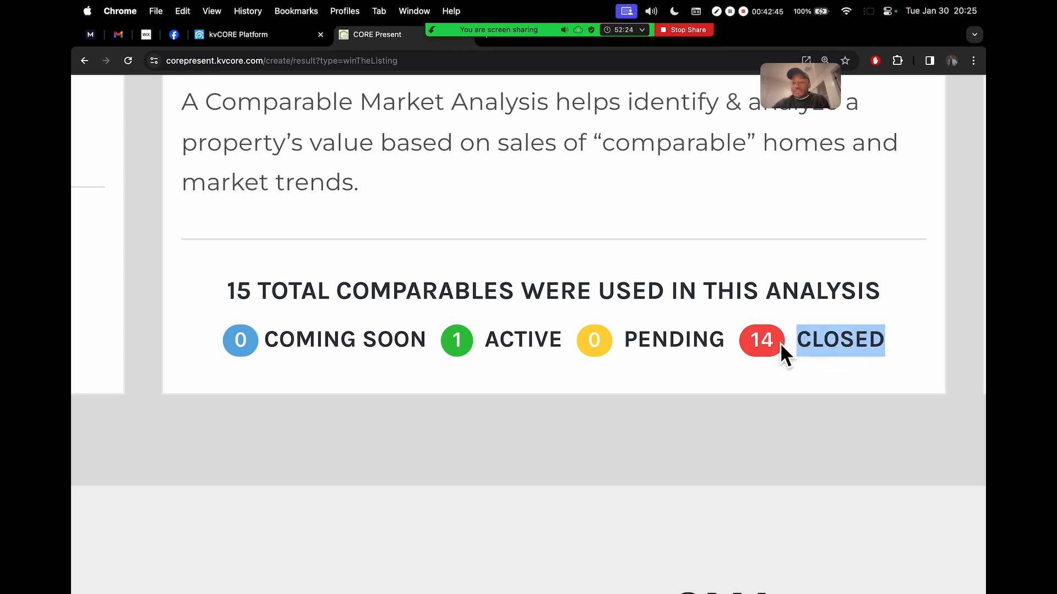
drag(484, 346, 500, 346)
click(500, 345)
scroll(499, 346, down, 5)
scroll(639, 295, right, 5)
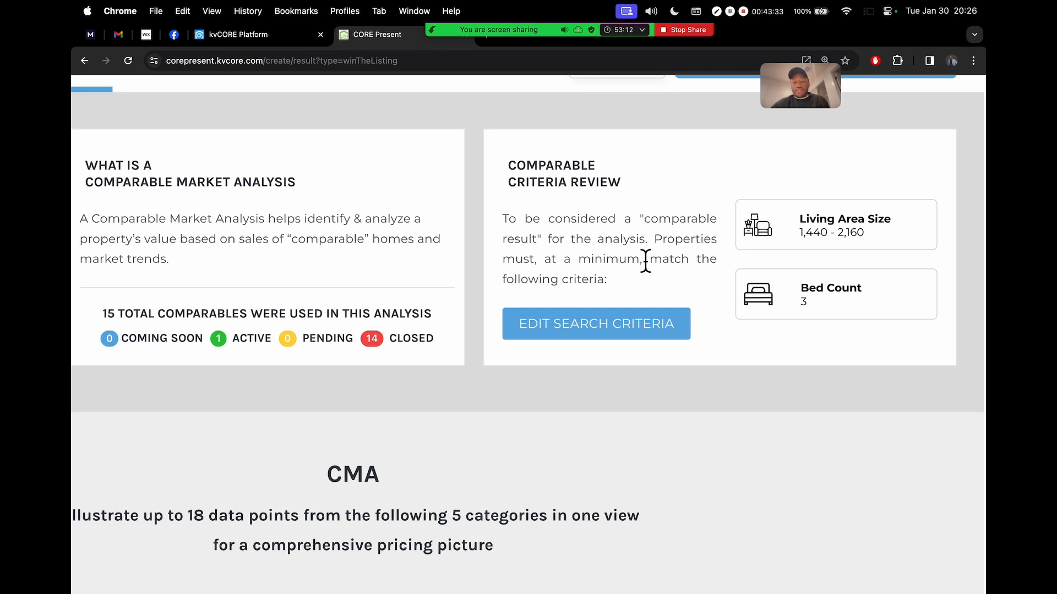
scroll(645, 262, down, 3)
scroll(833, 216, up, 5)
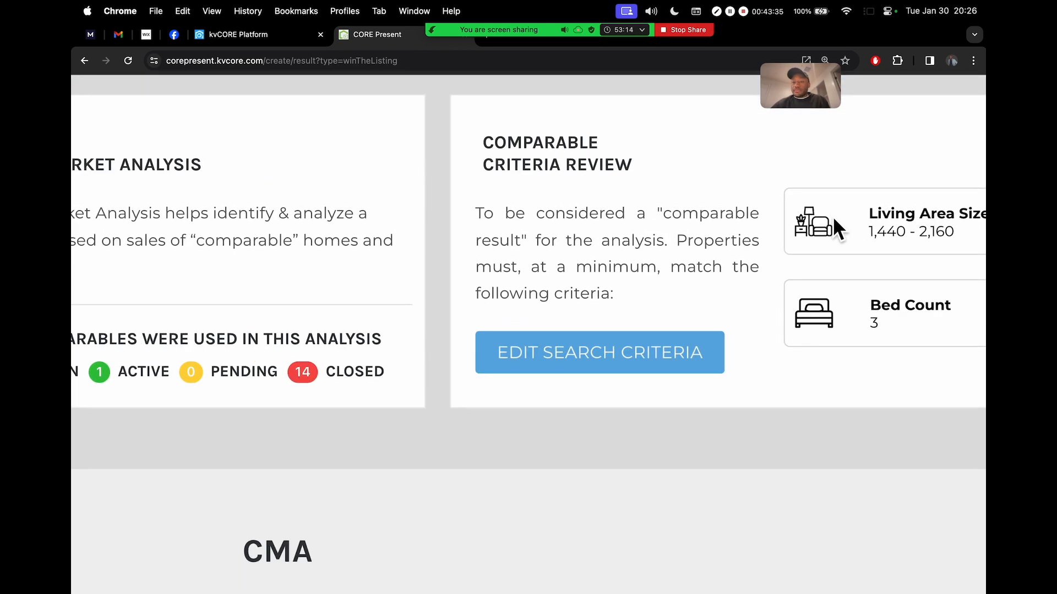
scroll(832, 216, right, 1)
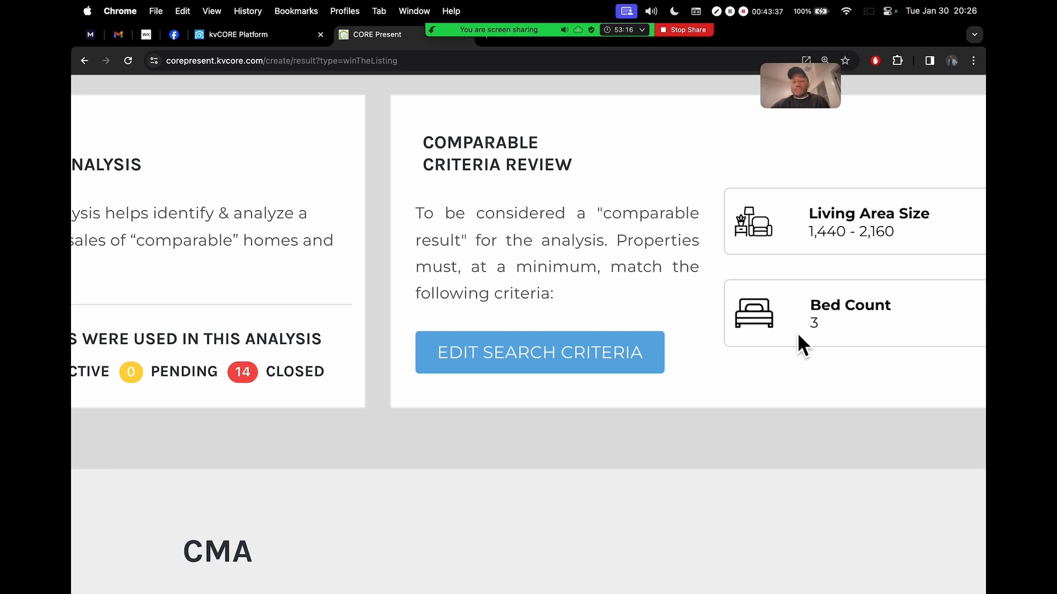
drag(813, 233, 900, 232)
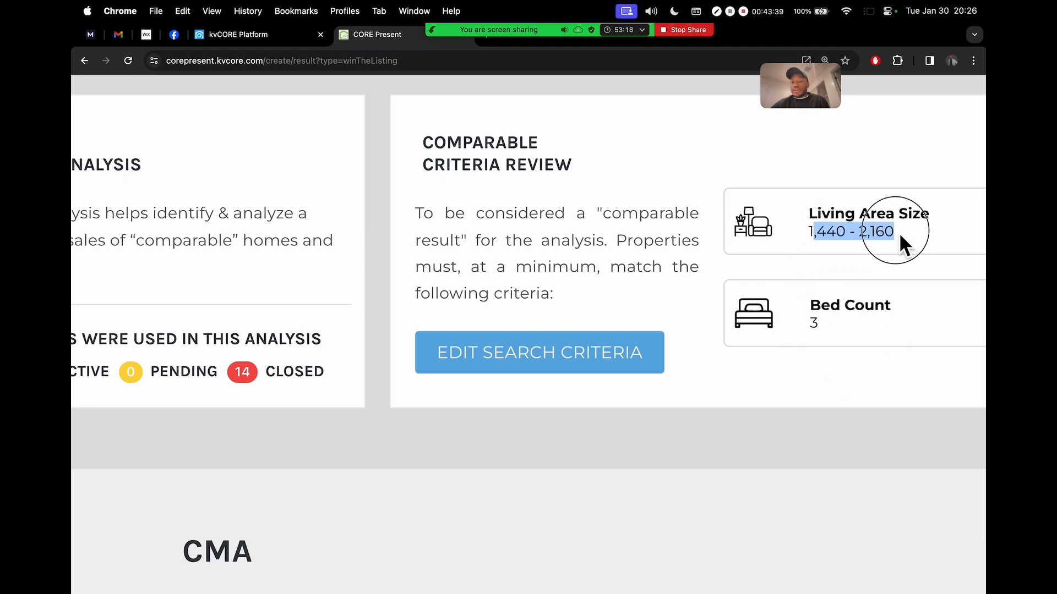
click(831, 243)
drag(808, 234, 902, 237)
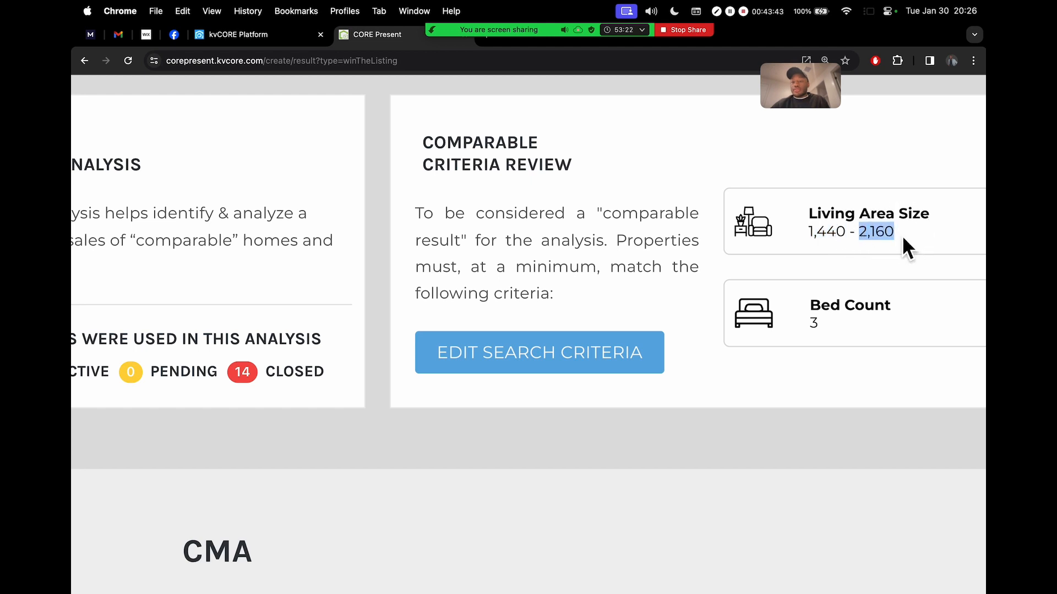
mouse_move(808, 326)
mouse_down()
mouse_move(820, 331)
mouse_move(828, 318)
mouse_up()
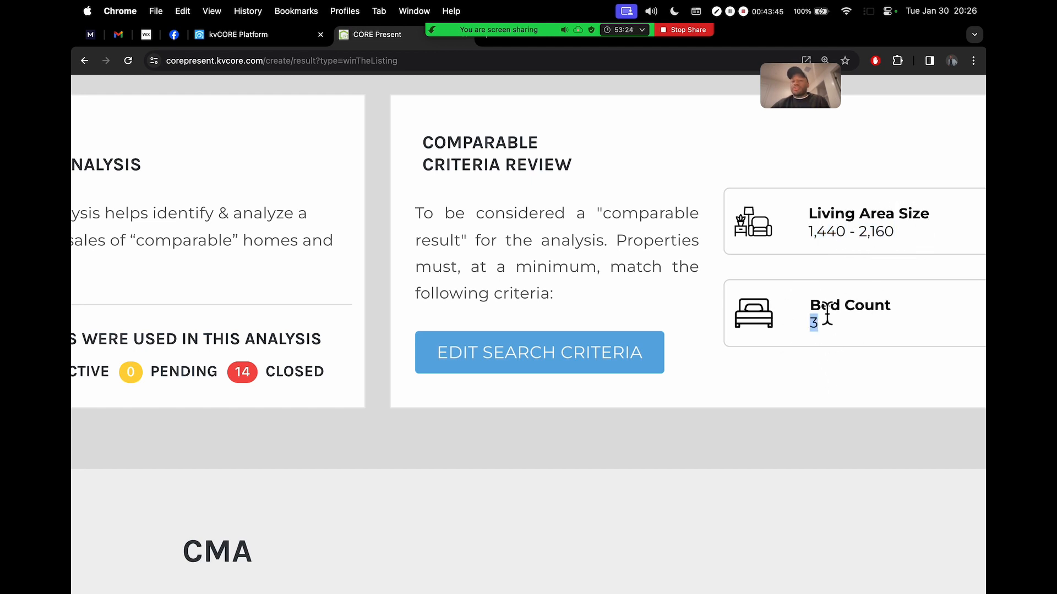
scroll(807, 305, down, 5)
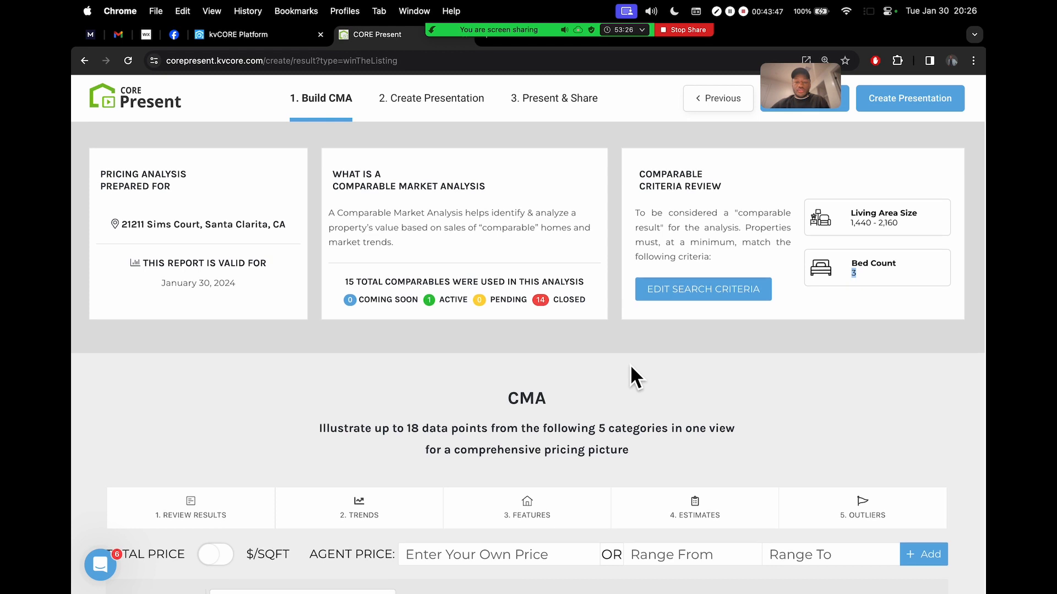
scroll(630, 365, down, 3)
scroll(629, 375, down, 3)
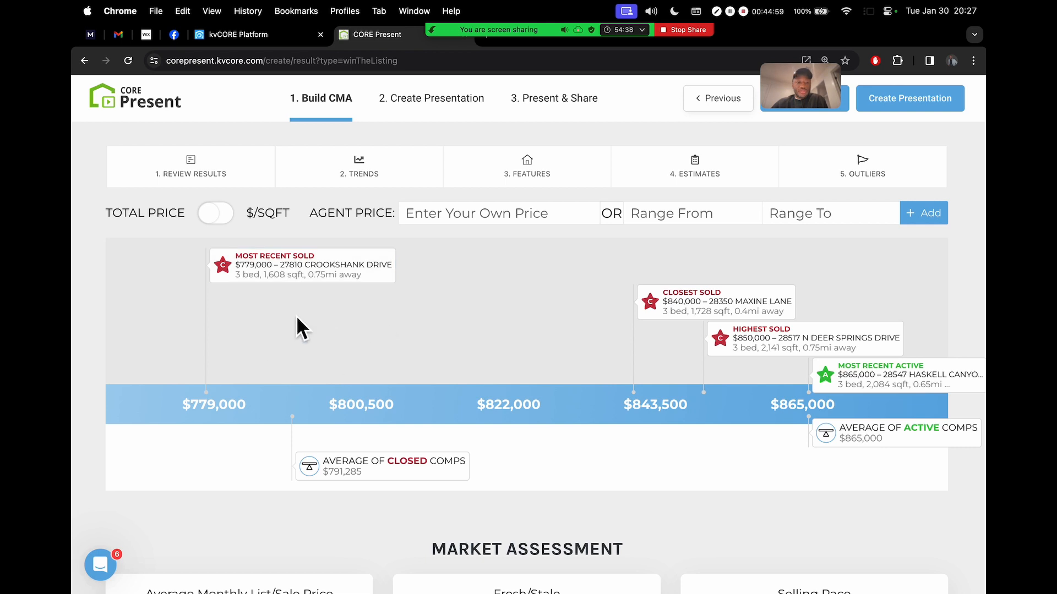
triple_click(230, 405)
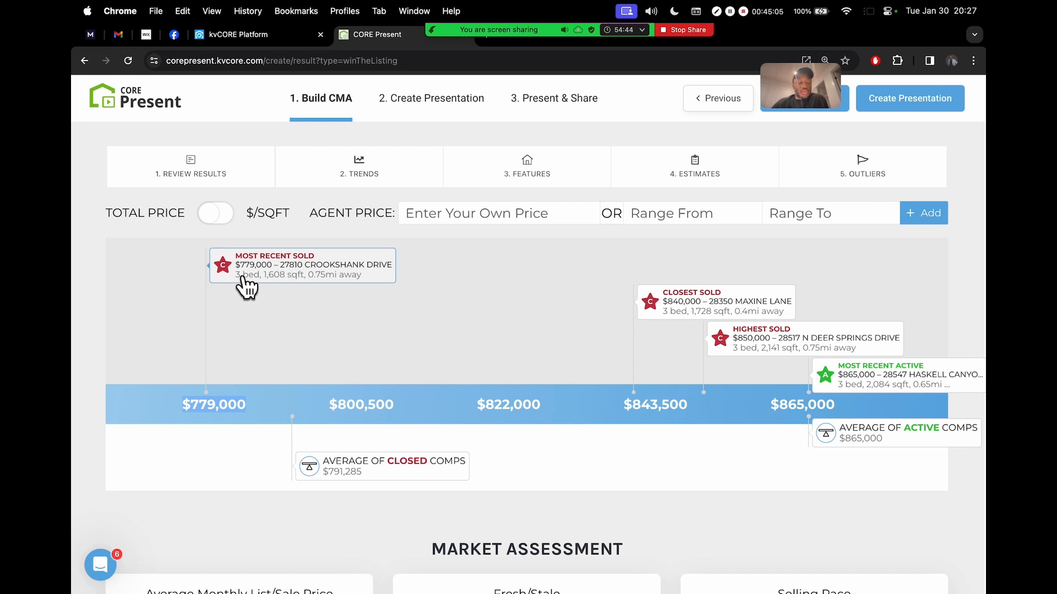
scroll(242, 276, up, 5)
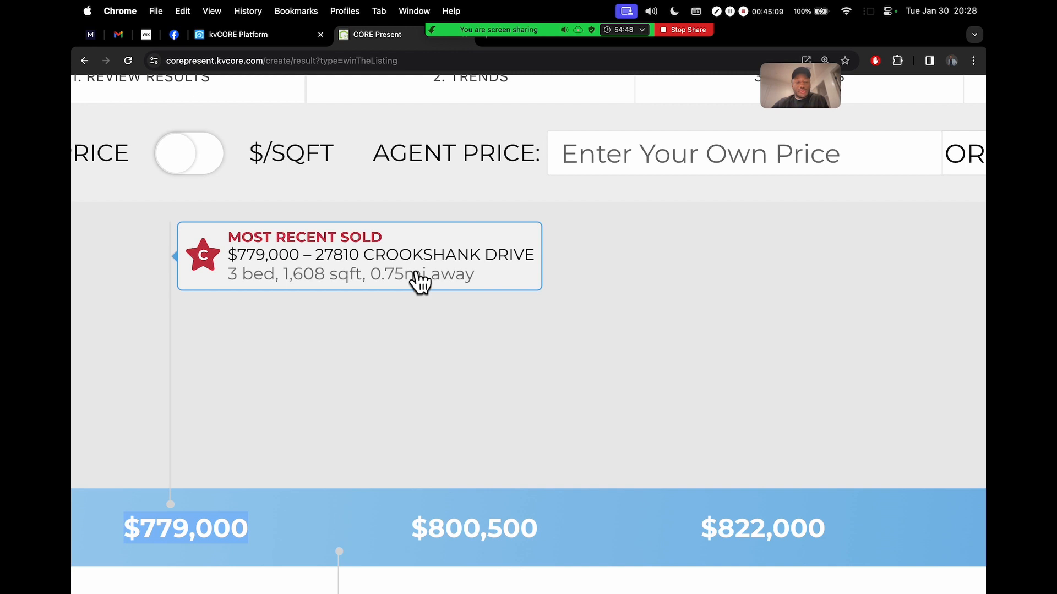
scroll(420, 282, down, 5)
scroll(365, 451, up, 4)
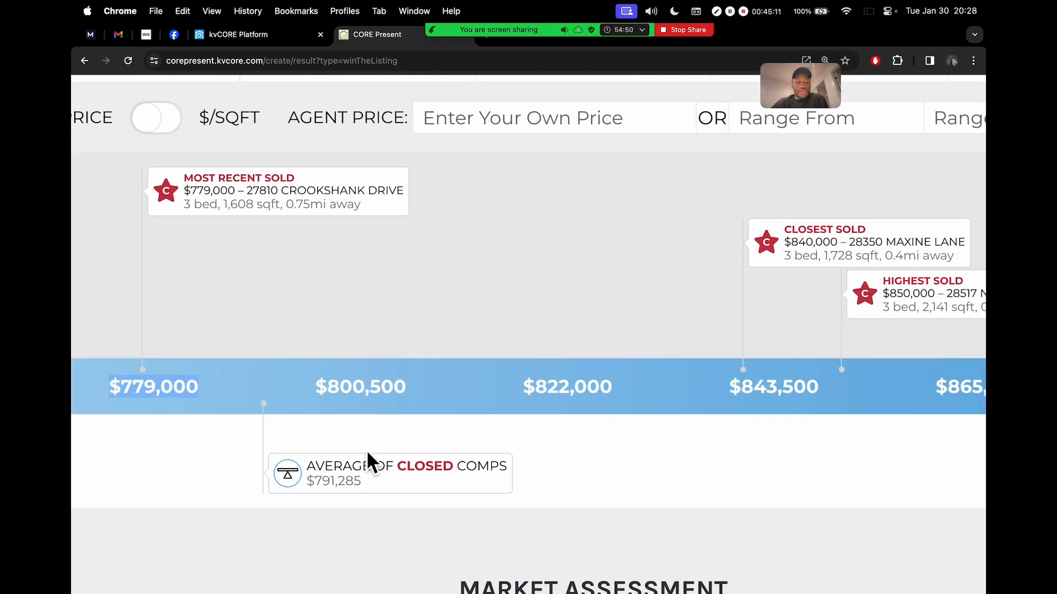
scroll(368, 461, up, 3)
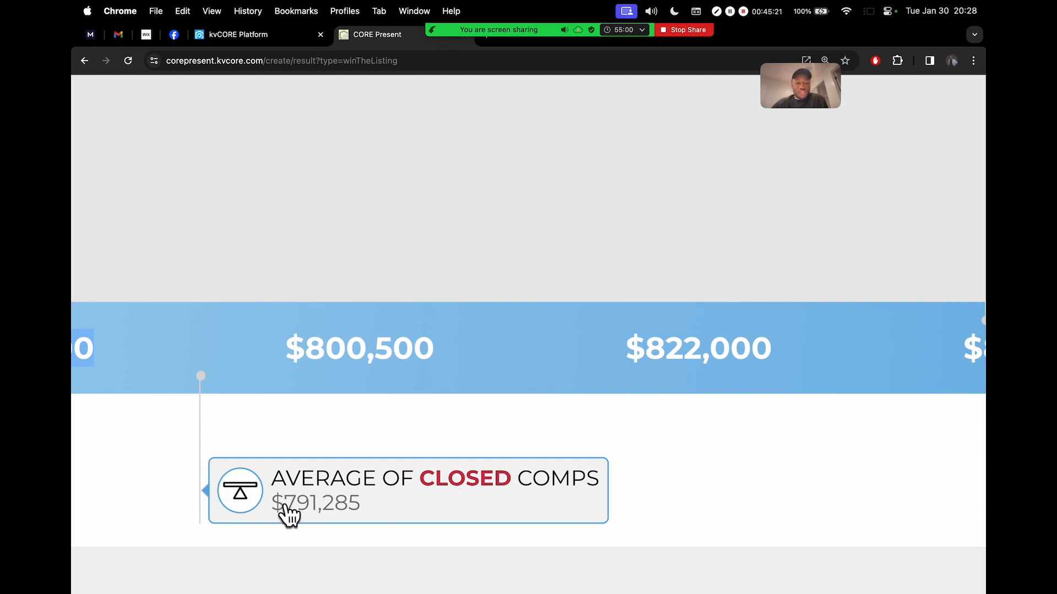
scroll(284, 458, down, 5)
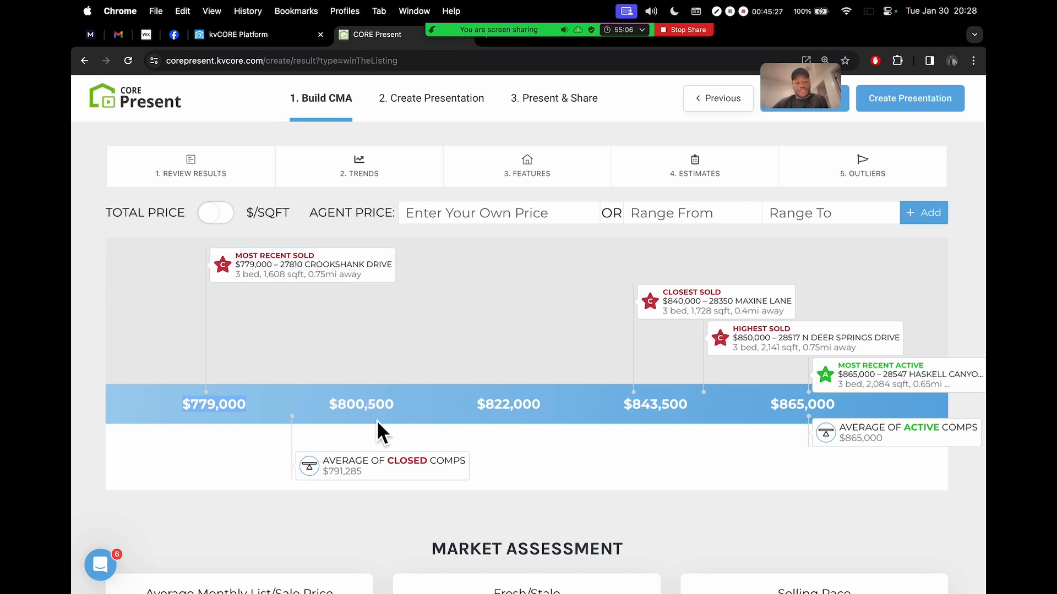
scroll(352, 473, up, 5)
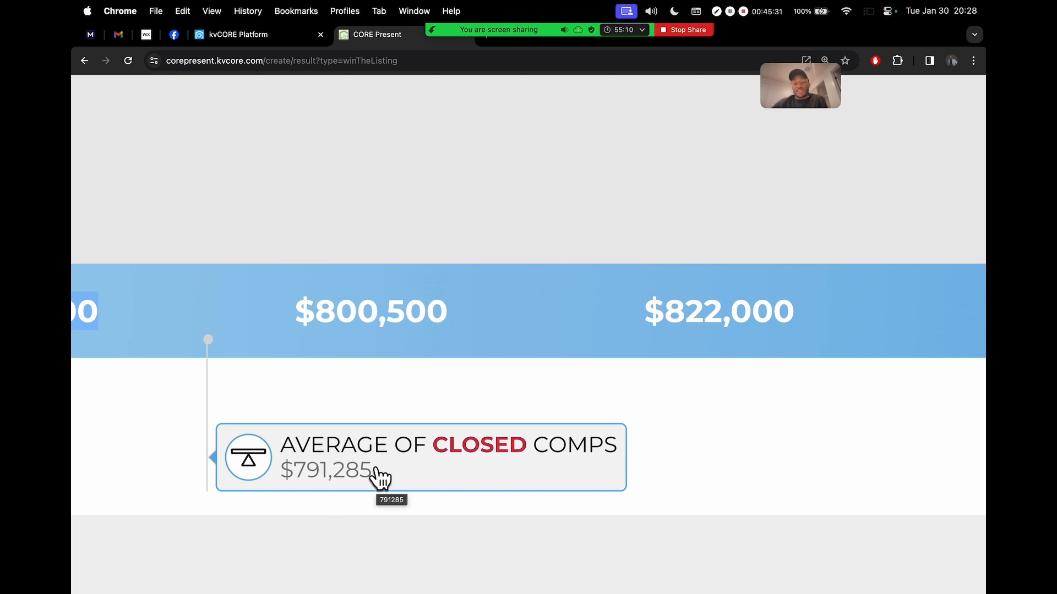
scroll(378, 479, down, 5)
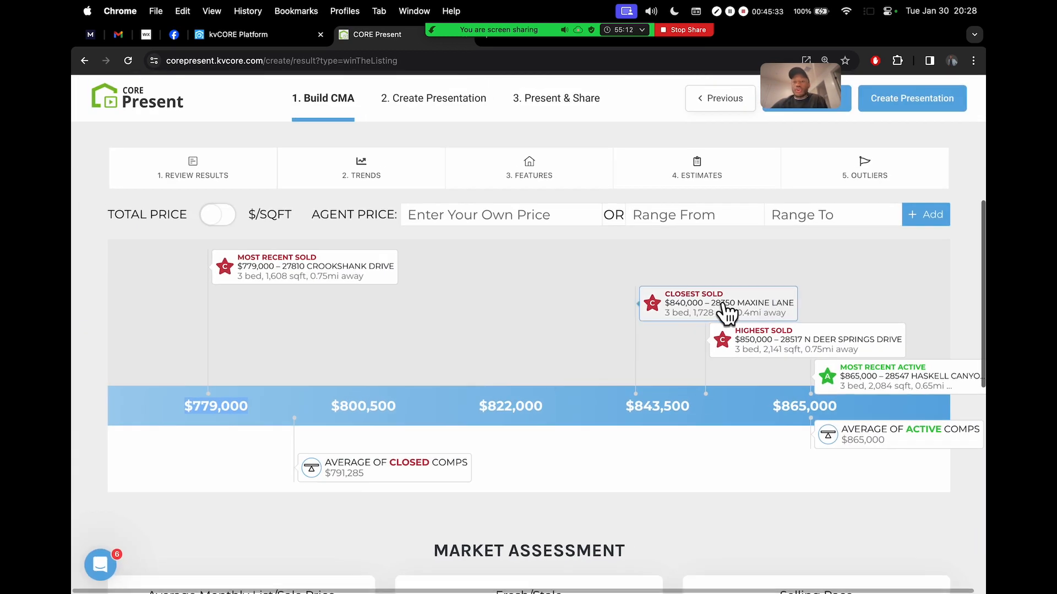
scroll(724, 306, up, 5)
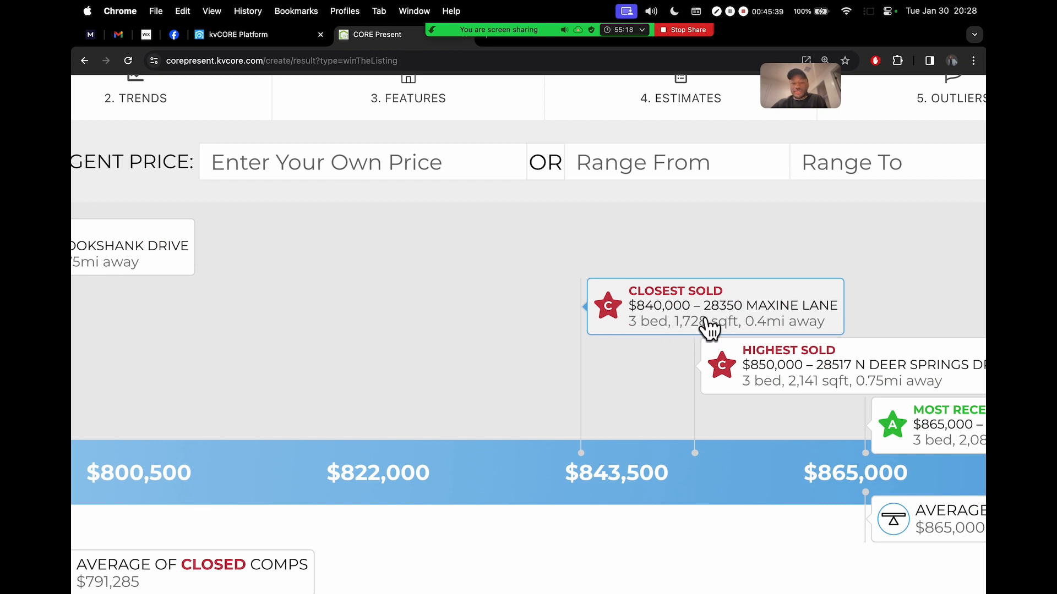
scroll(716, 330, right, 5)
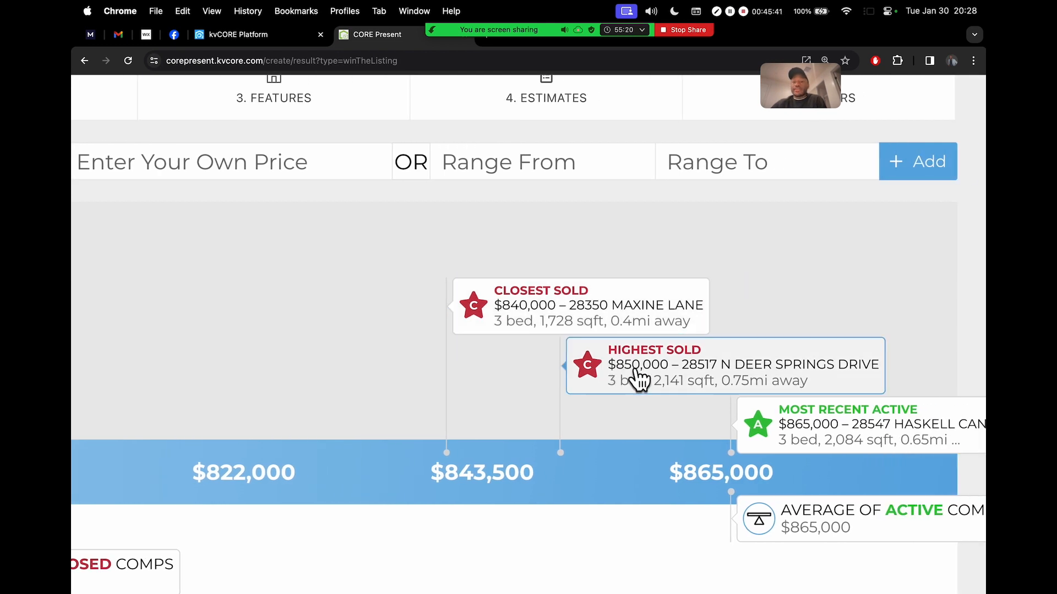
scroll(655, 418, right, 2)
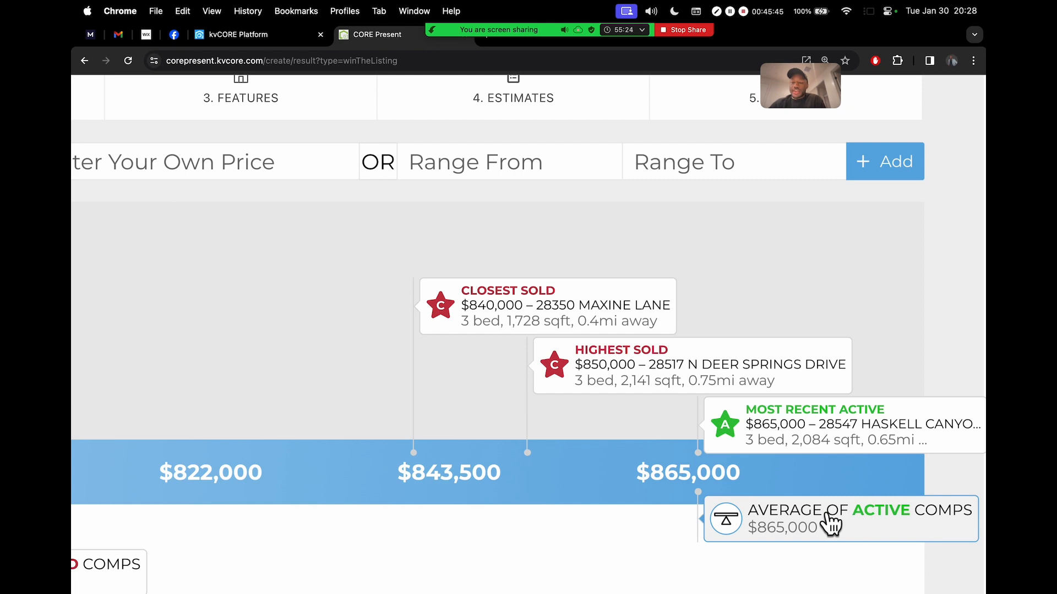
scroll(850, 319, down, 5)
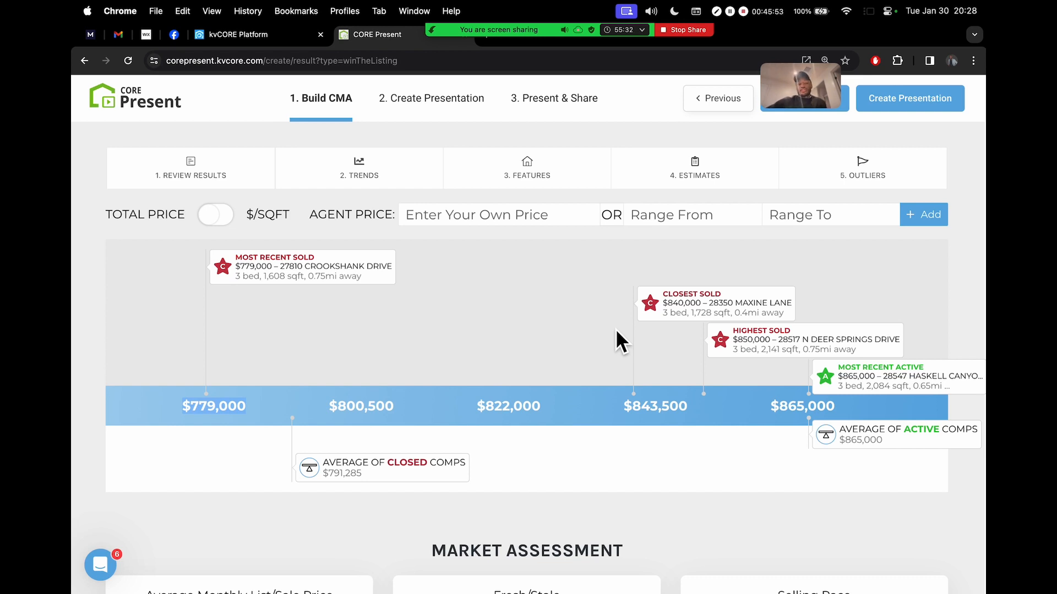
scroll(333, 467, up, 5)
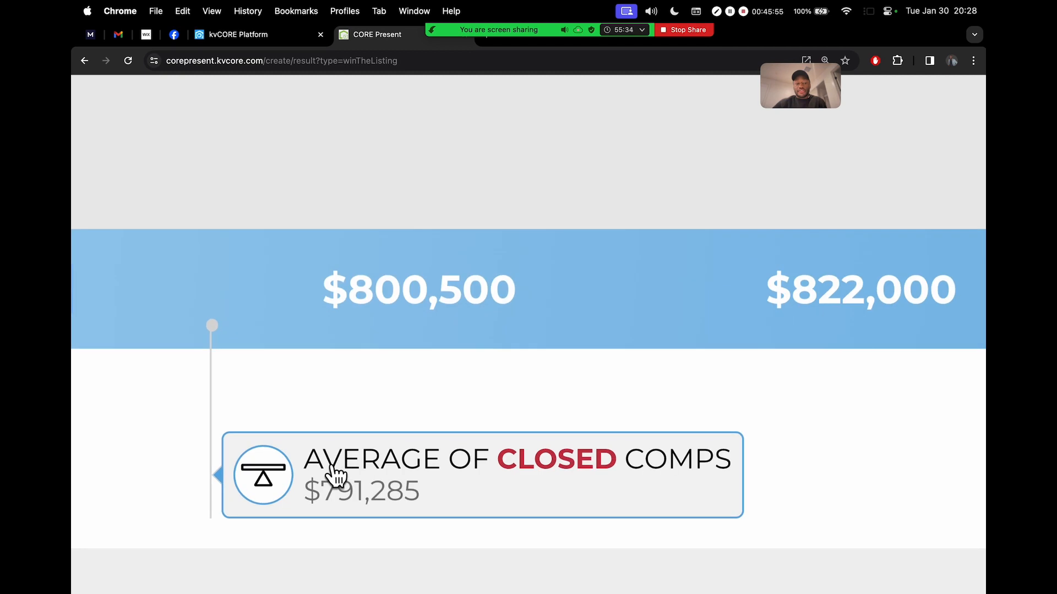
scroll(349, 497, down, 5)
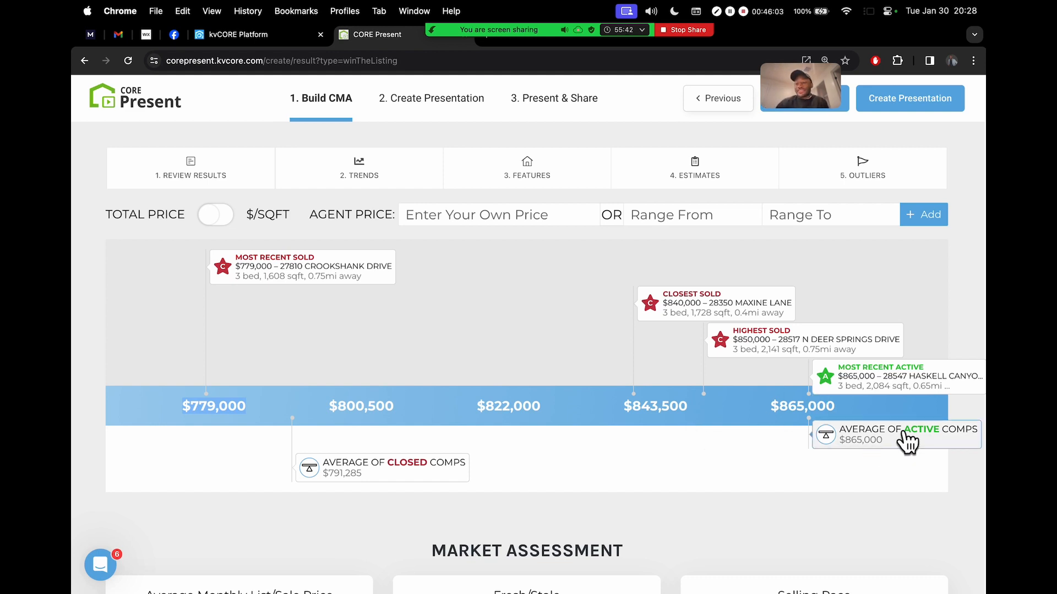
scroll(903, 432, up, 5)
scroll(903, 432, right, 2)
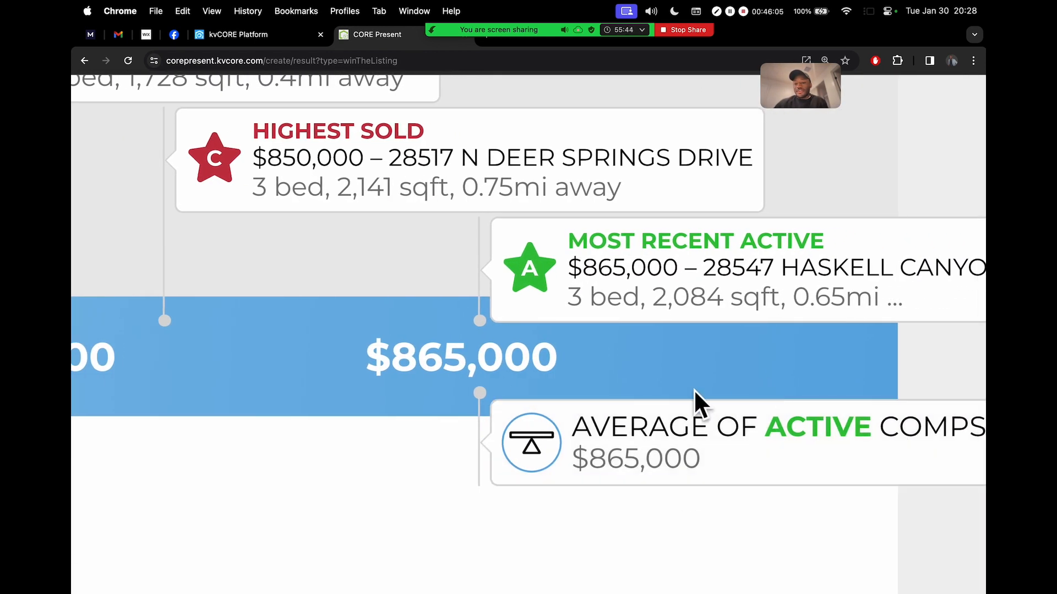
scroll(695, 468, down, 3)
scroll(694, 468, down, 3)
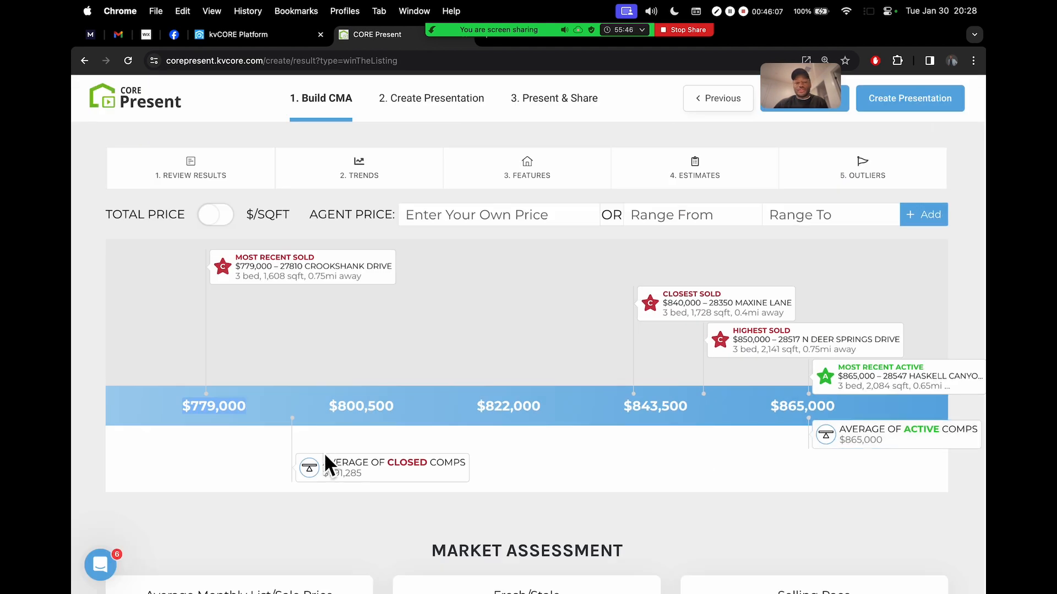
scroll(329, 484, up, 3)
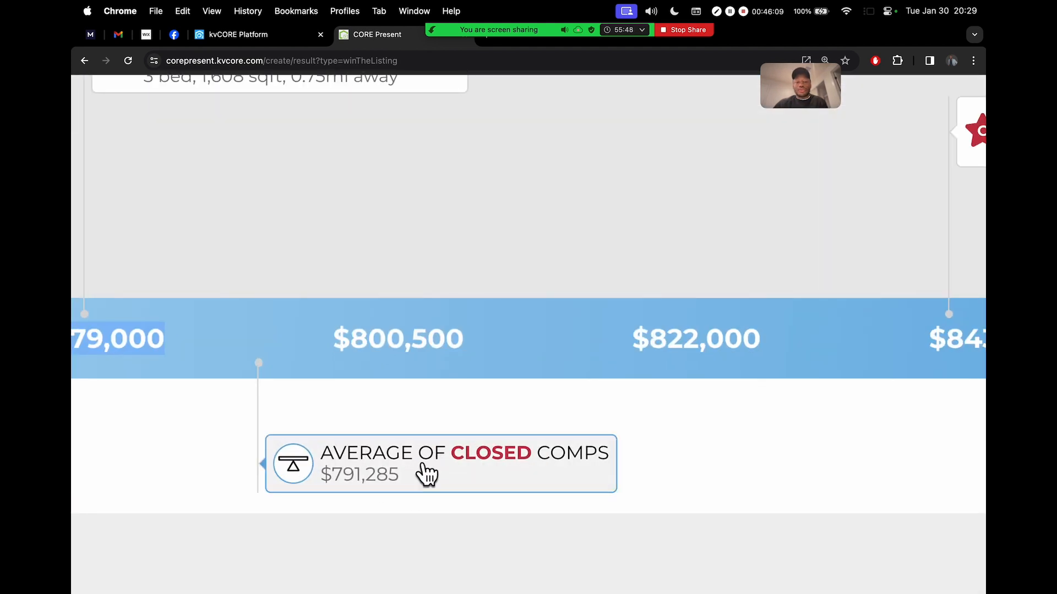
scroll(435, 474, down, 3)
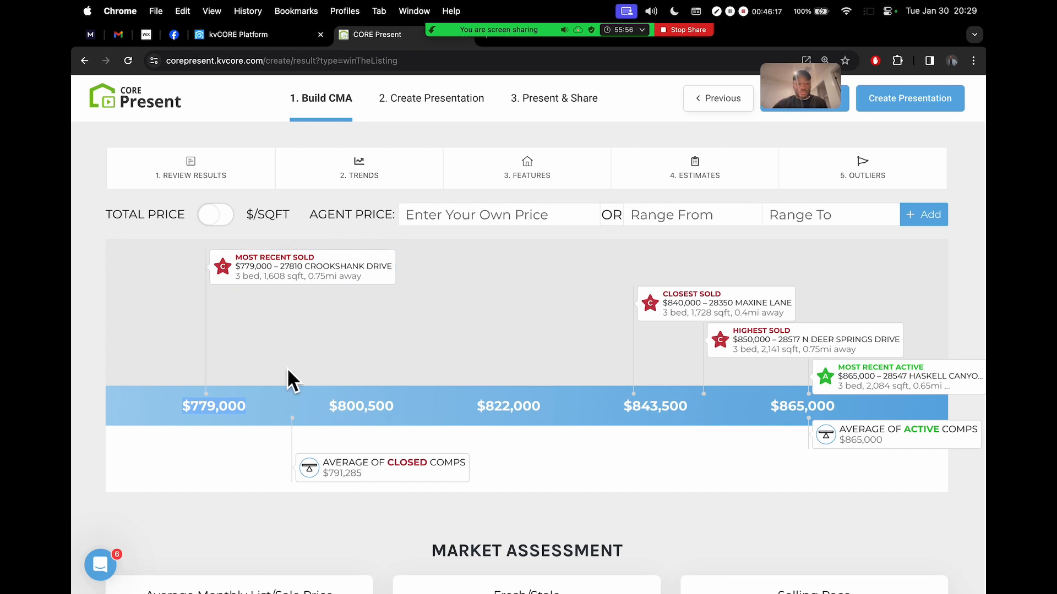
click(232, 414)
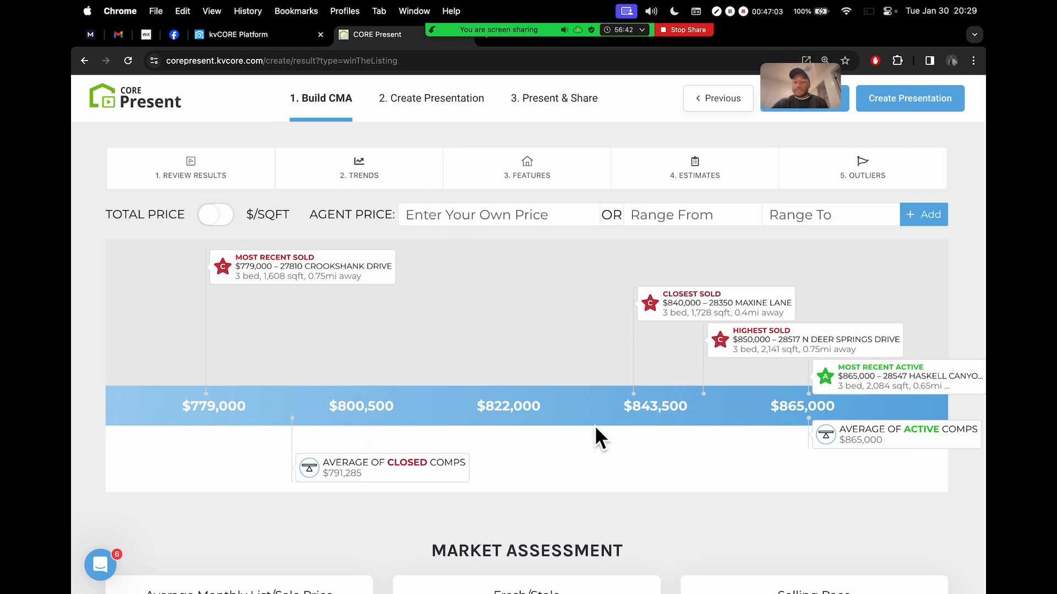
scroll(699, 484, down, 8)
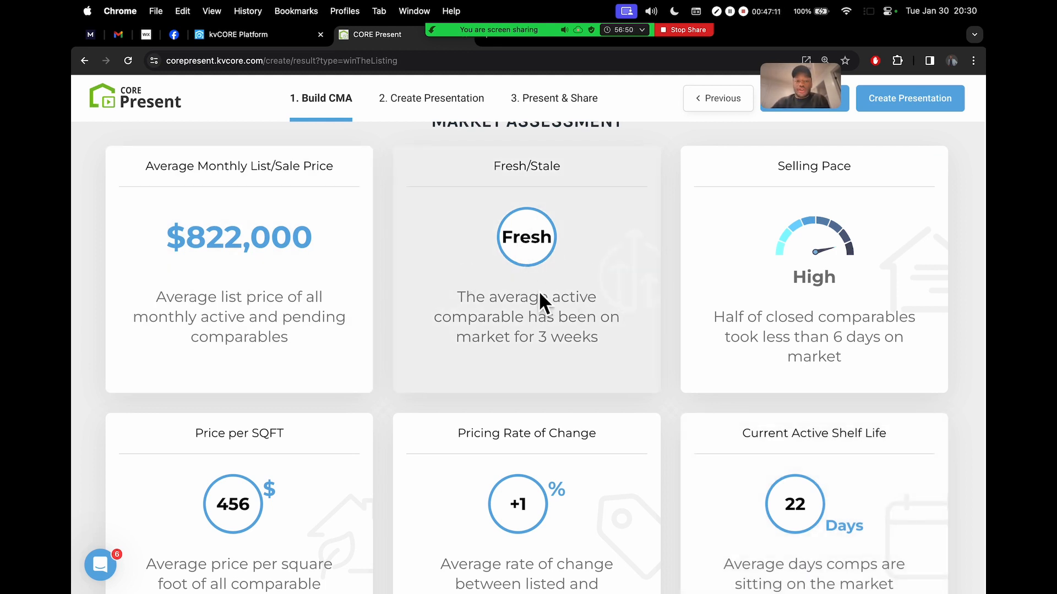
View the average list and sale price chart, then close it
scroll(539, 289, up, 1)
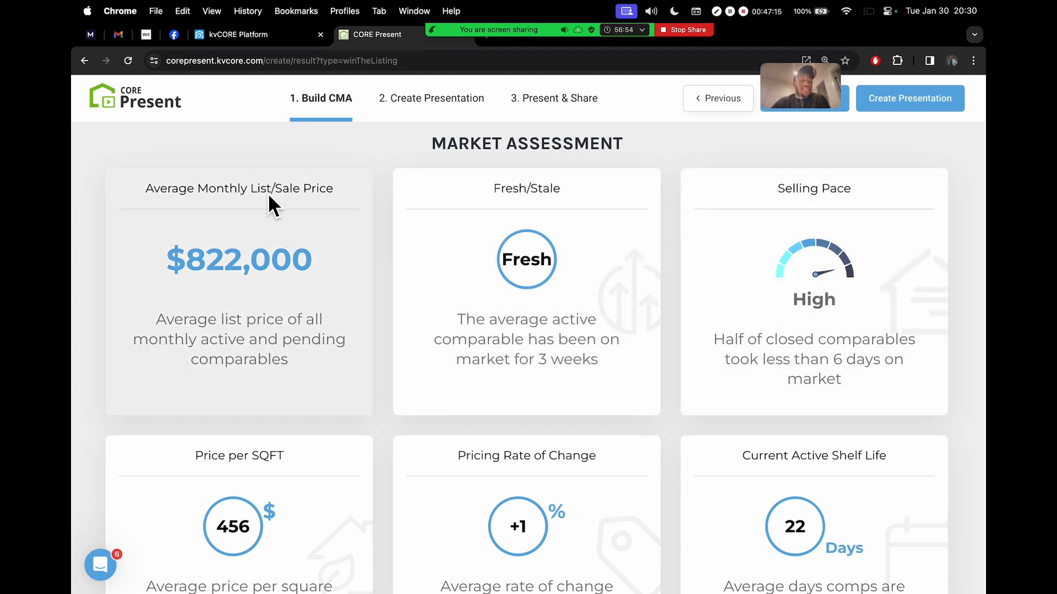
scroll(341, 325, down, 3)
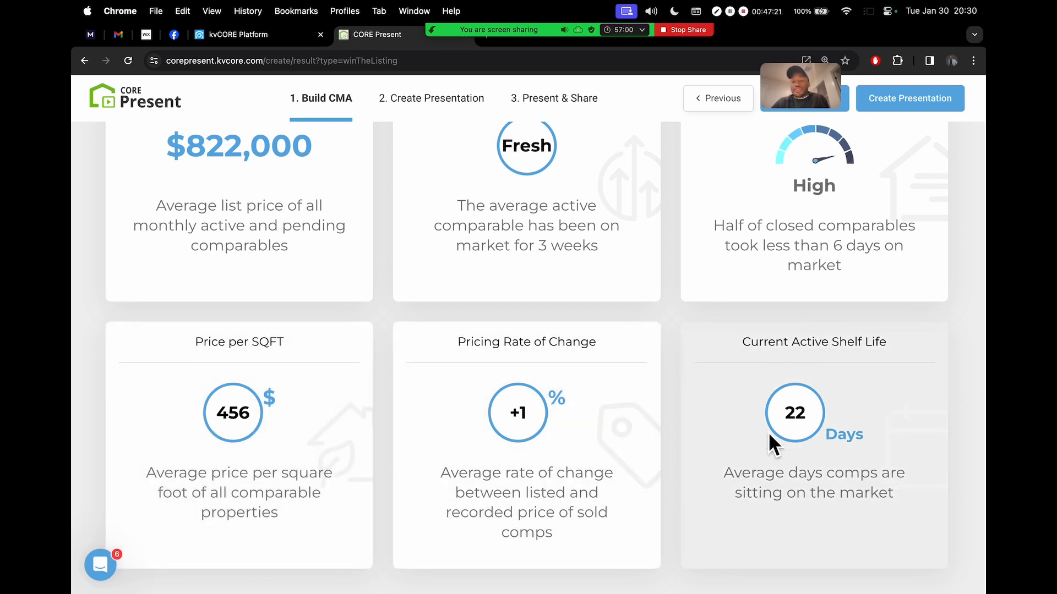
scroll(723, 298, up, 1)
click(181, 223)
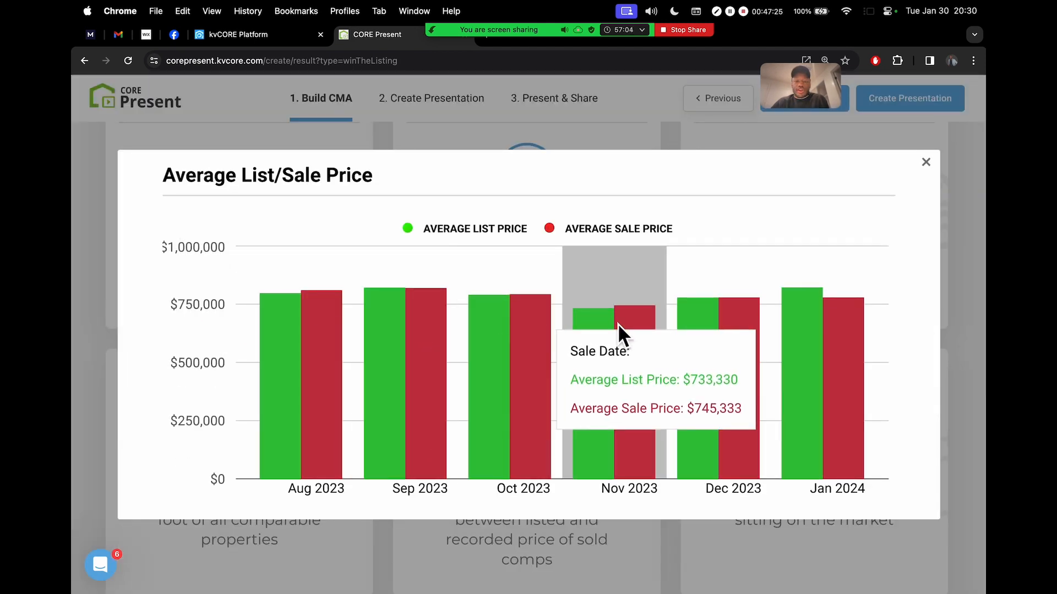
click(923, 163)
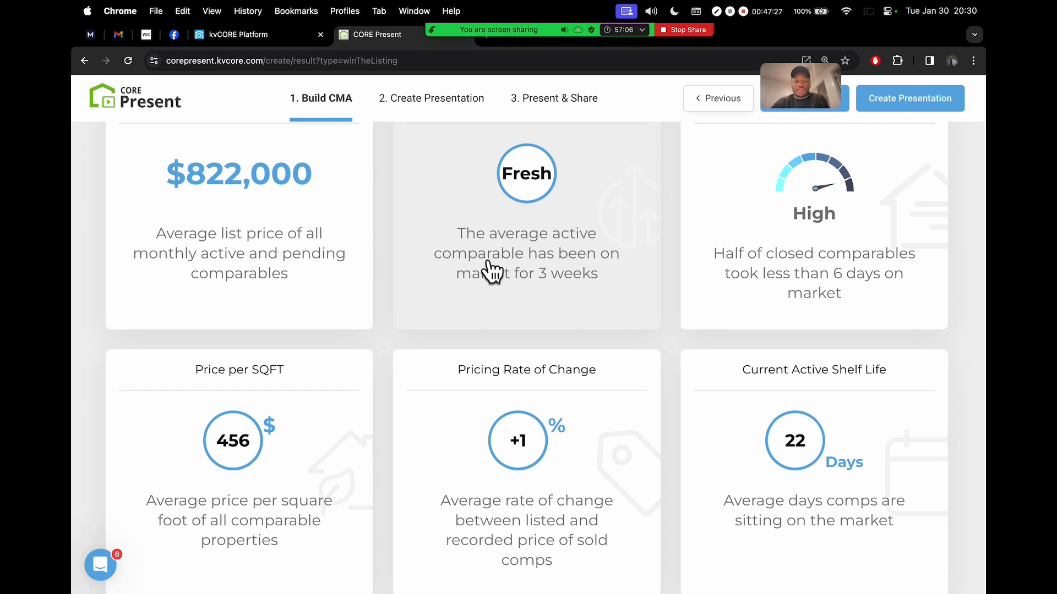
View and close the Fresh/Stale map and Selling Pace chart, returning to the report summary
scroll(528, 231, up, 1)
click(567, 165)
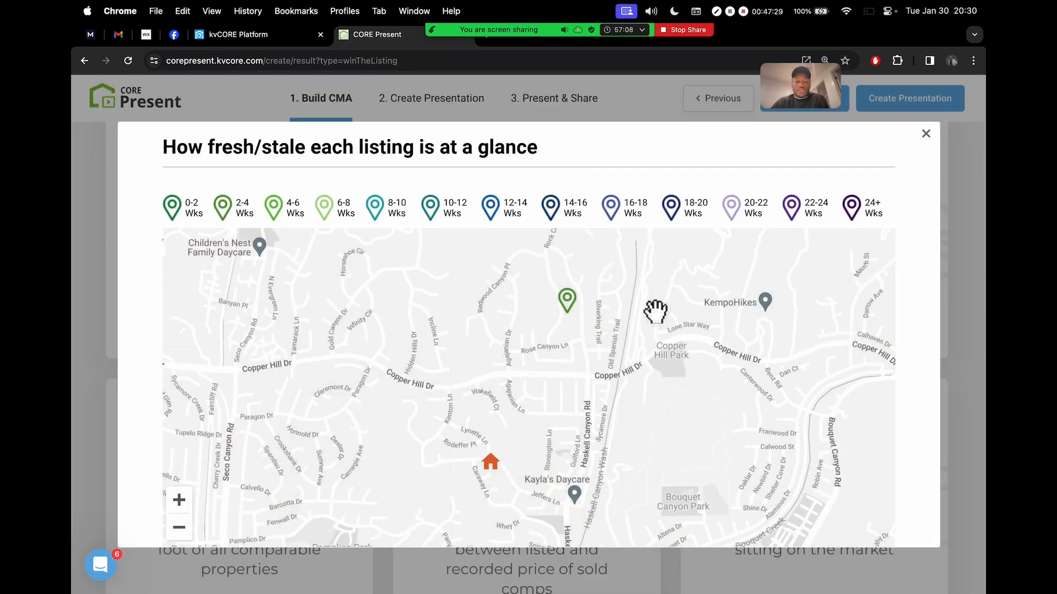
click(929, 140)
scroll(837, 243, up, 1)
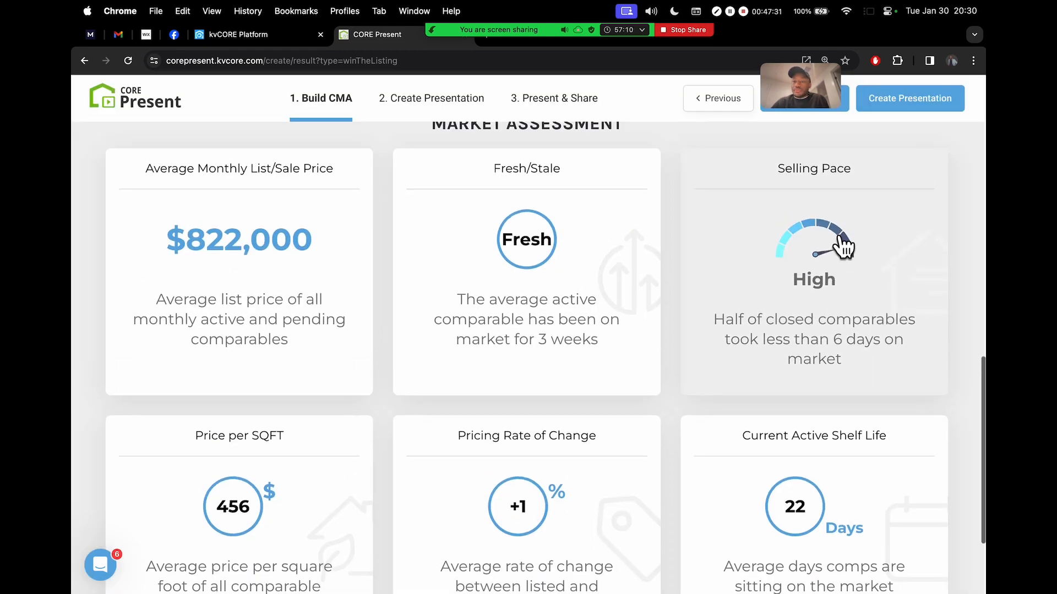
click(838, 242)
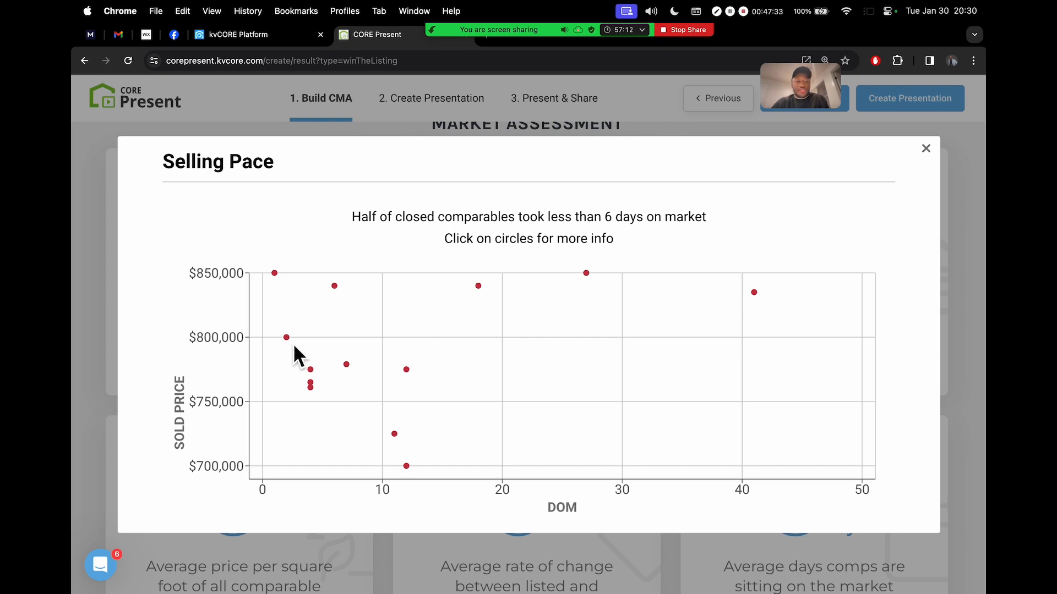
click(926, 149)
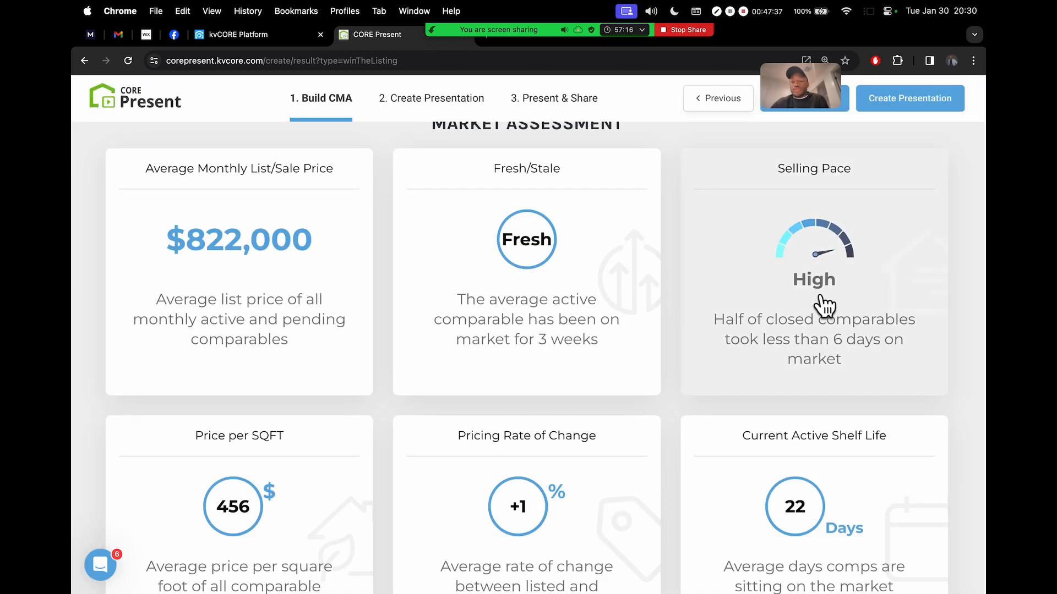
scroll(824, 306, down, 3)
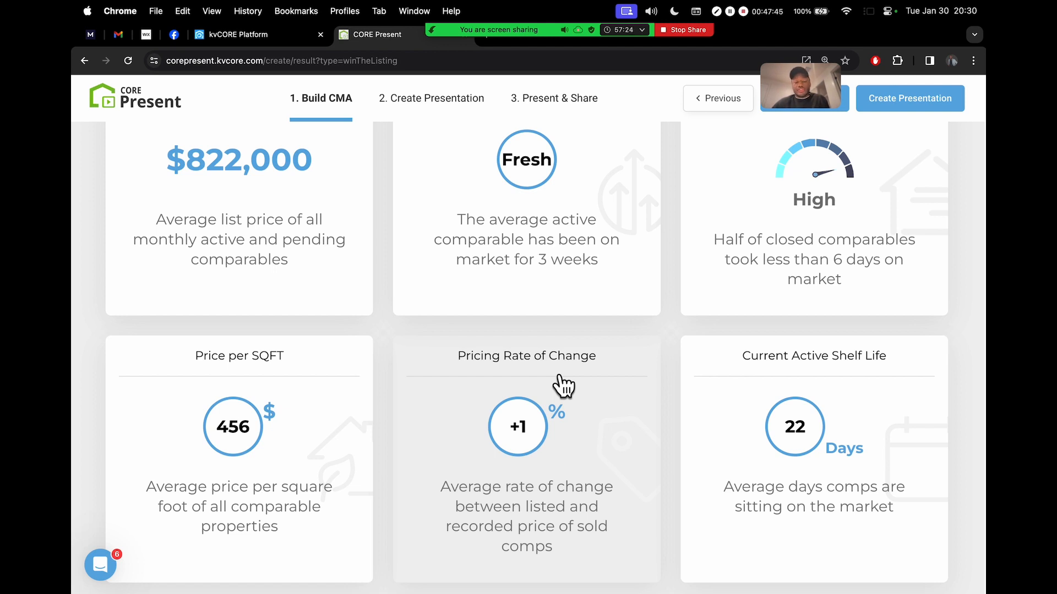
scroll(562, 385, up, 1)
scroll(562, 380, up, 7)
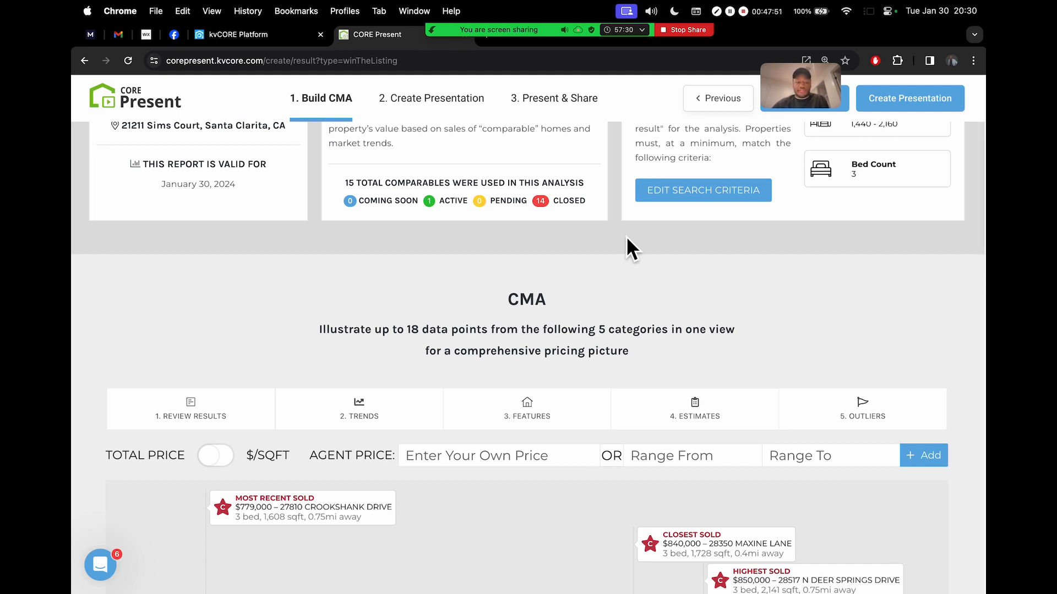
scroll(626, 236, up, 2)
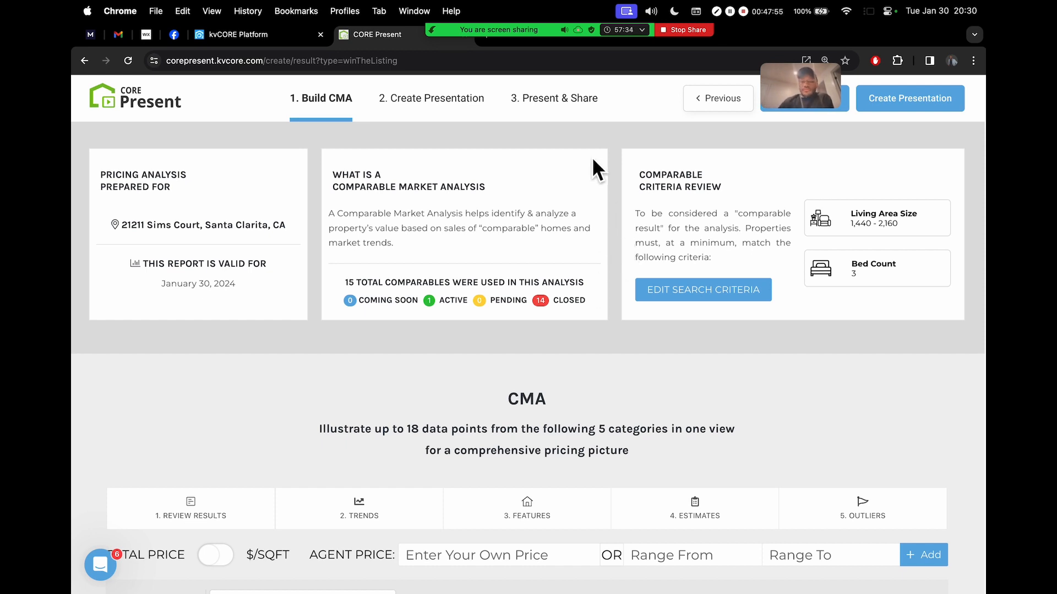
mouse_move(526, 29)
click(455, 38)
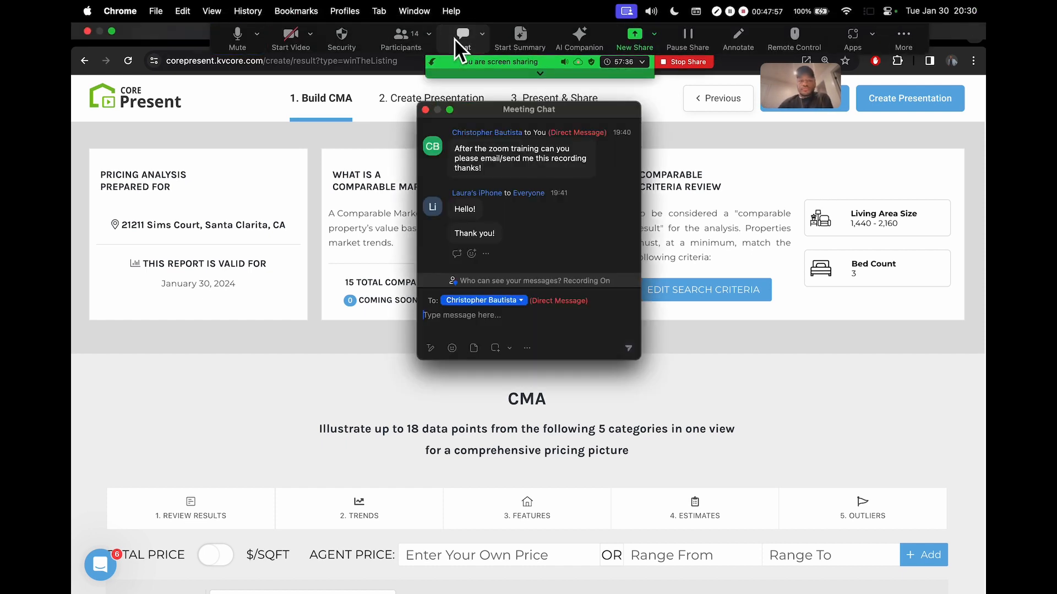
click(456, 38)
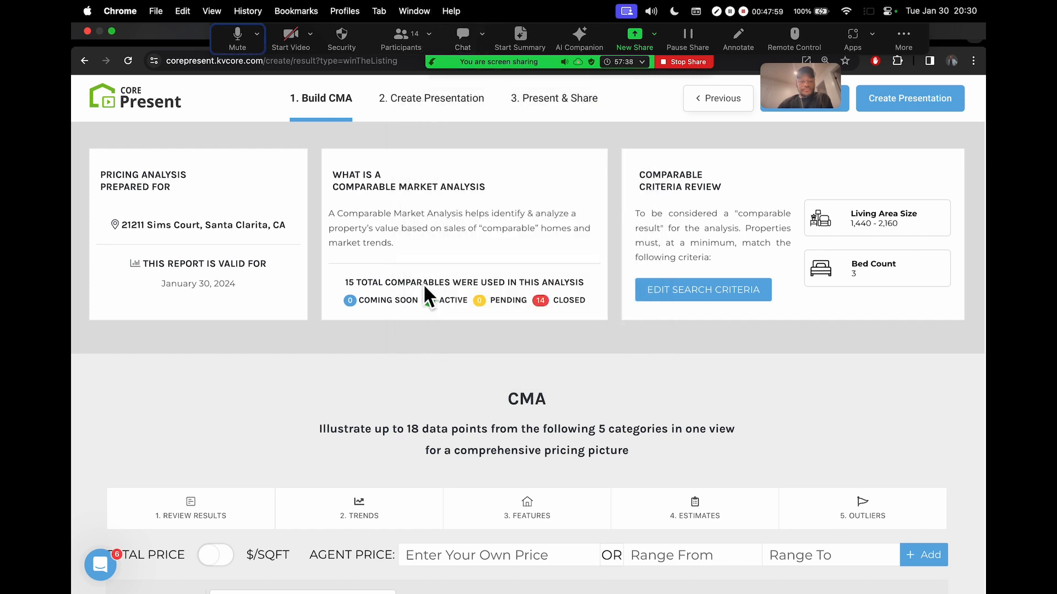
scroll(413, 330, down, 1)
scroll(405, 352, down, 4)
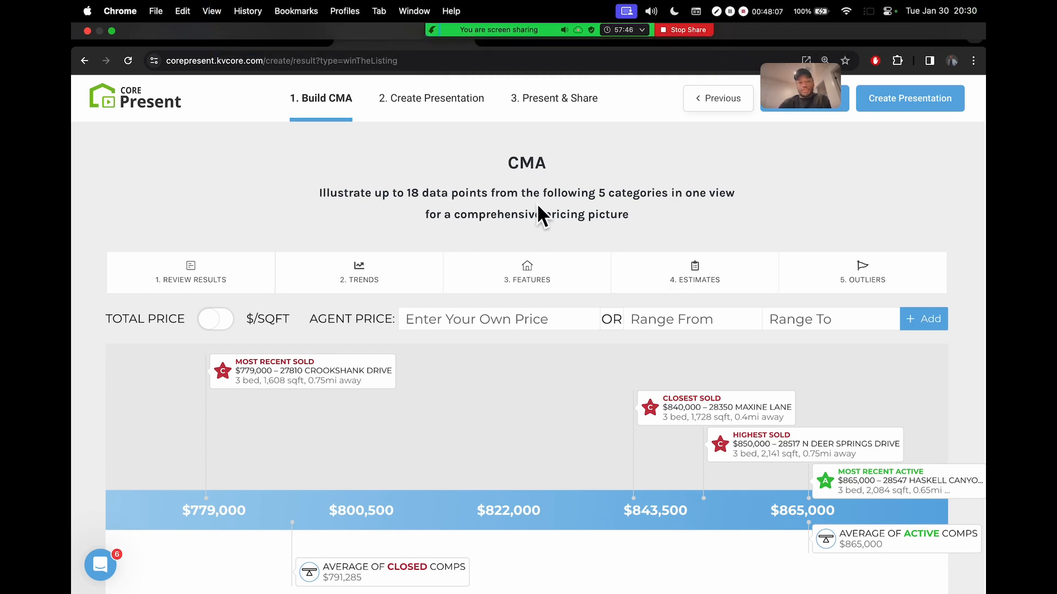
drag(814, 109, 112, 165)
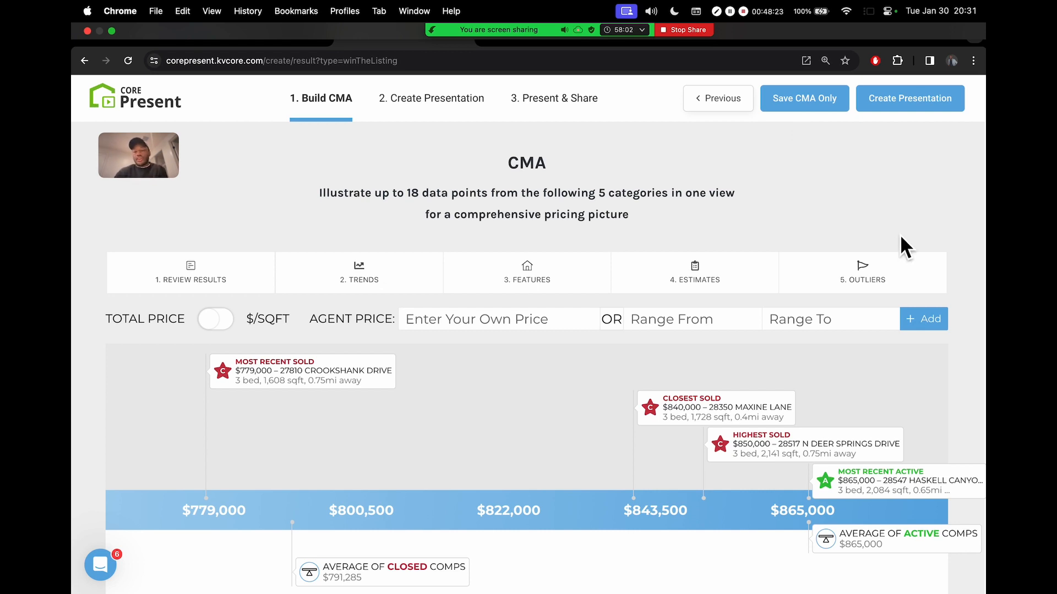
scroll(878, 251, down, 4)
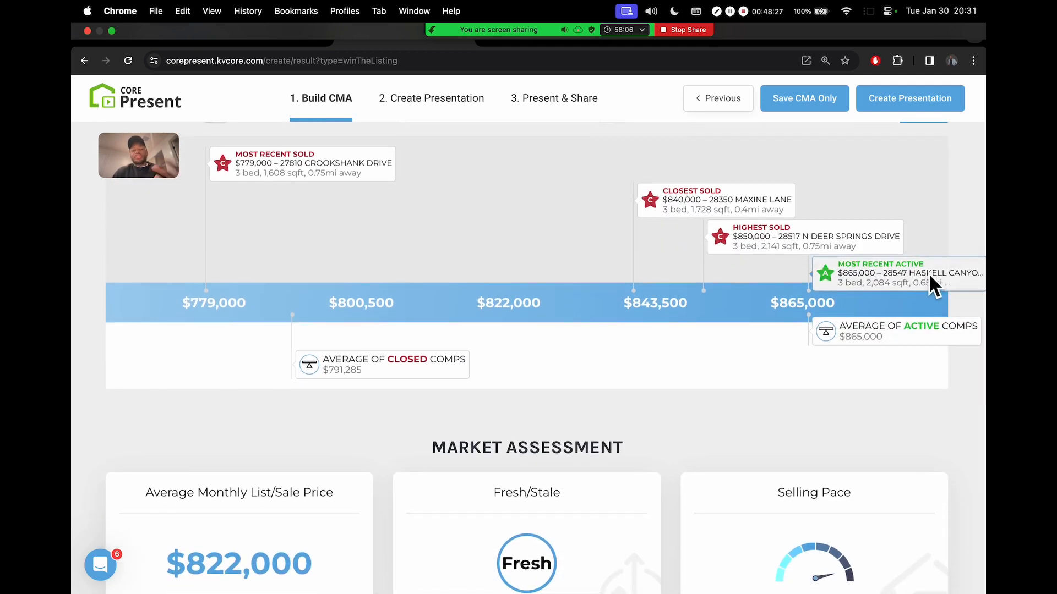
scroll(933, 238, down, 2)
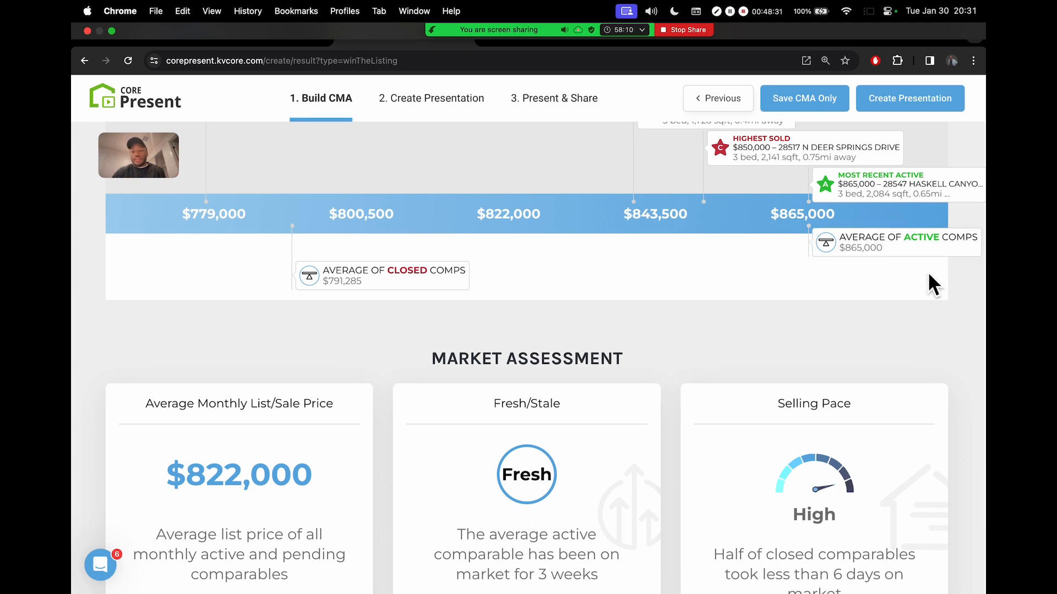
scroll(922, 284, up, 3)
scroll(930, 274, up, 7)
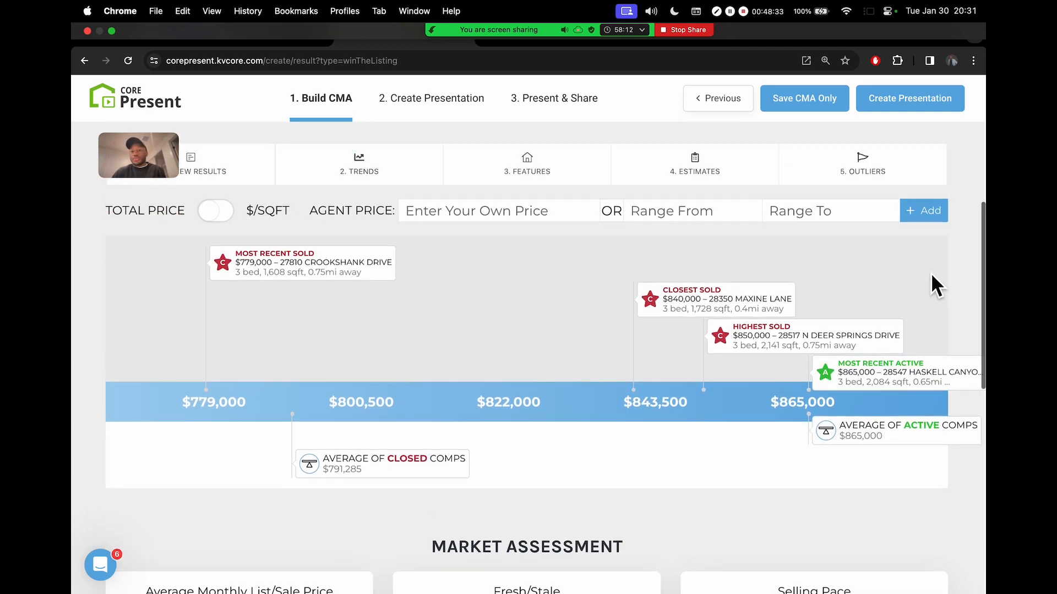
scroll(685, 191, up, 2)
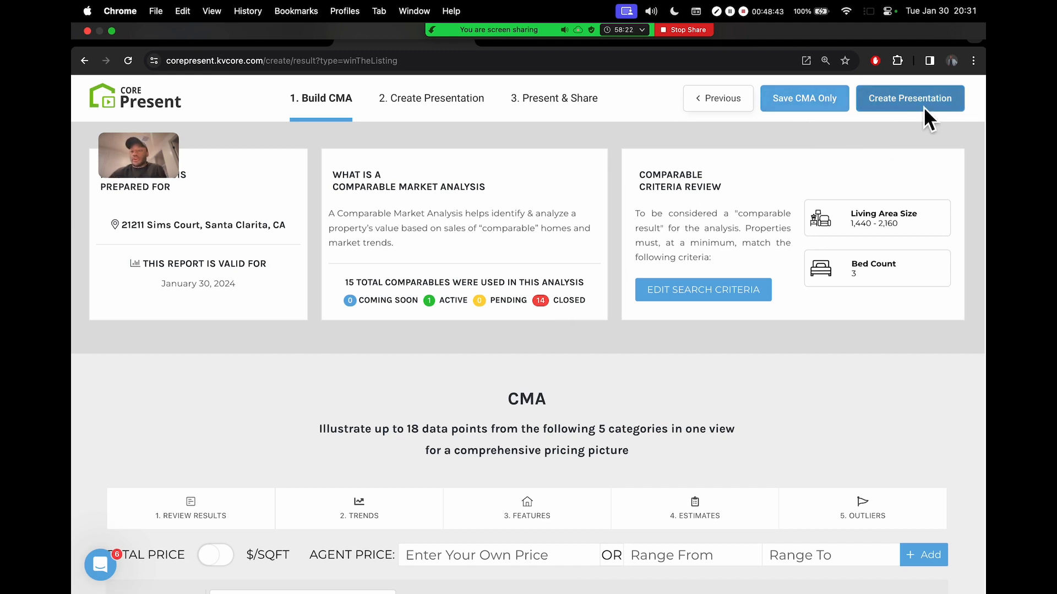
scroll(923, 107, up, 4)
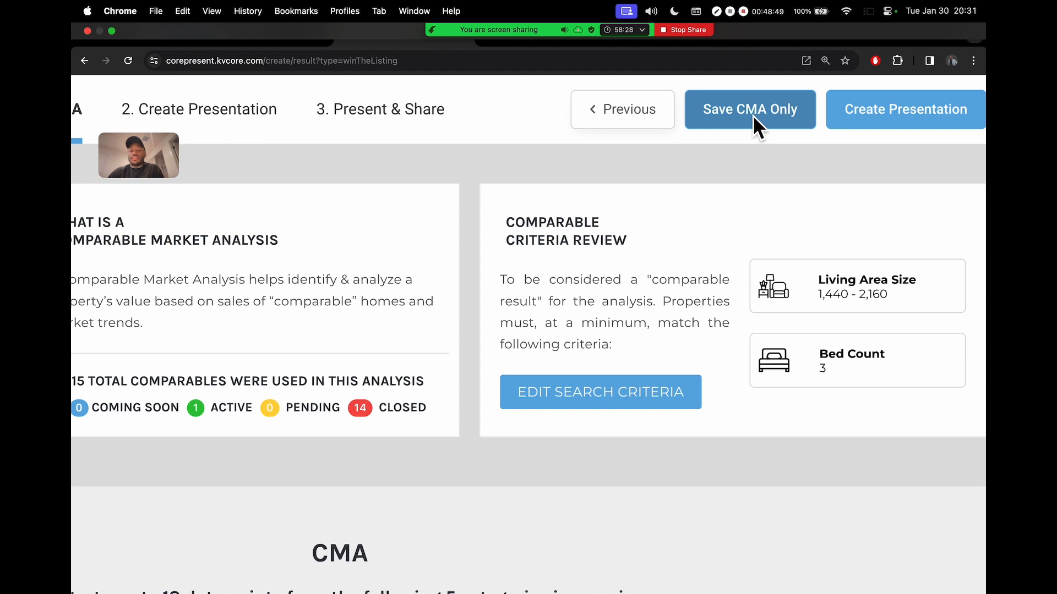
scroll(753, 115, down, 4)
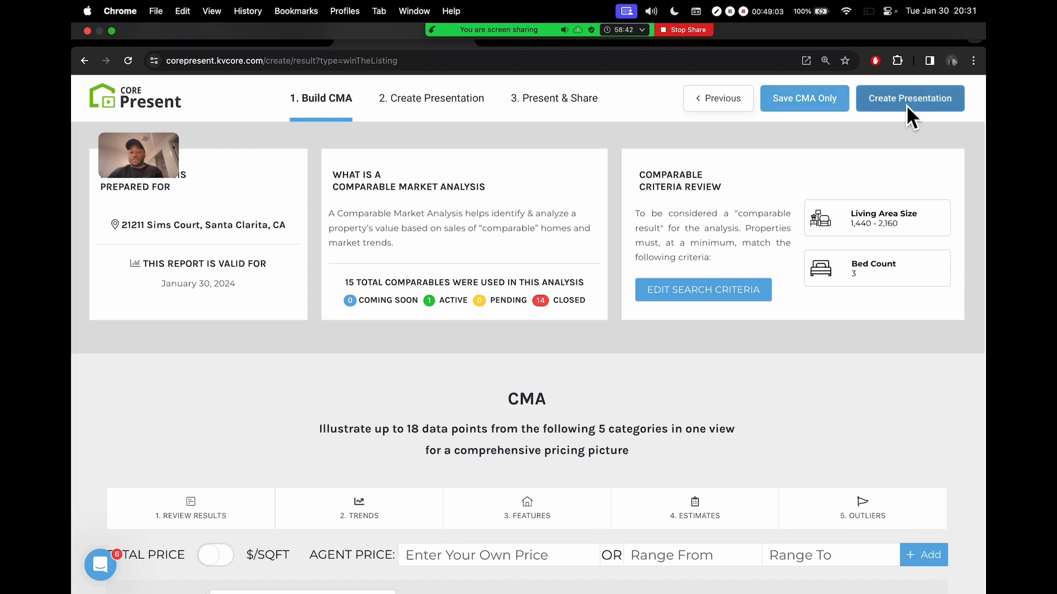
scroll(887, 212, down, 4)
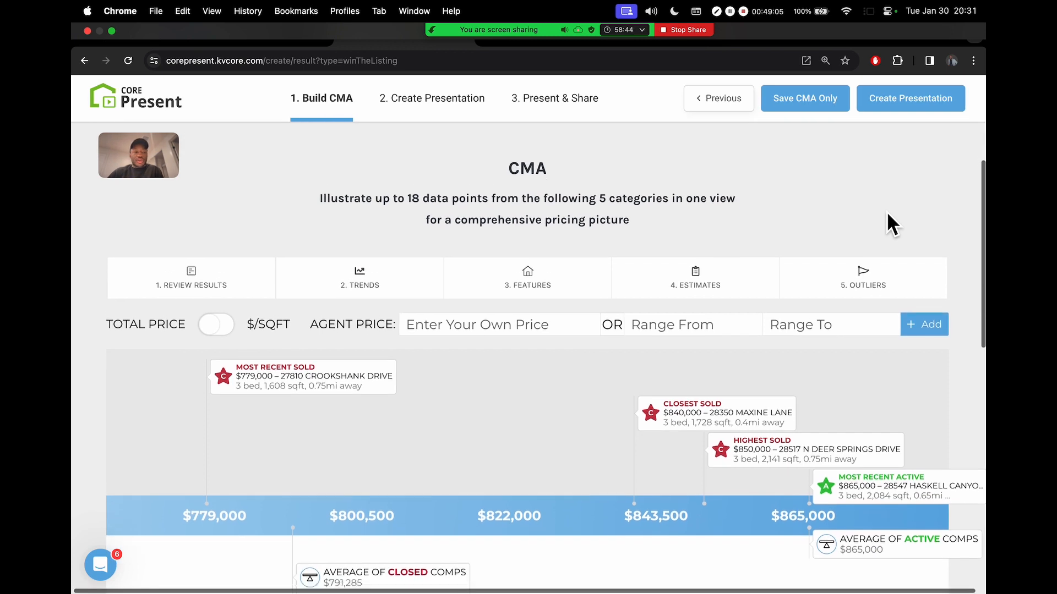
scroll(793, 179, down, 2)
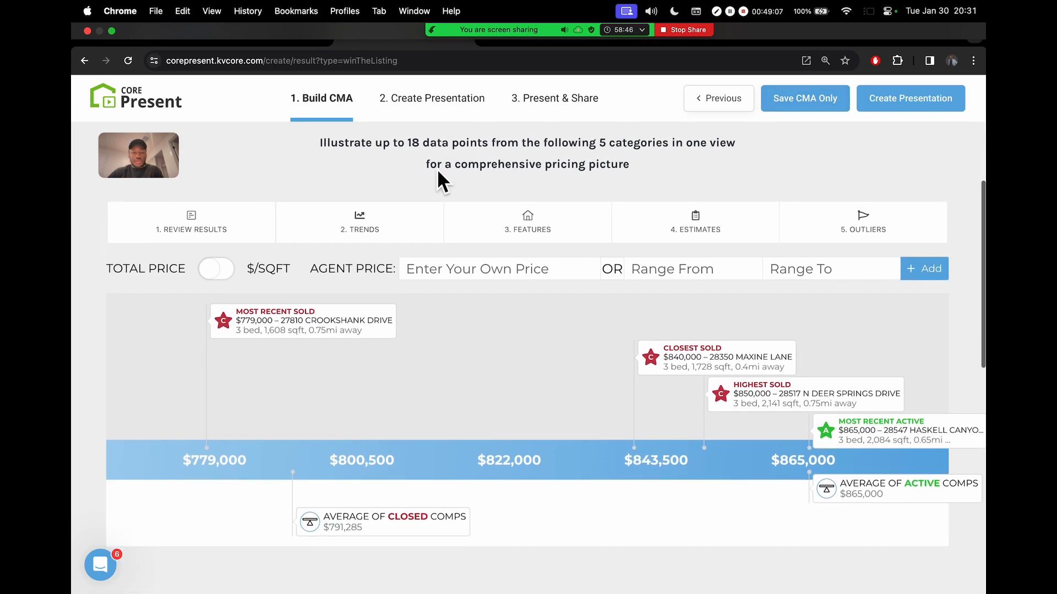
mouse_move(522, 28)
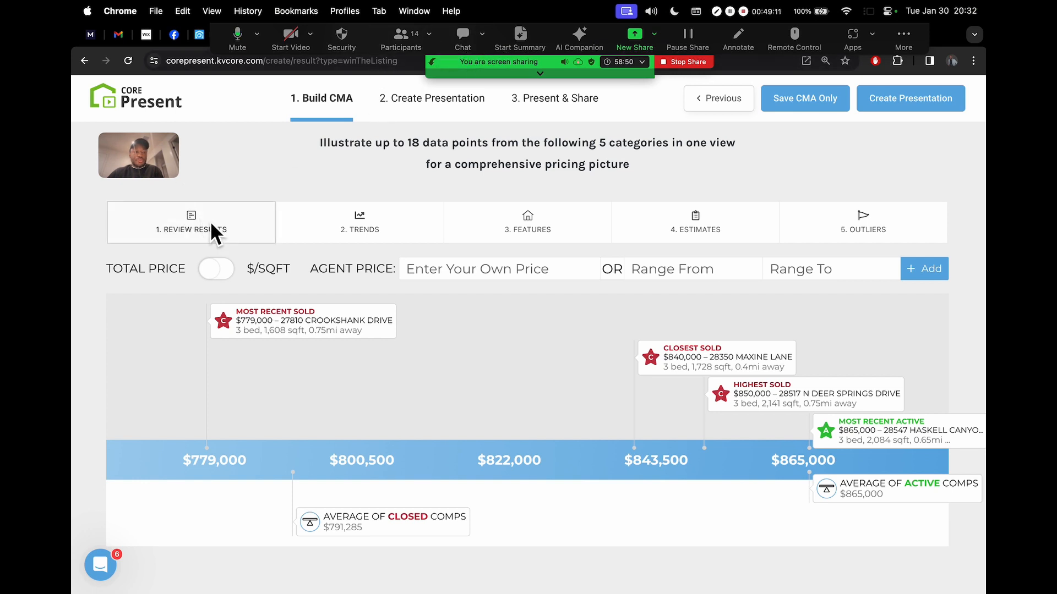
scroll(130, 226, up, 5)
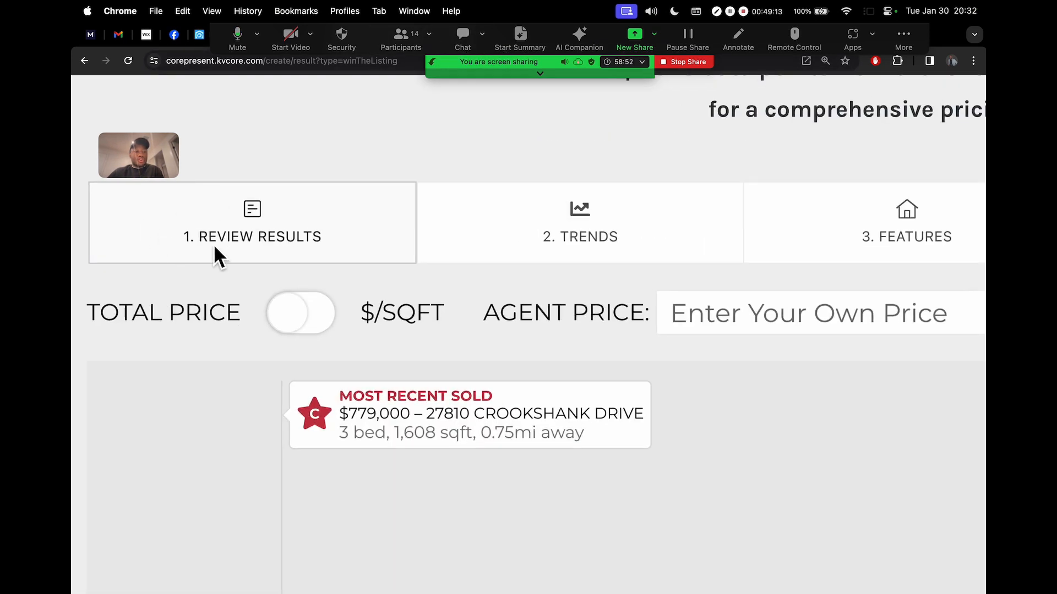
scroll(236, 236, down, 5)
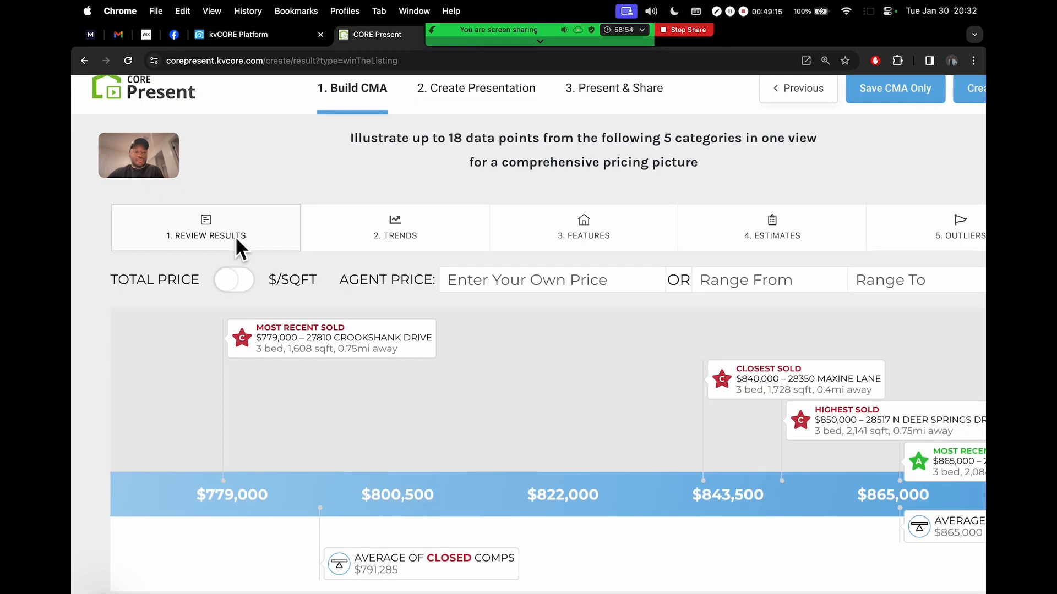
click(175, 228)
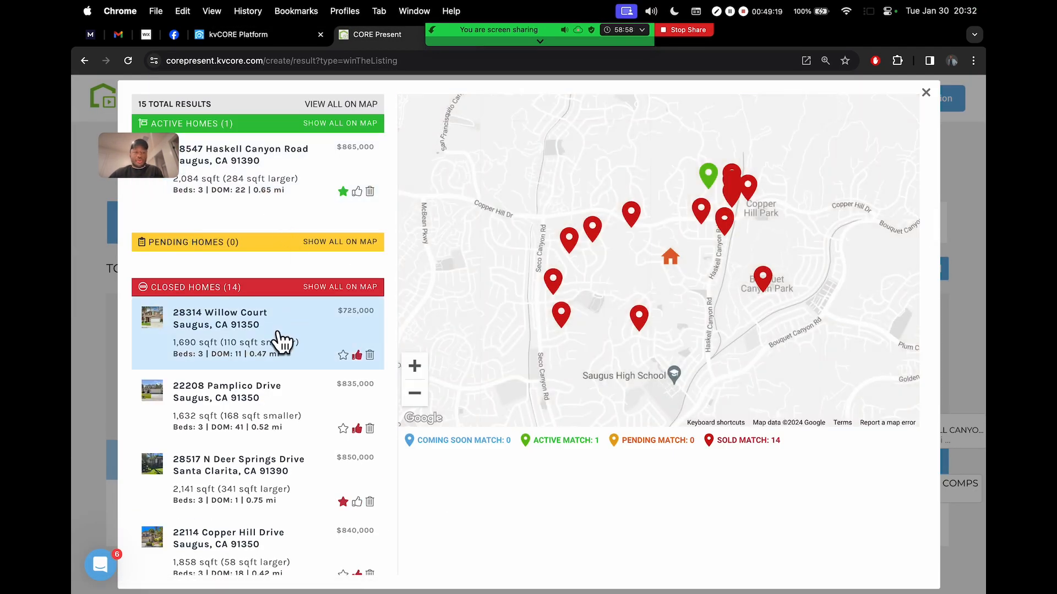
drag(156, 161, 866, 176)
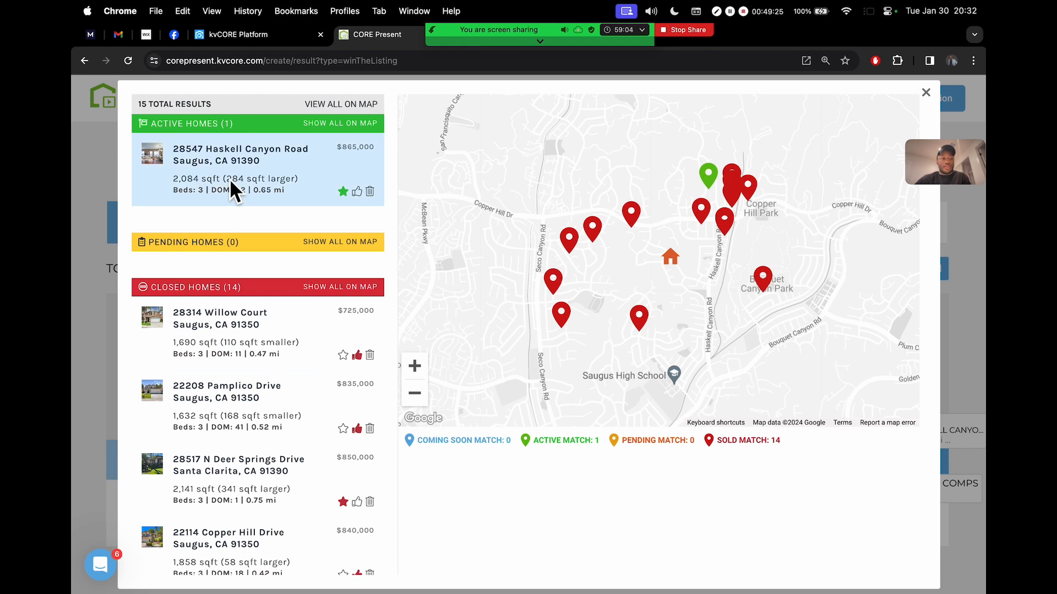
click(749, 188)
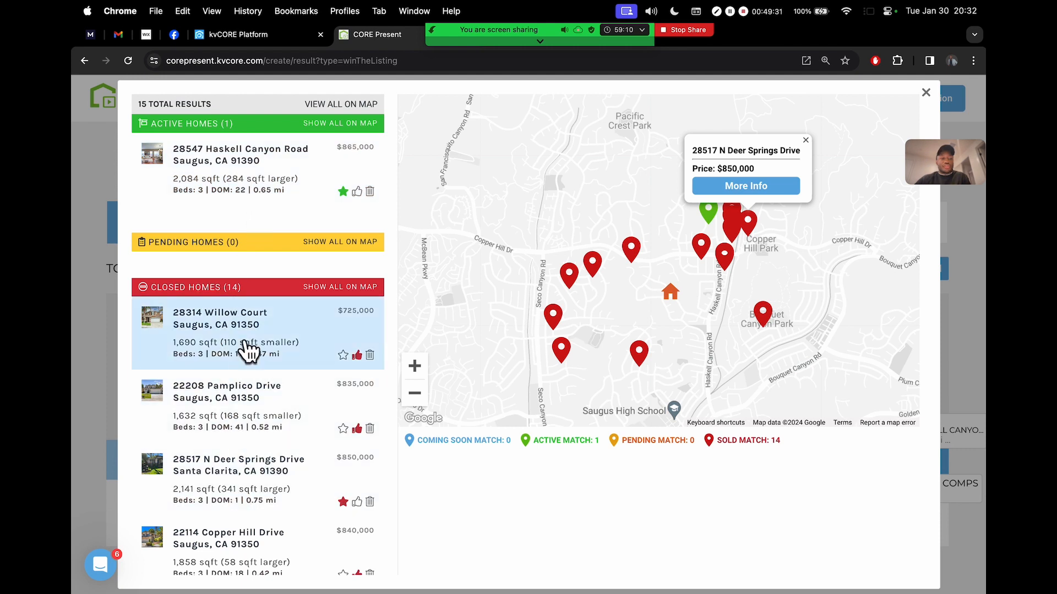
scroll(248, 350, down, 5)
scroll(248, 350, down, 7)
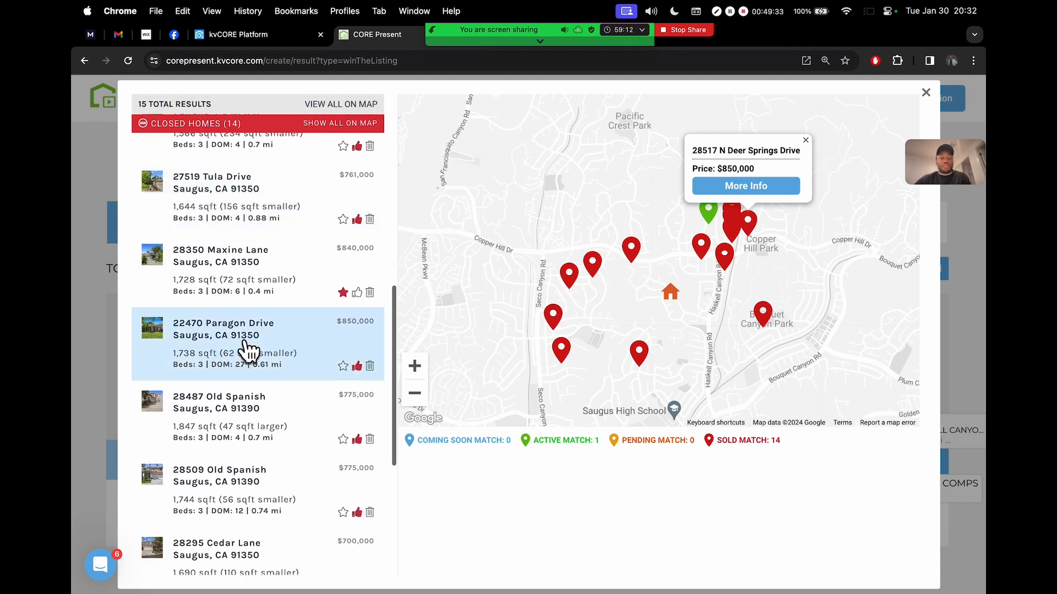
scroll(248, 348, up, 10)
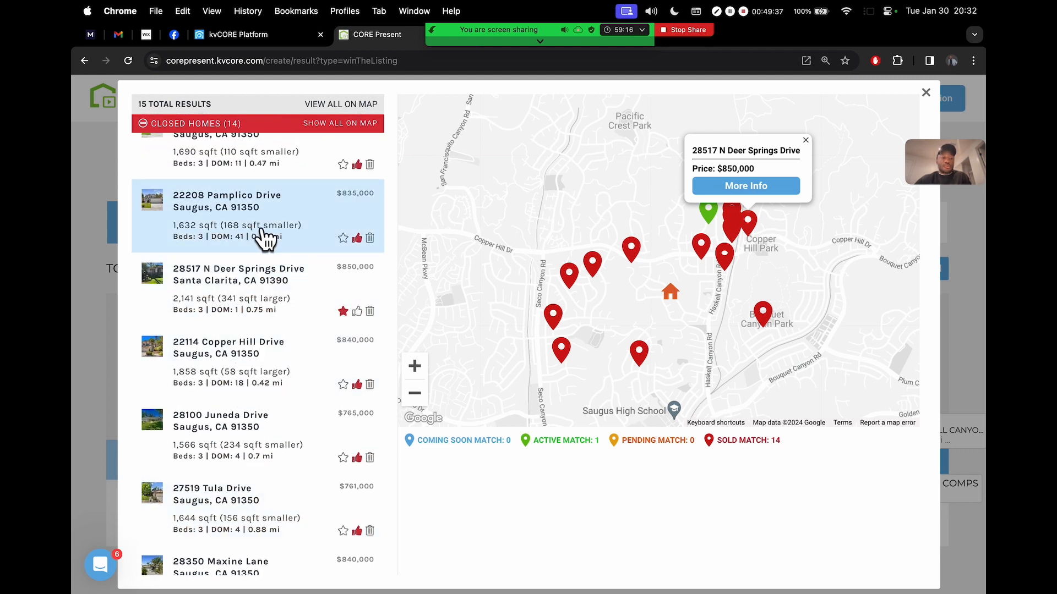
scroll(217, 219, up, 5)
scroll(217, 219, left, 3)
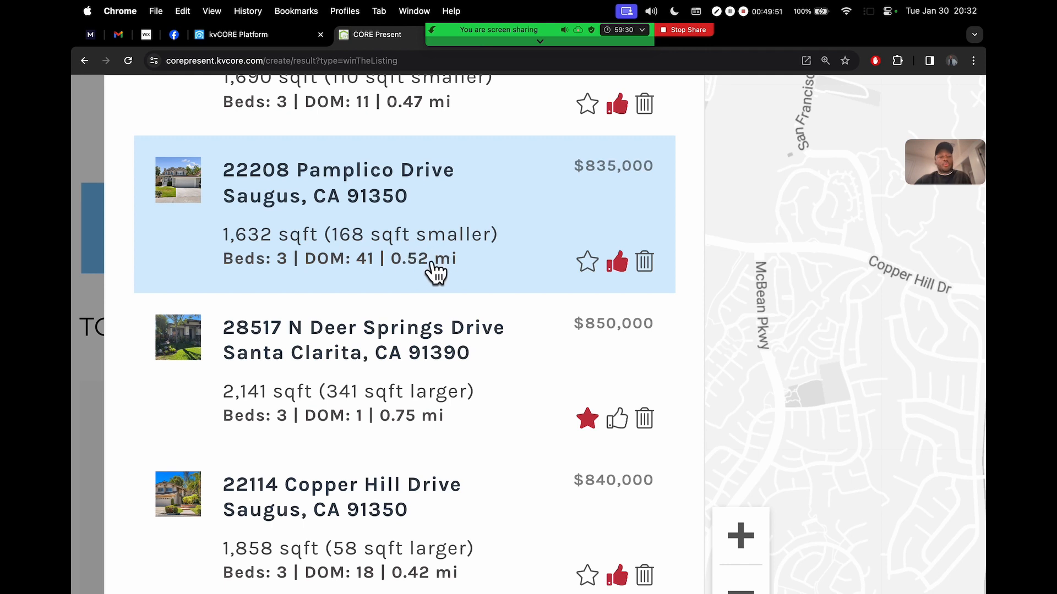
key(super+minus)
key(super+minus)
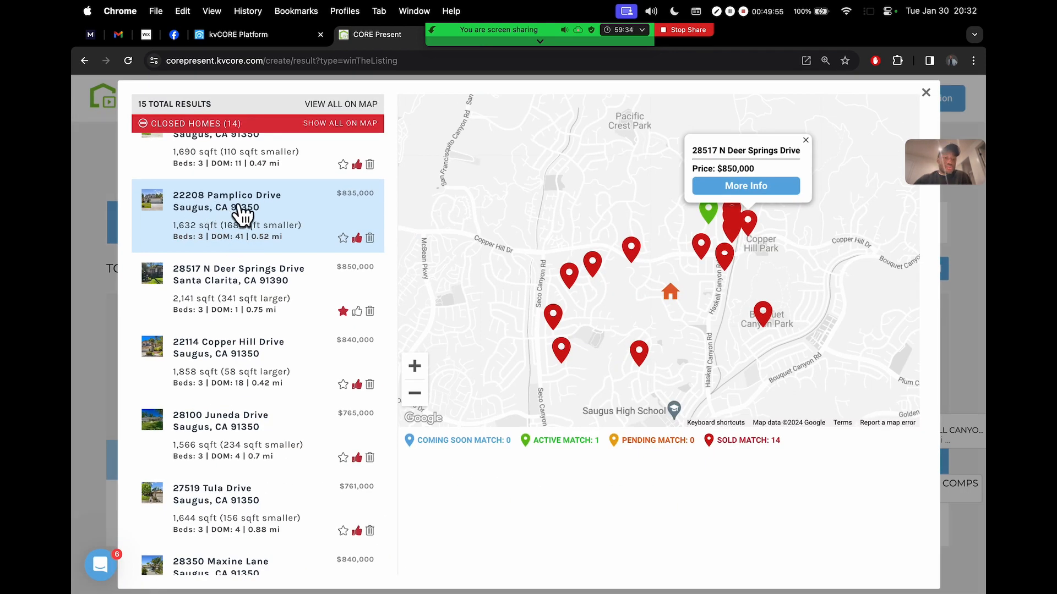
click(222, 209)
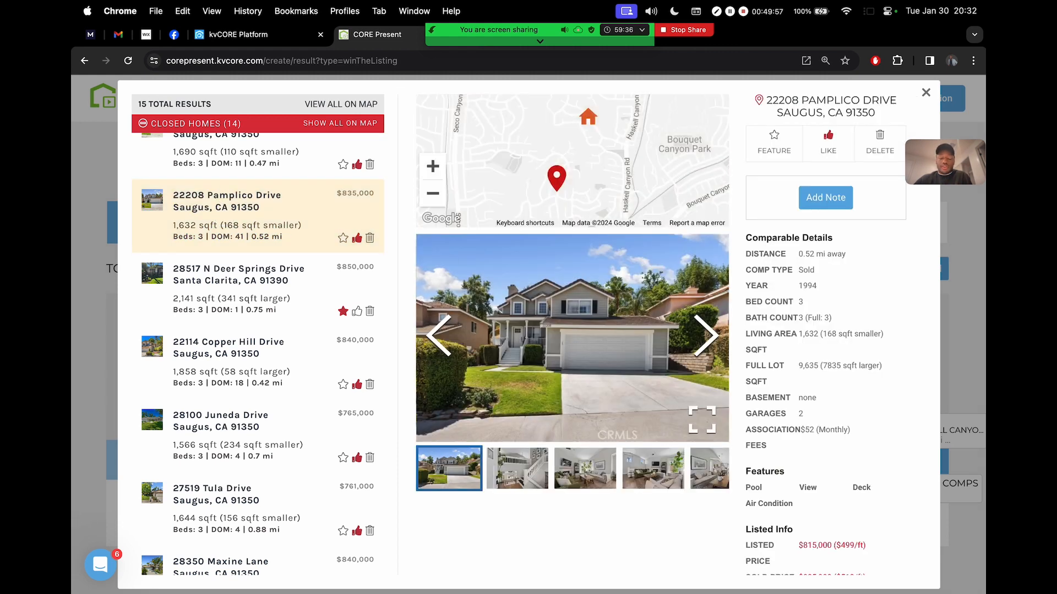
click(710, 346)
click(710, 346)
click(710, 345)
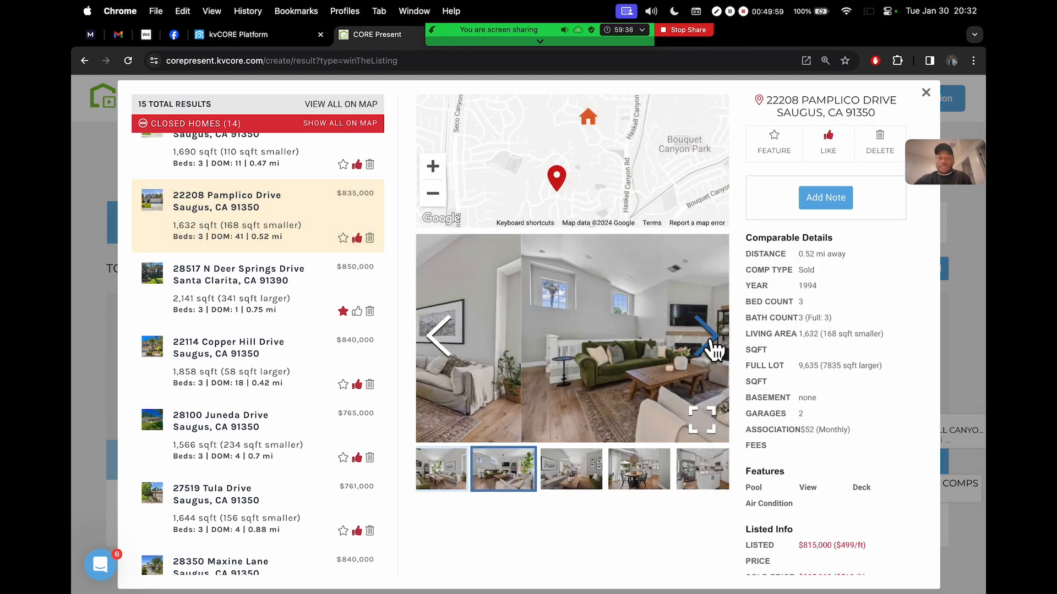
click(710, 346)
scroll(813, 262, down, 2)
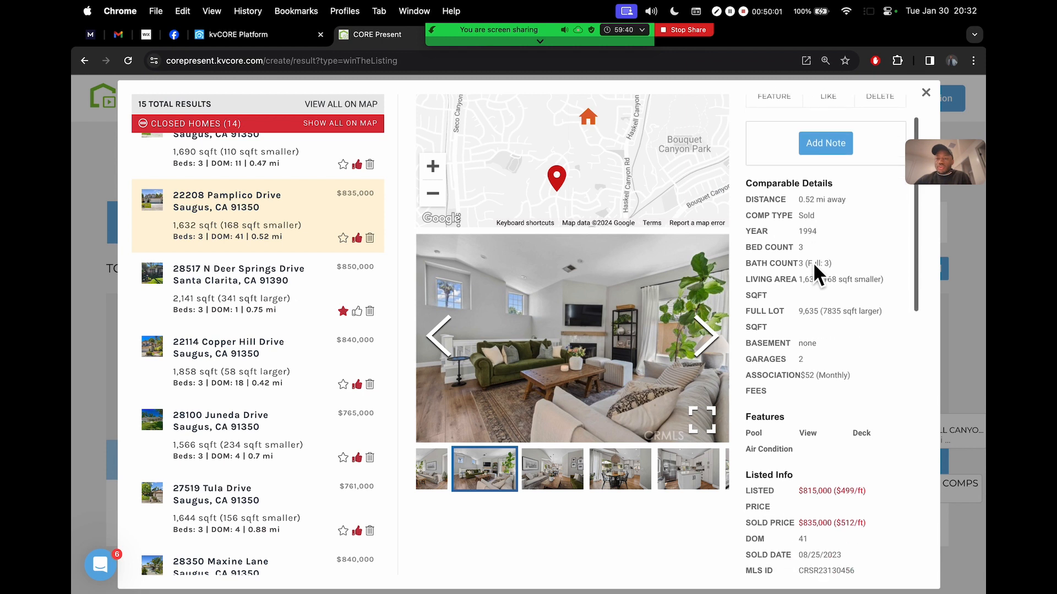
scroll(813, 262, up, 2)
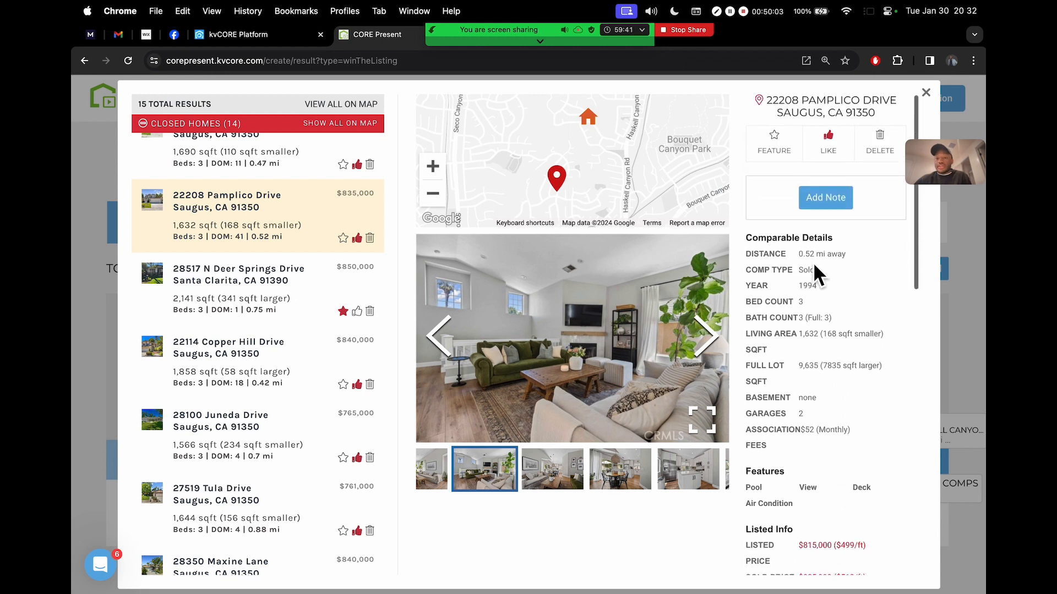
click(835, 206)
click(814, 233)
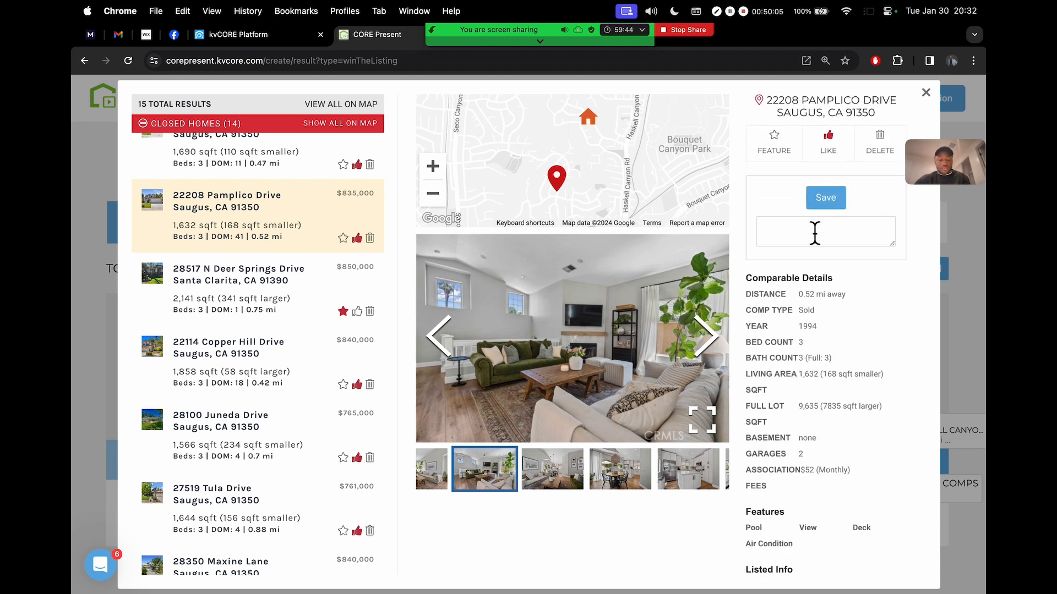
text(I like this)
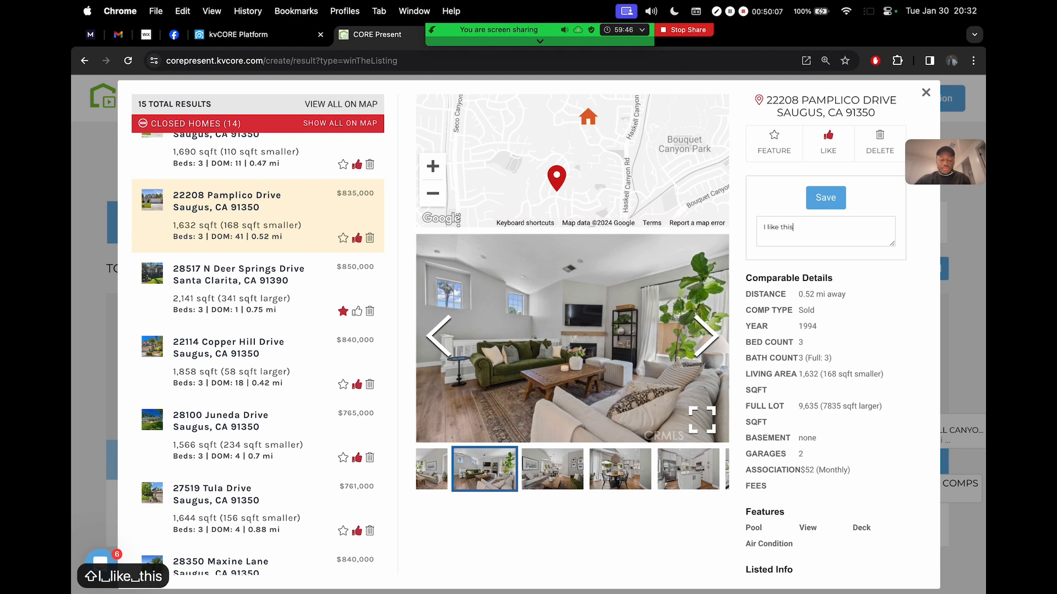
text( one!)
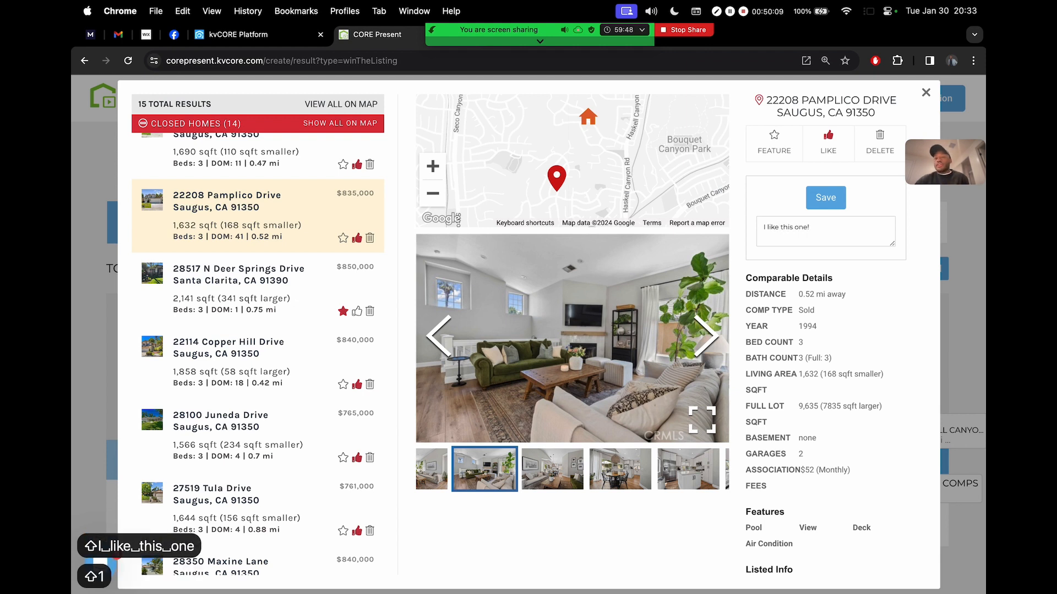
click(828, 197)
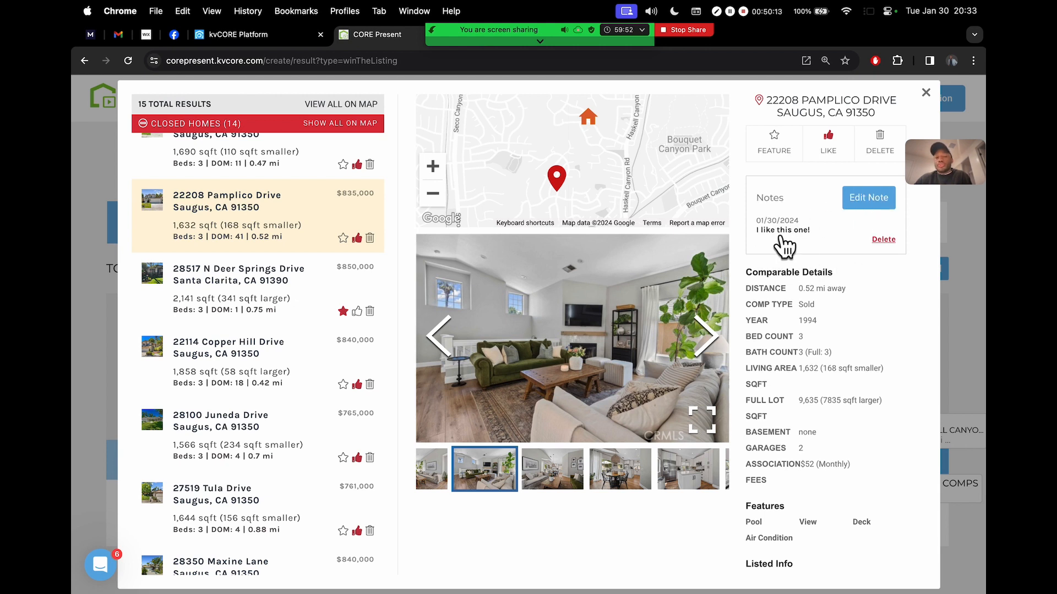
click(828, 141)
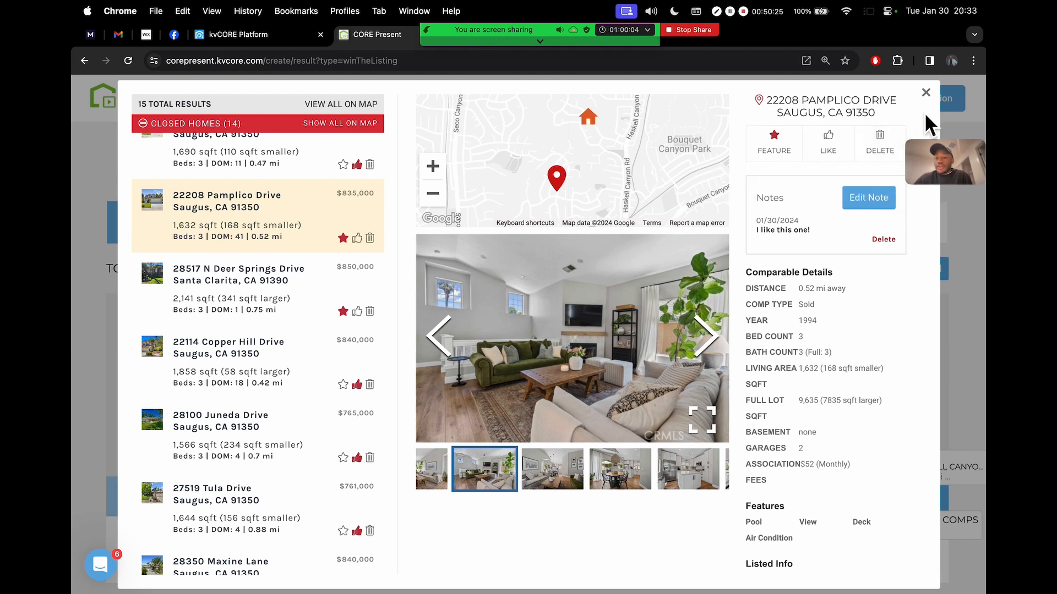
Browse Deer Springs, Copper Hill, Juneda and Tula comparables, then close the details window
scroll(834, 432, down, 2)
scroll(835, 432, down, 10)
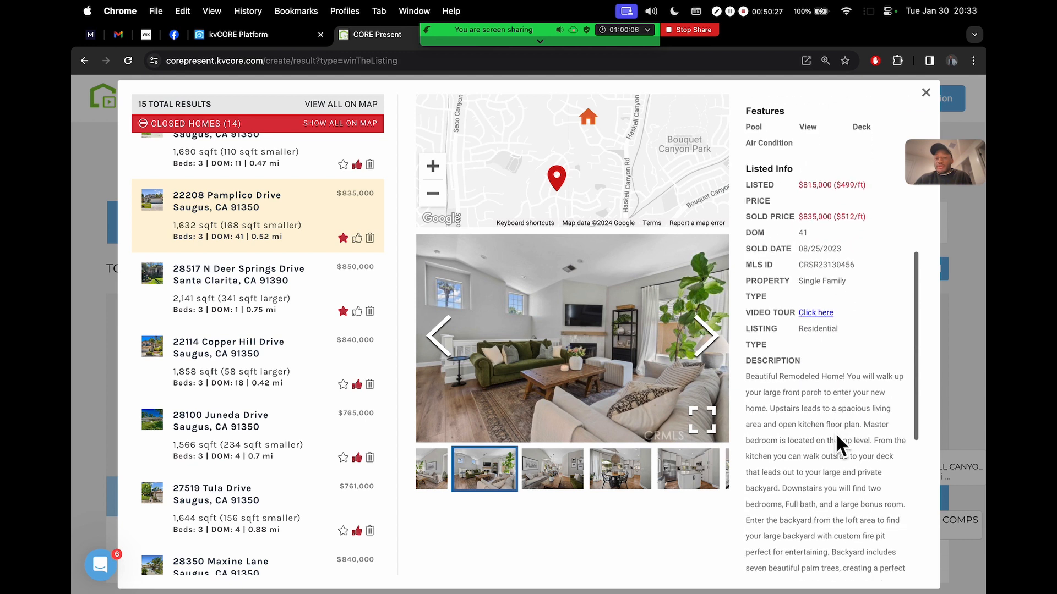
click(281, 309)
click(275, 380)
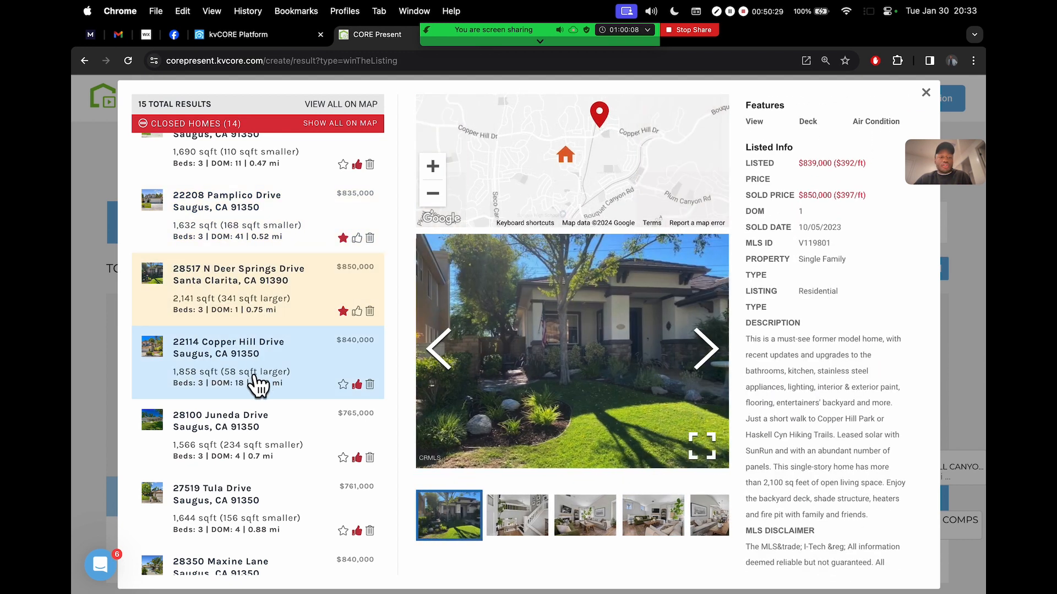
click(267, 424)
click(265, 509)
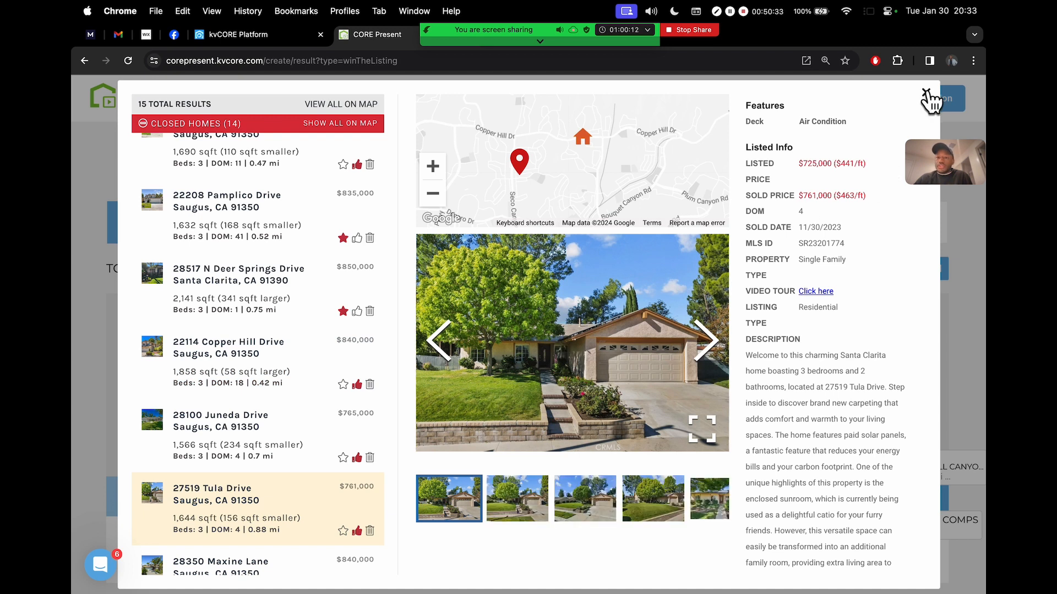
click(927, 95)
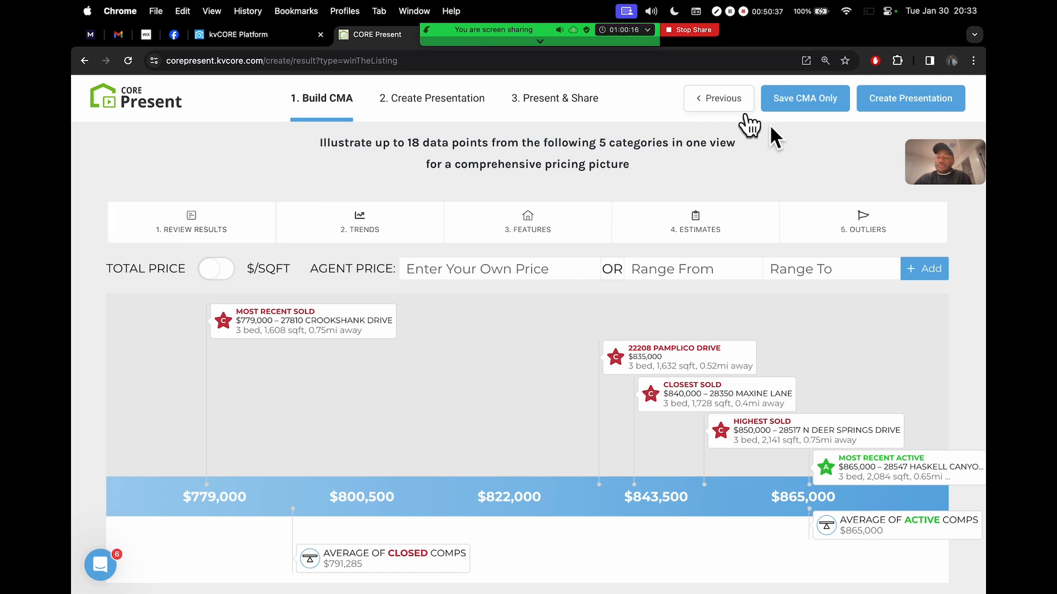
Review the CMA chart and Market Assessment, glance at Zoom chat, and create the presentation
drag(949, 161, 147, 143)
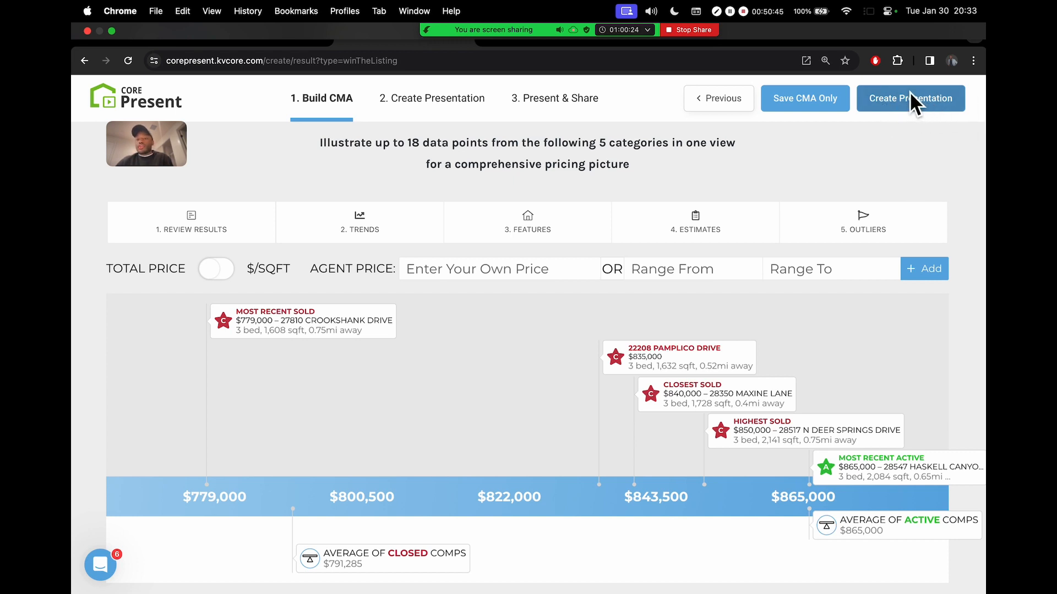
scroll(952, 98, up, 5)
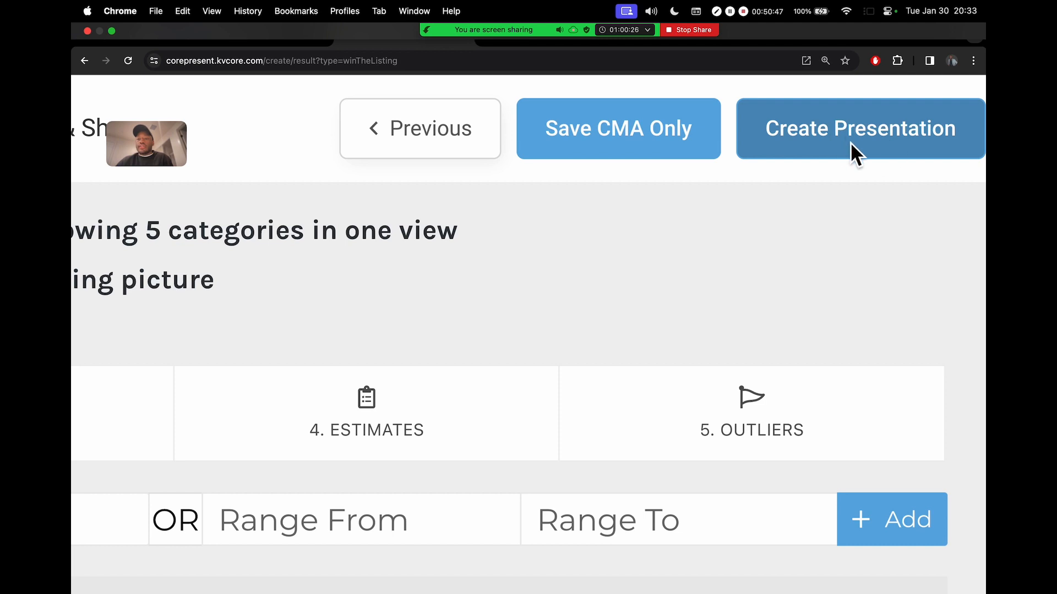
scroll(886, 122, down, 5)
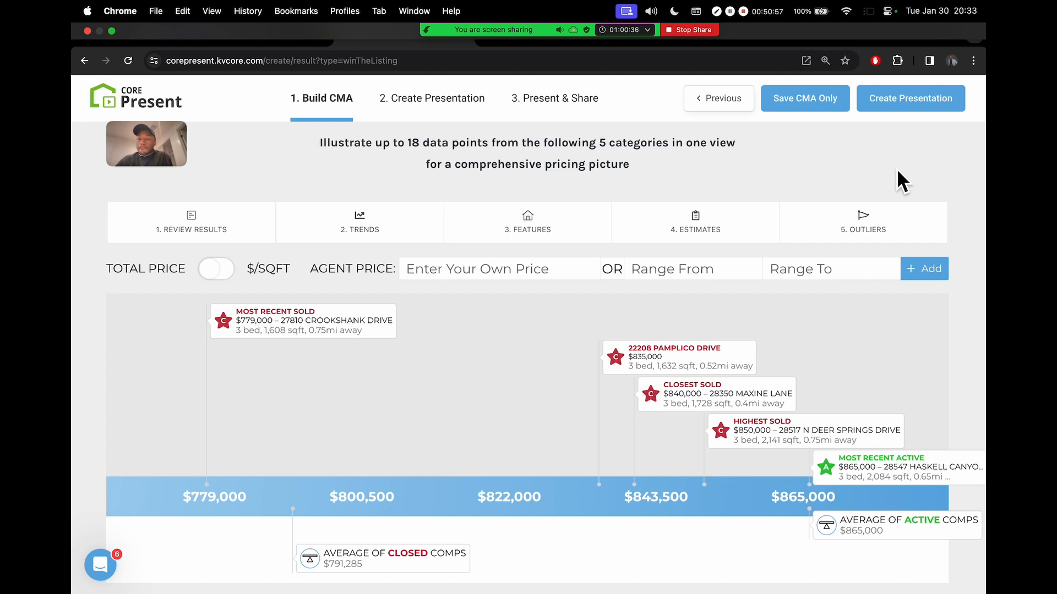
scroll(874, 168, down, 10)
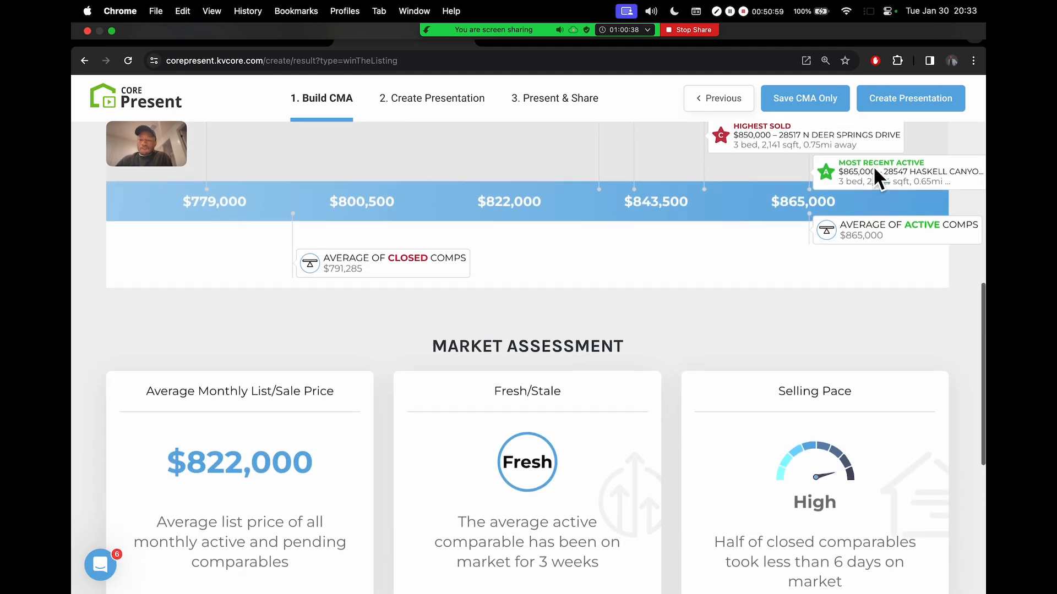
scroll(873, 166, up, 10)
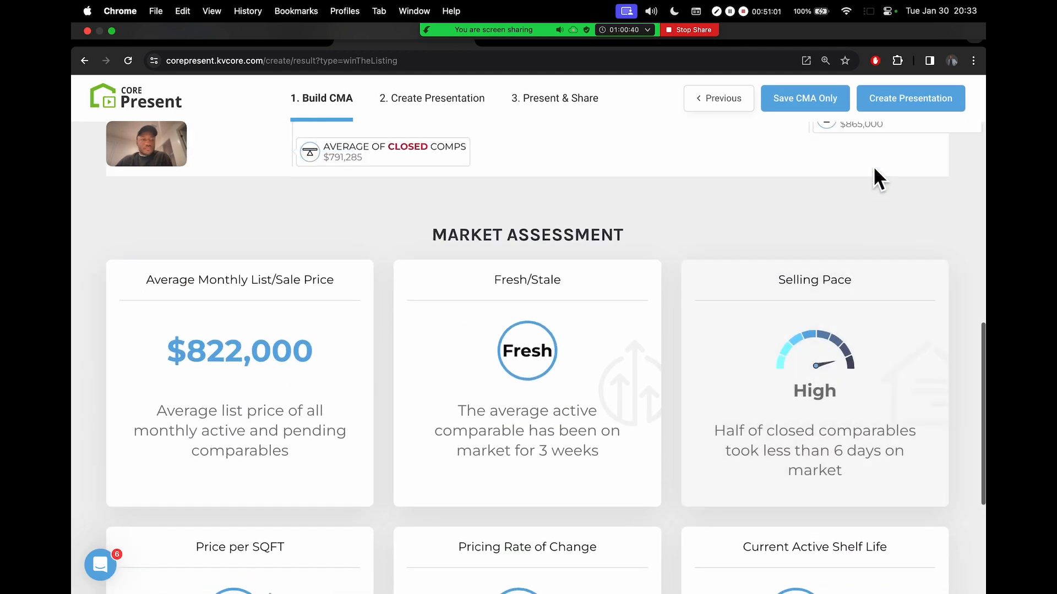
mouse_move(497, 30)
click(467, 40)
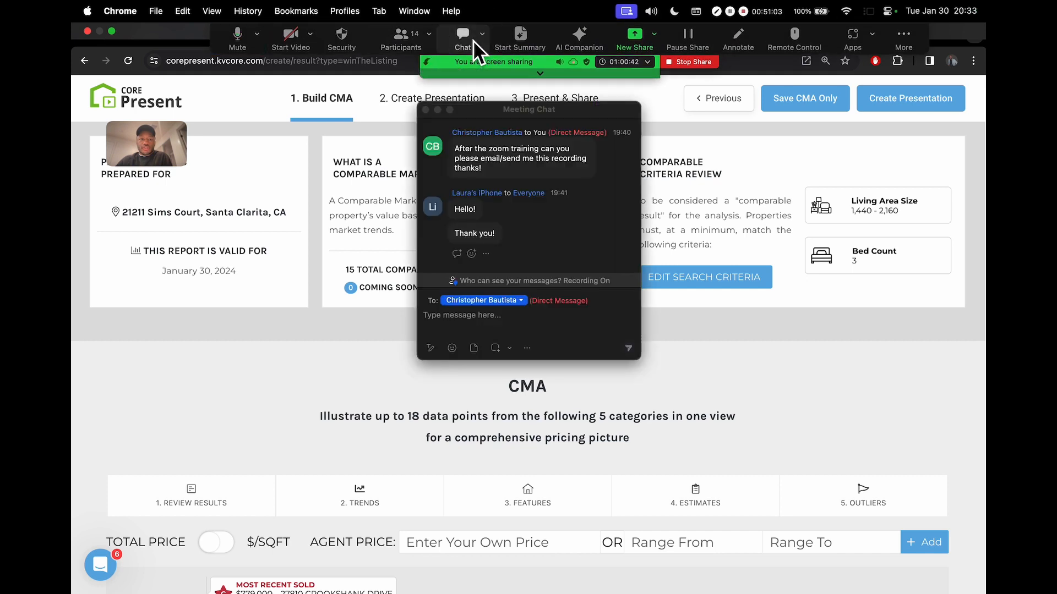
click(464, 38)
scroll(748, 199, up, 1)
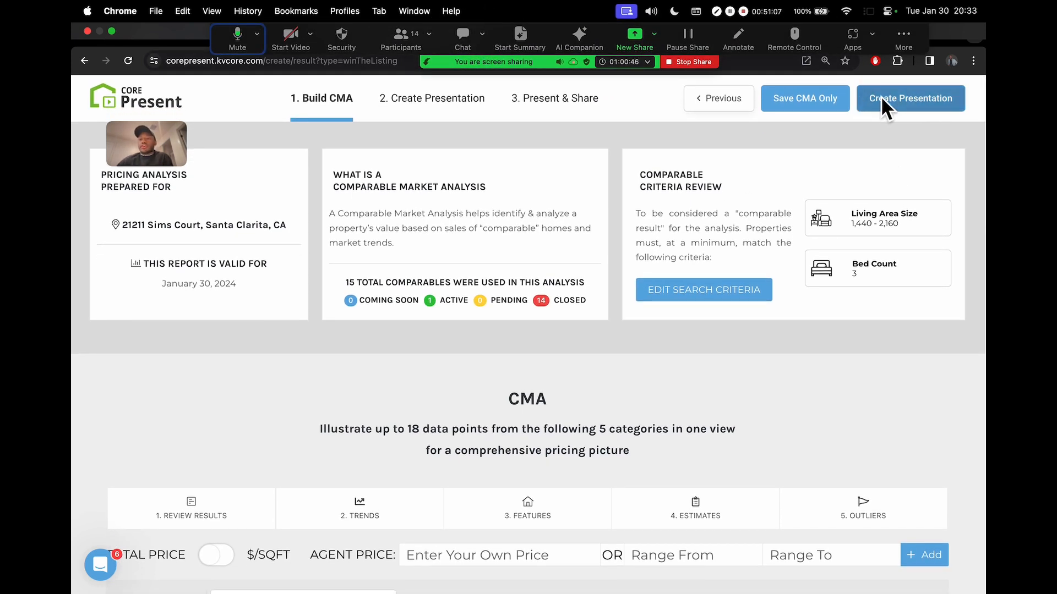
click(916, 103)
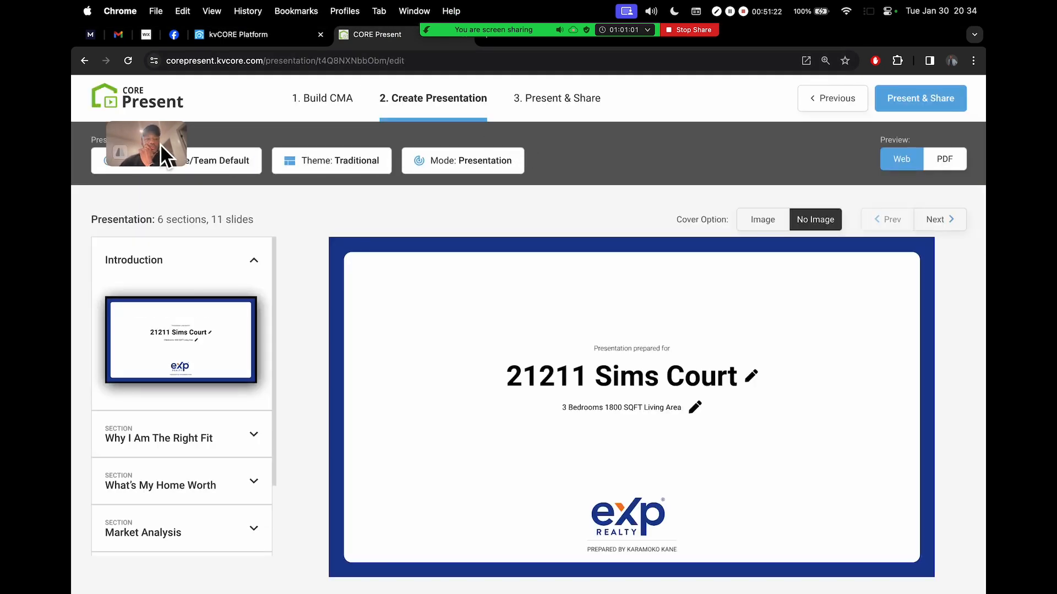
drag(160, 143, 918, 47)
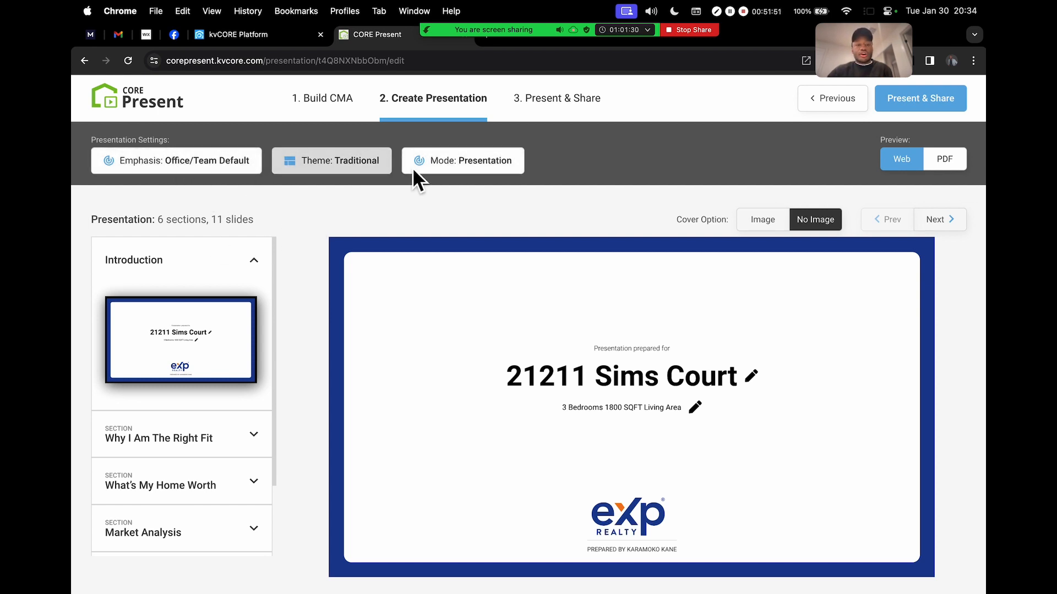
Apply the Luxury theme and, after previewing CMA and Single Page Review, keep Presentation mode
click(356, 163)
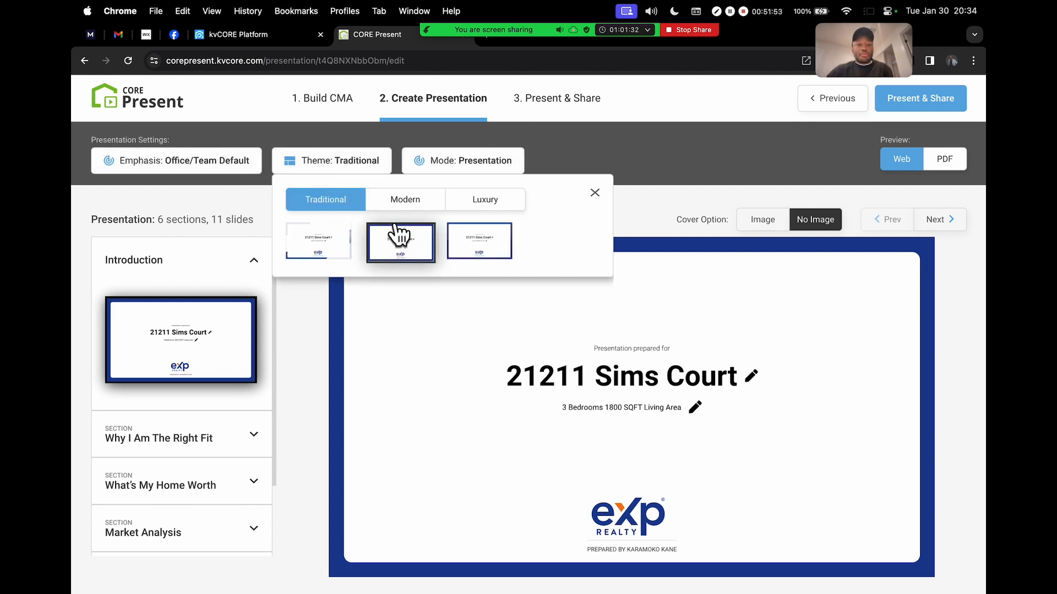
click(485, 206)
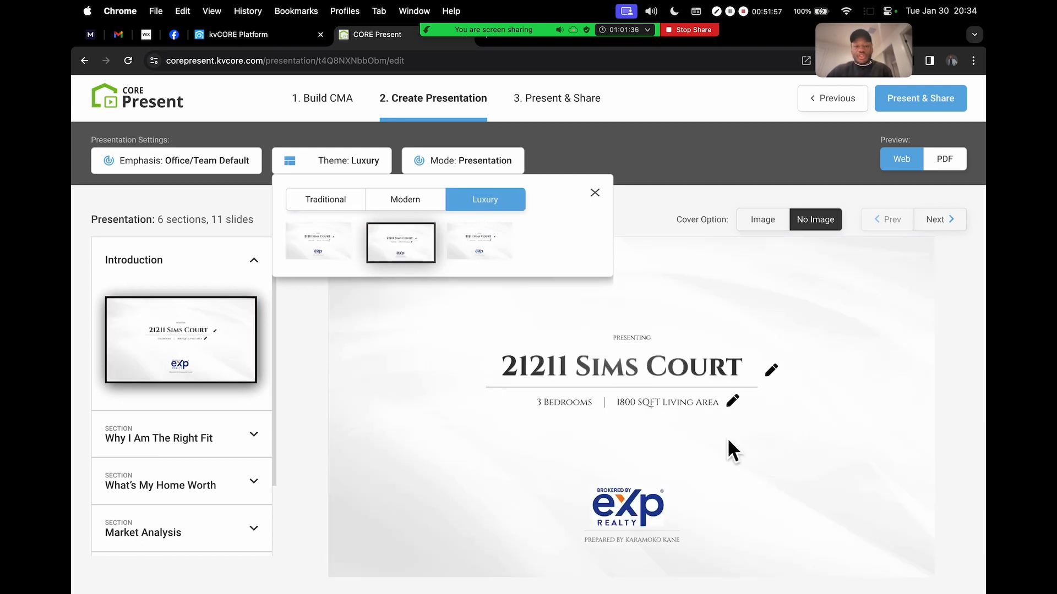
click(448, 165)
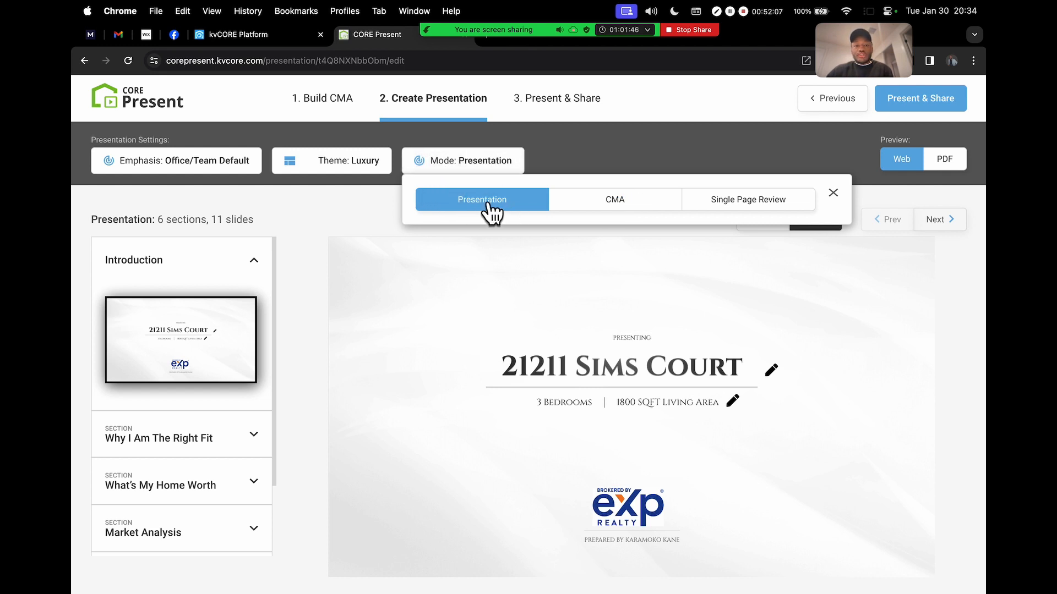
click(615, 202)
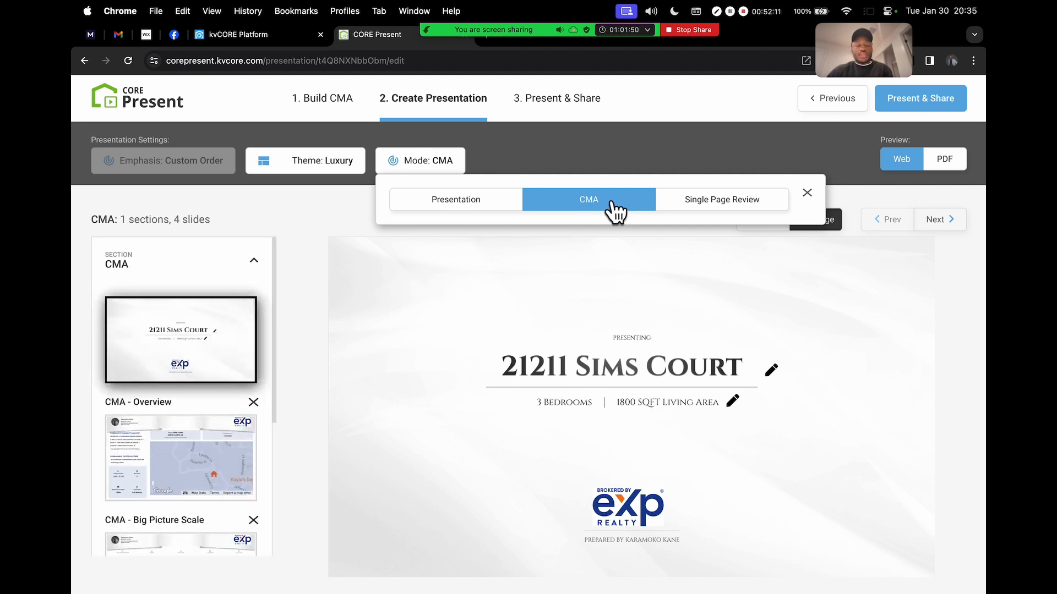
click(725, 200)
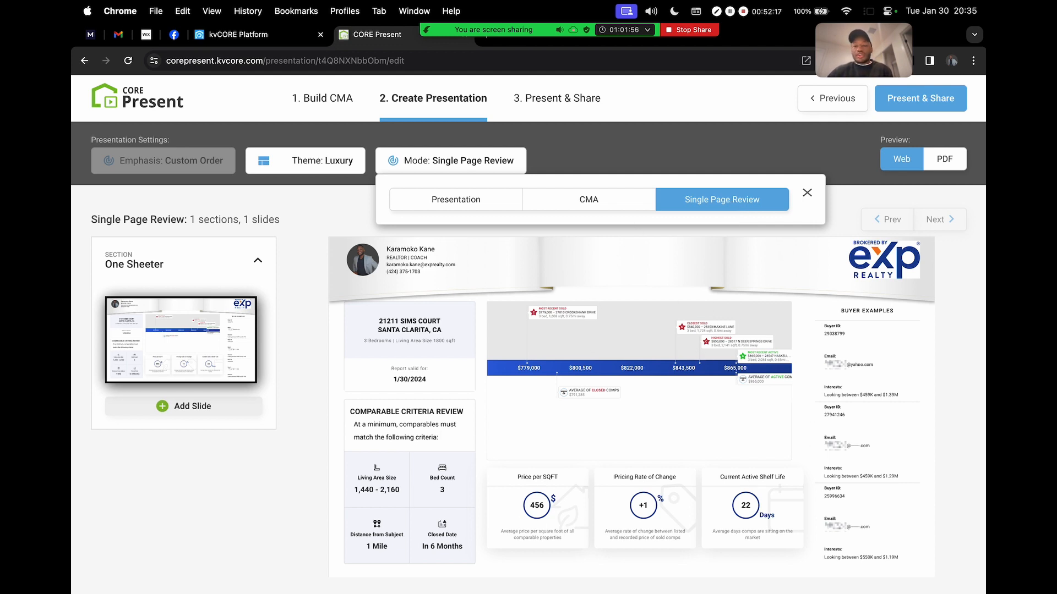
click(484, 206)
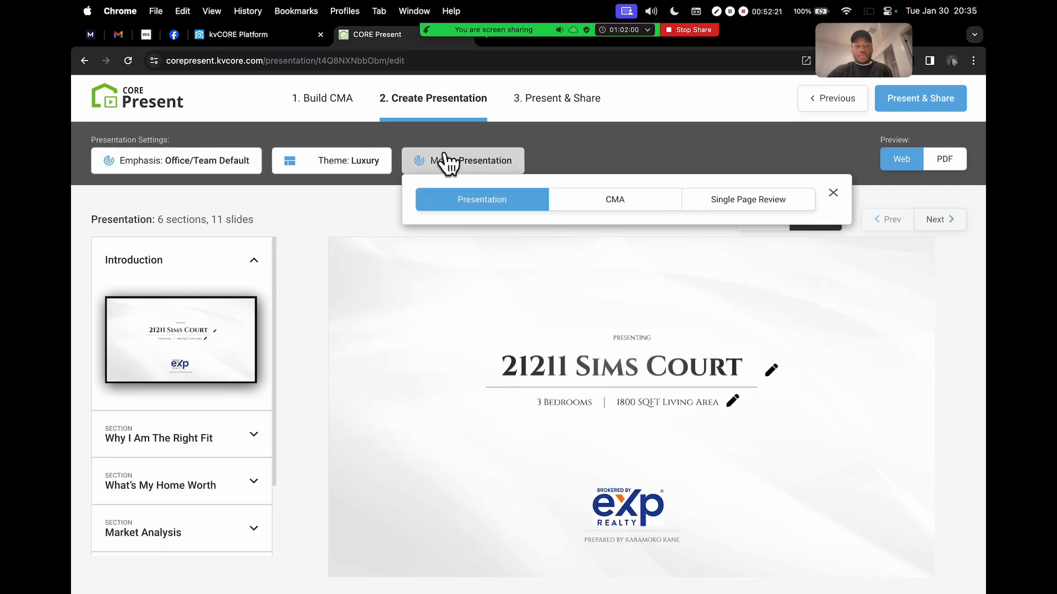
click(370, 200)
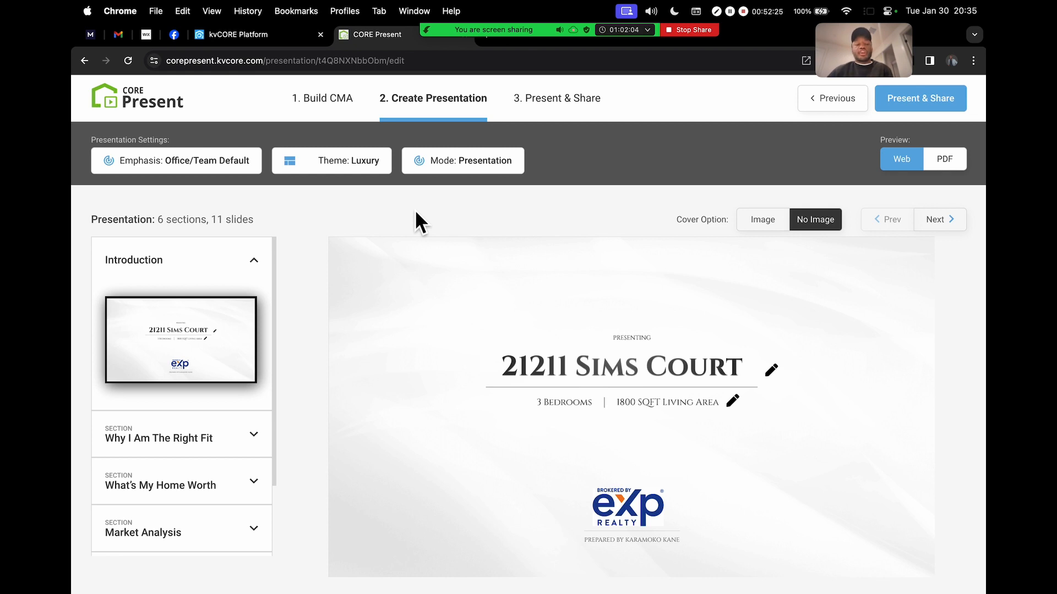
scroll(178, 309, down, 1)
scroll(179, 308, up, 1)
double_click(98, 220)
drag(158, 222, 266, 223)
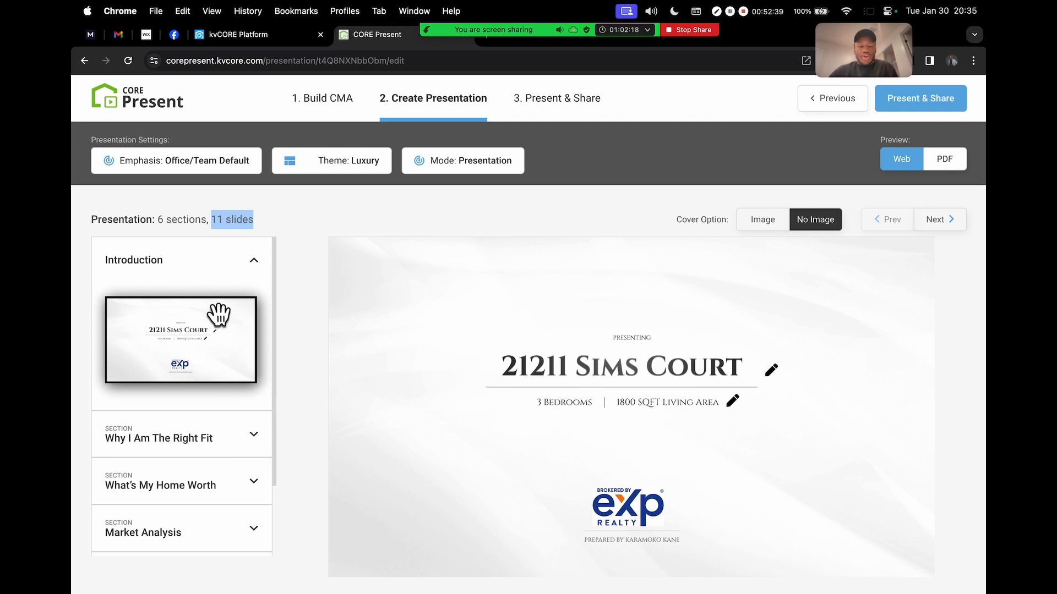
scroll(179, 403, down, 3)
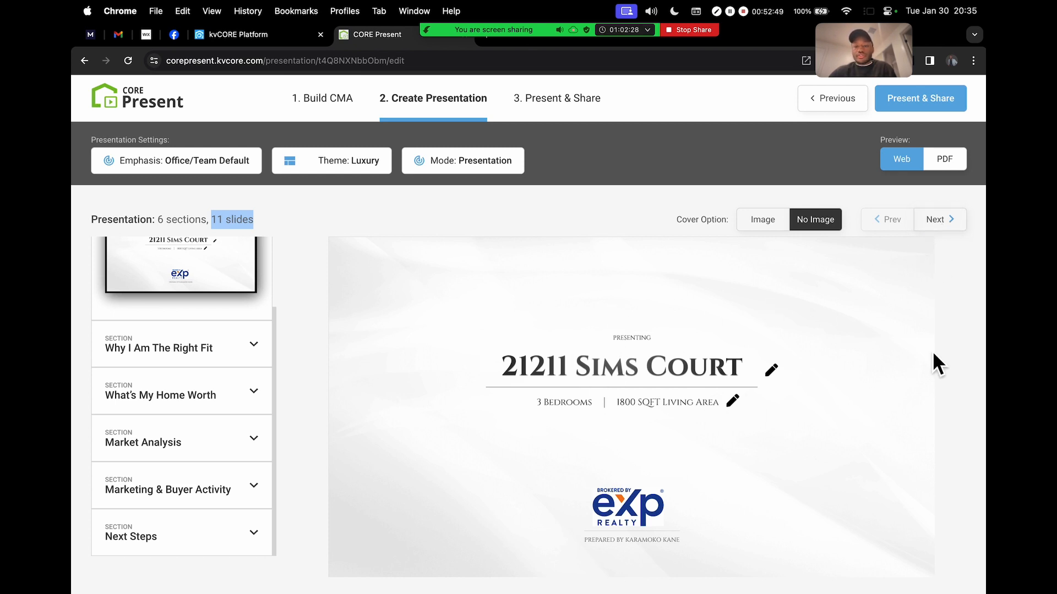
drag(508, 380, 725, 366)
click(564, 410)
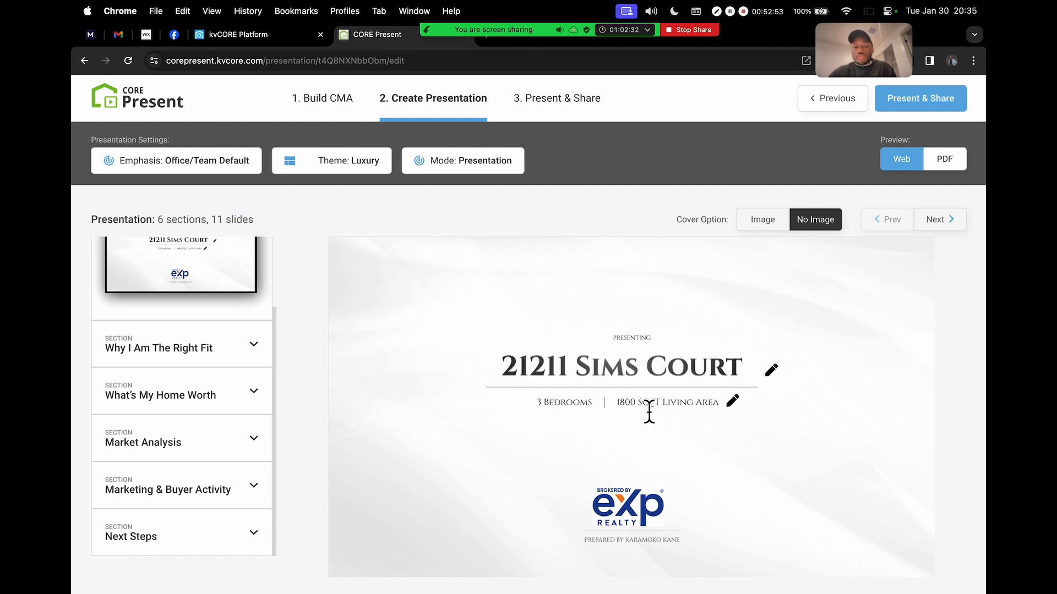
Highlight the prepared-by credit line on the cover slide
scroll(620, 546, up, 5)
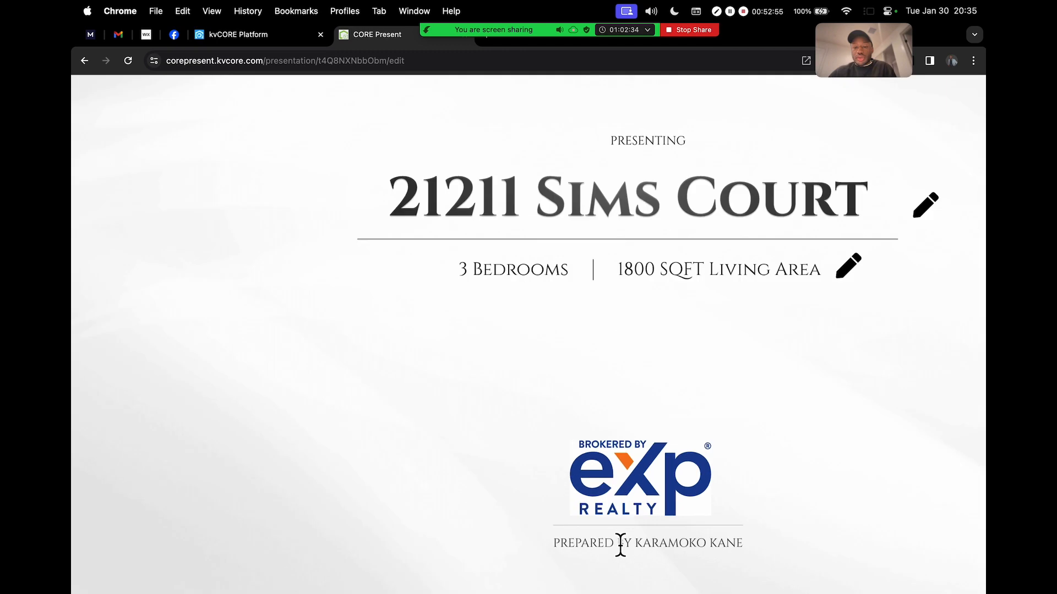
scroll(620, 545, down, 1)
scroll(621, 545, right, 2)
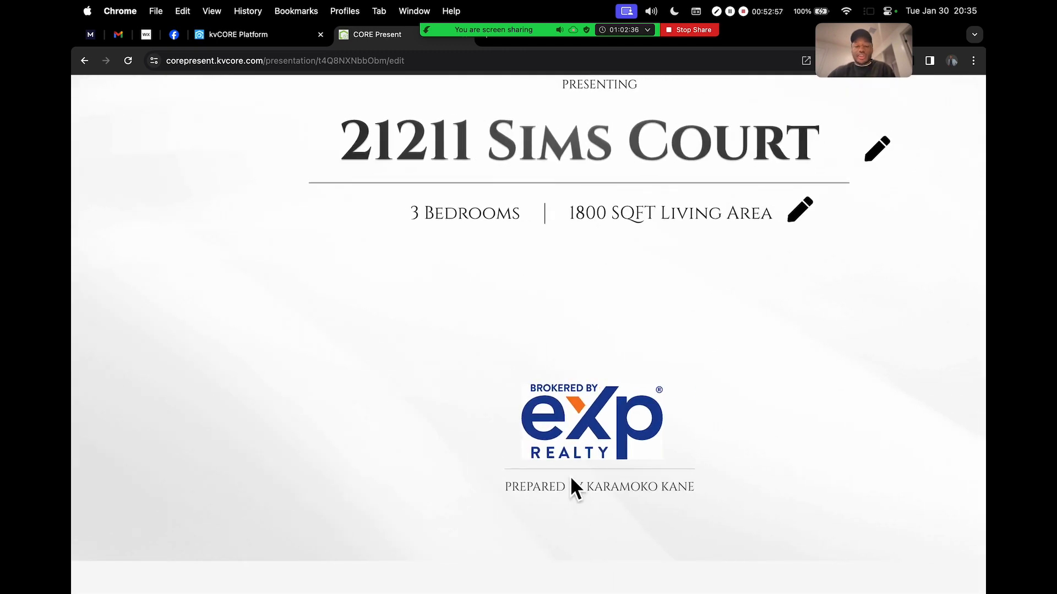
drag(506, 490, 695, 490)
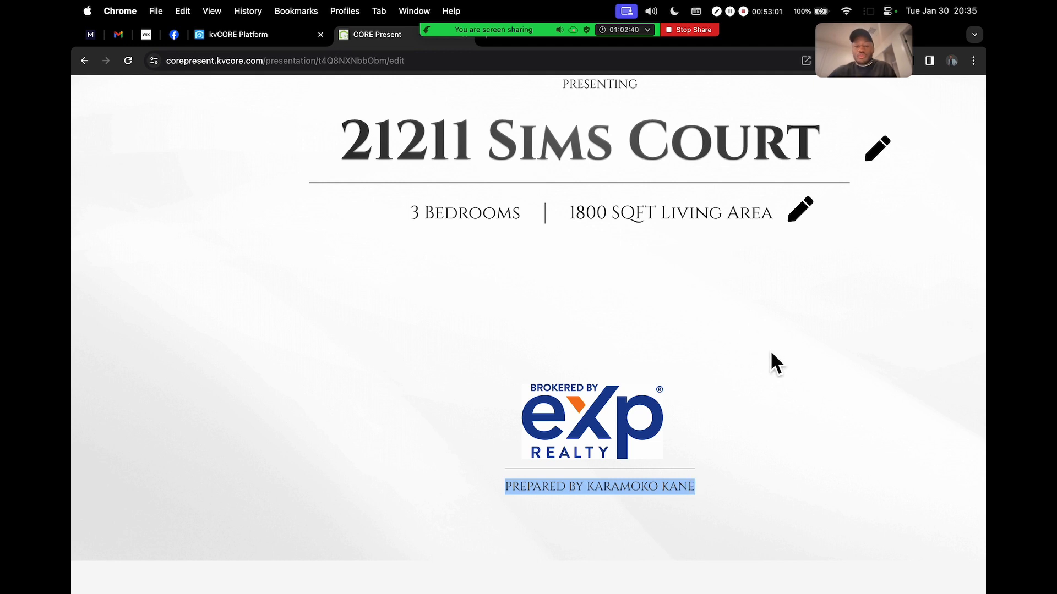
scroll(774, 363, down, 5)
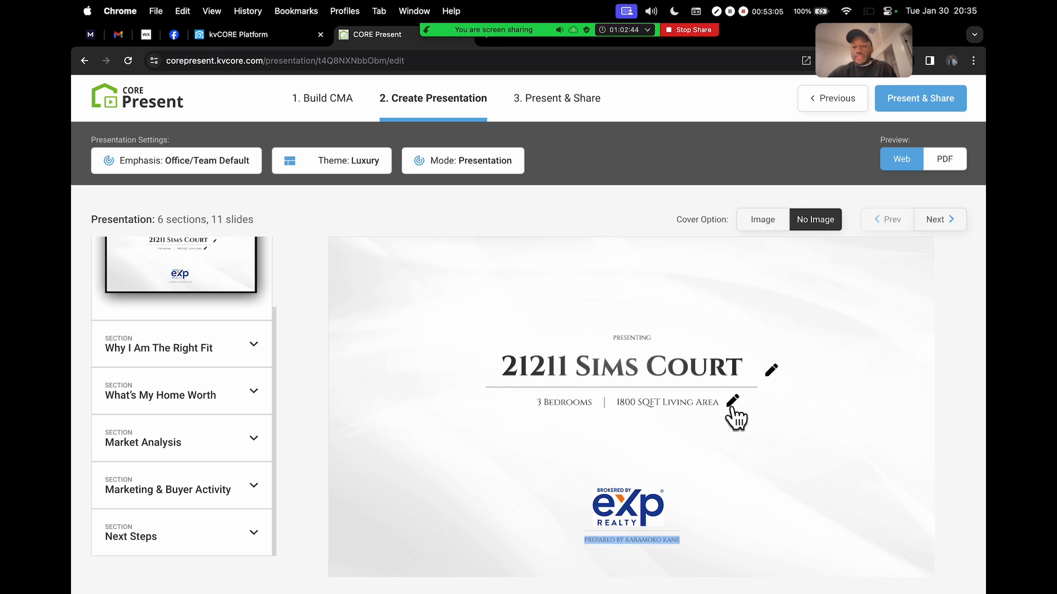
Retitle the cover slide 'Listing Presentation' and advance to the Value of an Agent slide
click(771, 373)
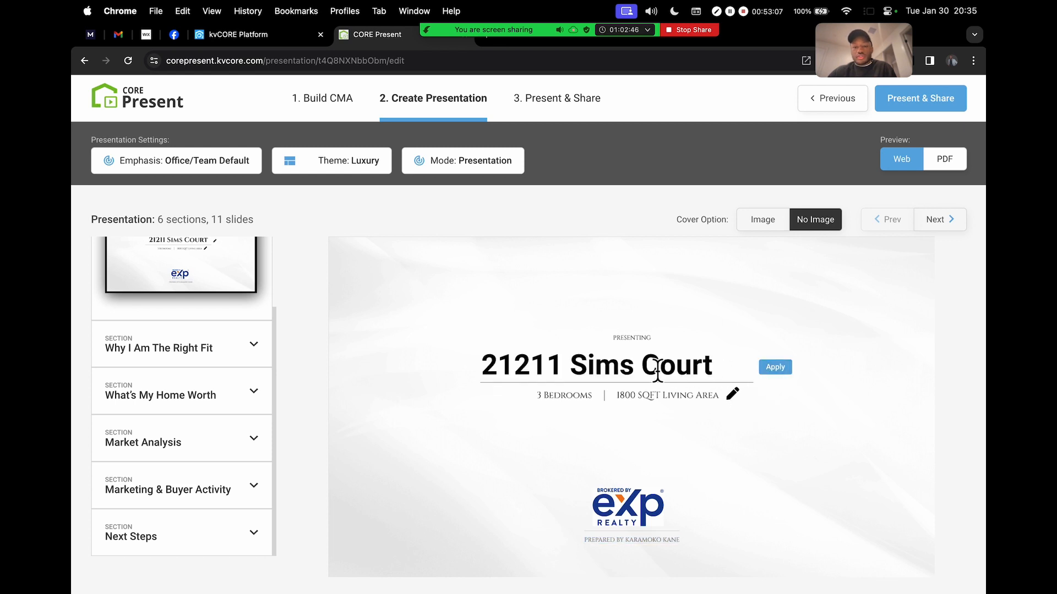
drag(727, 369, 451, 366)
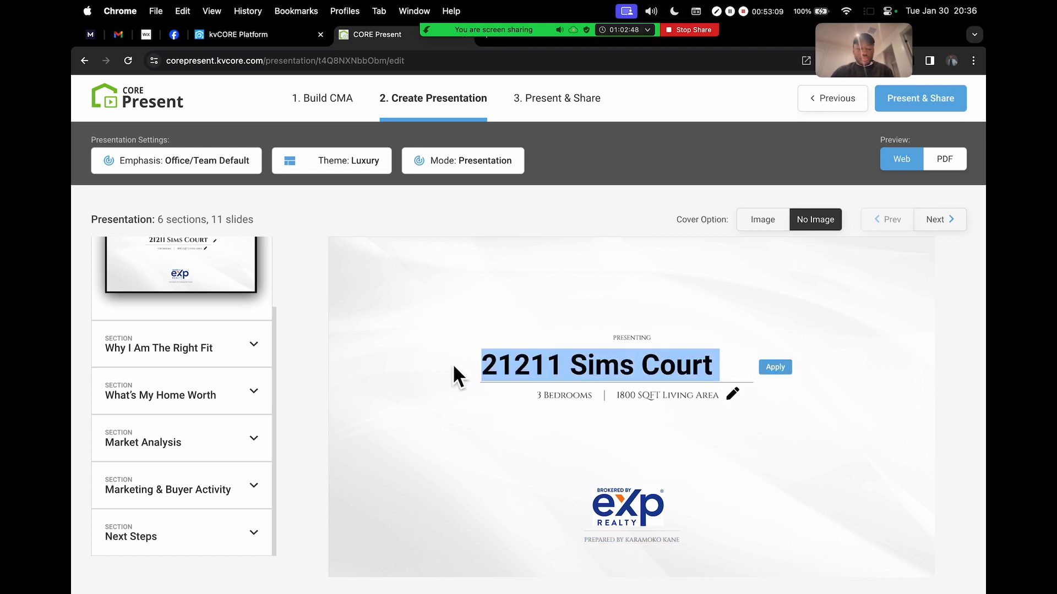
text(Listing P)
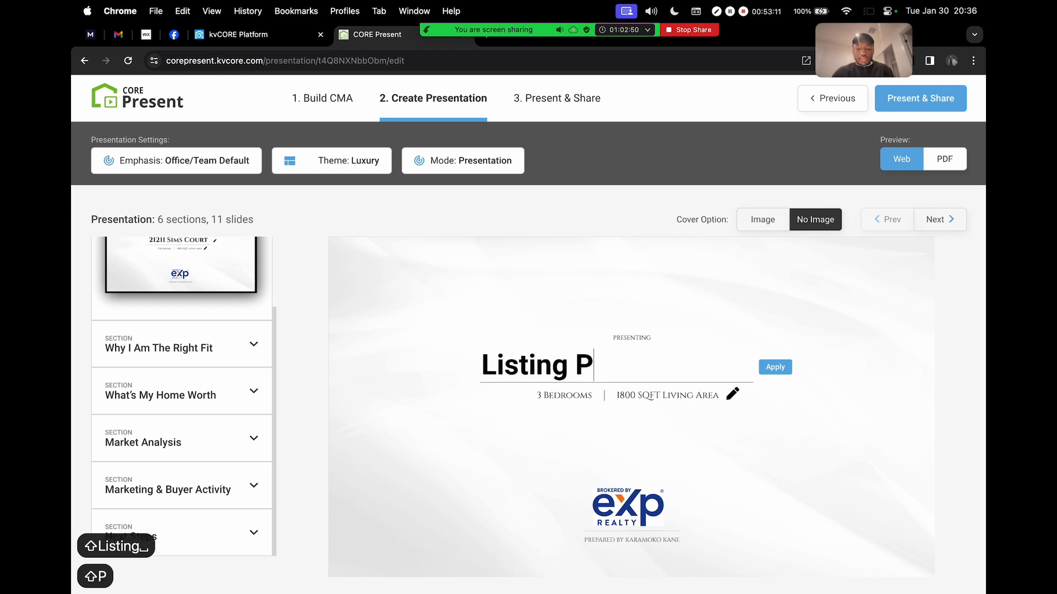
text(resentation)
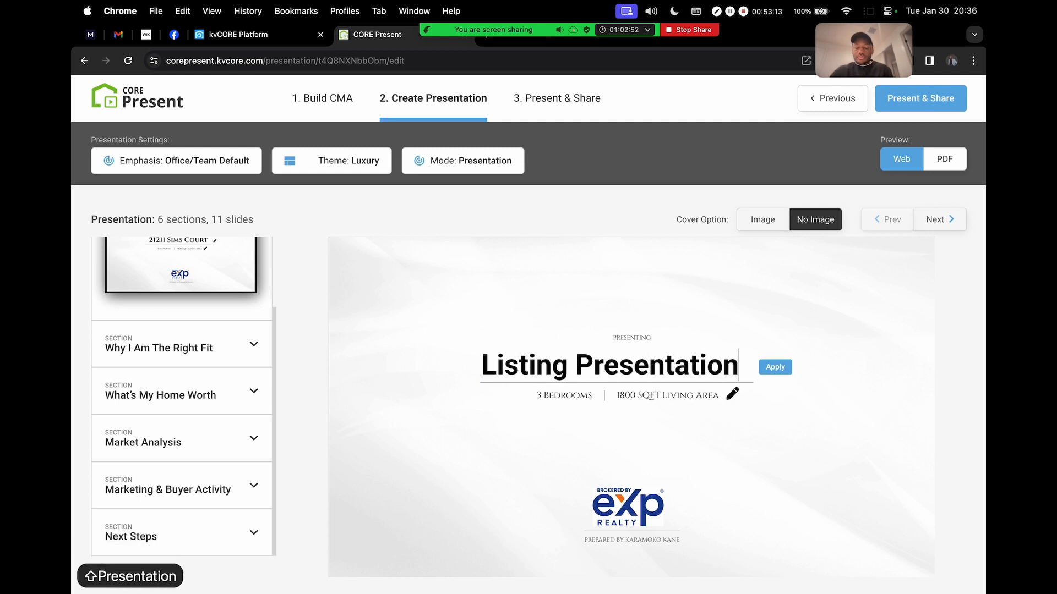
click(773, 367)
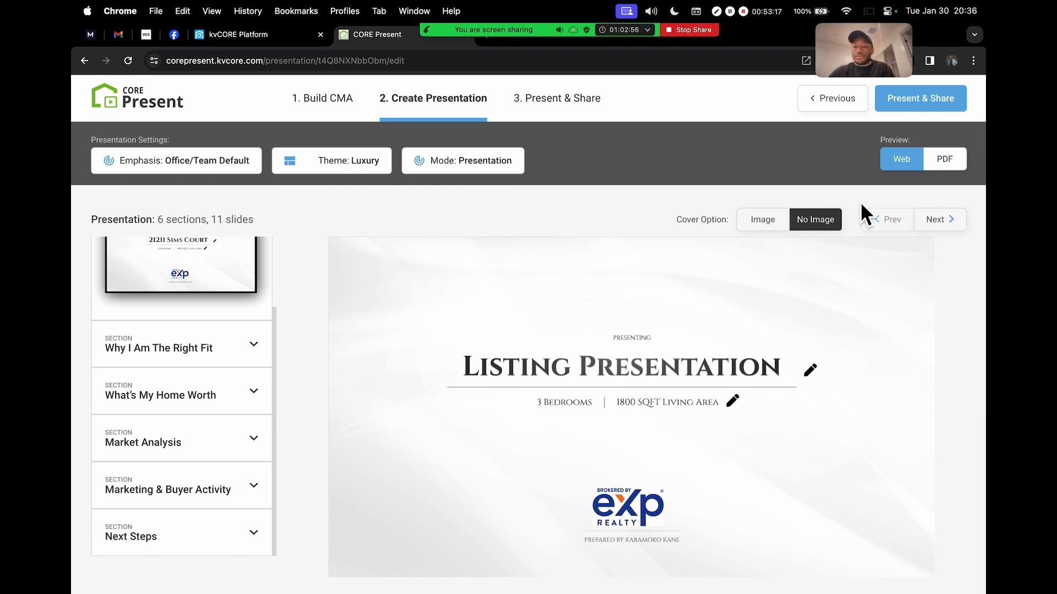
click(939, 219)
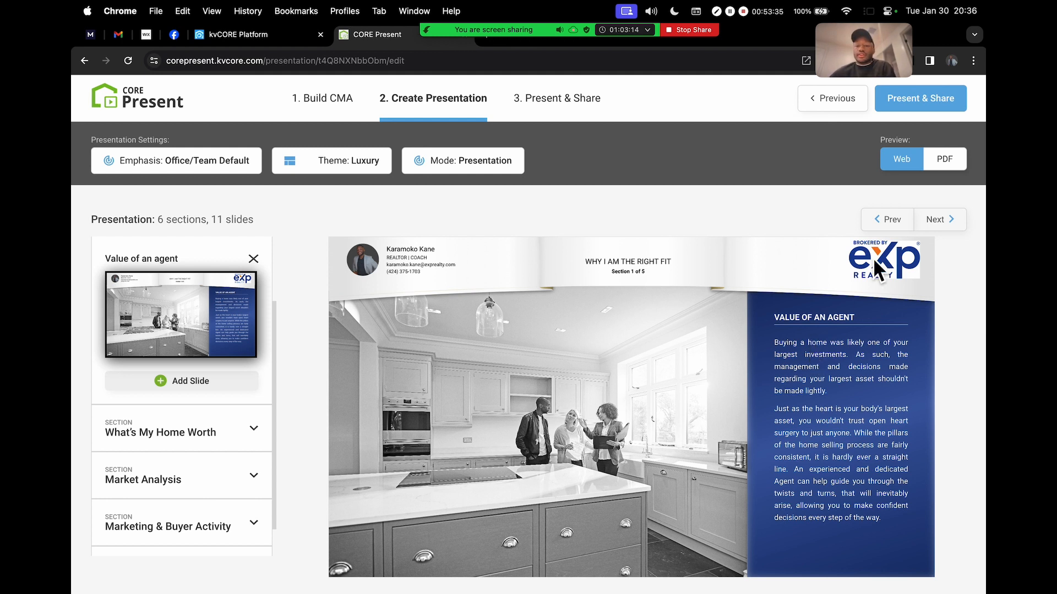
click(936, 220)
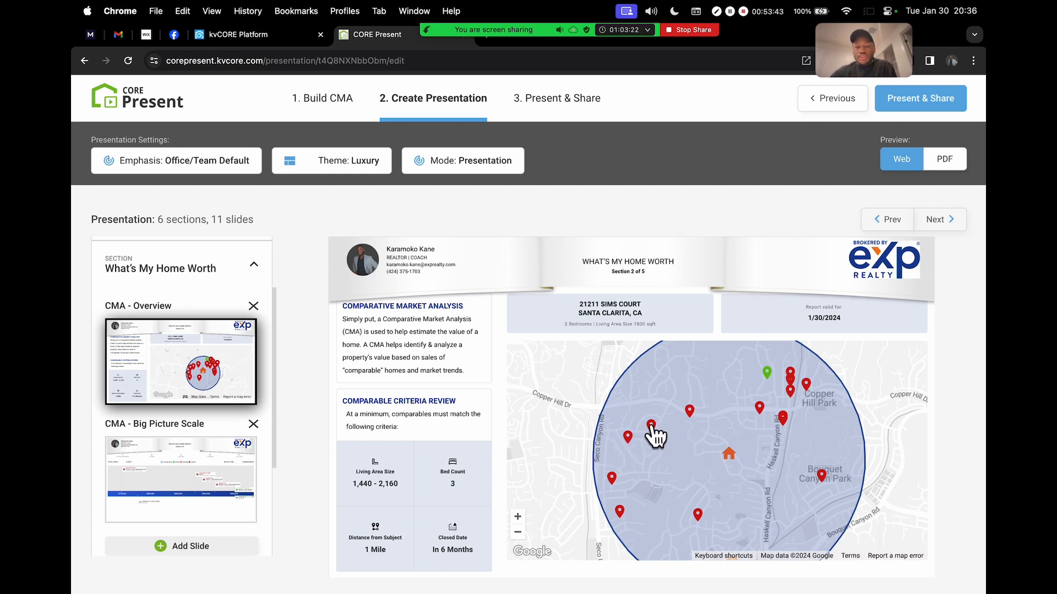
mouse_move(798, 472)
mouse_down()
mouse_move(785, 437)
mouse_move(806, 436)
mouse_move(788, 468)
mouse_up()
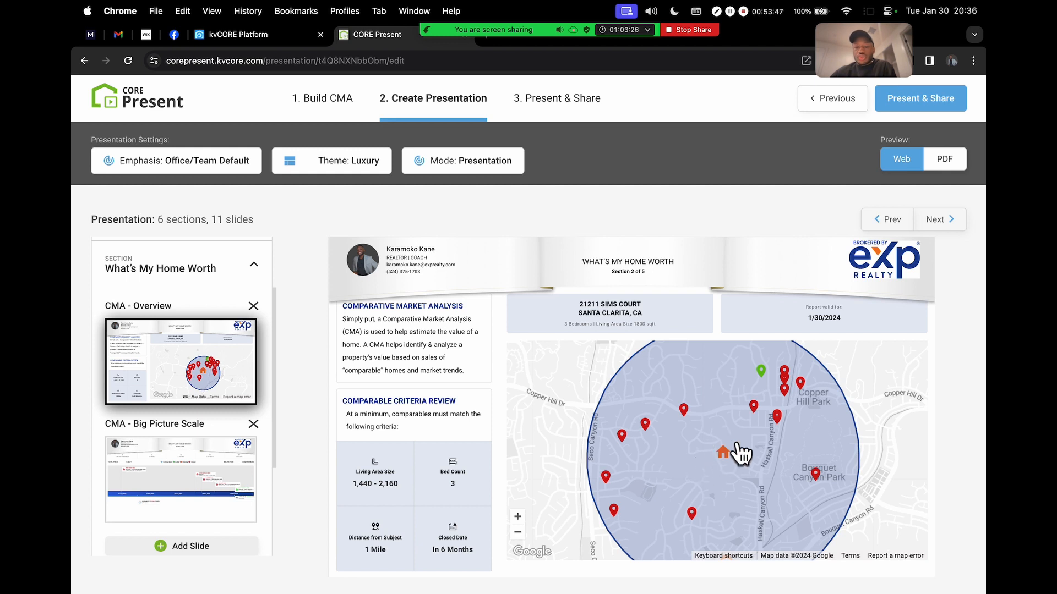
click(685, 413)
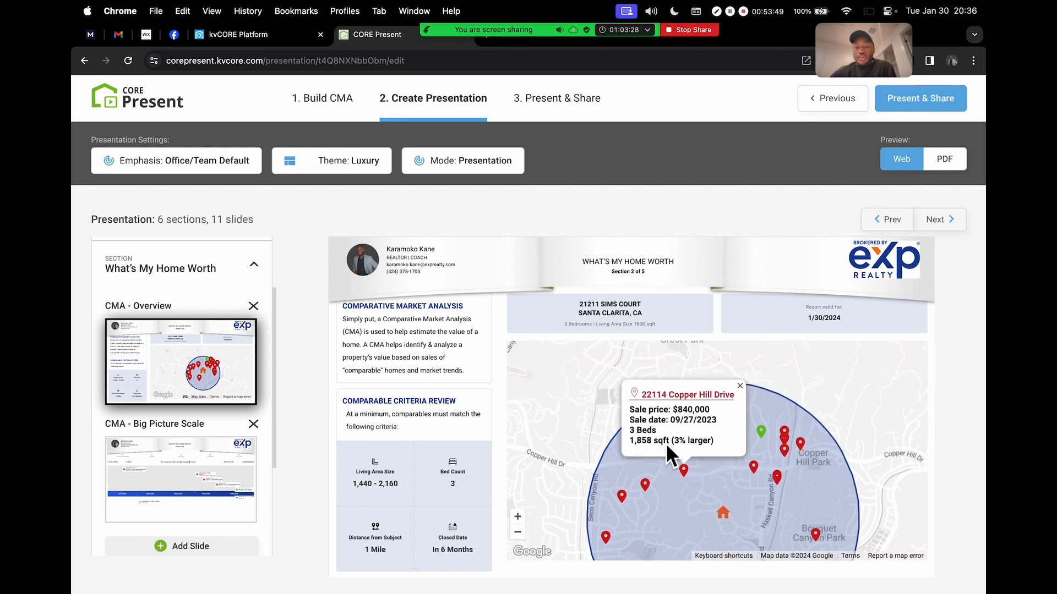
click(644, 485)
click(621, 497)
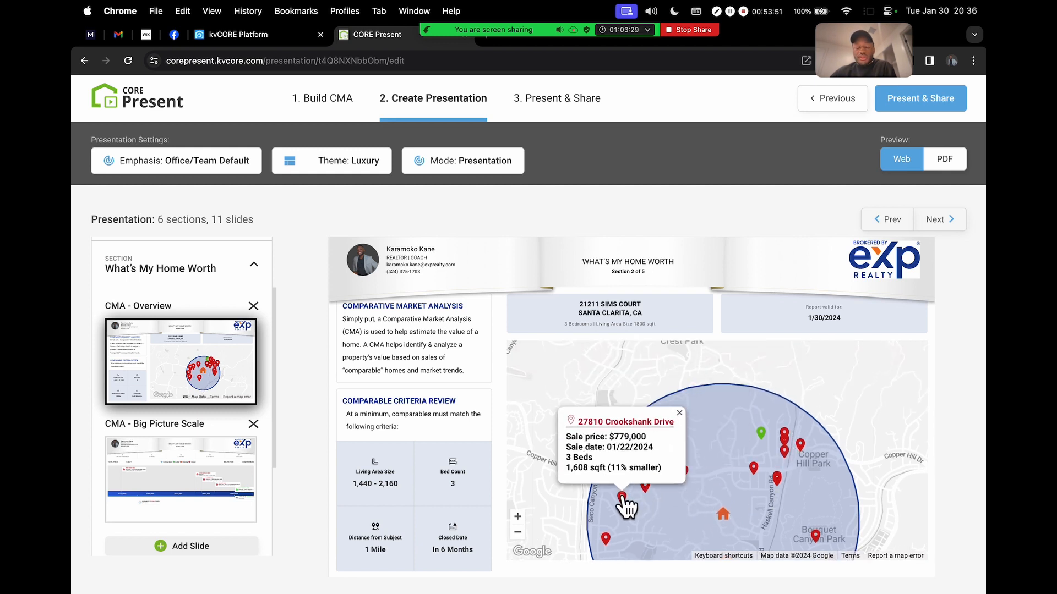
click(754, 472)
click(741, 399)
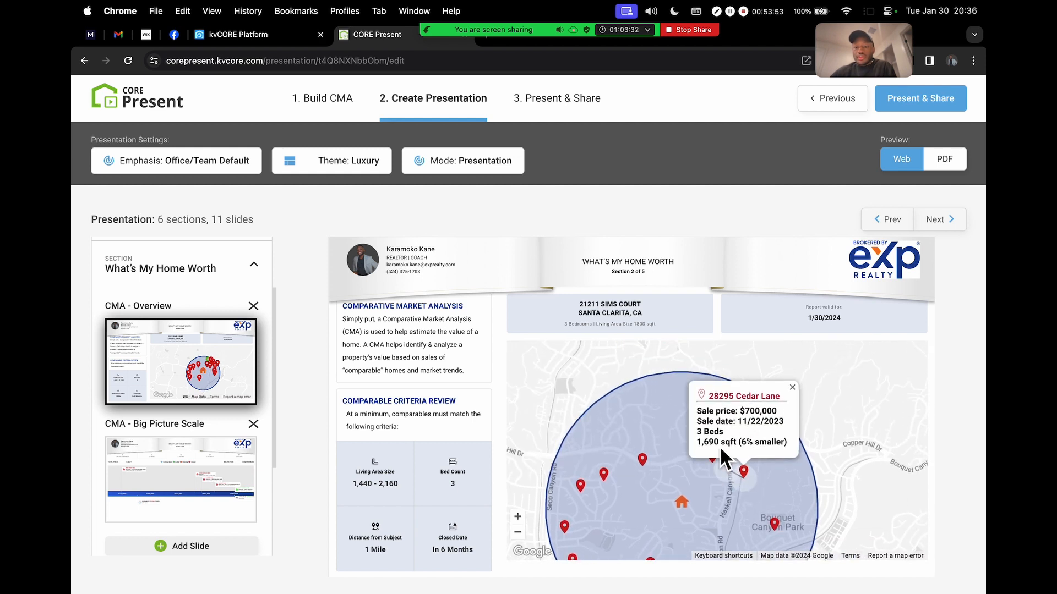
click(792, 387)
Check the report valid-for date 1/30/2024, then move to the CMA - Big Picture Scale slide
drag(806, 318, 844, 317)
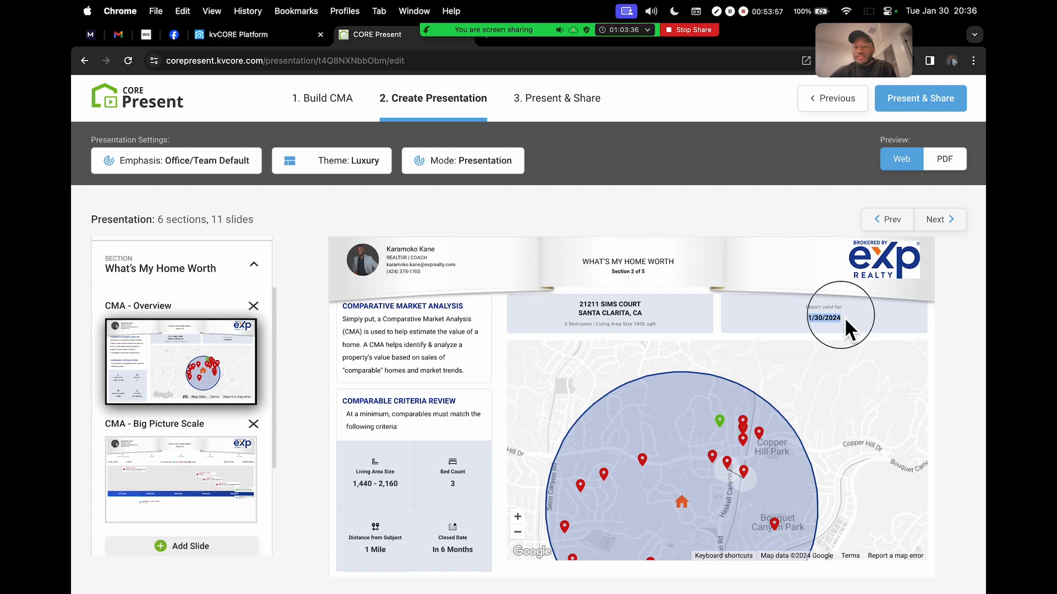
scroll(847, 324, up, 5)
scroll(793, 325, up, 5)
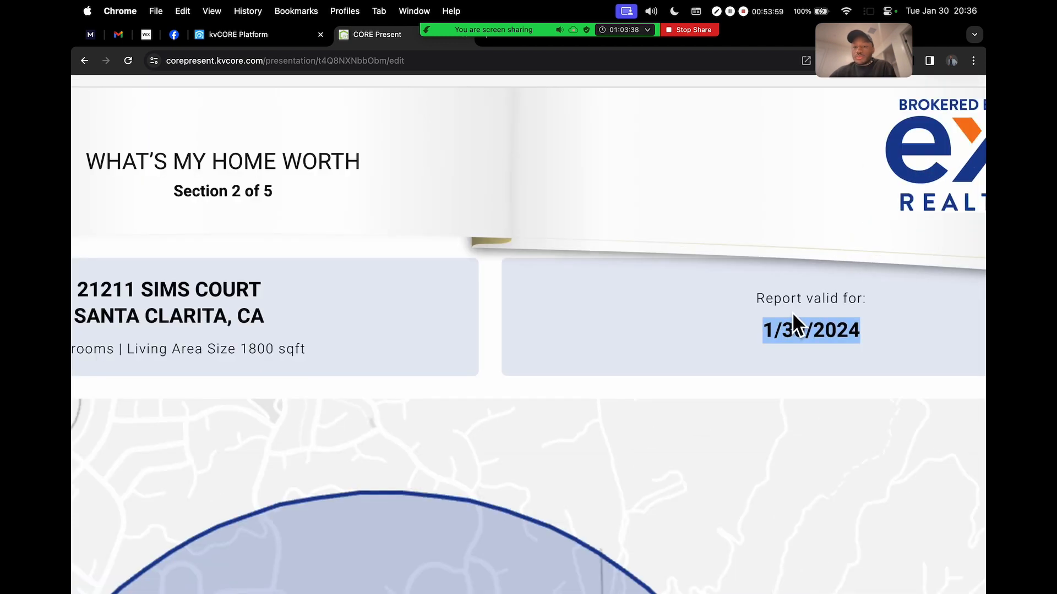
click(746, 306)
scroll(745, 306, left, 5)
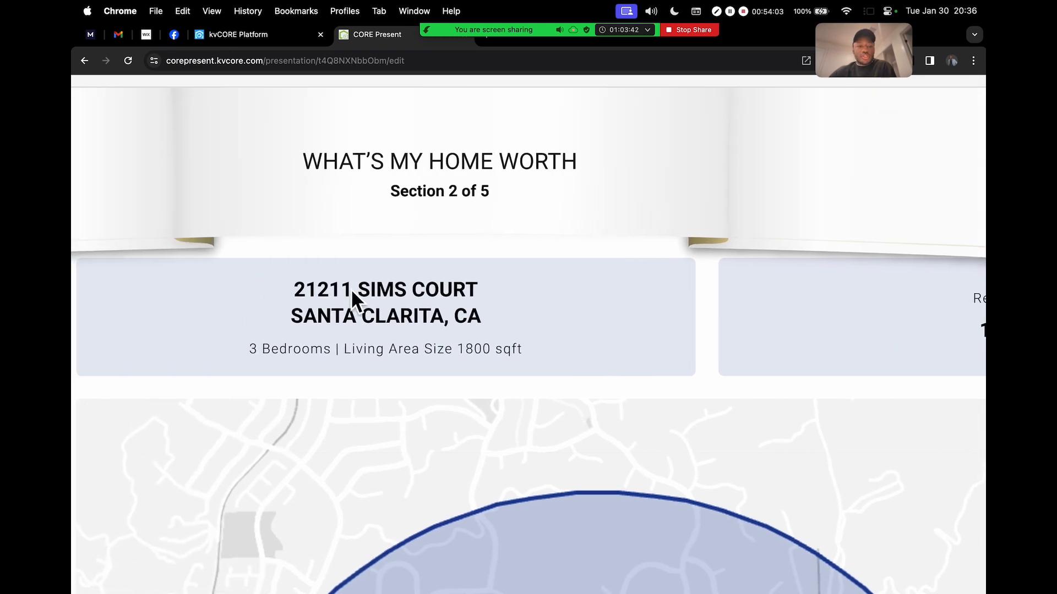
scroll(348, 292, down, 5)
scroll(209, 308, left, 5)
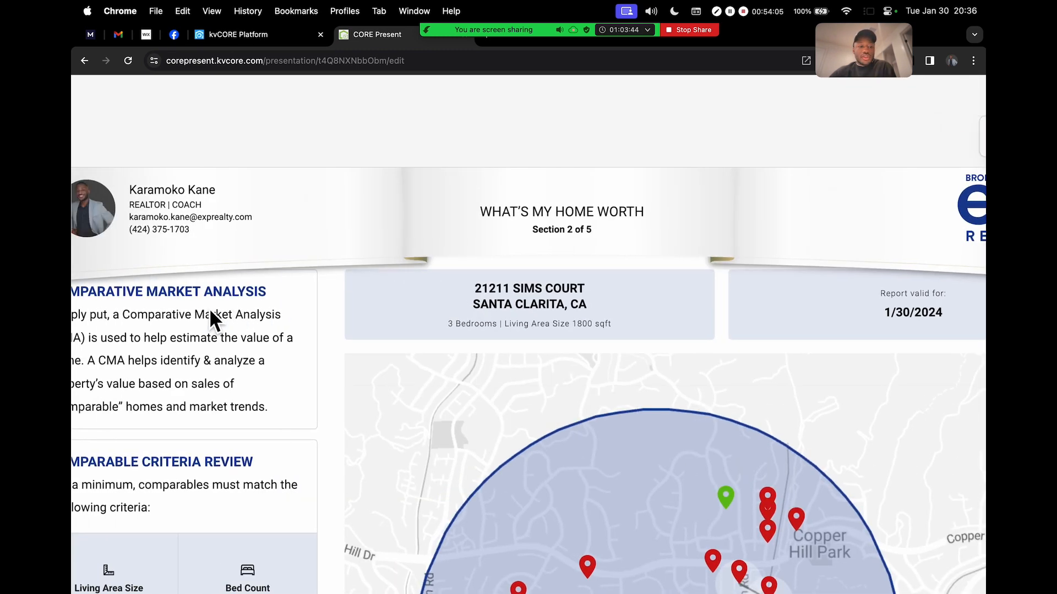
scroll(201, 370, up, 5)
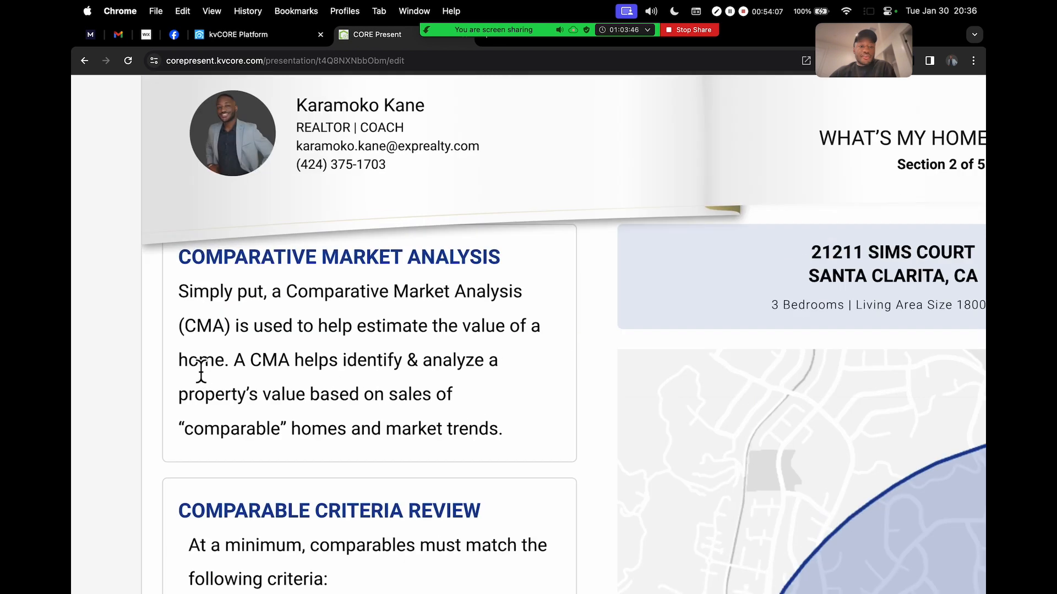
scroll(328, 339, down, 8)
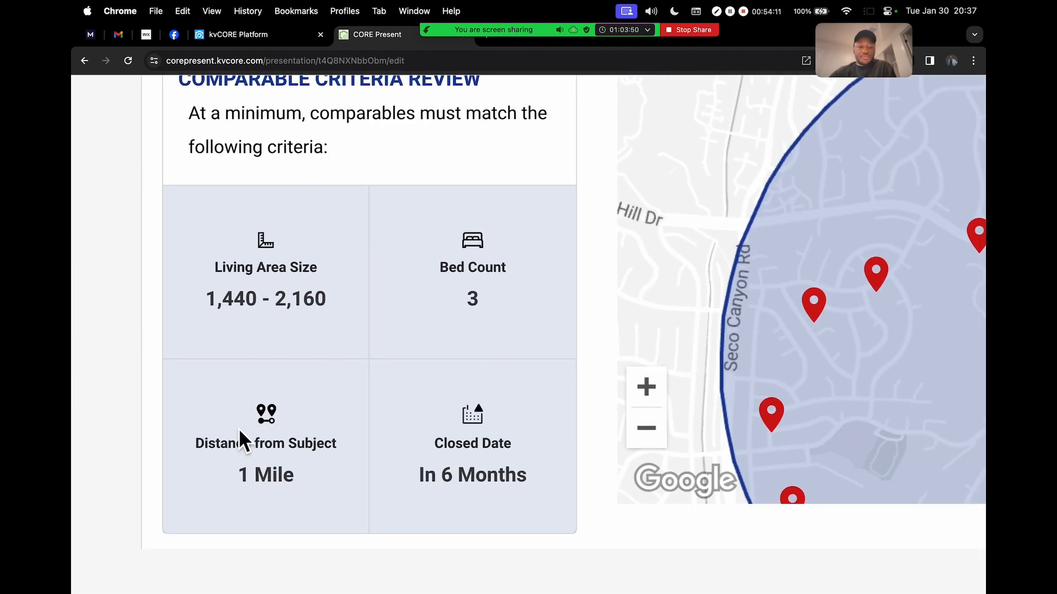
scroll(350, 356, down, 8)
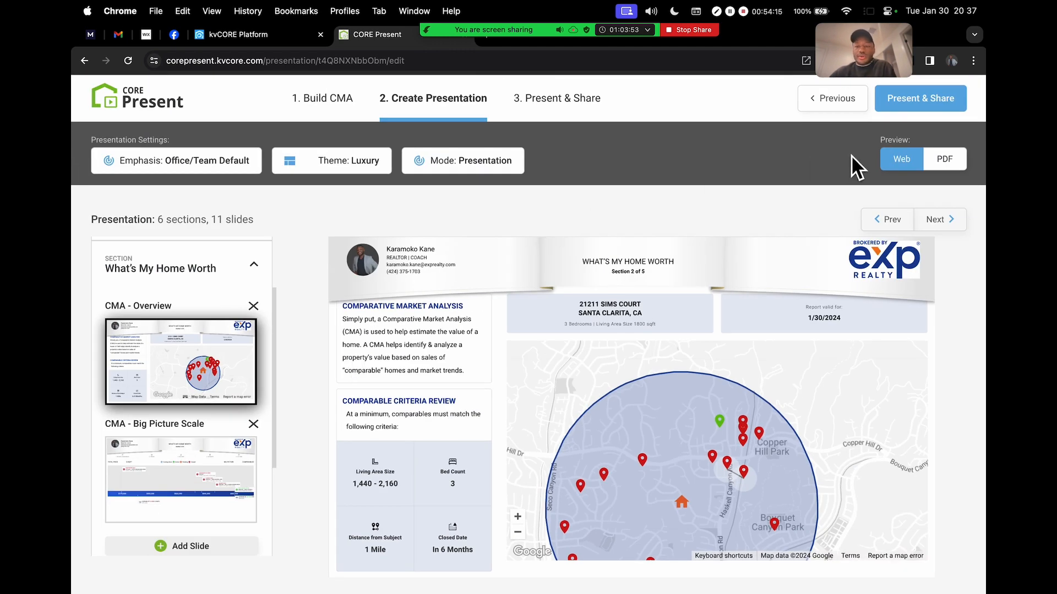
click(951, 219)
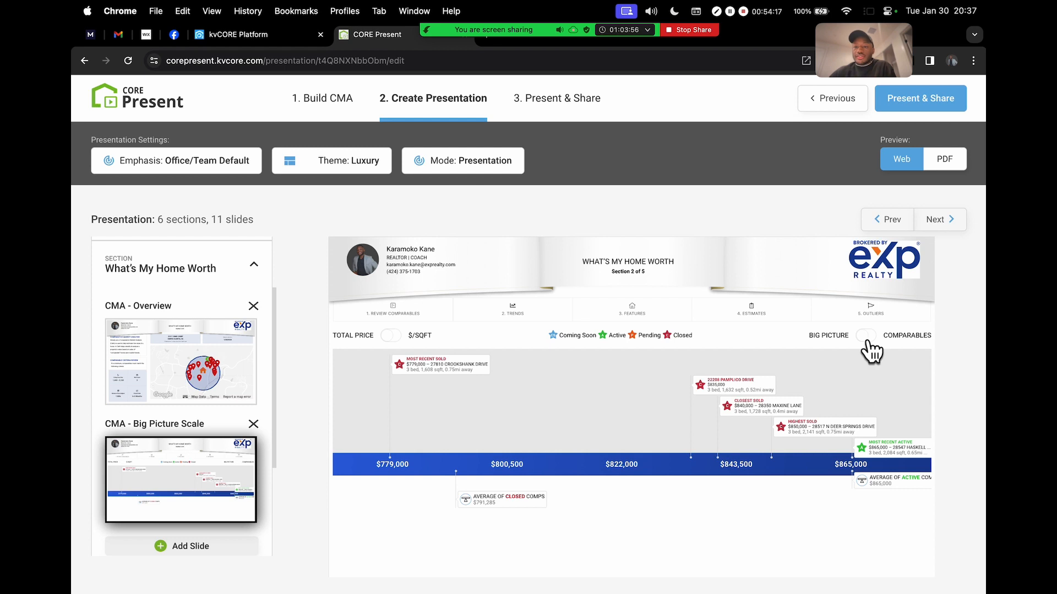
Review the Big Picture Scale chart and Average of Closed Comps, then go to Market Overview
scroll(705, 294, down, 1)
scroll(598, 401, up, 1)
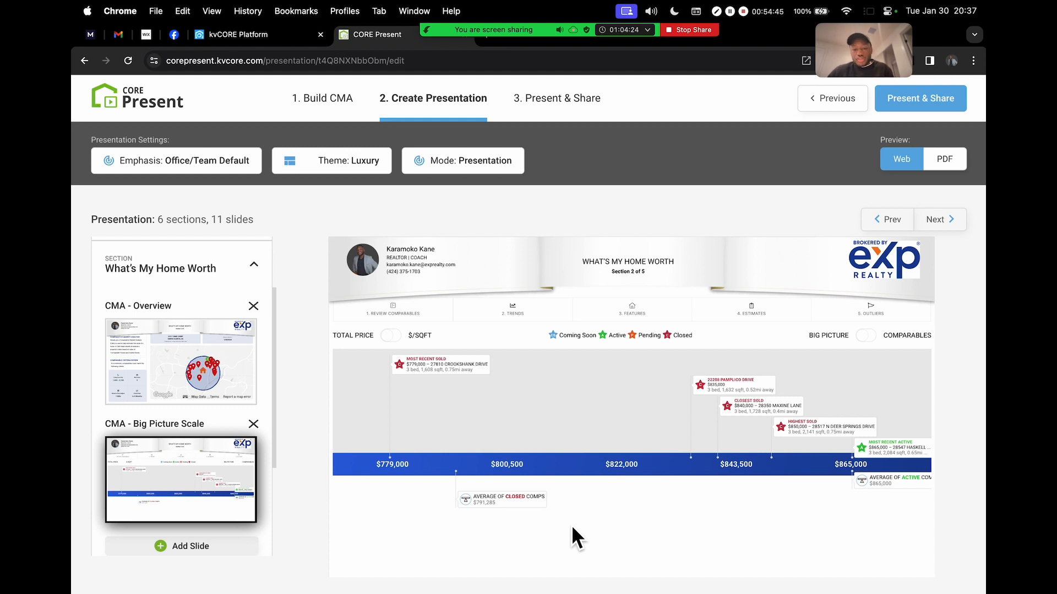
scroll(472, 502, up, 5)
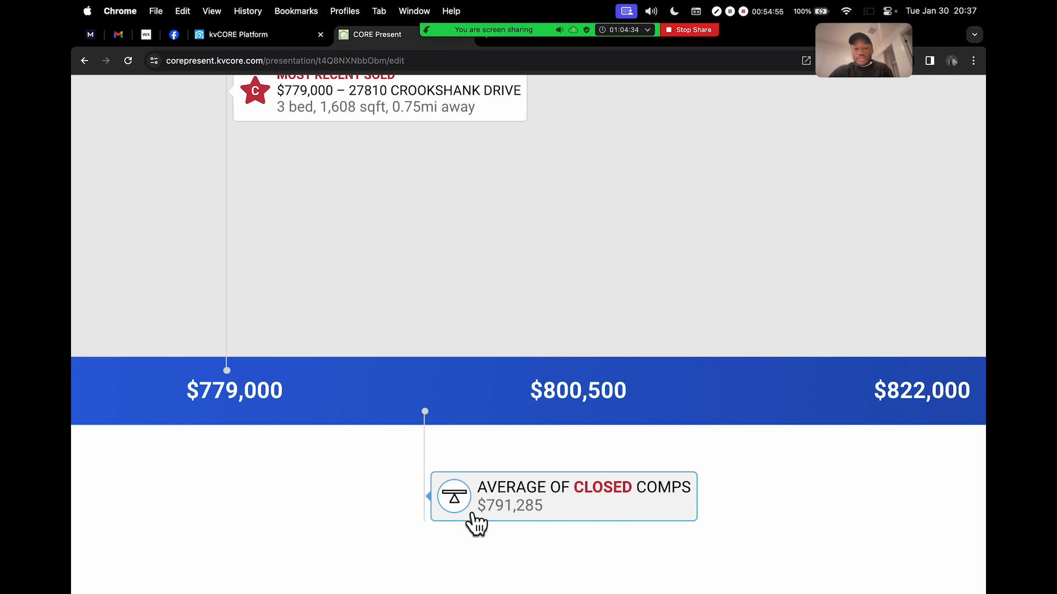
scroll(524, 501, down, 5)
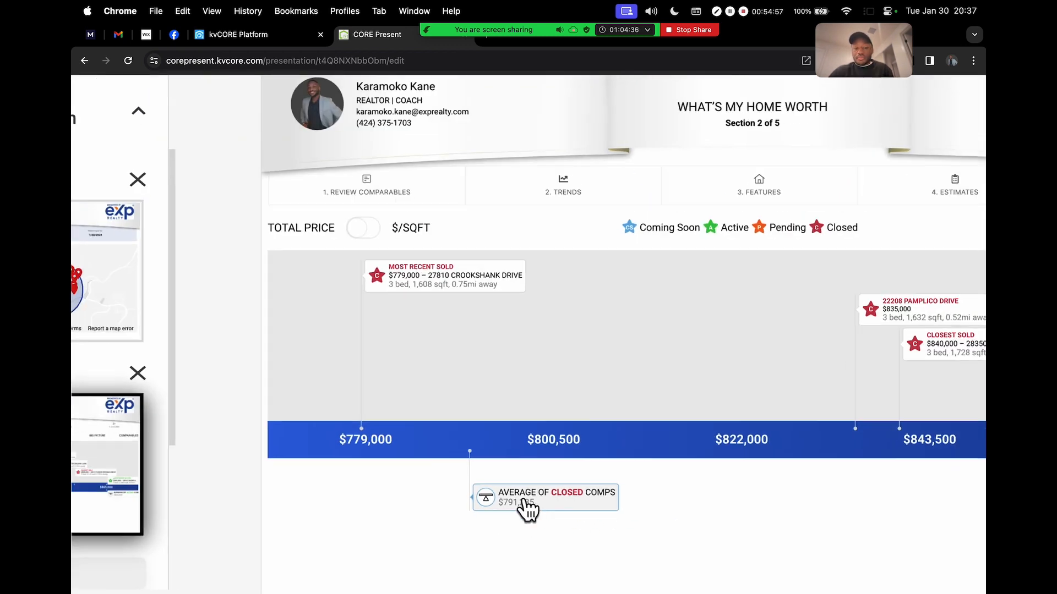
scroll(525, 503, down, 1)
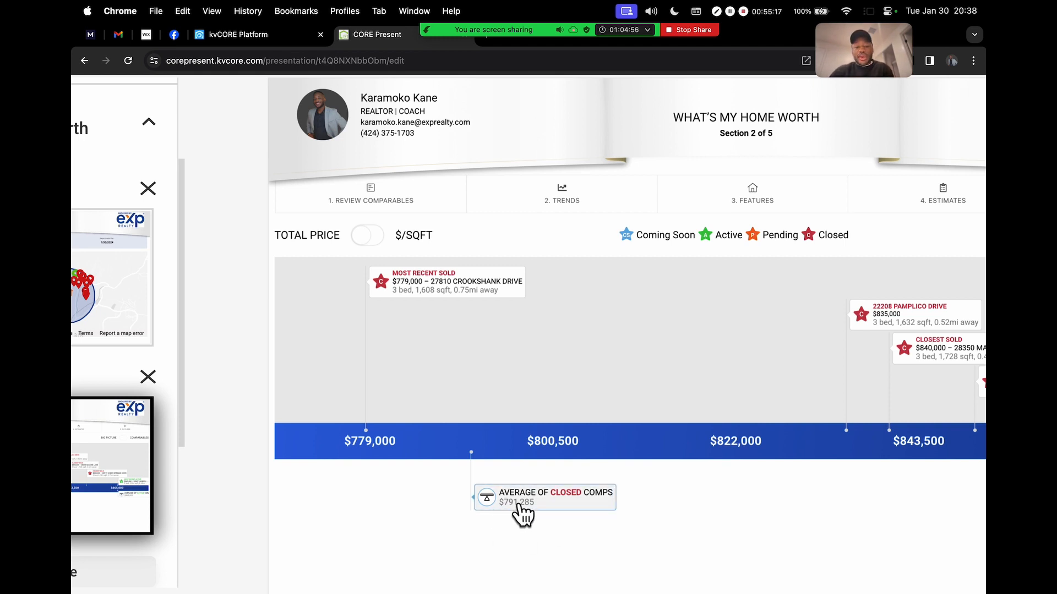
scroll(517, 512, up, 5)
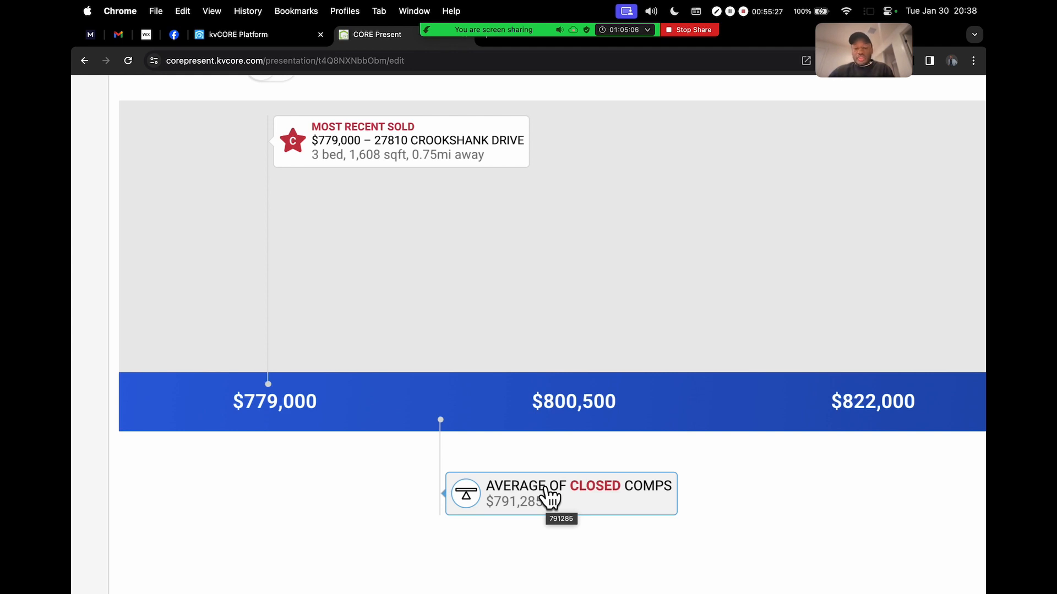
scroll(553, 509, up, 2)
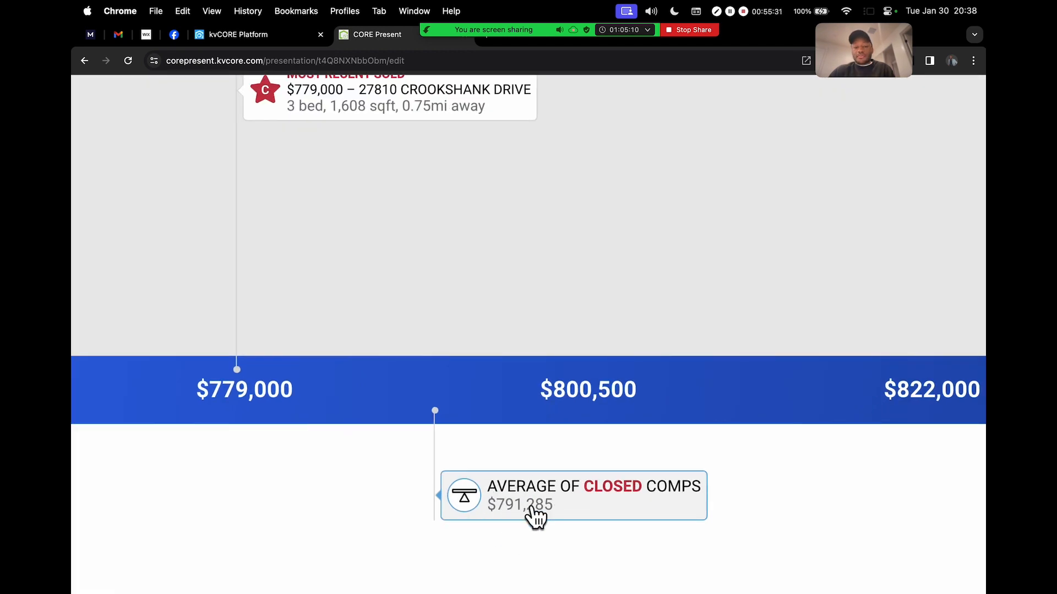
scroll(560, 431, down, 3)
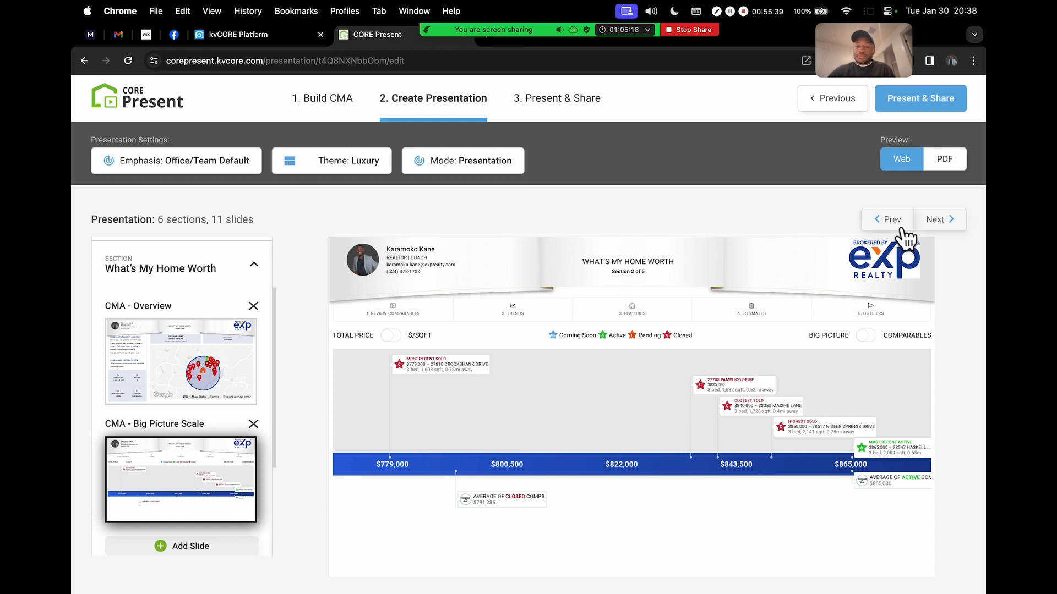
click(945, 224)
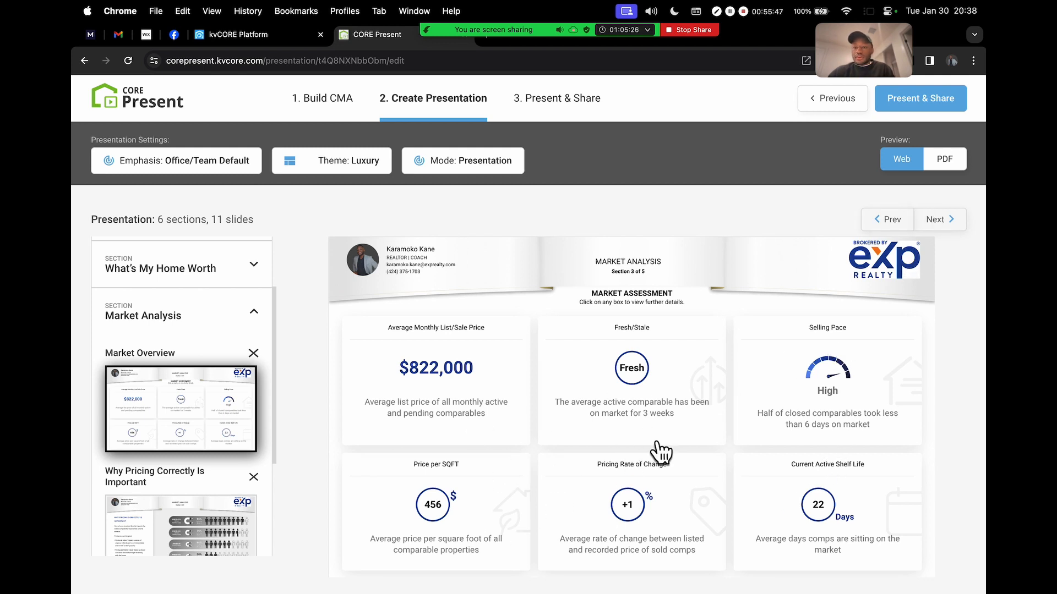
View and close the average monthly price chart, then move to Why Pricing Correctly Is Important
click(465, 369)
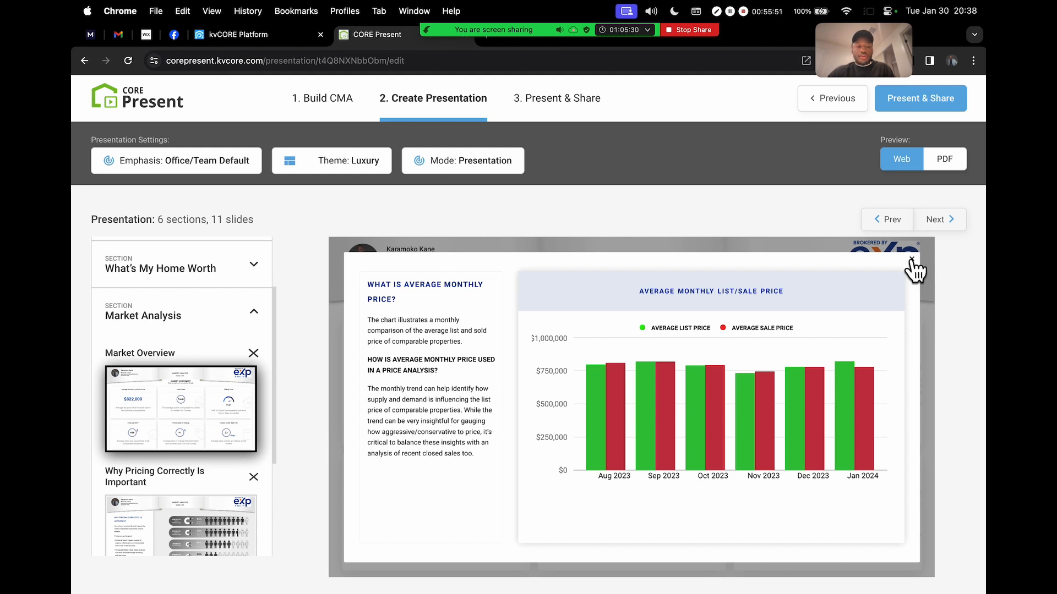
click(911, 260)
click(946, 221)
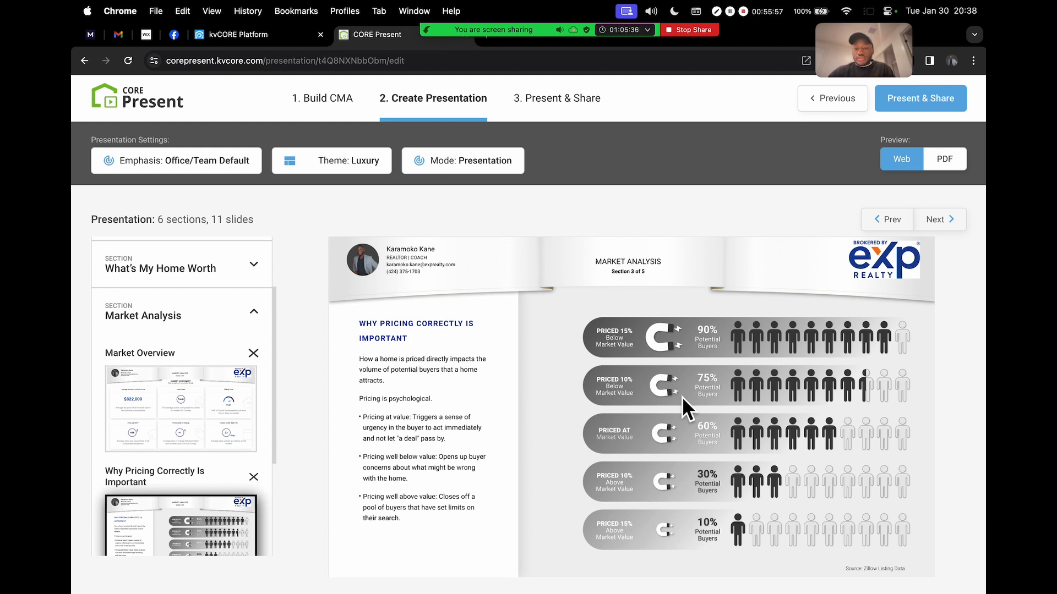
Read the Why Pricing Correctly Is Important slide and advance to the Buyer Demand map
scroll(682, 397, up, 10)
scroll(682, 398, down, 3)
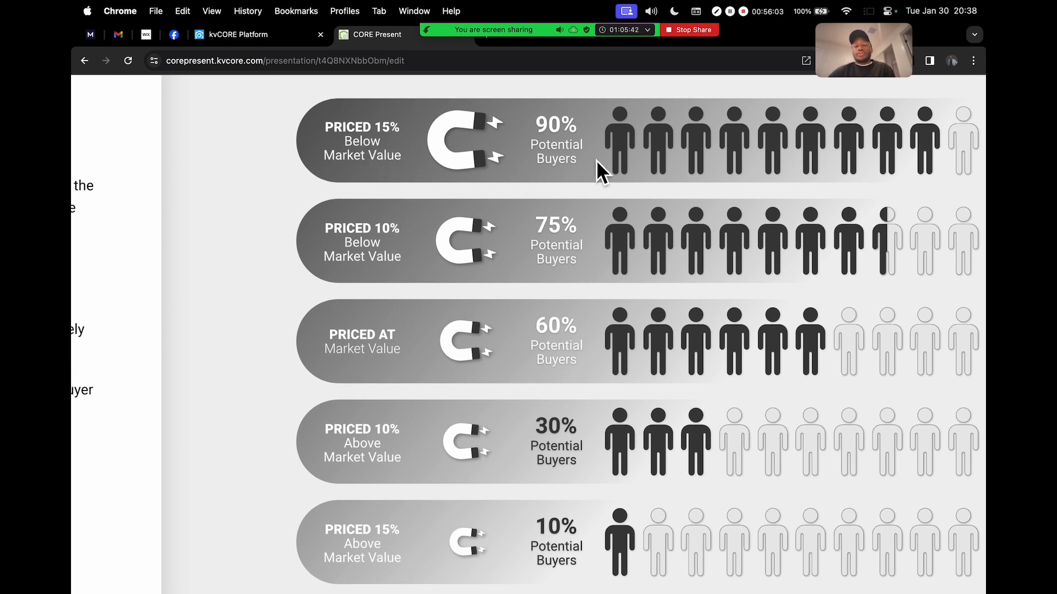
scroll(688, 163, right, 2)
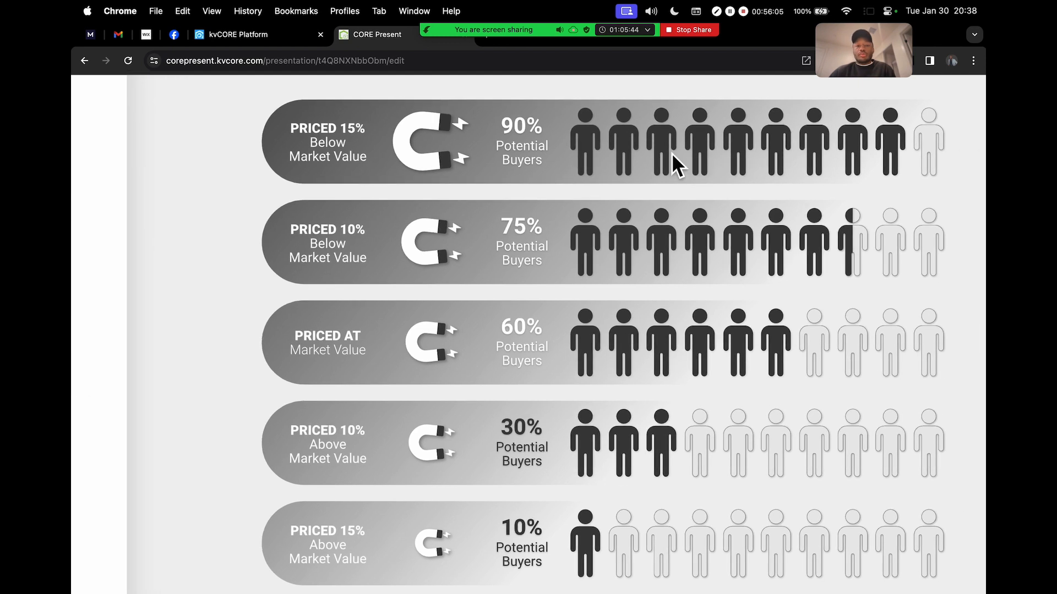
scroll(672, 214, down, 3)
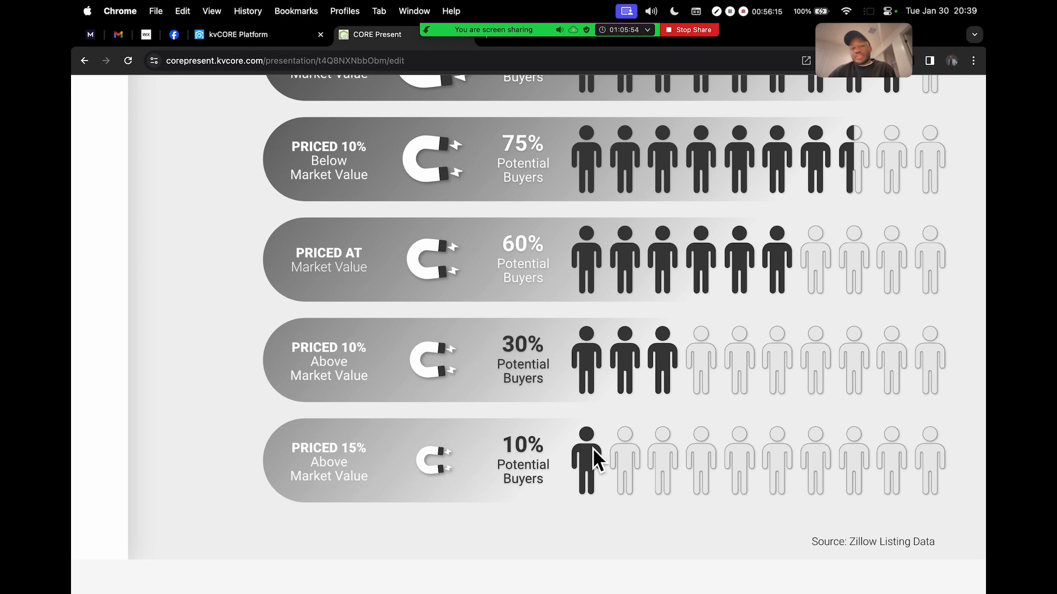
scroll(592, 427, down, 5)
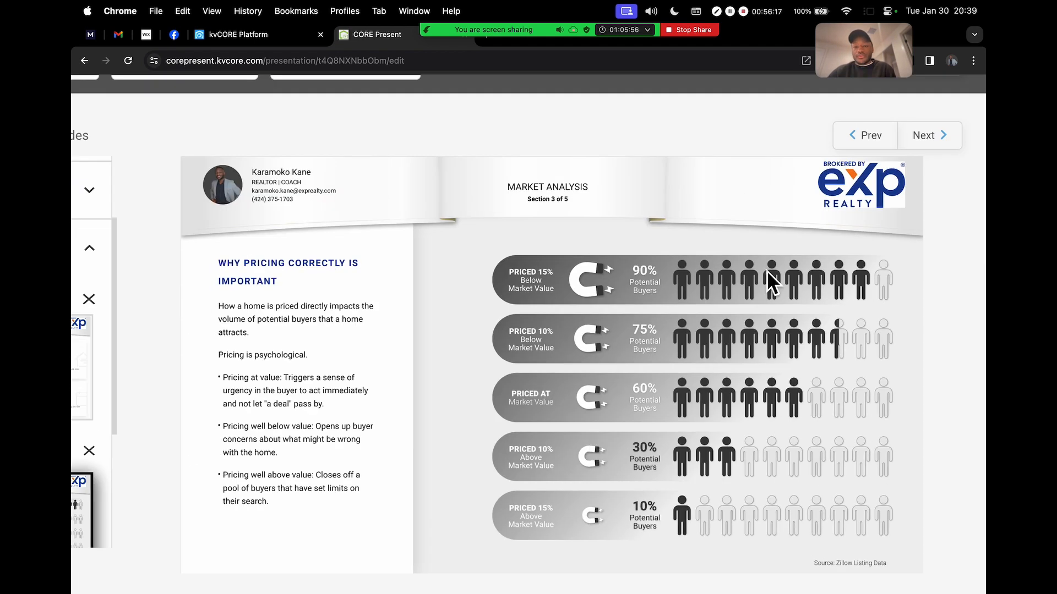
scroll(695, 362, down, 3)
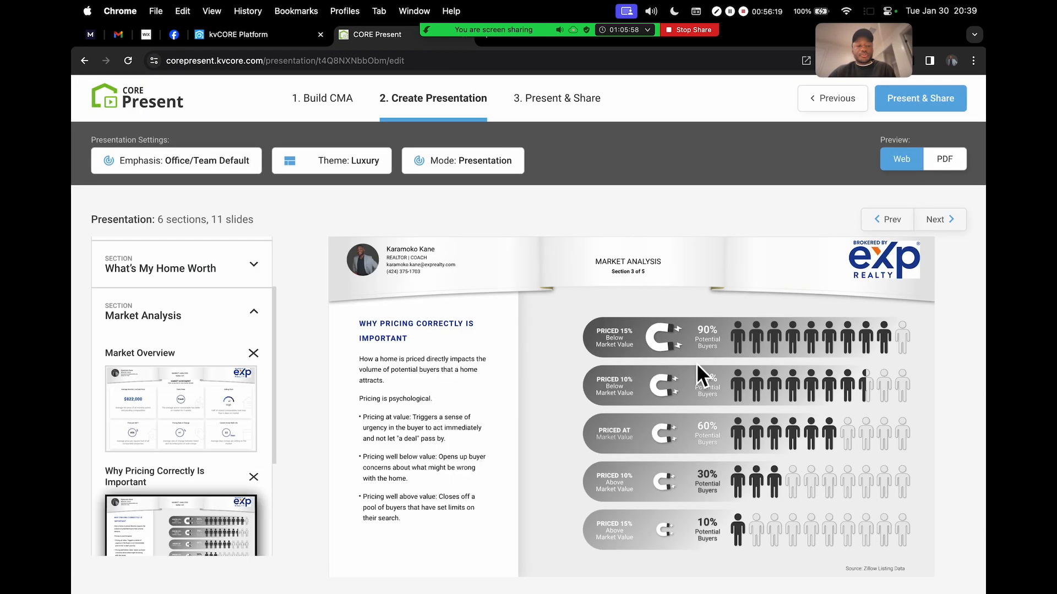
click(946, 216)
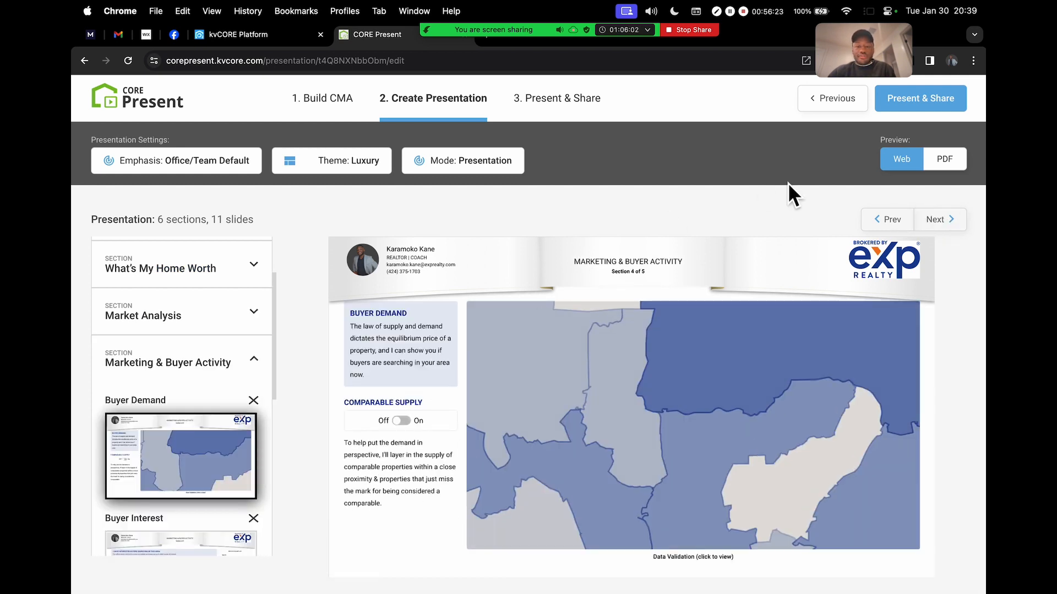
On the interested buyers funnel slide, highlight its figures including the $785K price
click(944, 220)
scroll(532, 333, down, 1)
scroll(525, 380, up, 1)
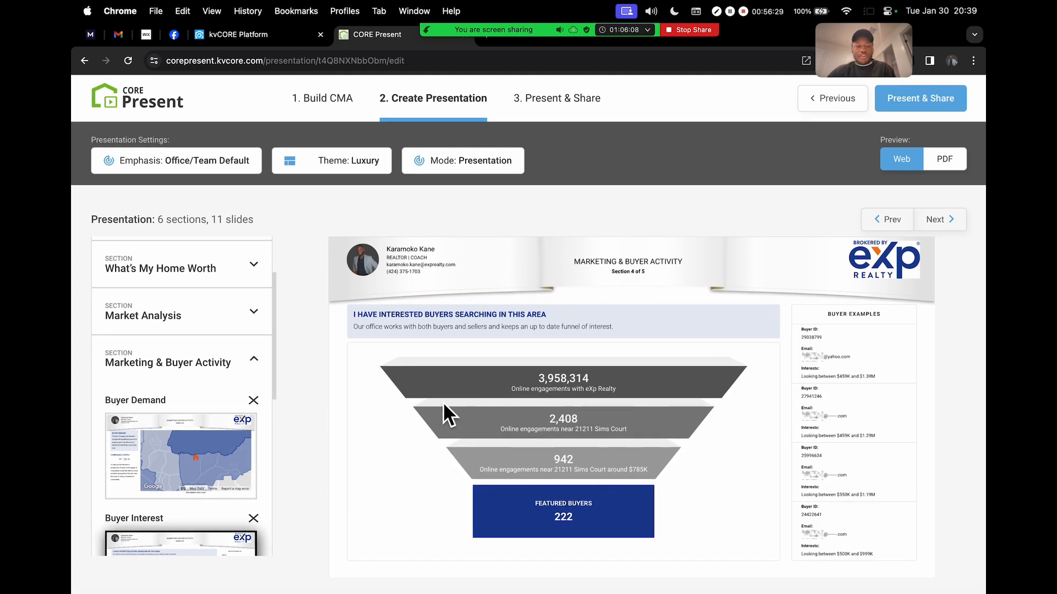
scroll(450, 376, up, 3)
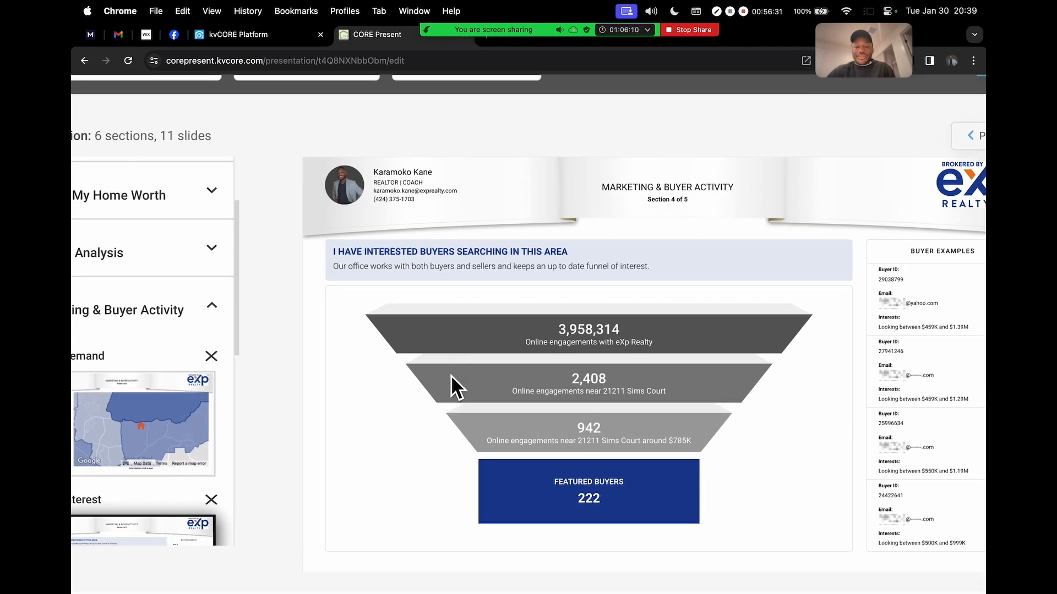
scroll(451, 375, up, 2)
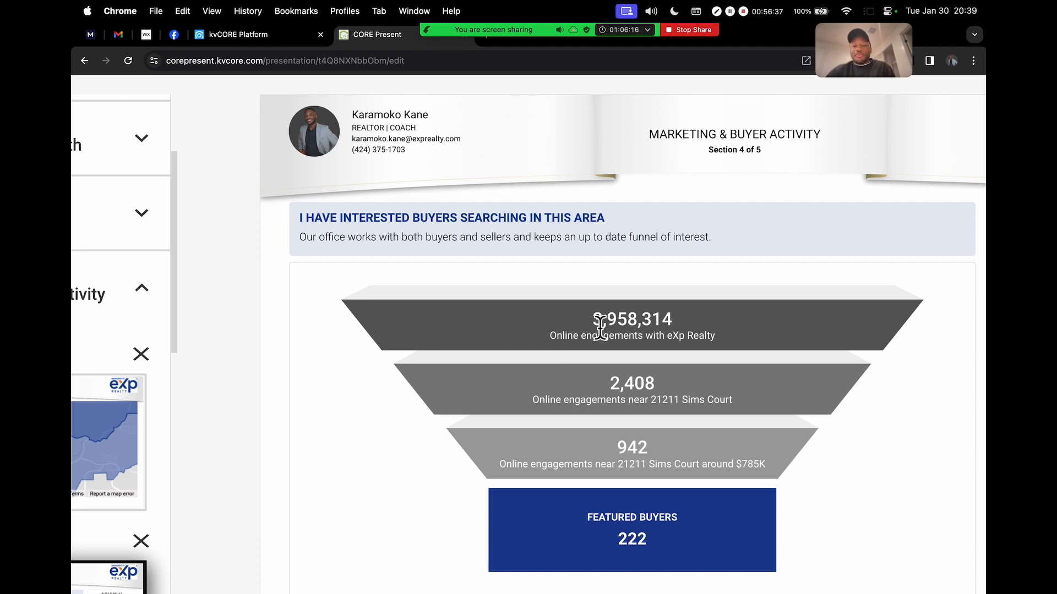
drag(608, 389, 689, 389)
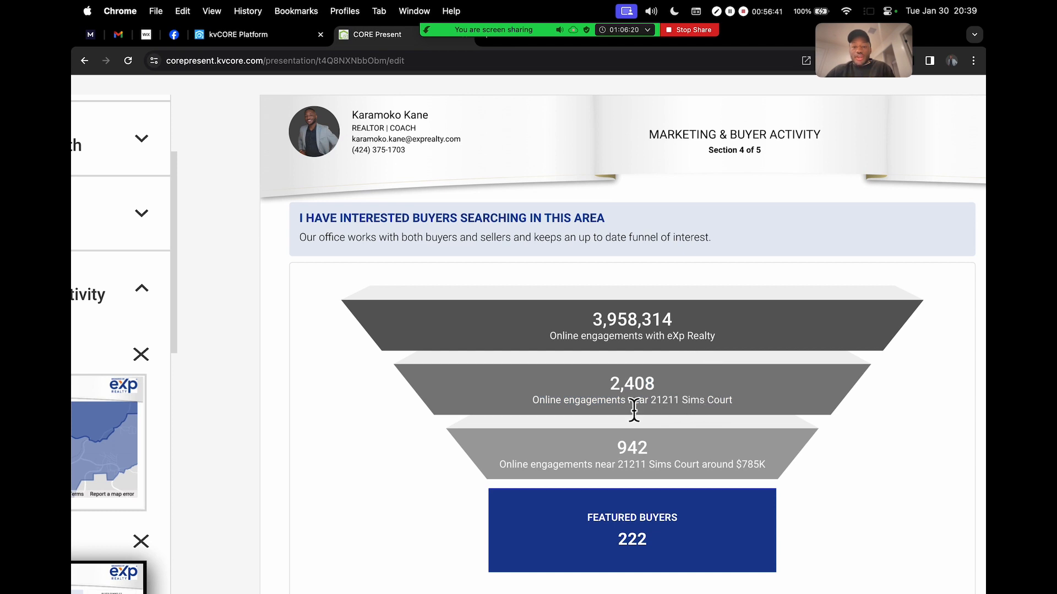
scroll(690, 413, up, 5)
drag(625, 407, 753, 409)
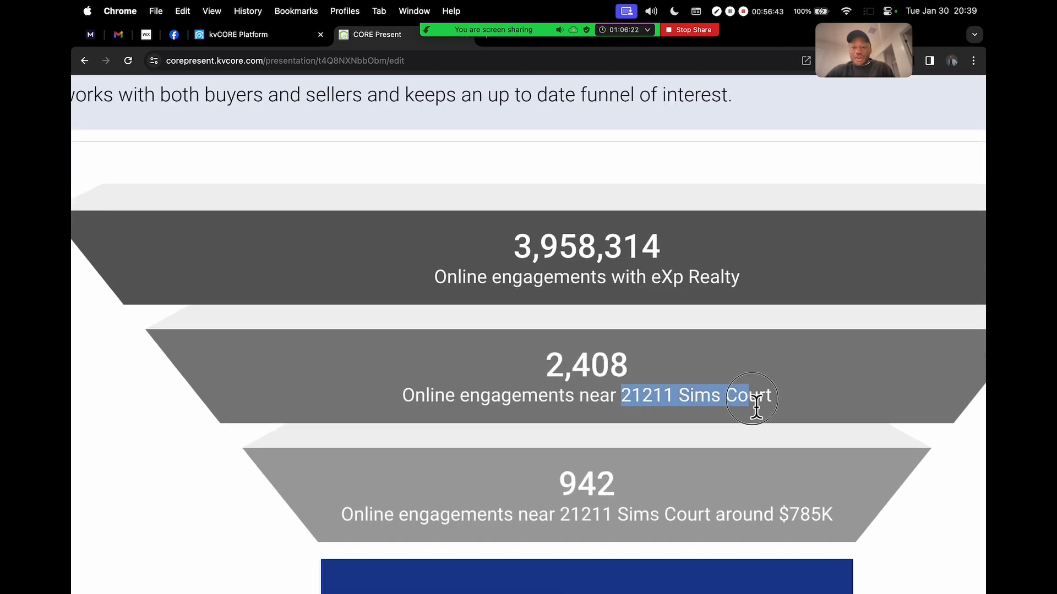
scroll(641, 448, down, 3)
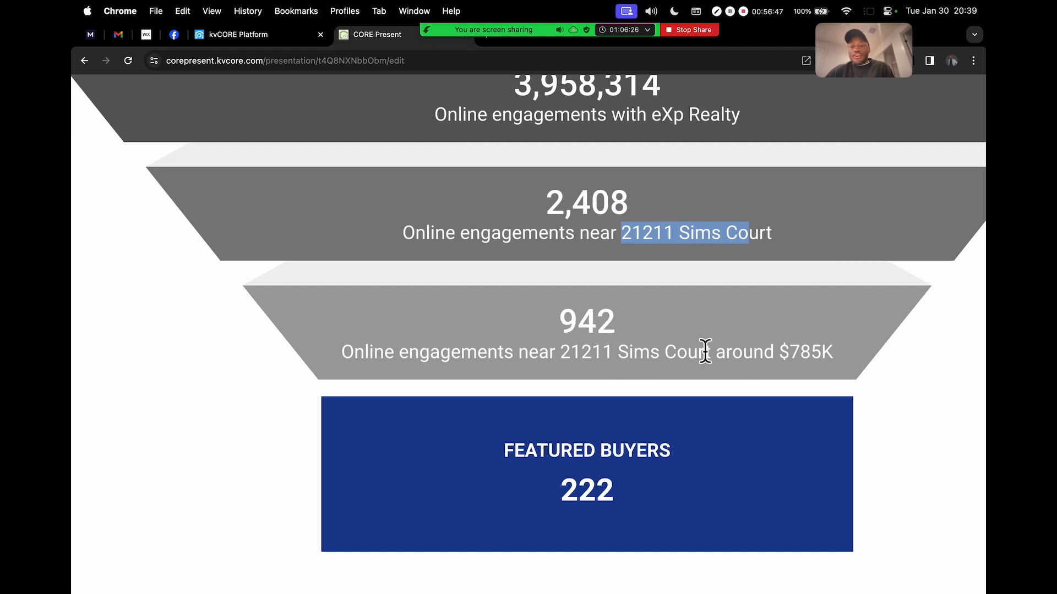
drag(781, 357, 848, 363)
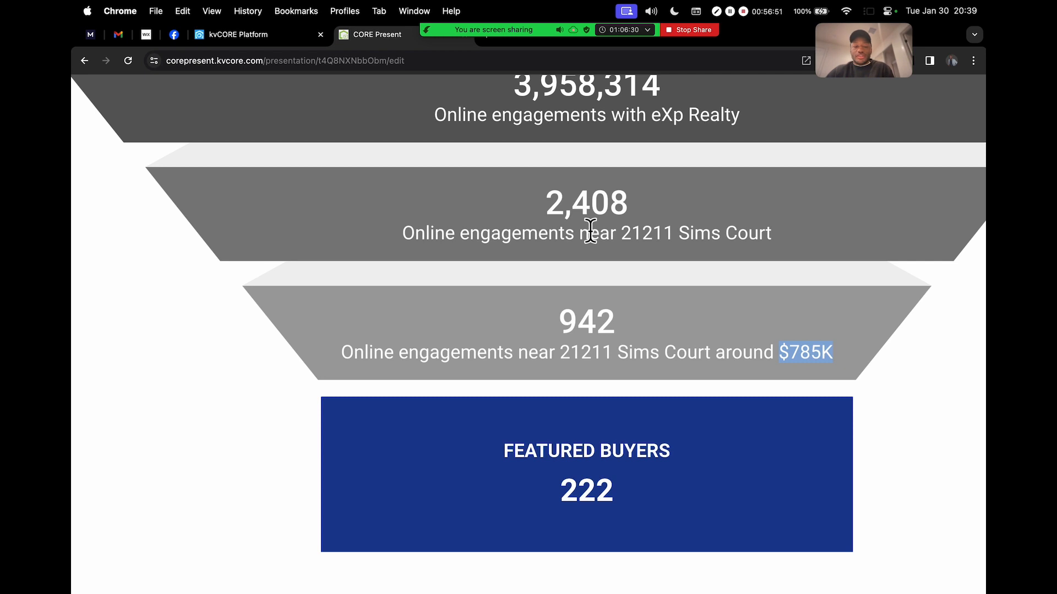
scroll(590, 231, down, 10)
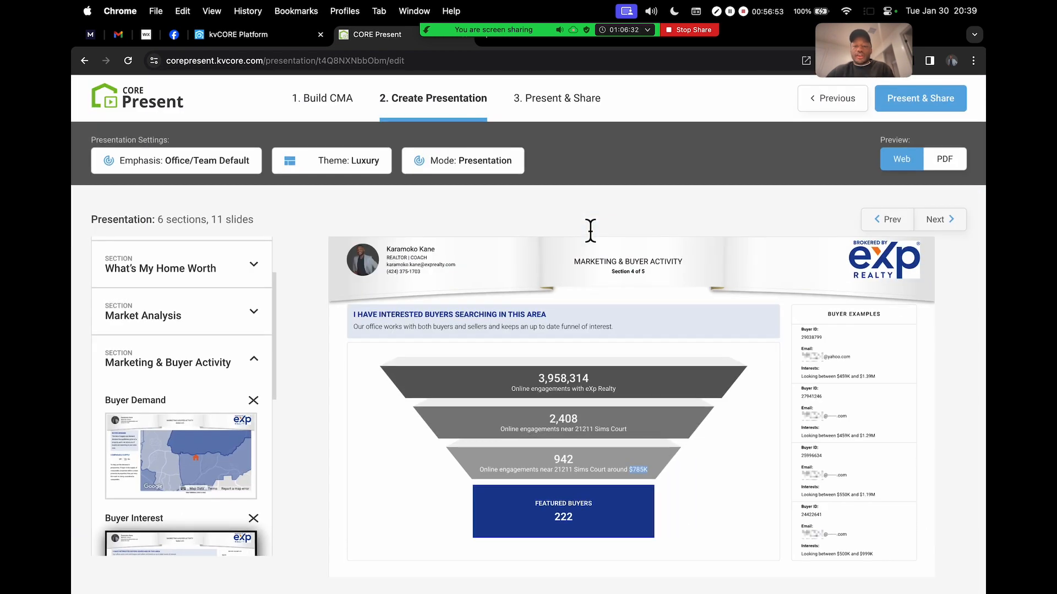
Advance past My Marketing Plan to the CORE Social slide and review it
click(938, 219)
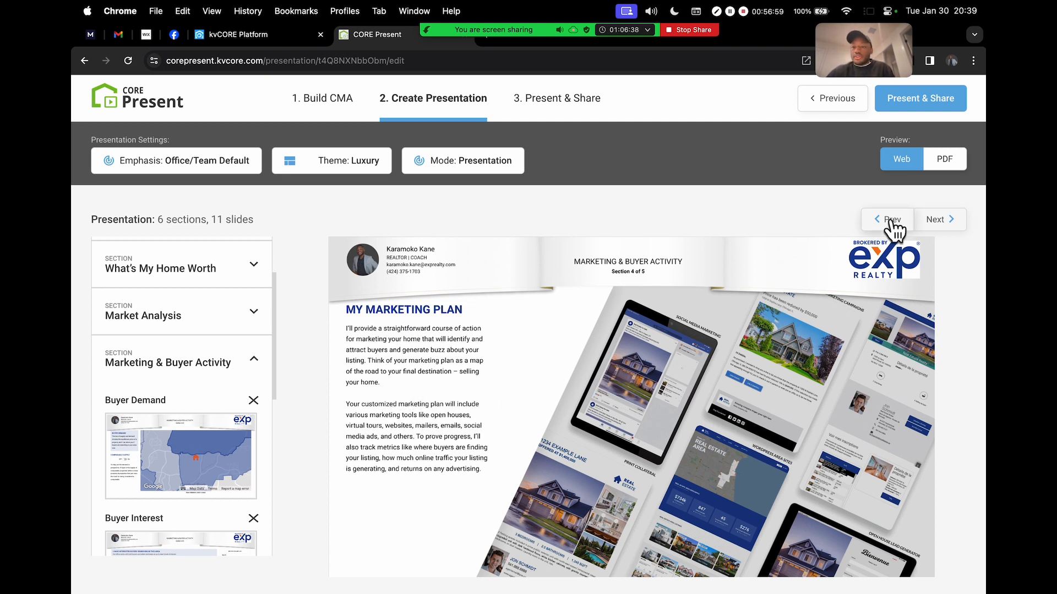
click(961, 219)
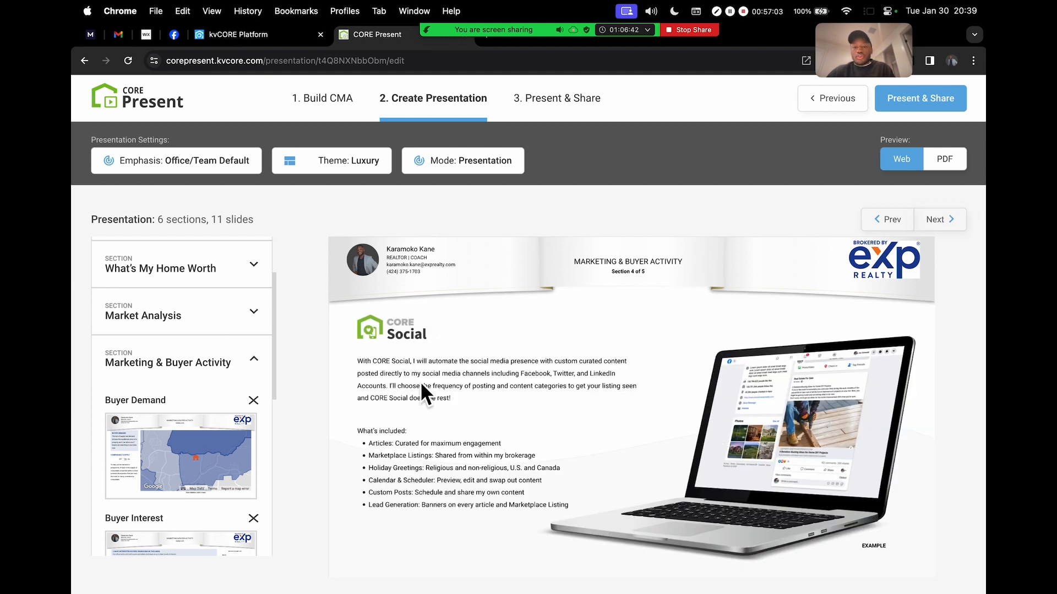
scroll(411, 449, up, 5)
scroll(412, 450, down, 2)
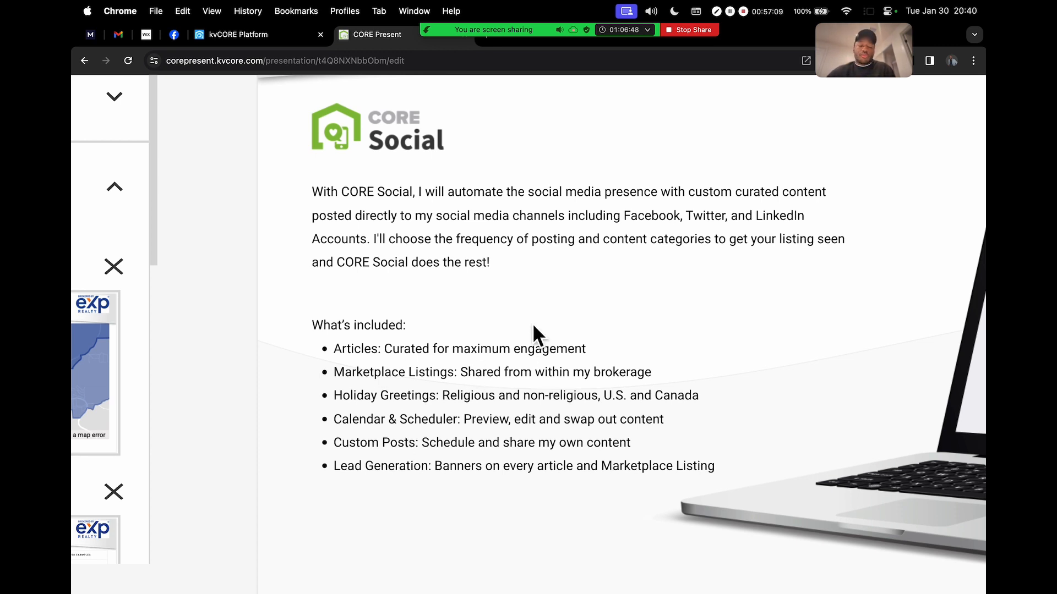
scroll(533, 325, down, 5)
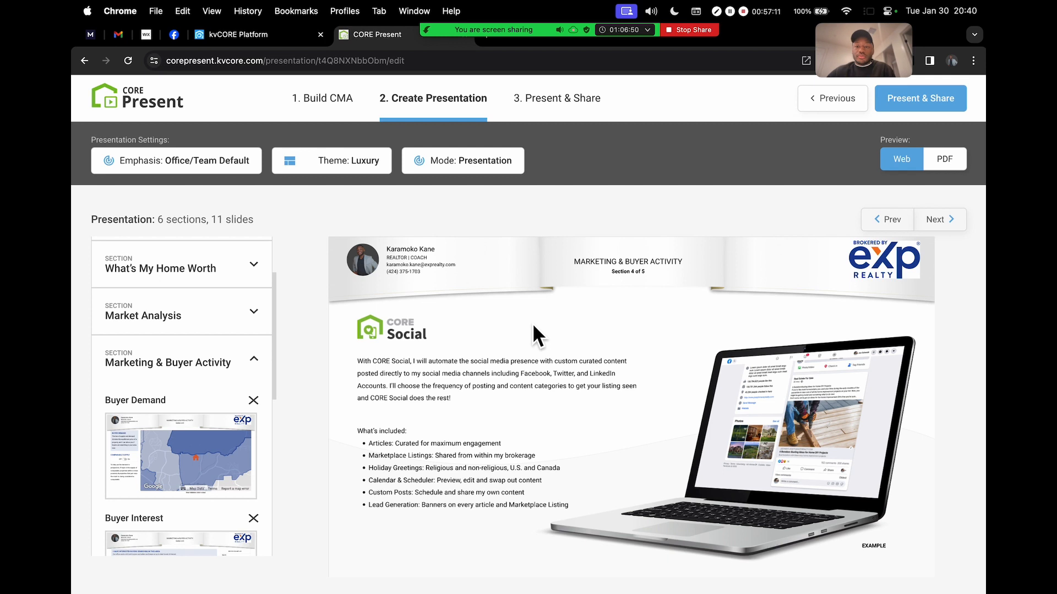
Reach the Thank You slide, highlight its THANK YOU heading, and open the meeting chat
click(948, 220)
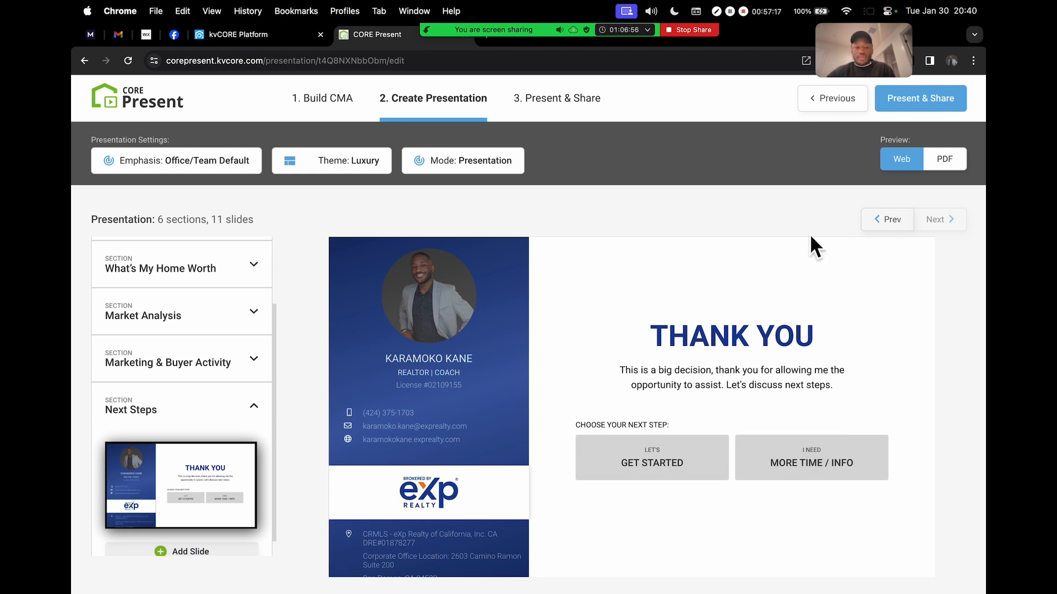
click(654, 331)
drag(658, 333, 887, 332)
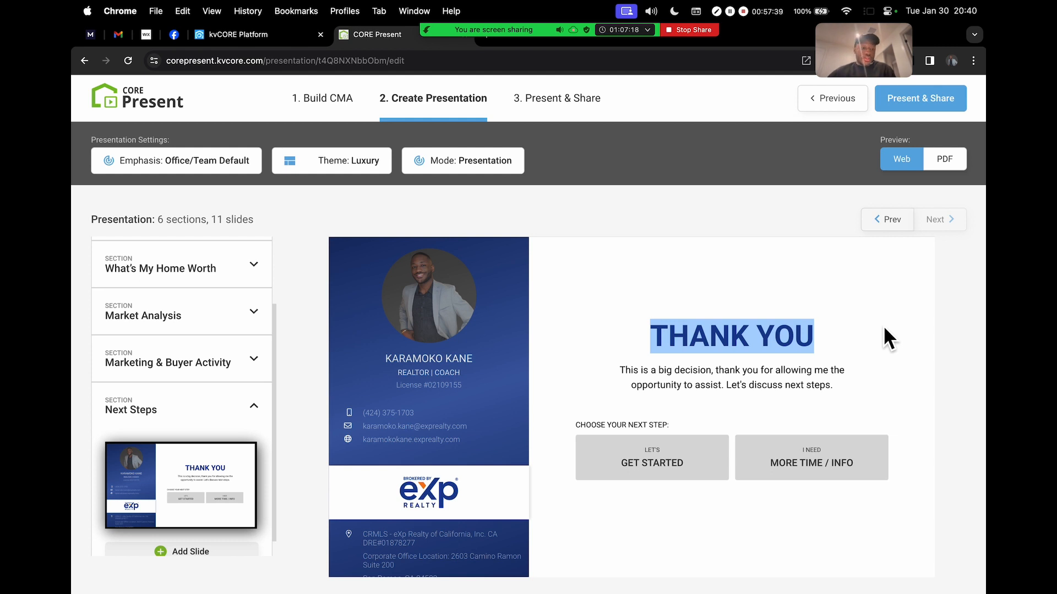
scroll(242, 292, up, 3)
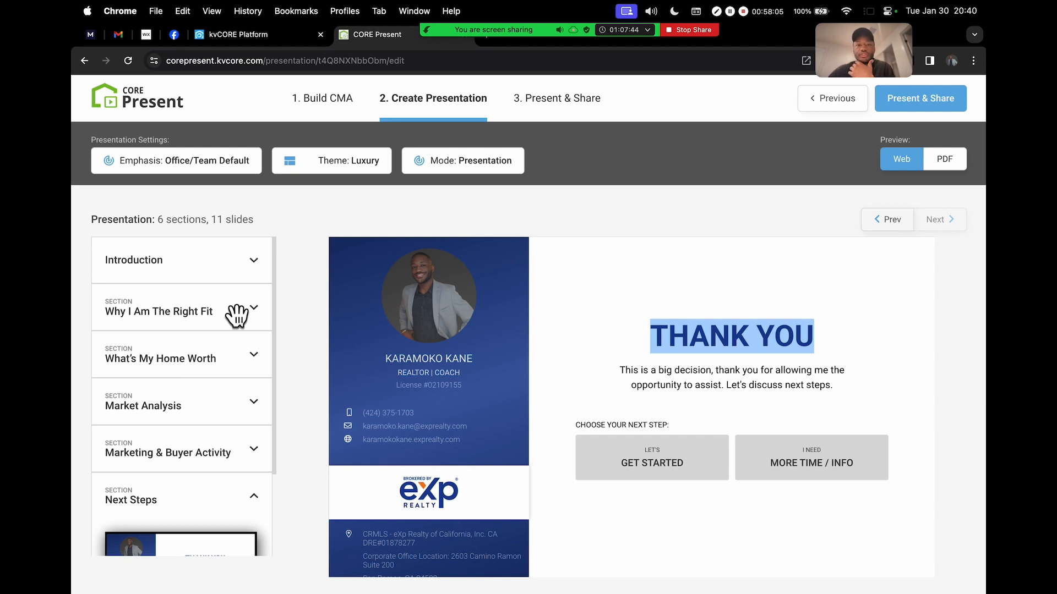
mouse_move(440, 52)
click(462, 38)
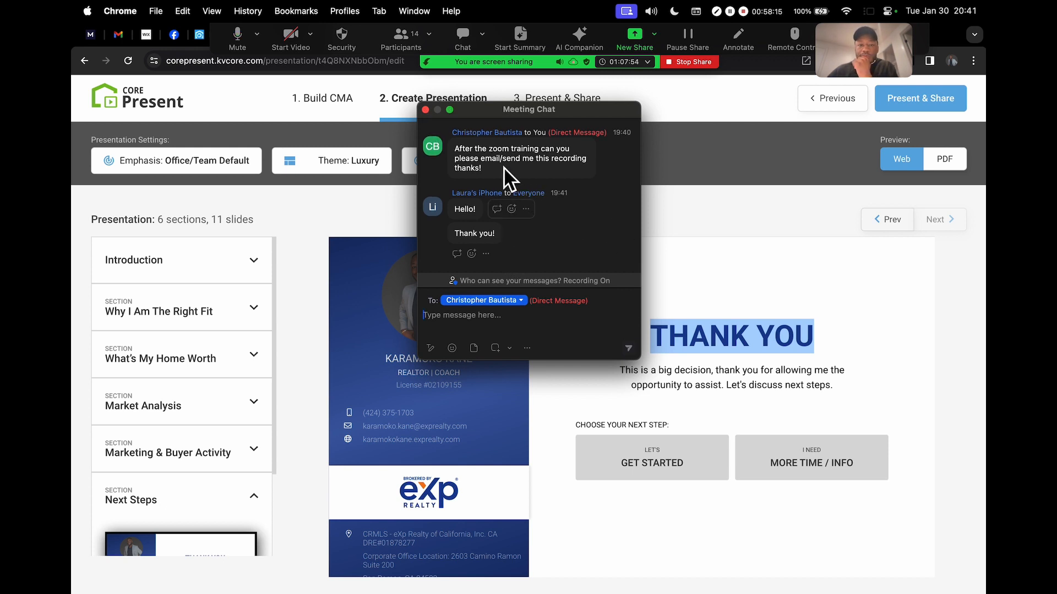
click(426, 110)
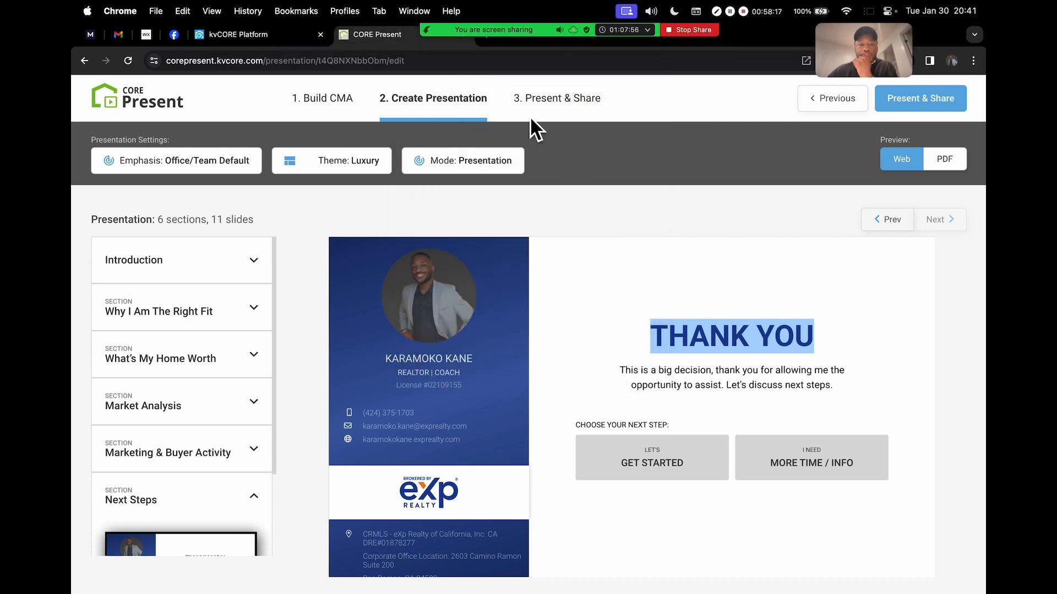
mouse_move(477, 39)
drag(814, 44, 760, 106)
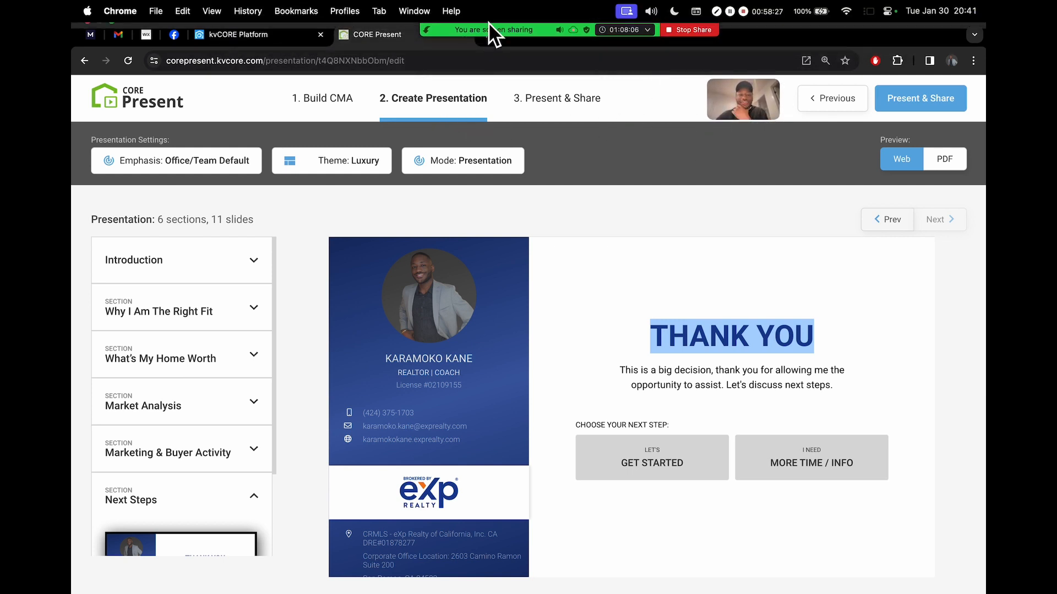
mouse_move(470, 38)
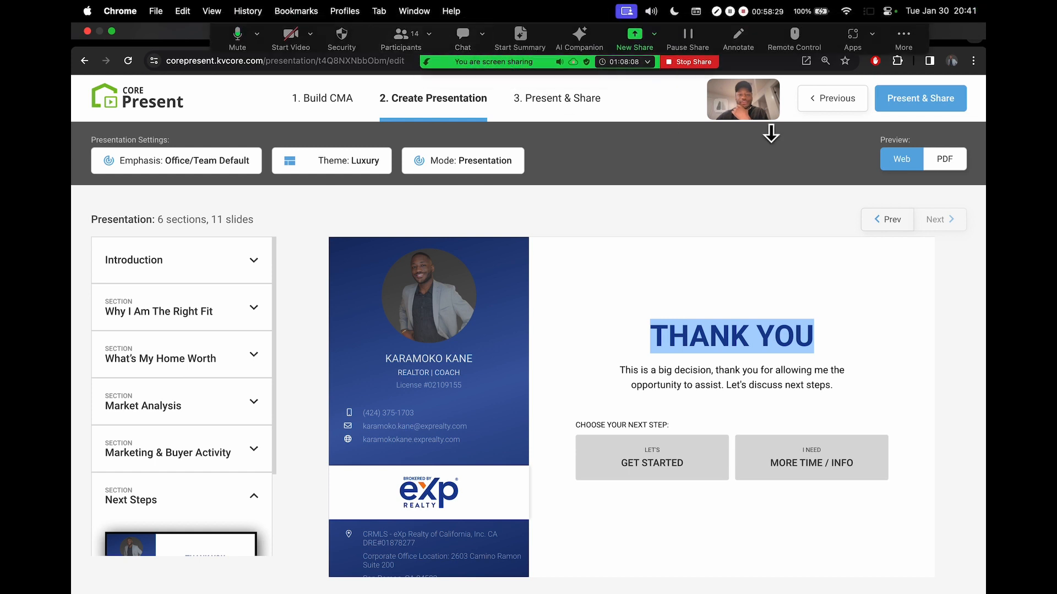
drag(909, 42, 812, 57)
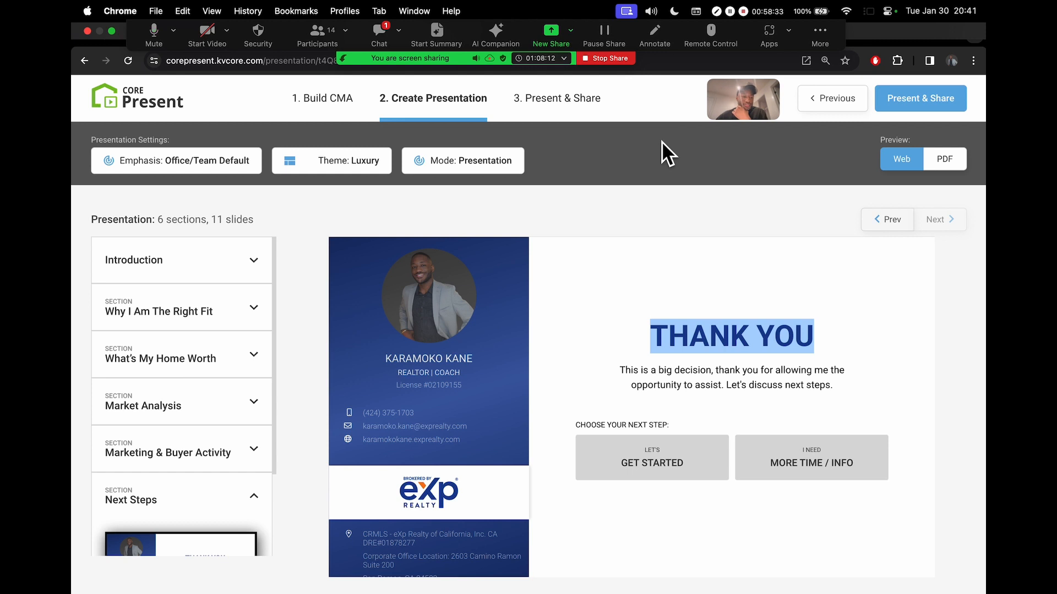
click(374, 33)
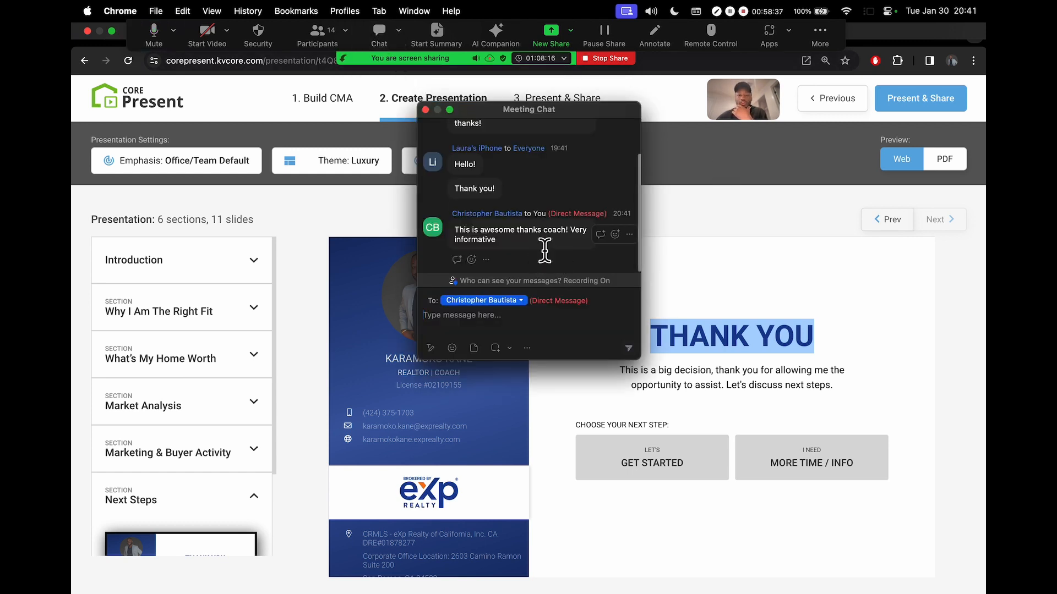
click(426, 110)
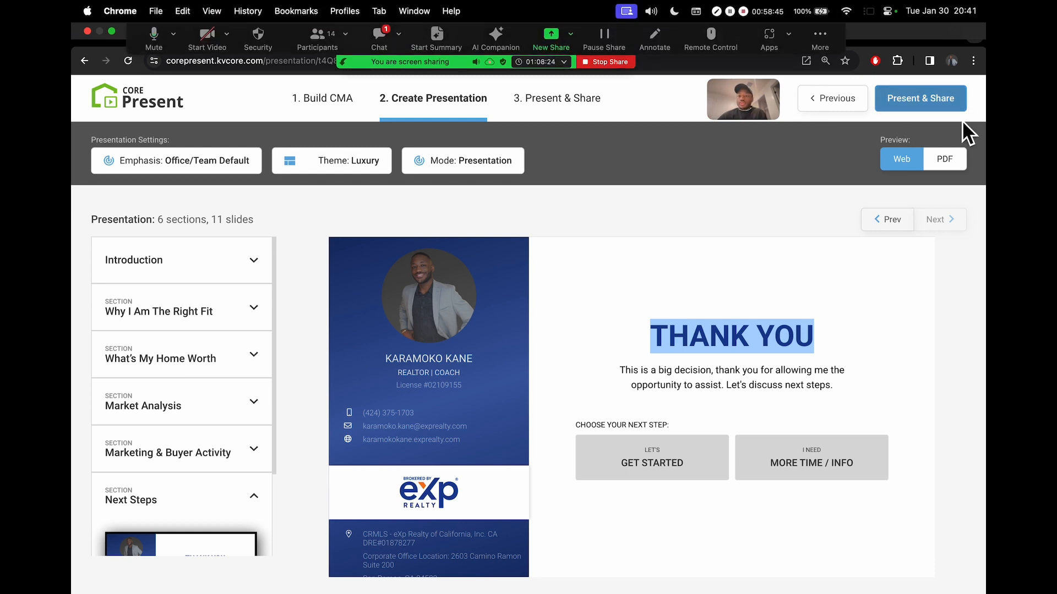
scroll(962, 127, up, 5)
scroll(962, 128, up, 2)
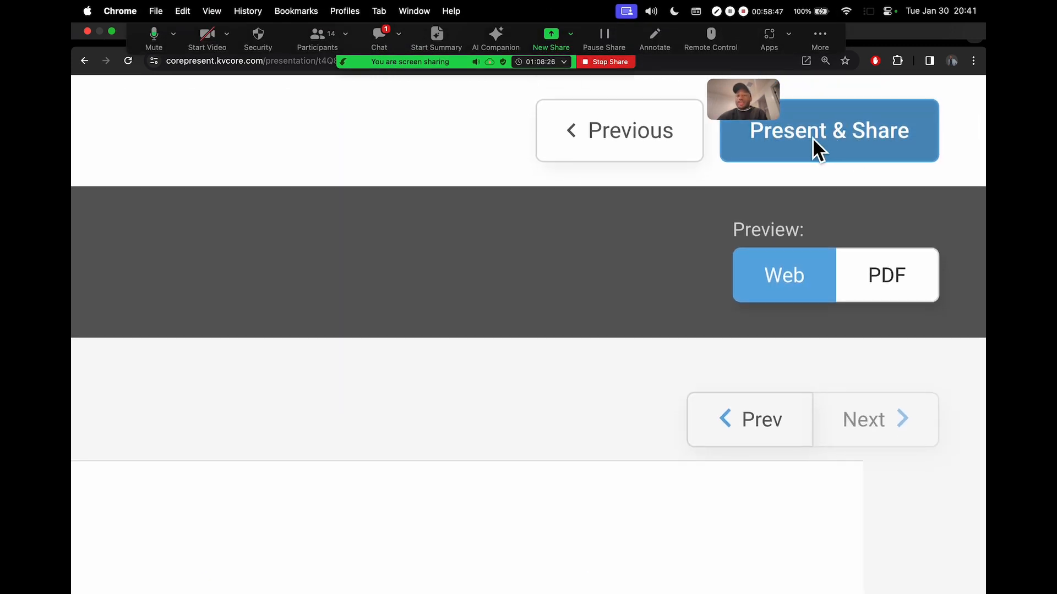
click(371, 34)
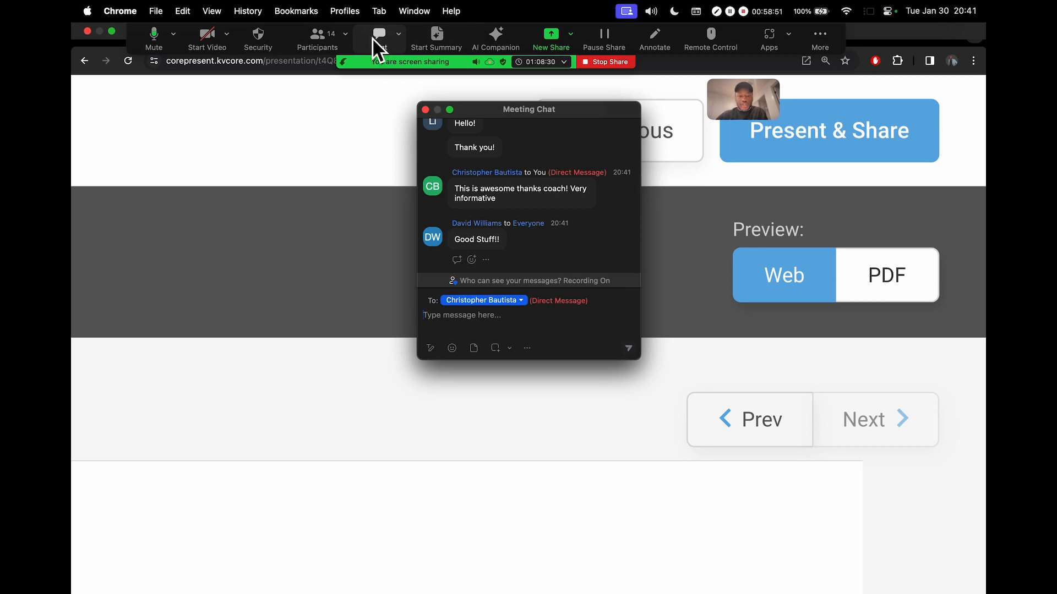
click(372, 36)
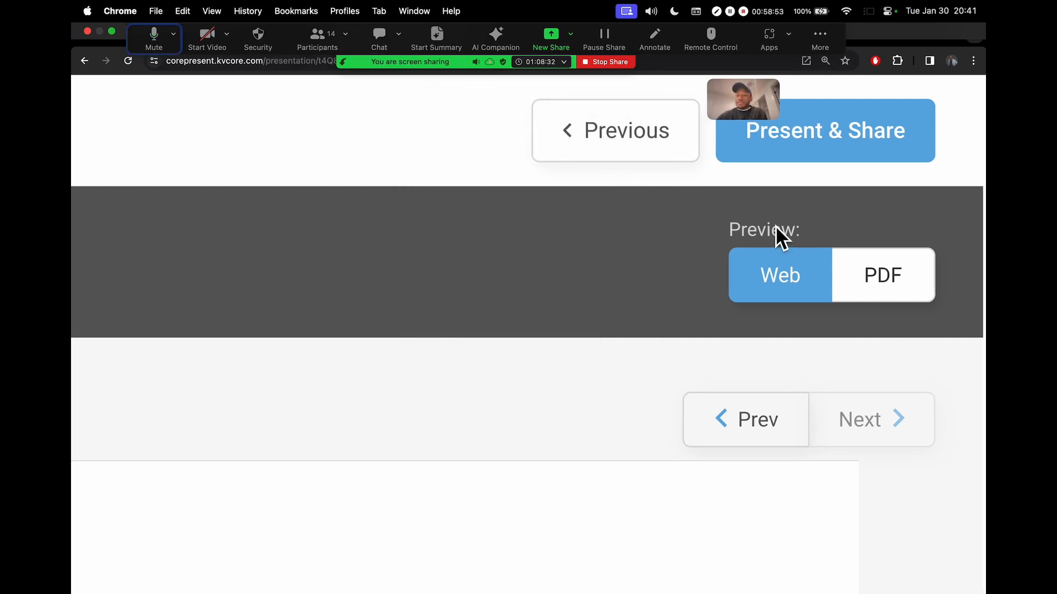
key(super+minus)
key(super+minus)
key(super+minus)
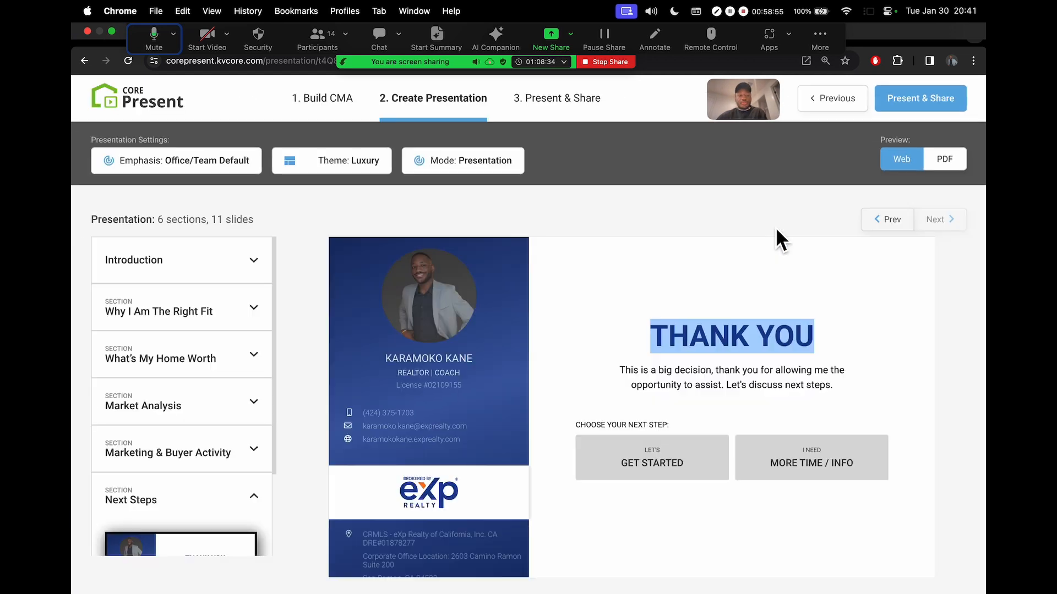
Go to the Presentation Dashboard and copy the presentation's share link
click(927, 100)
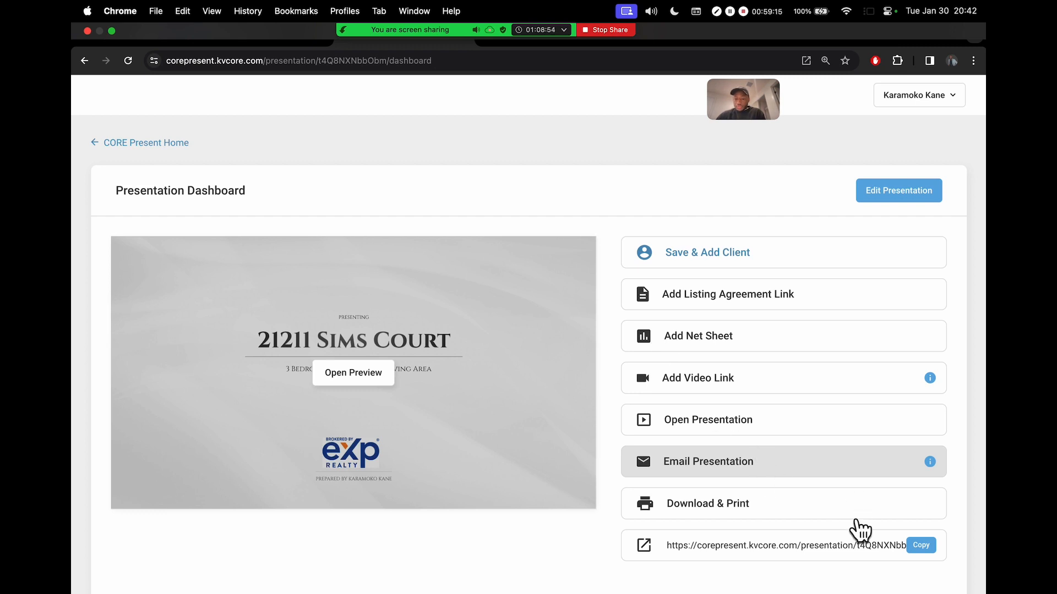
scroll(883, 554, up, 3)
scroll(884, 558, up, 5)
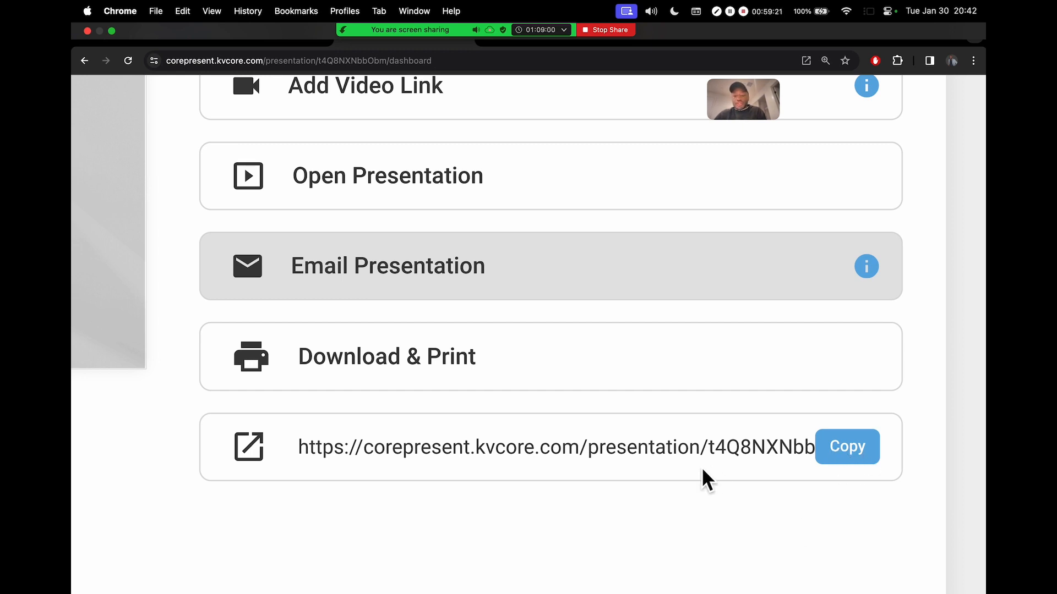
triple_click(725, 447)
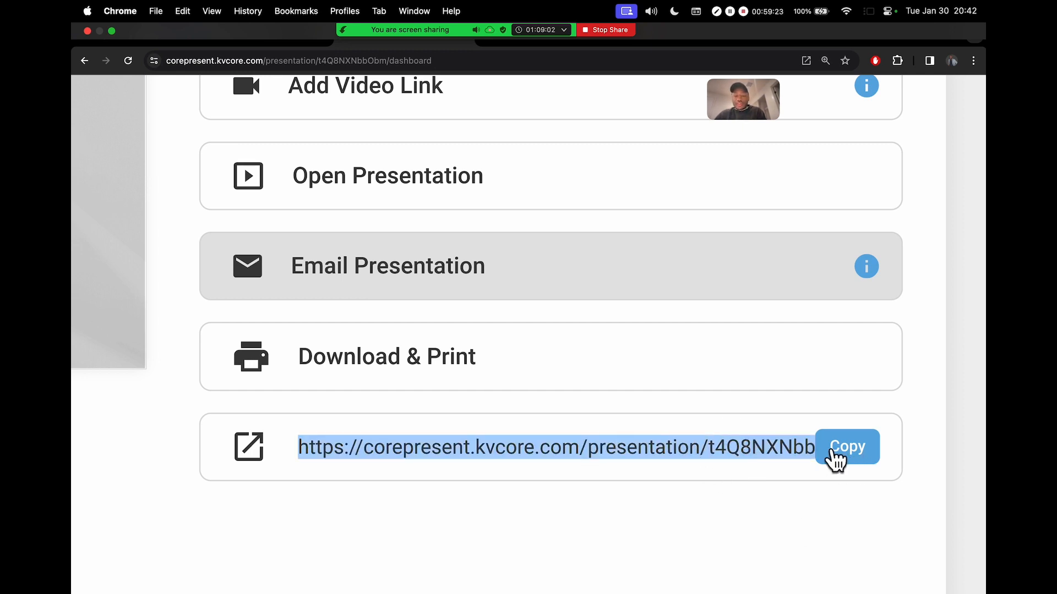
click(857, 465)
Reset the page zoom and load the copied share link in a new browser tab
key(super+minus)
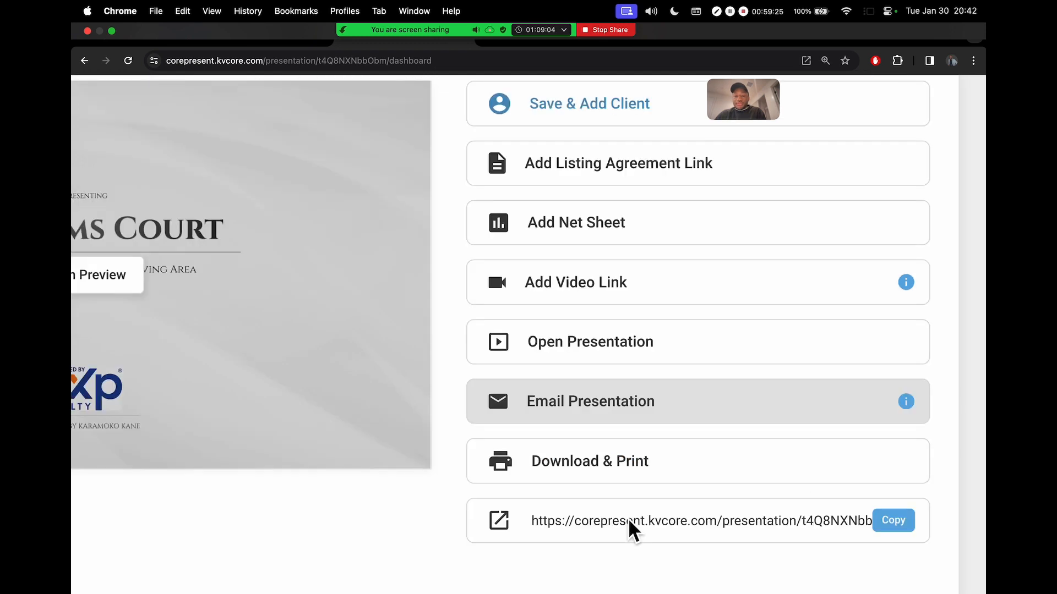
key(super+minus)
key(super+t)
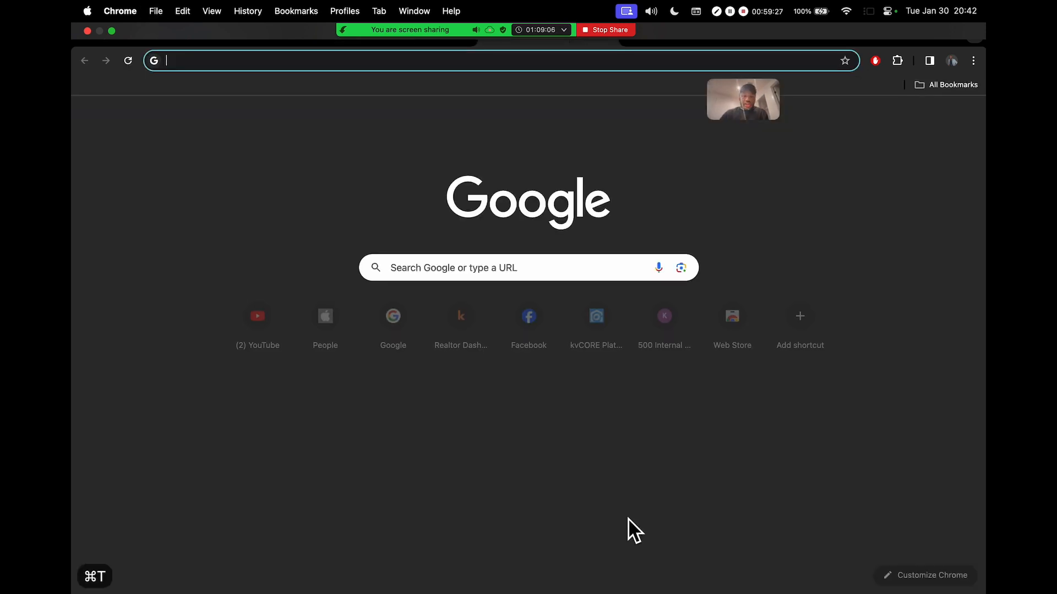
key(super+v)
key(Return)
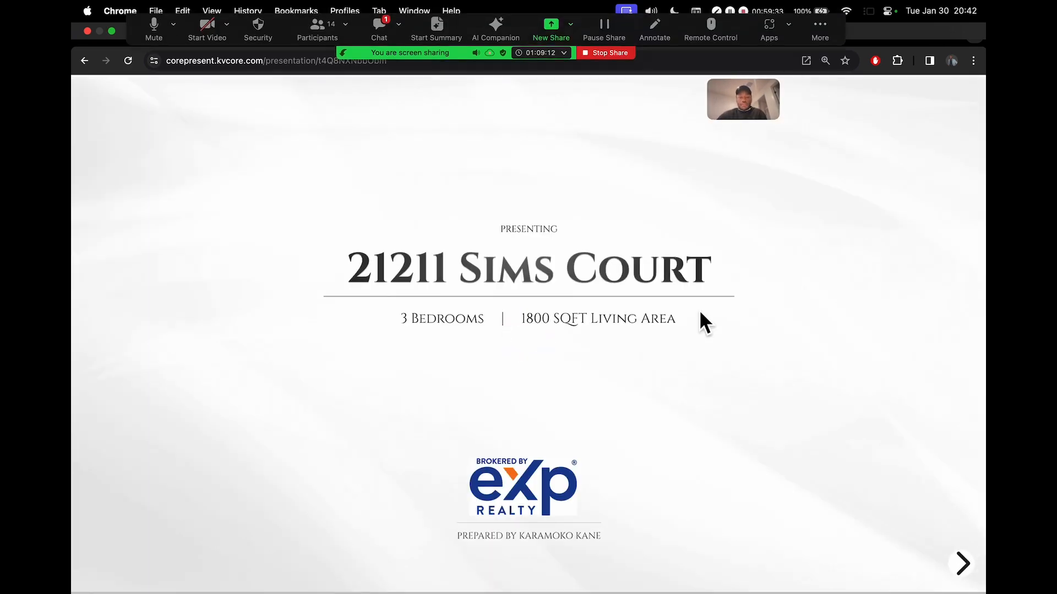
Step the shared presentation to Why Pricing Correctly Is Important and move the meeting toolbar off the tabs
click(960, 564)
click(961, 566)
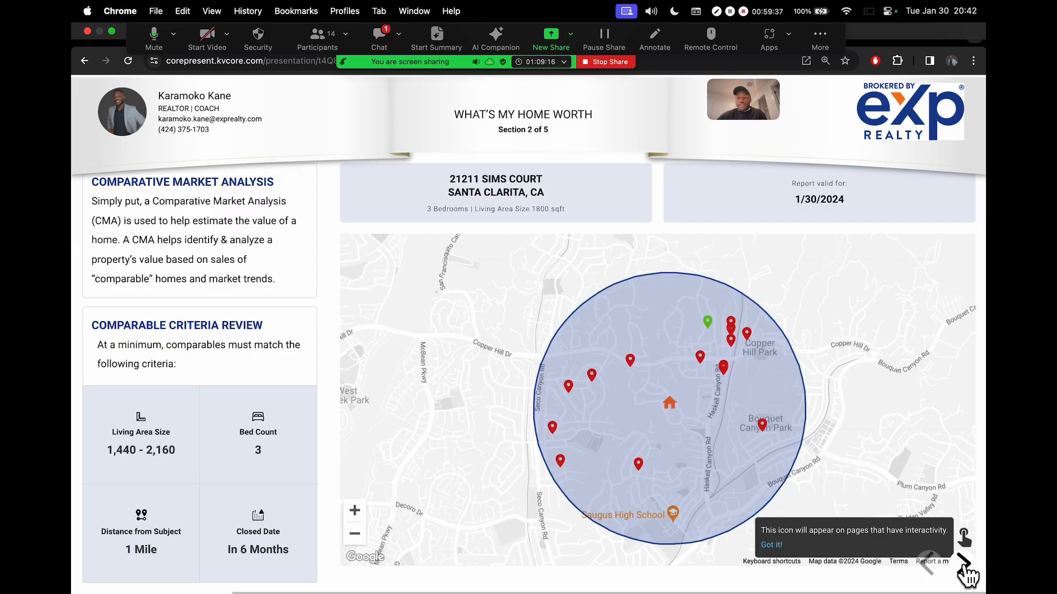
click(963, 564)
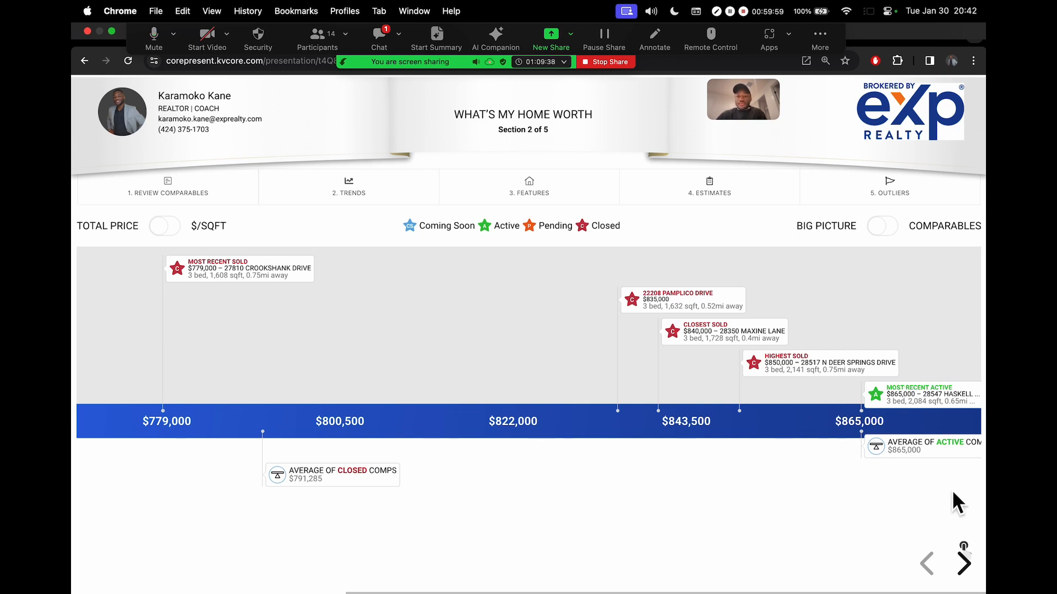
click(963, 564)
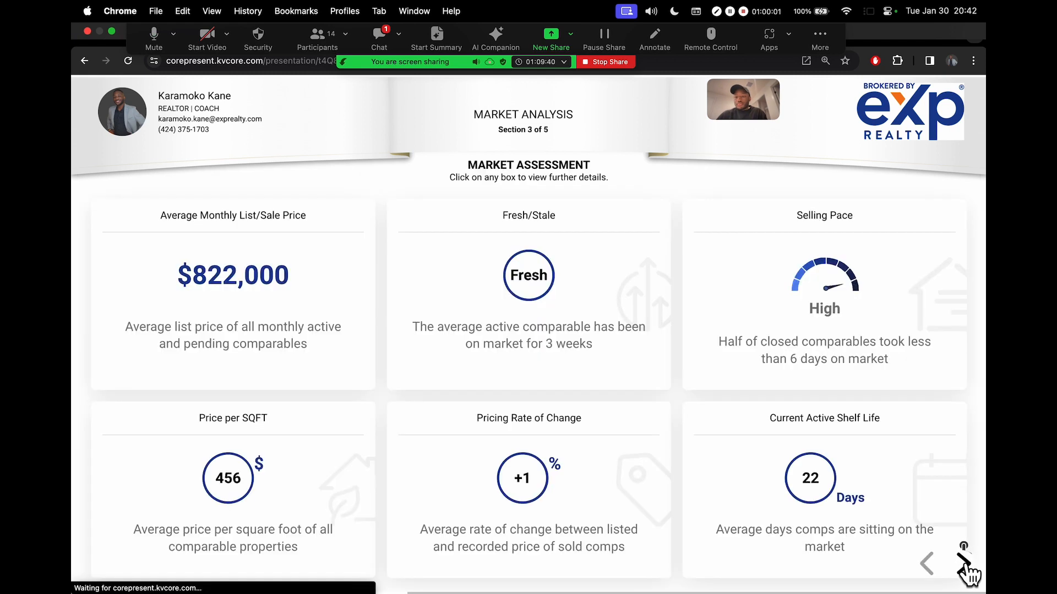
click(964, 564)
drag(813, 52, 795, 194)
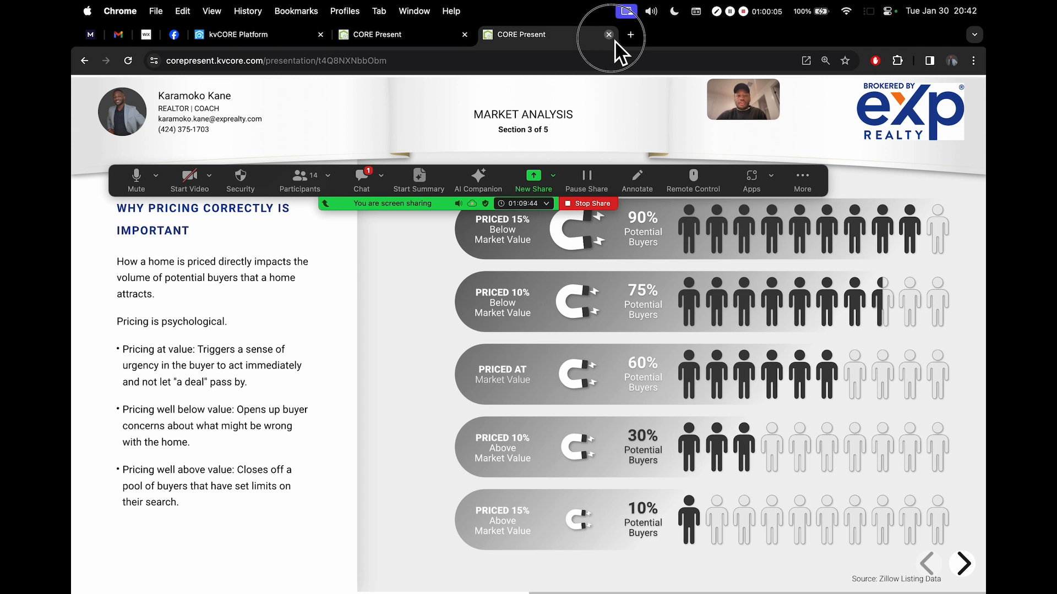
click(609, 34)
scroll(813, 469, down, 1)
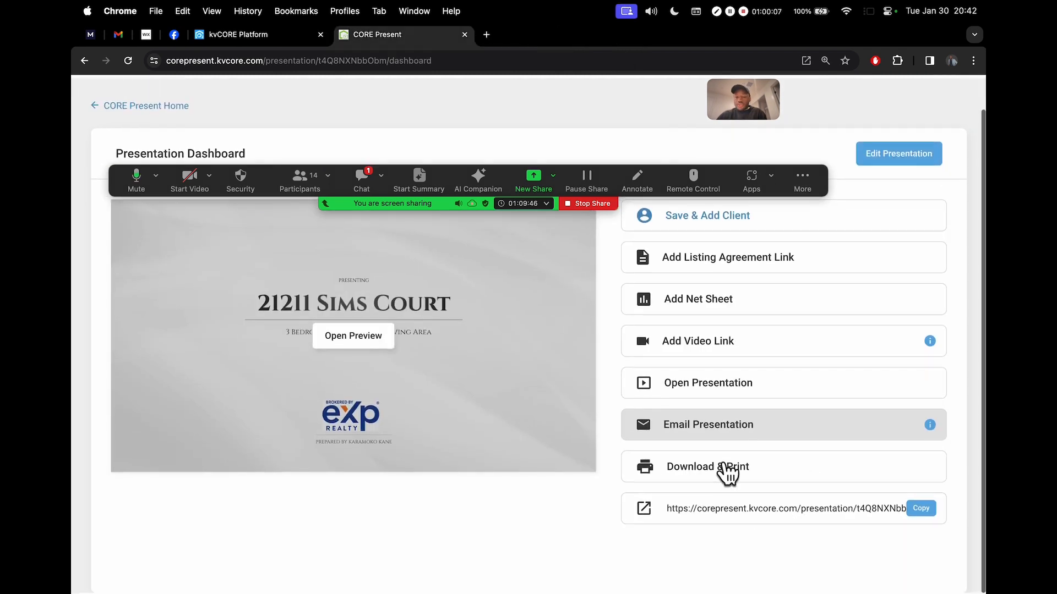
scroll(704, 473, up, 5)
scroll(709, 483, right, 2)
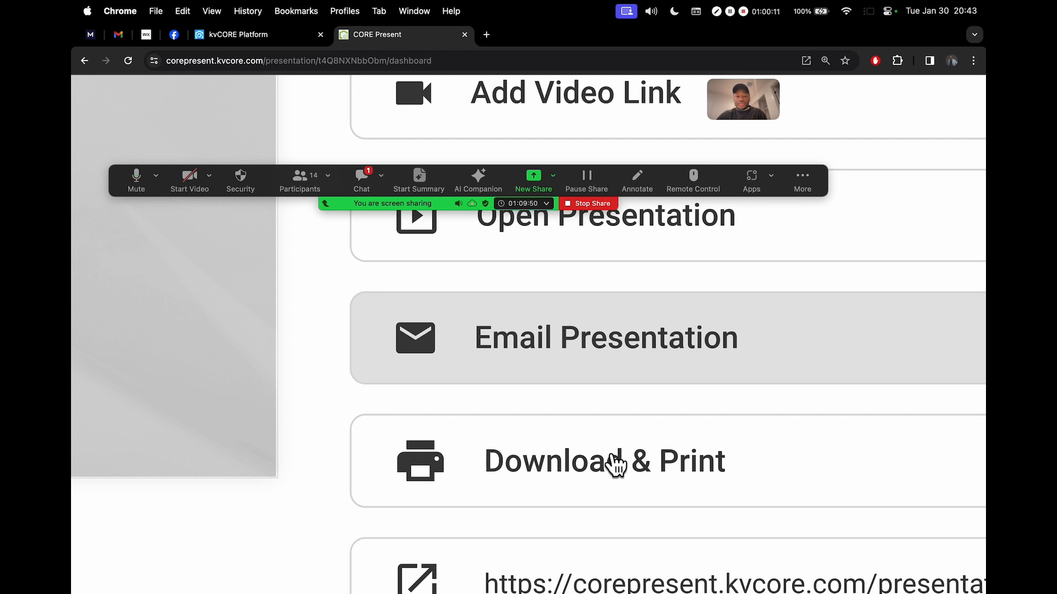
scroll(610, 462, down, 5)
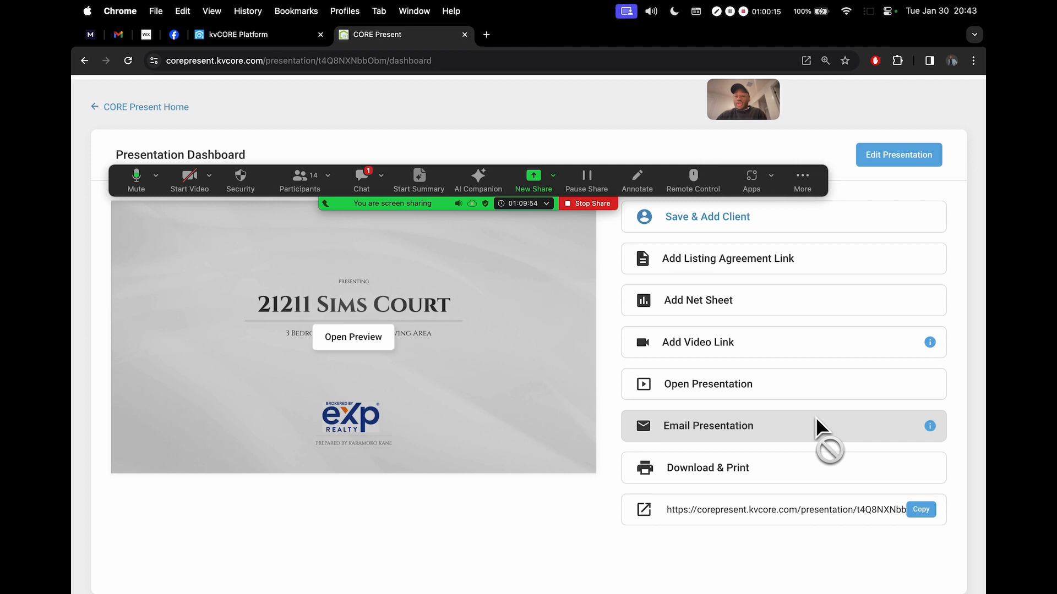
mouse_move(931, 428)
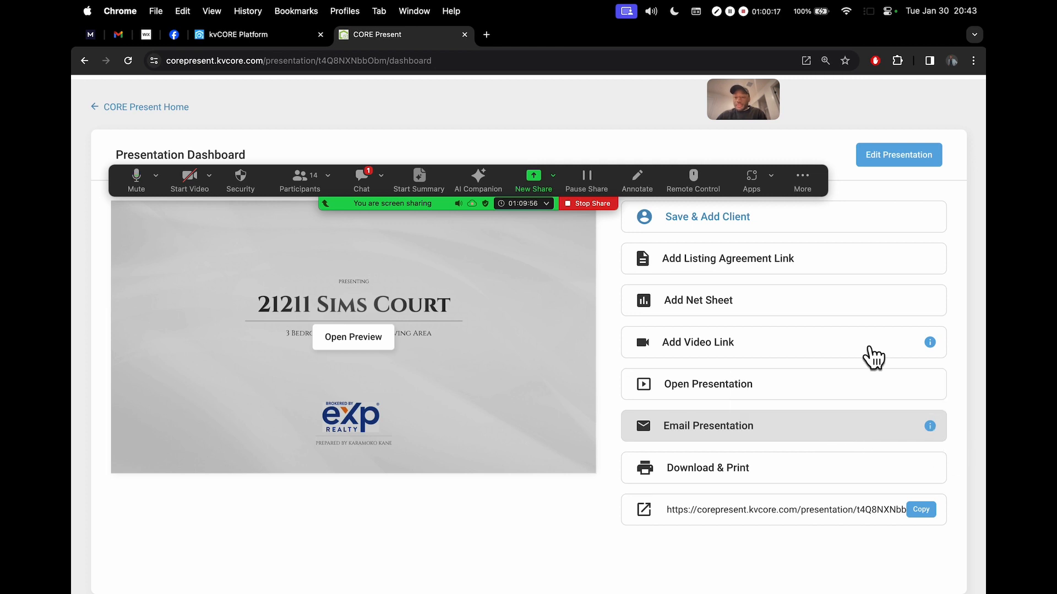
scroll(821, 241, up, 1)
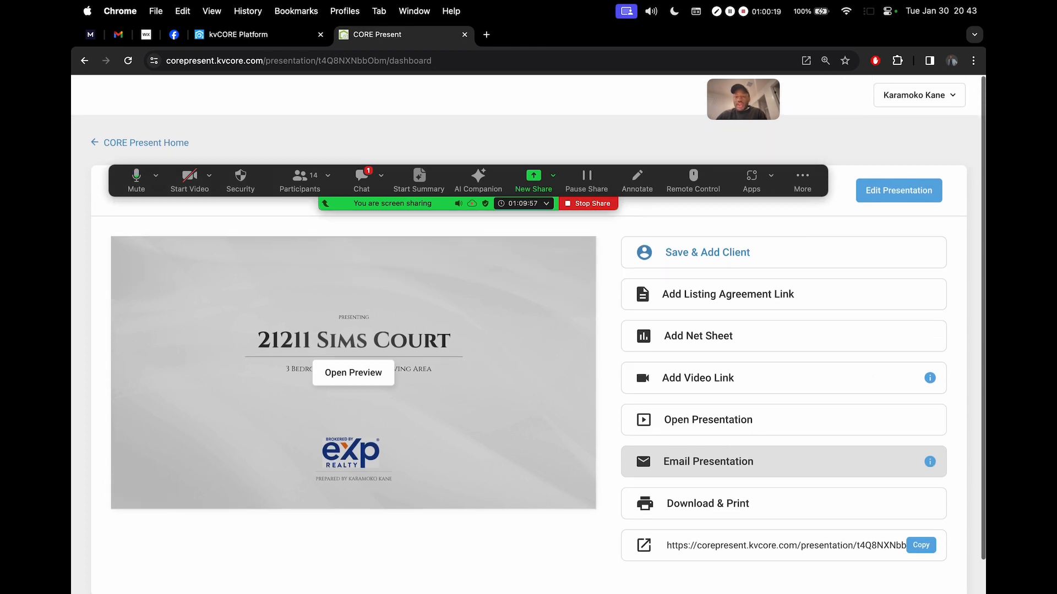
Search for the client by name, select the match, and add them to the presentation
click(720, 255)
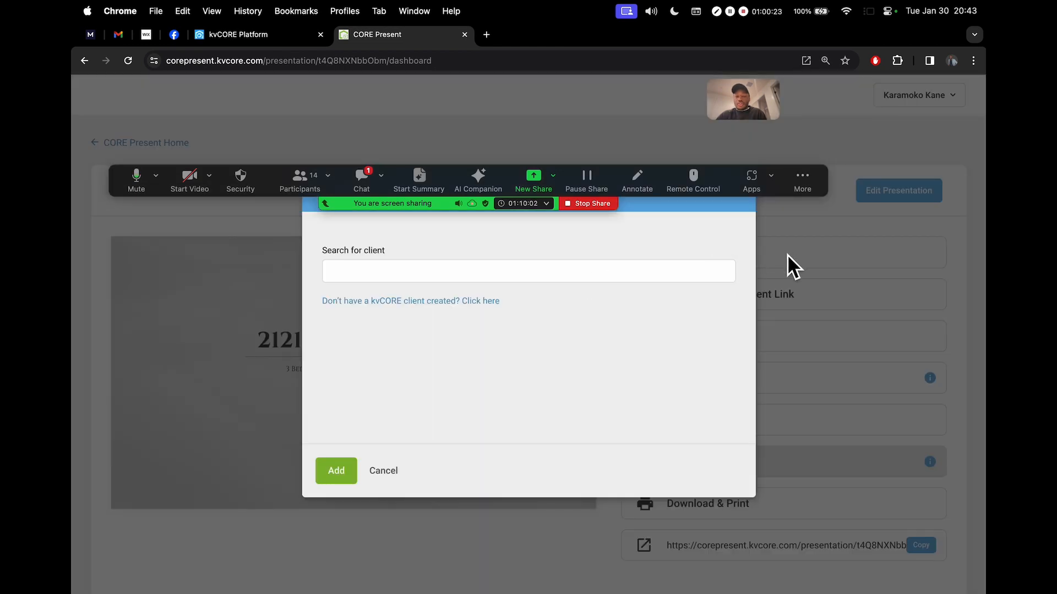
click(497, 280)
text(frank c)
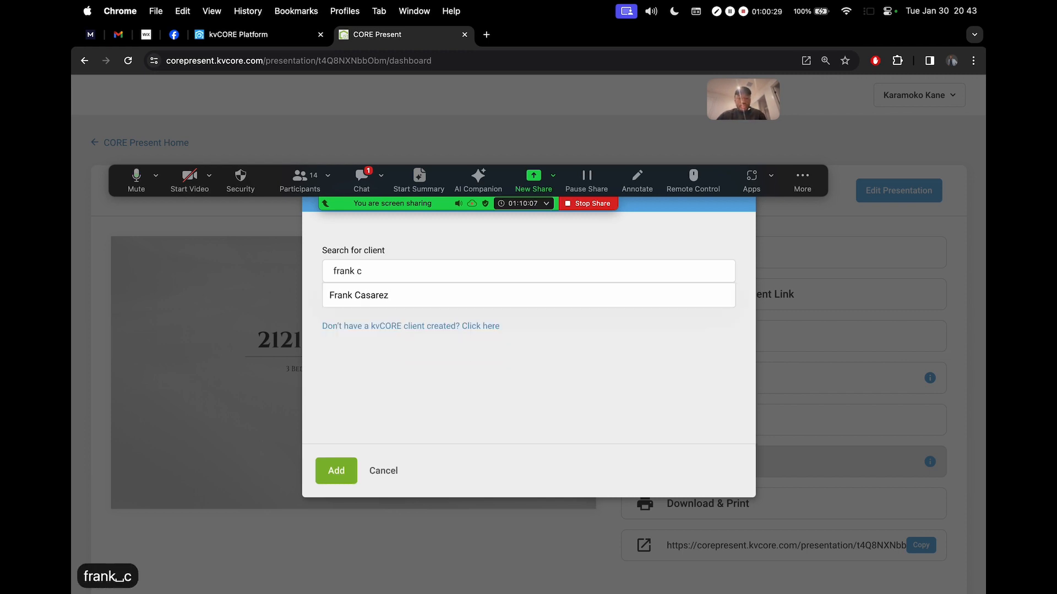
click(391, 297)
click(504, 253)
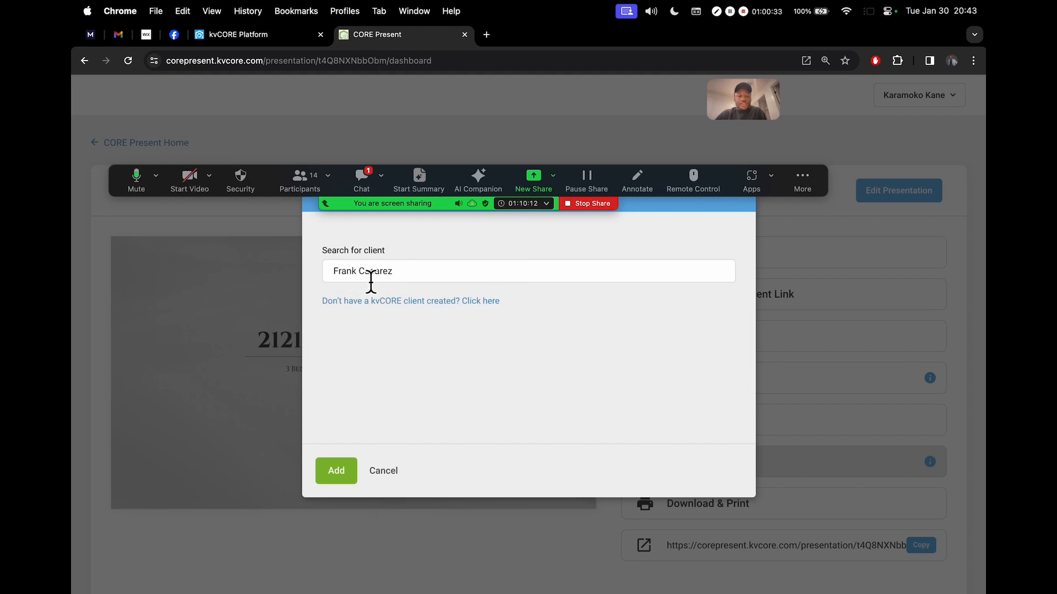
click(432, 278)
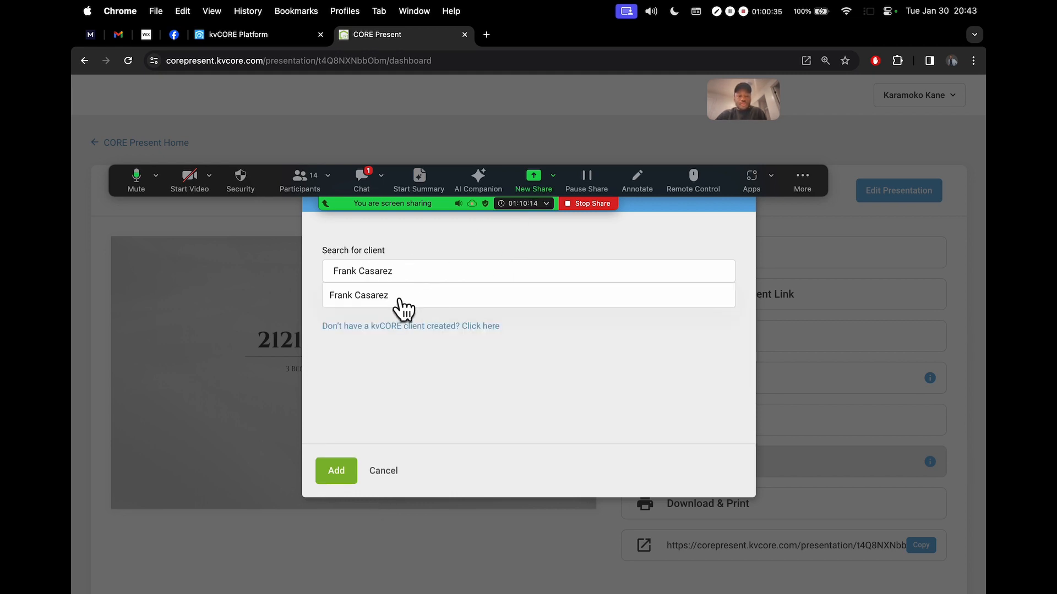
click(397, 300)
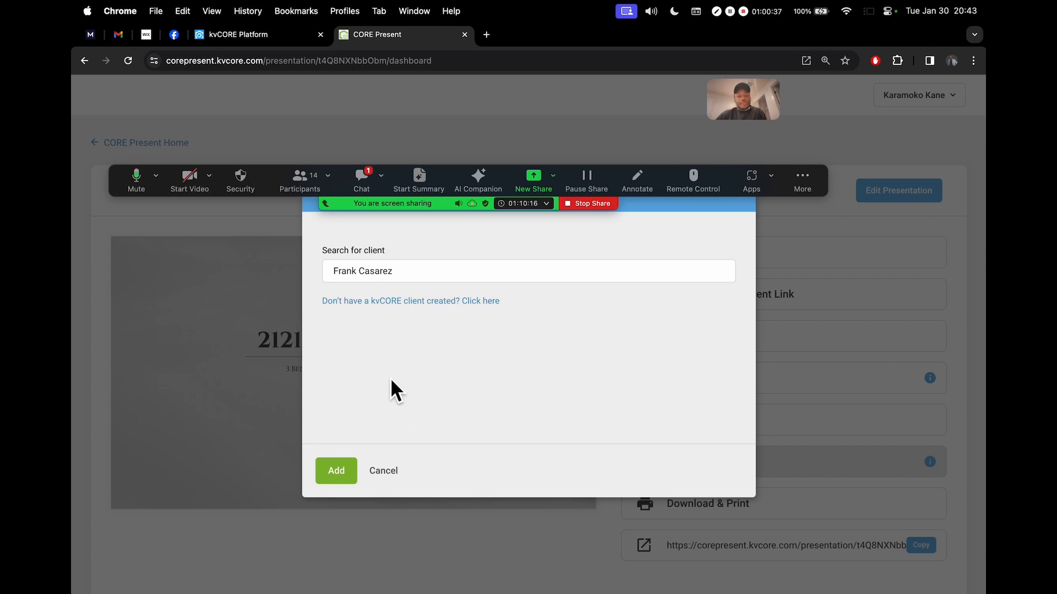
click(384, 472)
scroll(728, 460, down, 1)
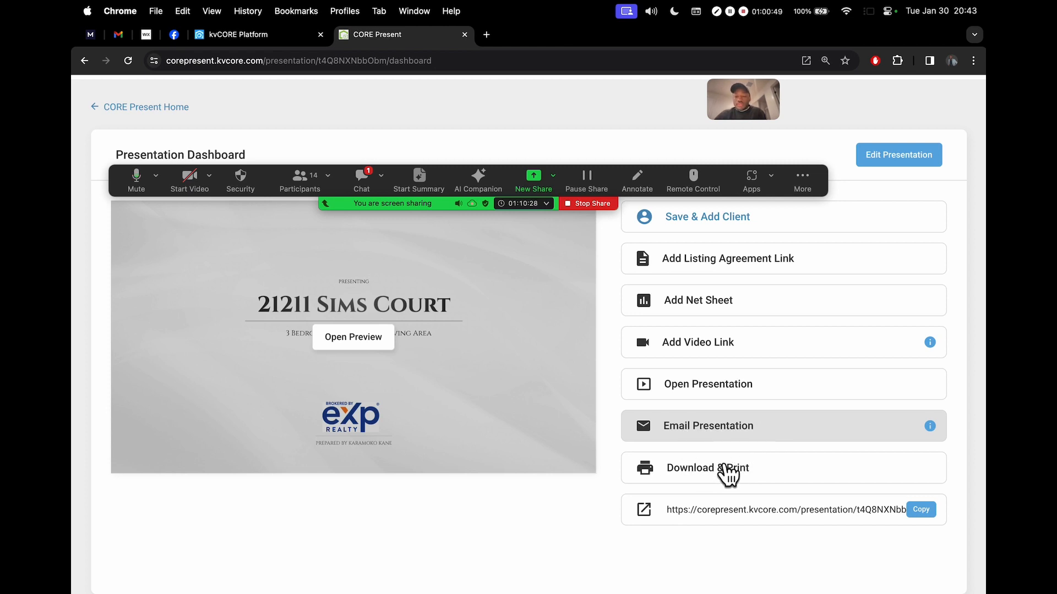
drag(781, 190, 837, 74)
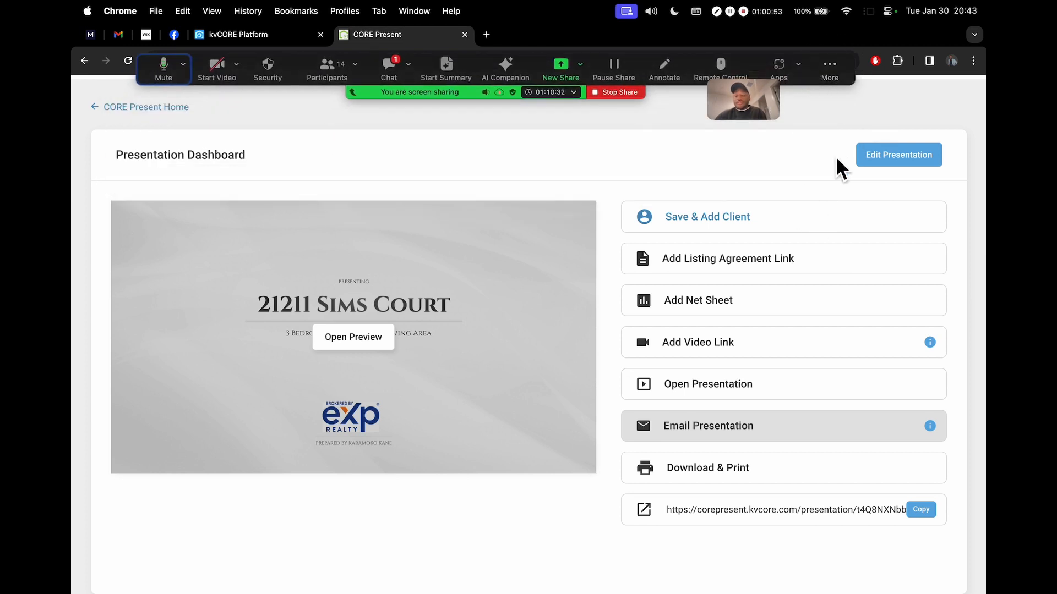
scroll(853, 288, up, 5)
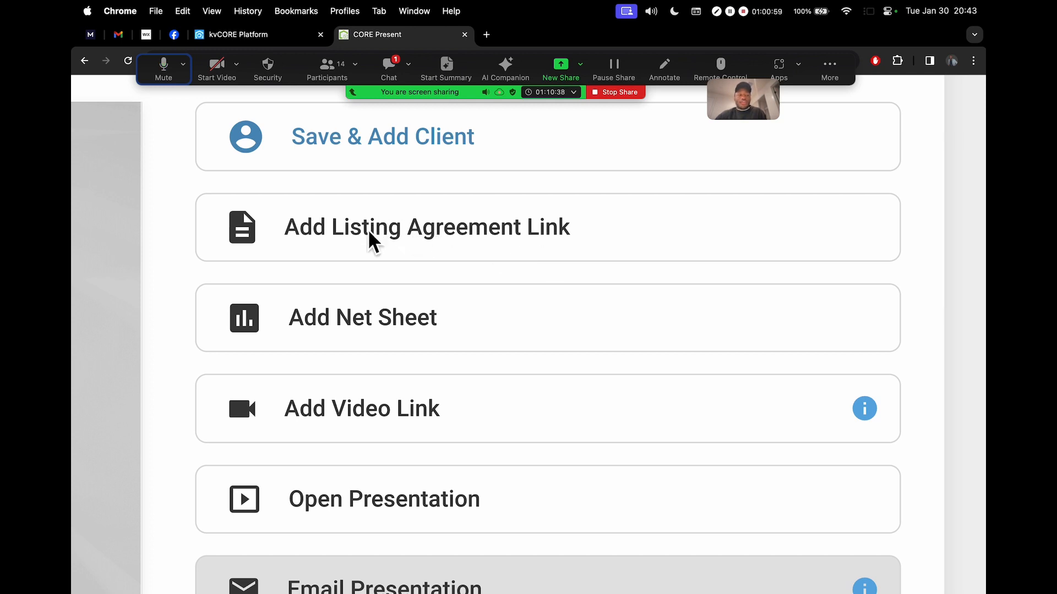
click(403, 235)
scroll(568, 243, down, 5)
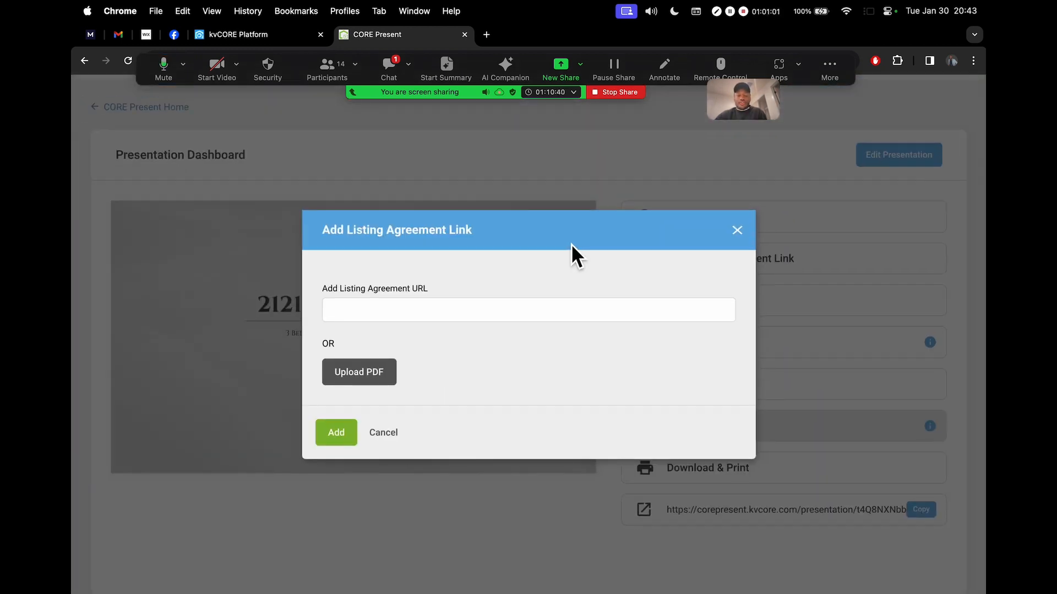
click(737, 231)
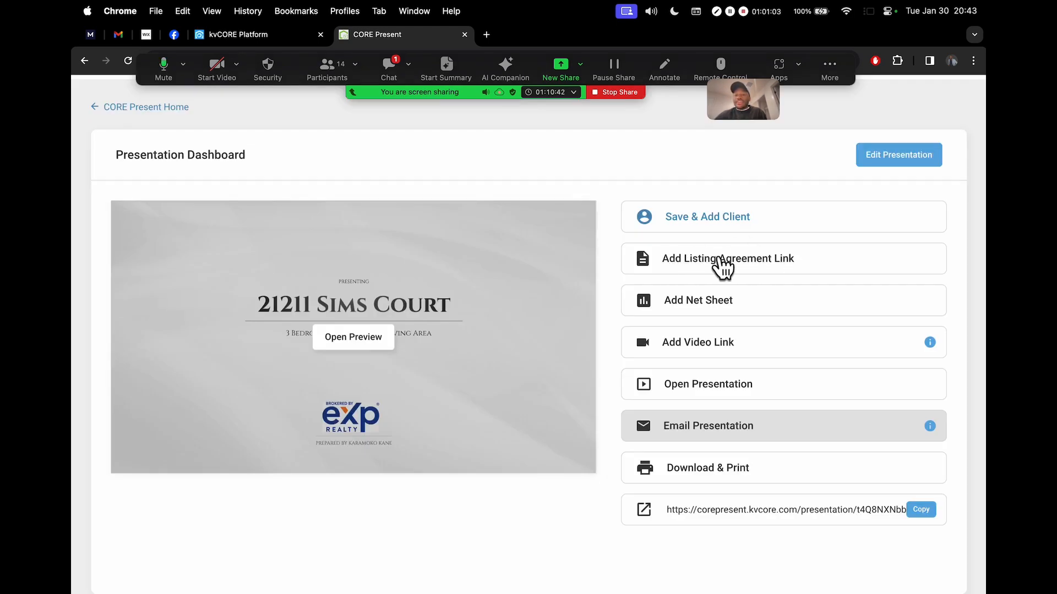
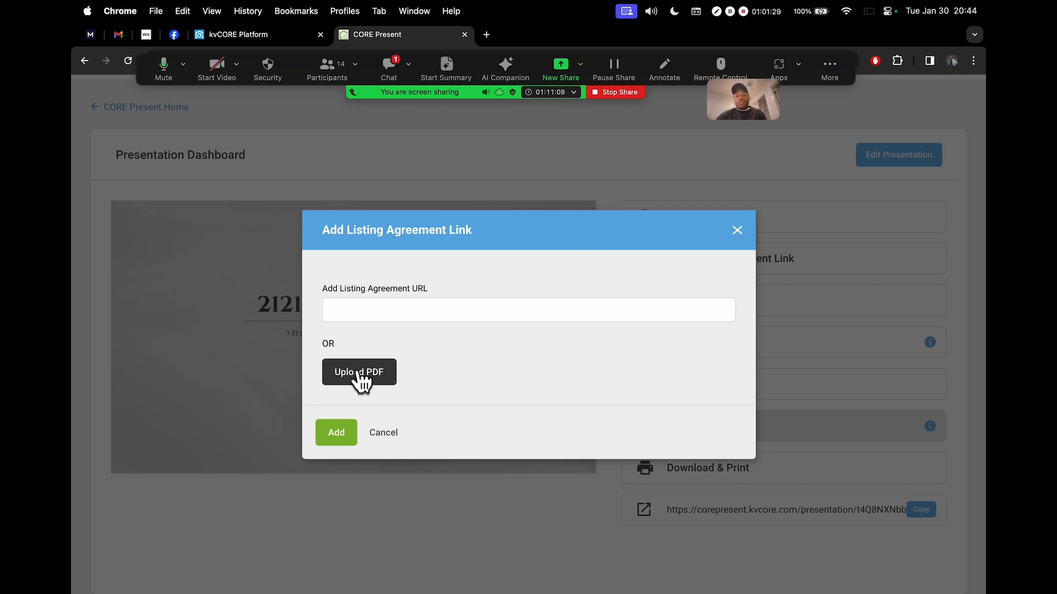
Cancel the Listing Agreement URL dialog with no link added, then briefly check the meeting chat
click(352, 311)
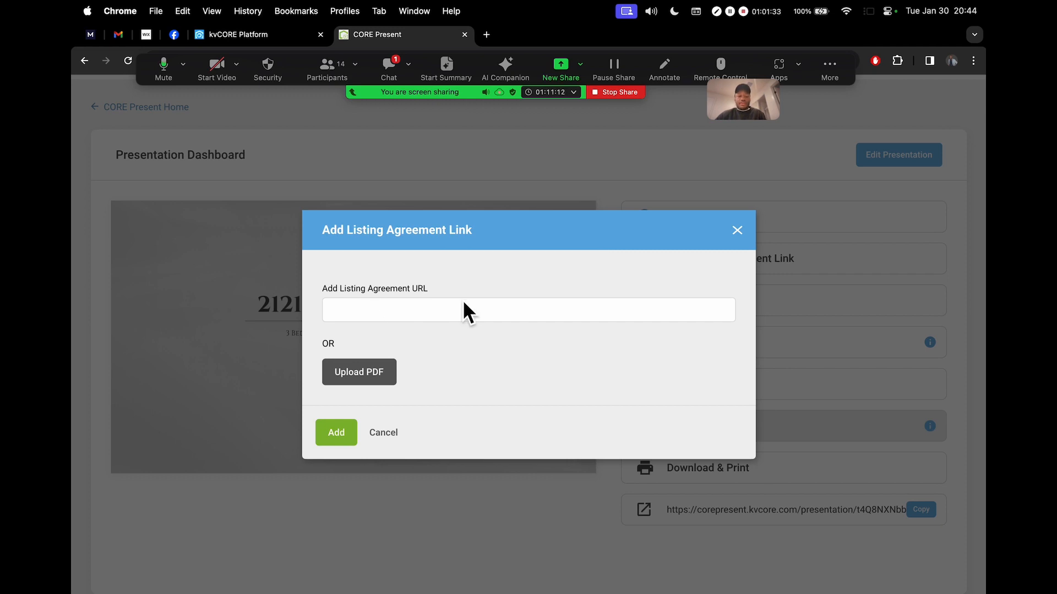
click(381, 433)
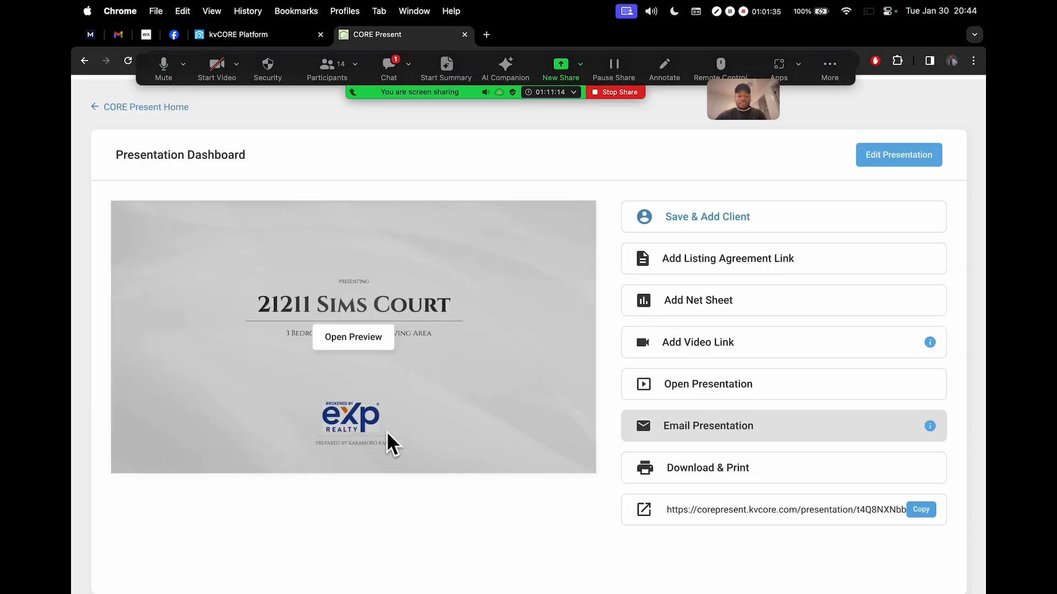
scroll(737, 171, up, 1)
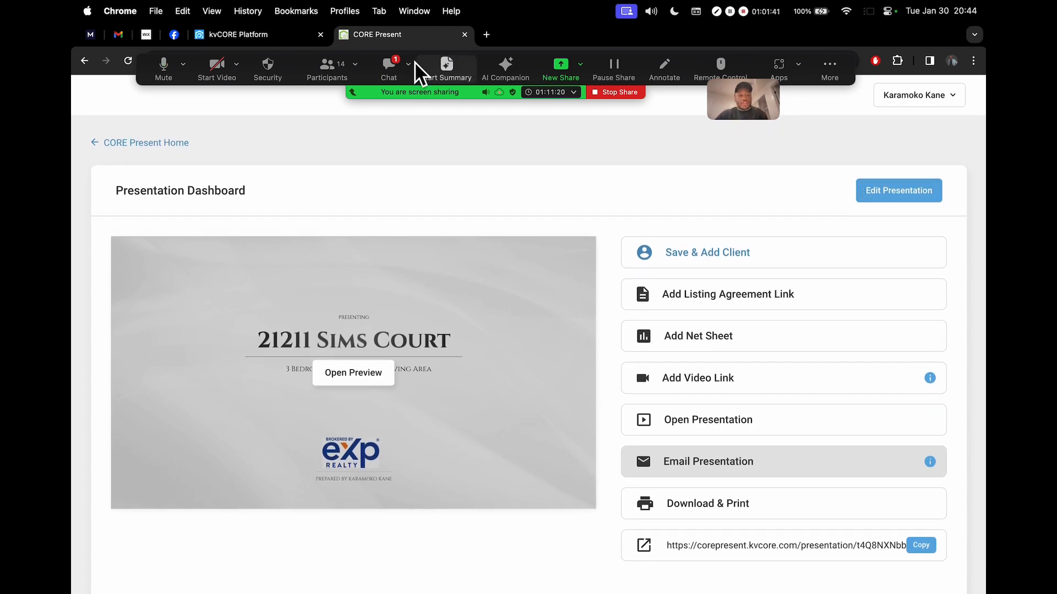
click(391, 68)
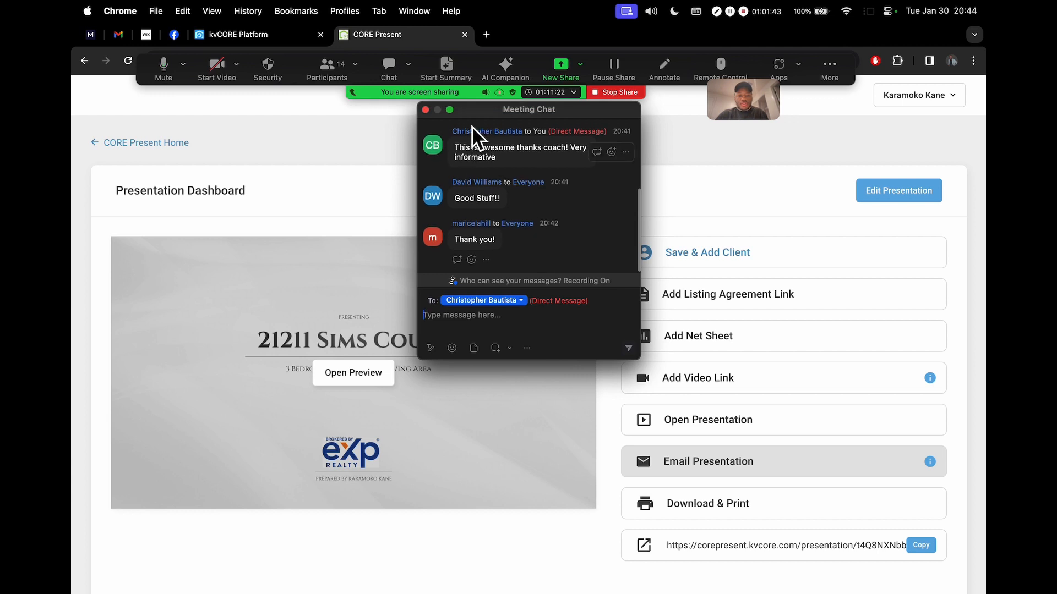
click(426, 110)
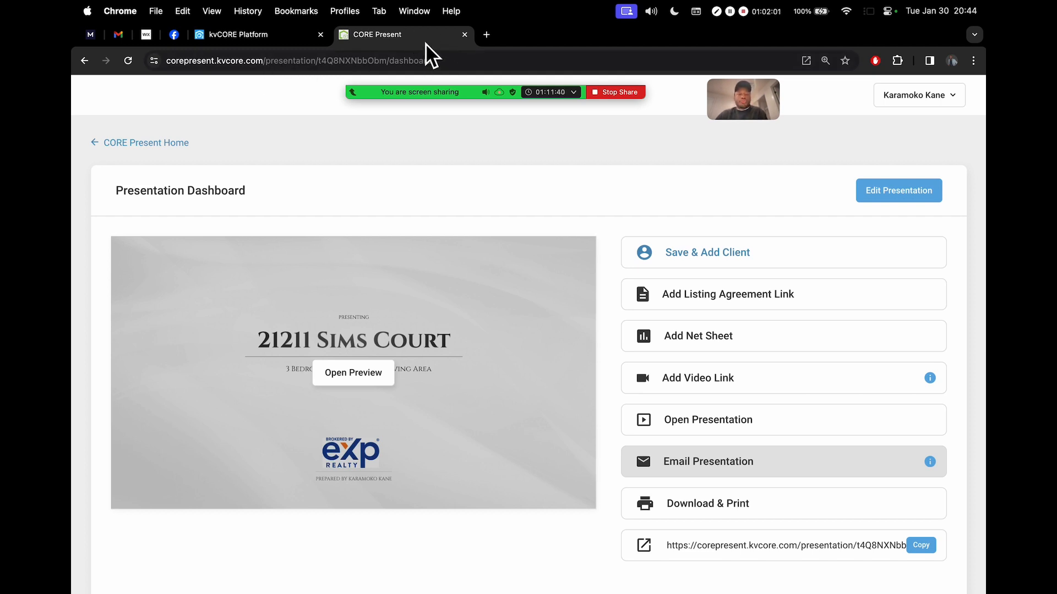
Close the presentation tab and briefly open and close the meeting chat
click(465, 34)
mouse_move(334, 83)
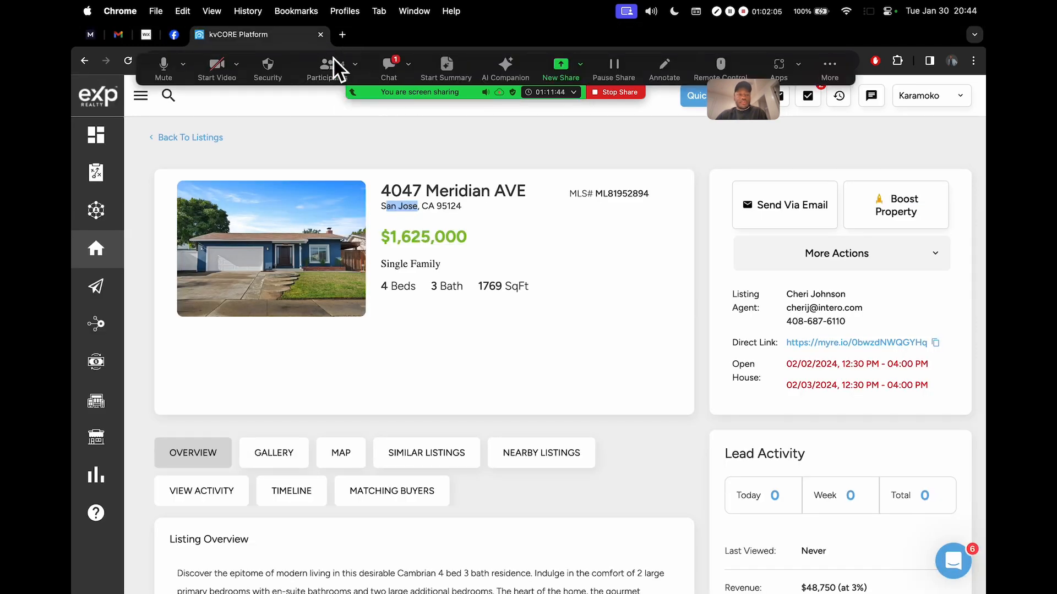
click(391, 73)
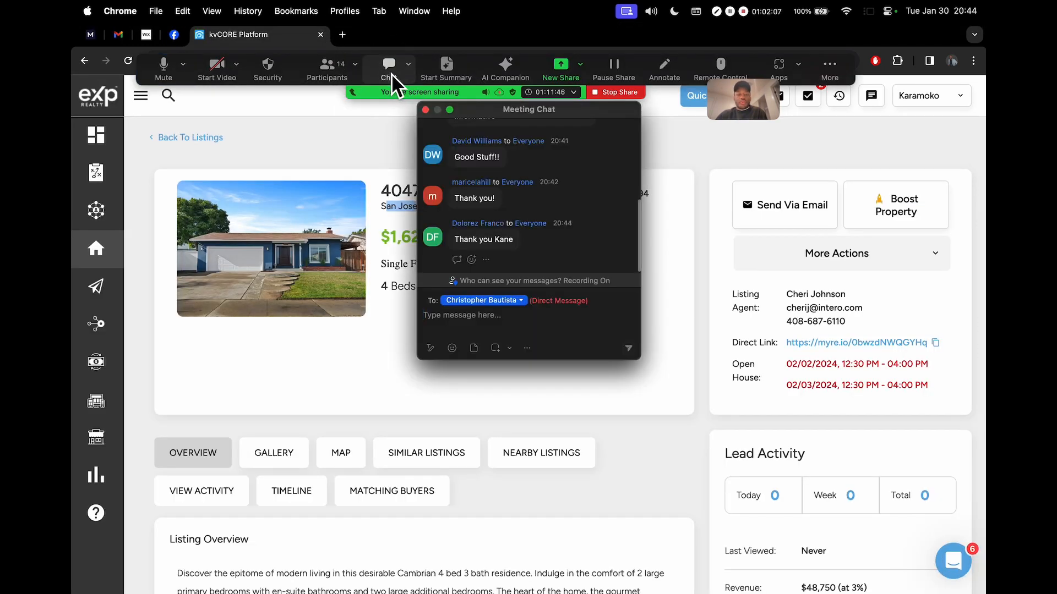
click(391, 73)
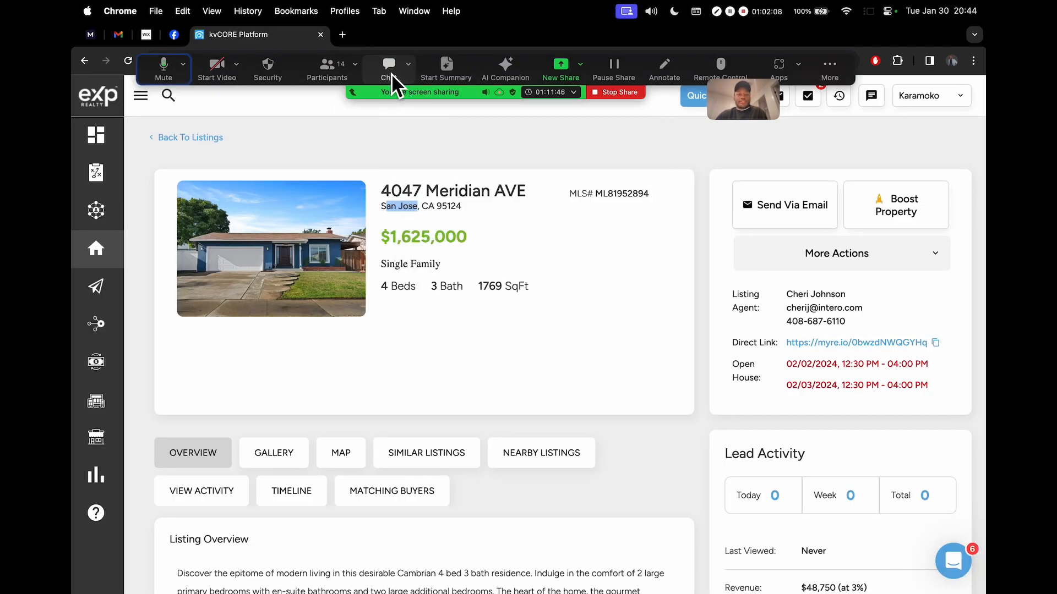
Launch CORE Present in a new tab from the sidebar's Marketing menu
click(141, 99)
mouse_move(241, 283)
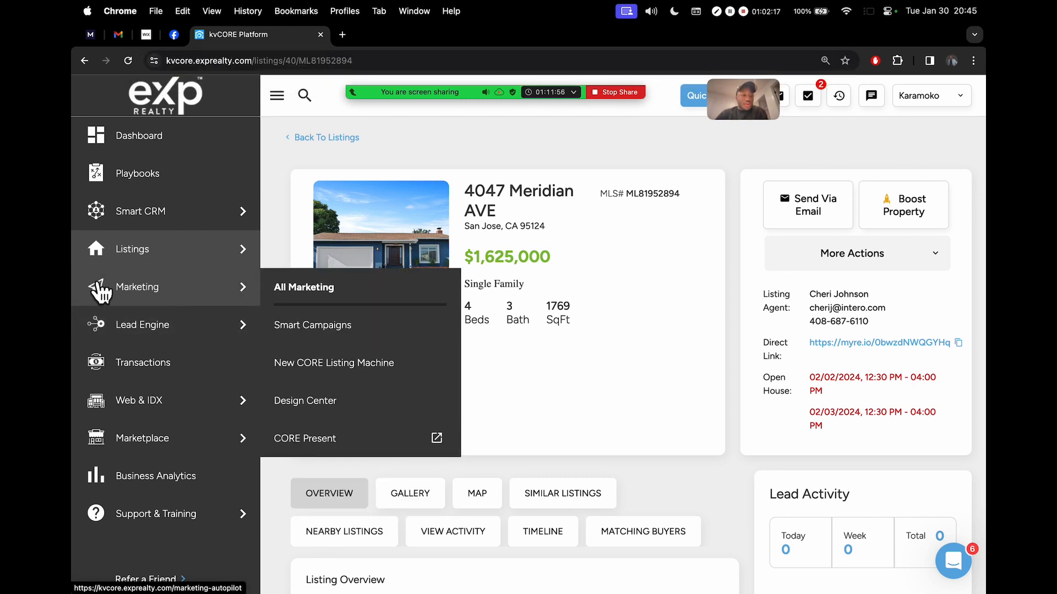
scroll(118, 292, up, 5)
scroll(119, 293, left, 1)
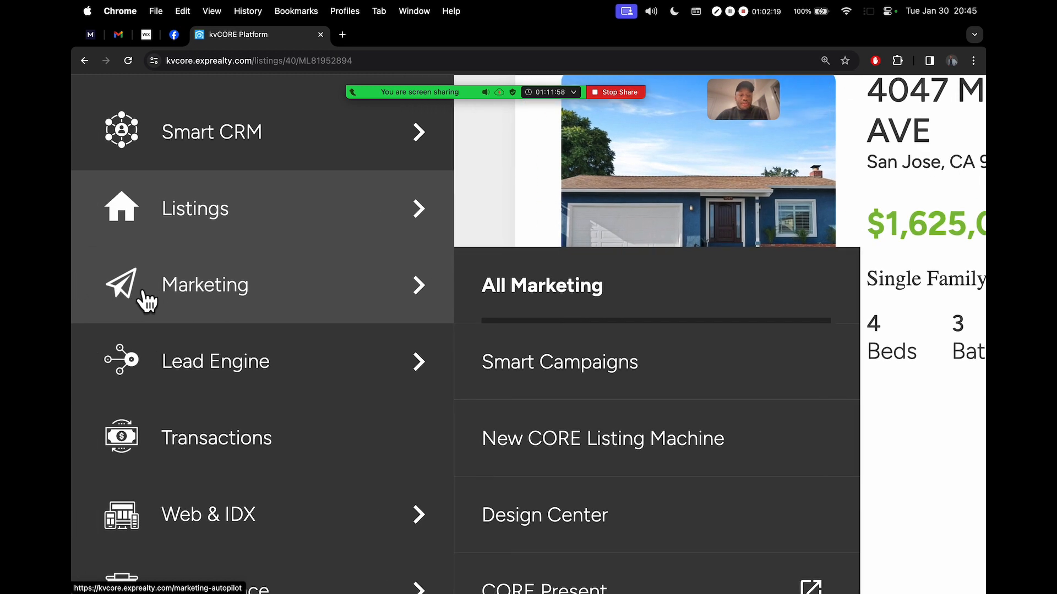
scroll(154, 297, down, 3)
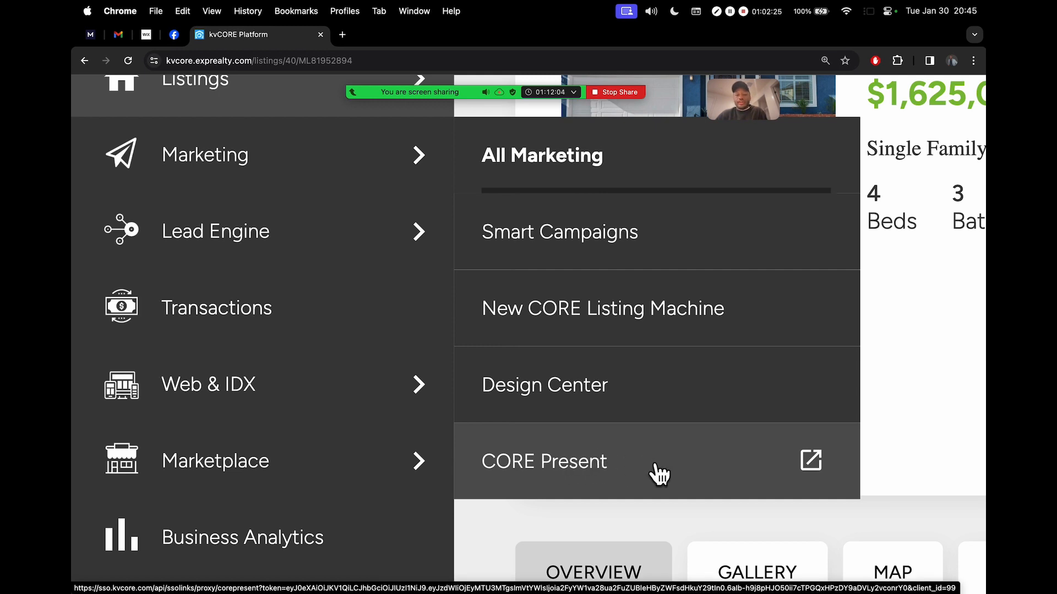
click(633, 476)
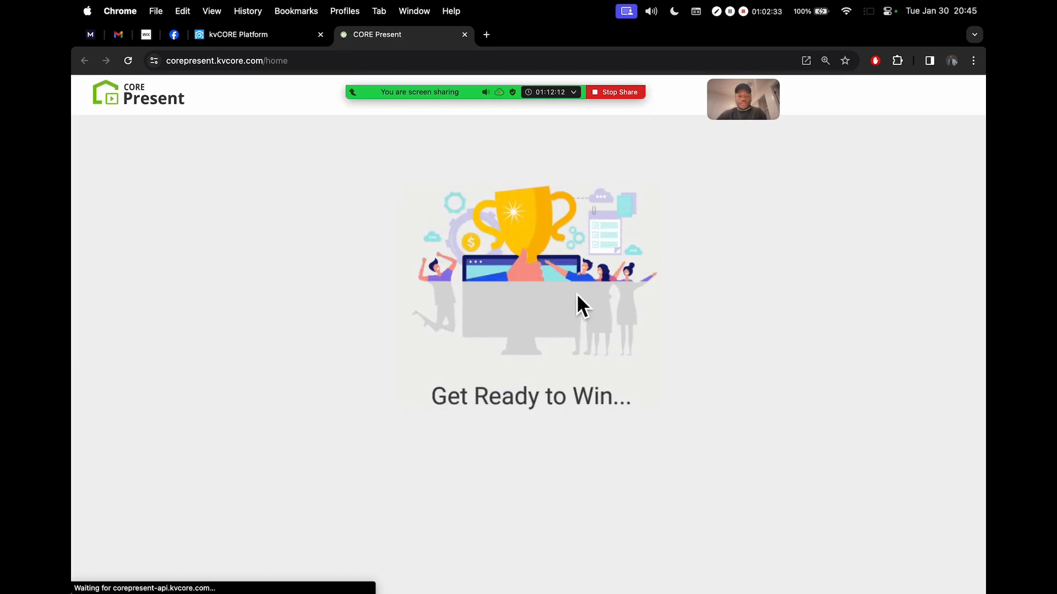
scroll(577, 296, down, 7)
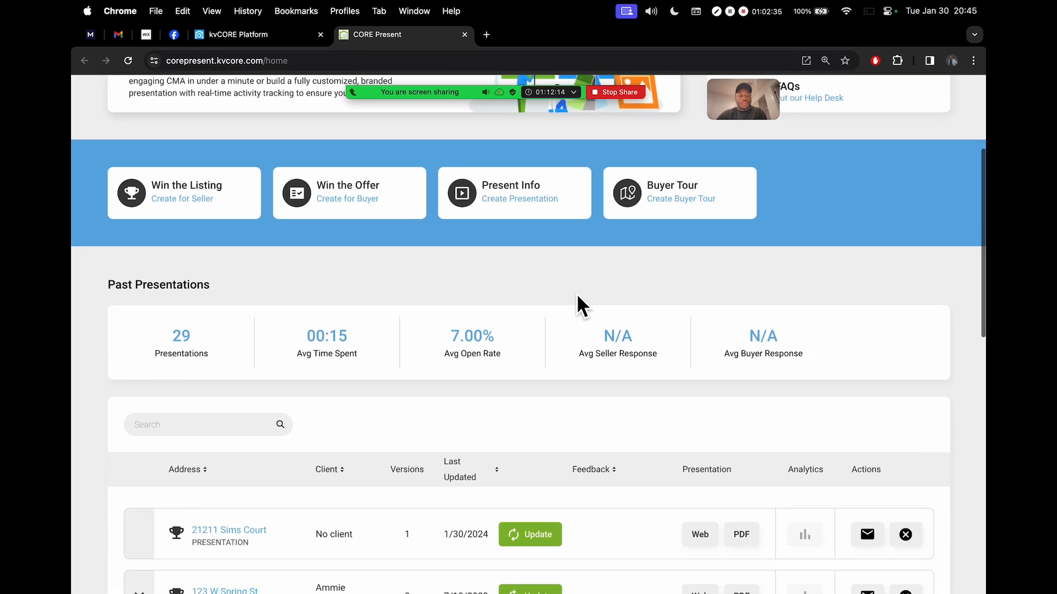
scroll(577, 293, down, 2)
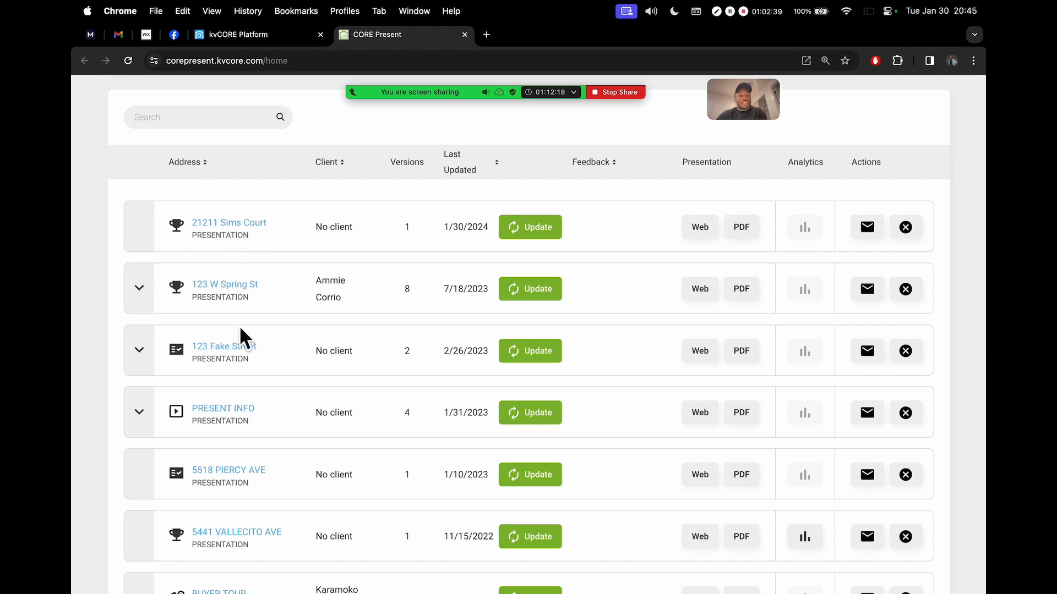
scroll(240, 330, down, 2)
scroll(249, 236, up, 1)
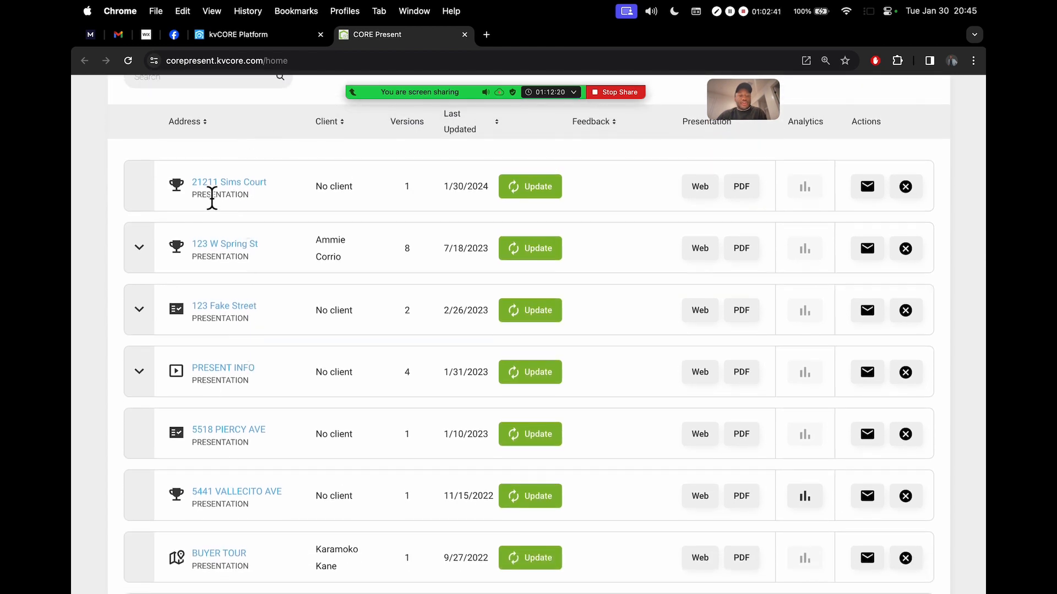
scroll(211, 198, up, 5)
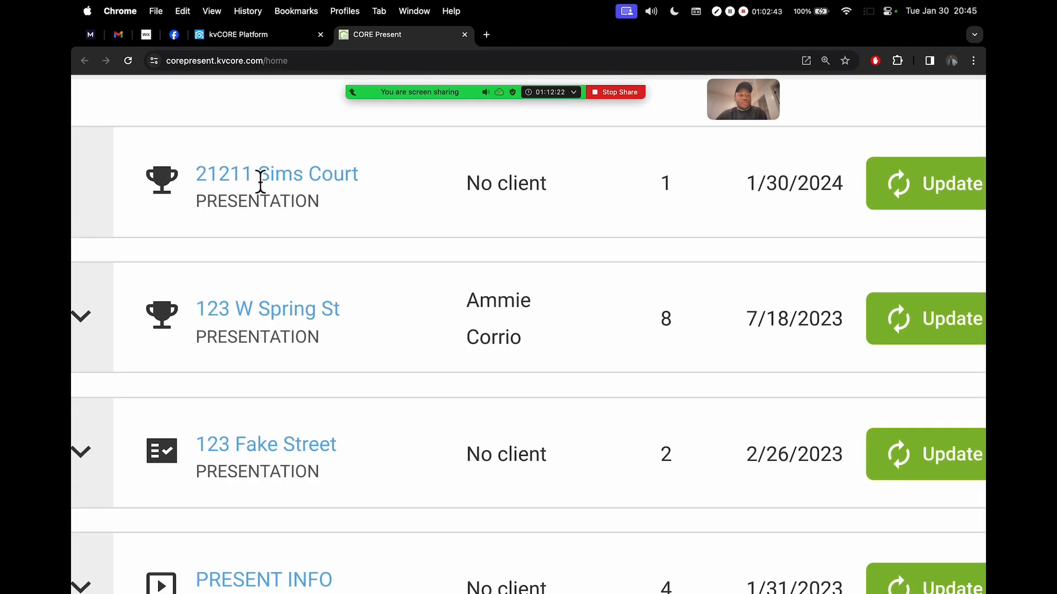
scroll(344, 189, down, 5)
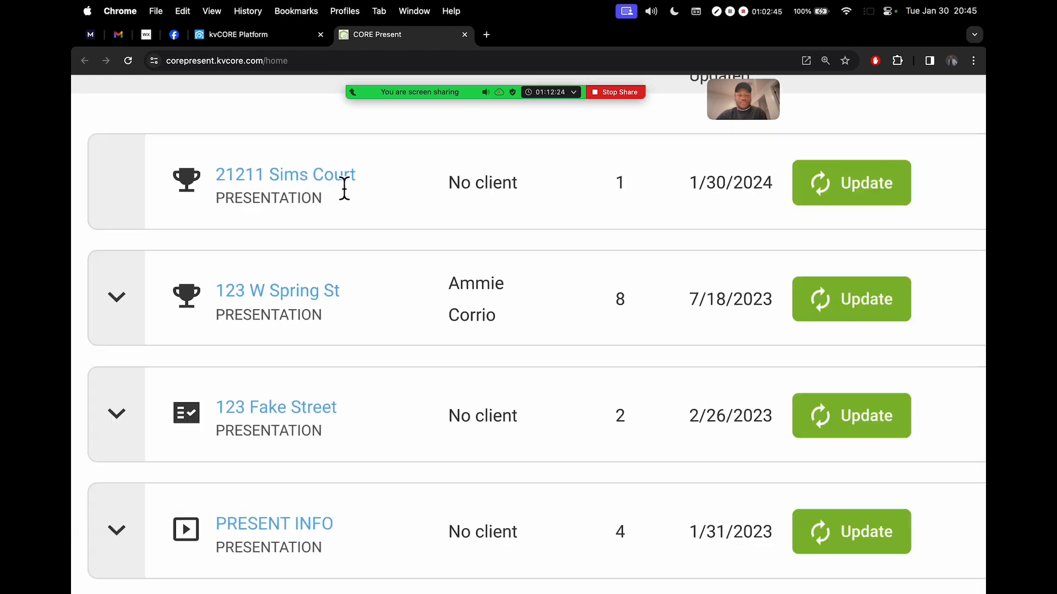
scroll(344, 189, down, 2)
scroll(386, 193, up, 2)
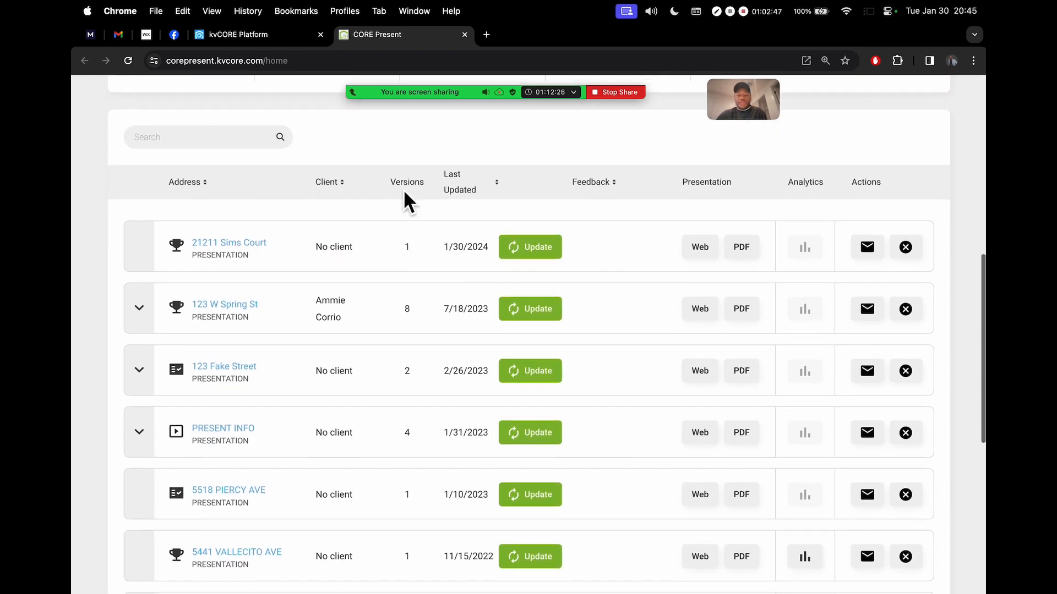
click(708, 256)
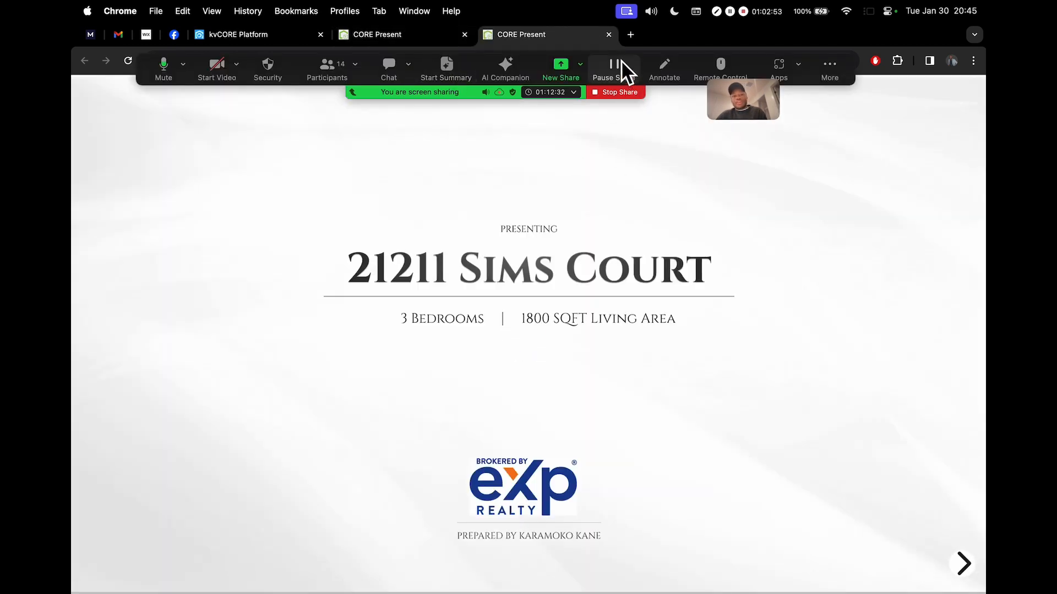
click(609, 35)
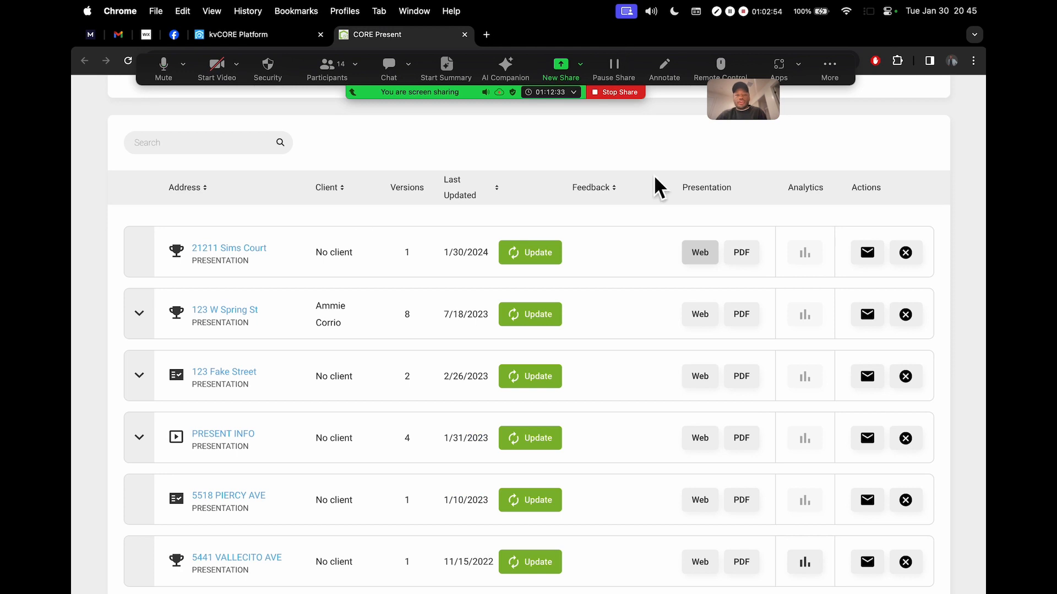
click(741, 252)
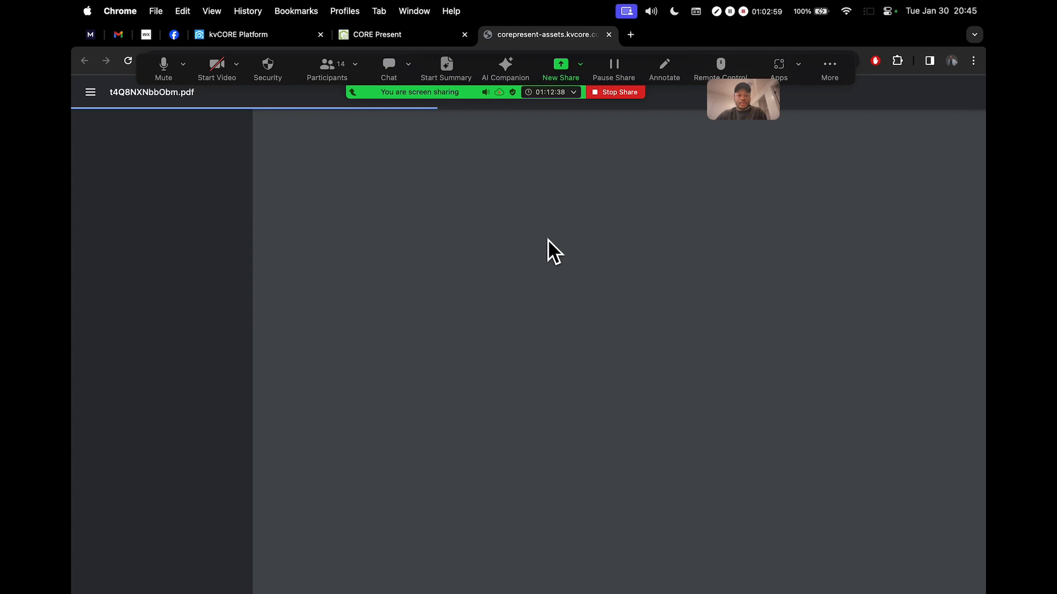
click(408, 35)
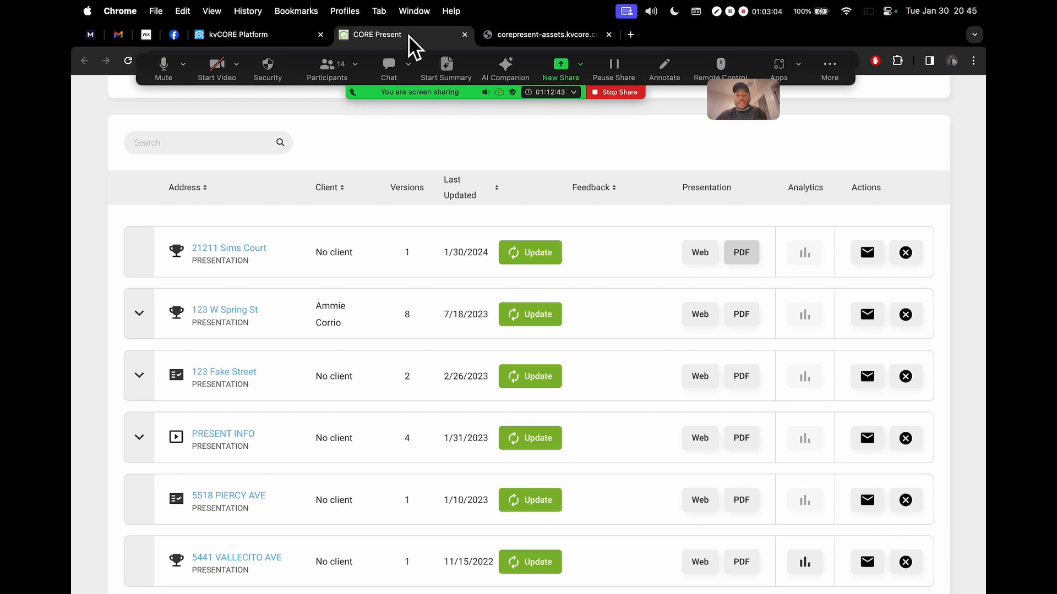
click(871, 256)
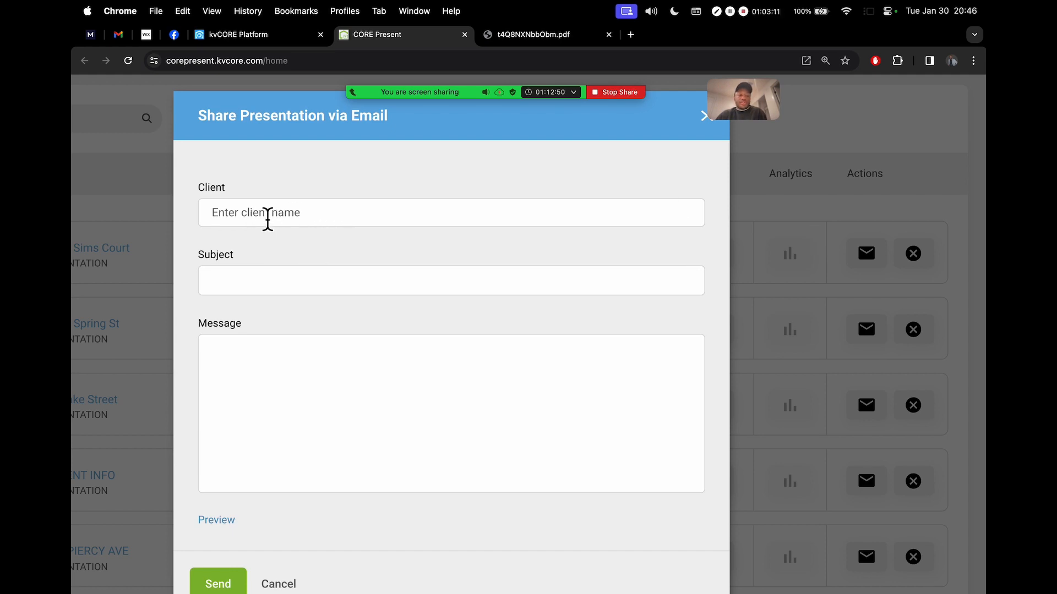
click(274, 219)
text(frank)
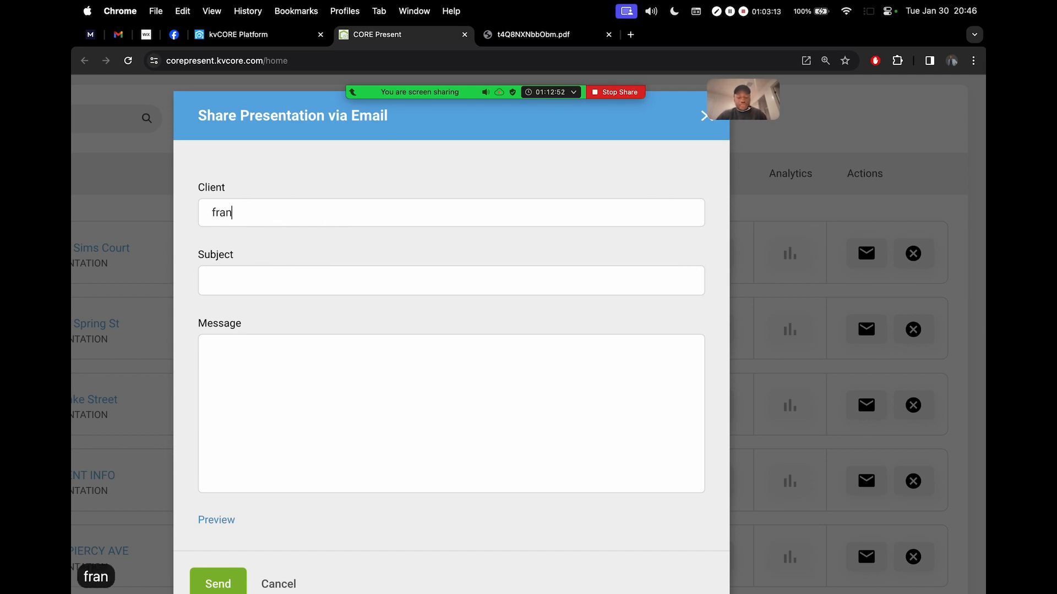
click(236, 242)
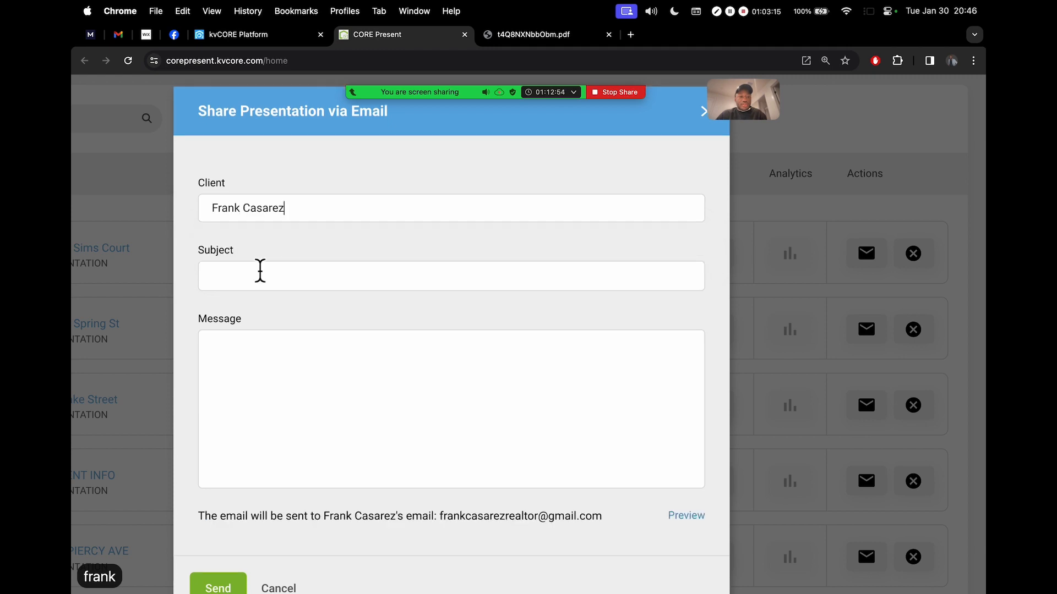
click(280, 281)
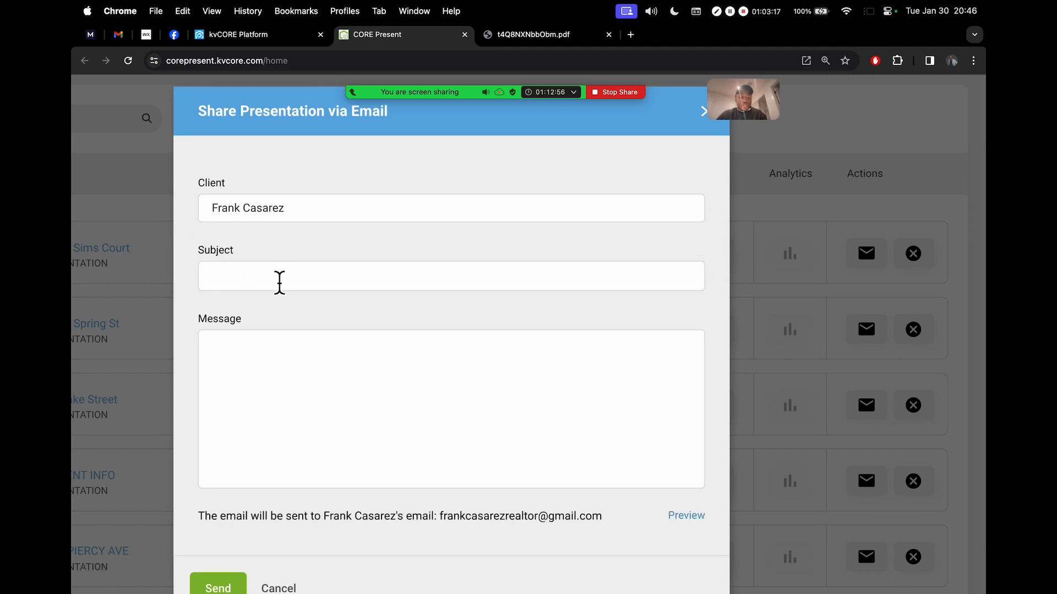
text(Hey there)
click(260, 356)
text(lknvlsknvlskdvnlksdnv)
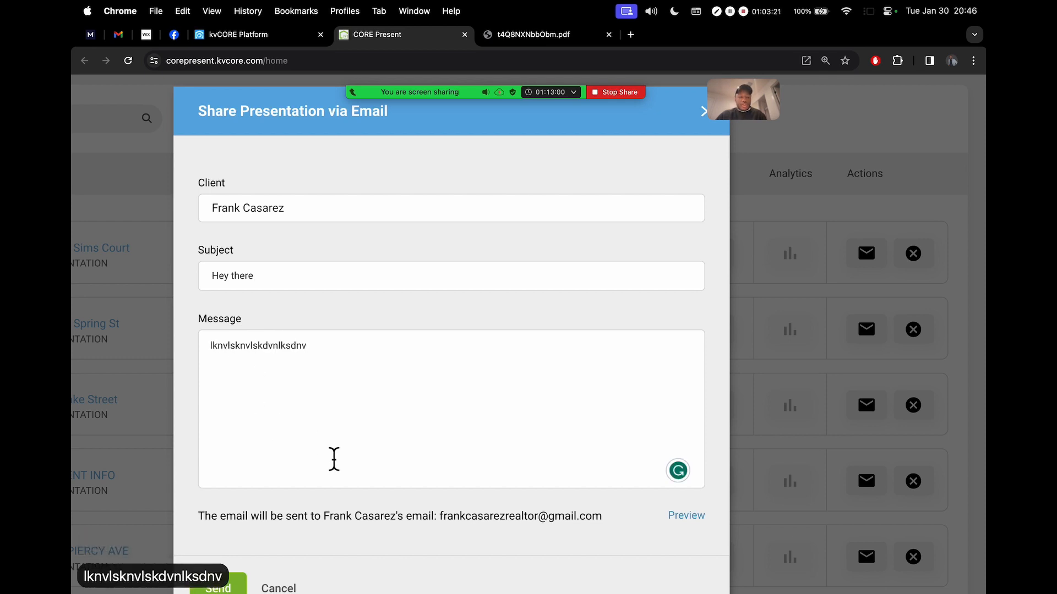
scroll(334, 460, down, 2)
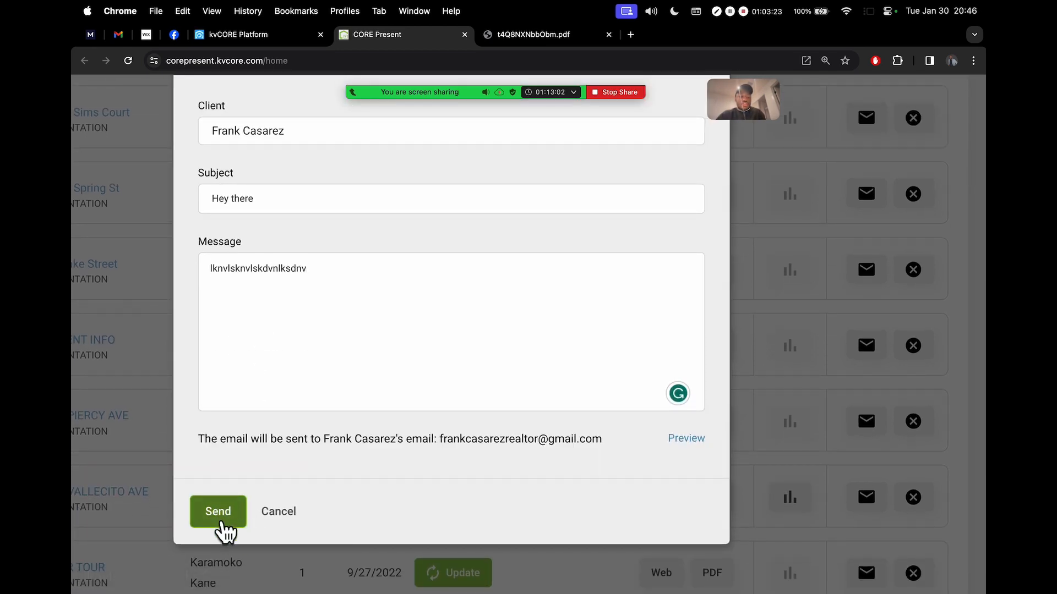
click(276, 512)
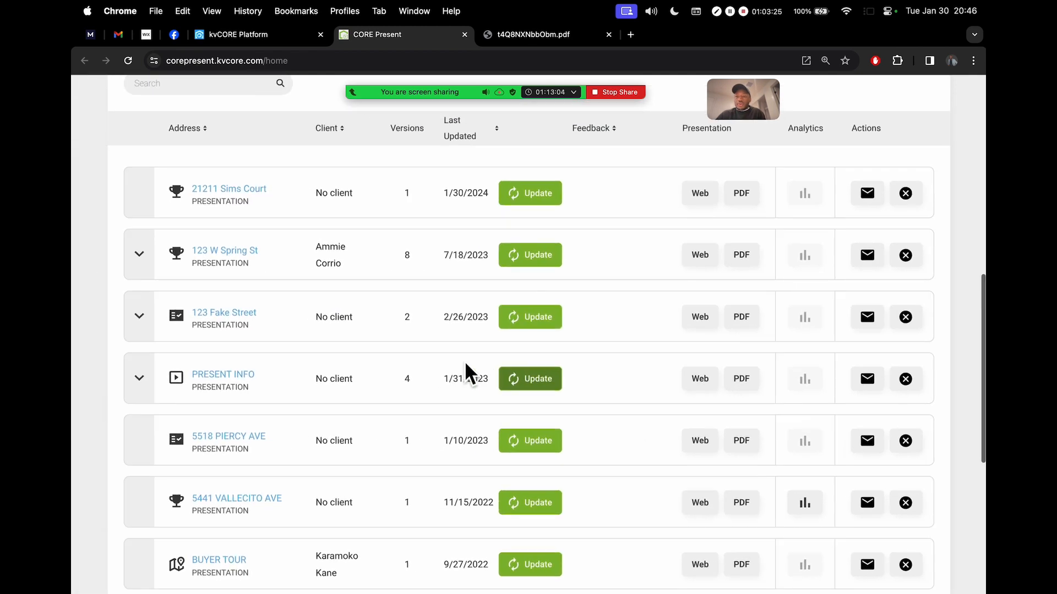
scroll(706, 186, down, 5)
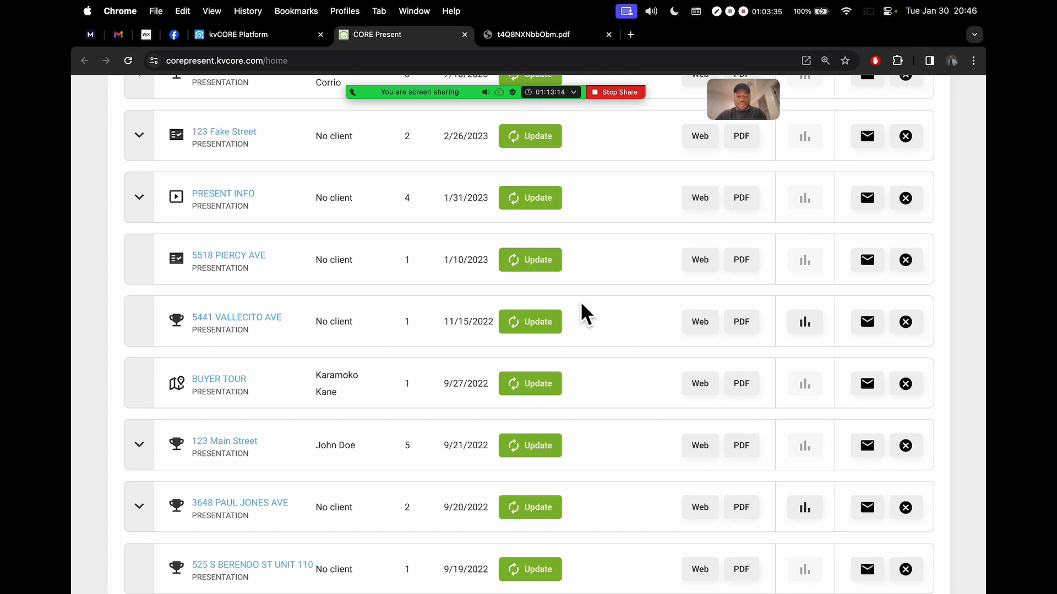
scroll(827, 312, up, 5)
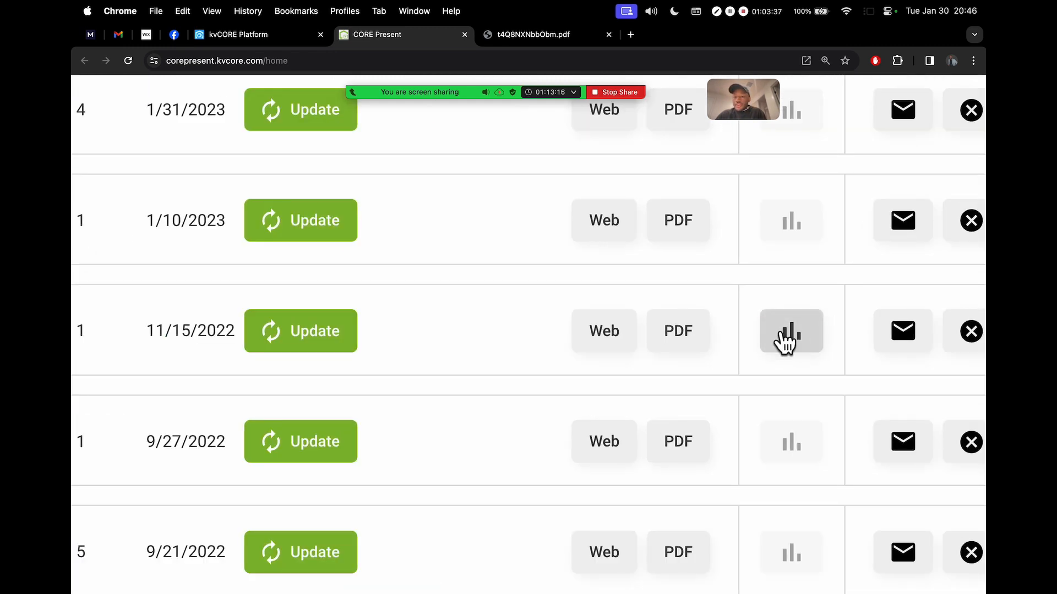
scroll(798, 341, down, 5)
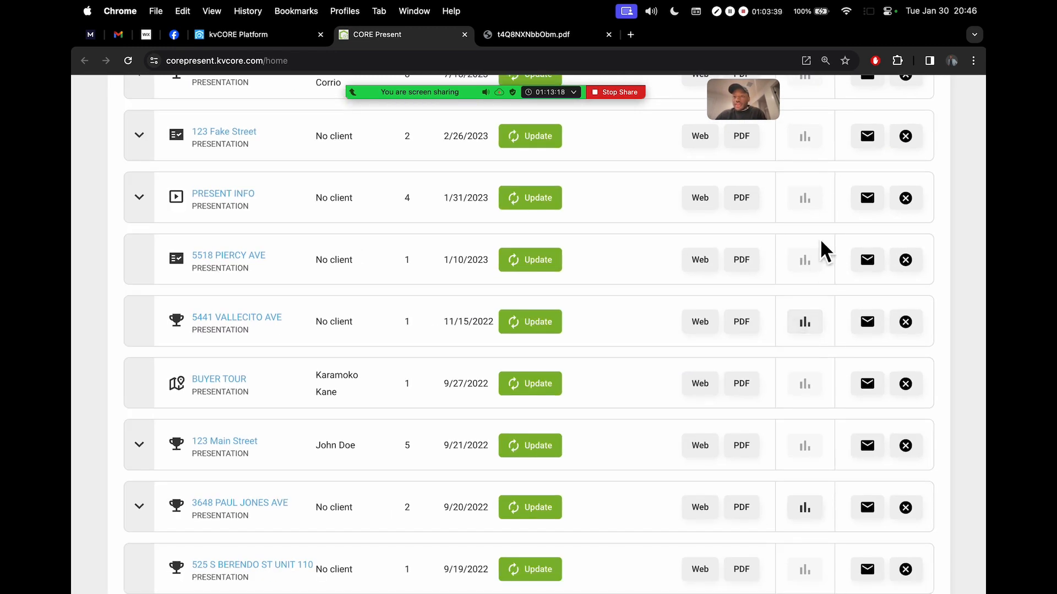
scroll(820, 248, up, 5)
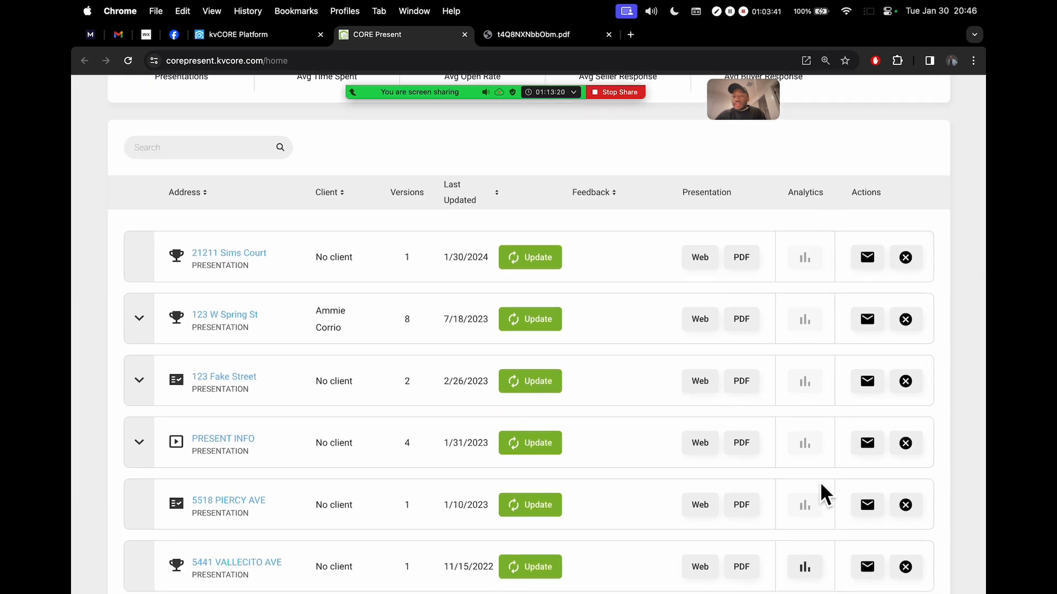
scroll(821, 490, down, 3)
click(816, 441)
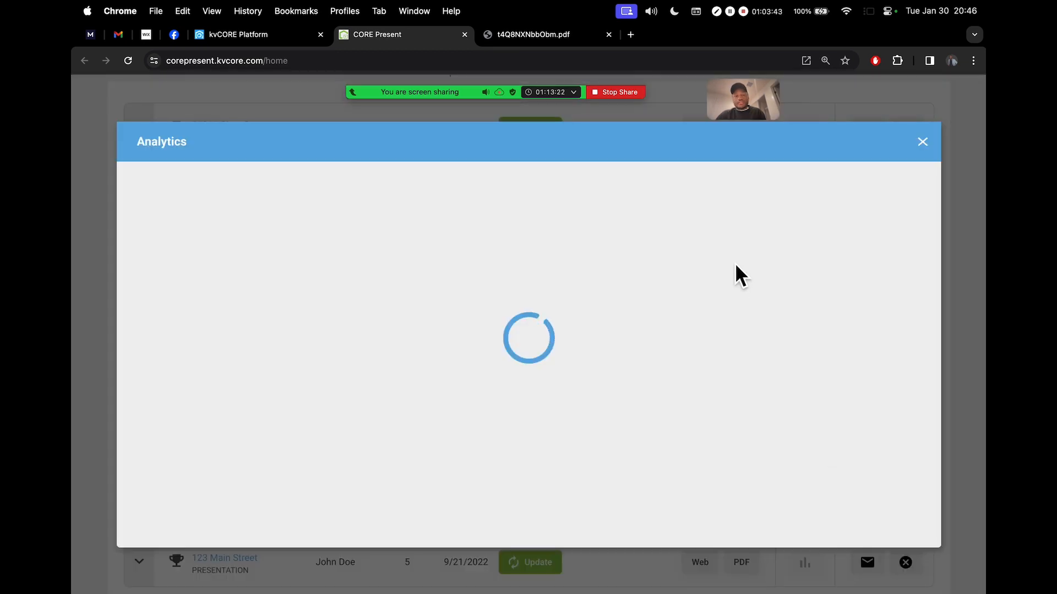
scroll(679, 204, down, 1)
scroll(680, 204, up, 1)
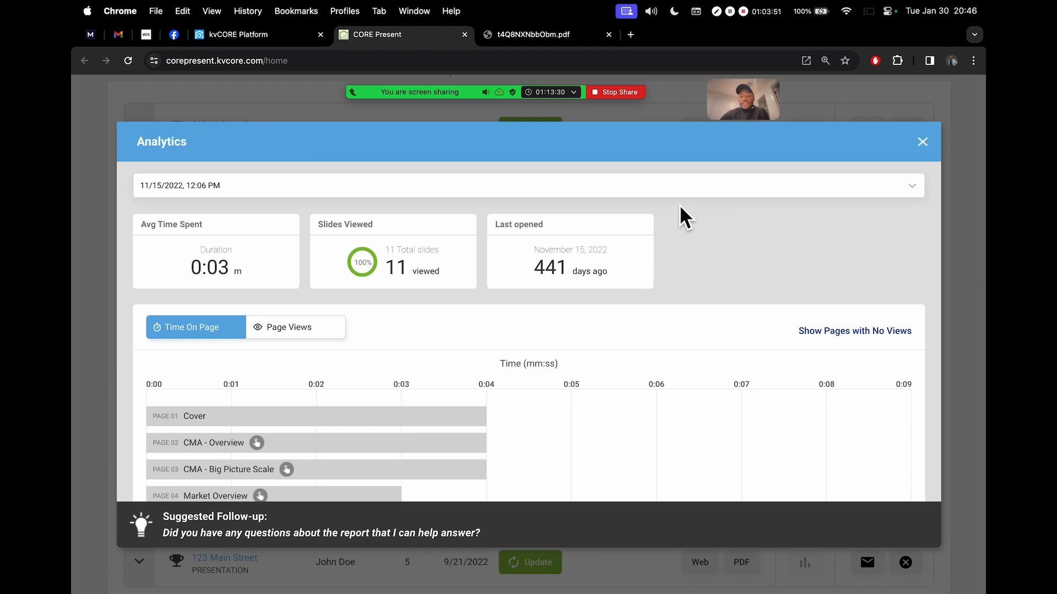
scroll(679, 203, down, 4)
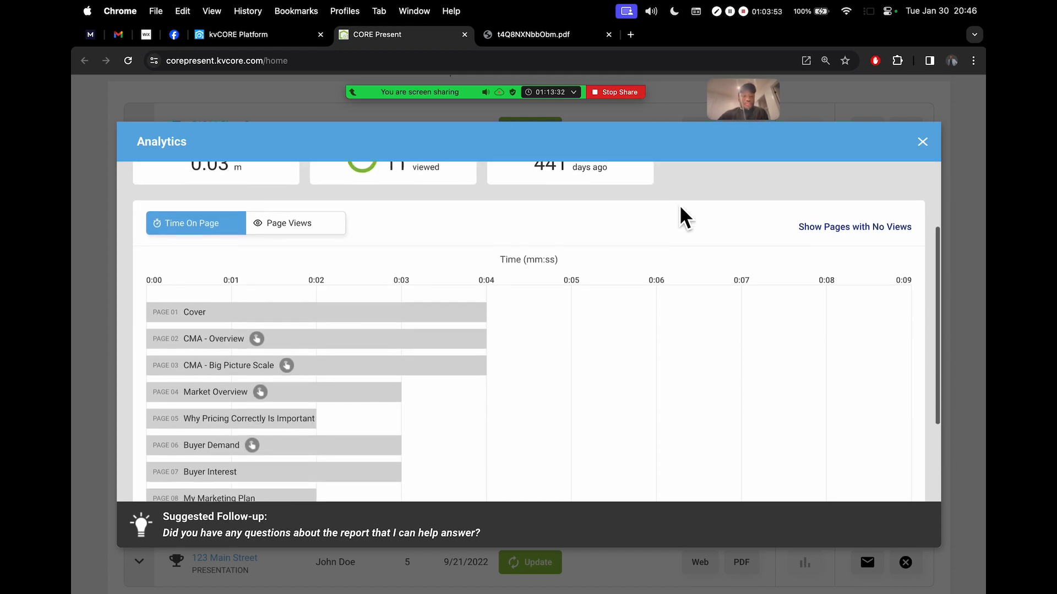
scroll(679, 204, up, 4)
scroll(405, 267, up, 3)
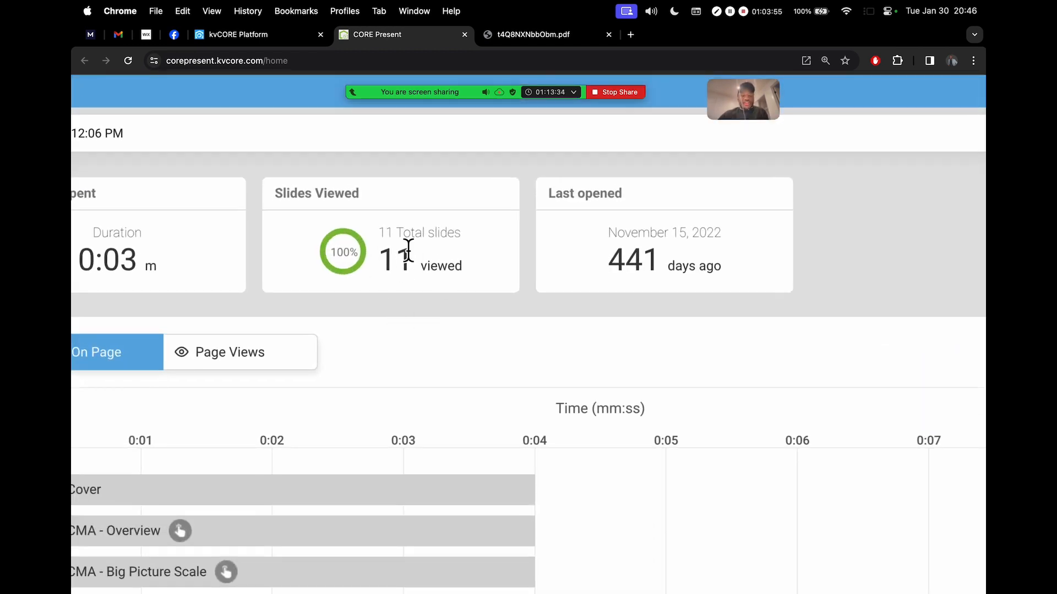
scroll(409, 275, down, 3)
scroll(408, 275, down, 3)
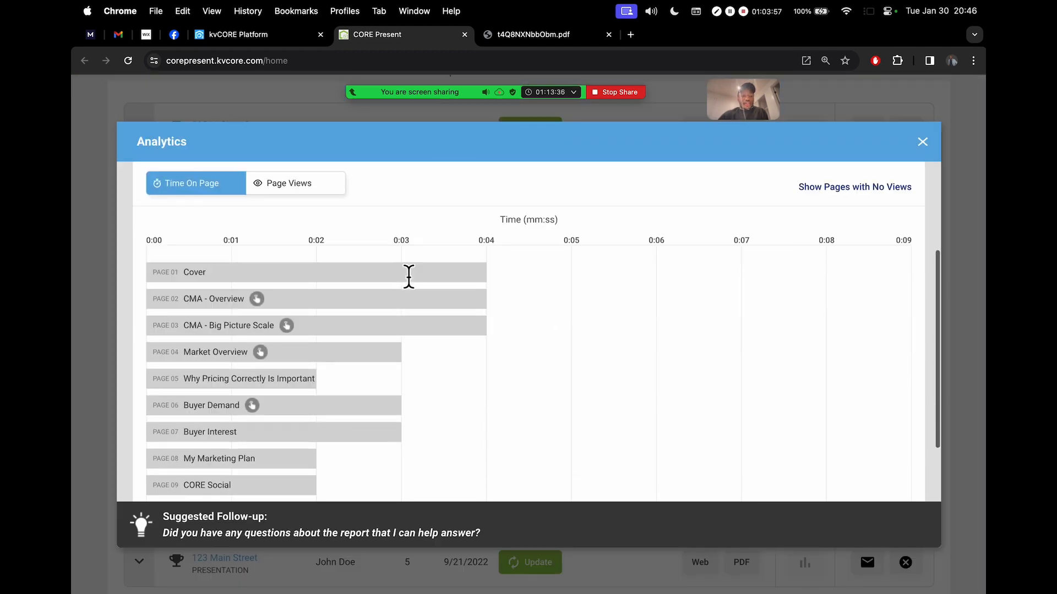
scroll(242, 285, down, 1)
scroll(238, 286, down, 1)
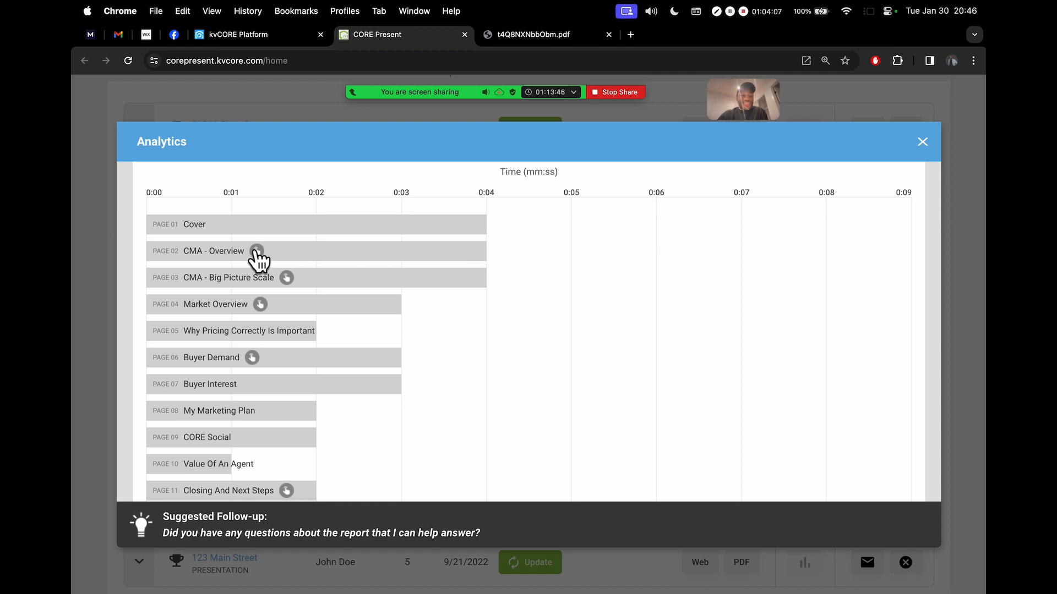
scroll(256, 254, up, 5)
scroll(260, 266, down, 5)
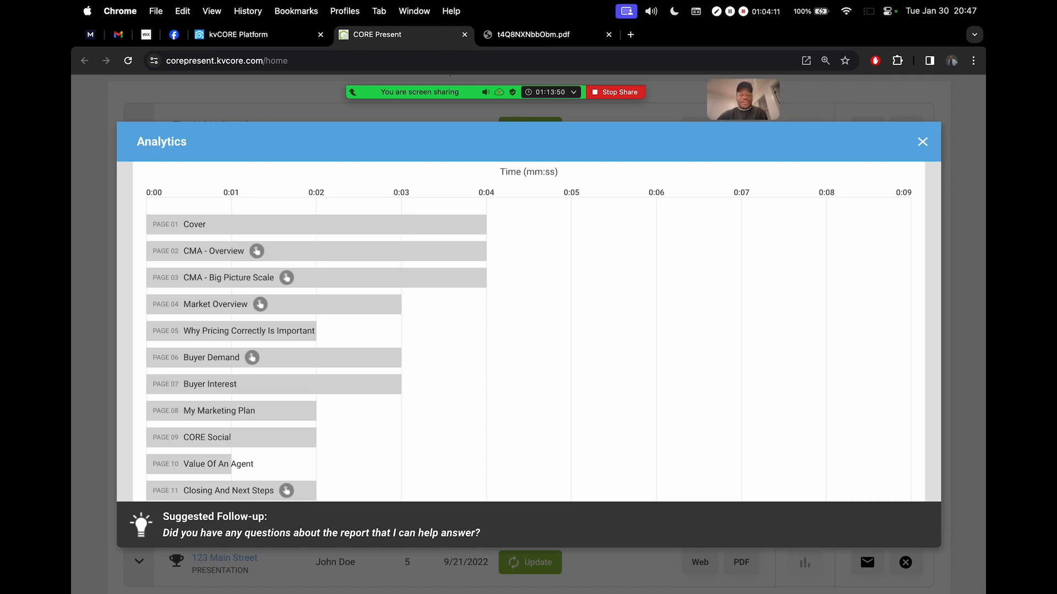
click(921, 144)
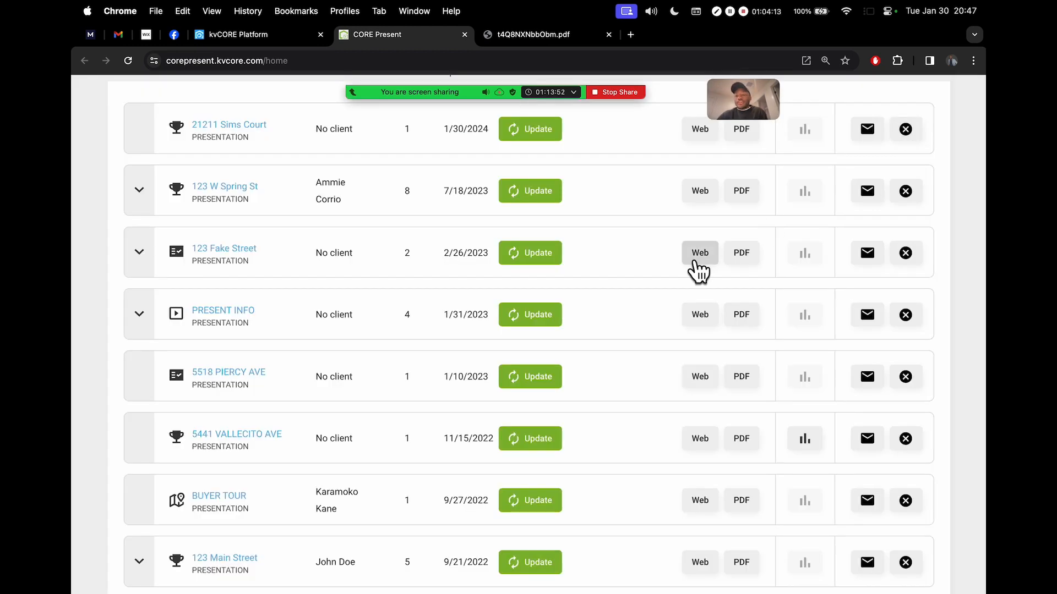
scroll(697, 267, up, 10)
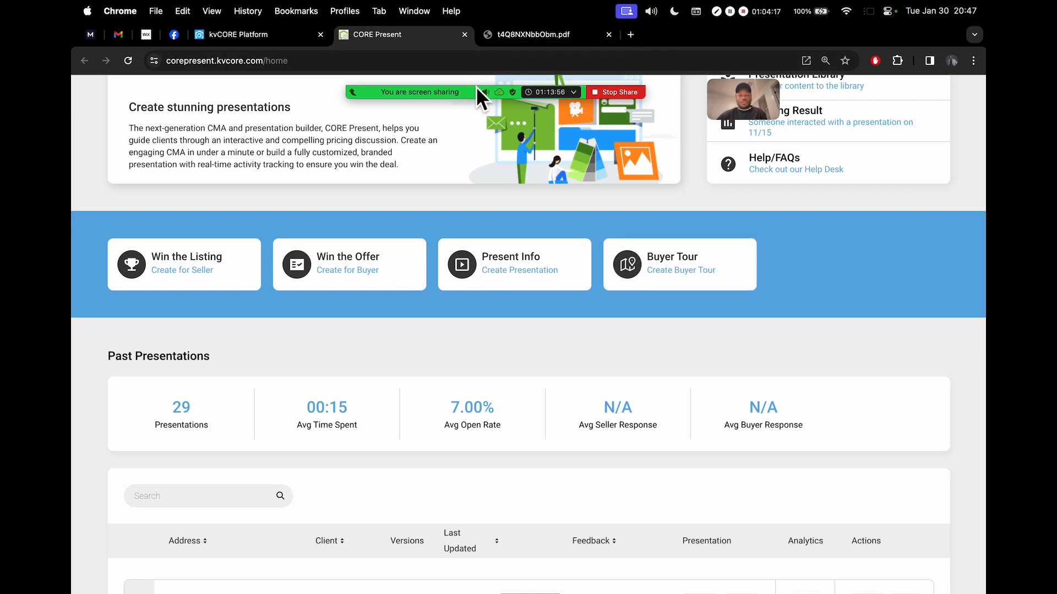
mouse_move(477, 95)
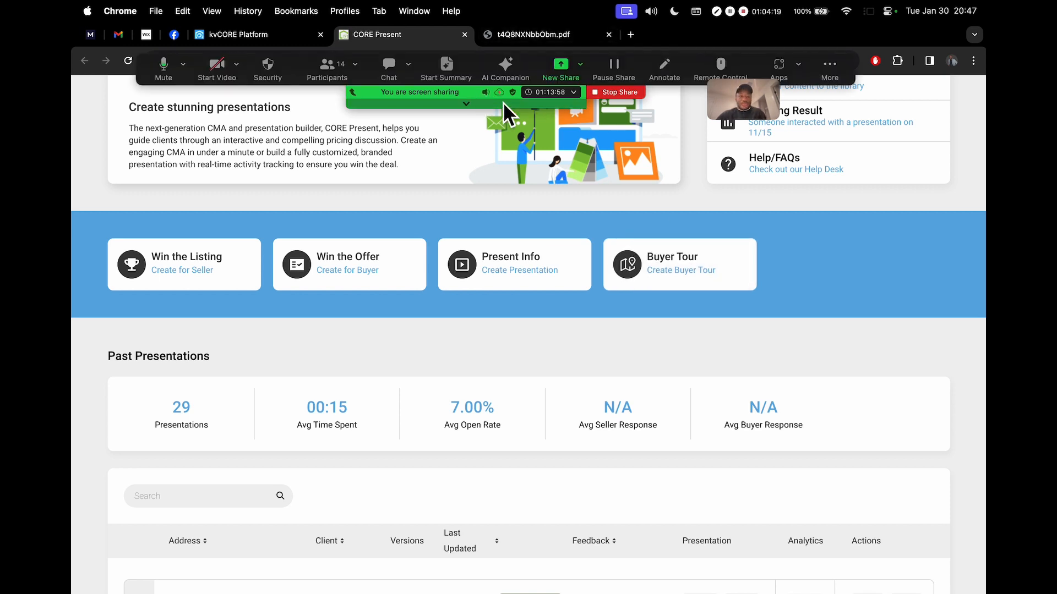
Close the CORE Present tab, scroll the PDF report to the CMA map, then close the PDF
click(465, 35)
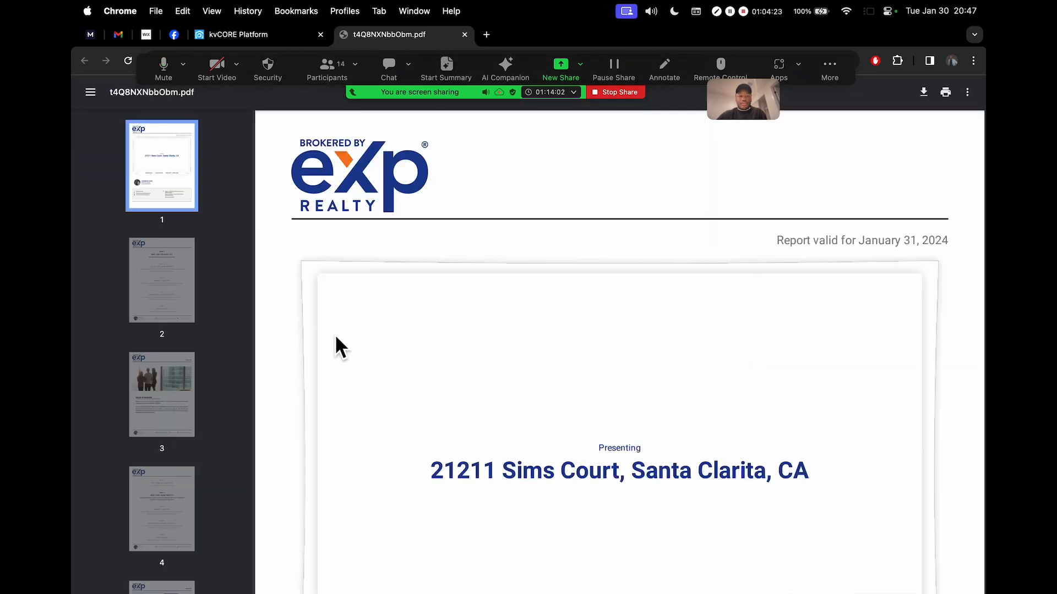
scroll(613, 385, down, 10)
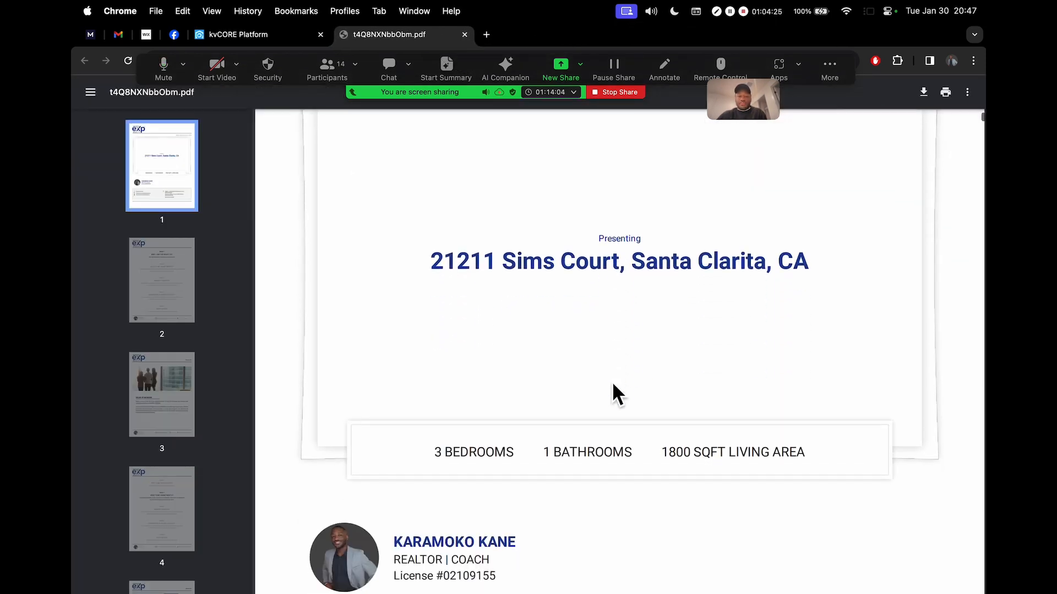
scroll(612, 381, down, 15)
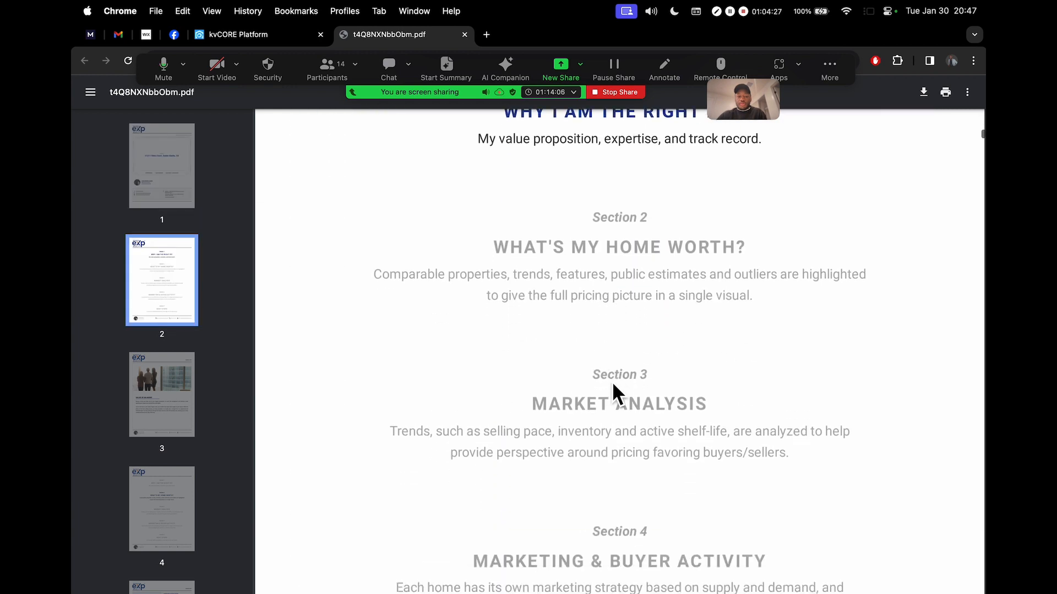
scroll(612, 381, down, 15)
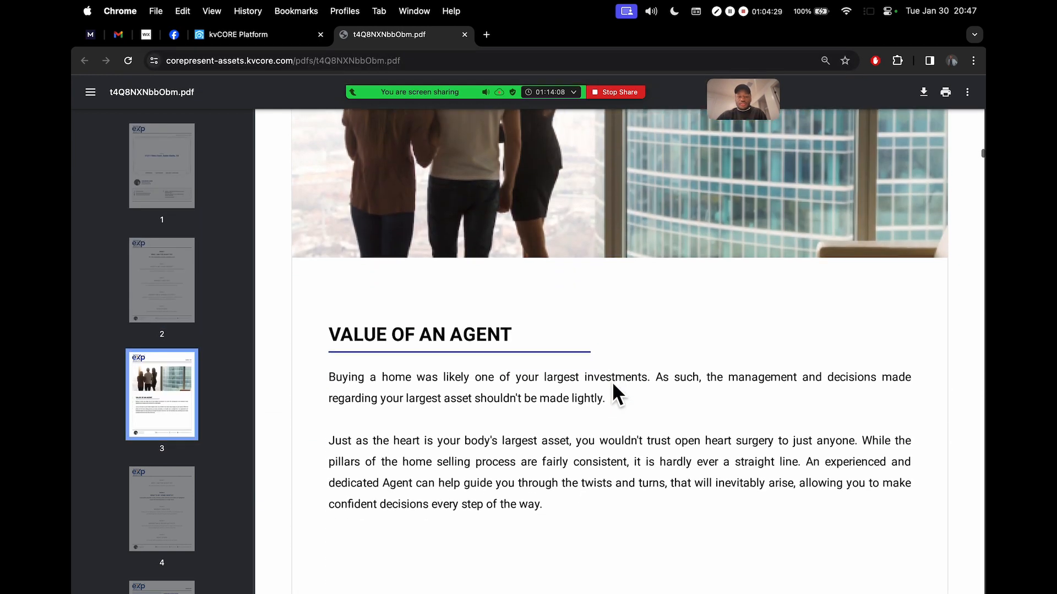
scroll(612, 381, down, 15)
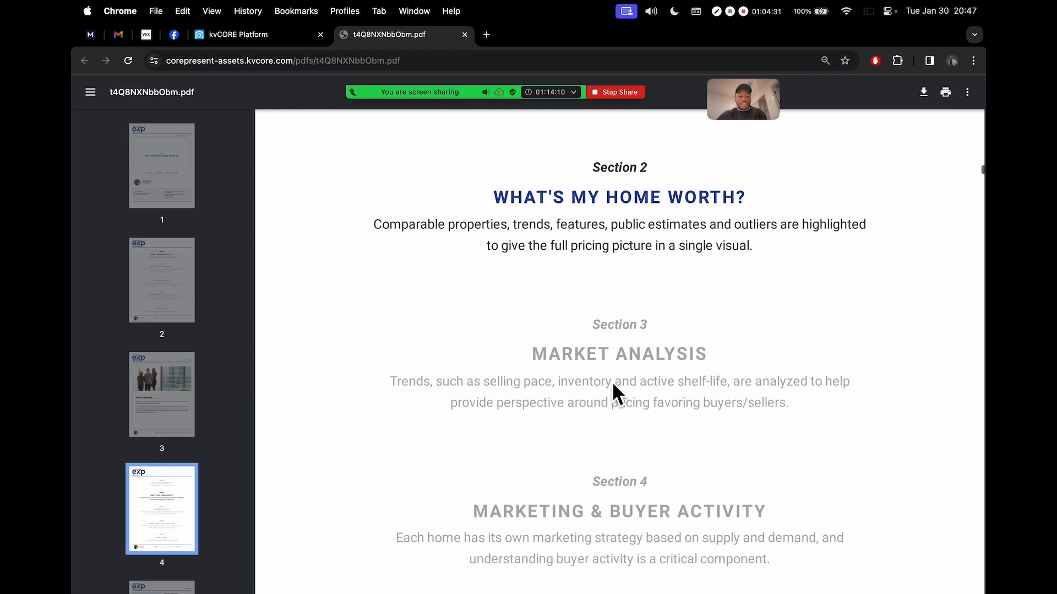
scroll(612, 381, down, 3)
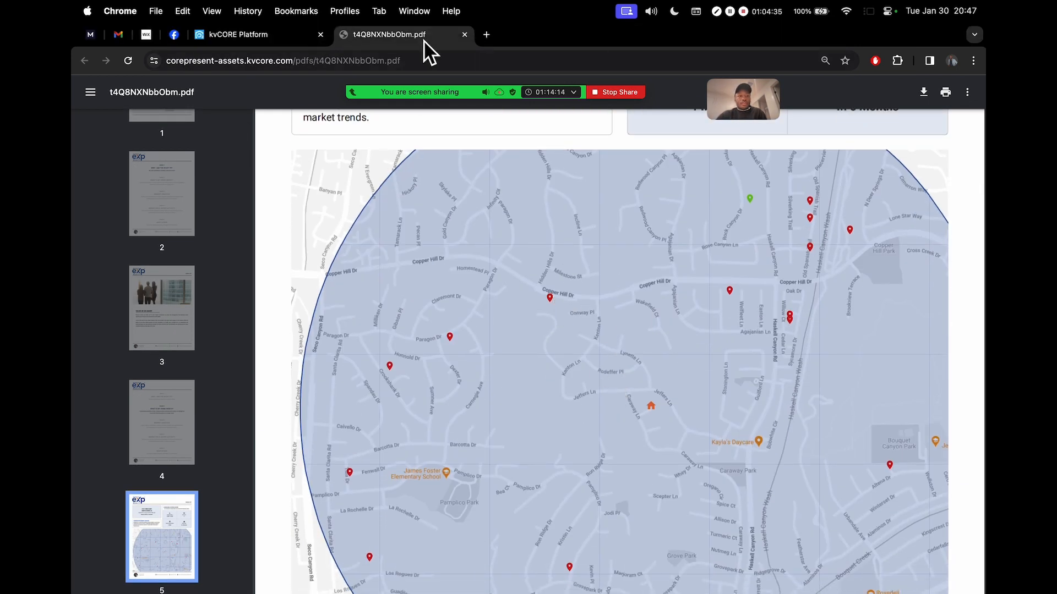
click(467, 36)
mouse_move(361, 460)
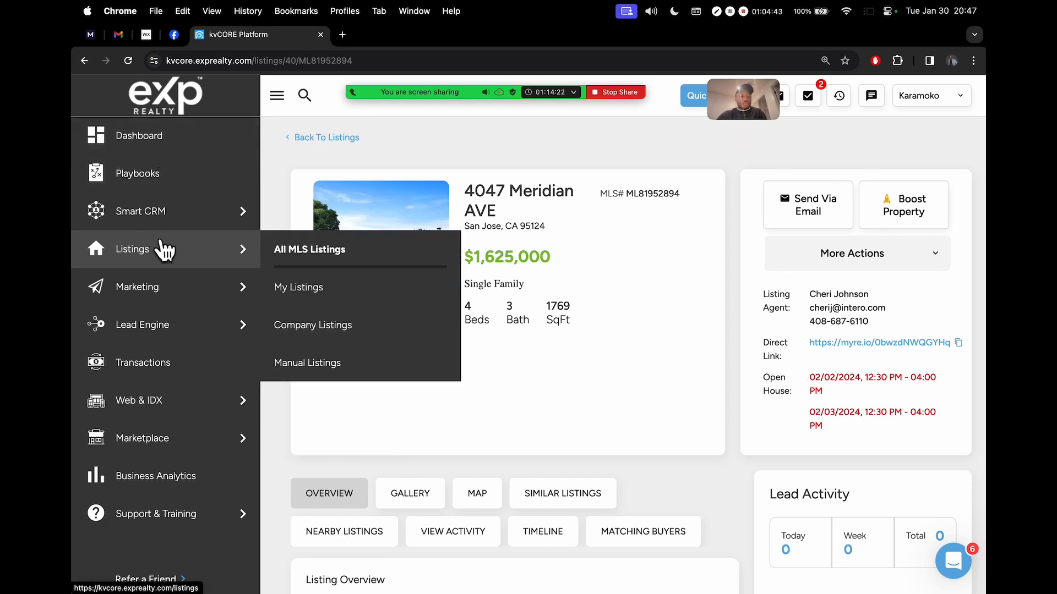
Open the Marketing overview, raise the volume, and move the meeting participants window aside
click(176, 285)
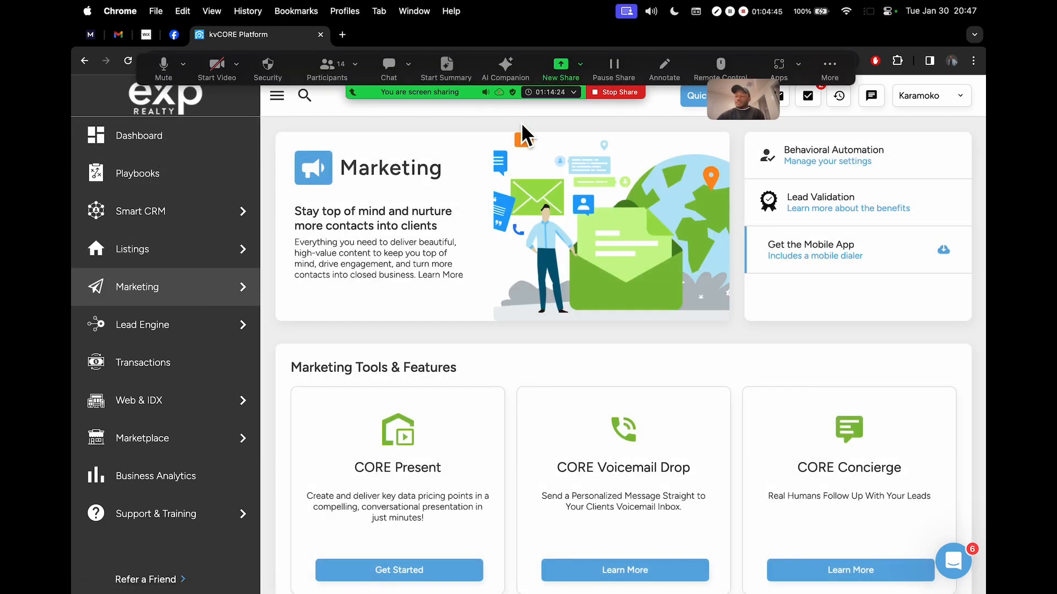
key(XF86AudioRaiseVolume)
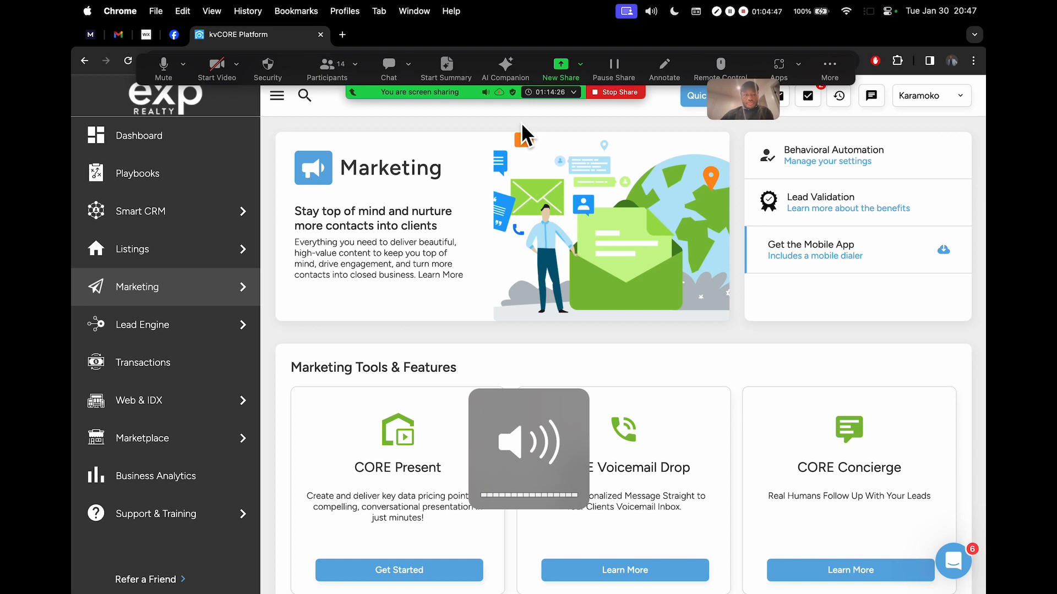
click(311, 75)
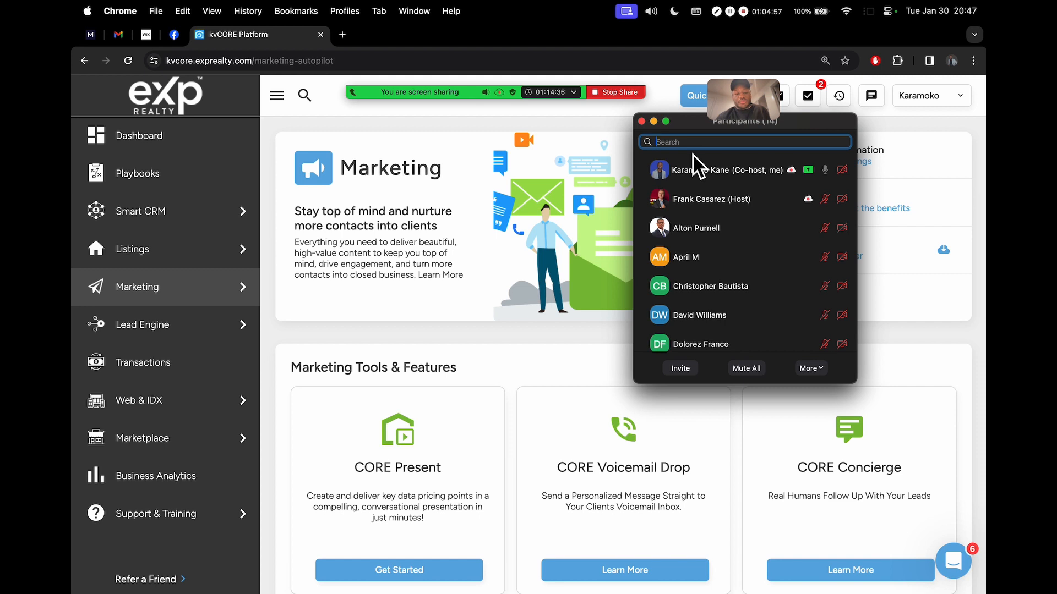
drag(694, 122, 550, 148)
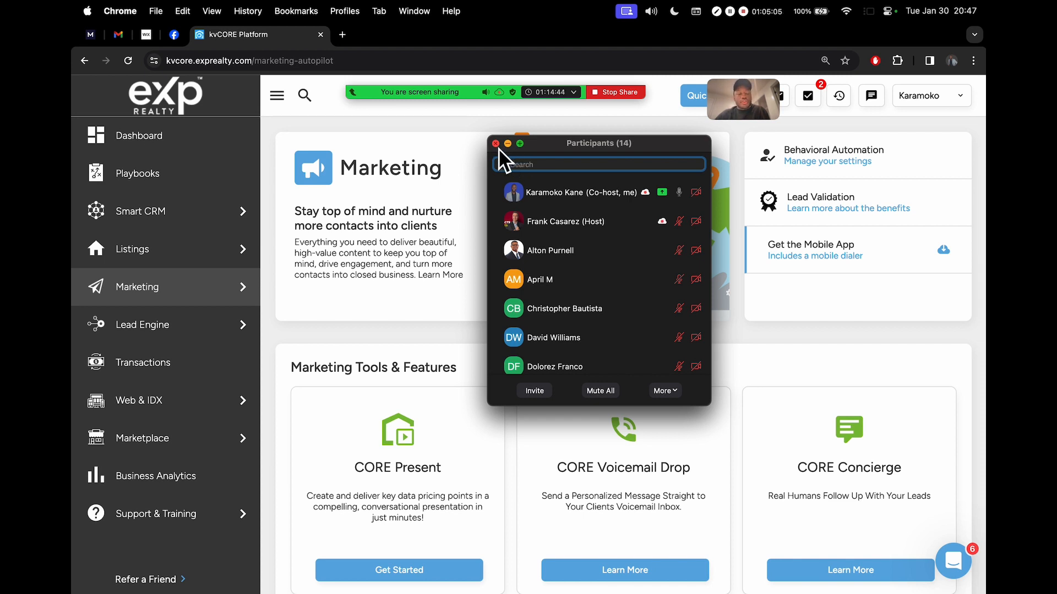
Launch CORE Present in a new tab from the Marketing flyout
mouse_move(252, 230)
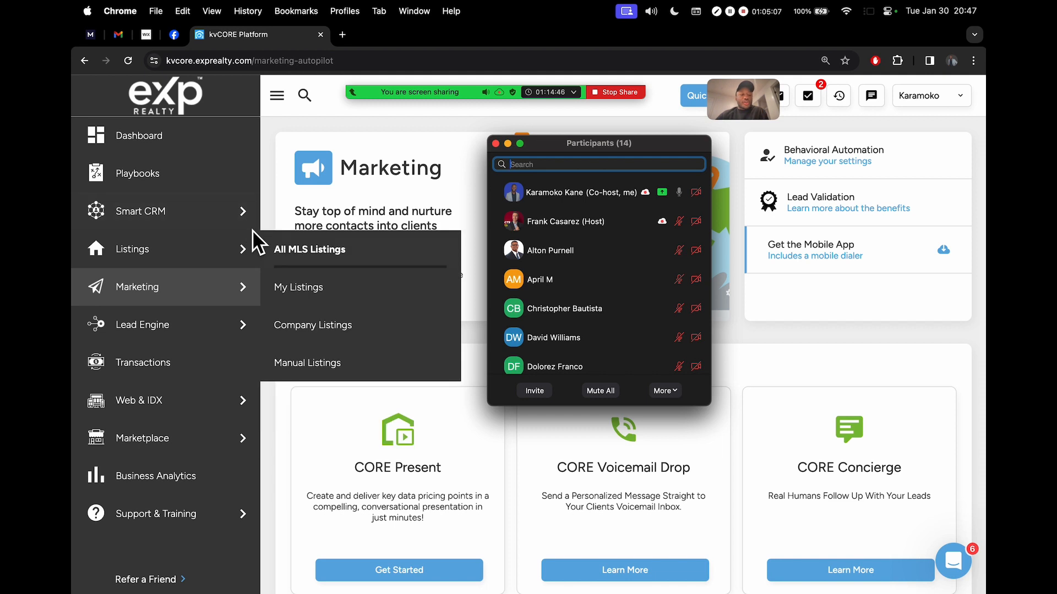
mouse_move(218, 289)
click(352, 448)
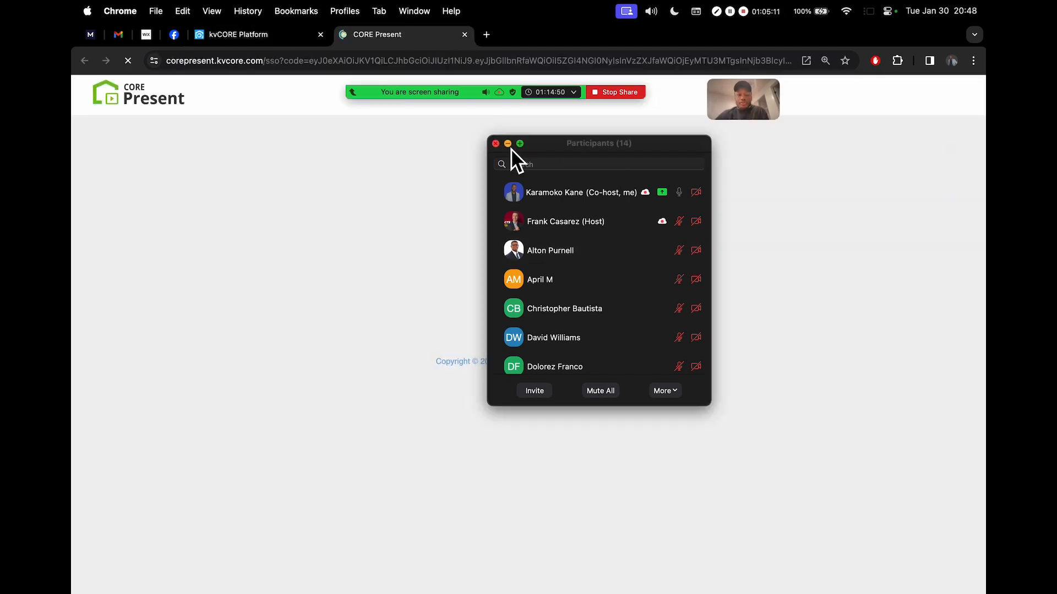
click(509, 144)
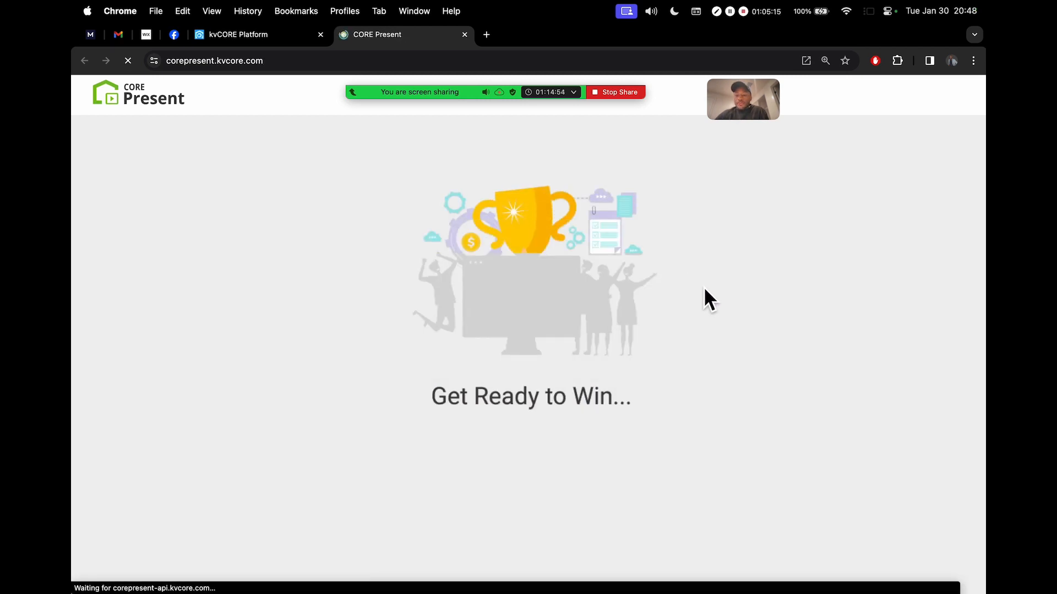
scroll(725, 335, down, 5)
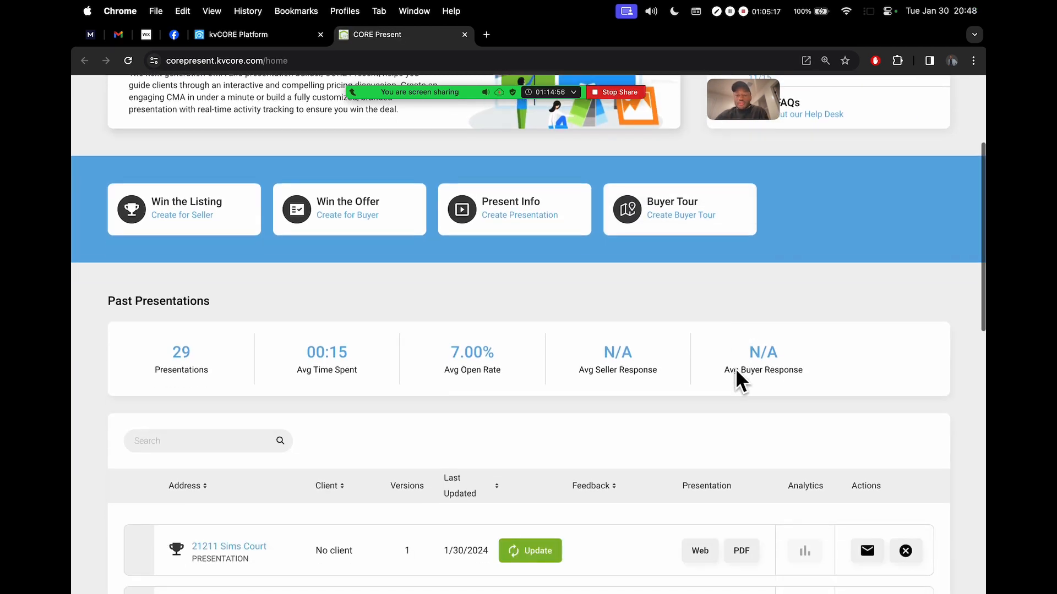
scroll(735, 369, down, 3)
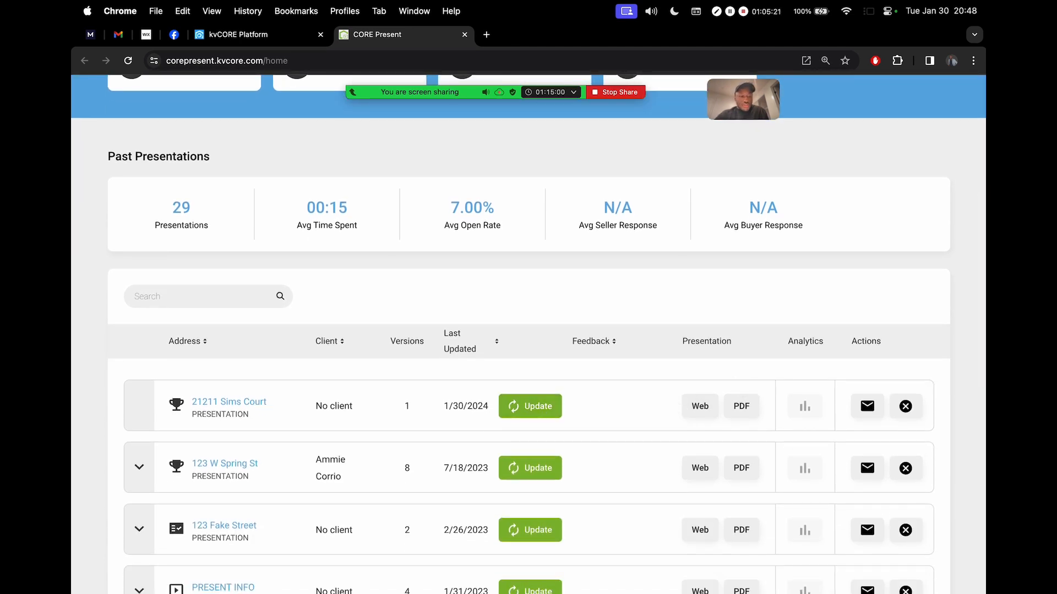
click(535, 404)
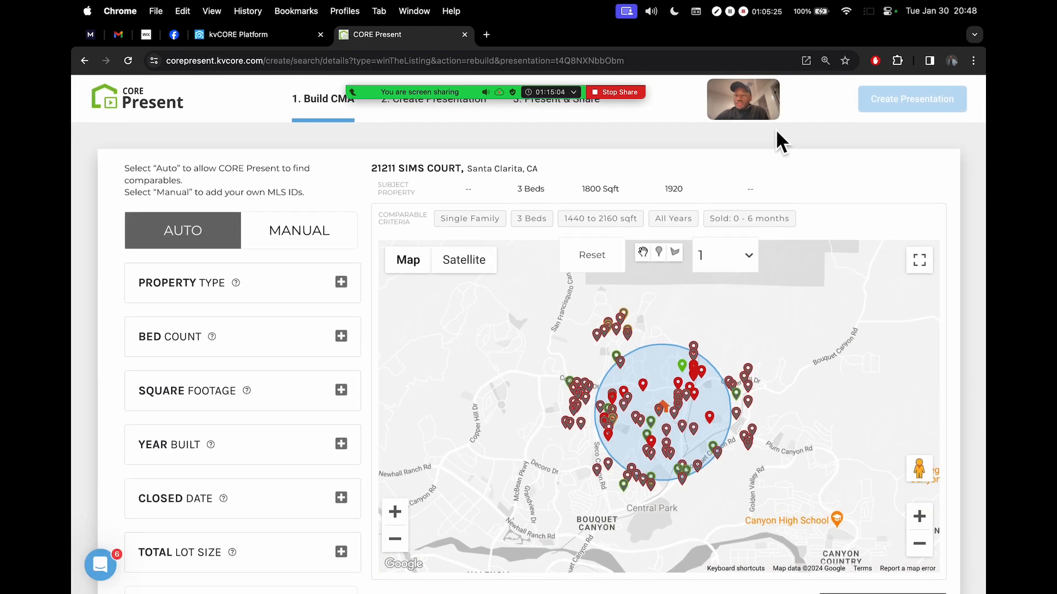
scroll(745, 165, down, 5)
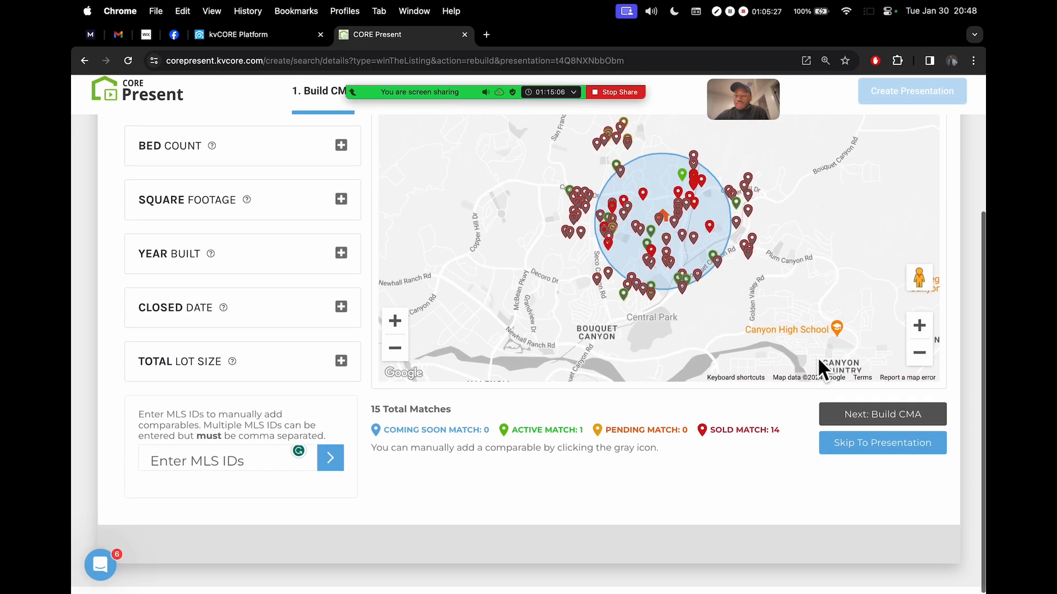
click(906, 448)
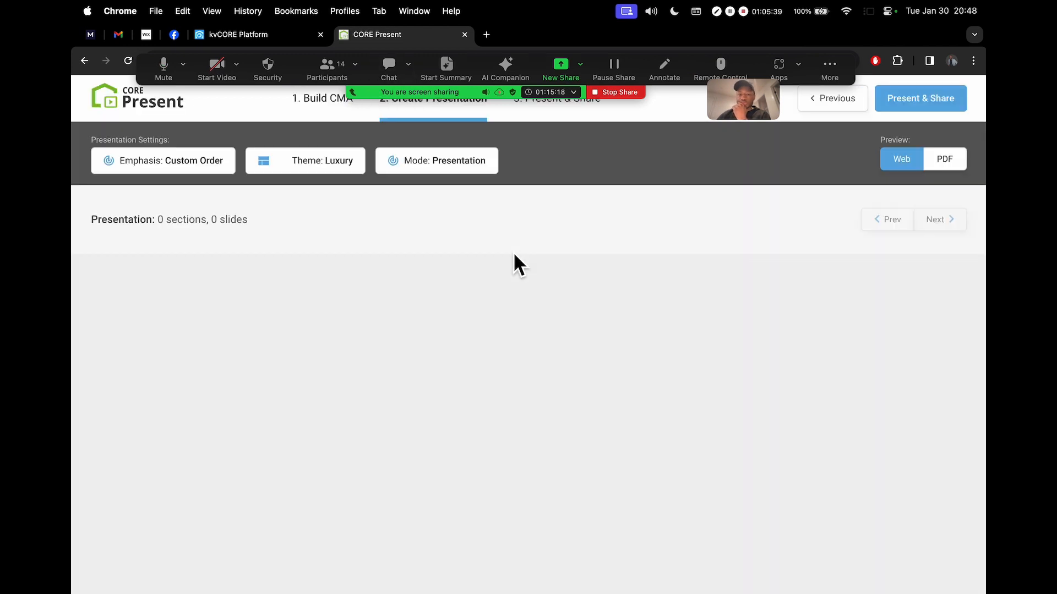
click(920, 112)
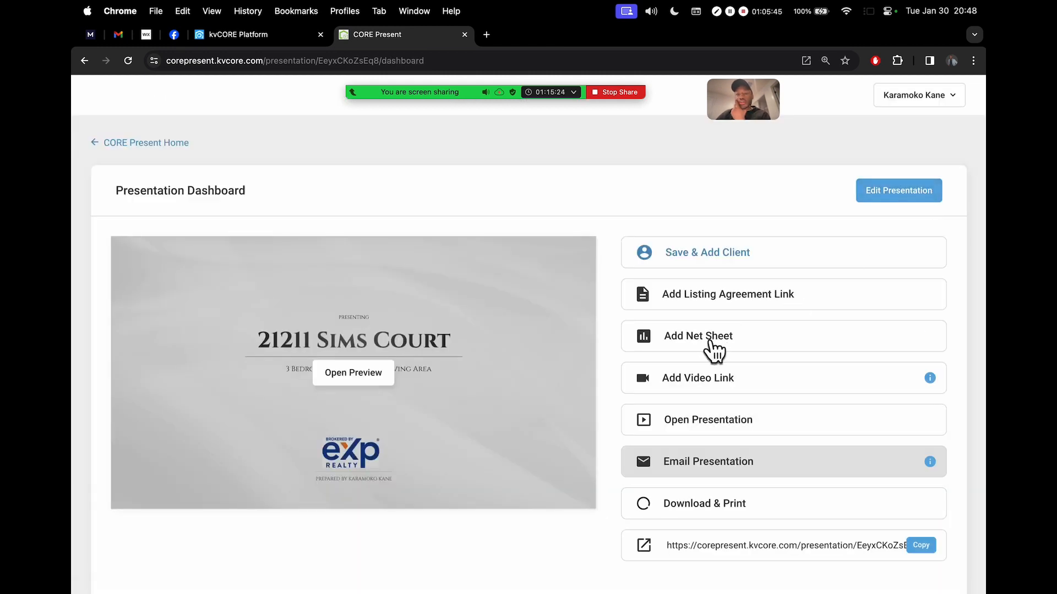
Start a new net sheet from the presentation dashboard
scroll(708, 333, up, 5)
scroll(707, 333, right, 2)
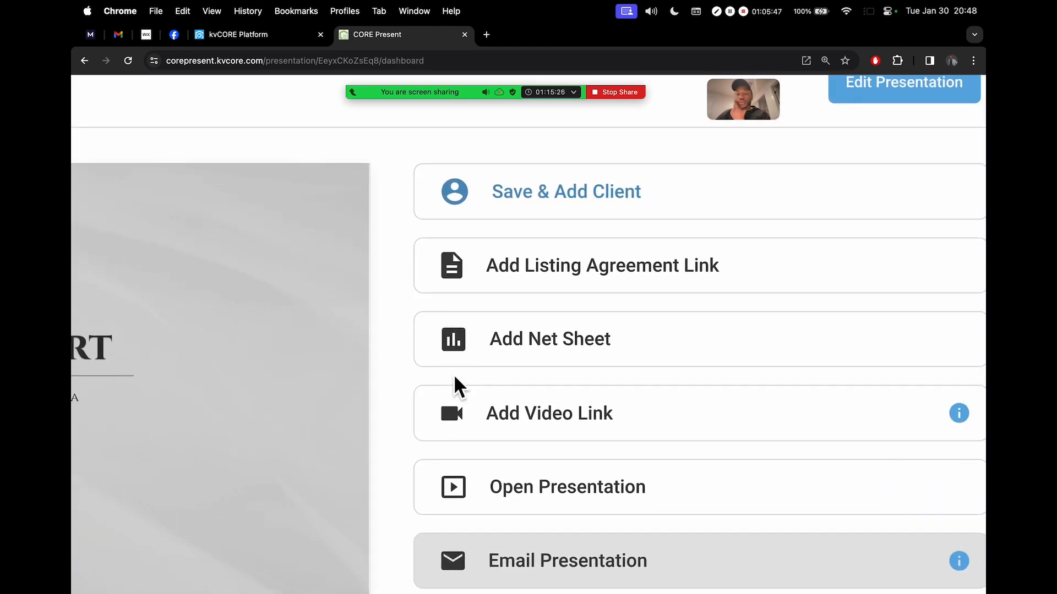
scroll(624, 332, down, 5)
click(714, 345)
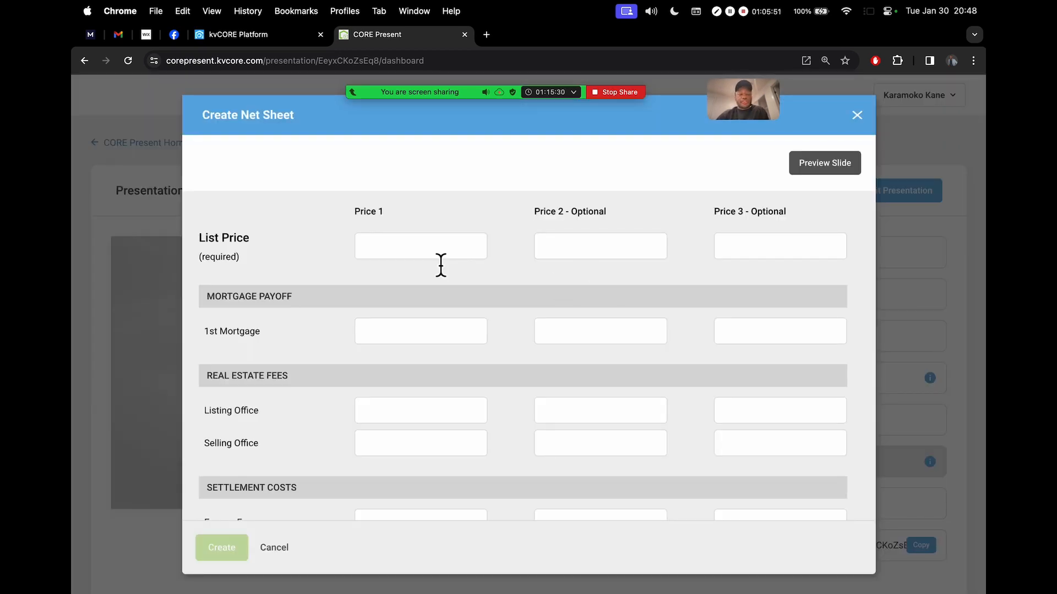
Review the Create Net Sheet rows: list price, mortgage, real estate fees, settlement, transfer taxes and costs
scroll(454, 316, down, 2)
scroll(454, 316, down, 1)
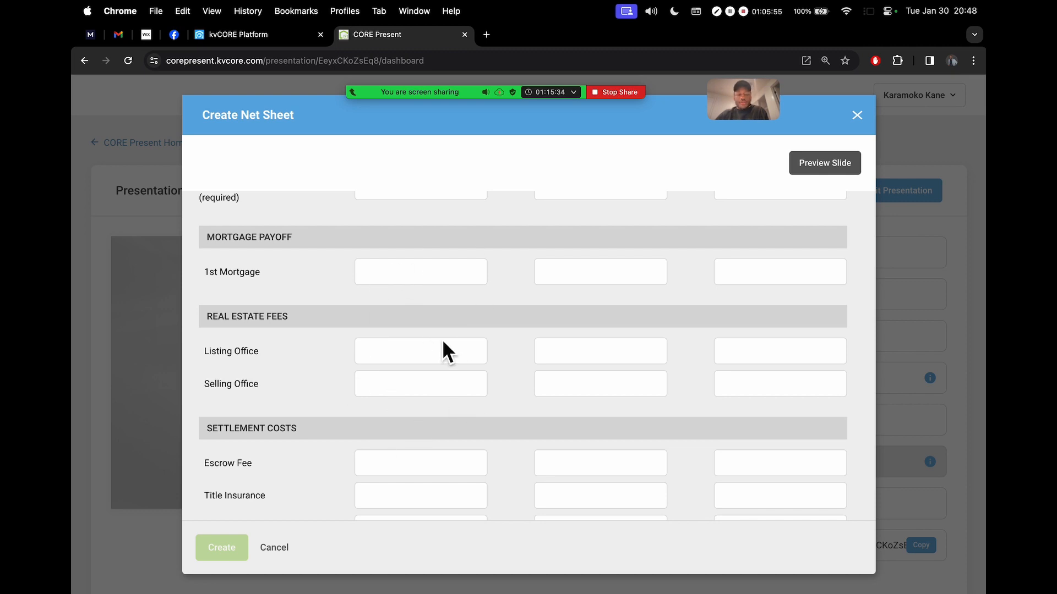
scroll(443, 342, down, 2)
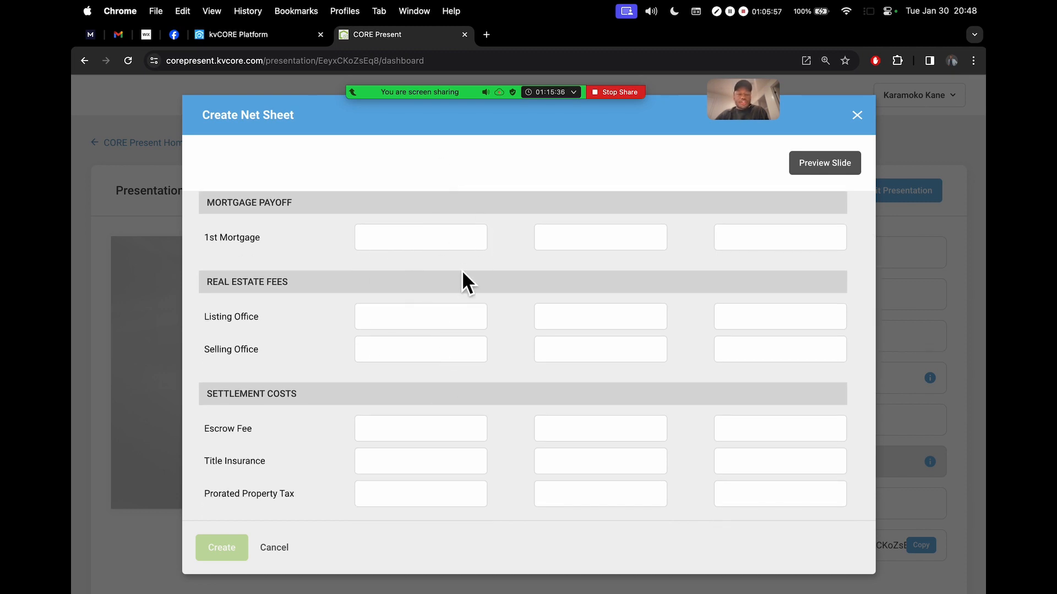
scroll(512, 282, down, 1)
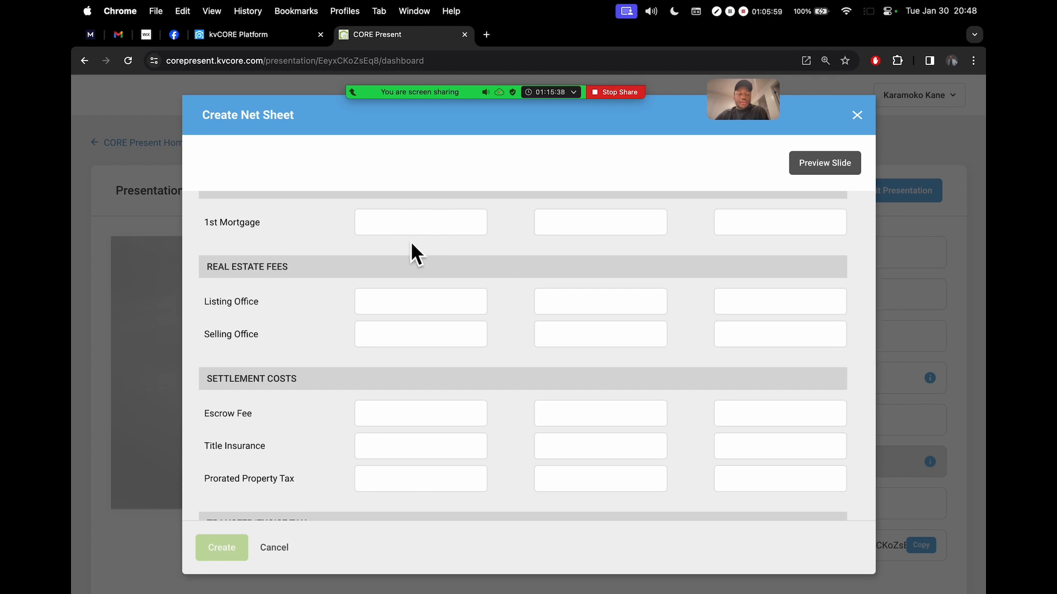
scroll(444, 306, down, 5)
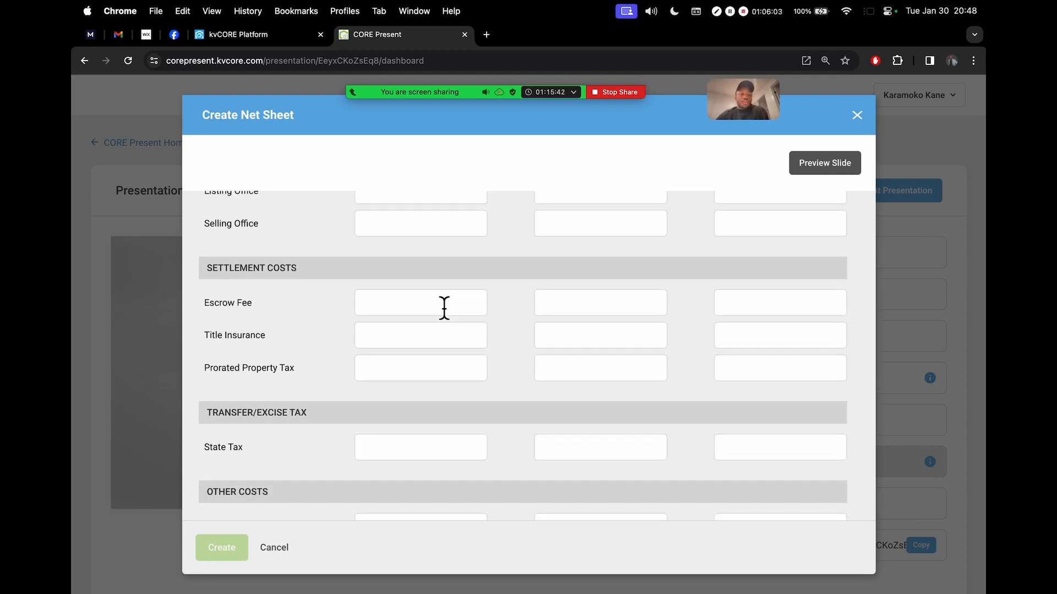
scroll(444, 307, down, 9)
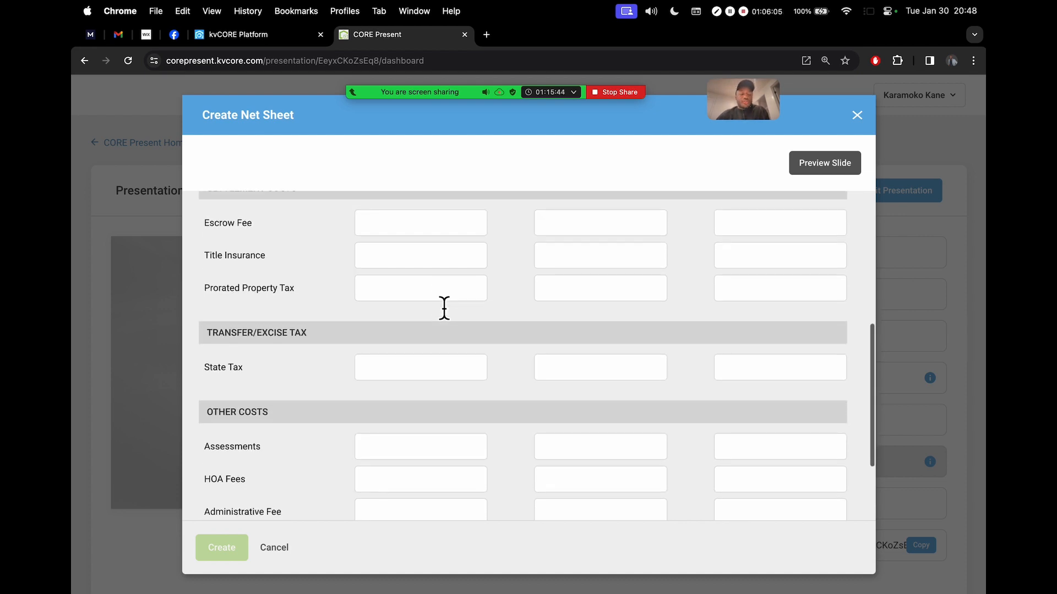
scroll(443, 302, down, 2)
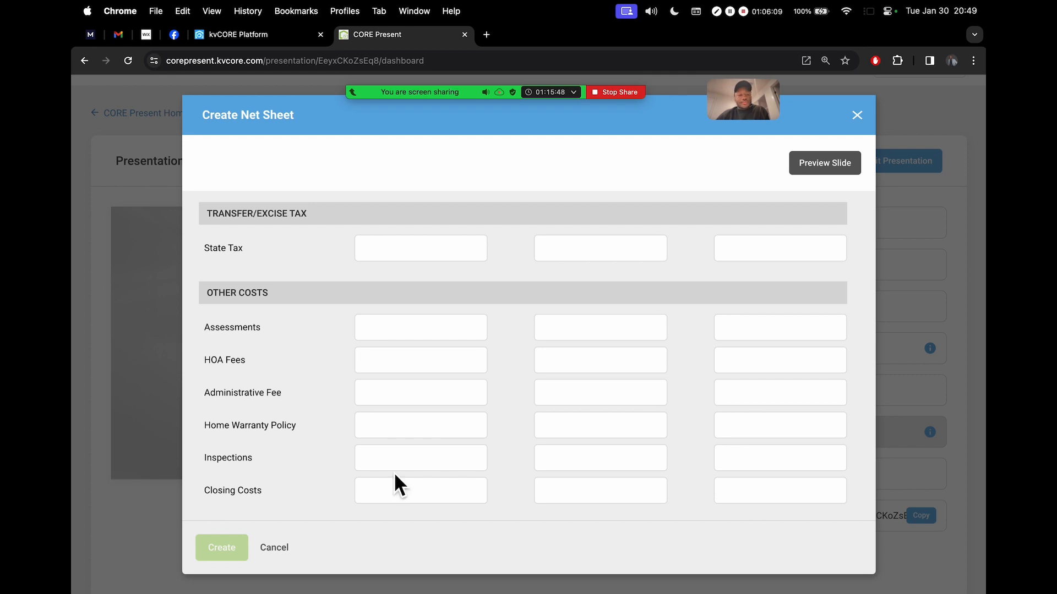
scroll(398, 302, up, 3)
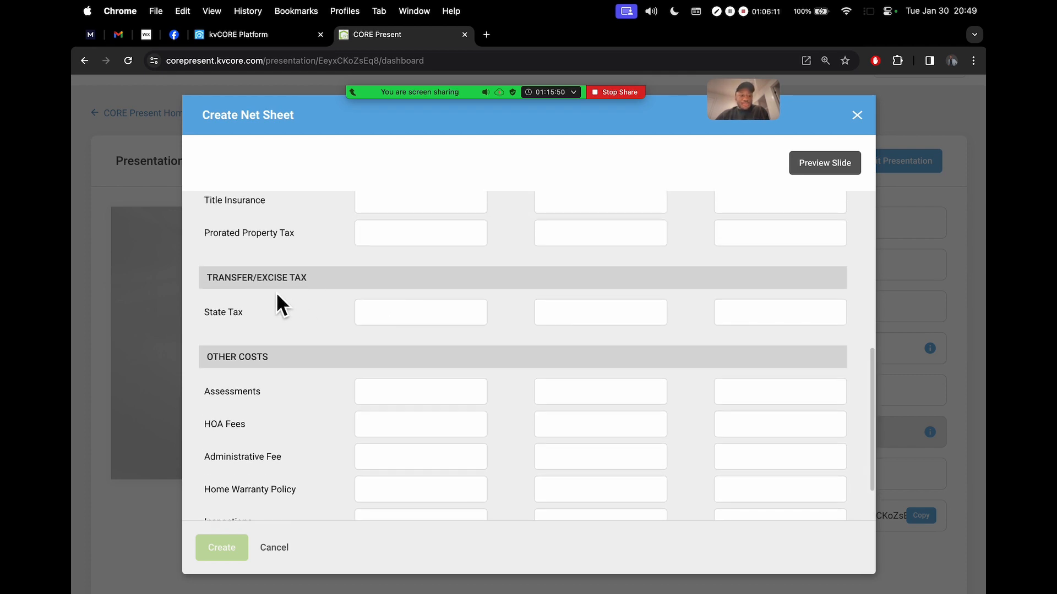
scroll(413, 330, up, 3)
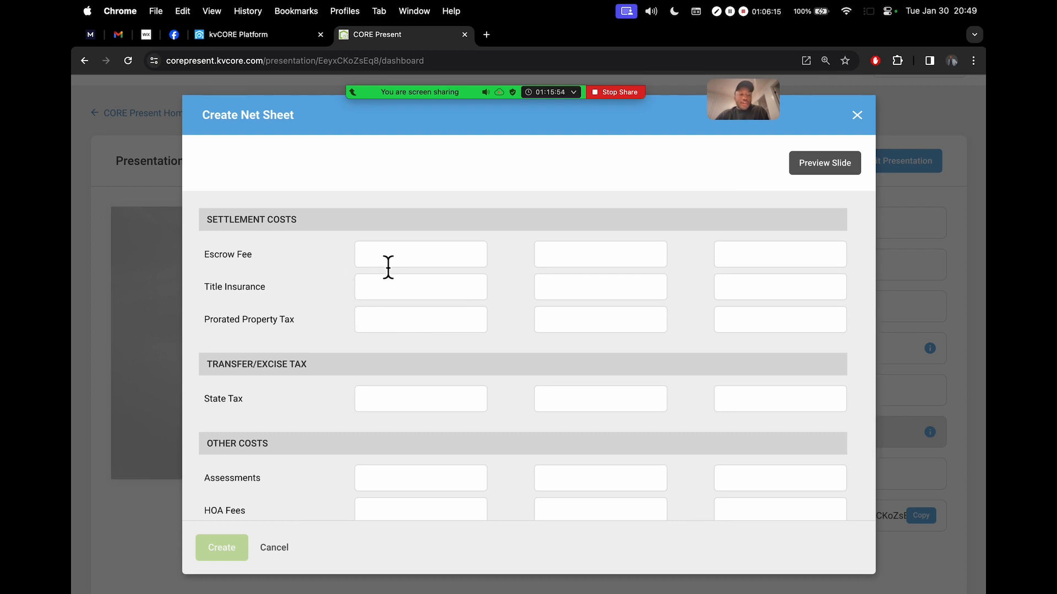
scroll(388, 268, up, 3)
scroll(389, 267, up, 3)
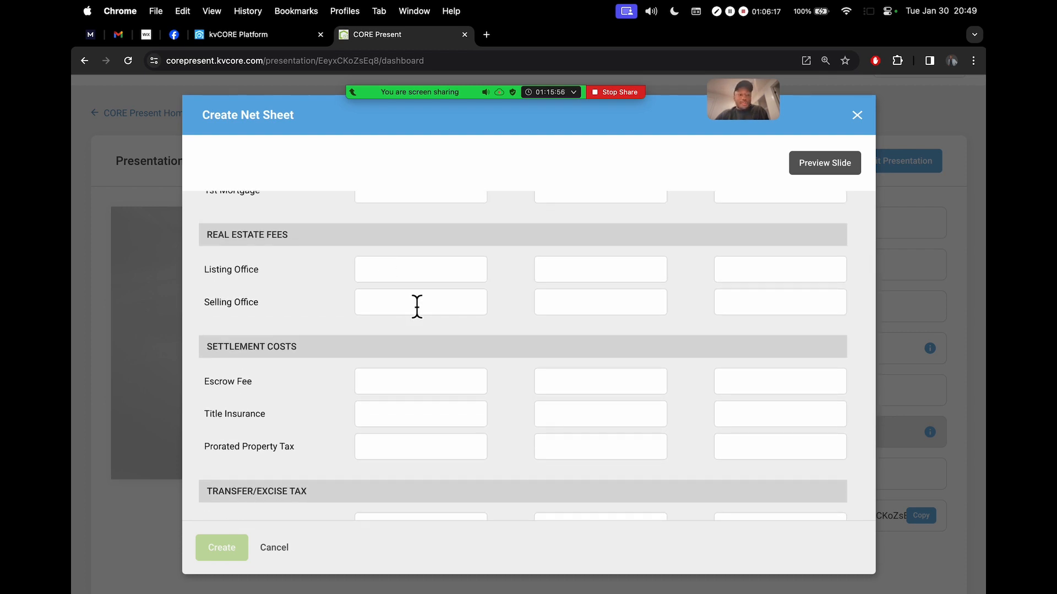
scroll(415, 305, up, 1)
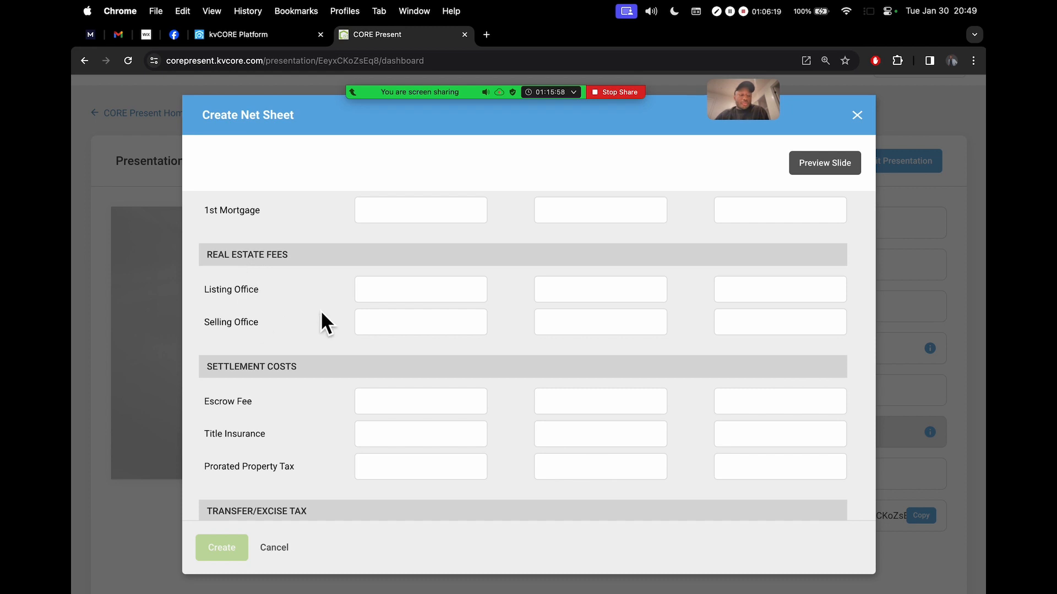
scroll(322, 313, up, 4)
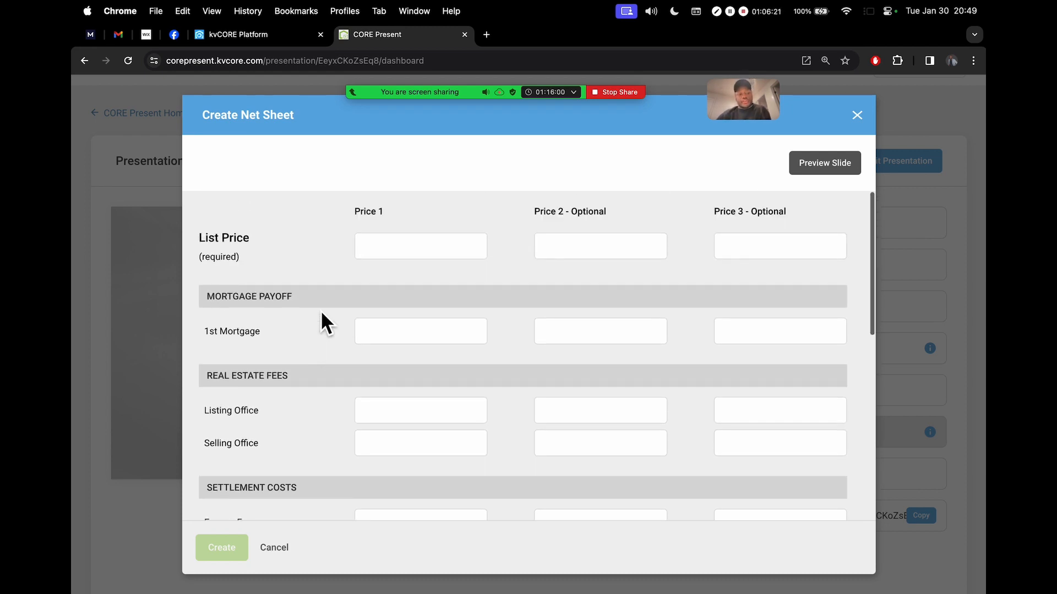
scroll(321, 311, down, 1)
scroll(321, 311, up, 1)
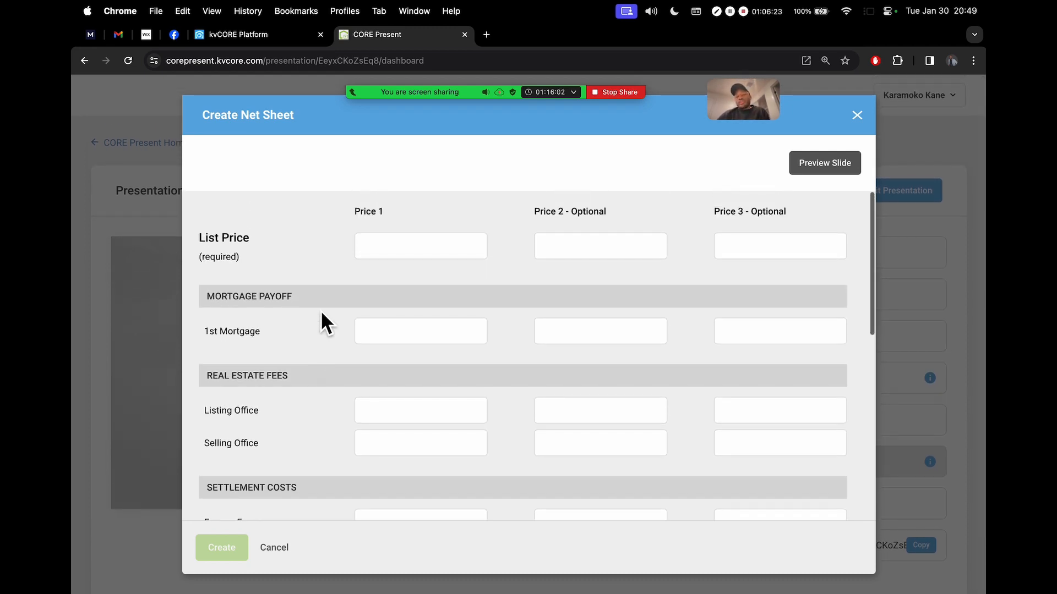
scroll(322, 314, down, 5)
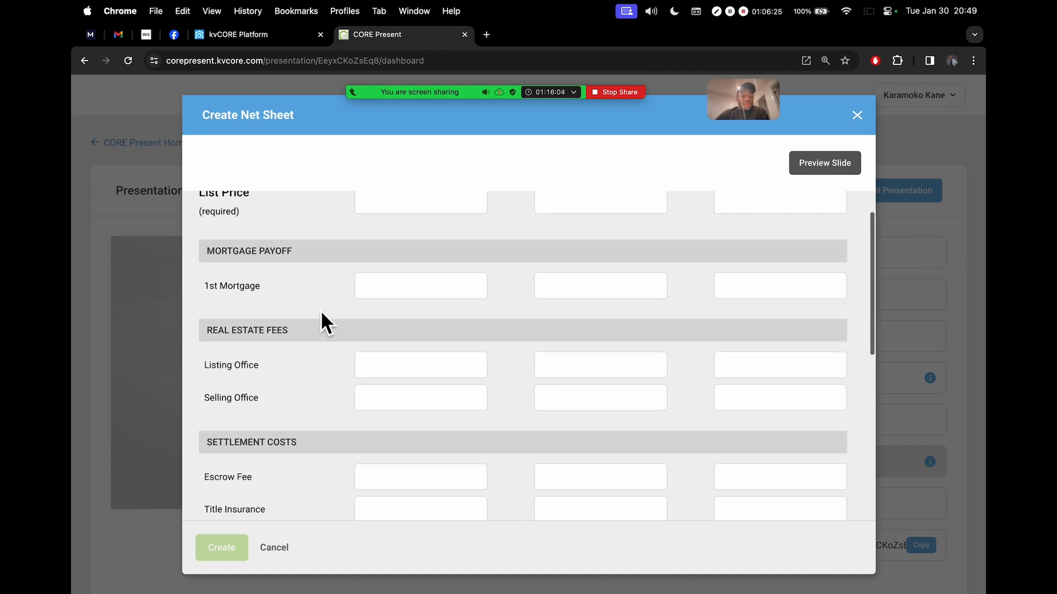
scroll(321, 312, up, 2)
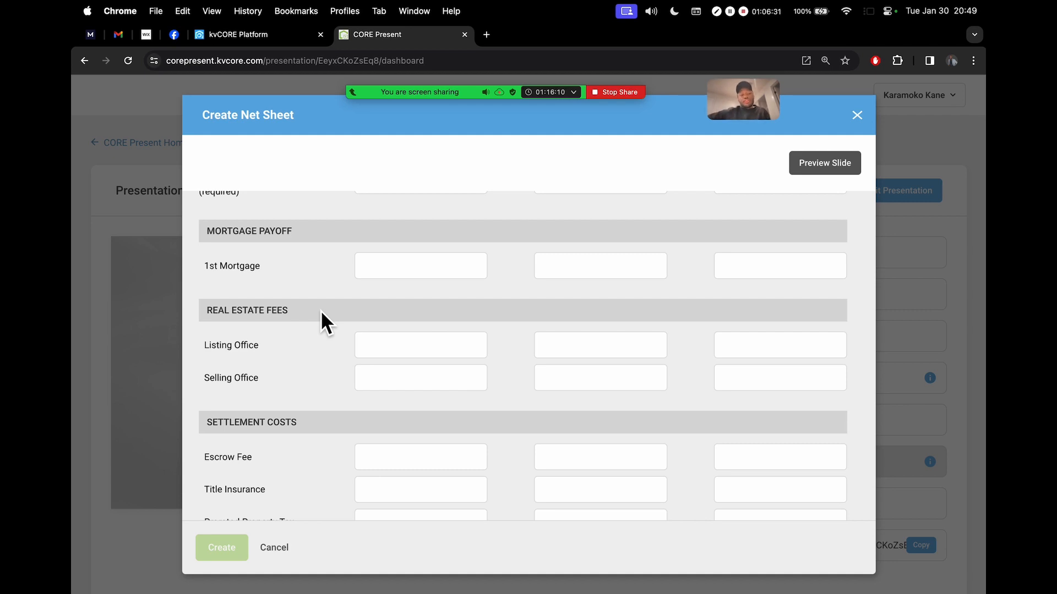
scroll(321, 312, down, 4)
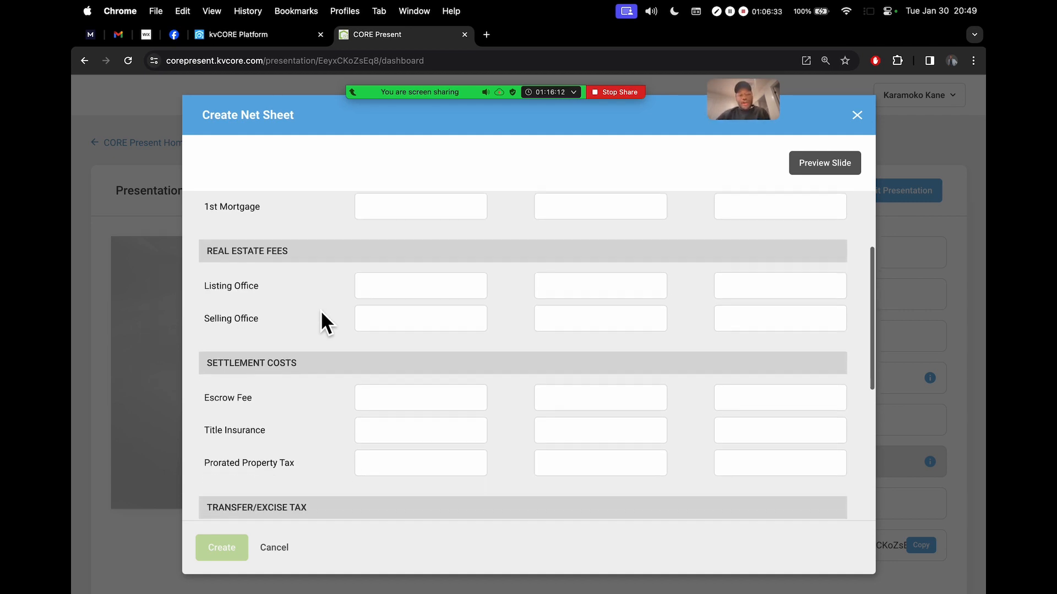
scroll(320, 316, down, 1)
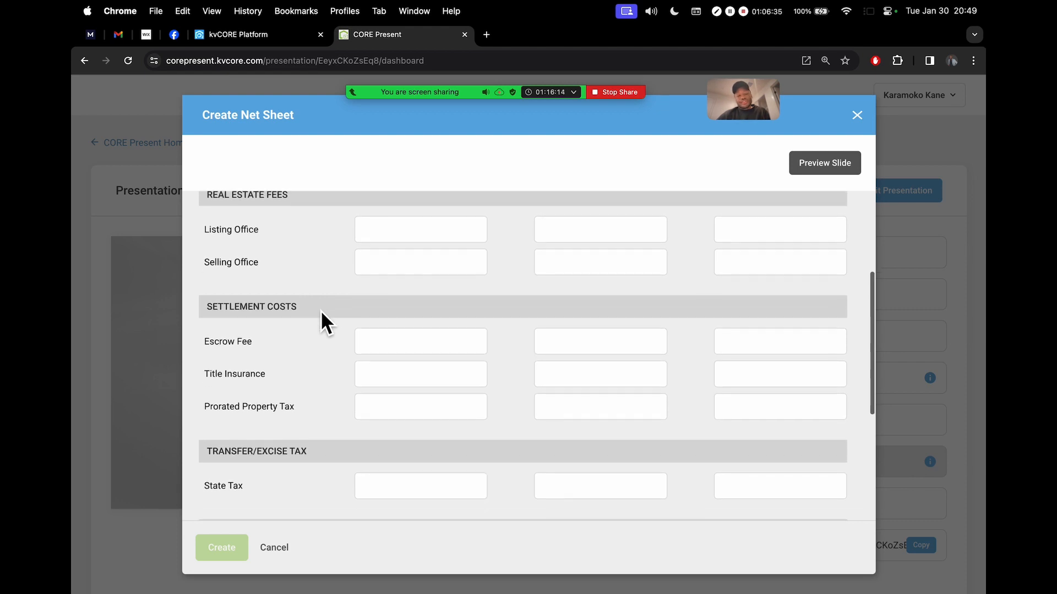
scroll(320, 317, up, 1)
scroll(321, 311, up, 1)
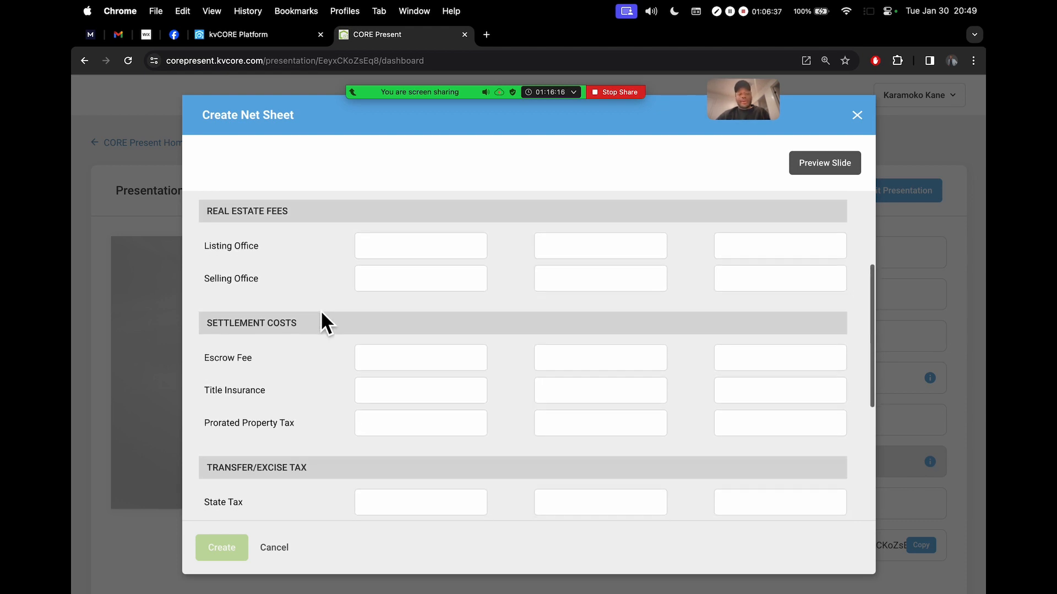
scroll(328, 357, down, 1)
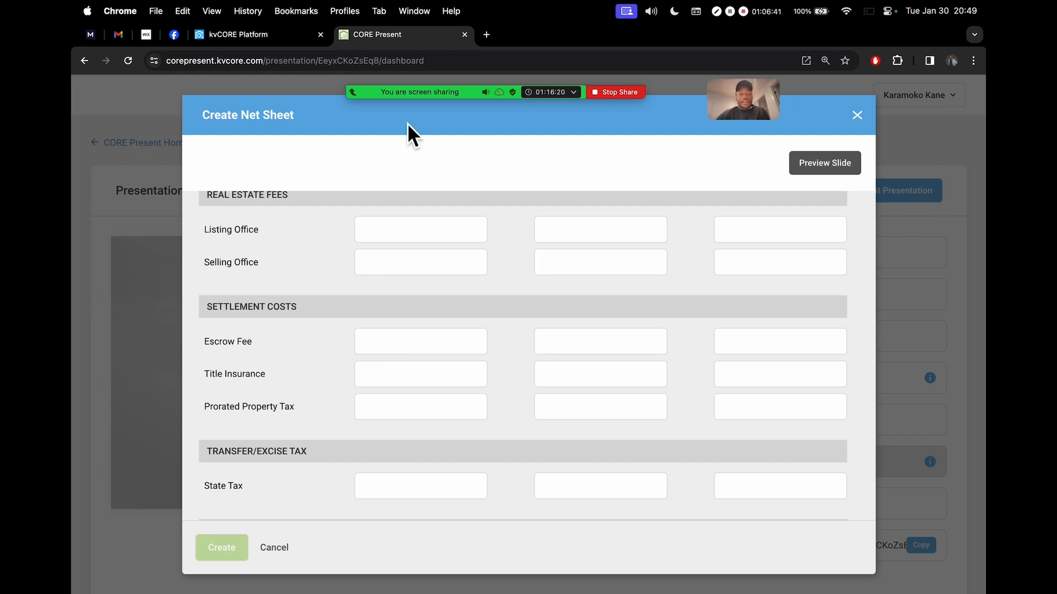
Briefly open the meeting participants list and chat, then close both
mouse_move(448, 101)
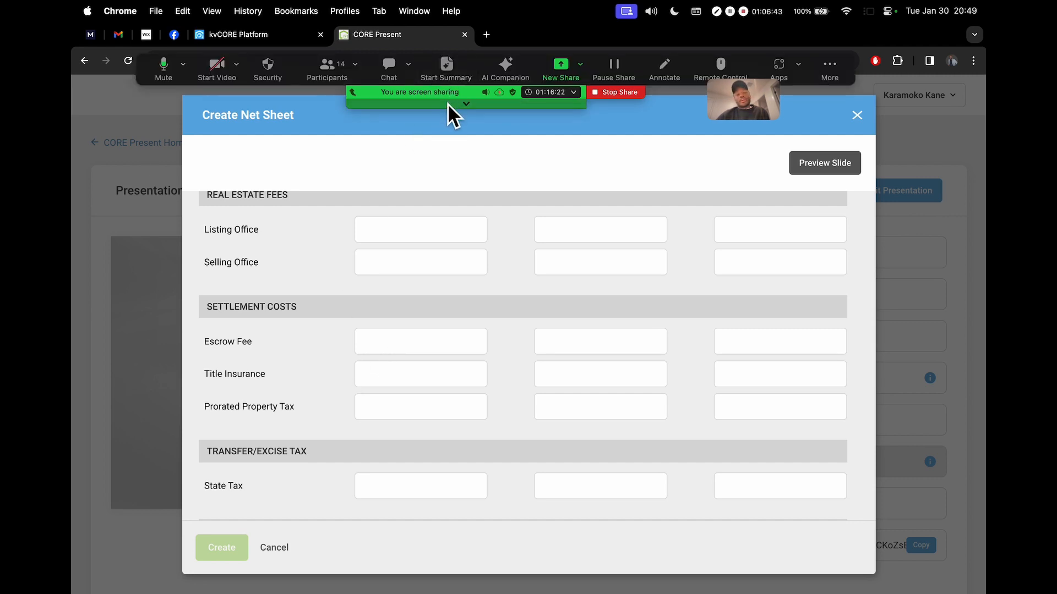
click(332, 70)
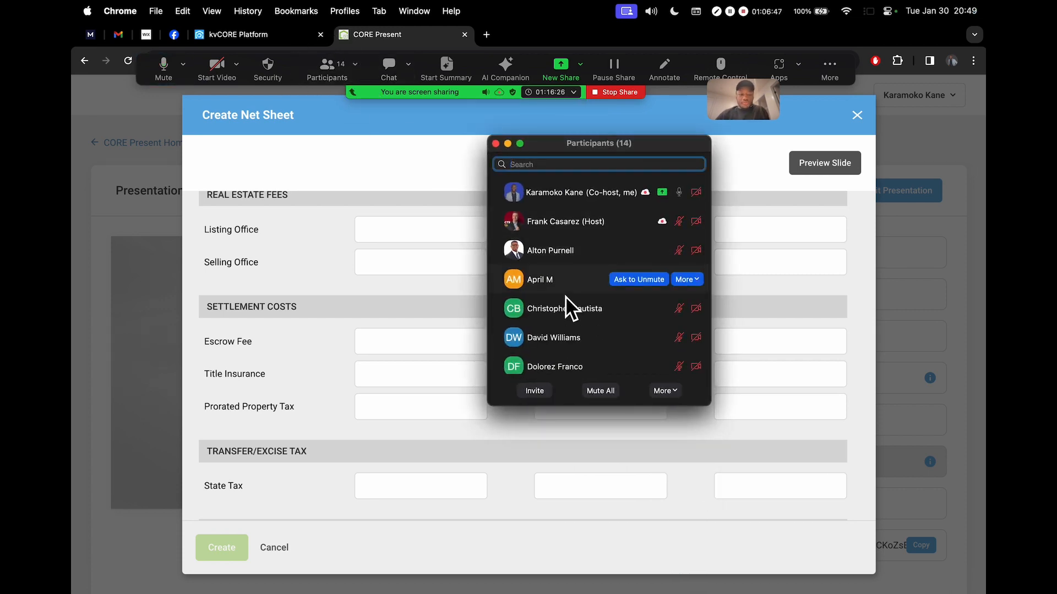
scroll(314, 275, down, 8)
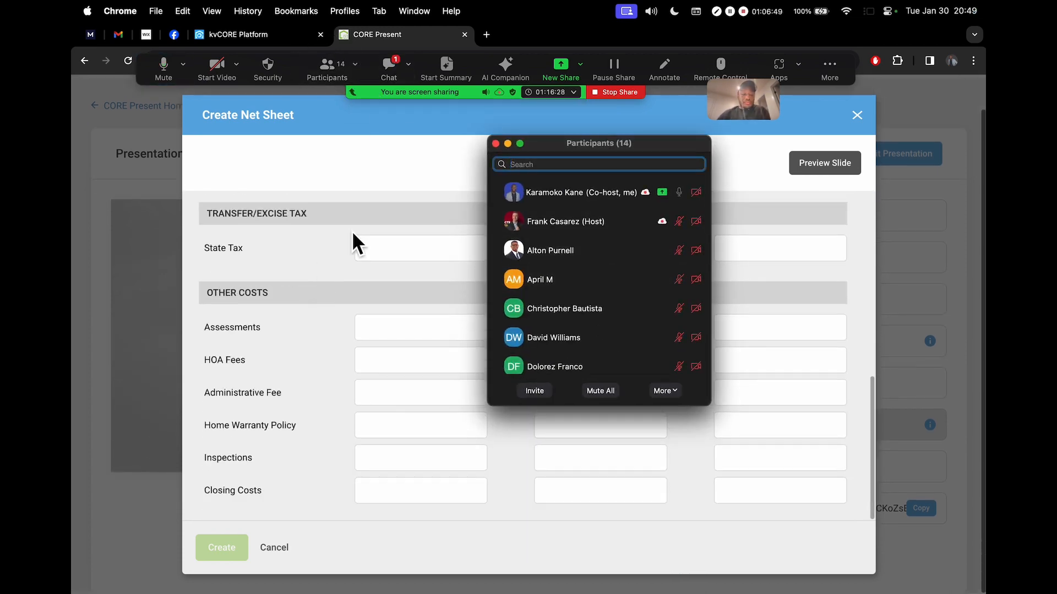
click(394, 74)
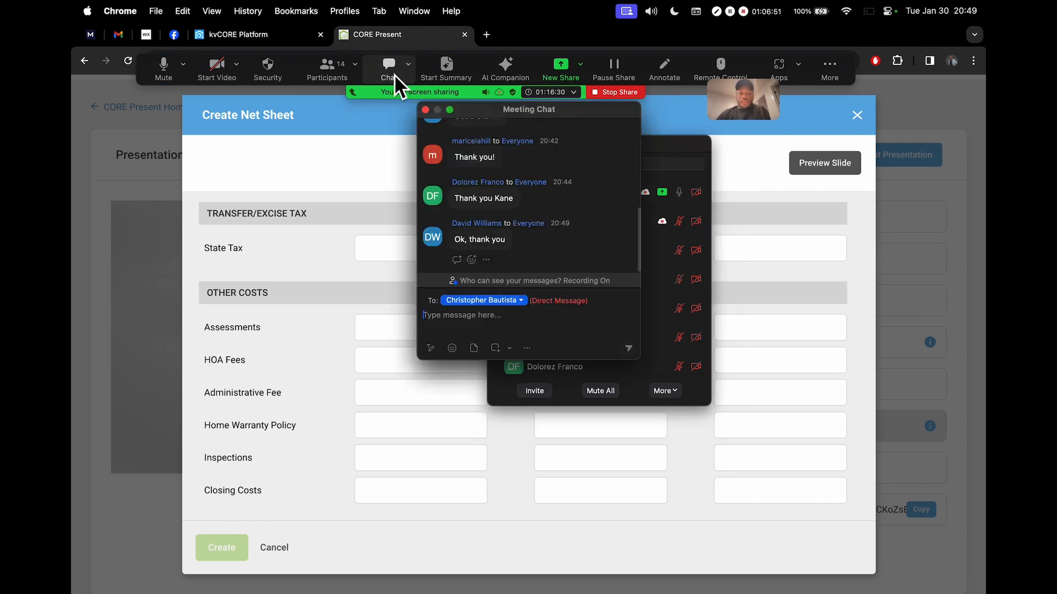
click(425, 110)
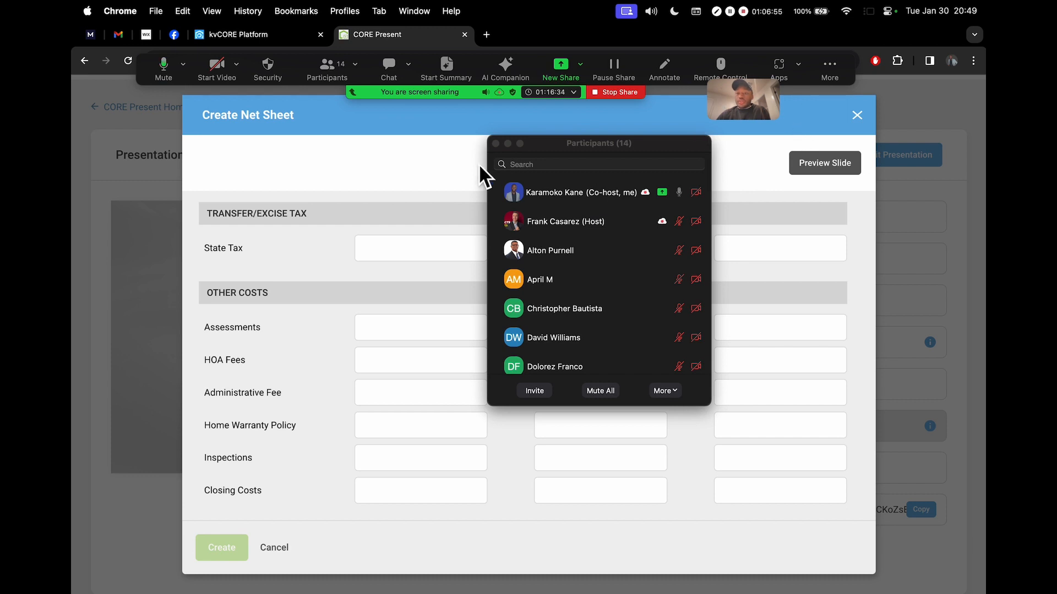
click(495, 143)
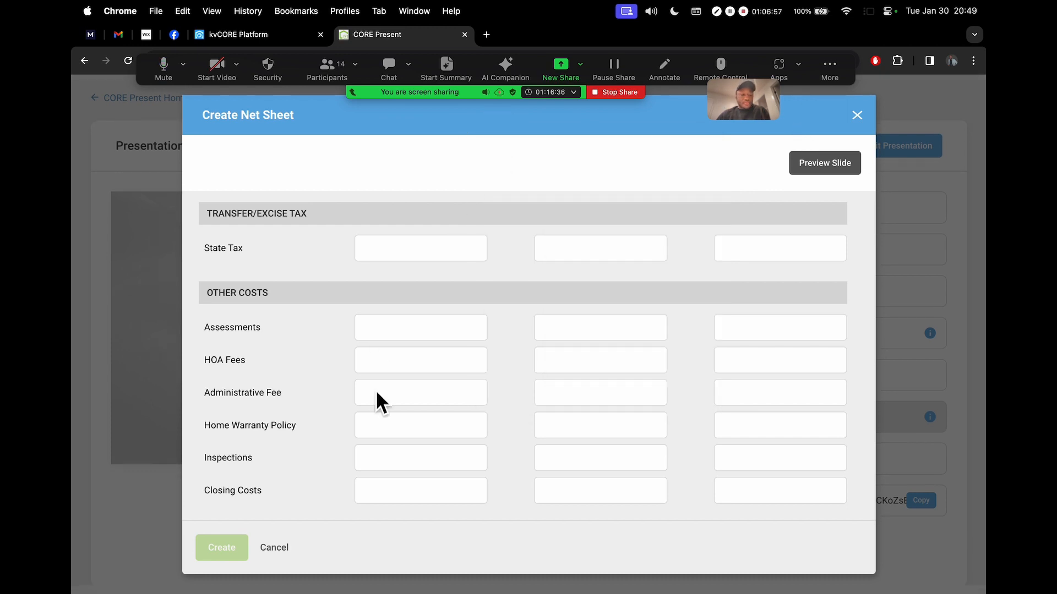
Close the net sheet form unsaved, clear the meeting windows, and open Add Video Link
click(861, 117)
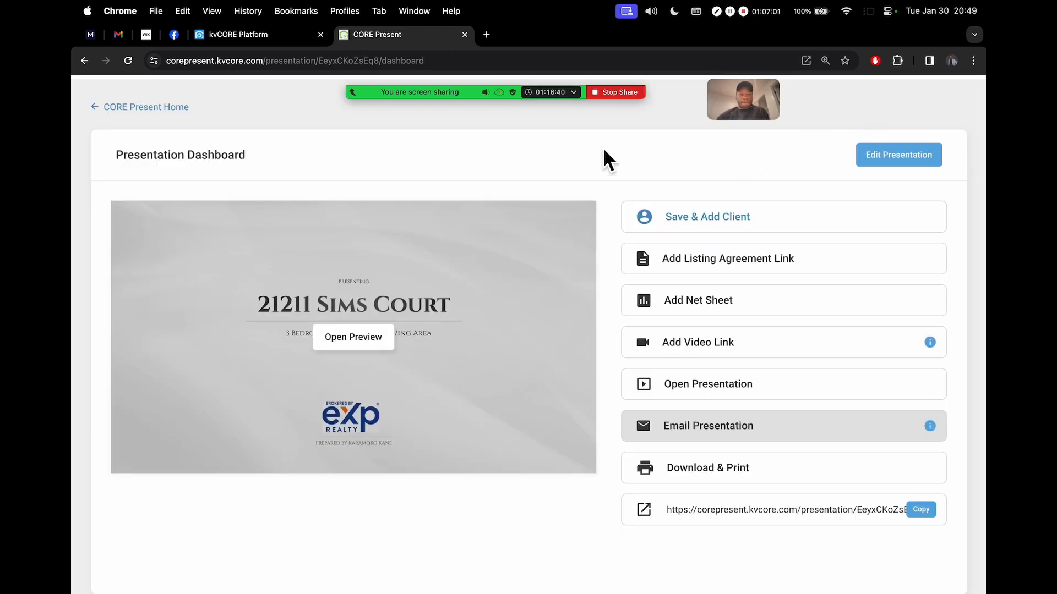
click(389, 69)
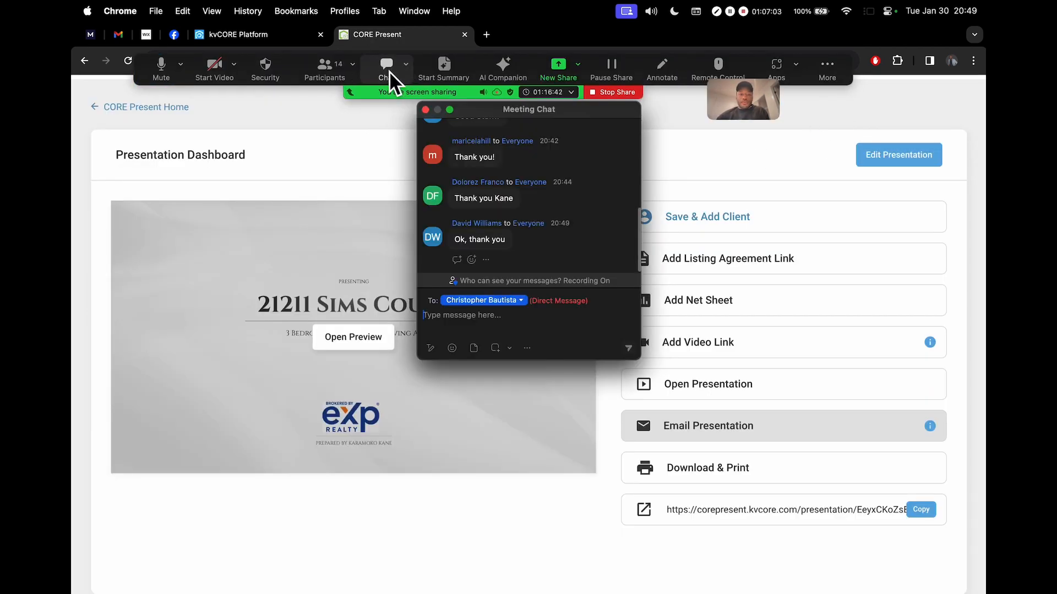
scroll(559, 213, up, 2)
scroll(555, 182, down, 2)
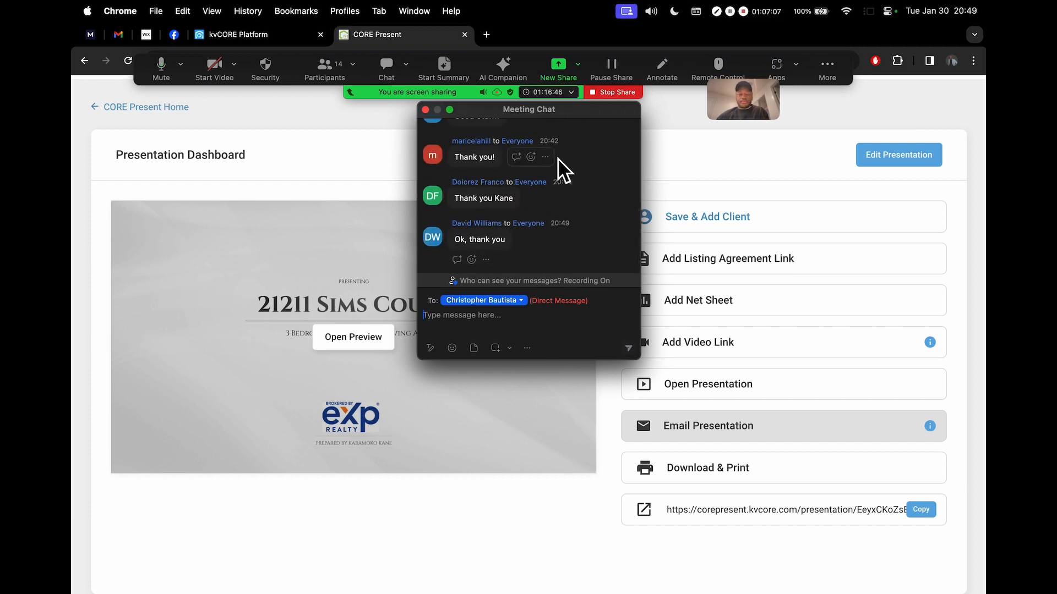
click(328, 70)
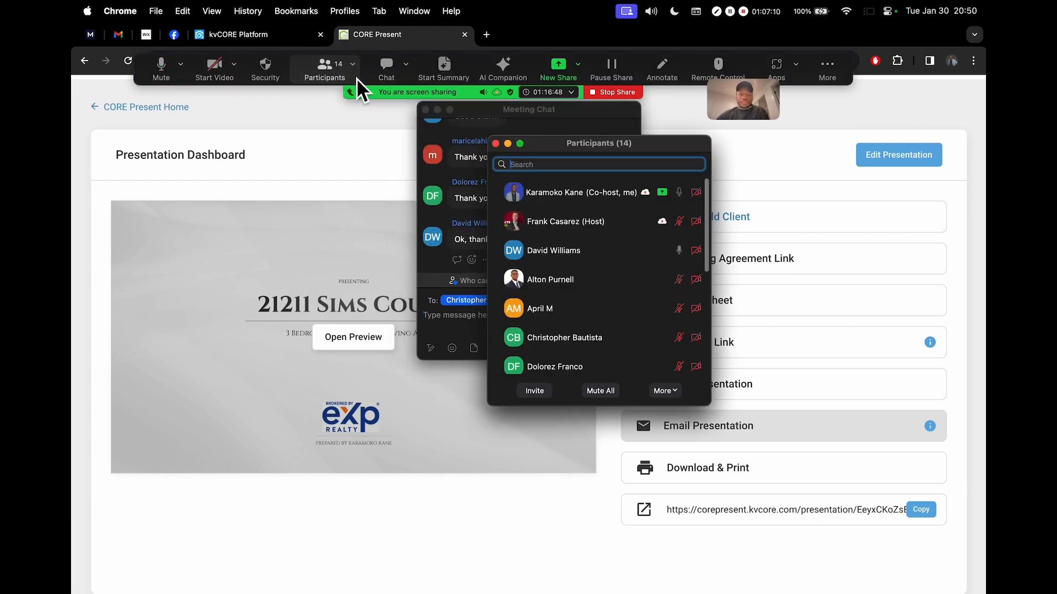
click(496, 144)
click(425, 110)
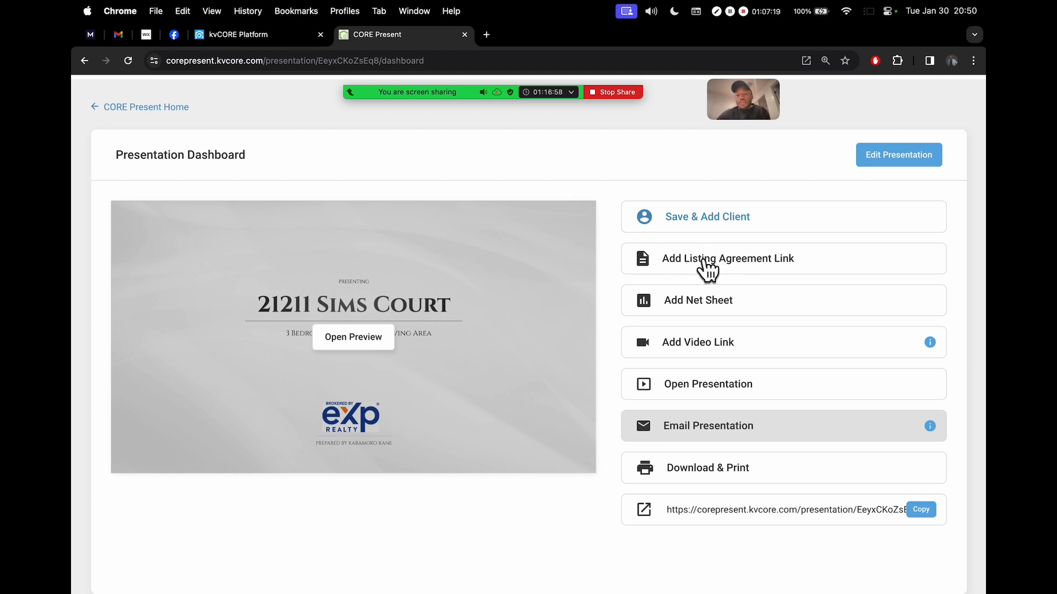
click(715, 352)
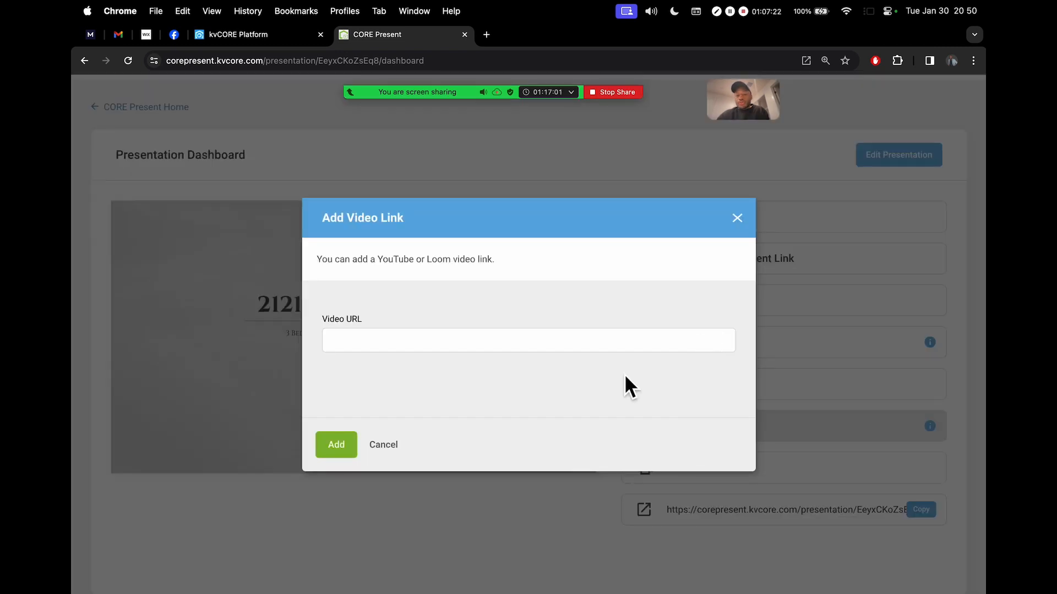
Focus the empty Video URL field and highlight the YouTube and Loom accepted-sources note
click(531, 352)
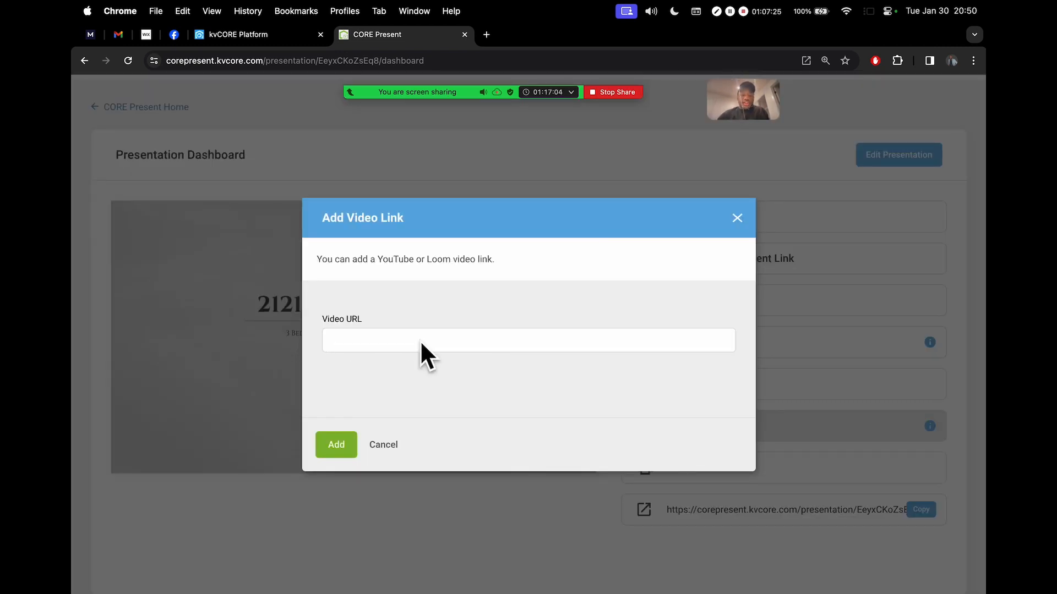
drag(380, 261, 483, 268)
click(353, 339)
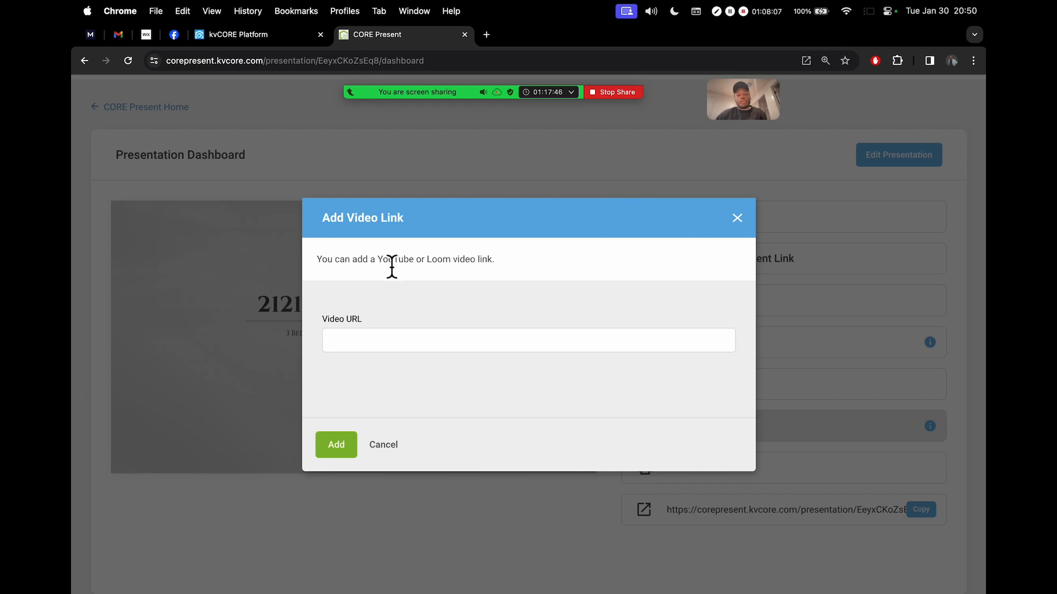
mouse_move(428, 269)
mouse_down()
mouse_move(449, 270)
mouse_move(430, 269)
mouse_up()
scroll(431, 269, up, 5)
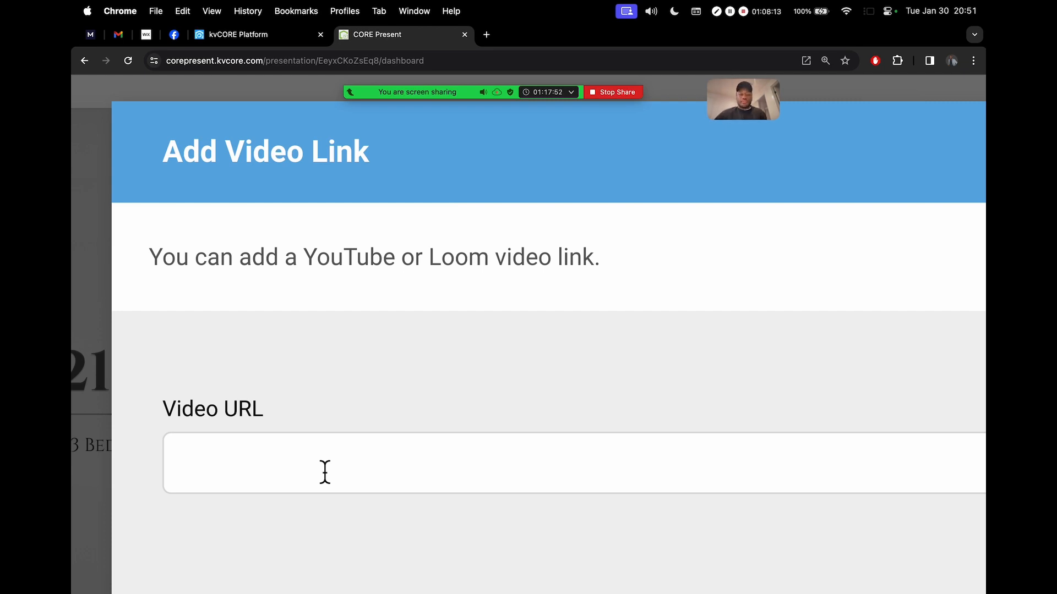
scroll(586, 410, right, 3)
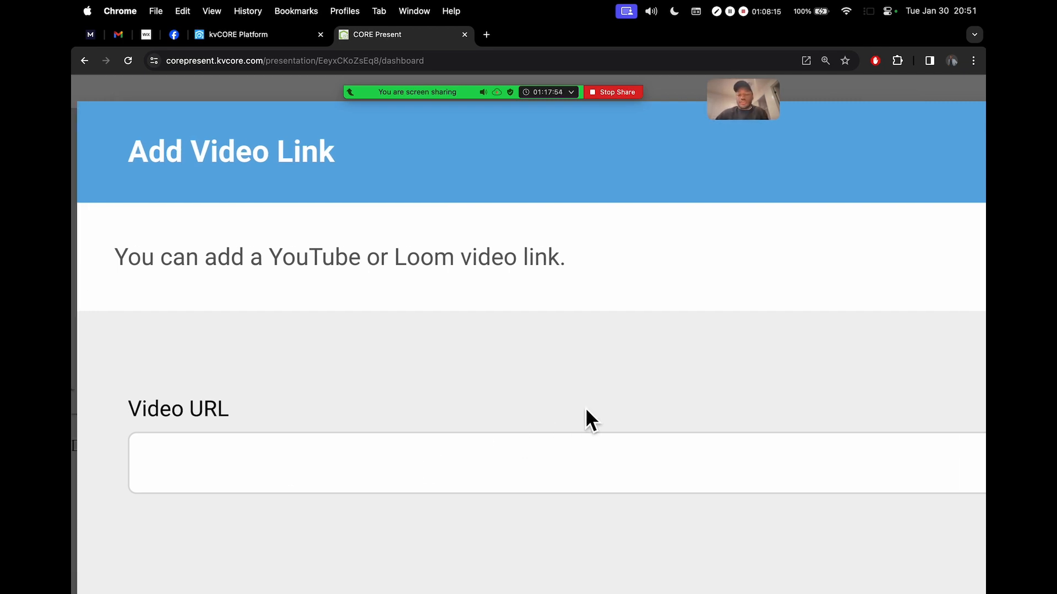
scroll(586, 409, down, 5)
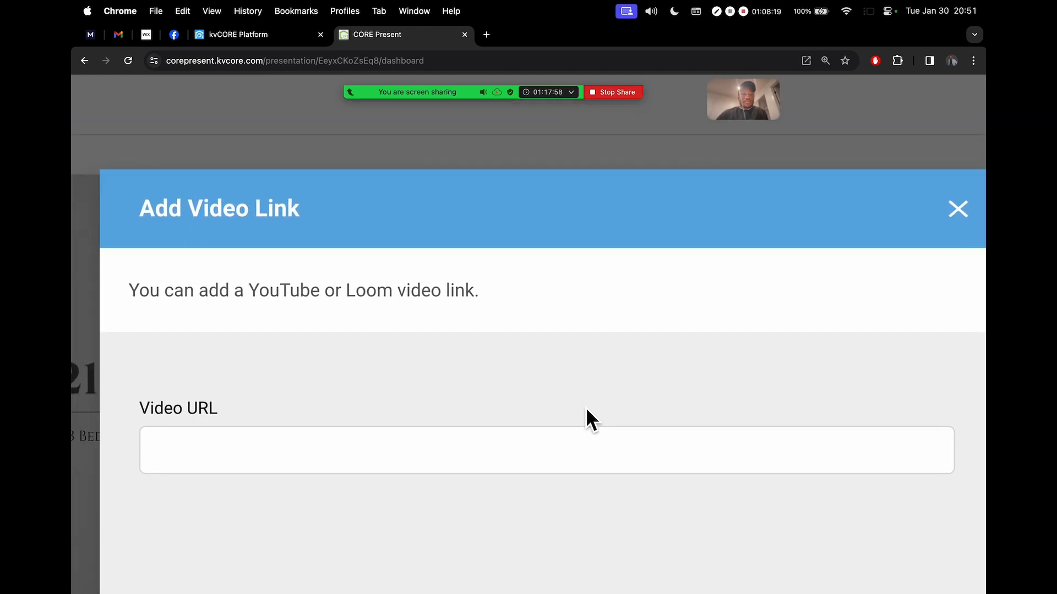
Briefly open and close the meeting participants list, leaving the Video URL field empty
mouse_move(414, 92)
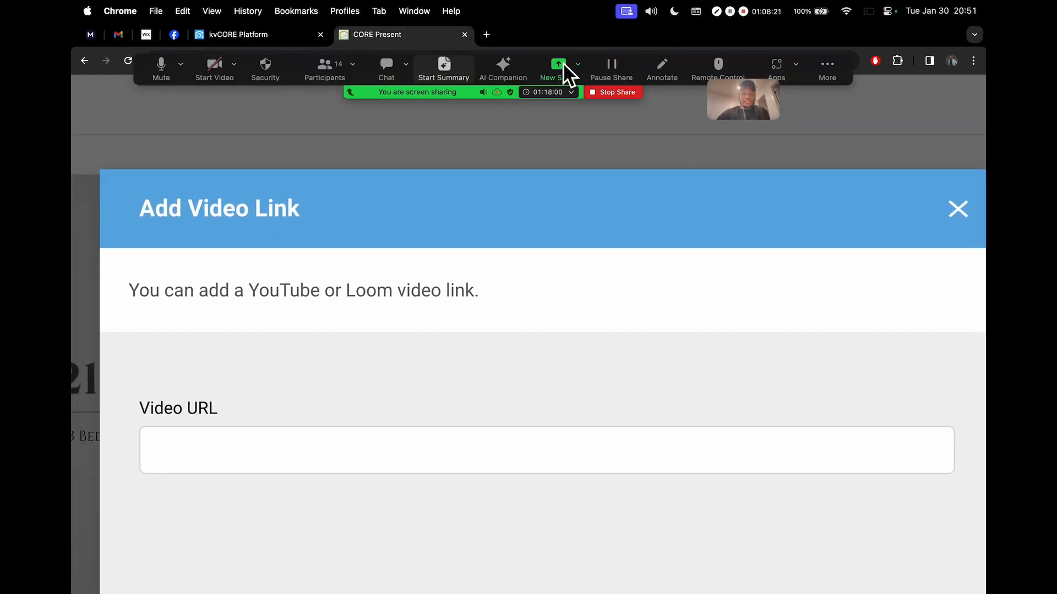
click(327, 69)
scroll(589, 247, down, 5)
scroll(592, 275, down, 3)
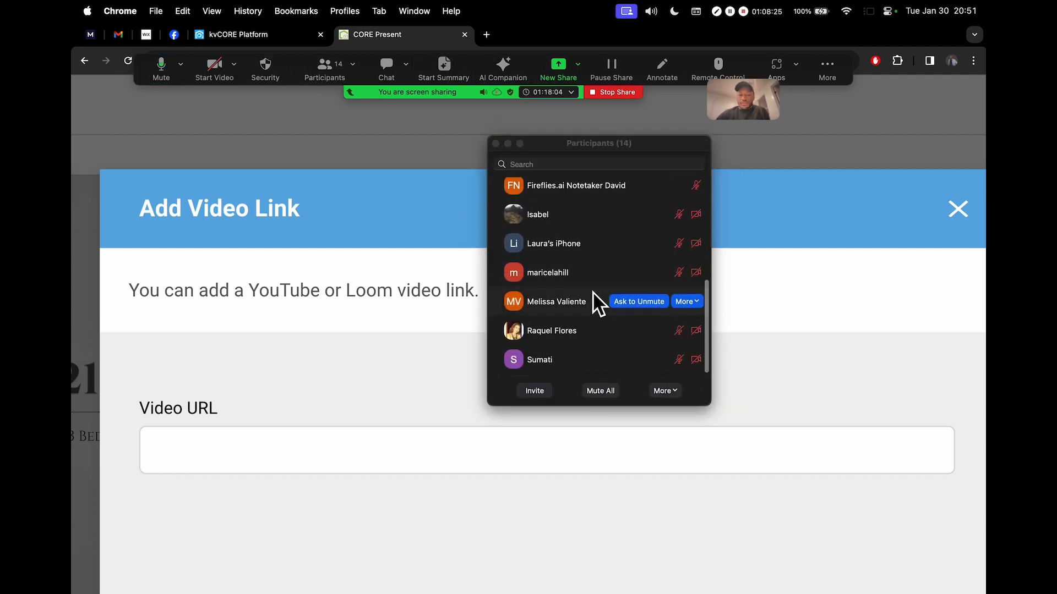
scroll(593, 232, up, 6)
scroll(593, 233, up, 1)
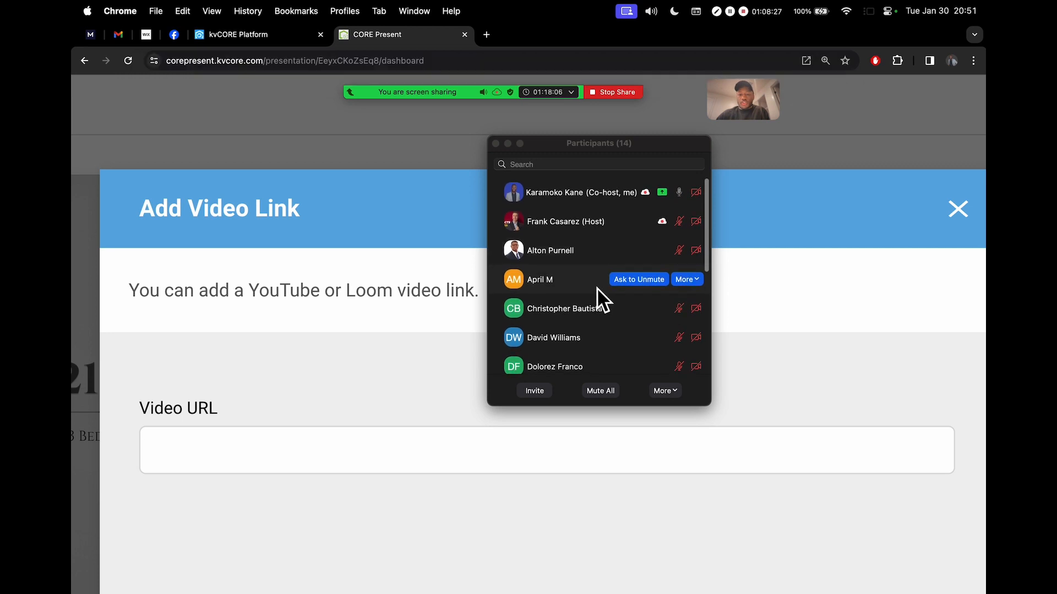
scroll(568, 256, down, 8)
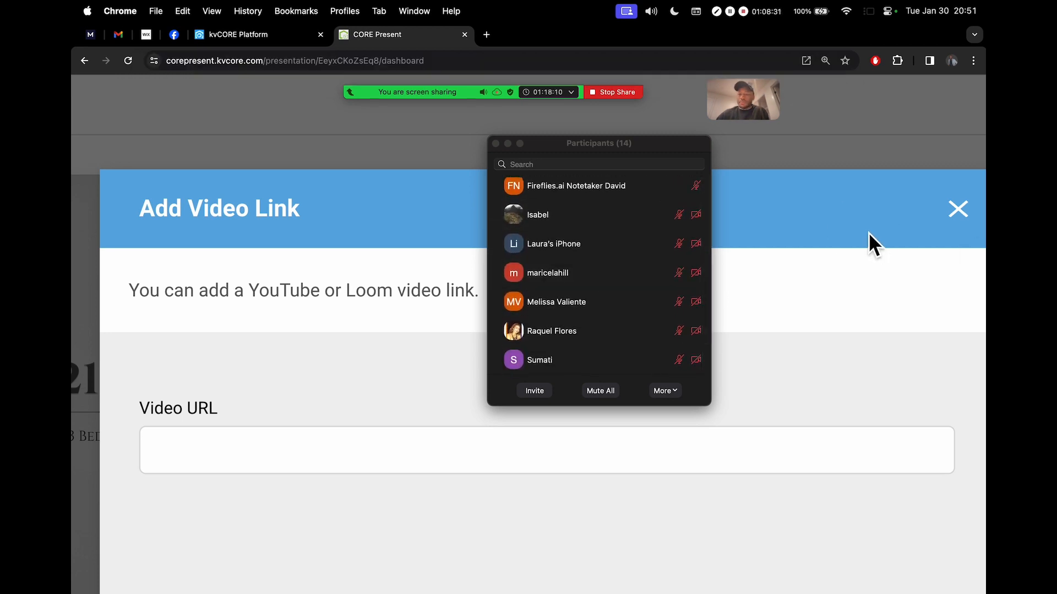
click(495, 143)
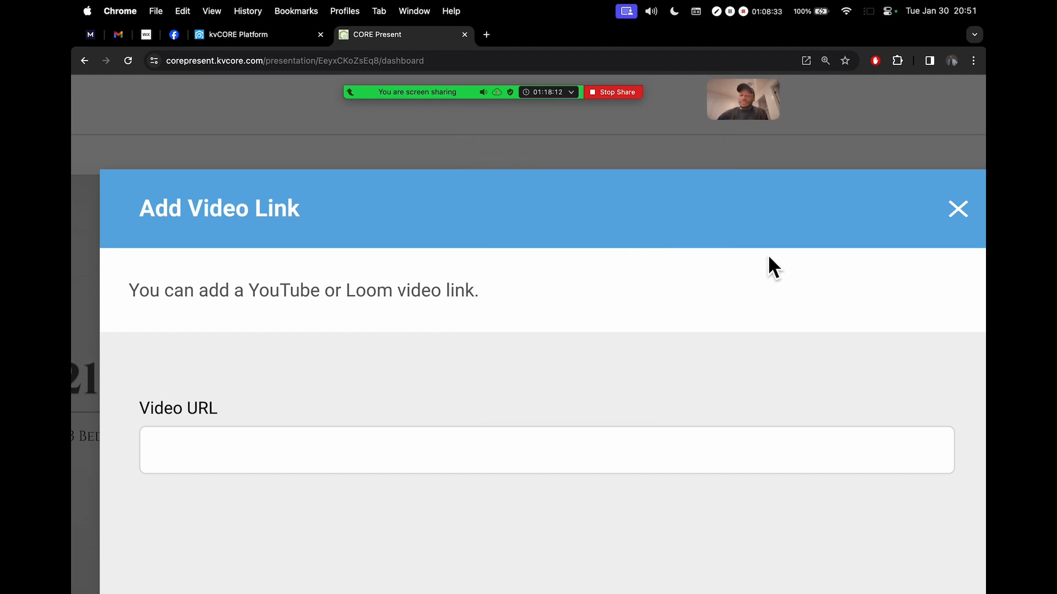
scroll(780, 237, down, 5)
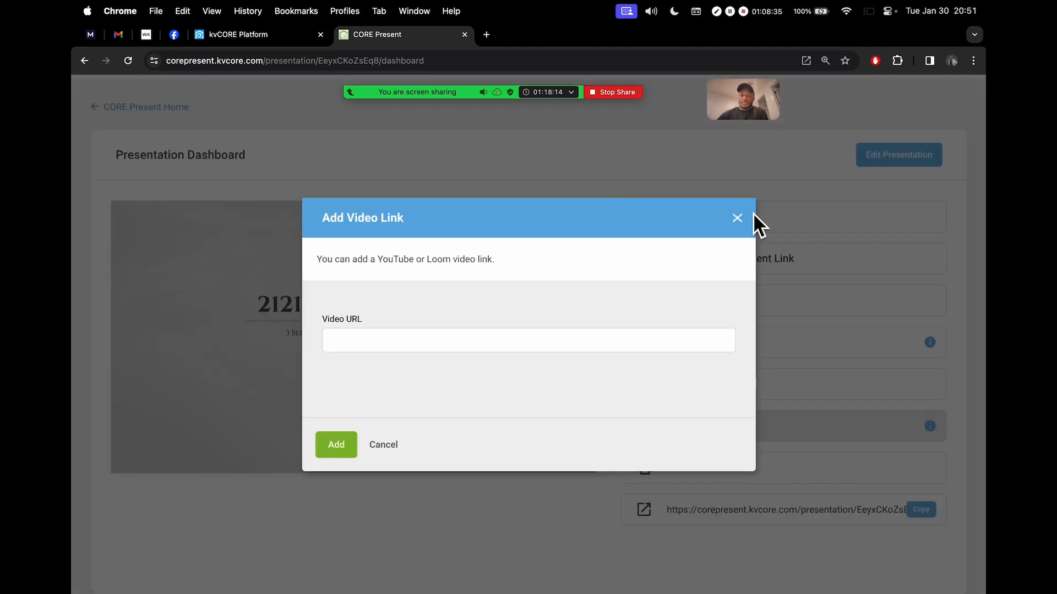
Dismiss the Add Video Link dialog without a link and briefly check the Zoom participant list
click(737, 219)
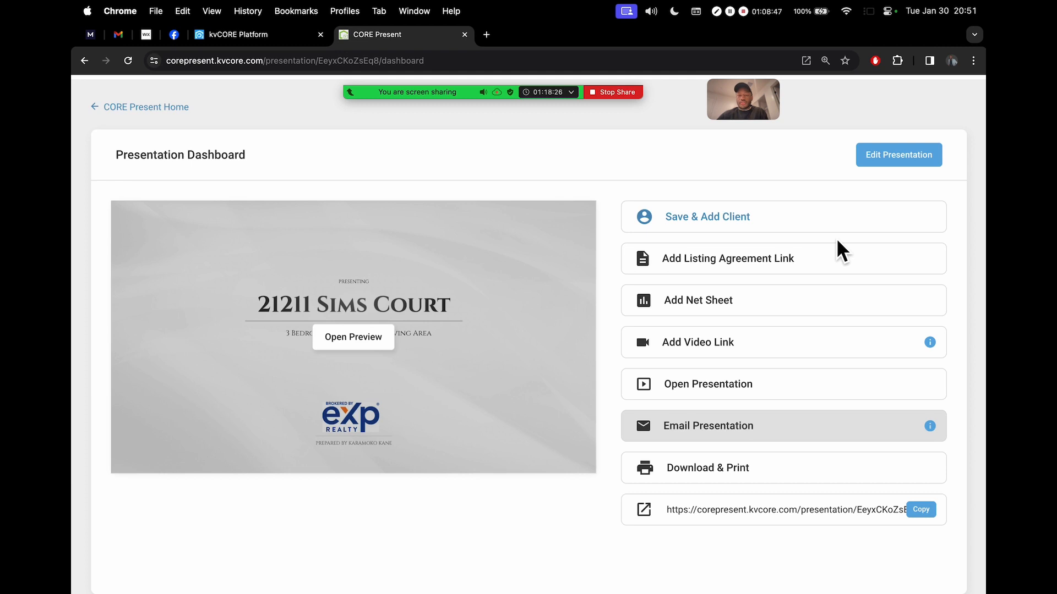
scroll(839, 242, up, 1)
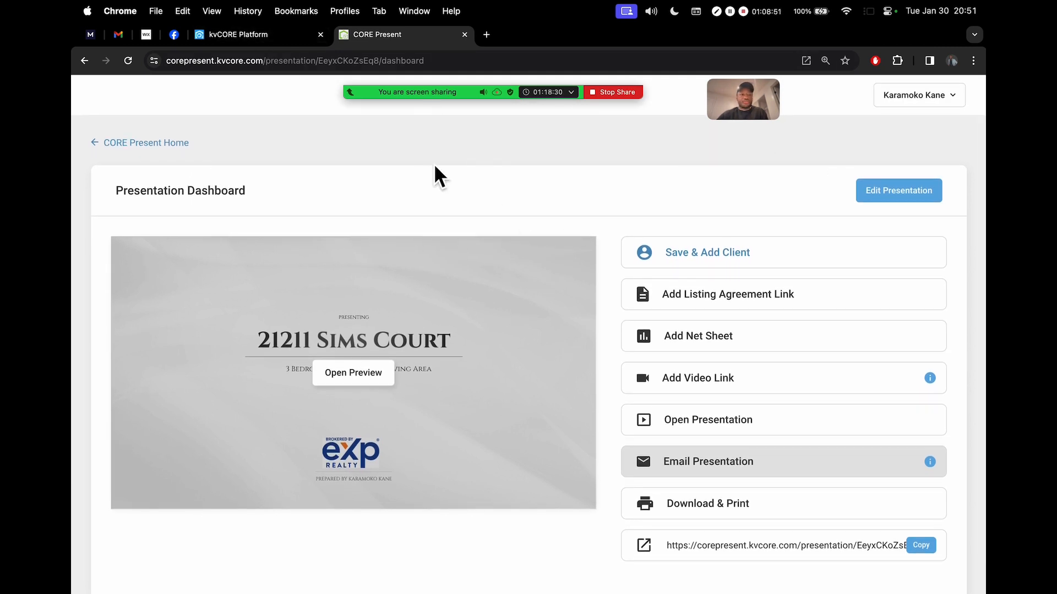
click(330, 68)
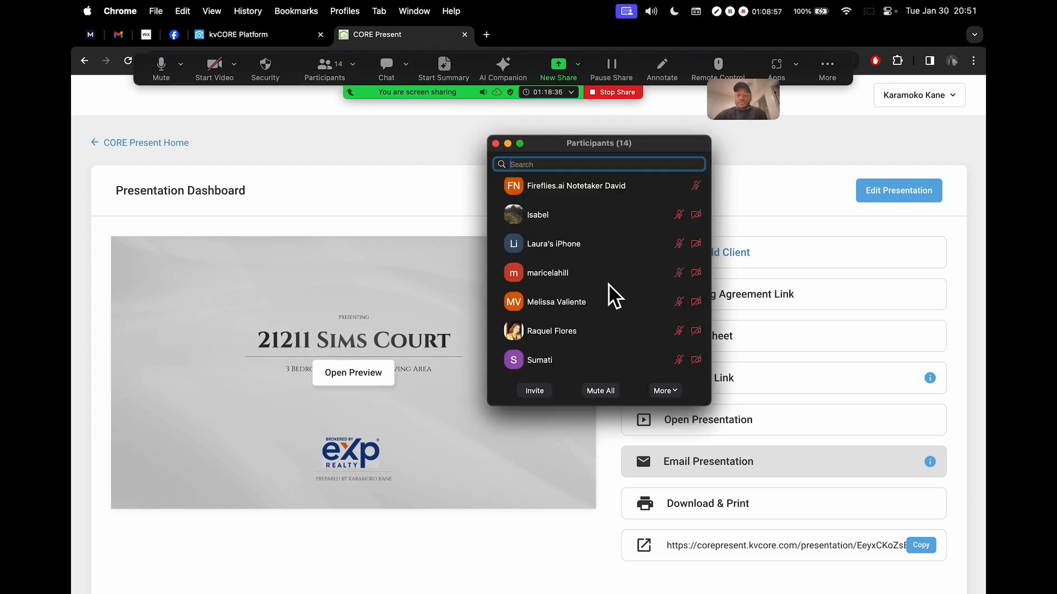
click(496, 144)
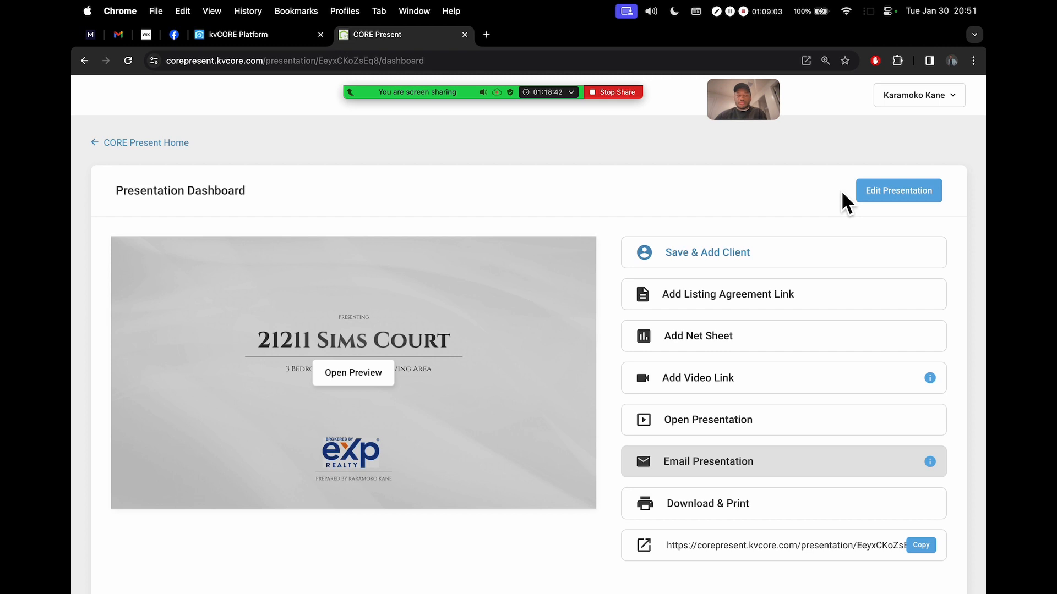
Move the Zoom meeting video thumbnail aside
mouse_move(578, 95)
mouse_move(523, 95)
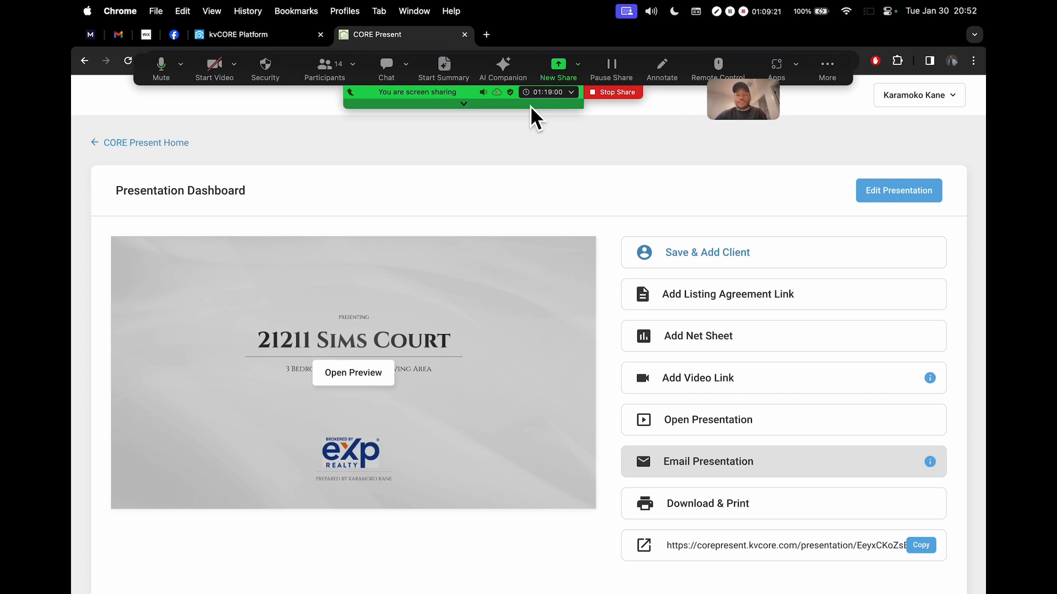
drag(710, 119, 891, 146)
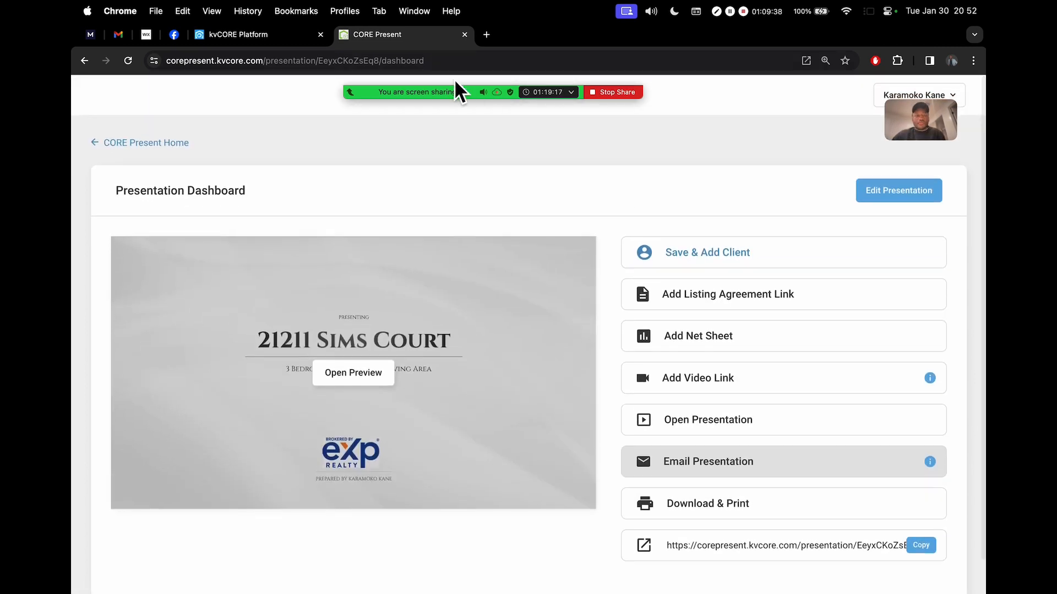
Reopen the Zoom participant list, scroll through the attendees, and close it
mouse_move(391, 84)
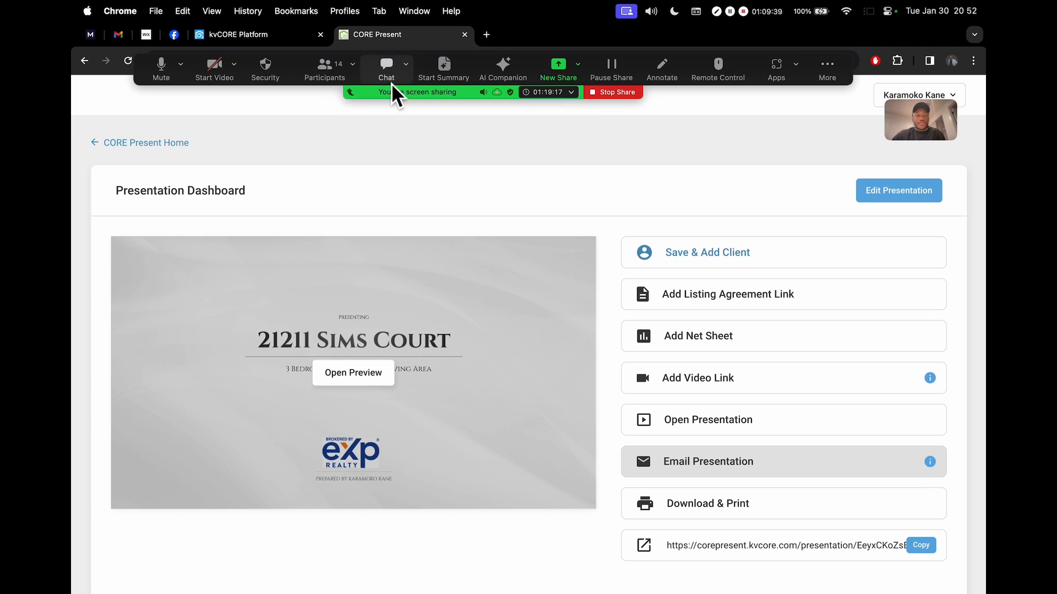
click(325, 70)
scroll(540, 261, up, 3)
scroll(540, 261, up, 4)
scroll(545, 266, down, 7)
scroll(550, 269, up, 6)
scroll(564, 246, down, 5)
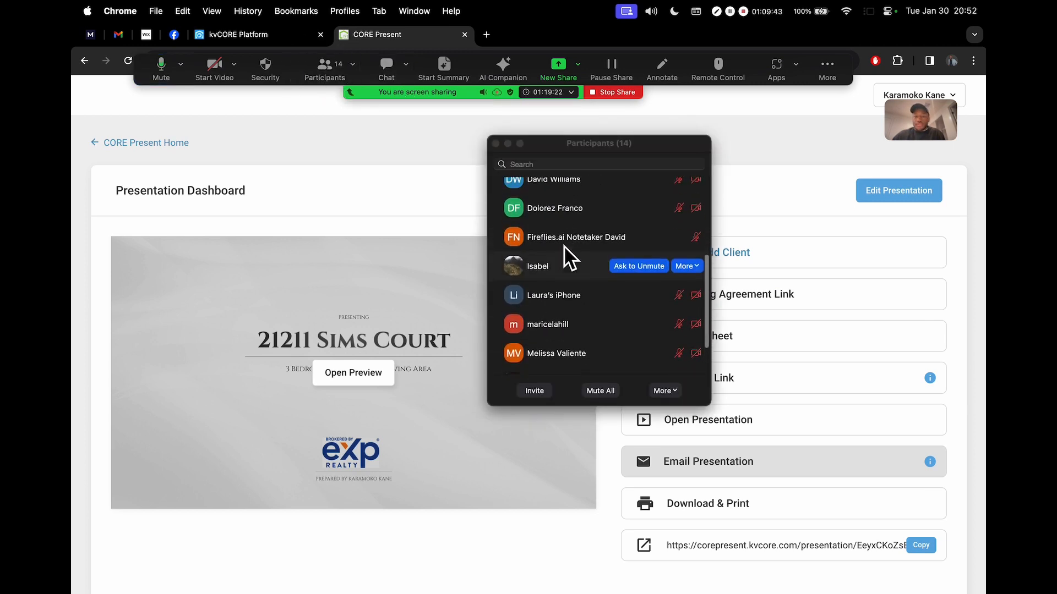
scroll(616, 286, down, 1)
scroll(606, 256, up, 1)
scroll(611, 297, up, 6)
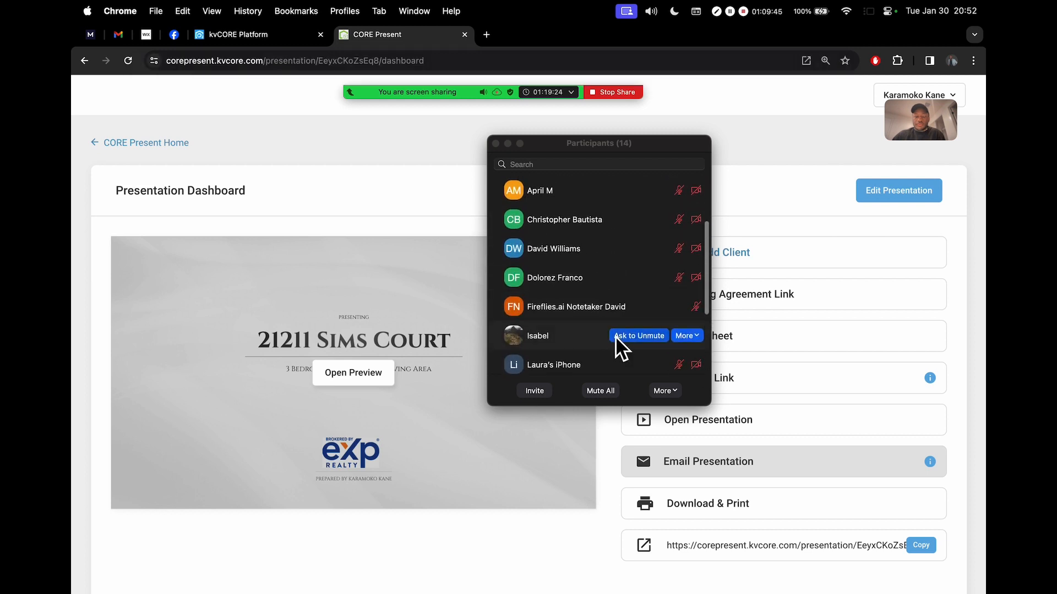
click(496, 144)
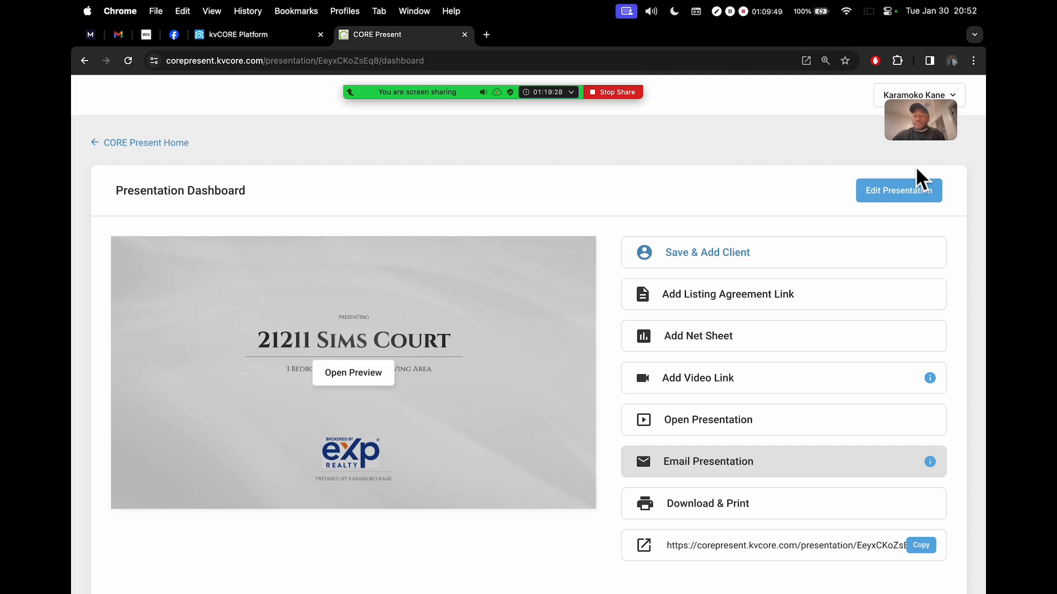
Shift the meeting thumbnail slightly left and switch to the full-screen Canva Tech Tuesdays! slide
drag(923, 130, 887, 137)
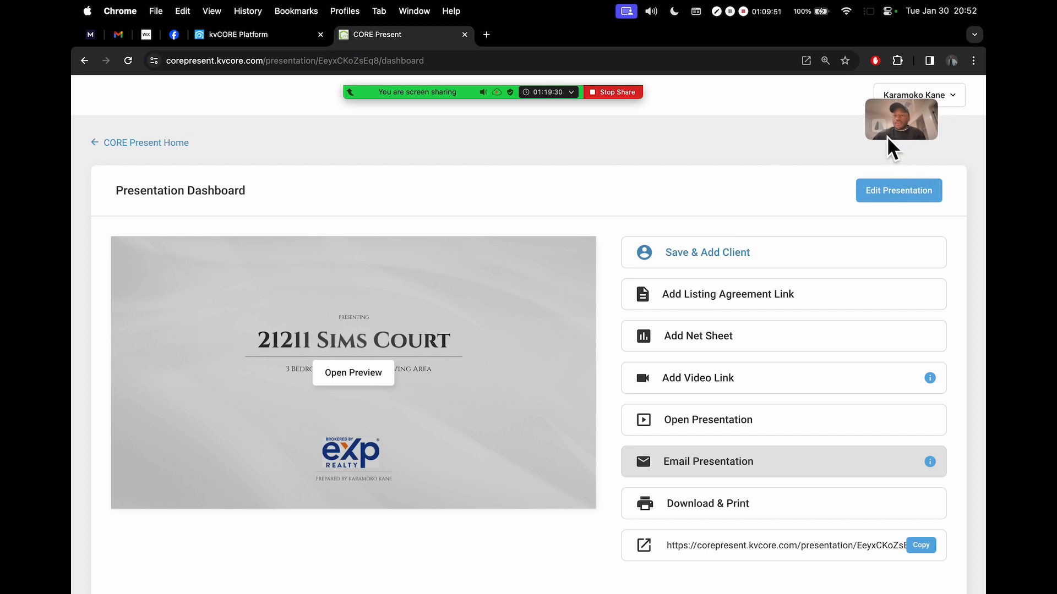
key(ctrl+Right)
key(ctrl+Left)
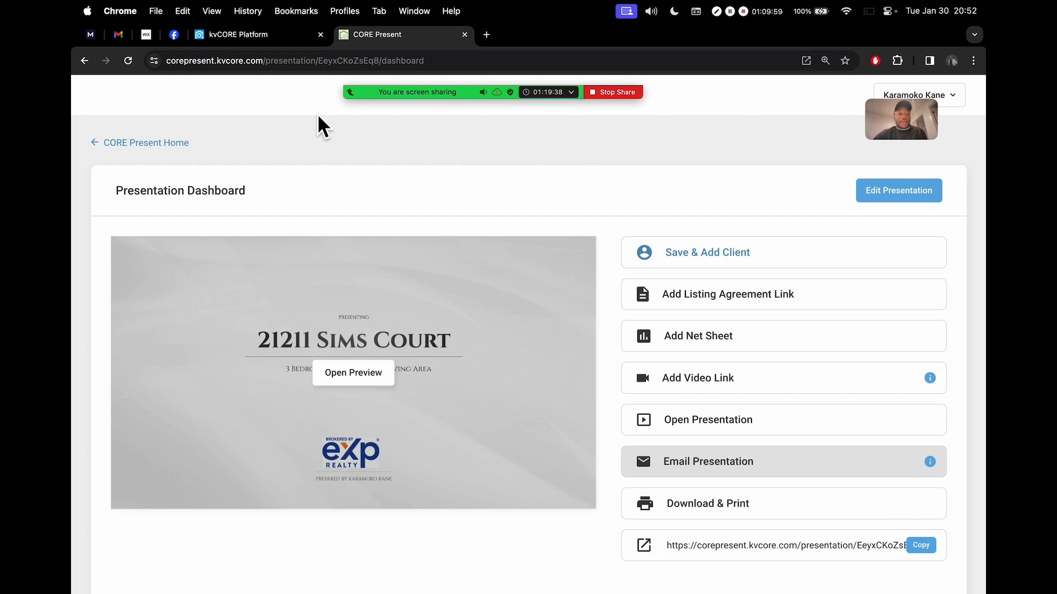
key(ctrl+Left)
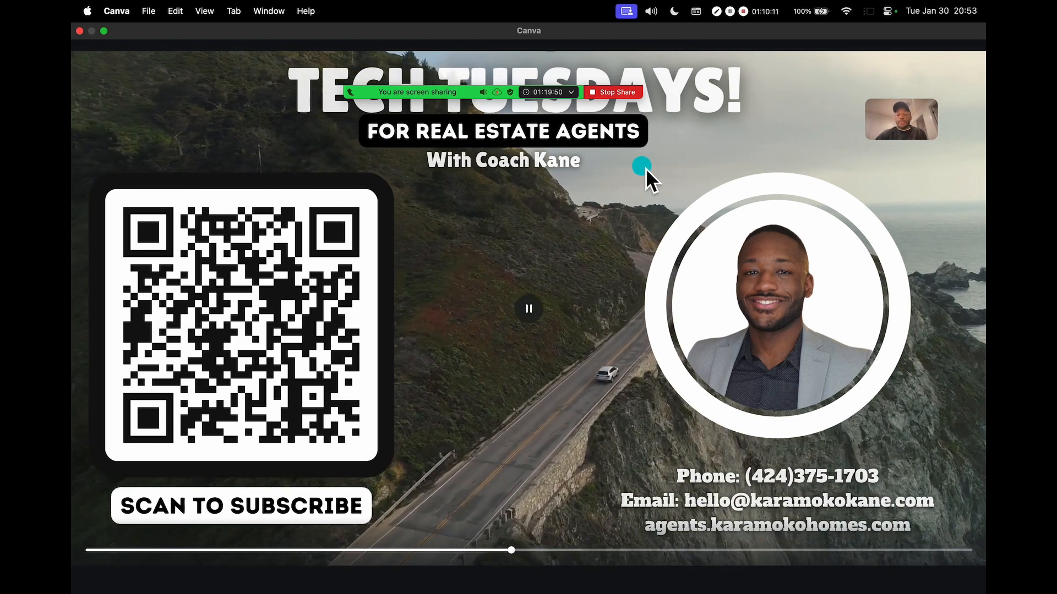
mouse_move(471, 77)
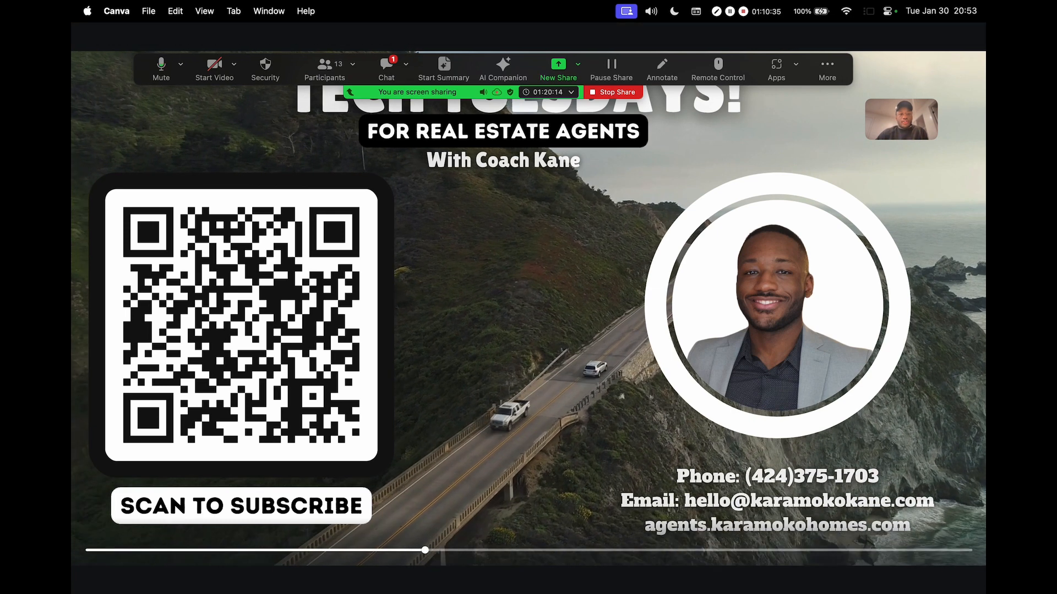
click(386, 65)
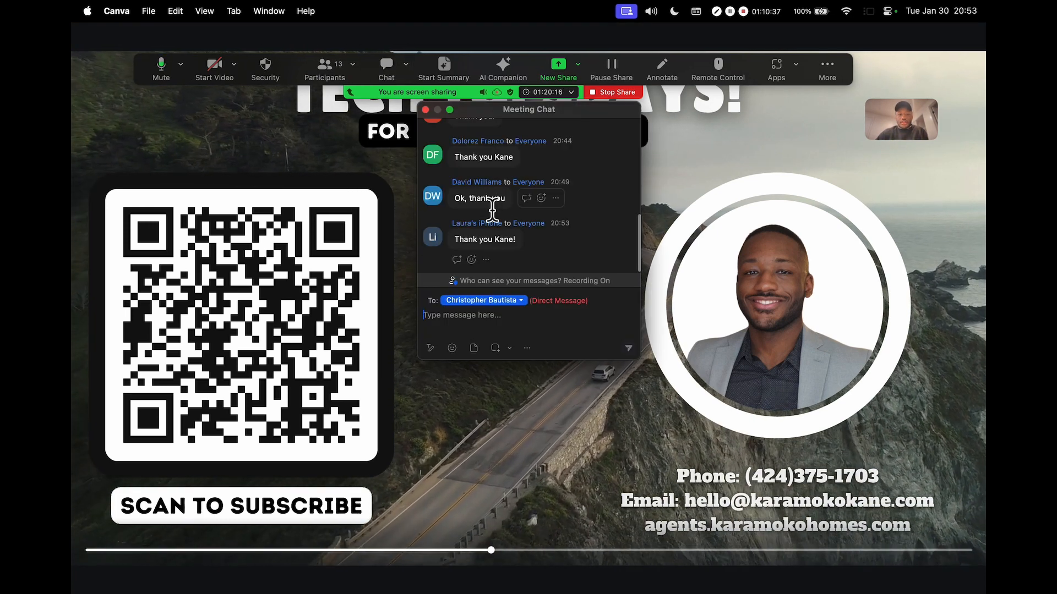
drag(466, 117, 503, 174)
click(446, 177)
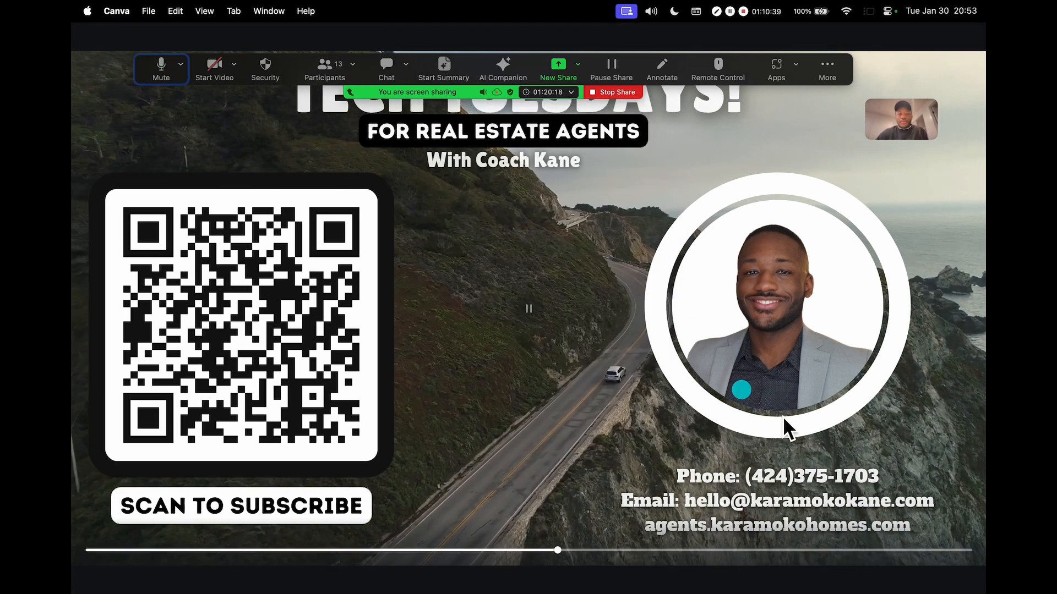